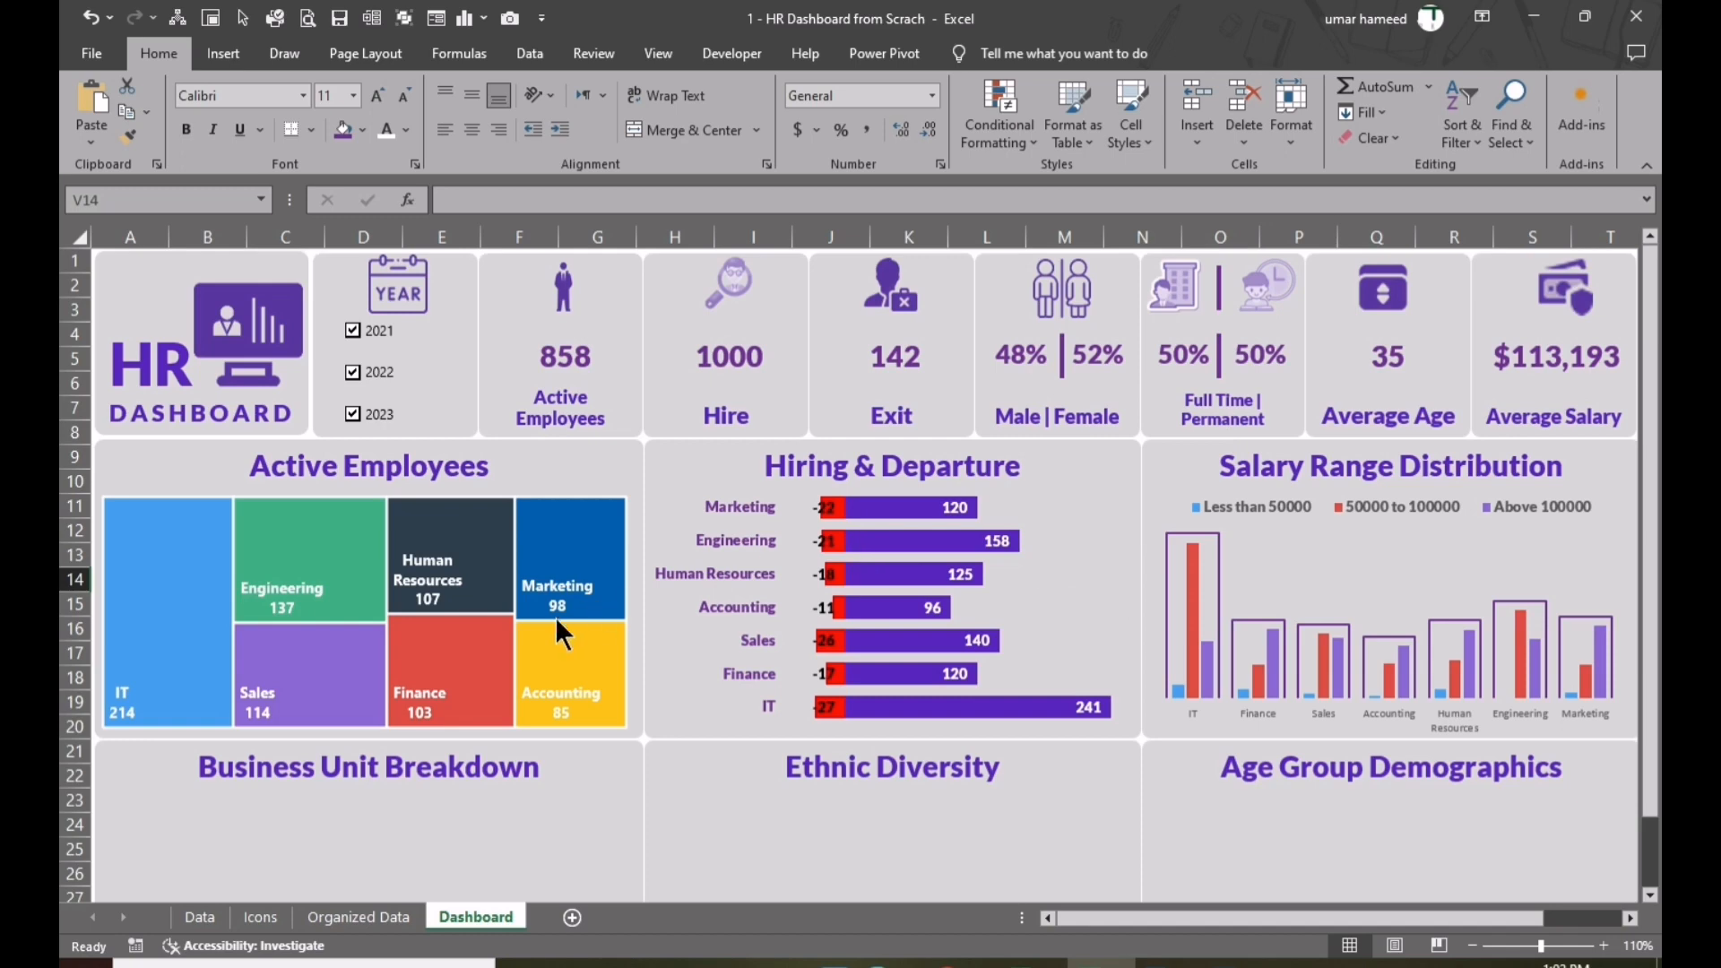
- Examine the empty Business Unit Breakdown area of the dashboard and the Business Unit column on the Data sheet
{"action": "scroll", "coordinate": [557, 620], "scroll_direction": "down", "scroll_amount": 1}
{"action": "scroll", "coordinate": [434, 755], "scroll_direction": "down", "scroll_amount": 2}
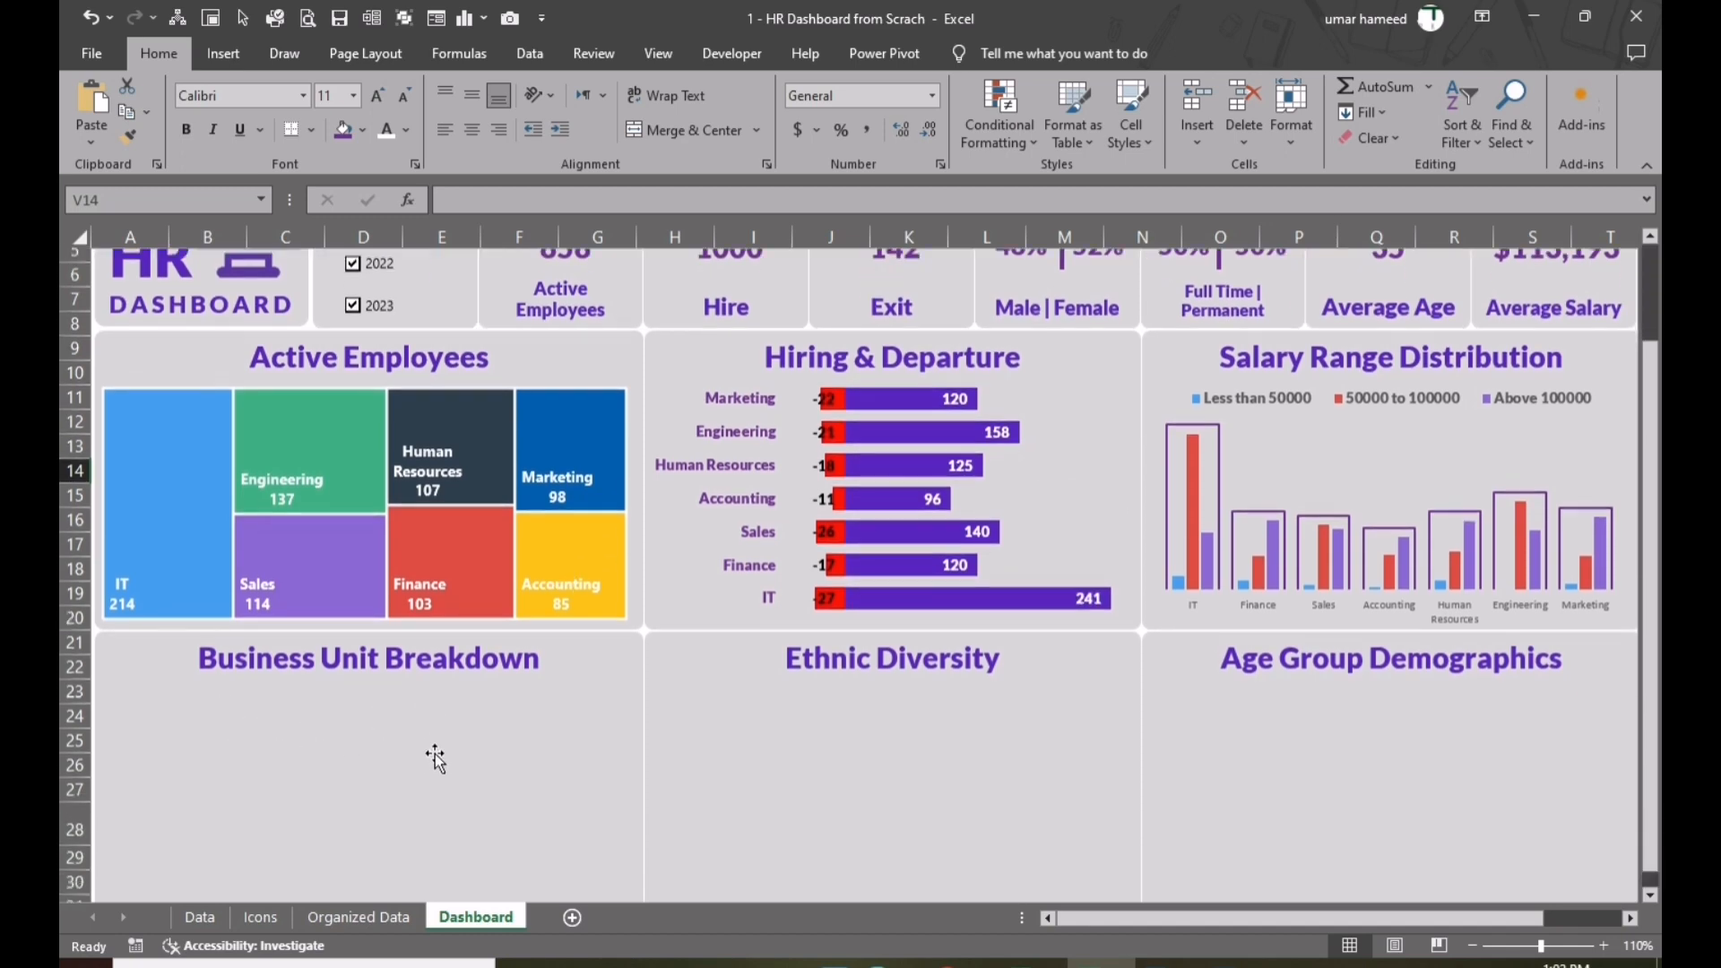
{"action": "left_click", "coordinate": [214, 914]}
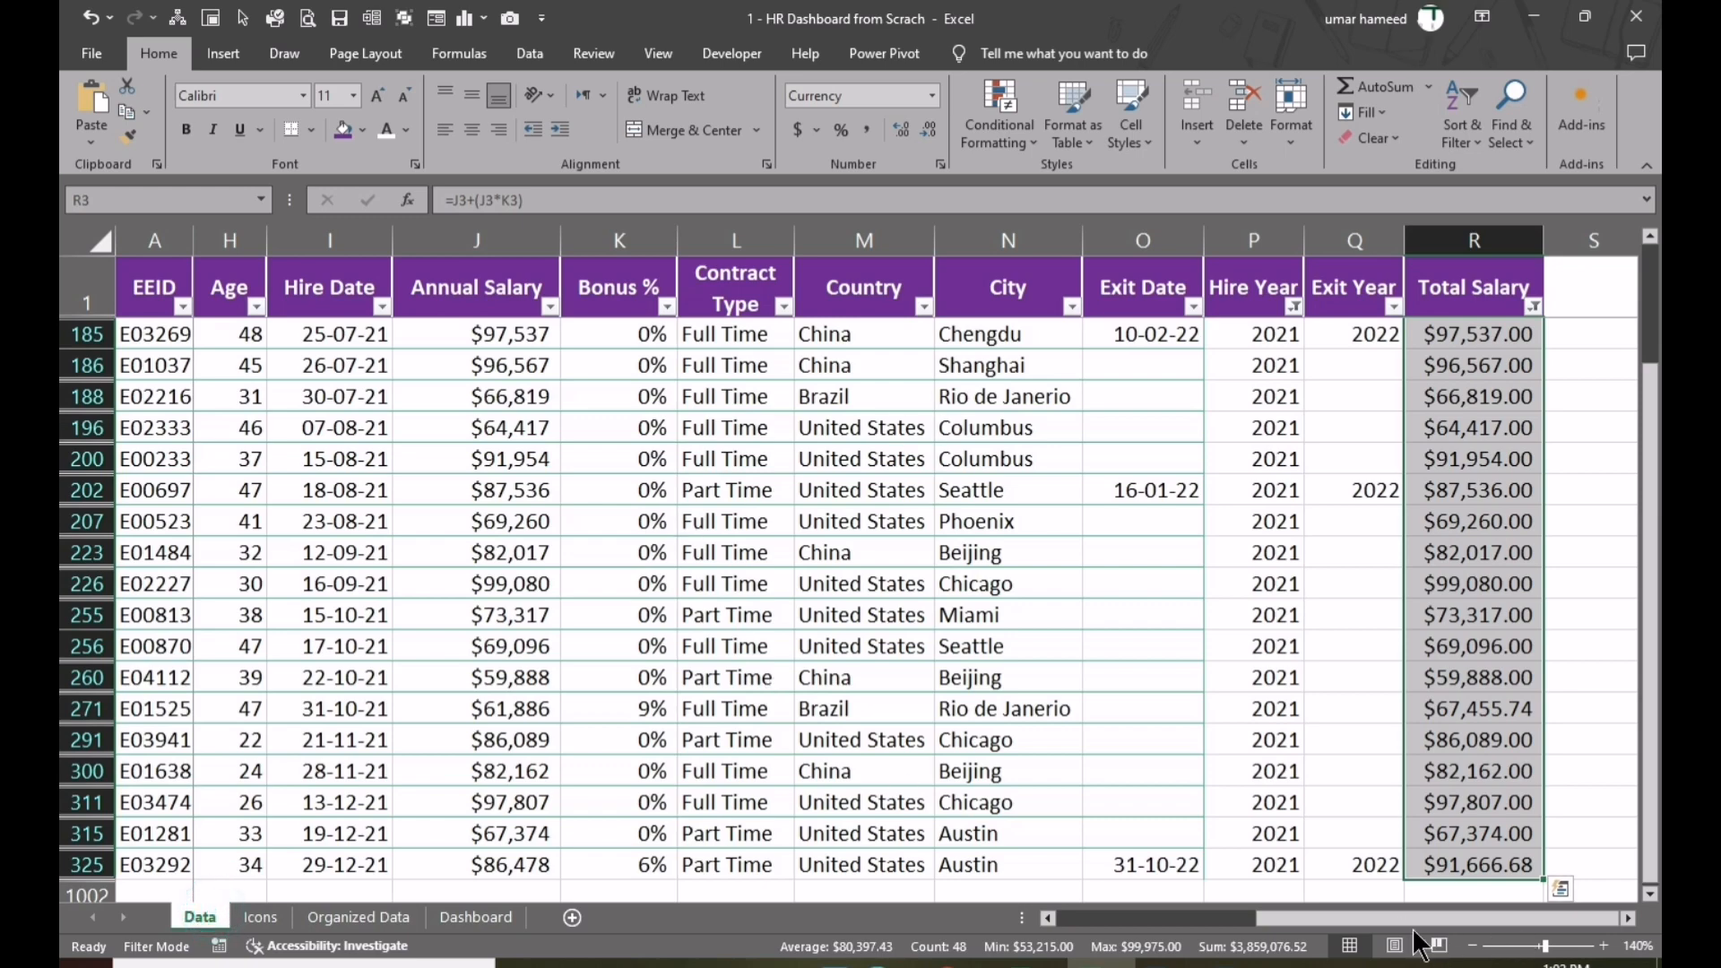
{"action": "left_click_drag", "start_coordinate": [1389, 917], "coordinate": [1220, 914]}
{"action": "left_click", "coordinate": [763, 242]}
{"action": "scroll", "coordinate": [763, 242], "scroll_direction": "up", "scroll_amount": 1}
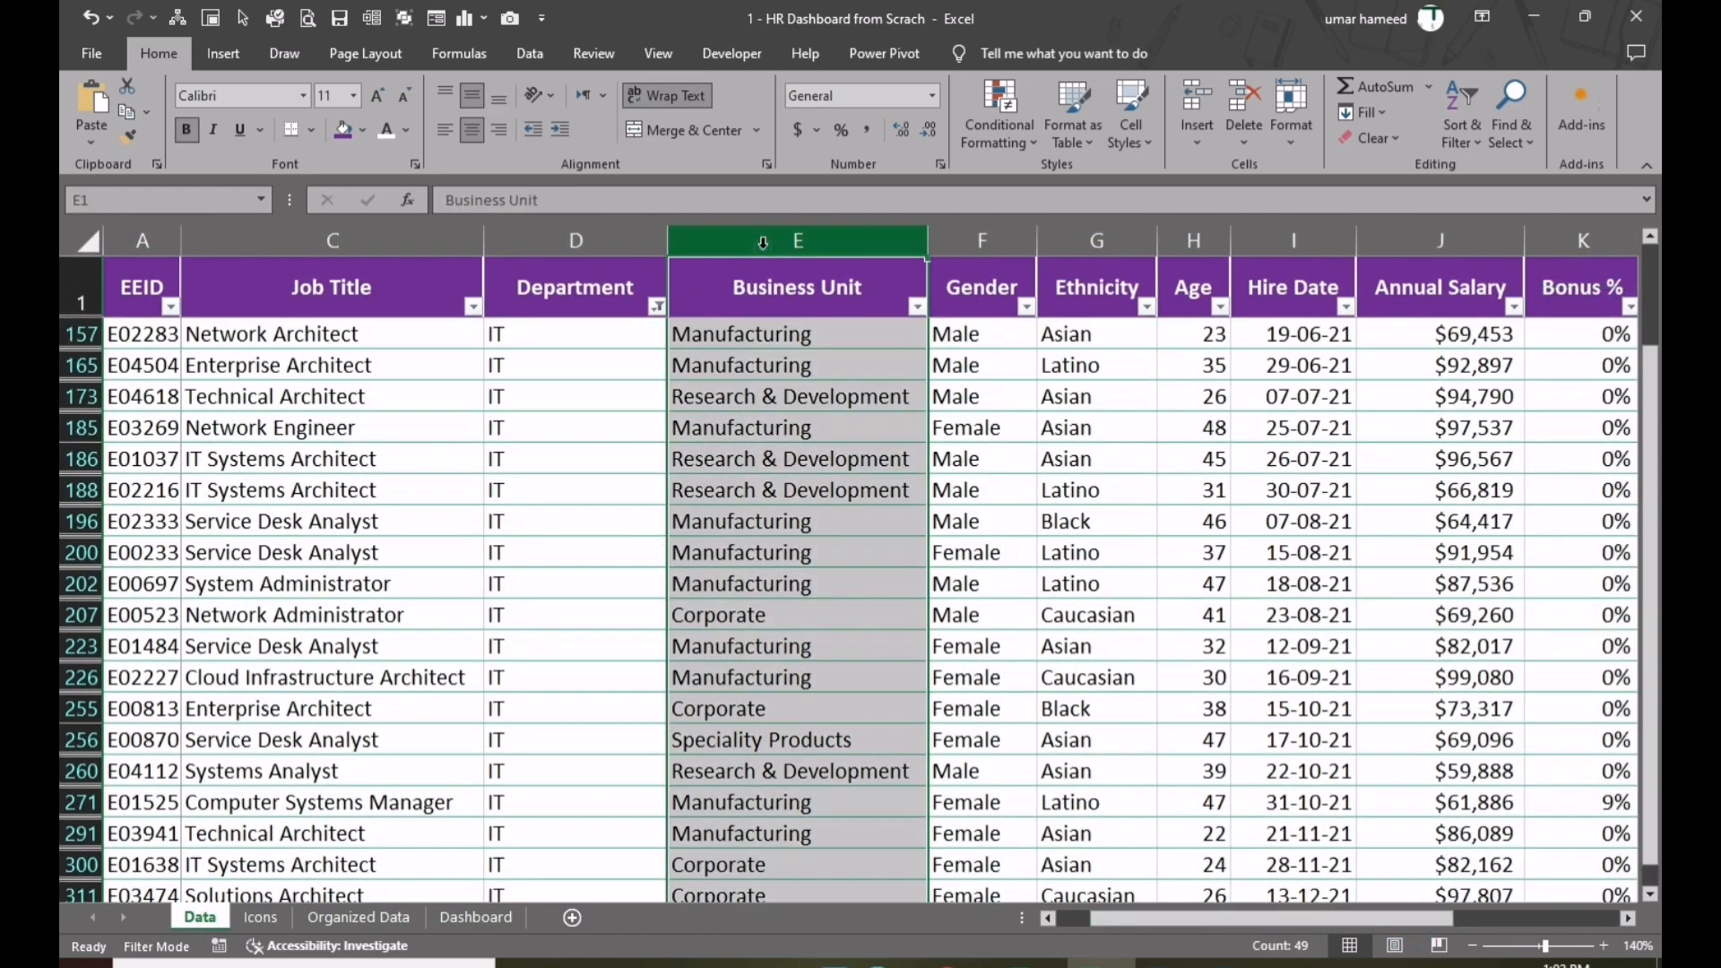
{"action": "left_click", "coordinate": [752, 330]}
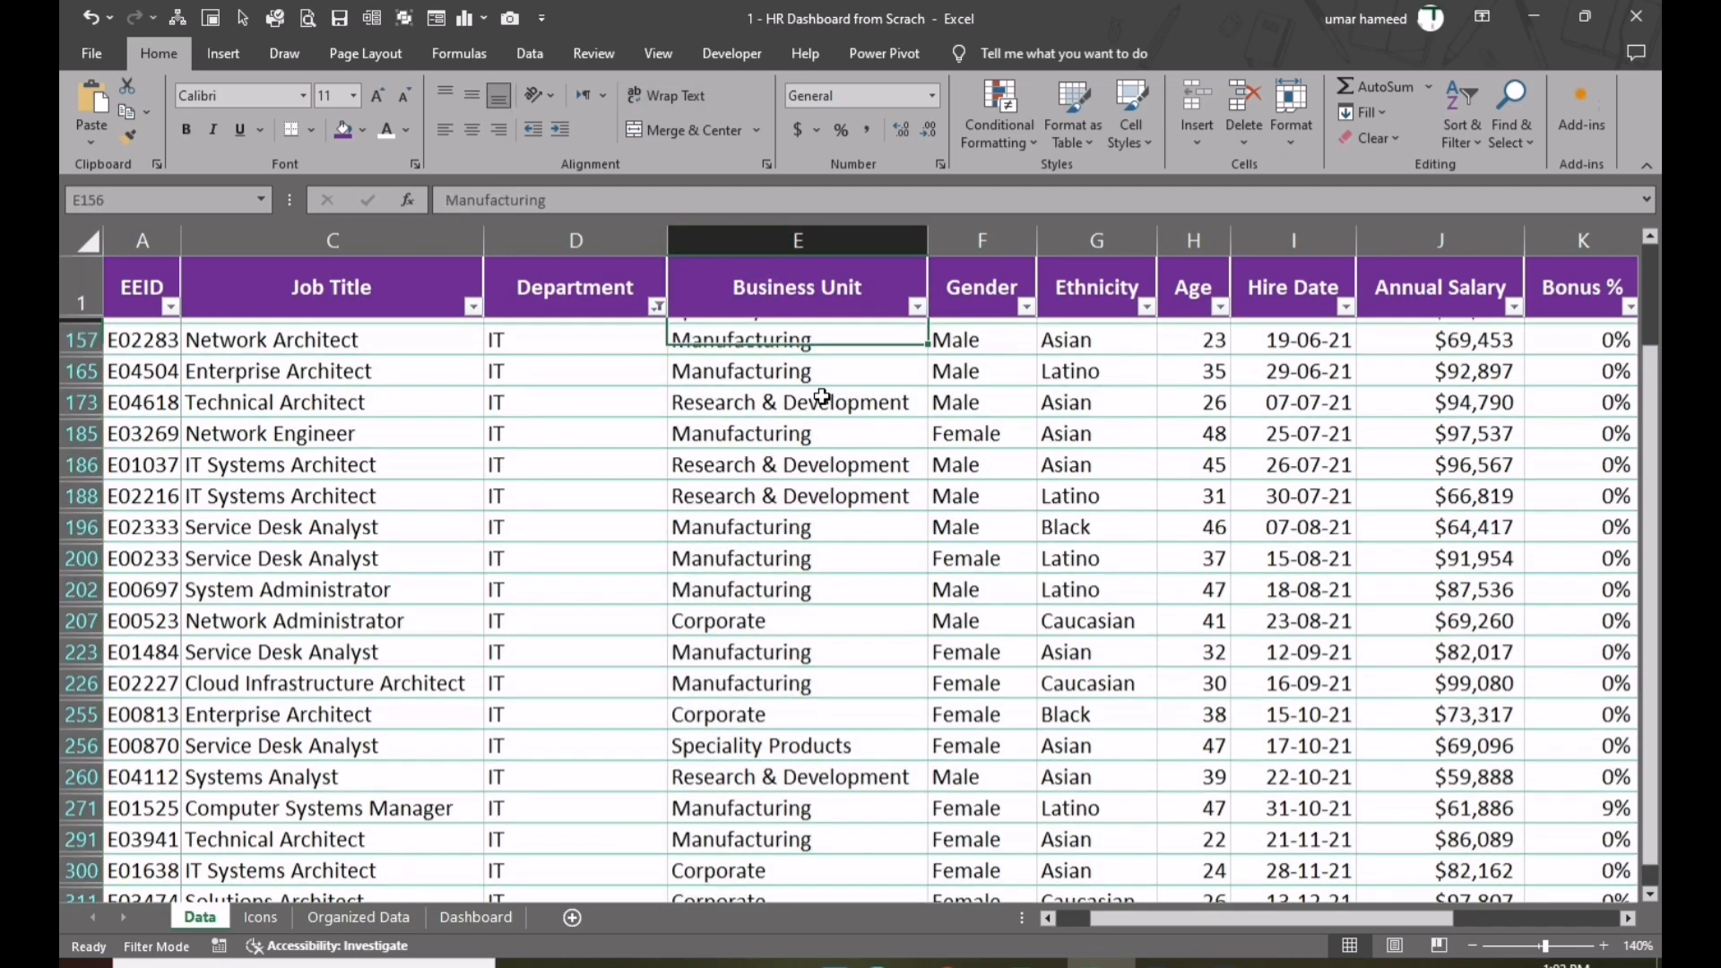
{"action": "key", "text": "ctrl+Down"}
{"action": "key", "text": "ctrl+Up"}
{"action": "key", "text": "Down"}
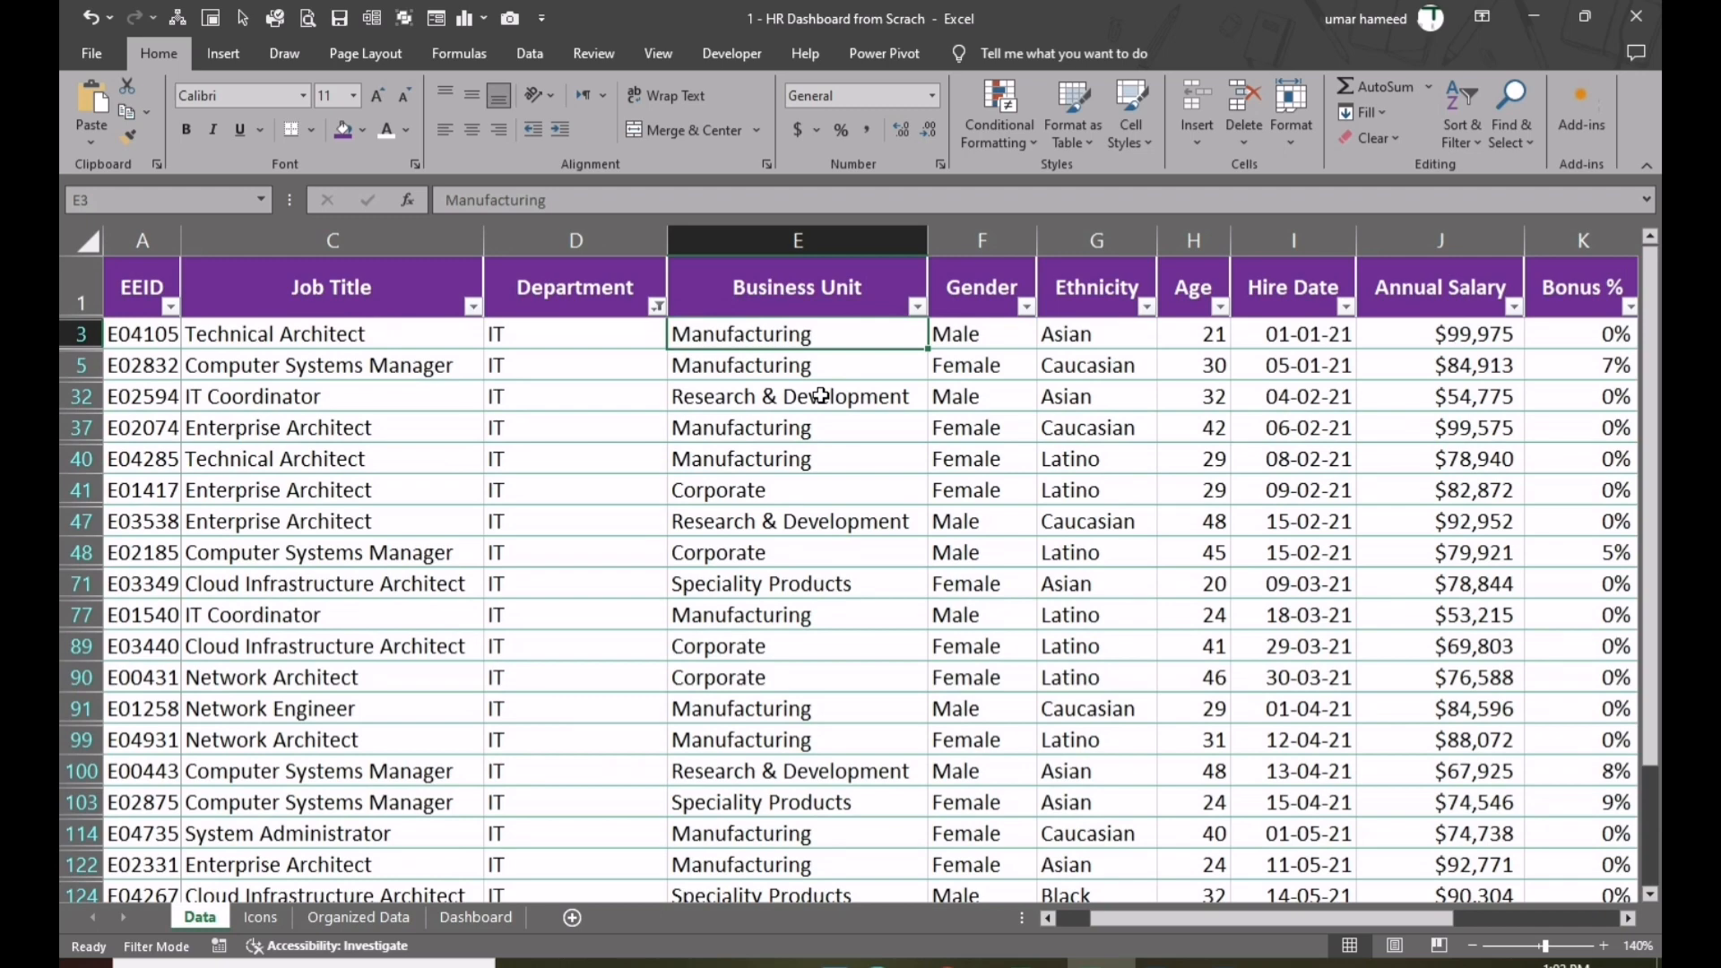
- Copy the Exit table's Year column (A17:A21) on the Organized Data sheet to A46 as values with formatting
{"action": "left_click", "coordinate": [354, 917]}
{"action": "scroll", "coordinate": [284, 532], "scroll_direction": "up", "scroll_amount": 5}
{"action": "left_click_drag", "start_coordinate": [179, 378], "coordinate": [180, 495]}
{"action": "key", "text": "ctrl+c"}
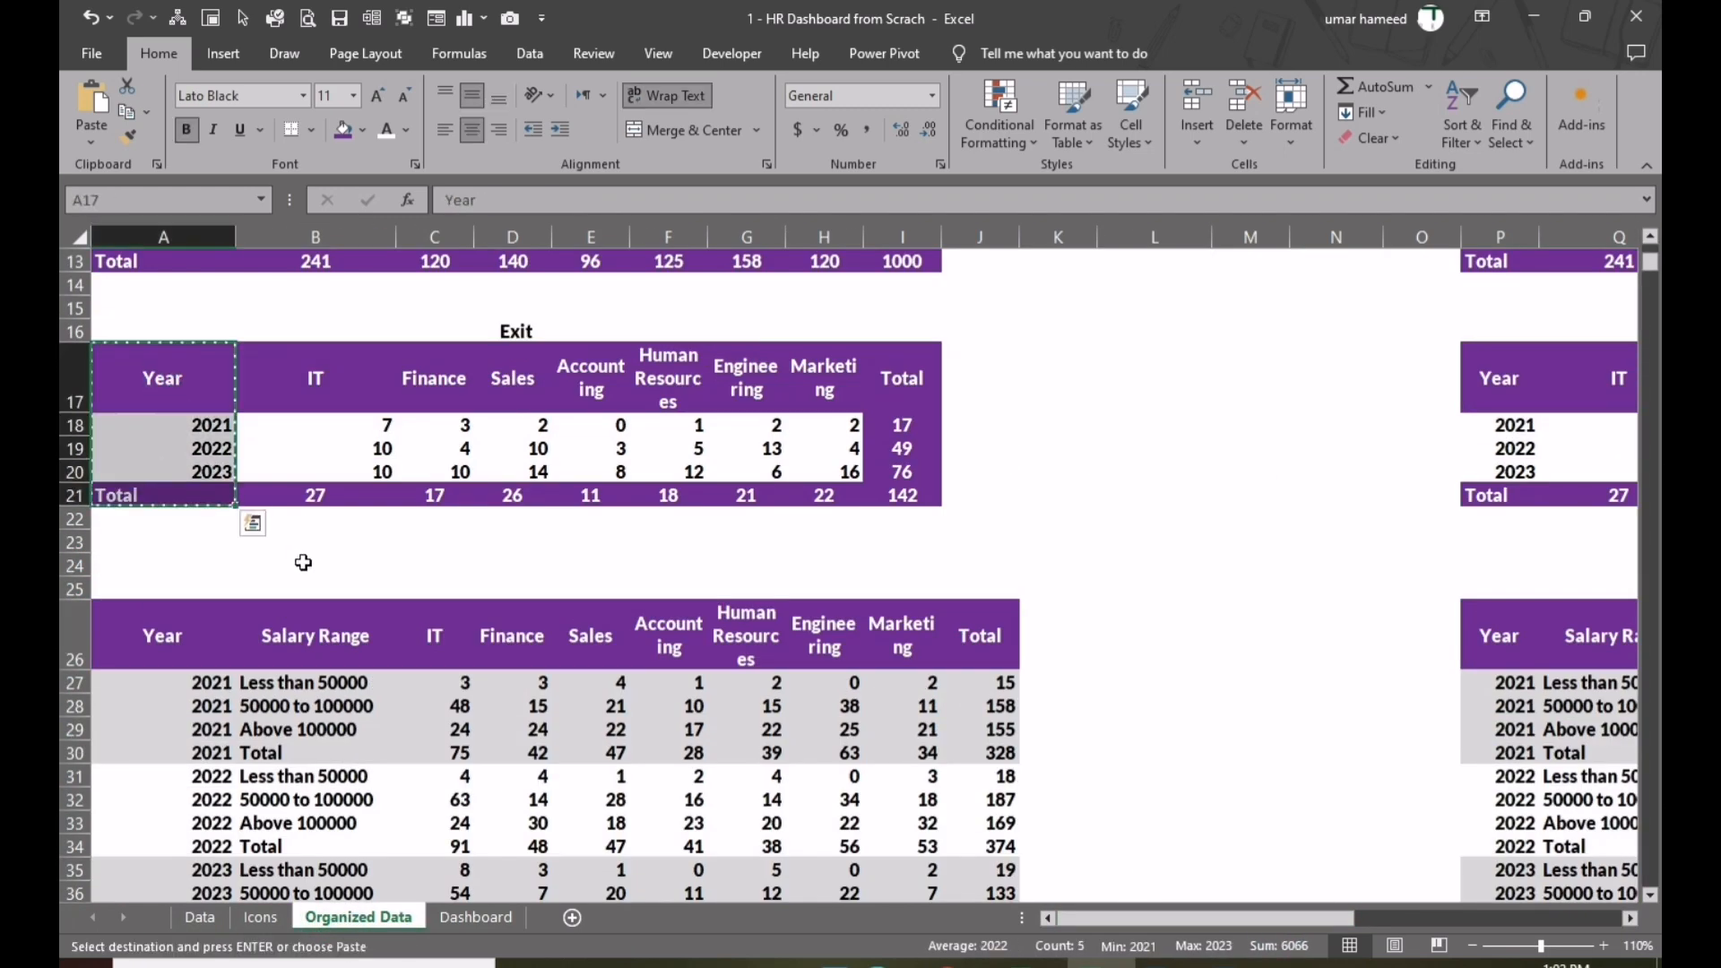
{"action": "scroll", "coordinate": [304, 561], "scroll_direction": "down", "scroll_amount": 6}
{"action": "left_click", "coordinate": [231, 613]}
{"action": "key", "text": "ctrl+alt+v"}
{"action": "key", "text": "v"}
{"action": "key", "text": "Return"}
{"action": "key", "text": "ctrl+alt+v"}
{"action": "key", "text": "t"}
{"action": "key", "text": "Return"}
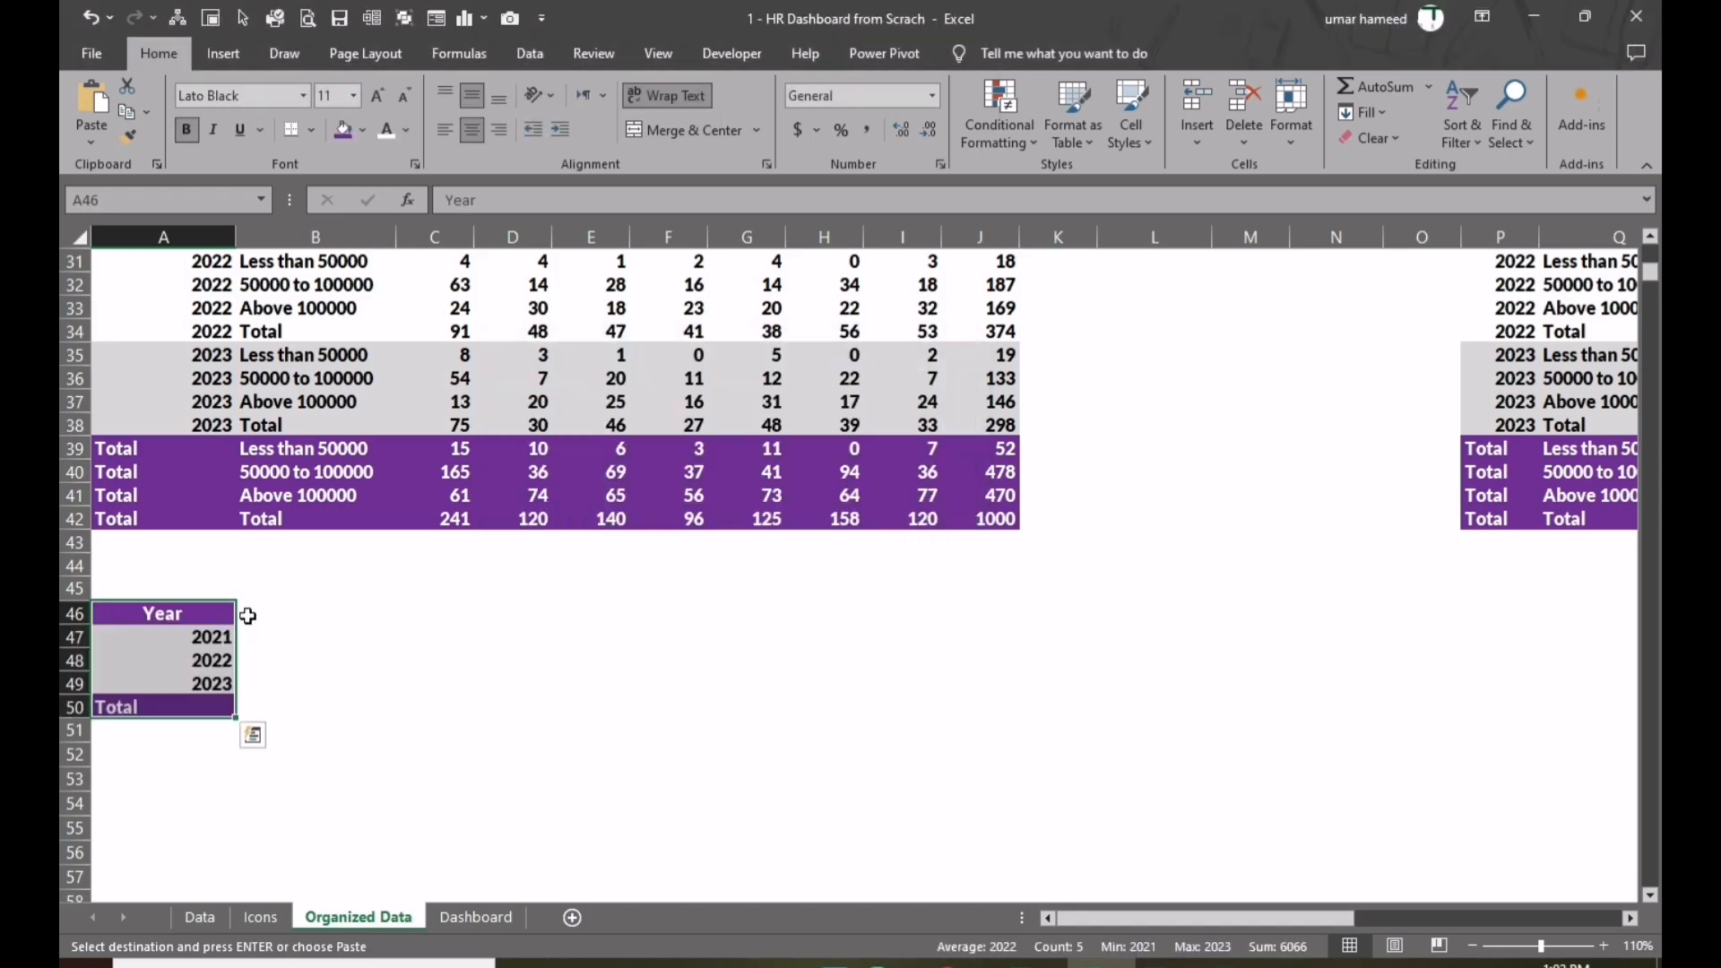
- Copy the unfiltered Business Unit entries E2:E1001 from the Data sheet and paste them as values at A64 on Organized Data
{"action": "left_click", "coordinate": [200, 917]}
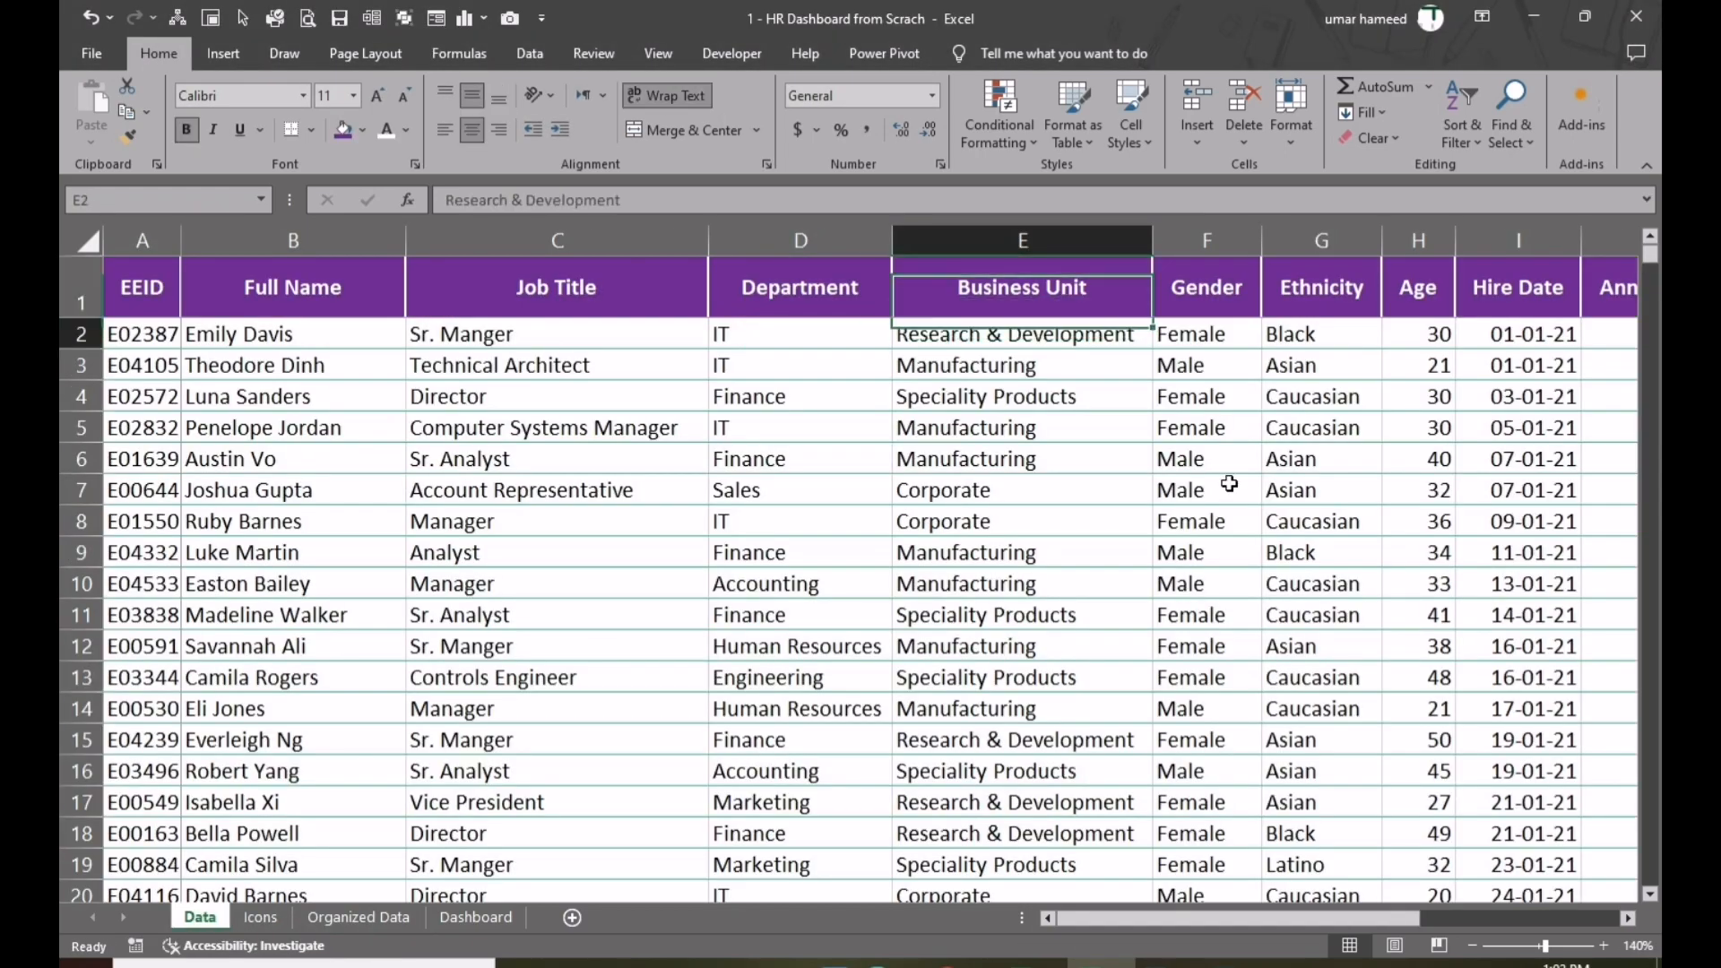
{"action": "key", "text": "ctrl+shift+Down"}
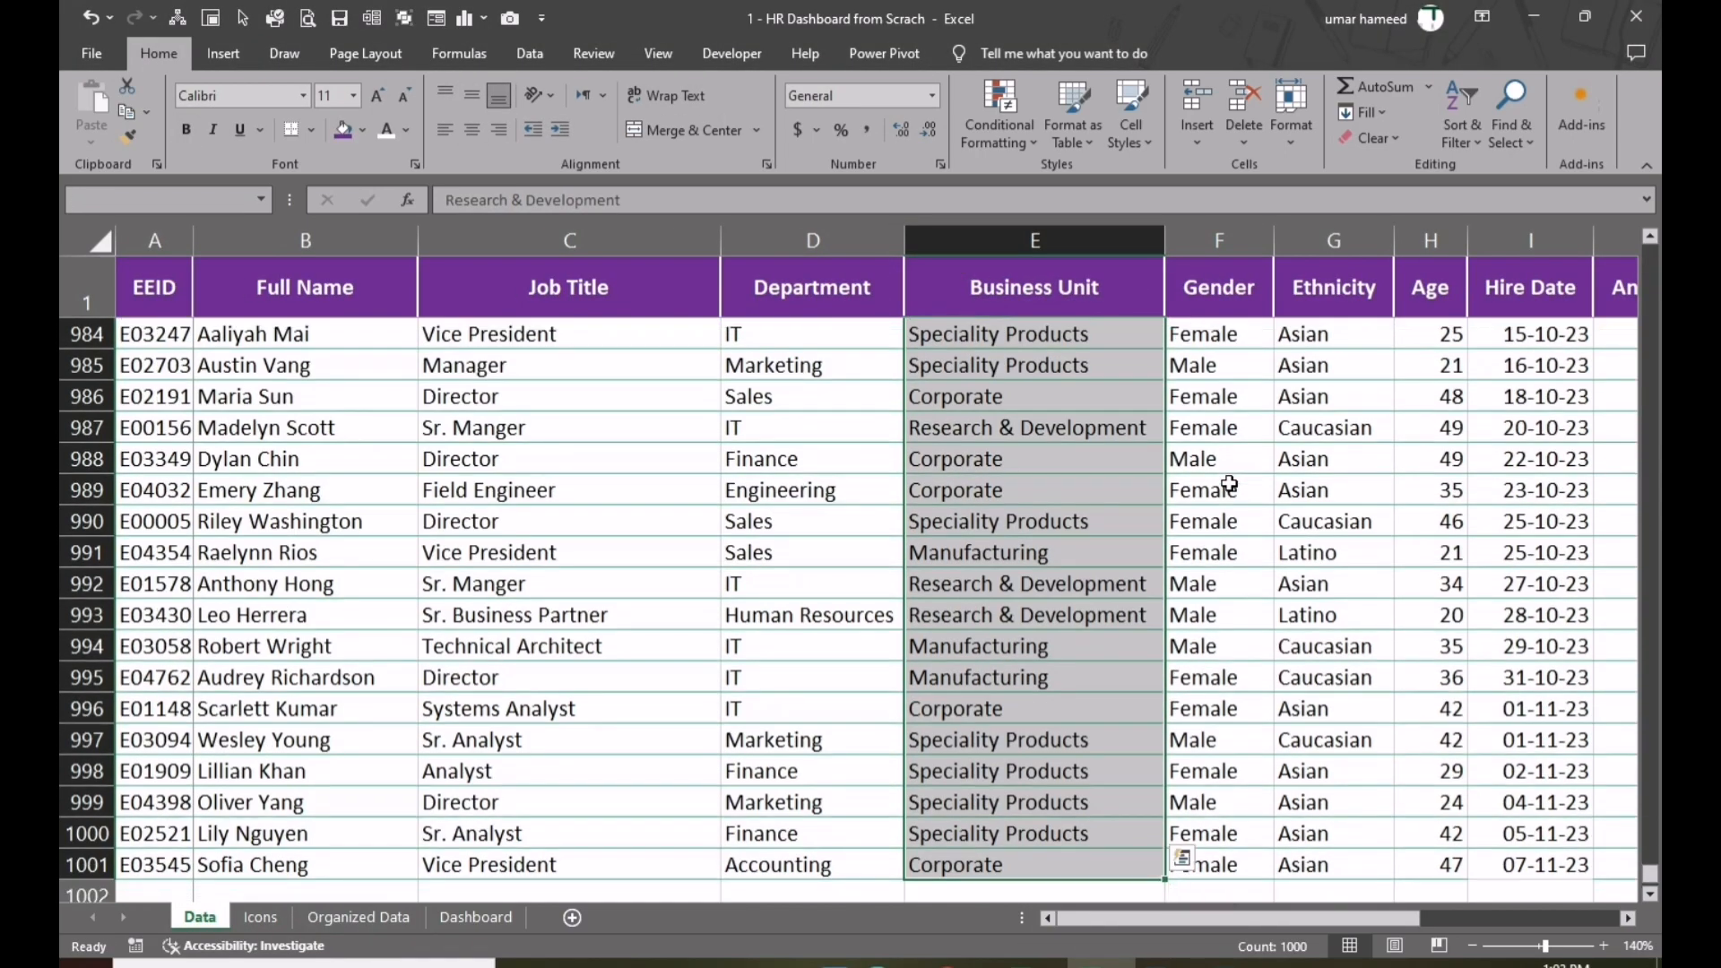
{"action": "key", "text": "ctrl+c"}
{"action": "left_click", "coordinate": [359, 917]}
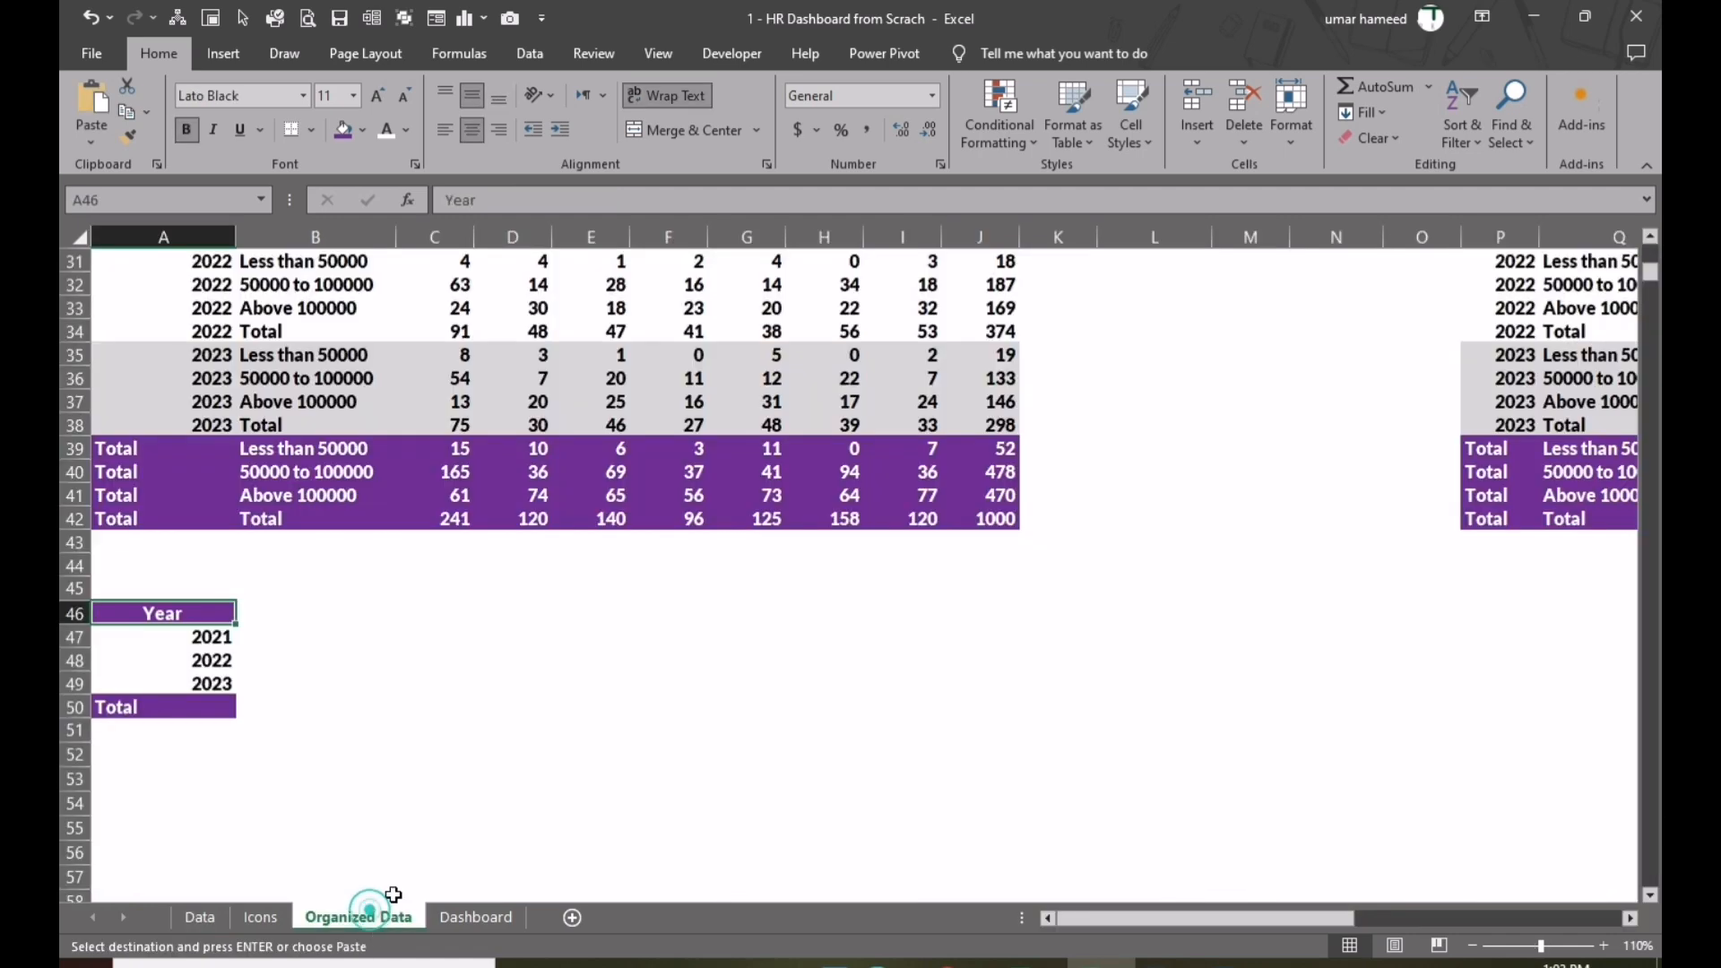
{"action": "scroll", "coordinate": [365, 759], "scroll_direction": "down", "scroll_amount": 5}
{"action": "left_click", "coordinate": [192, 697]}
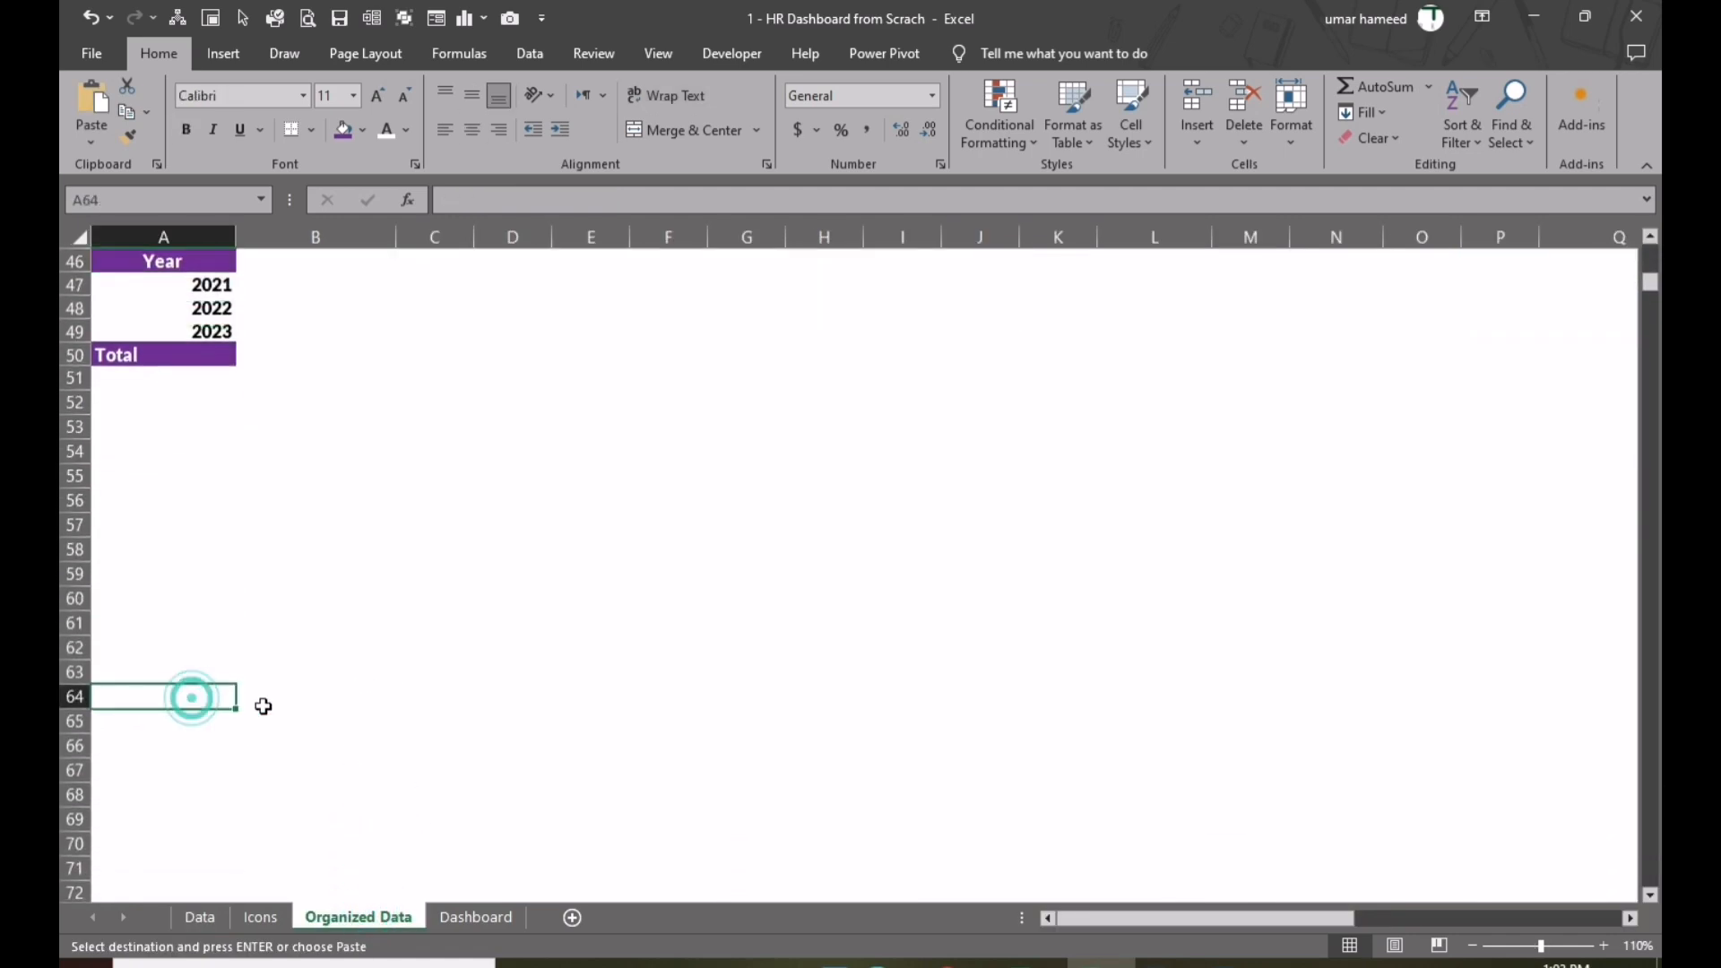
{"action": "key", "text": "ctrl+alt+v"}
{"action": "key", "text": "v"}
{"action": "key", "text": "Return"}
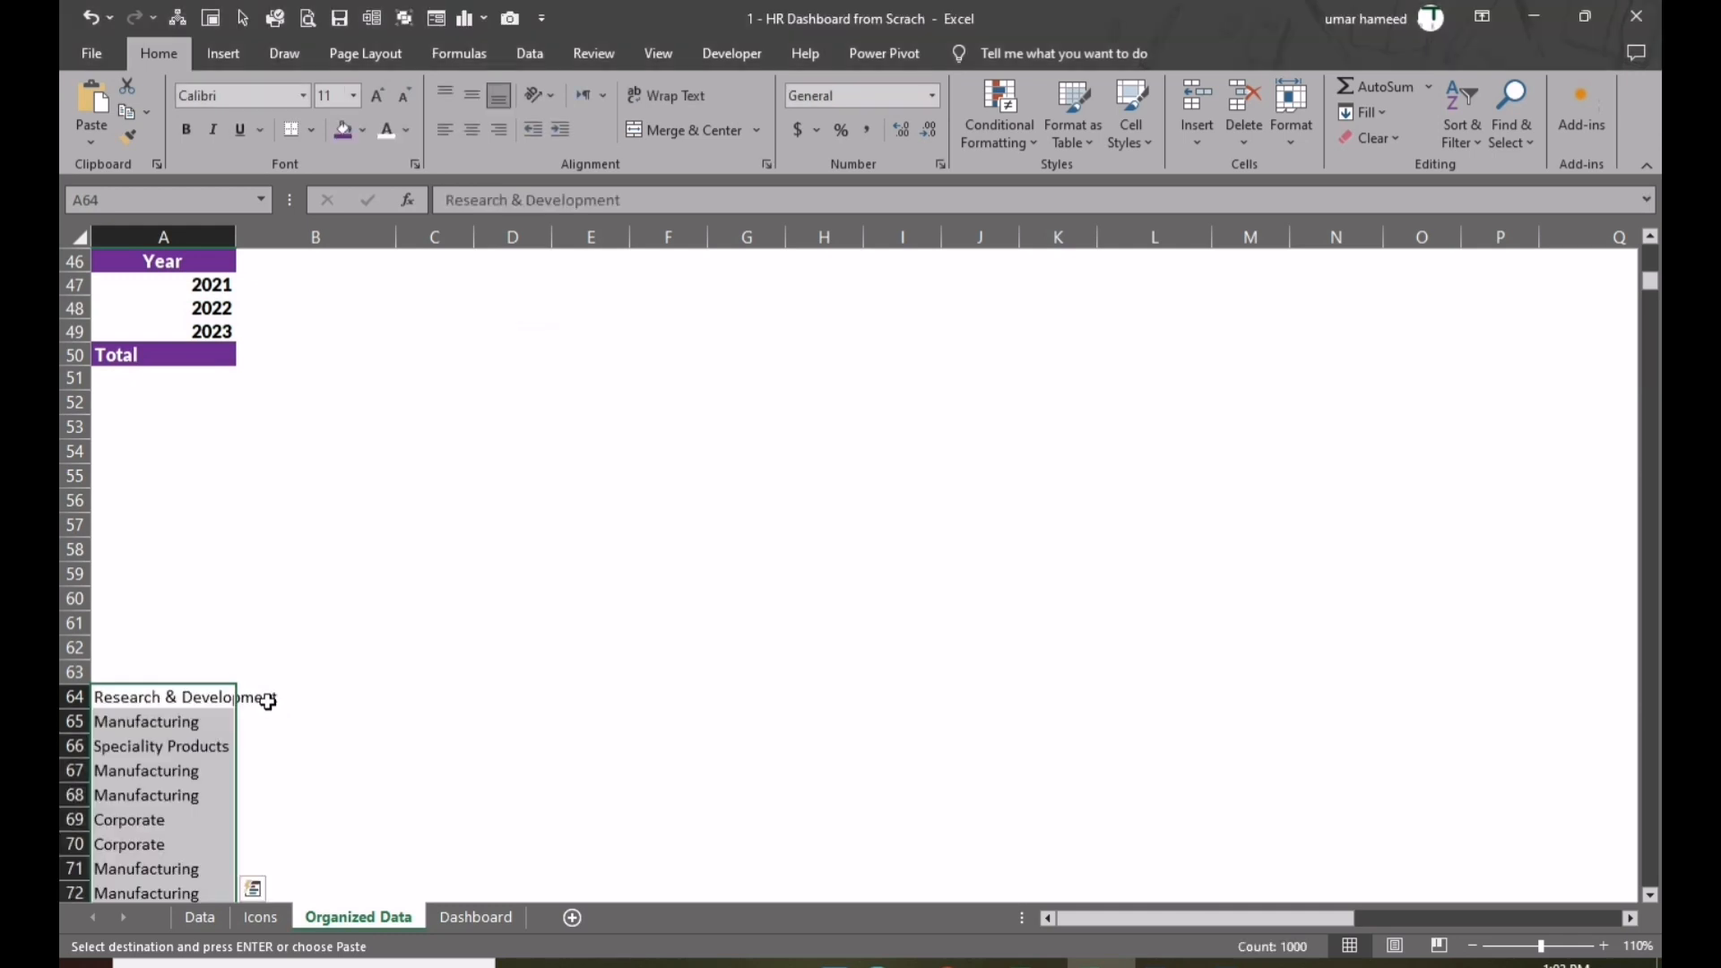
- Remove the duplicates from the pasted business unit list in column A, without treating the first row as a header
{"action": "scroll", "coordinate": [107, 800], "scroll_direction": "down", "scroll_amount": 5}
{"action": "scroll", "coordinate": [108, 801], "scroll_direction": "up", "scroll_amount": 5}
{"action": "left_click", "coordinate": [528, 53]}
{"action": "left_click", "coordinate": [981, 110]}
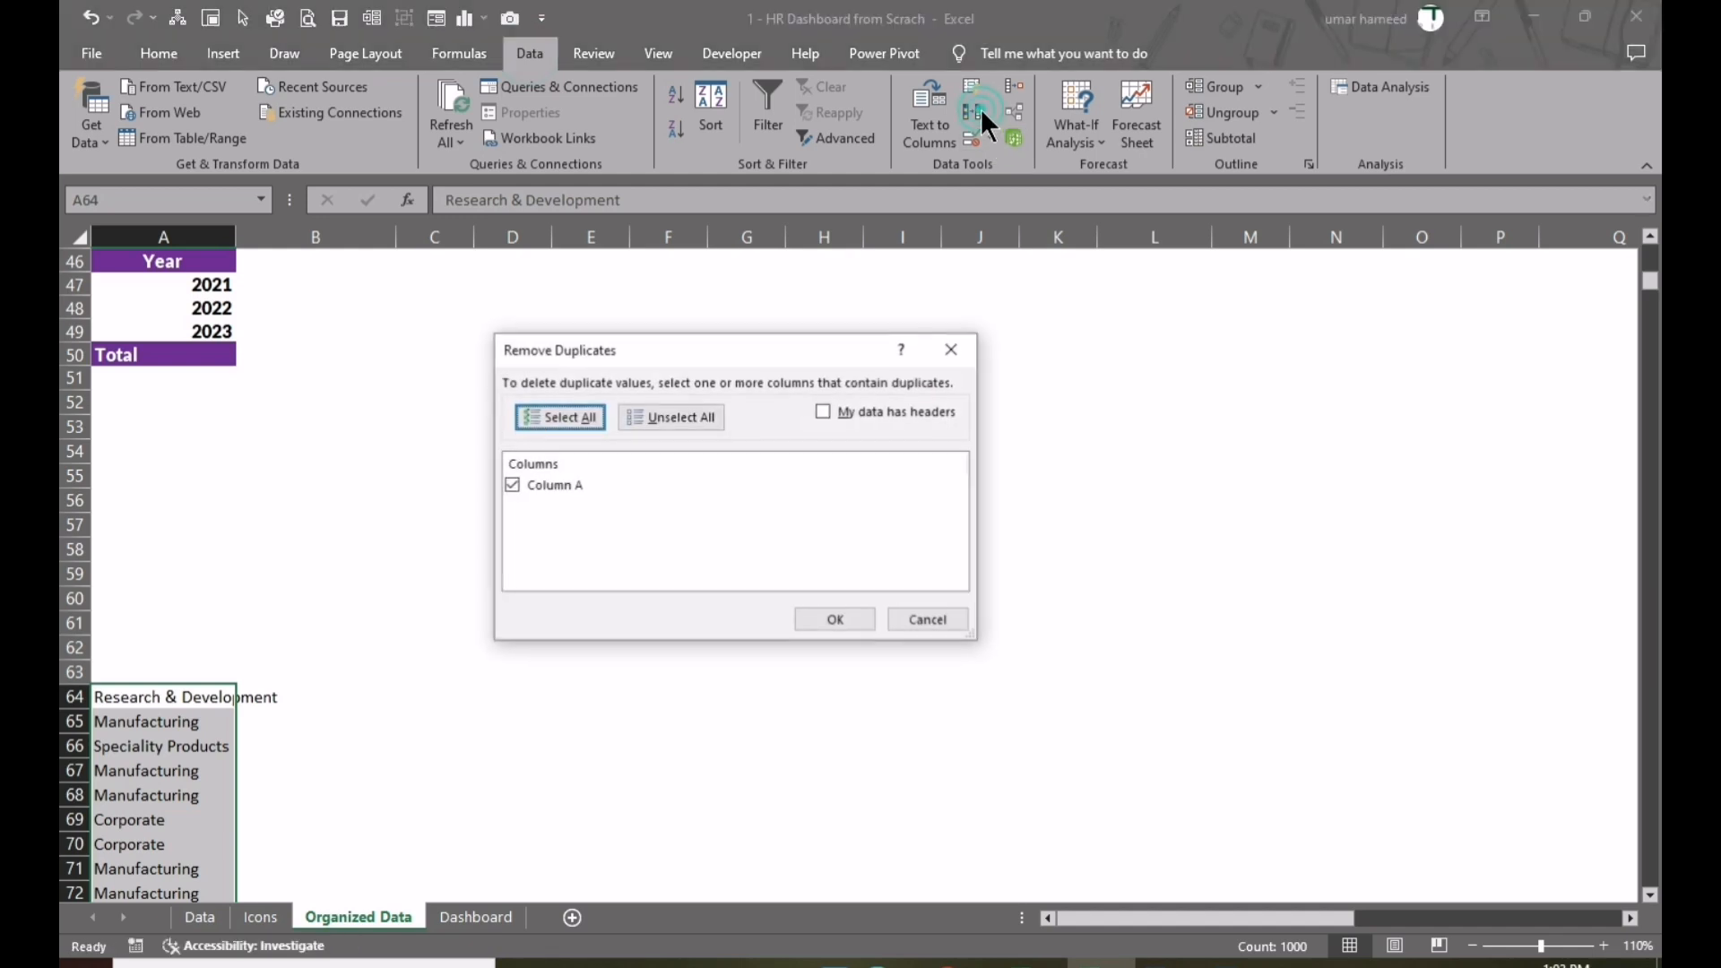
{"action": "left_click", "coordinate": [835, 620]}
{"action": "left_click", "coordinate": [859, 548]}
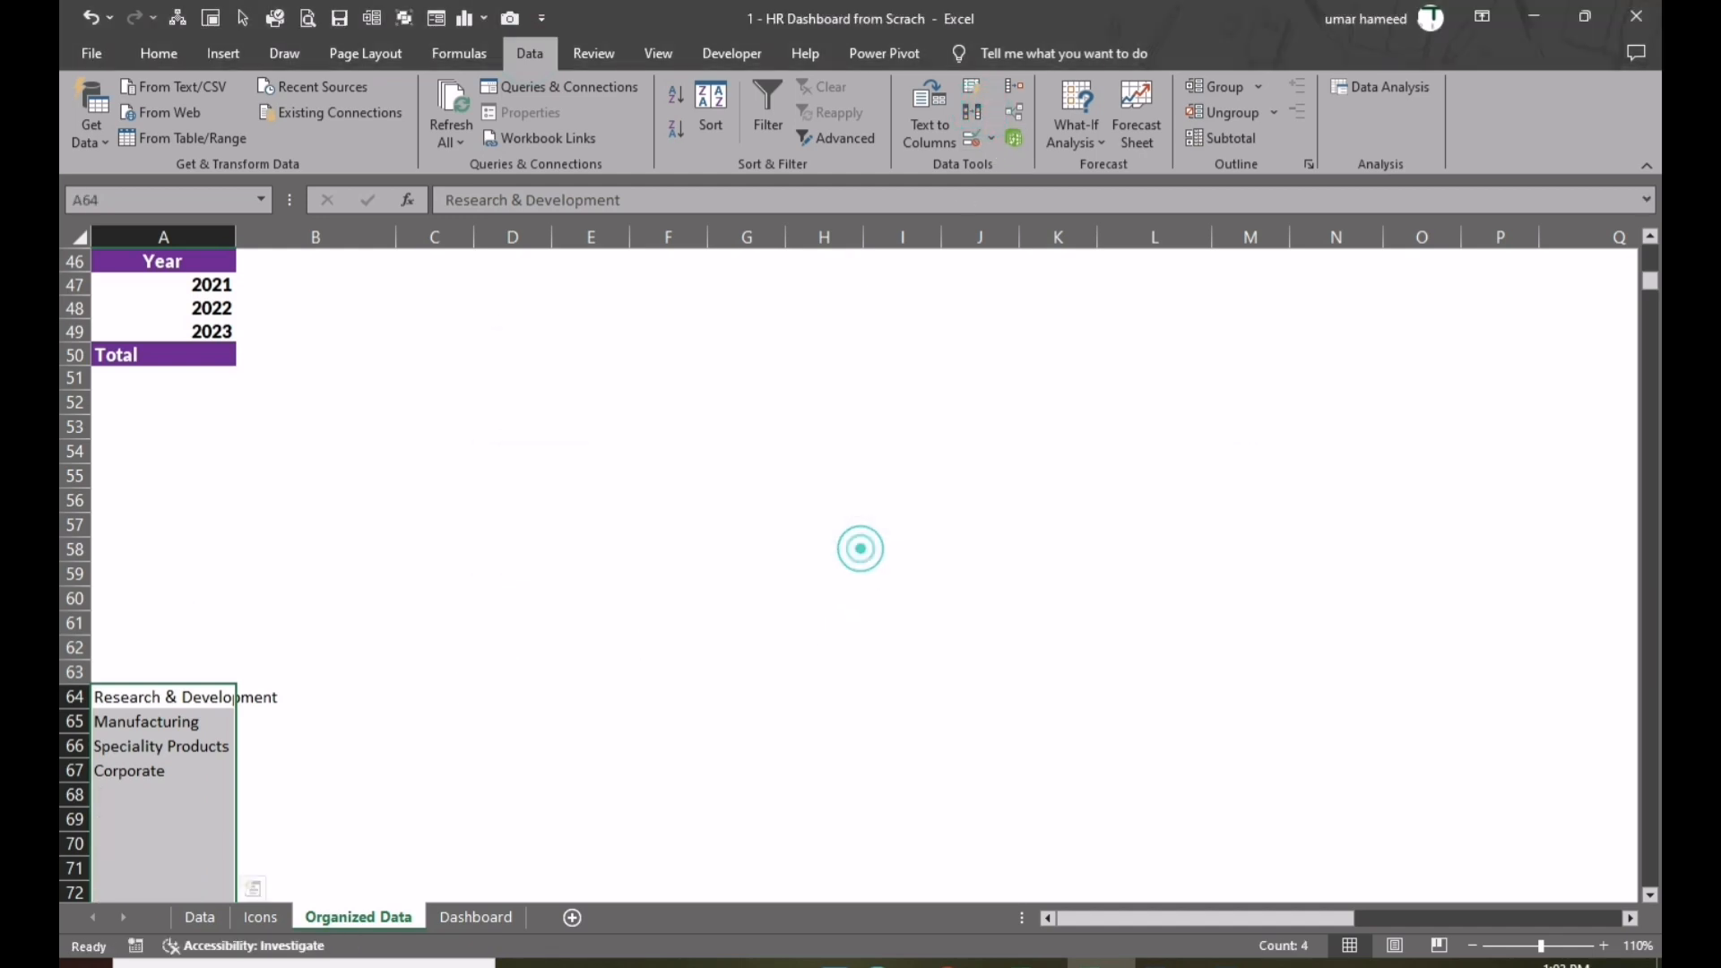
- Copy the unique business unit names in A64:A67 and paste them transposed into row 46, starting at B46
{"action": "left_click_drag", "start_coordinate": [170, 699], "coordinate": [173, 754]}
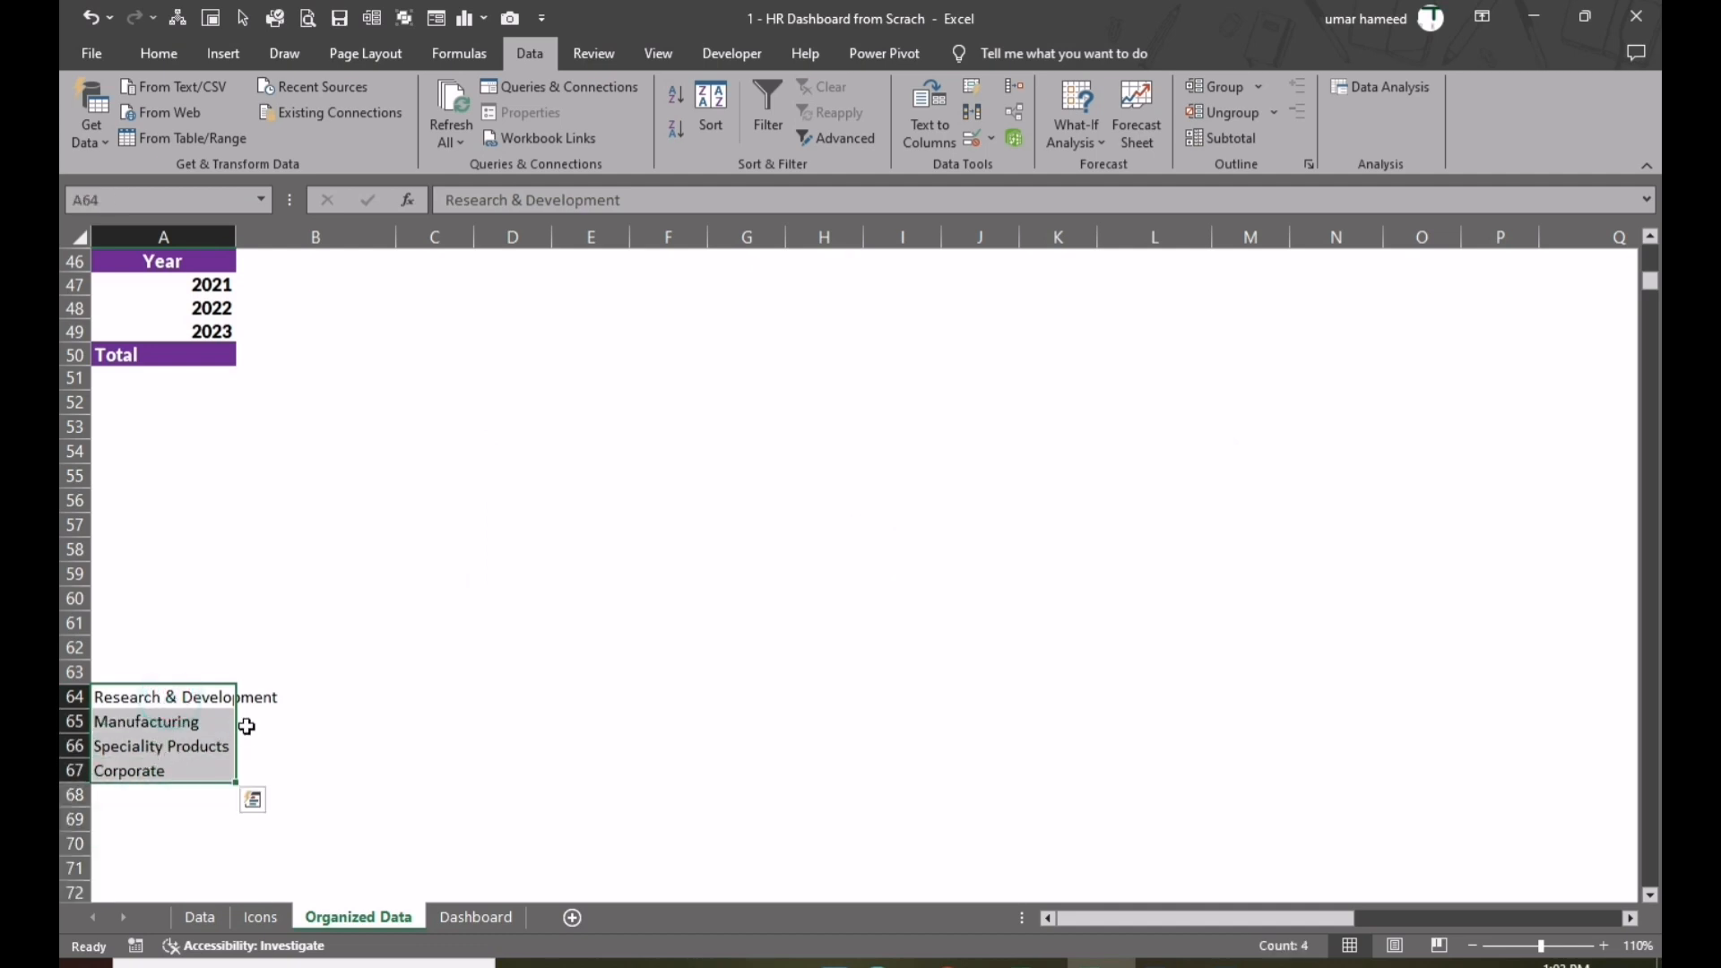
{"action": "key", "text": "ctrl+c"}
{"action": "scroll", "coordinate": [250, 718], "scroll_direction": "up", "scroll_amount": 4}
{"action": "left_click", "coordinate": [318, 543]}
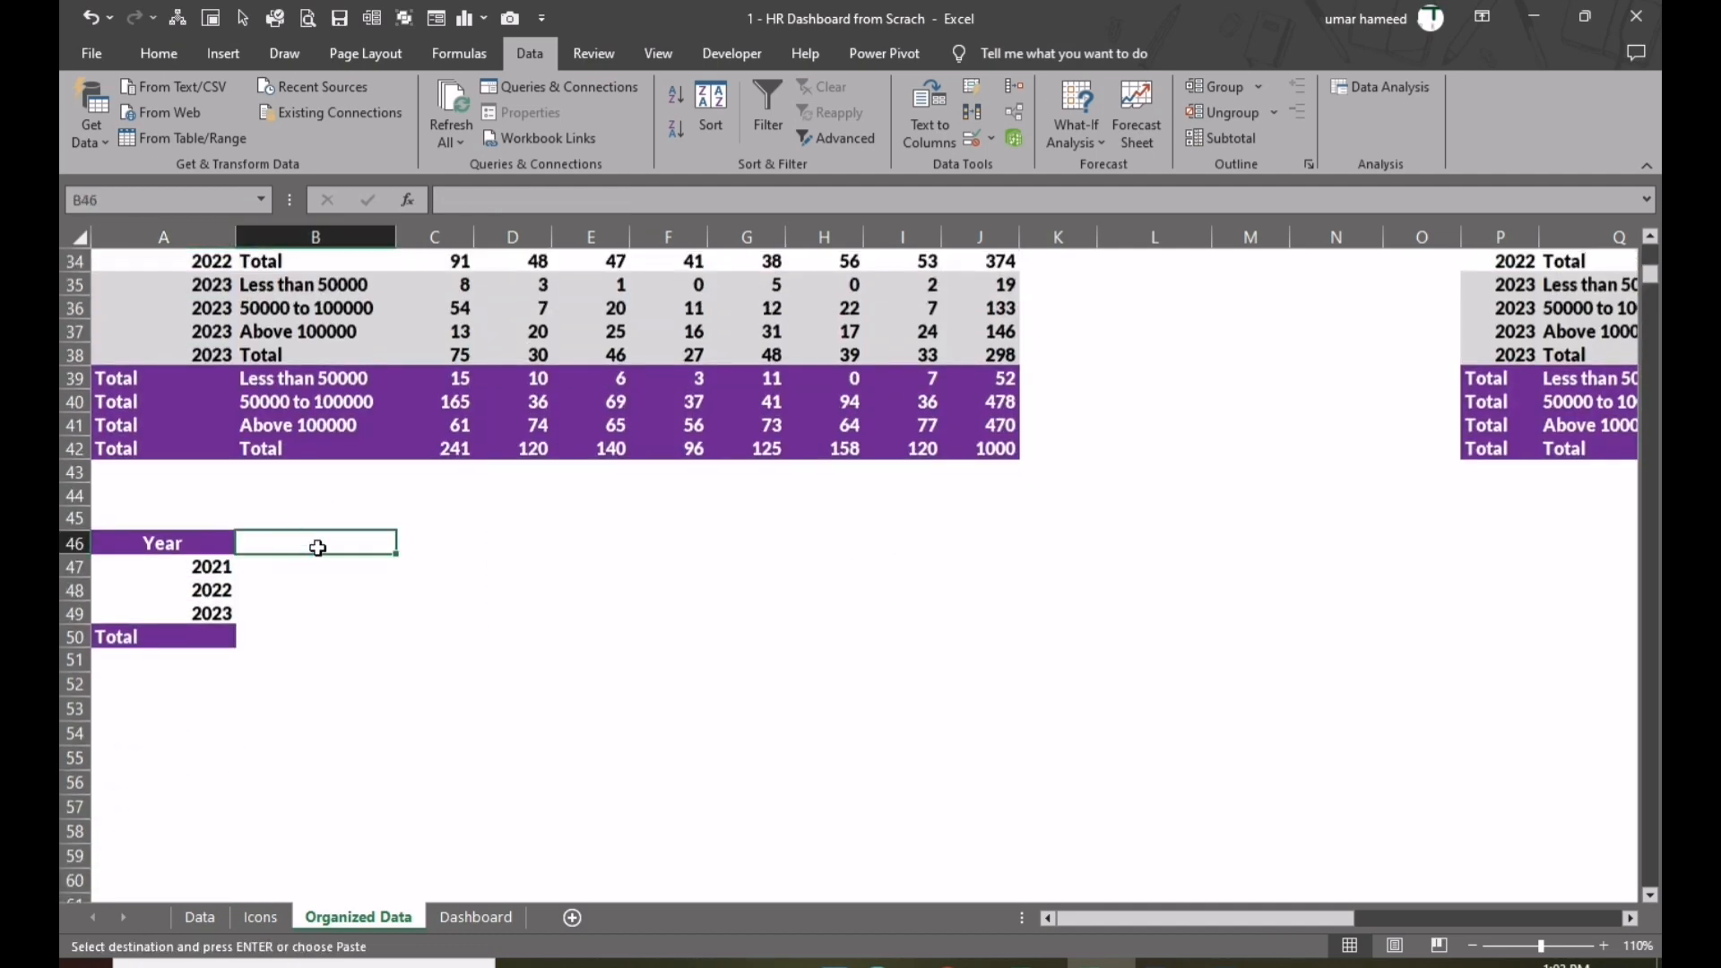
{"action": "key", "text": "alt+e"}
{"action": "key", "text": "s"}
{"action": "key", "text": "e"}
{"action": "key", "text": "Return"}
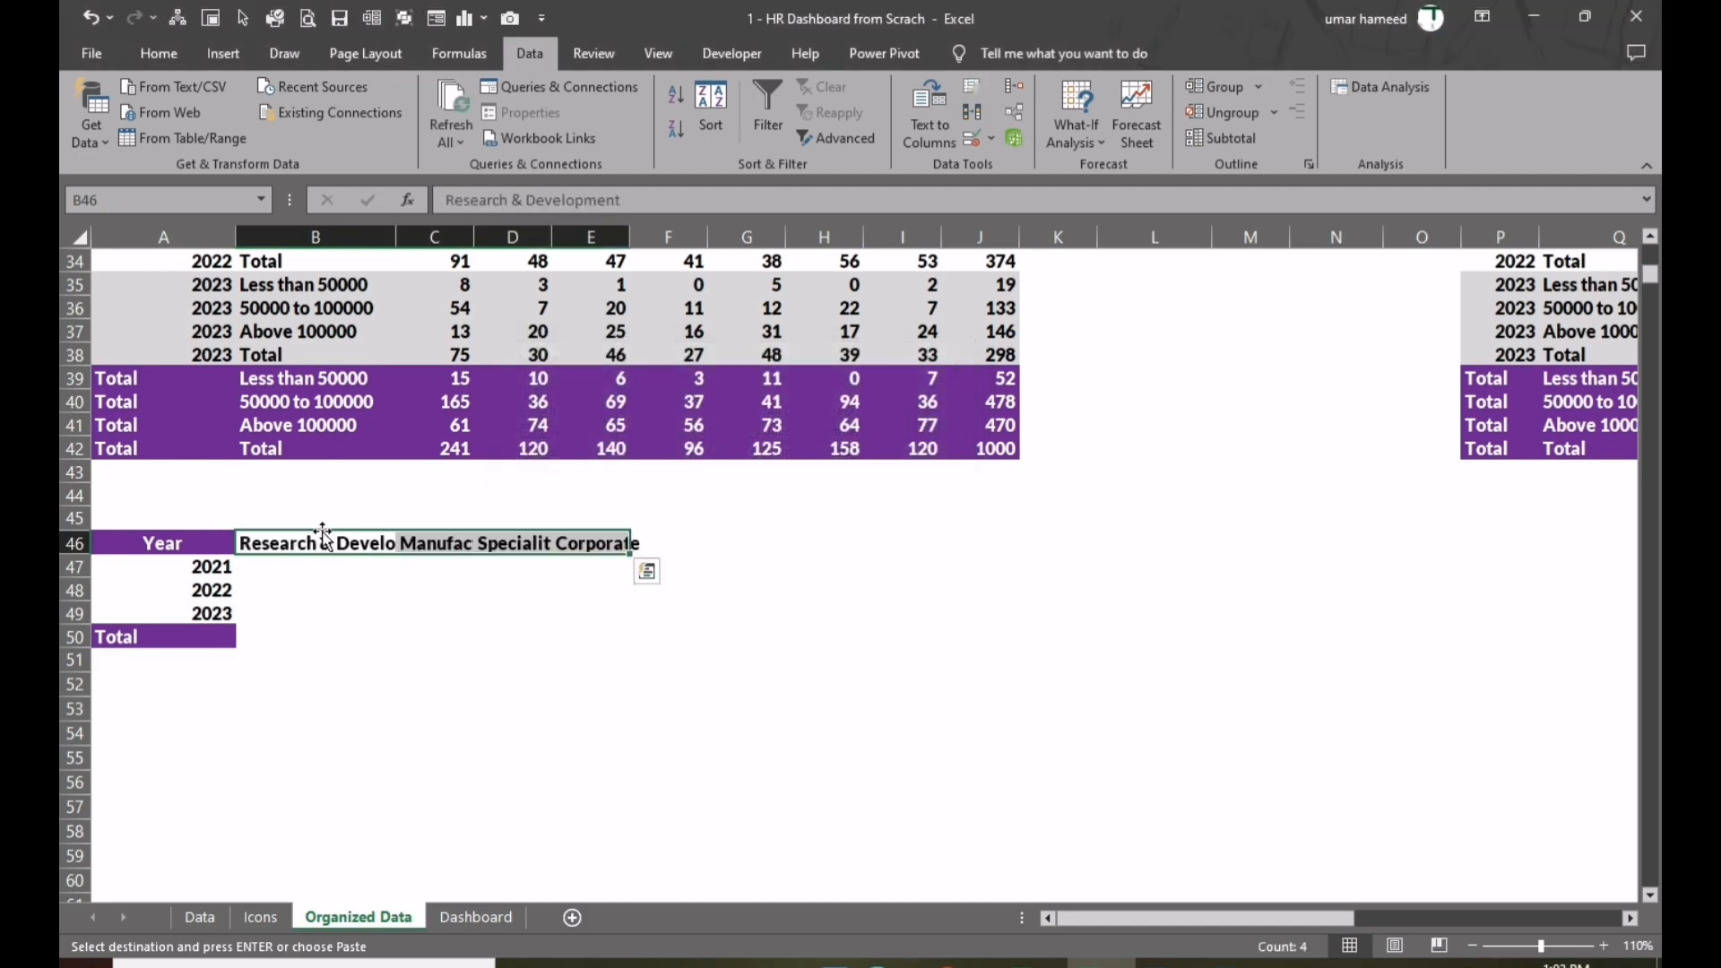
- Apply the Year header's formatting to the header cells B46:F46
{"action": "left_click", "coordinate": [149, 543]}
{"action": "key", "text": "ctrl+c"}
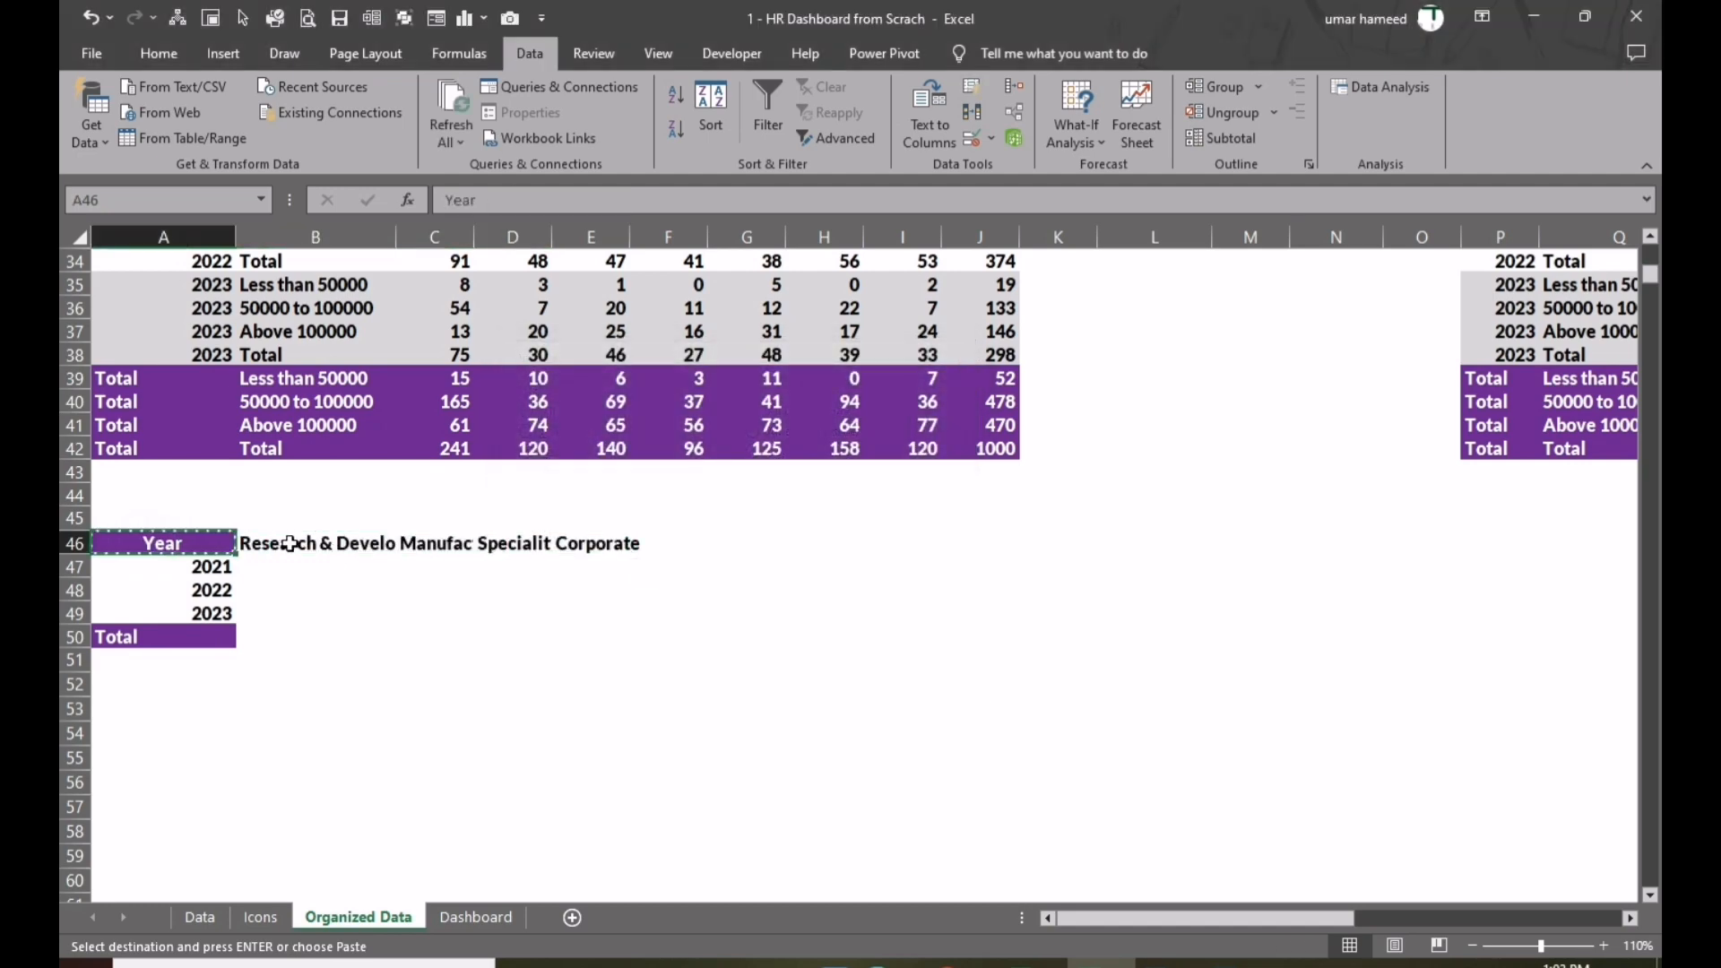
{"action": "left_click_drag", "start_coordinate": [280, 543], "coordinate": [664, 543]}
{"action": "key", "text": "alt+e"}
{"action": "key", "text": "s"}
{"action": "key", "text": "t"}
{"action": "key", "text": "Return"}
{"action": "left_click", "coordinate": [668, 710]}
{"action": "left_click", "coordinate": [315, 578]}
- Apply the Total label's purple formatting to the rest of row 50 and to the total column cells F47:F49
{"action": "left_click", "coordinate": [162, 704]}
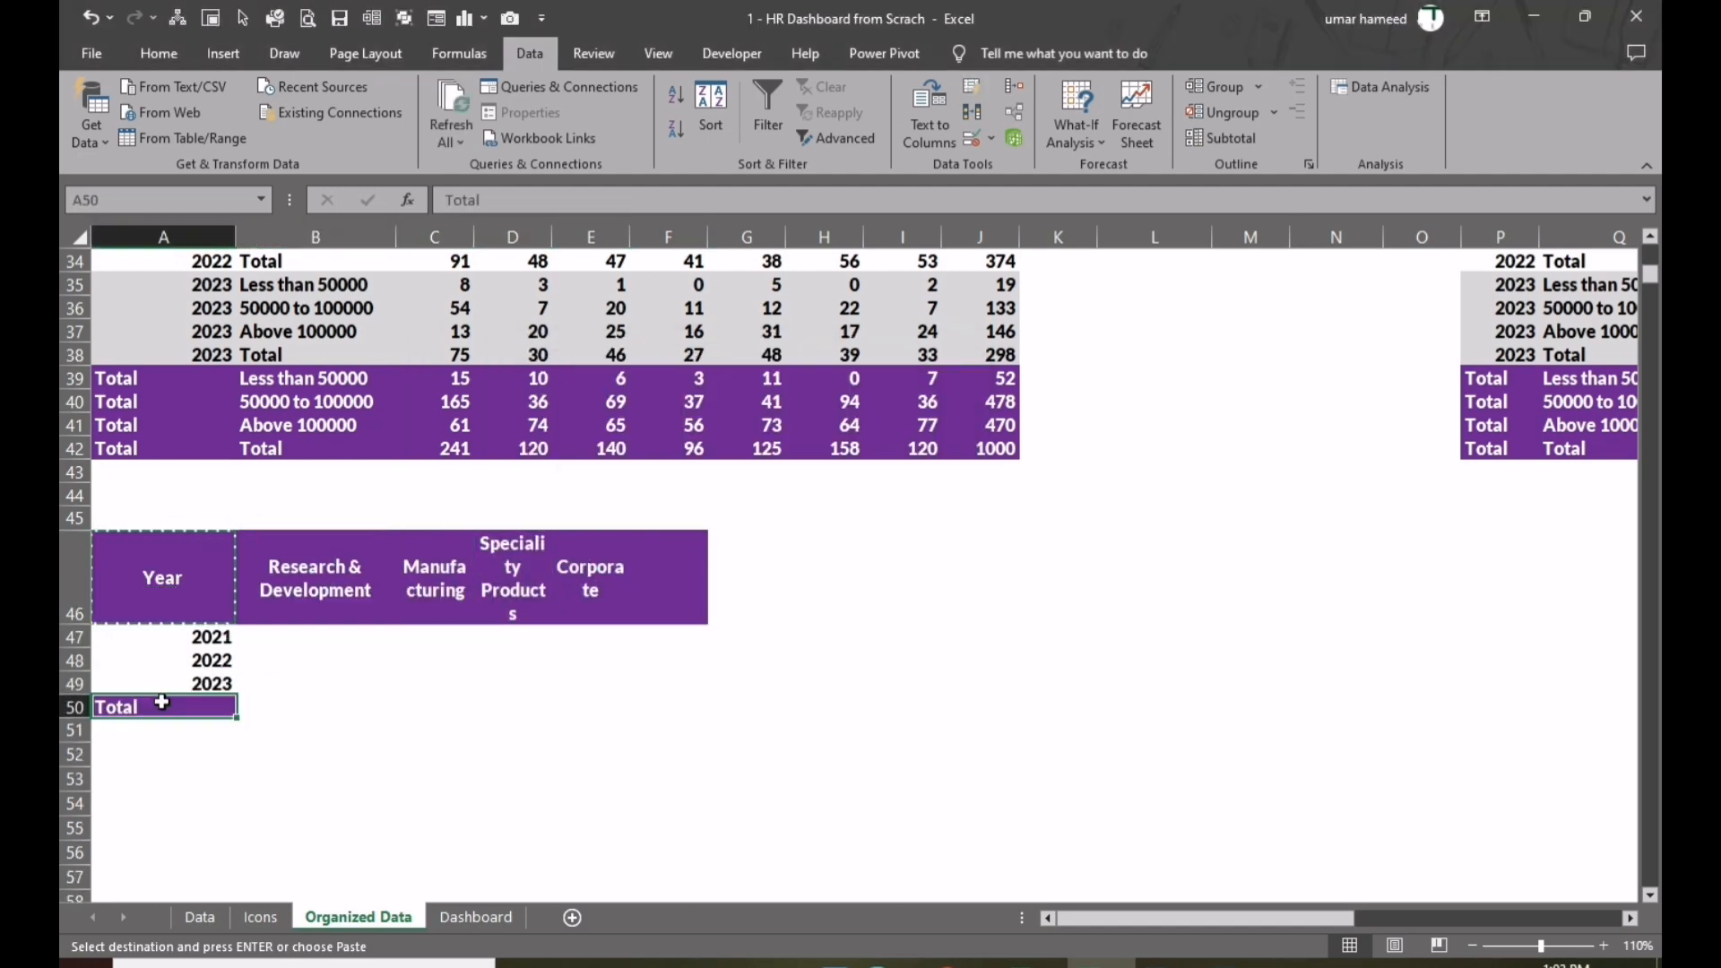
{"action": "left_click", "coordinate": [158, 54]}
{"action": "left_click", "coordinate": [129, 137]}
{"action": "left_click_drag", "start_coordinate": [304, 707], "coordinate": [663, 706]}
{"action": "left_click", "coordinate": [163, 707]}
{"action": "left_click", "coordinate": [132, 137]}
{"action": "left_click_drag", "start_coordinate": [672, 638], "coordinate": [672, 684]}
- Start a COUNTIFS formula in B47 that matches the Data sheet's Hire Year column $P:$P against the year in $A47
{"action": "left_click", "coordinate": [315, 637]}
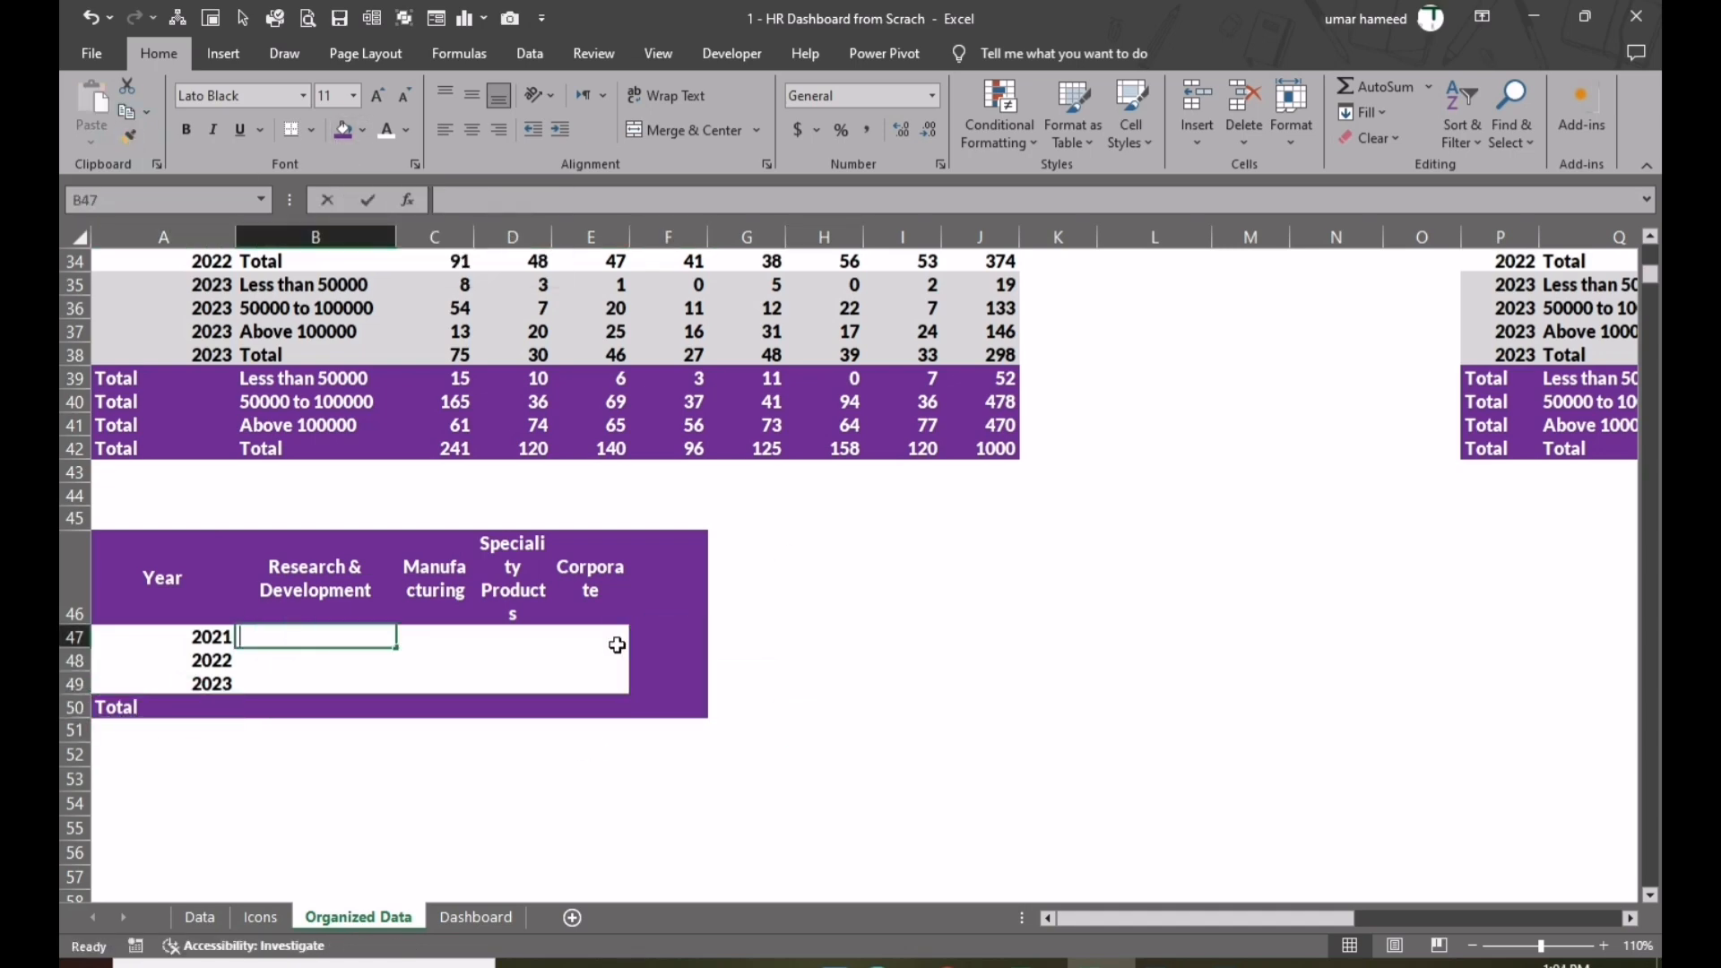
{"action": "type", "text": "="}
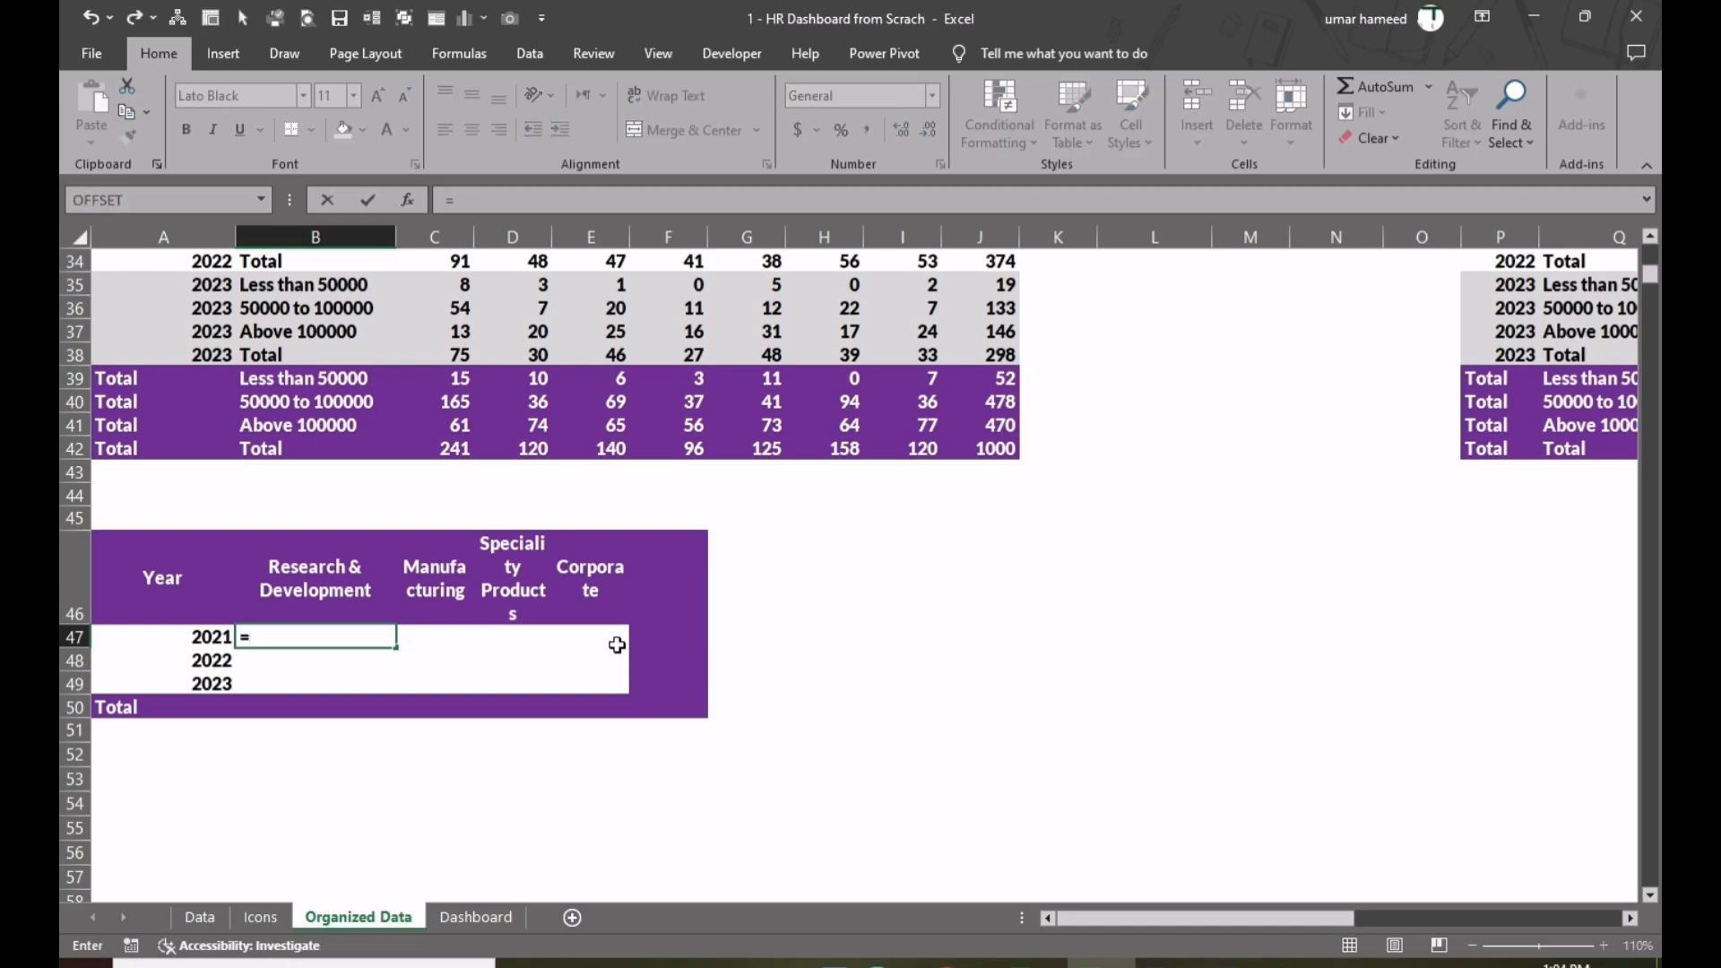
{"action": "type", "text": "Counti"}
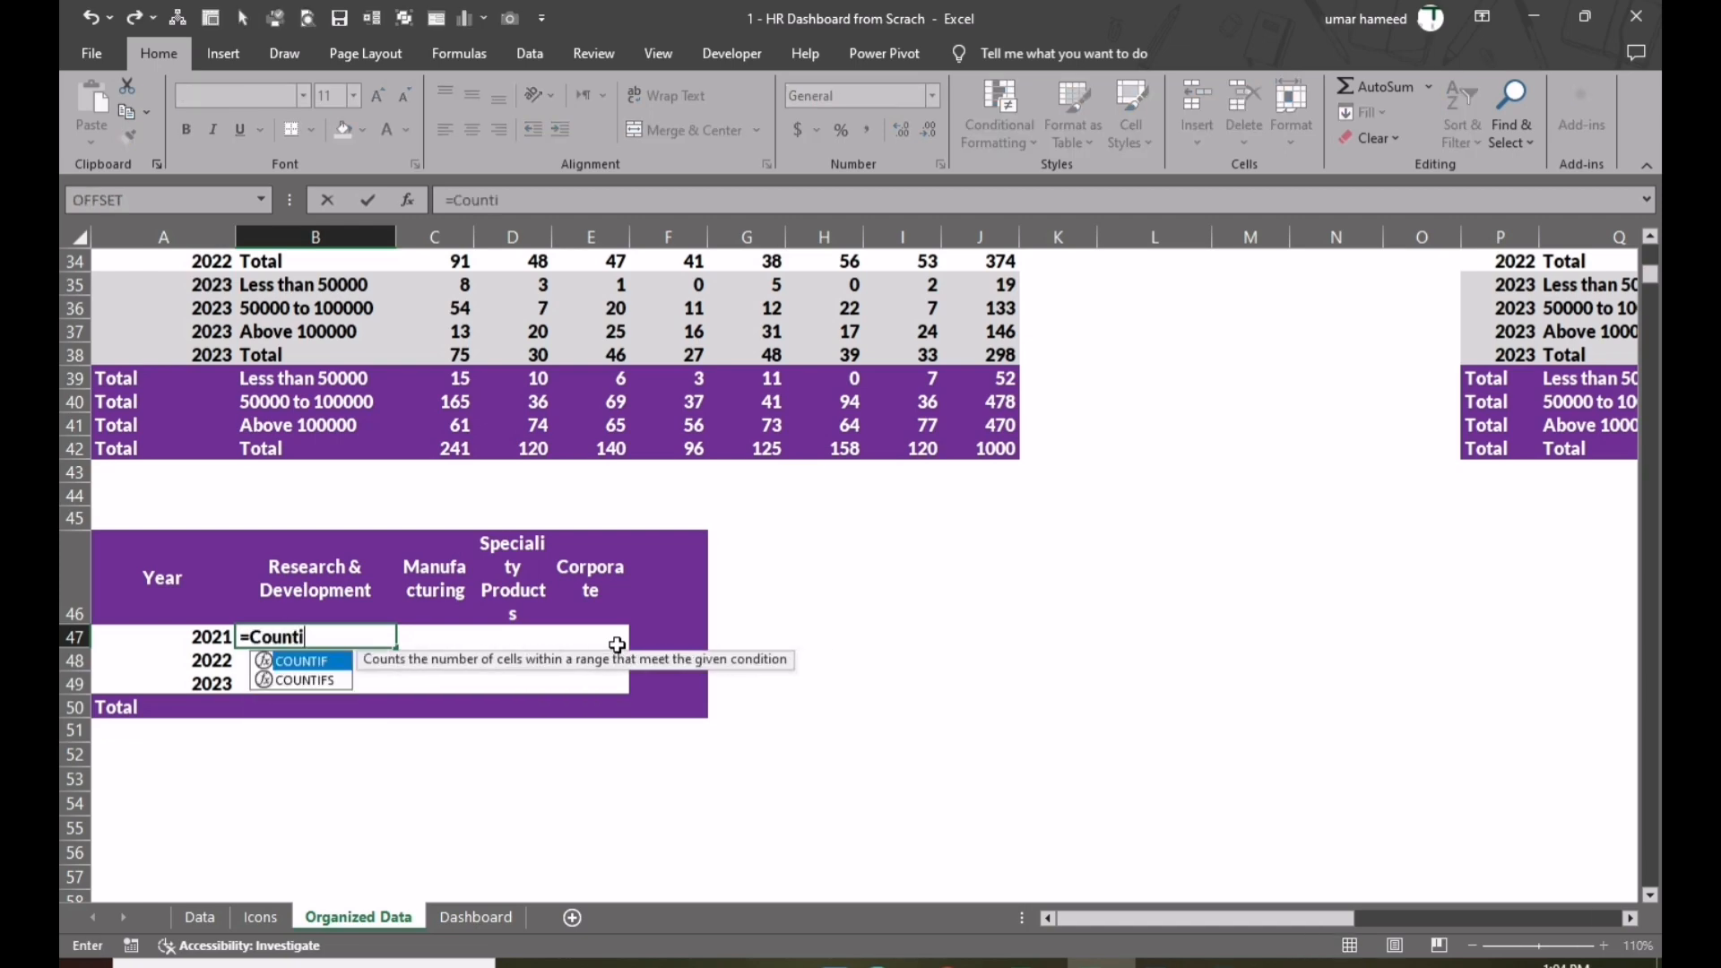
{"action": "type", "text": "fs("}
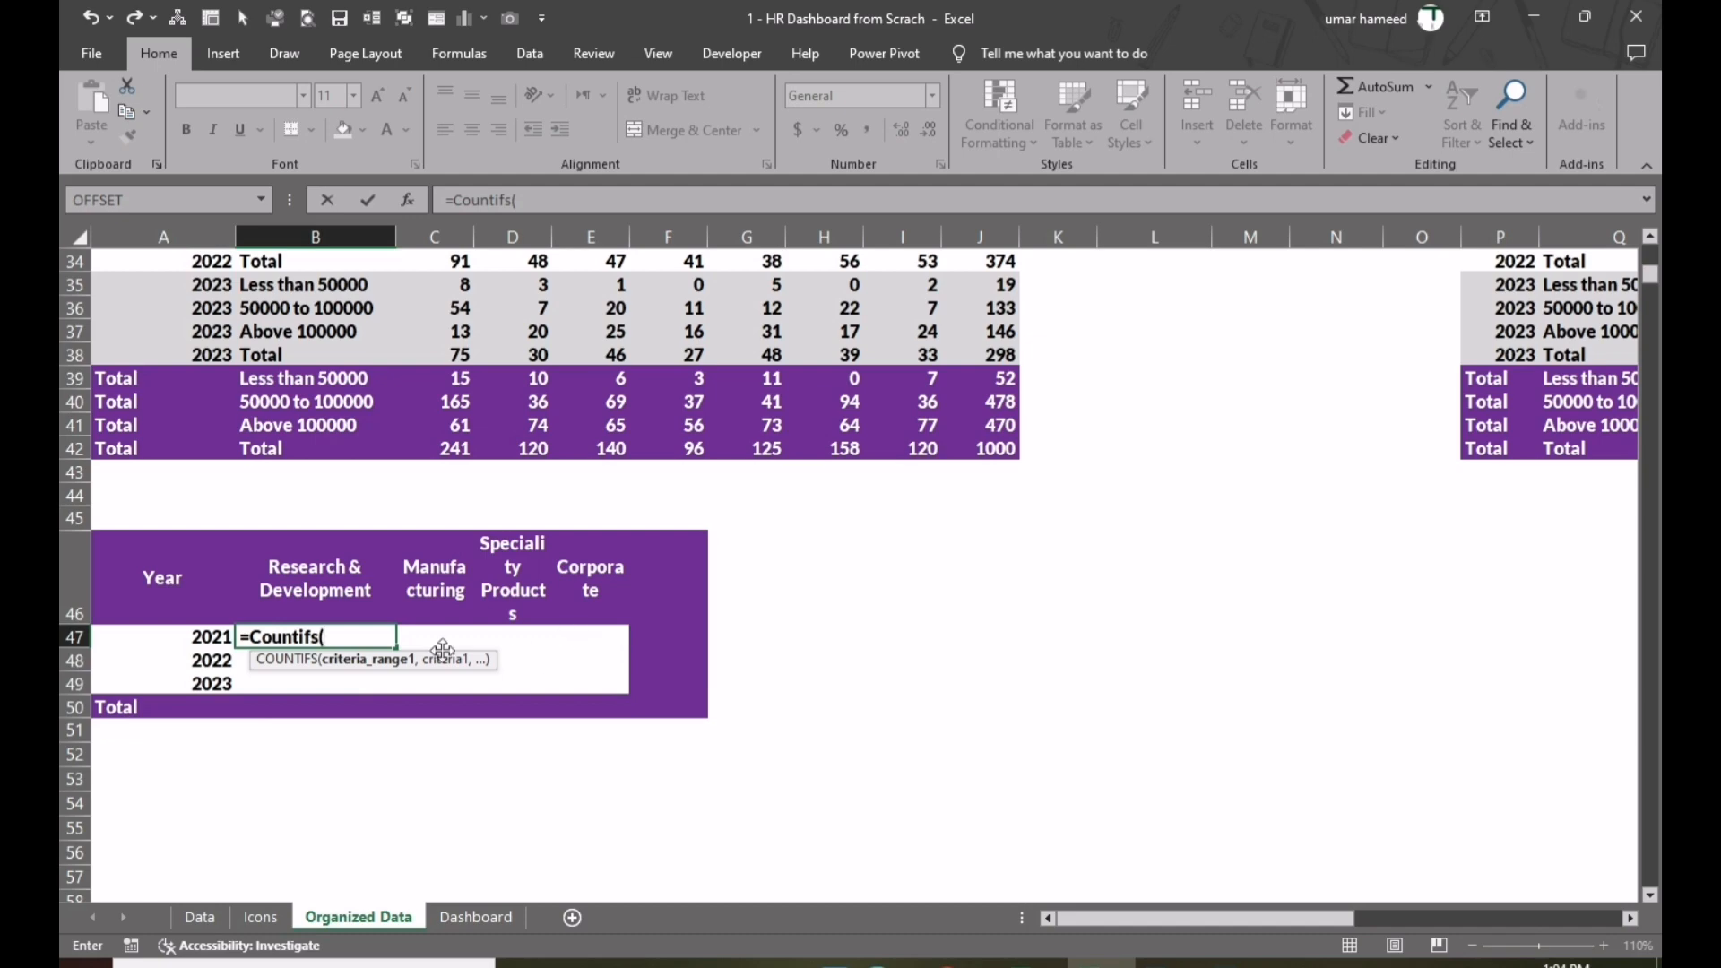
{"action": "left_click", "coordinate": [200, 916]}
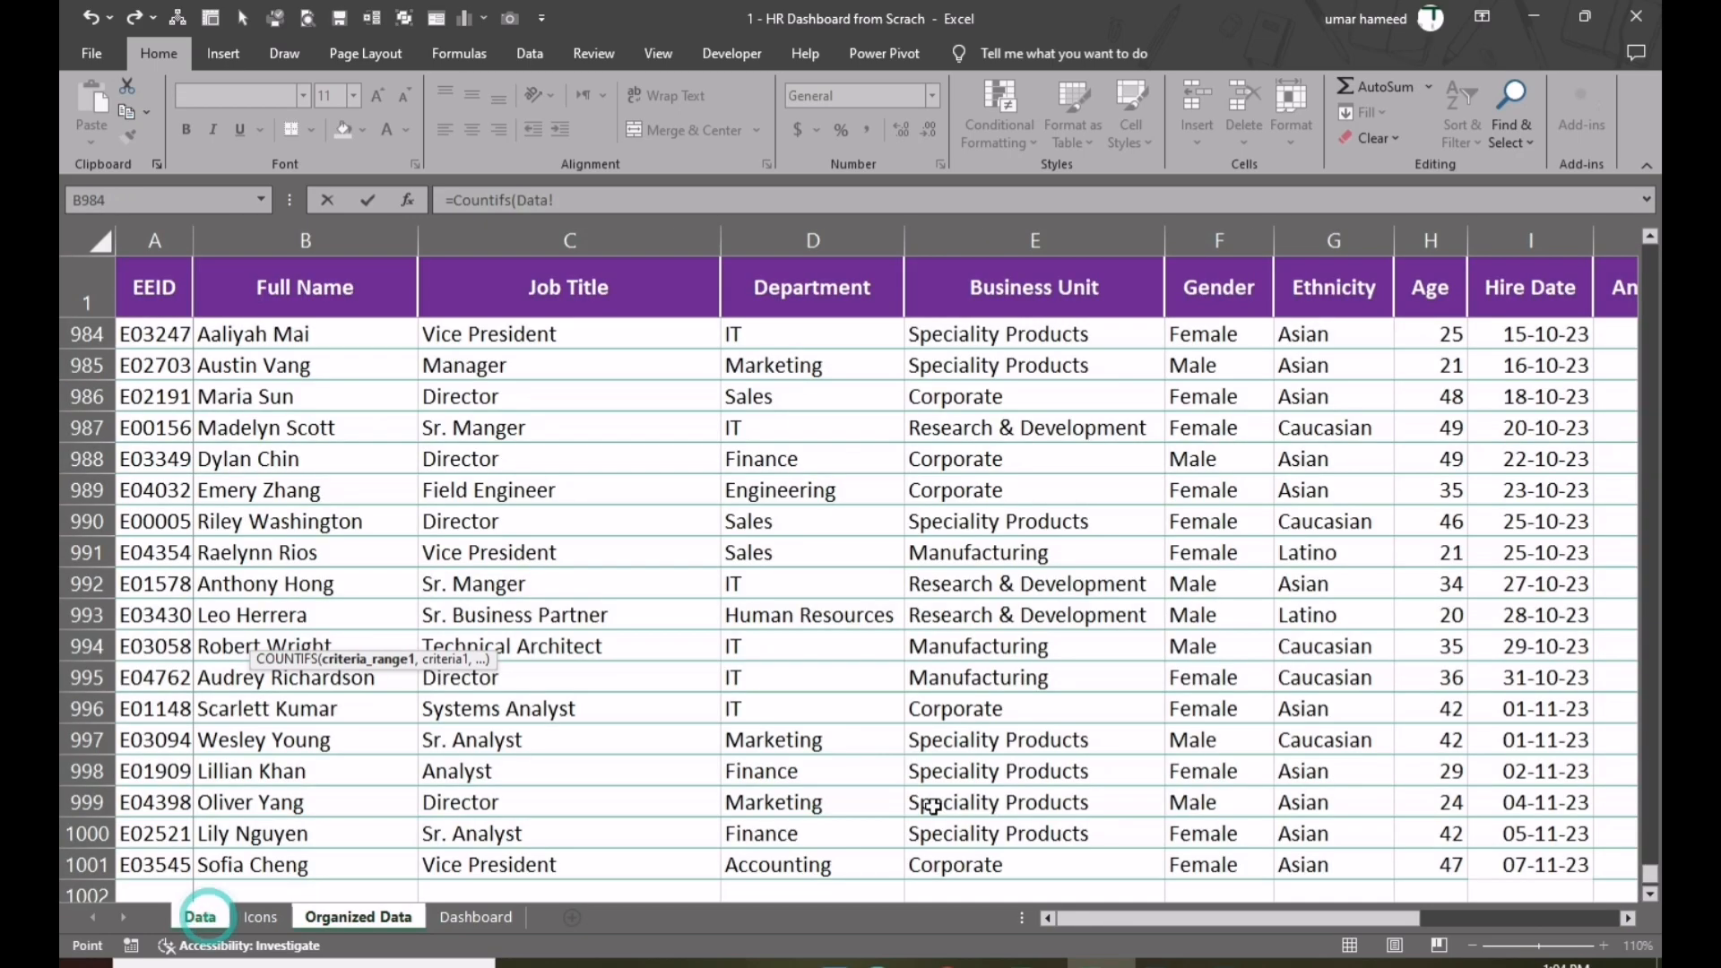
{"action": "left_click_drag", "start_coordinate": [1220, 920], "coordinate": [1437, 905]}
{"action": "left_click", "coordinate": [1252, 238]}
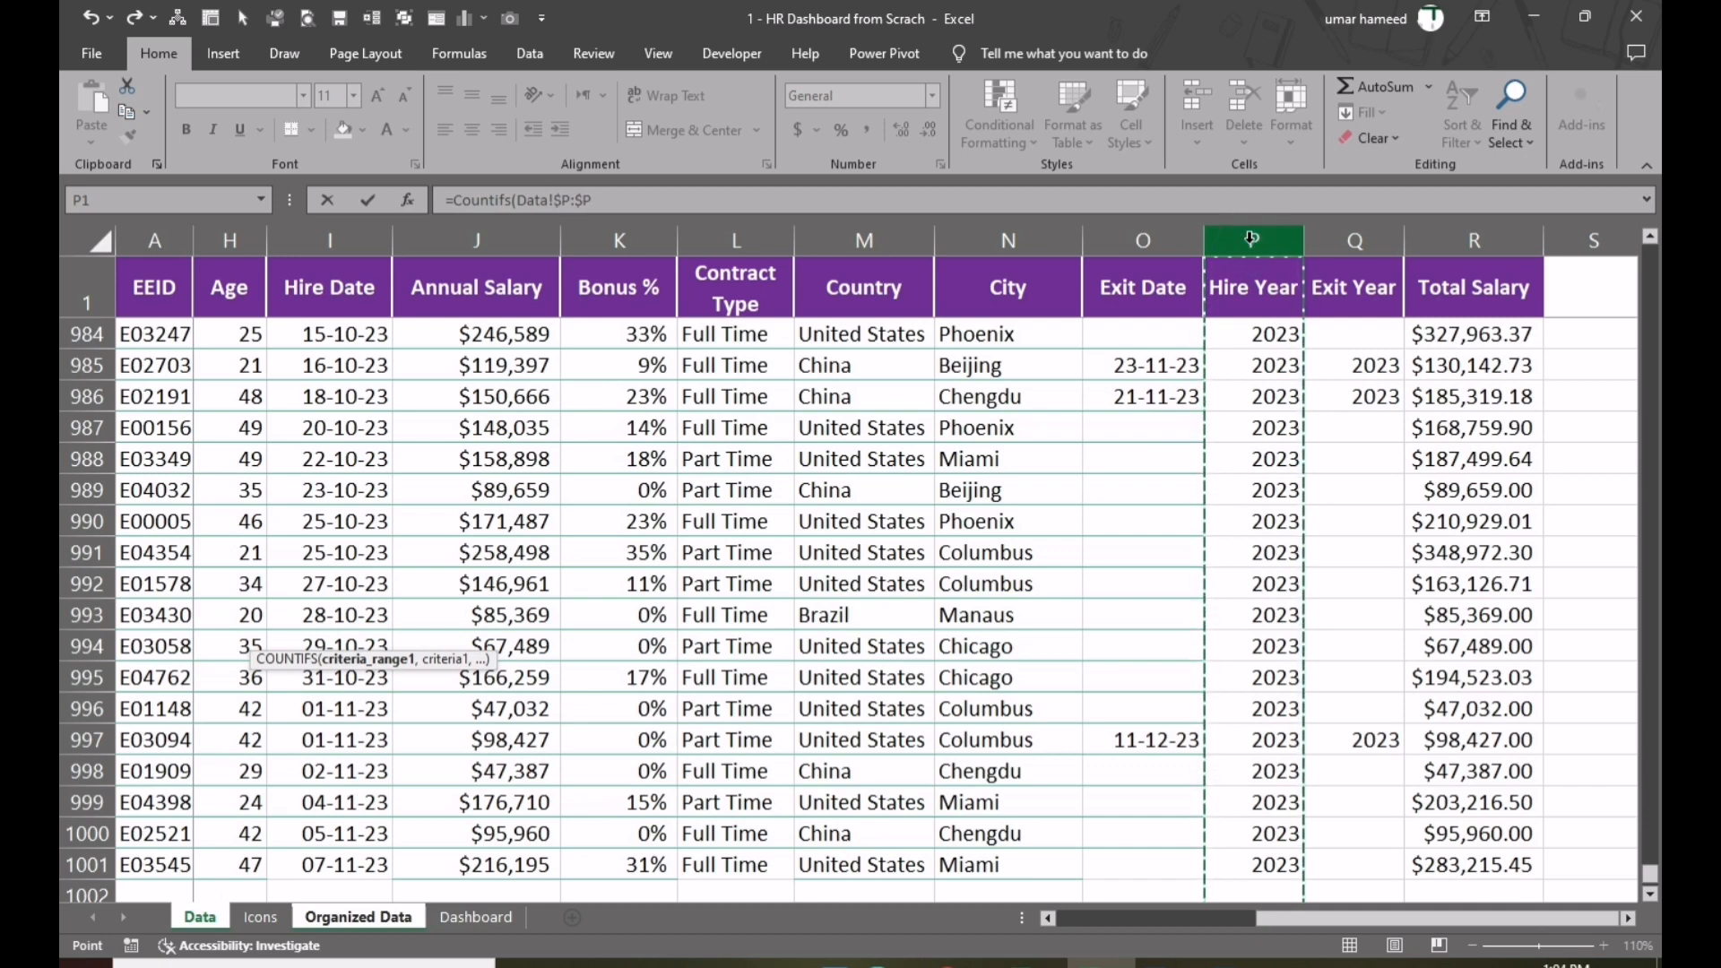
{"action": "type", "text": ","}
{"action": "left_click", "coordinate": [356, 916]}
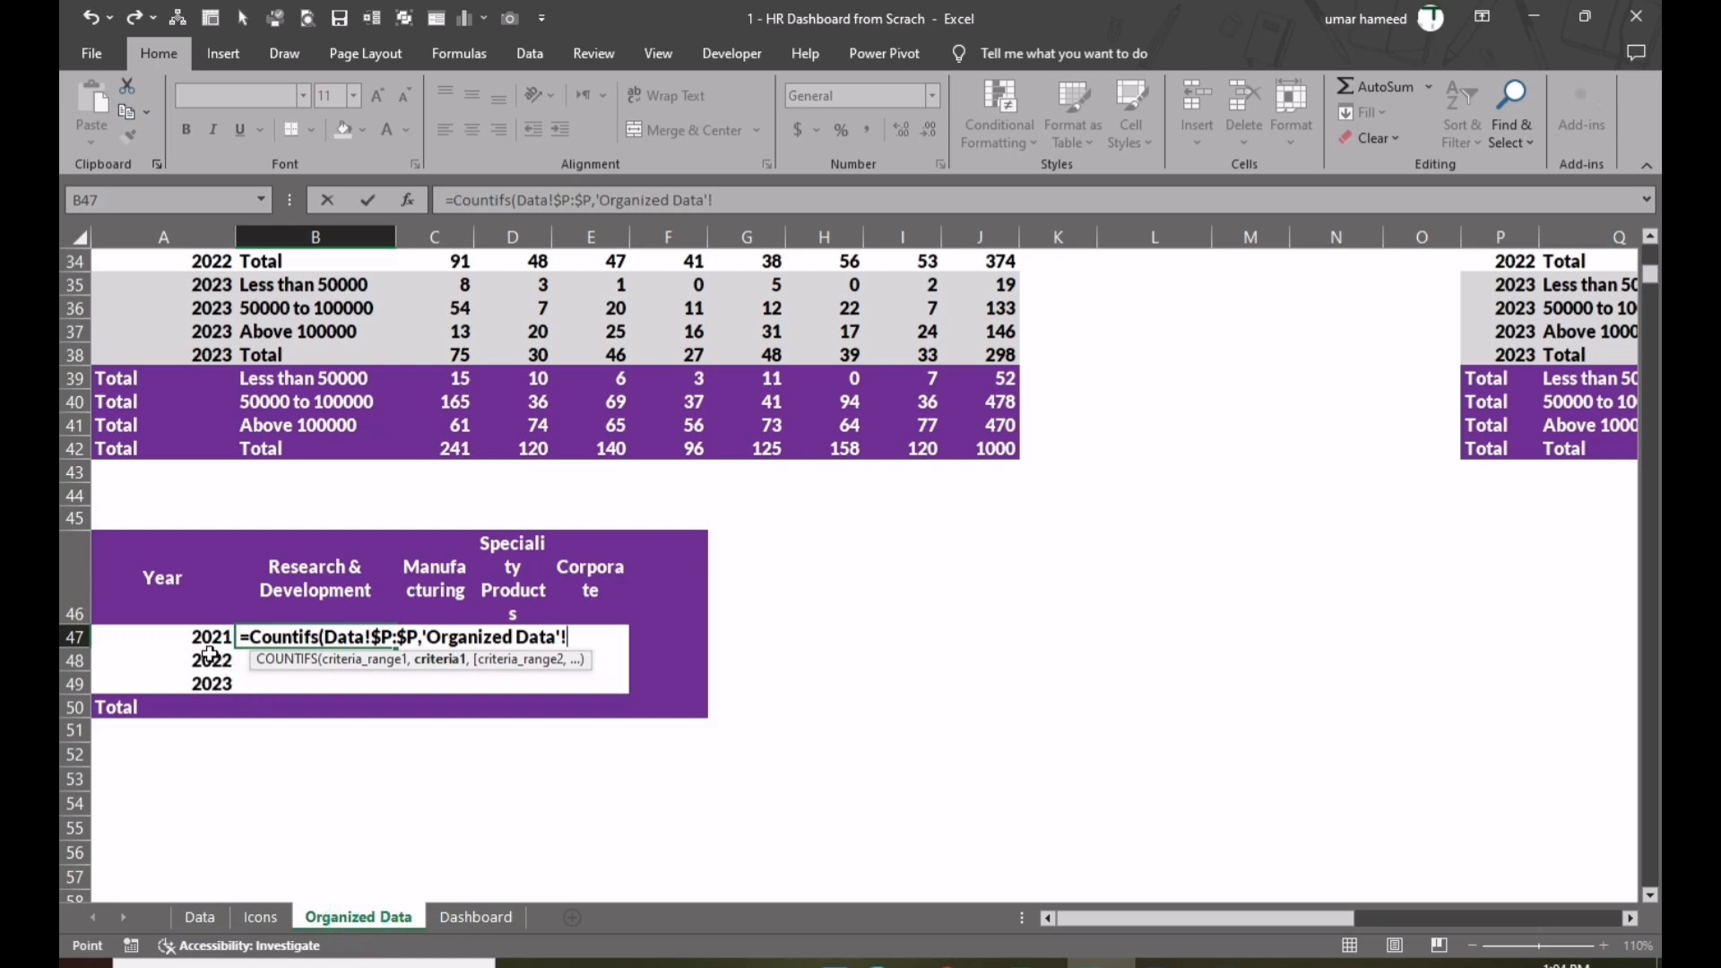
{"action": "left_click", "coordinate": [204, 638]}
{"action": "key", "text": "F4"}
{"action": "key", "text": "F4"}
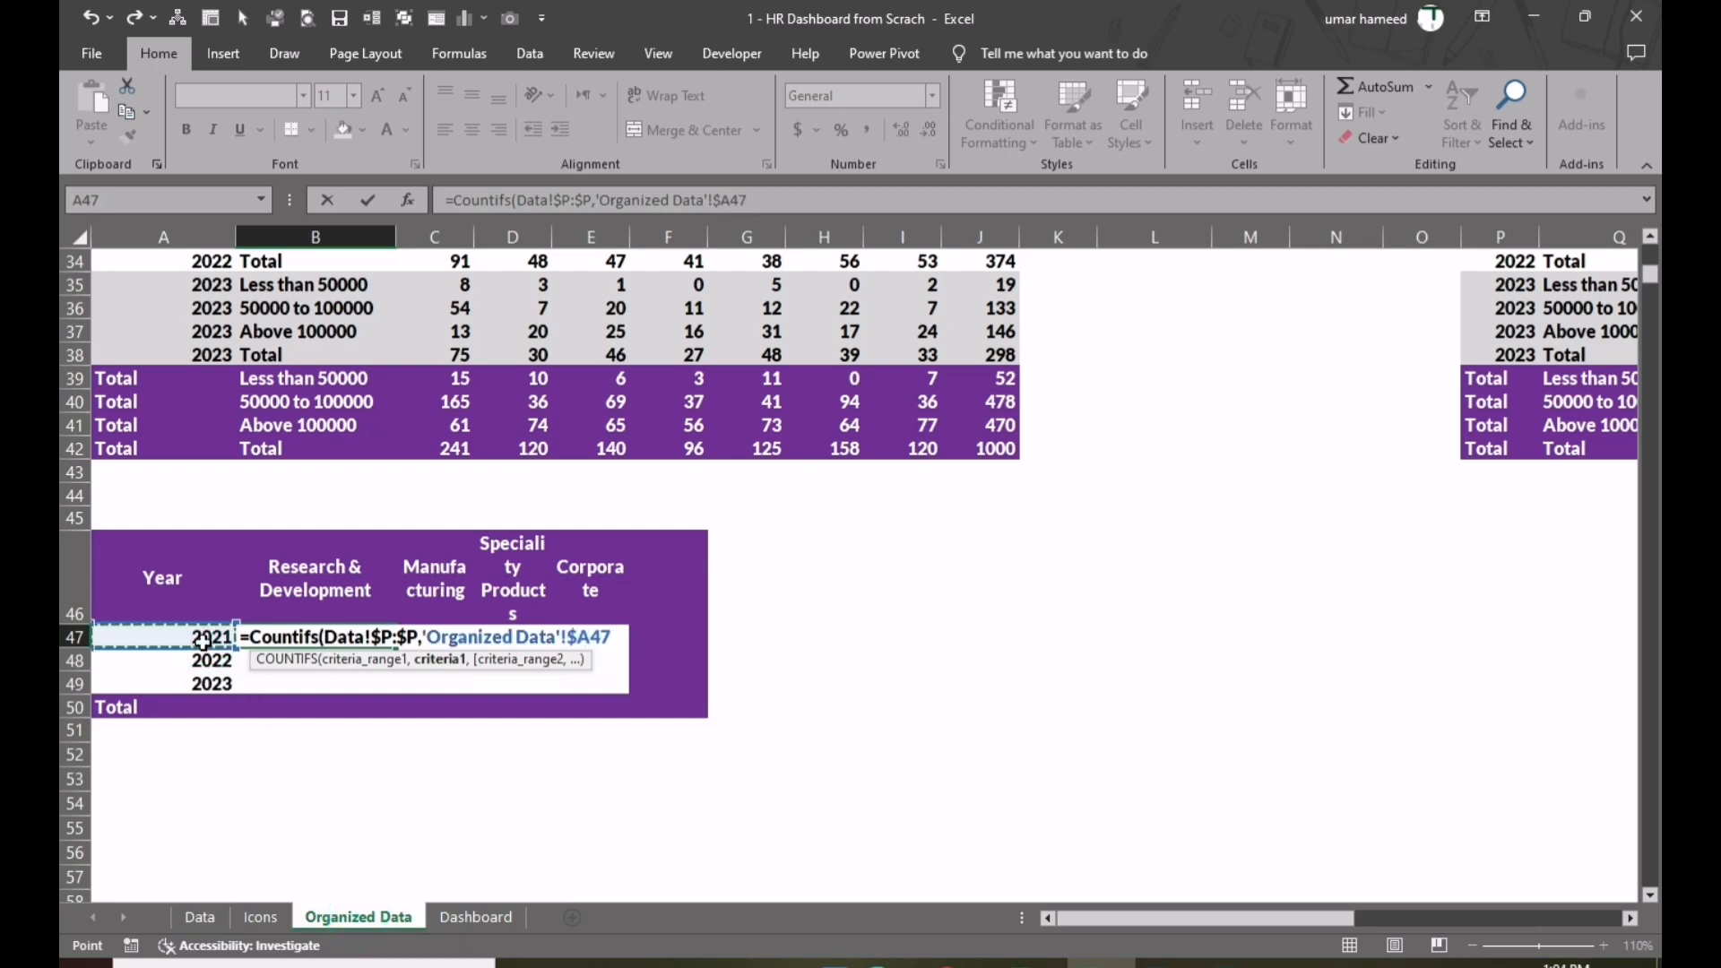
{"action": "type", "text": ","}
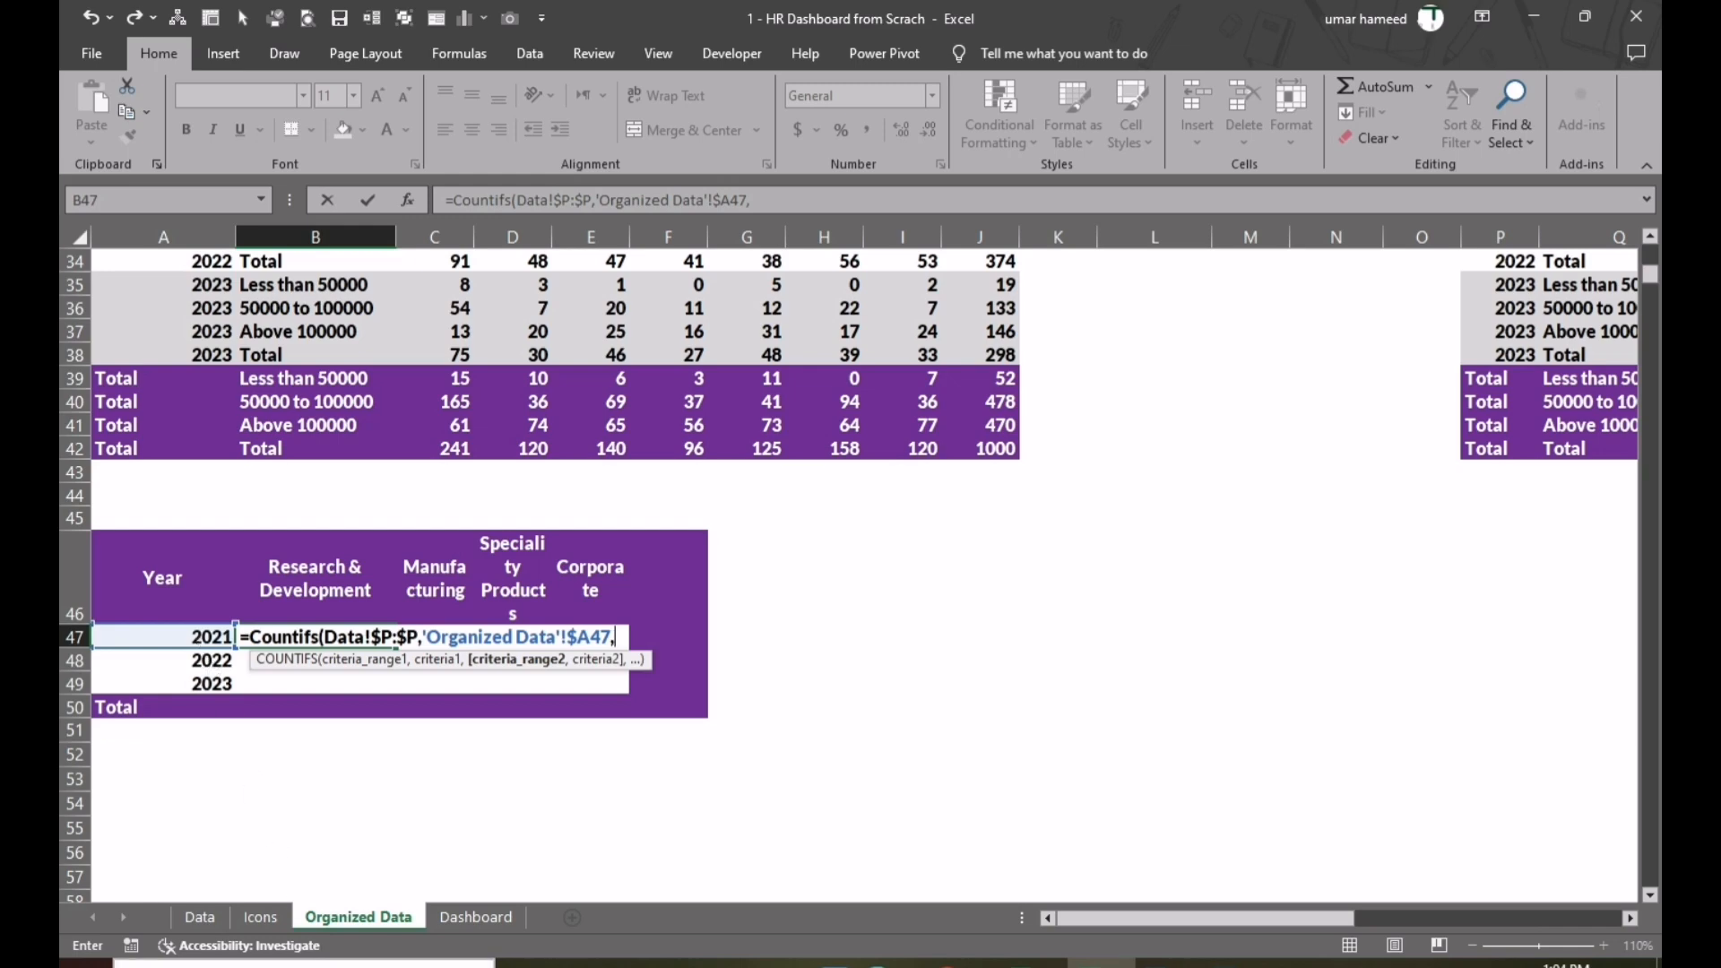
- Complete the COUNTIFS formula in B47 with a second criterion matching the Data sheet's Business Unit column $E:$E against B$46
{"action": "left_click", "coordinate": [205, 915]}
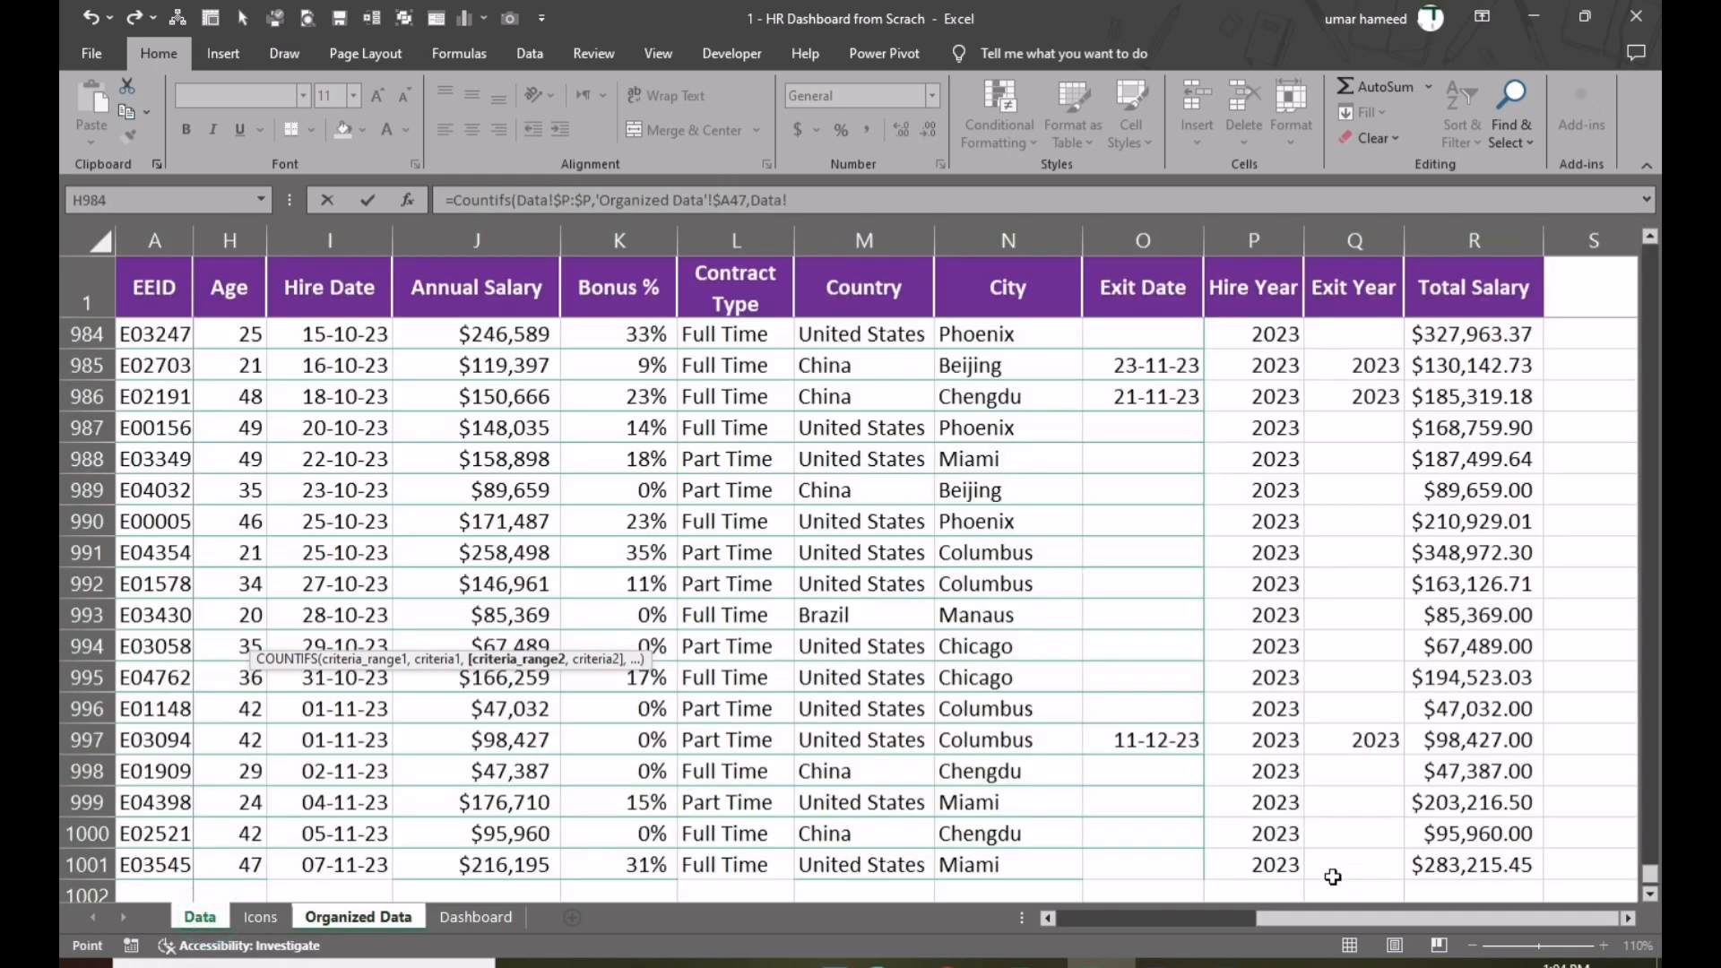
{"action": "left_click_drag", "start_coordinate": [1266, 915], "coordinate": [1102, 912]}
{"action": "left_click", "coordinate": [789, 243]}
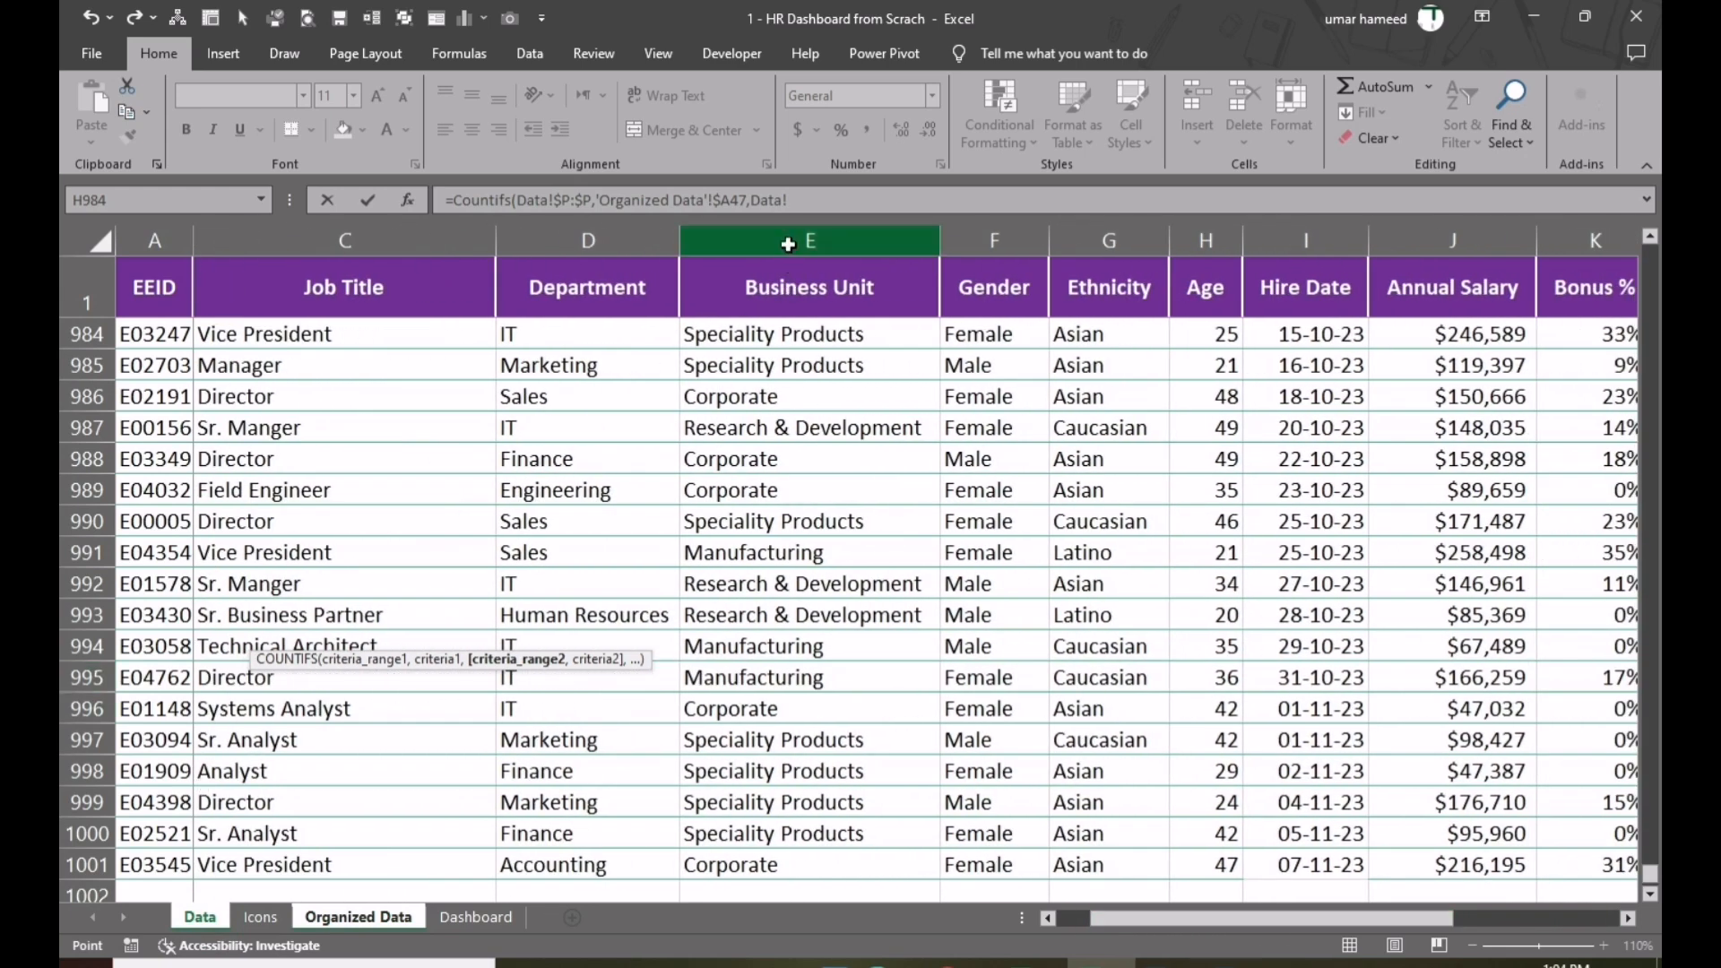
{"action": "left_click", "coordinate": [789, 242]}
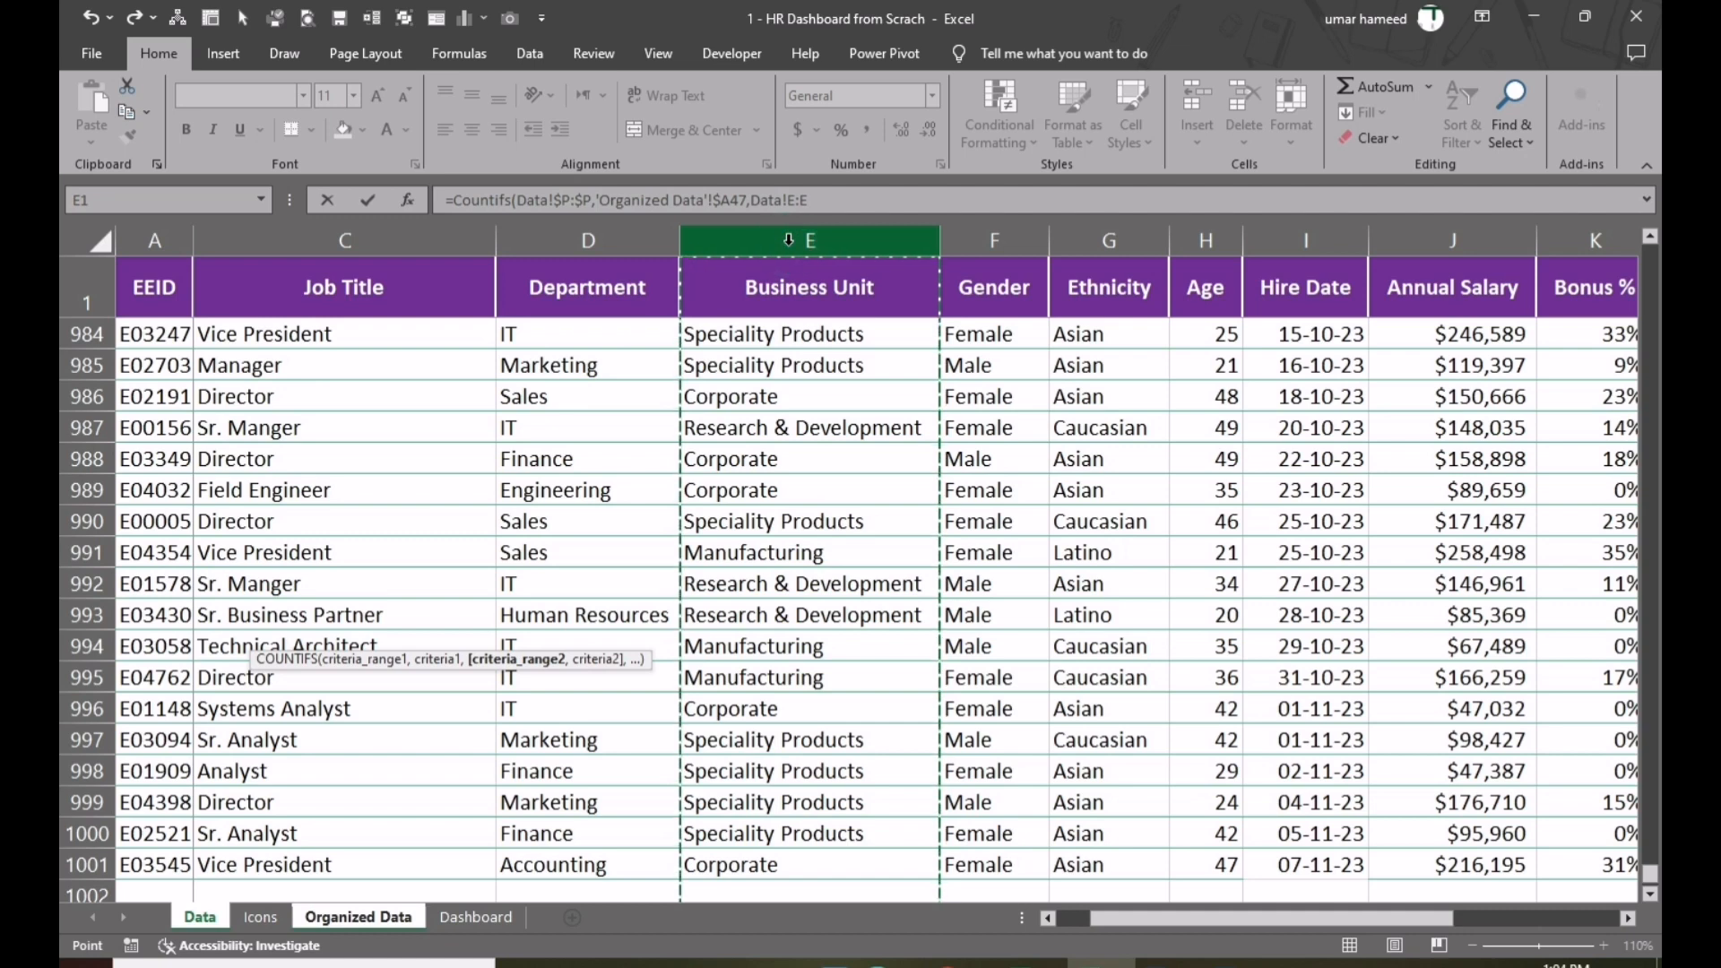
{"action": "type", "text": ","}
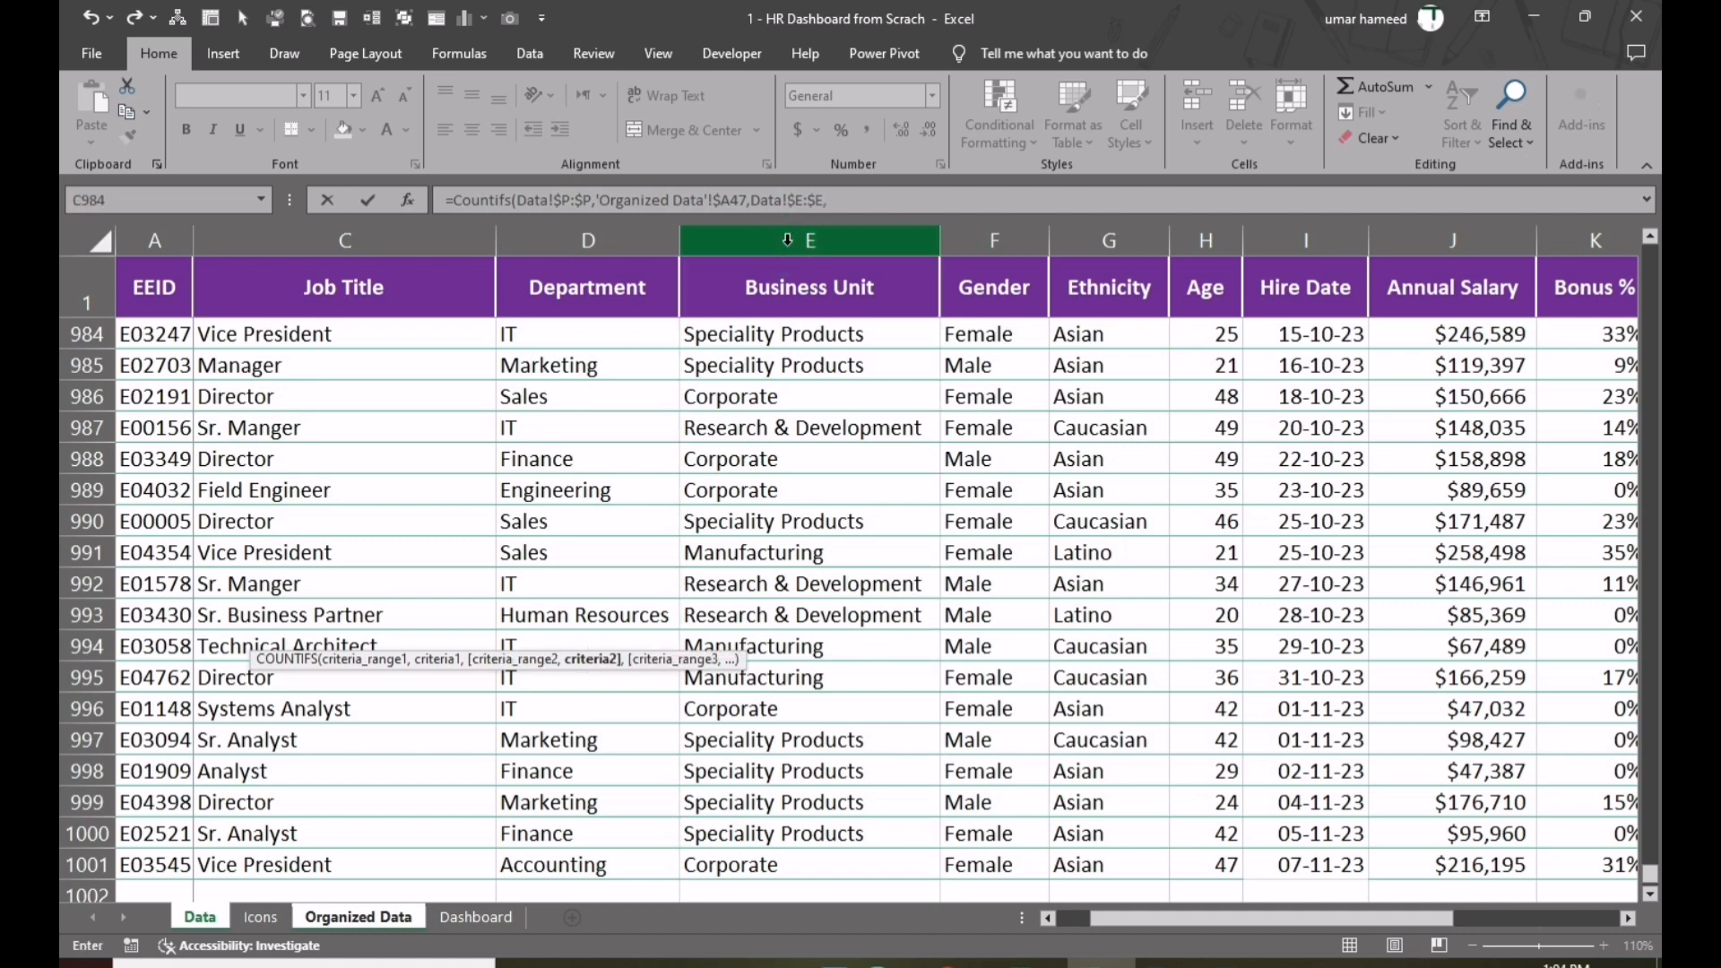
{"action": "left_click", "coordinate": [402, 922]}
{"action": "left_click", "coordinate": [322, 578]}
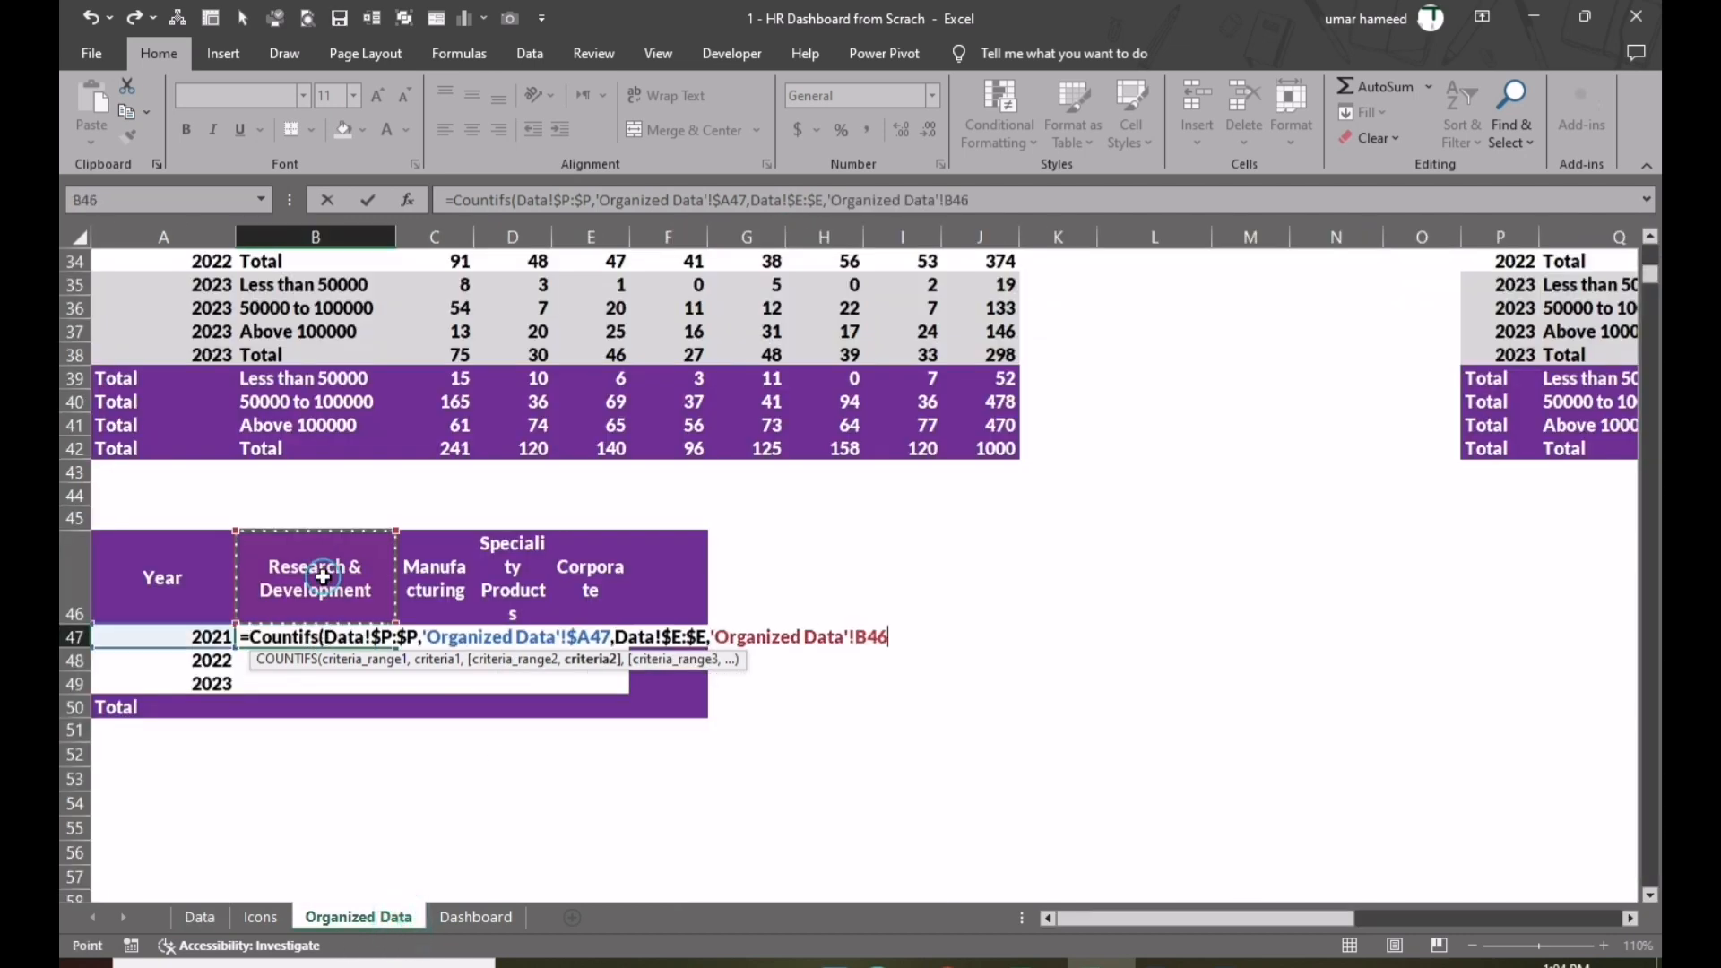
{"action": "key", "text": "F4"}
{"action": "key", "text": "F4"}
{"action": "key", "text": "Tab"}
- Fill the COUNTIFS formula from B47 across to column E and down to row 49
{"action": "left_click", "coordinate": [358, 645]}
{"action": "left_click_drag", "start_coordinate": [396, 648], "coordinate": [627, 648]}
{"action": "left_click_drag", "start_coordinate": [629, 648], "coordinate": [618, 686]}
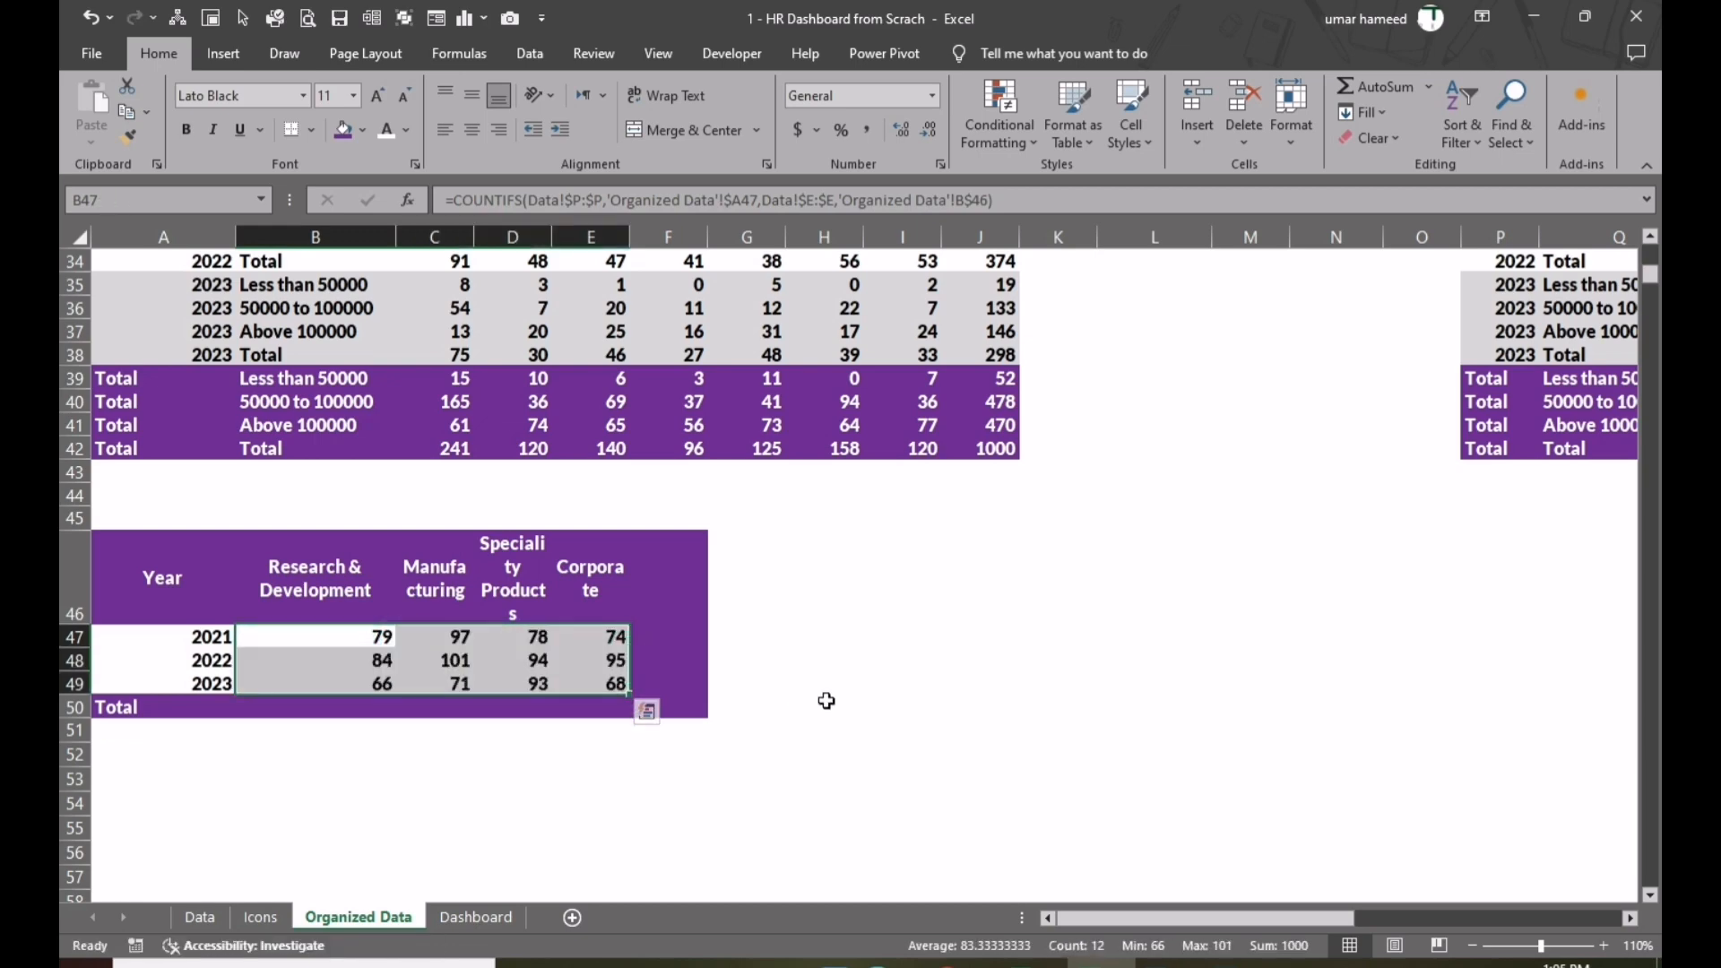
- Add a Total header in F46 and sum each year's business unit counts in F47:F49
{"action": "left_click", "coordinate": [672, 582]}
{"action": "type", "text": "Total"}
{"action": "key", "text": "Return"}
{"action": "key", "text": "alt+equal"}
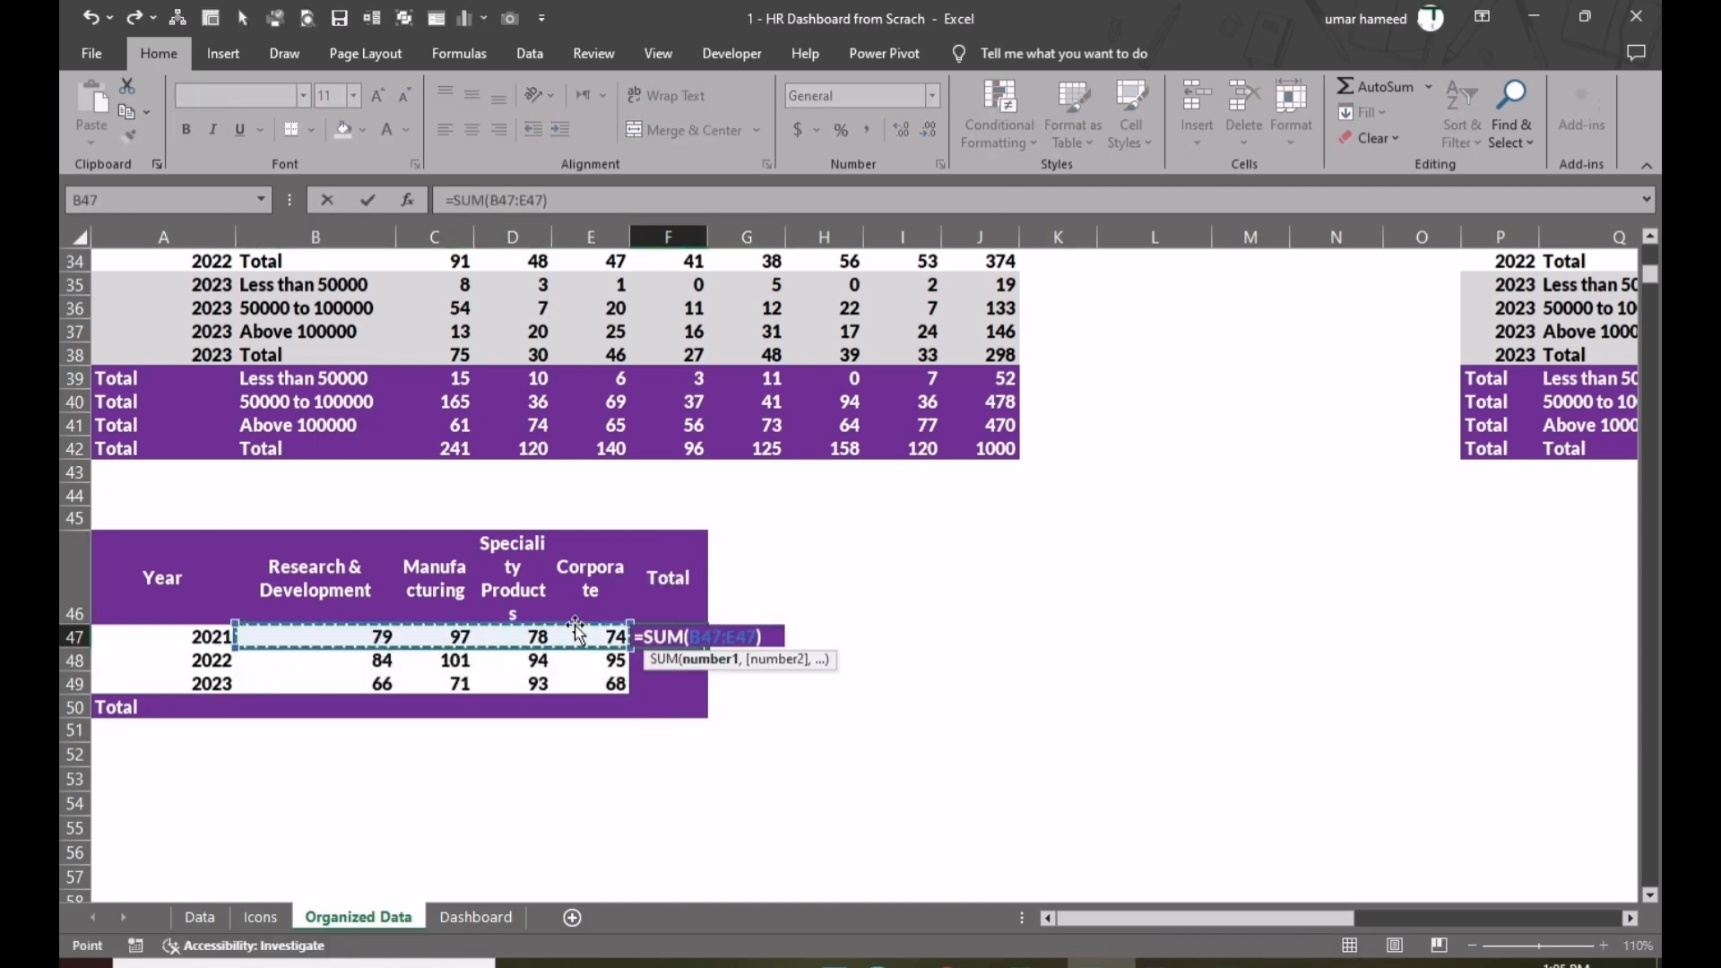
{"action": "key", "text": "Tab"}
{"action": "key", "text": "Left"}
{"action": "left_click_drag", "start_coordinate": [707, 647], "coordinate": [583, 713]}
- Sum each column of the business unit table in the Total row, from B50 across to F50
{"action": "left_click", "coordinate": [367, 708]}
{"action": "key", "text": "alt+equal"}
{"action": "key", "text": "Tab"}
{"action": "key", "text": "Left"}
{"action": "key", "text": "shift+Right"}
{"action": "key", "text": "shift+Right"}
{"action": "key", "text": "shift+Right"}
{"action": "left_click", "coordinate": [569, 778]}
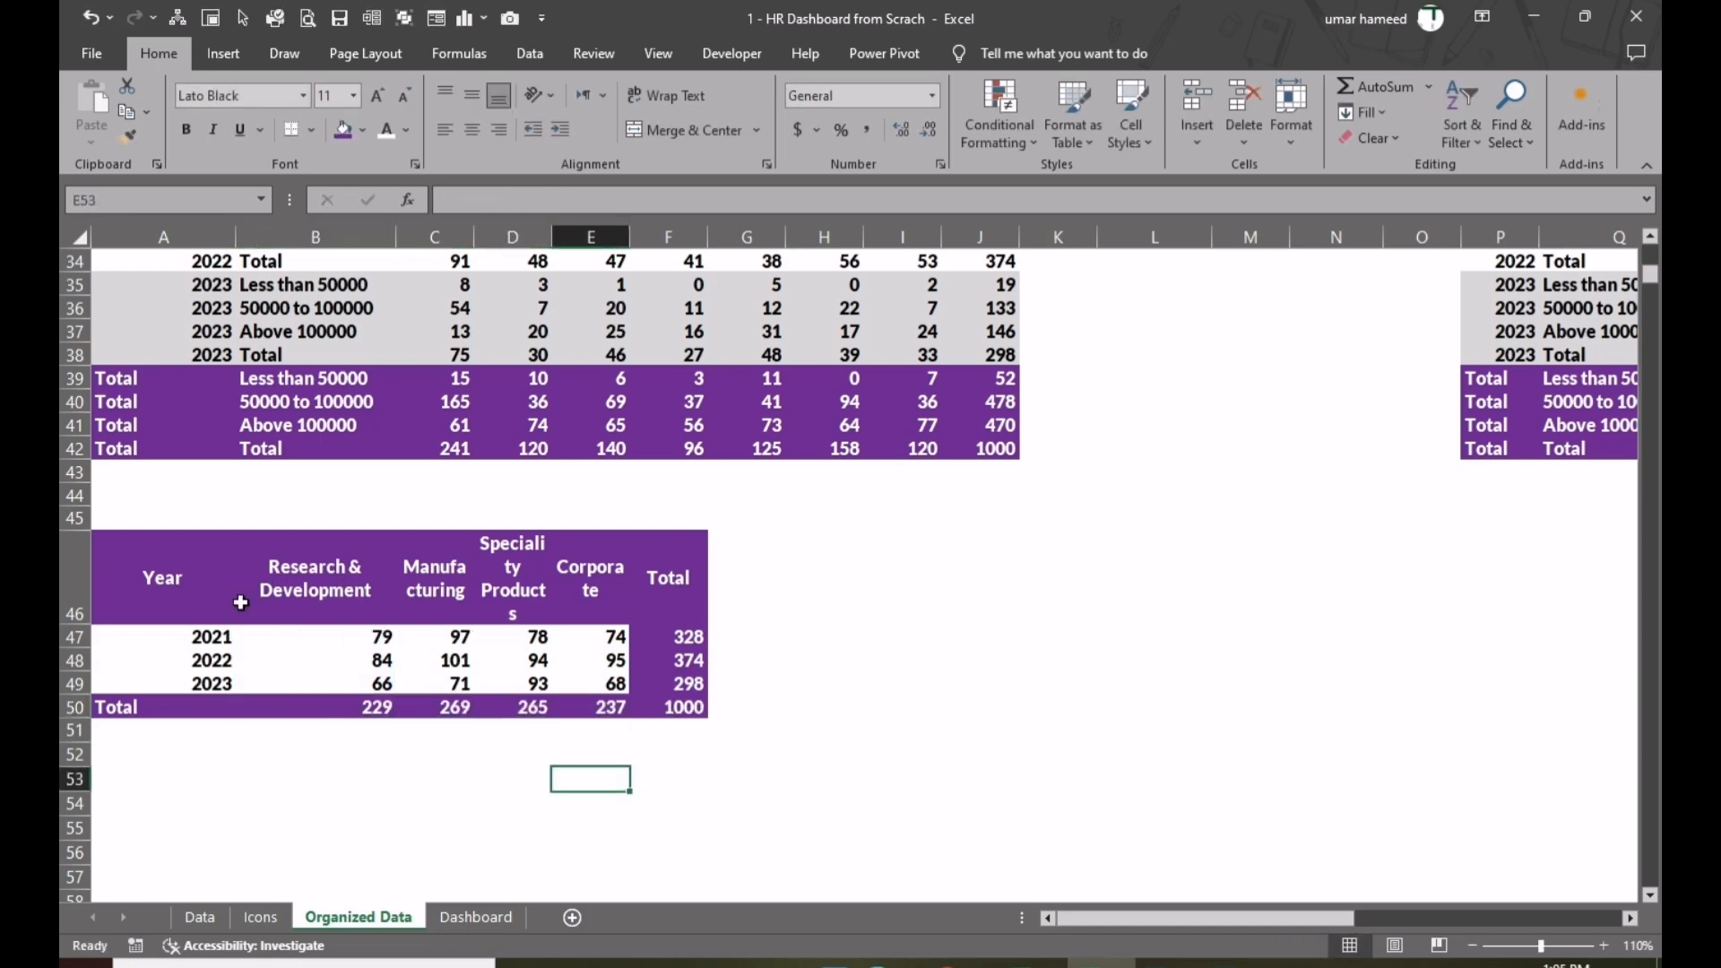
- Copy the business unit table A46:F50 to P46, below the other copied tables
{"action": "left_click_drag", "start_coordinate": [170, 578], "coordinate": [669, 706]}
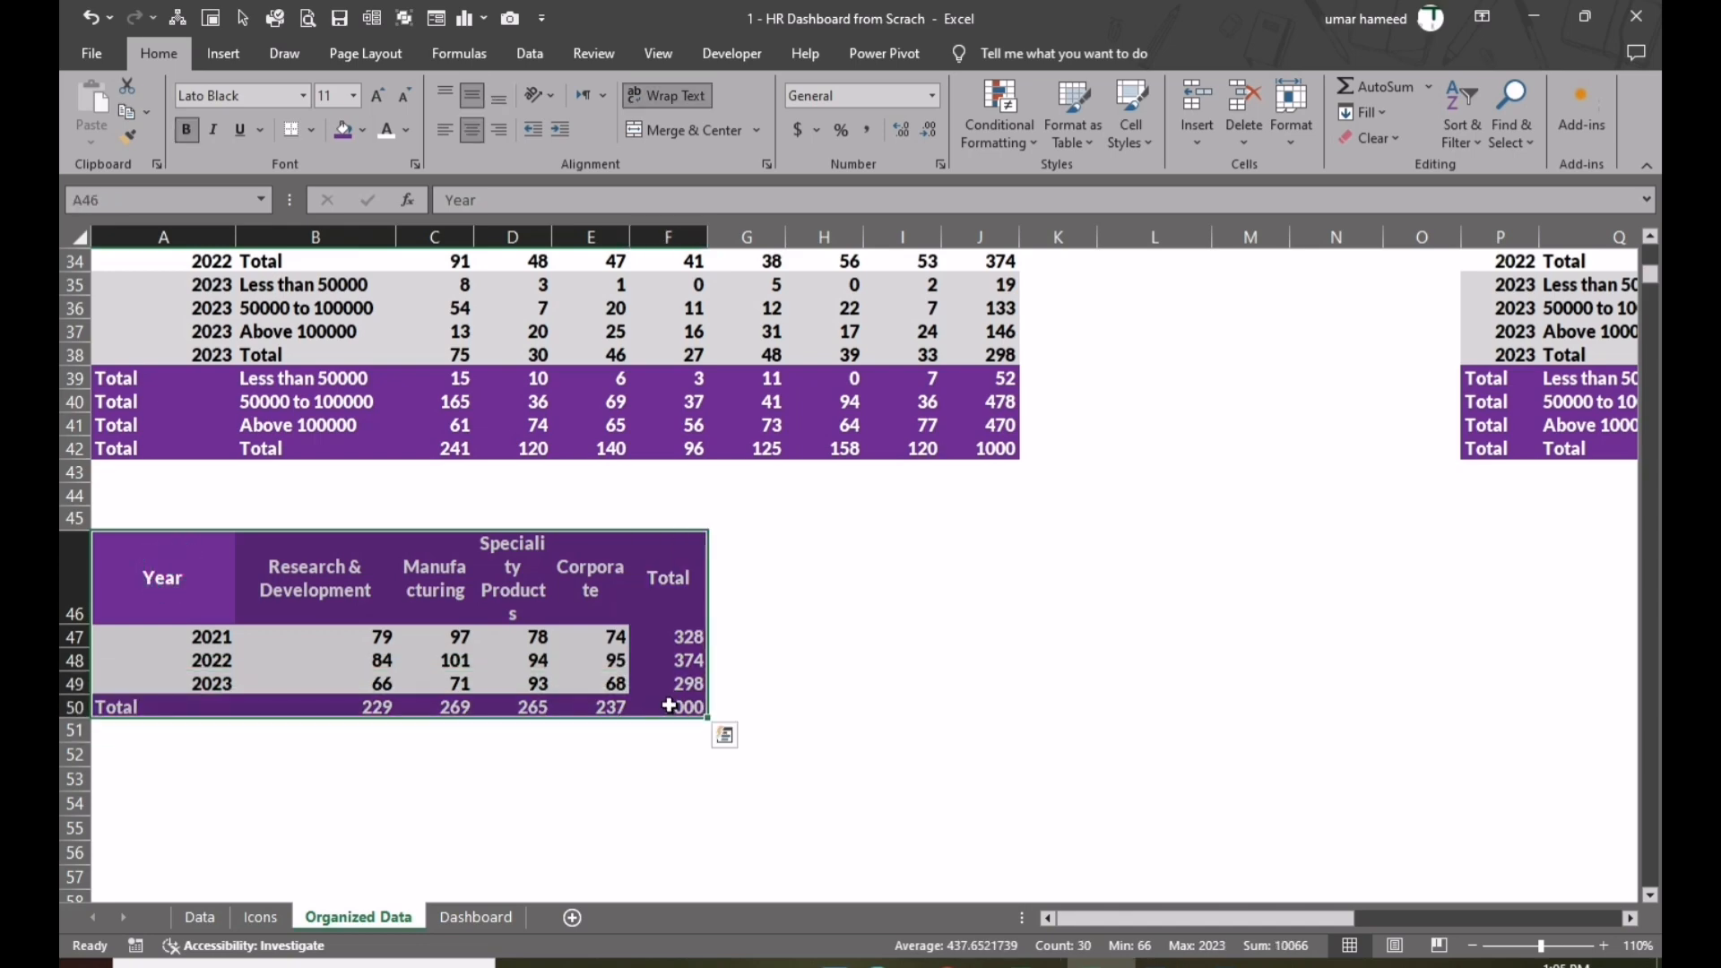
{"action": "key", "text": "ctrl+c"}
{"action": "left_click_drag", "start_coordinate": [1175, 910], "coordinate": [1244, 910]}
{"action": "left_click", "coordinate": [1054, 521]}
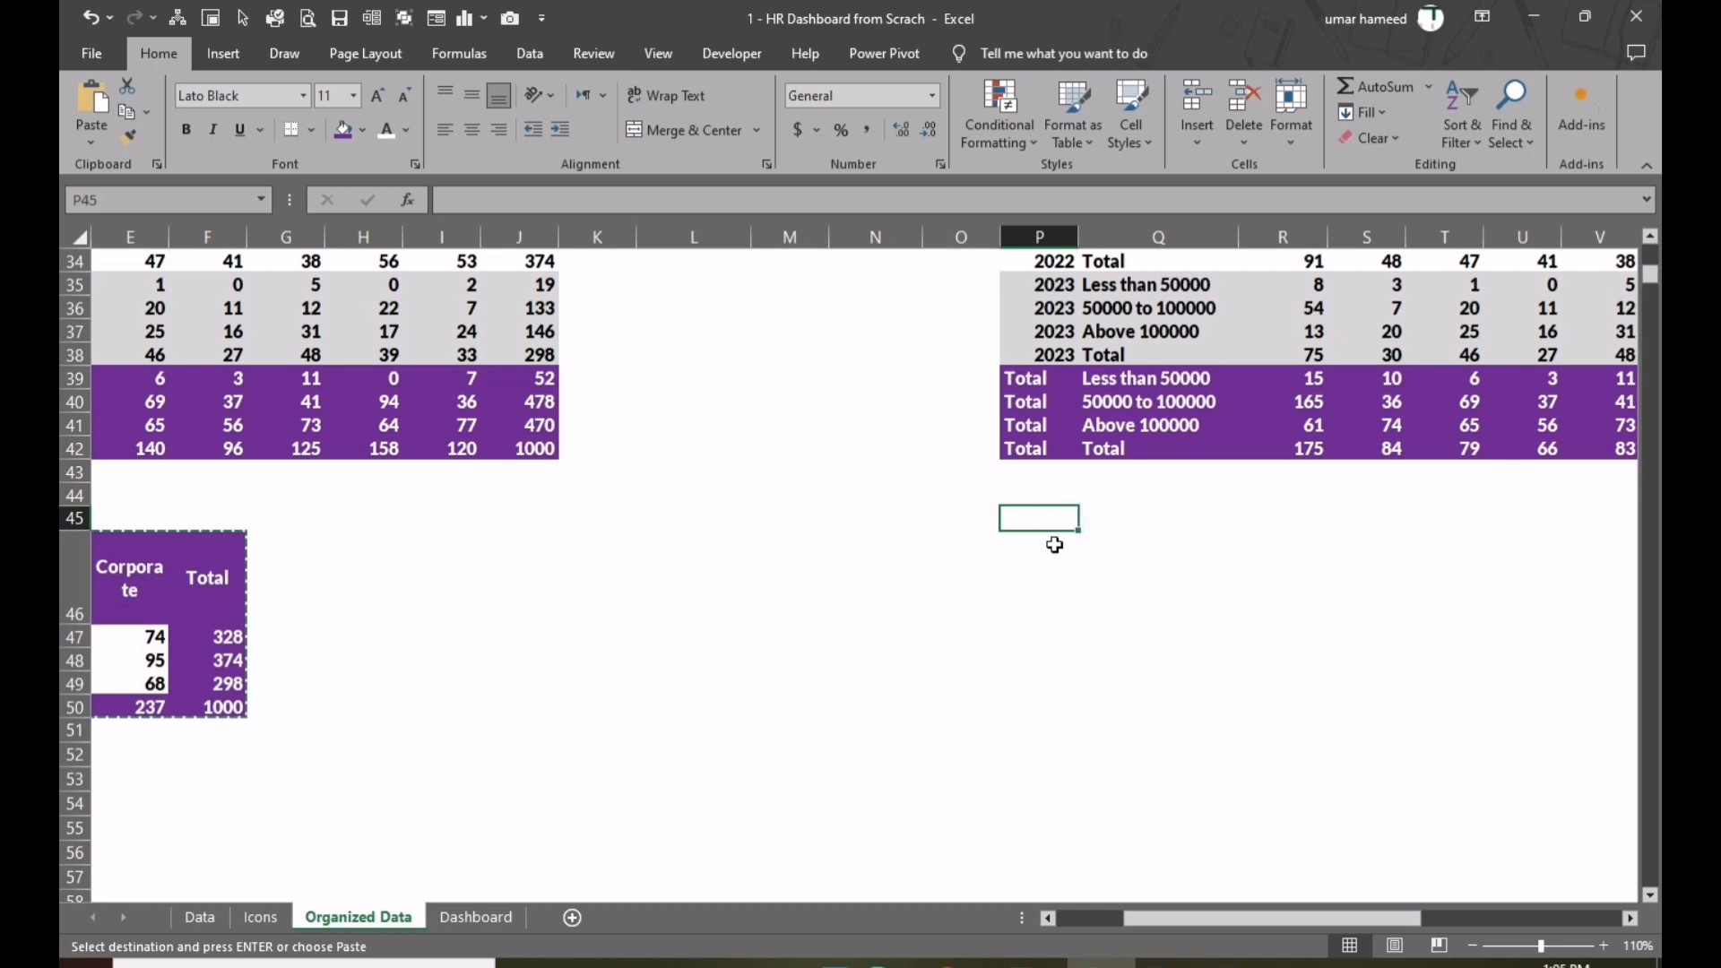
{"action": "left_click", "coordinate": [1054, 546]}
{"action": "key", "text": "ctrl+v"}
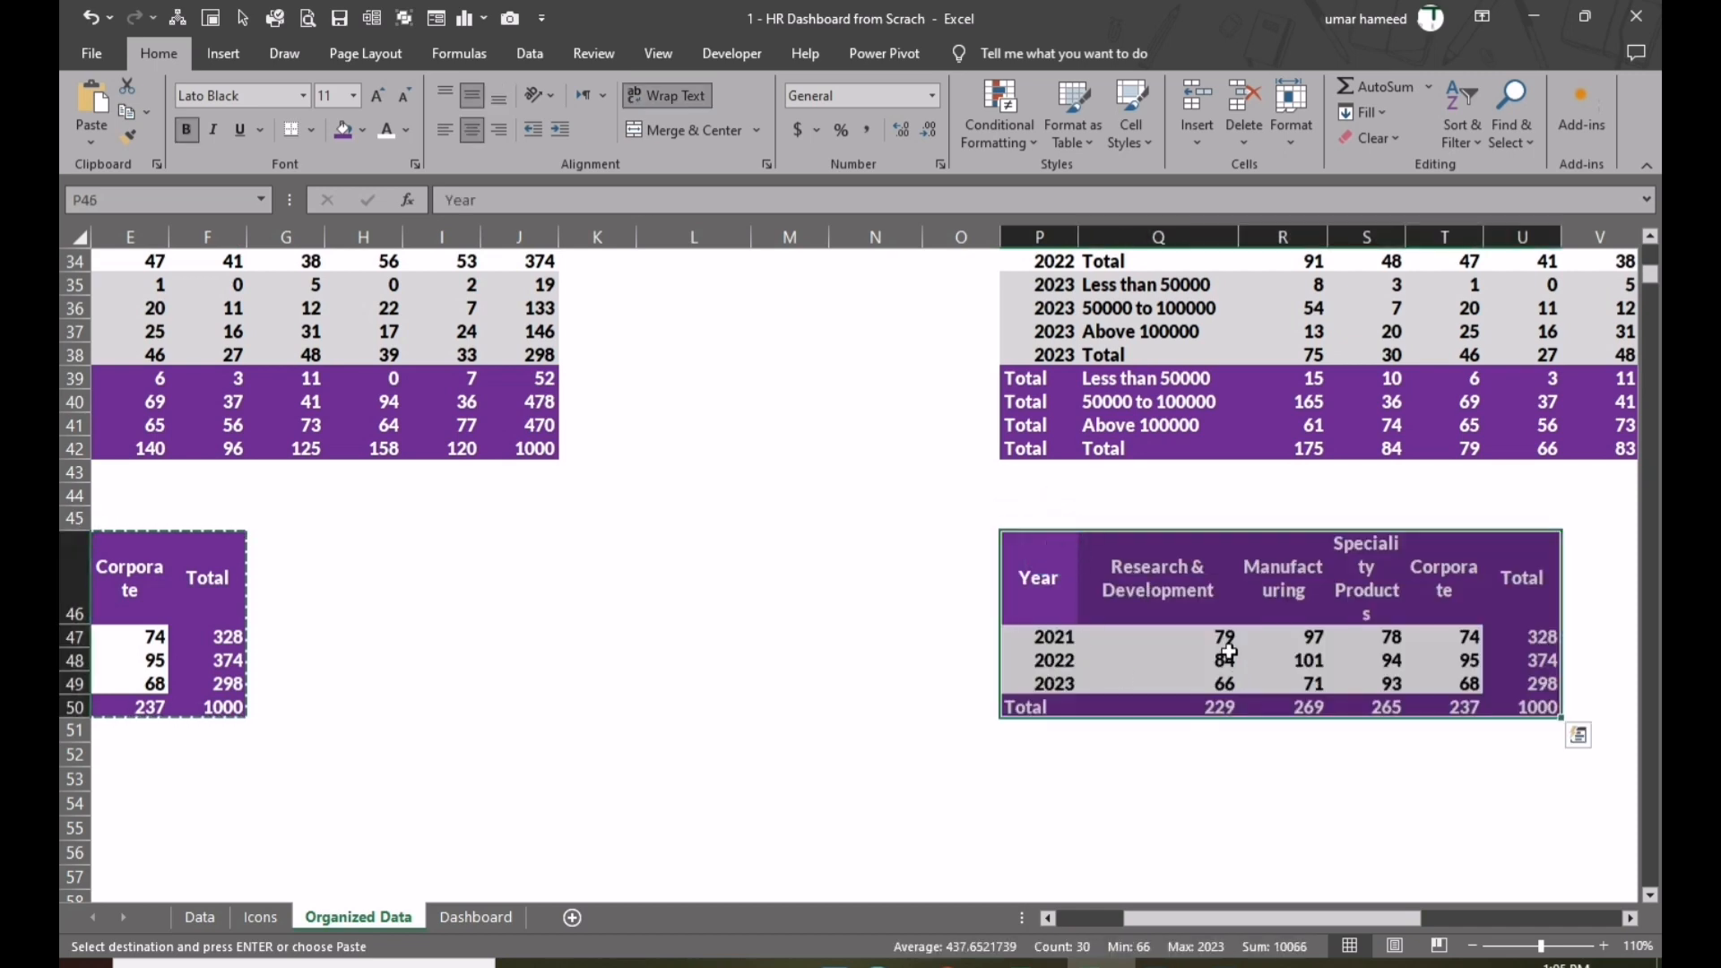
- Clear the copied yearly counts in Q47:T49, keeping the headers and totals
{"action": "left_click_drag", "start_coordinate": [1223, 640], "coordinate": [1434, 663]}
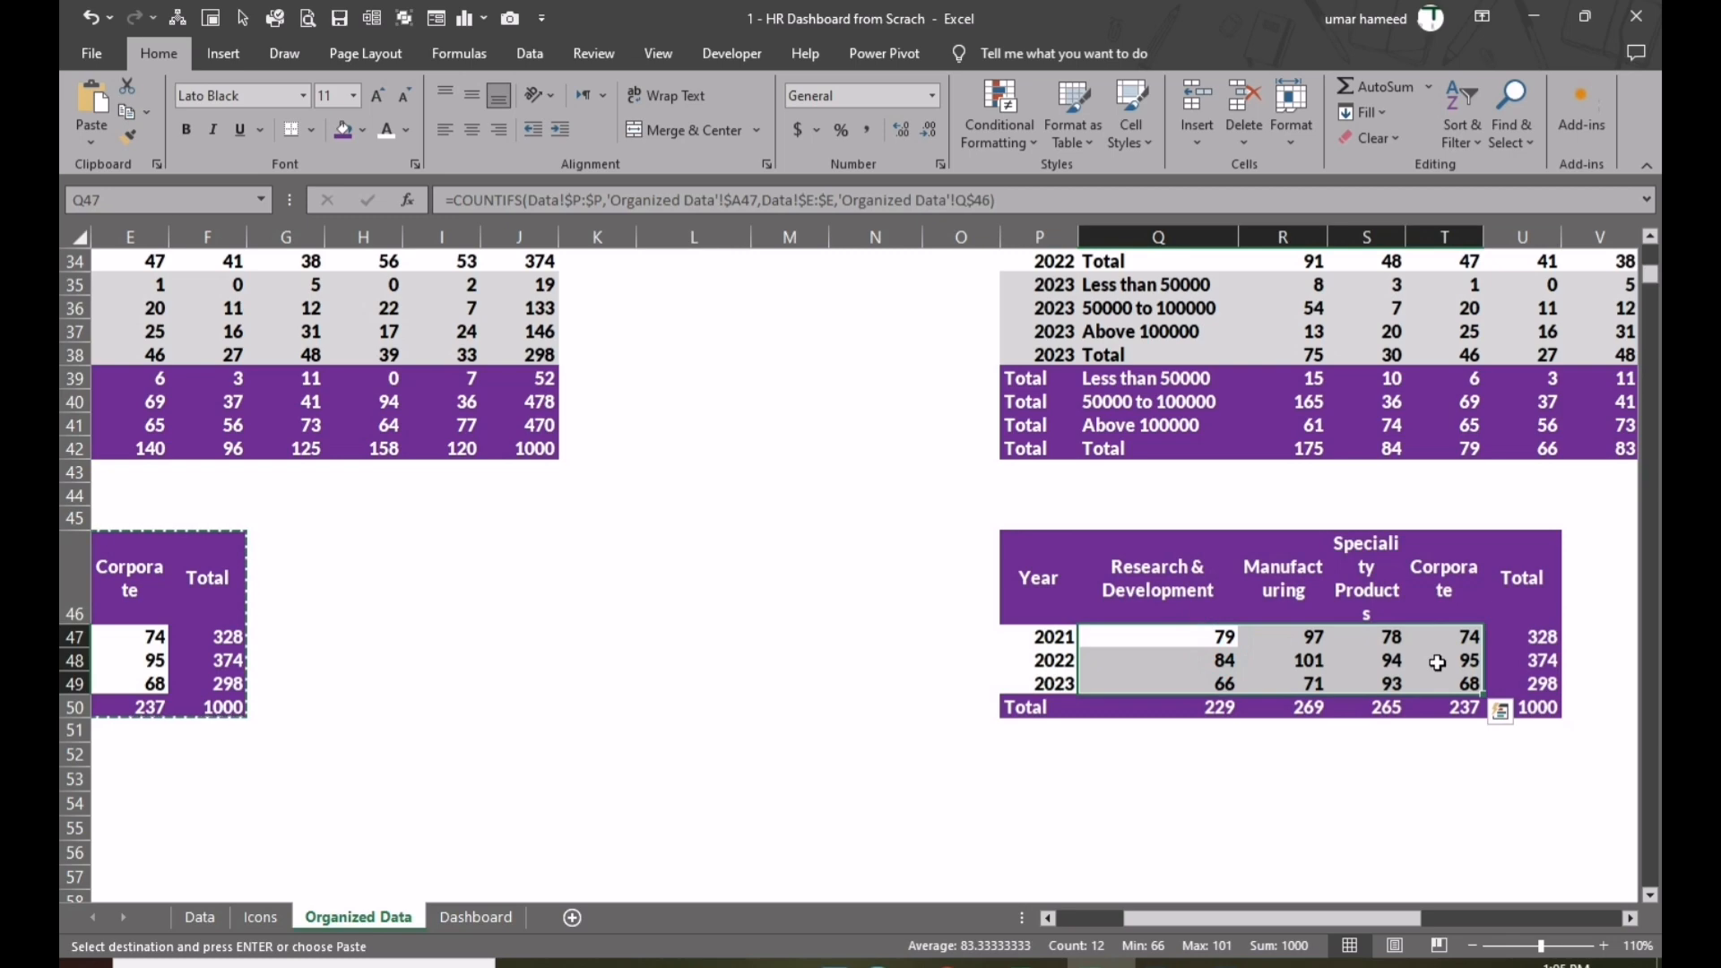
{"action": "key", "text": "Delete"}
{"action": "key", "text": "Left"}
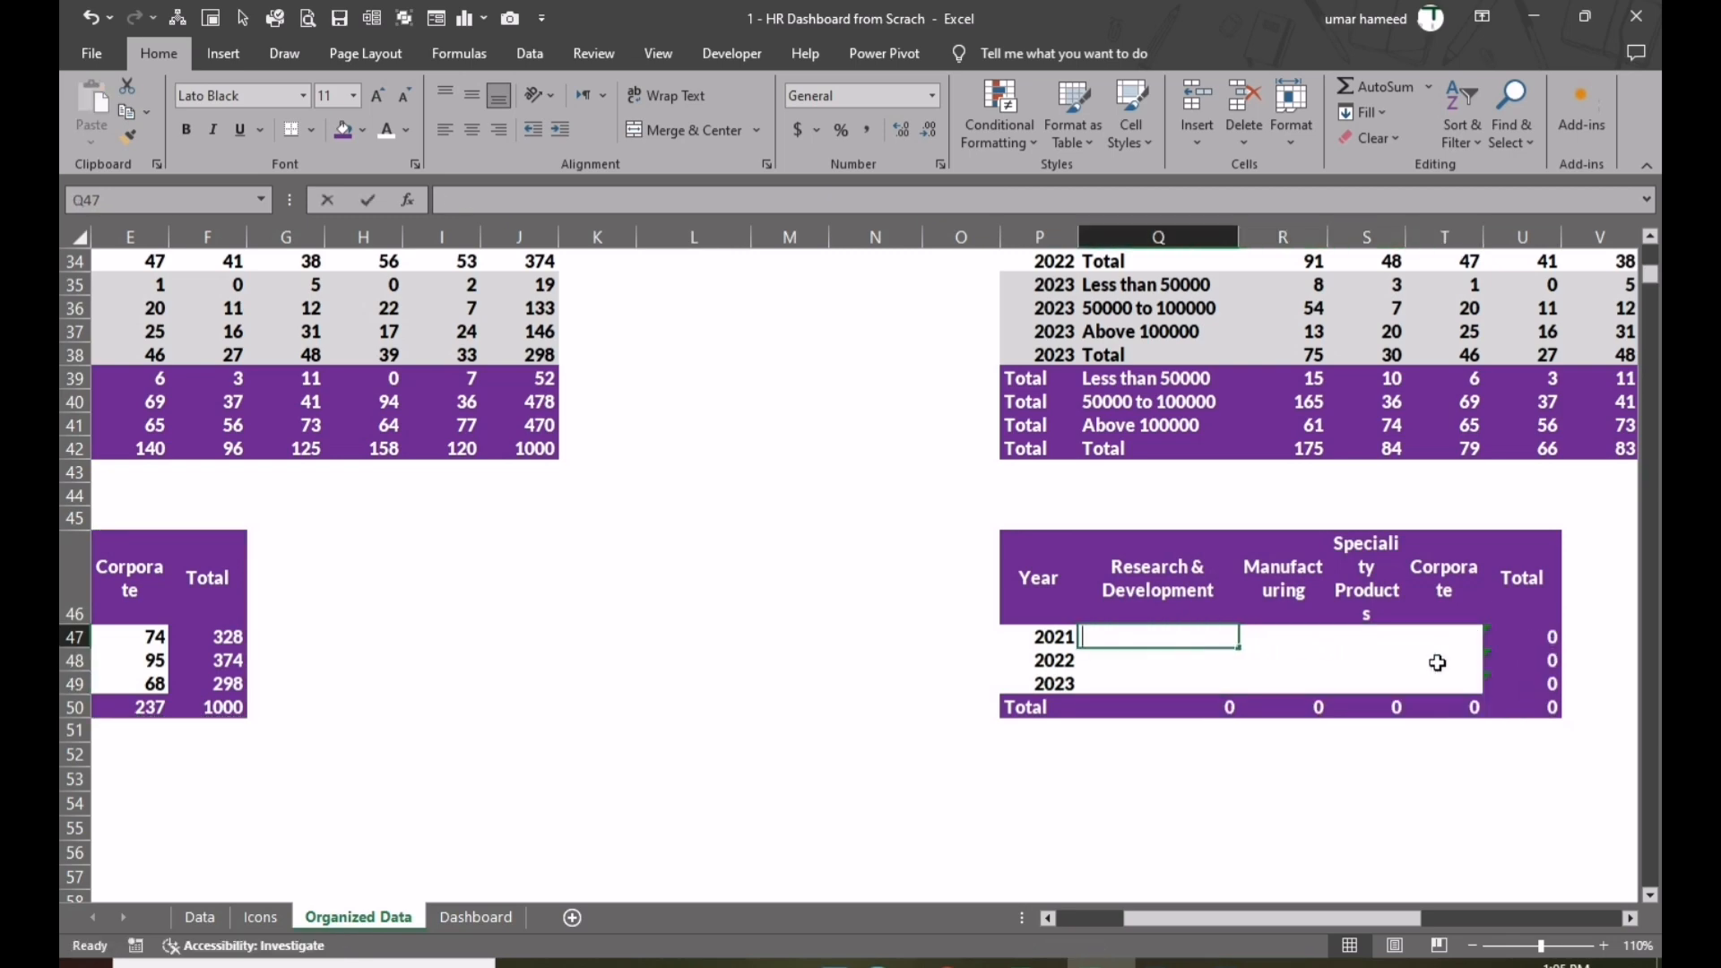
- Enter =IF($O2,B47,"") in Q47 so the 2021 Research & Development count depends on the TRUE/FALSE flag in O2
{"action": "type", "text": "=if("}
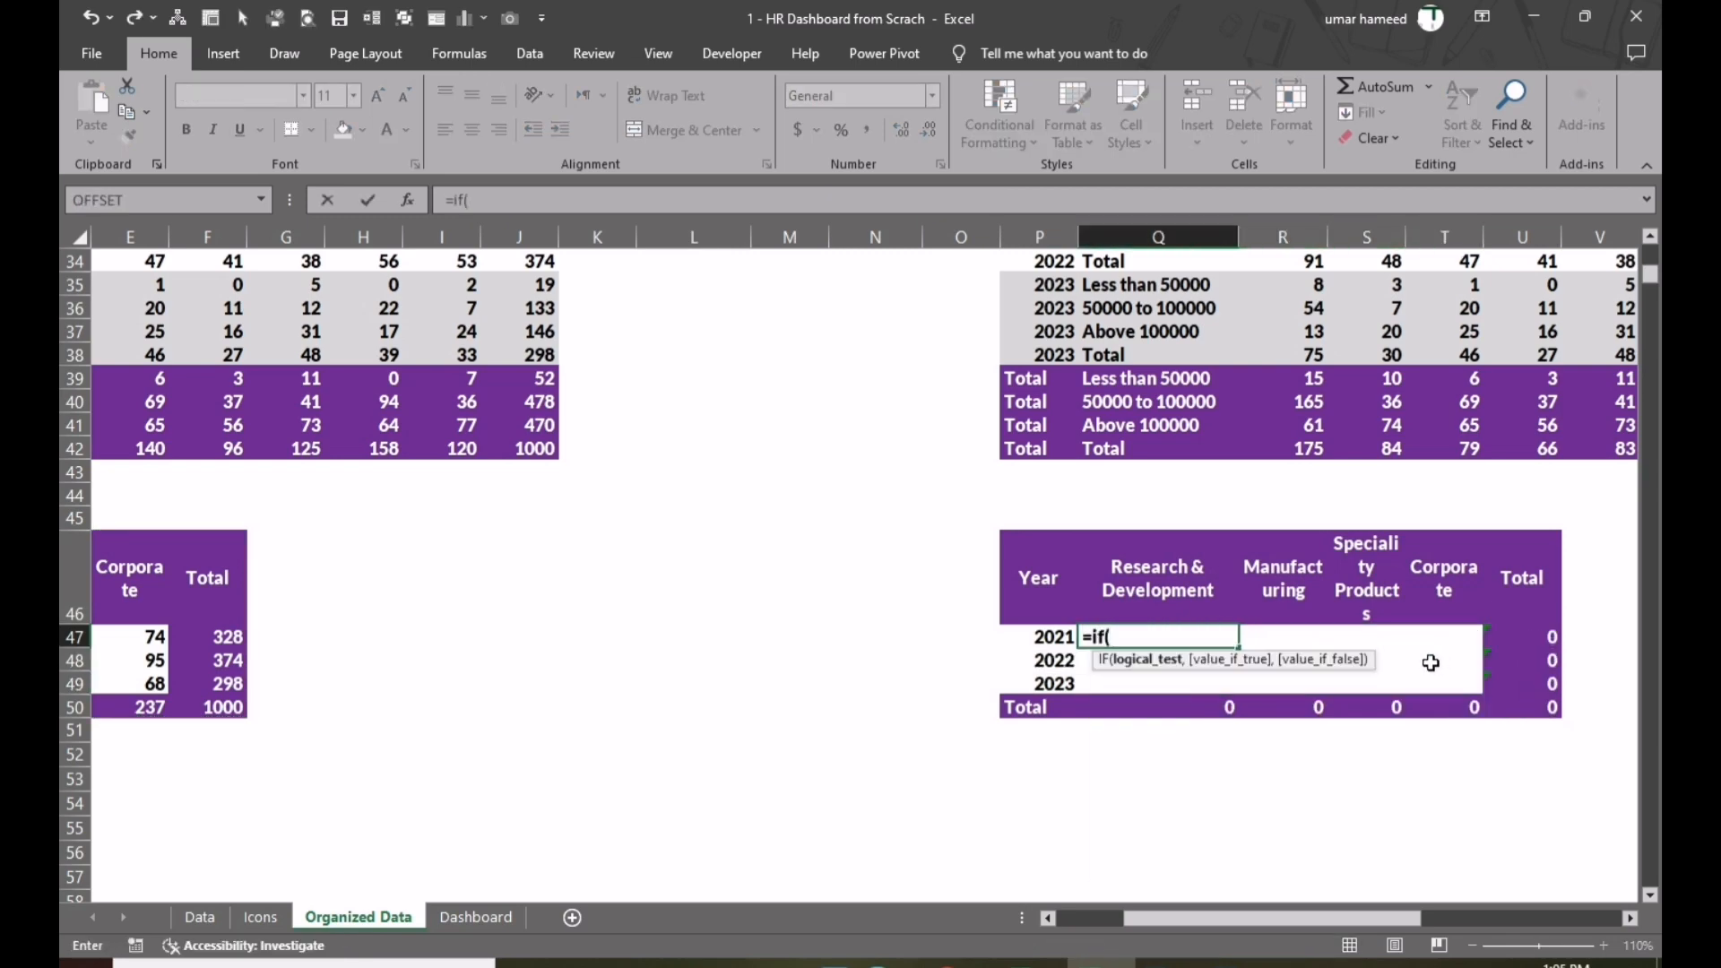
{"action": "scroll", "coordinate": [994, 528], "scroll_direction": "up", "scroll_amount": 11}
{"action": "left_click", "coordinate": [975, 333]}
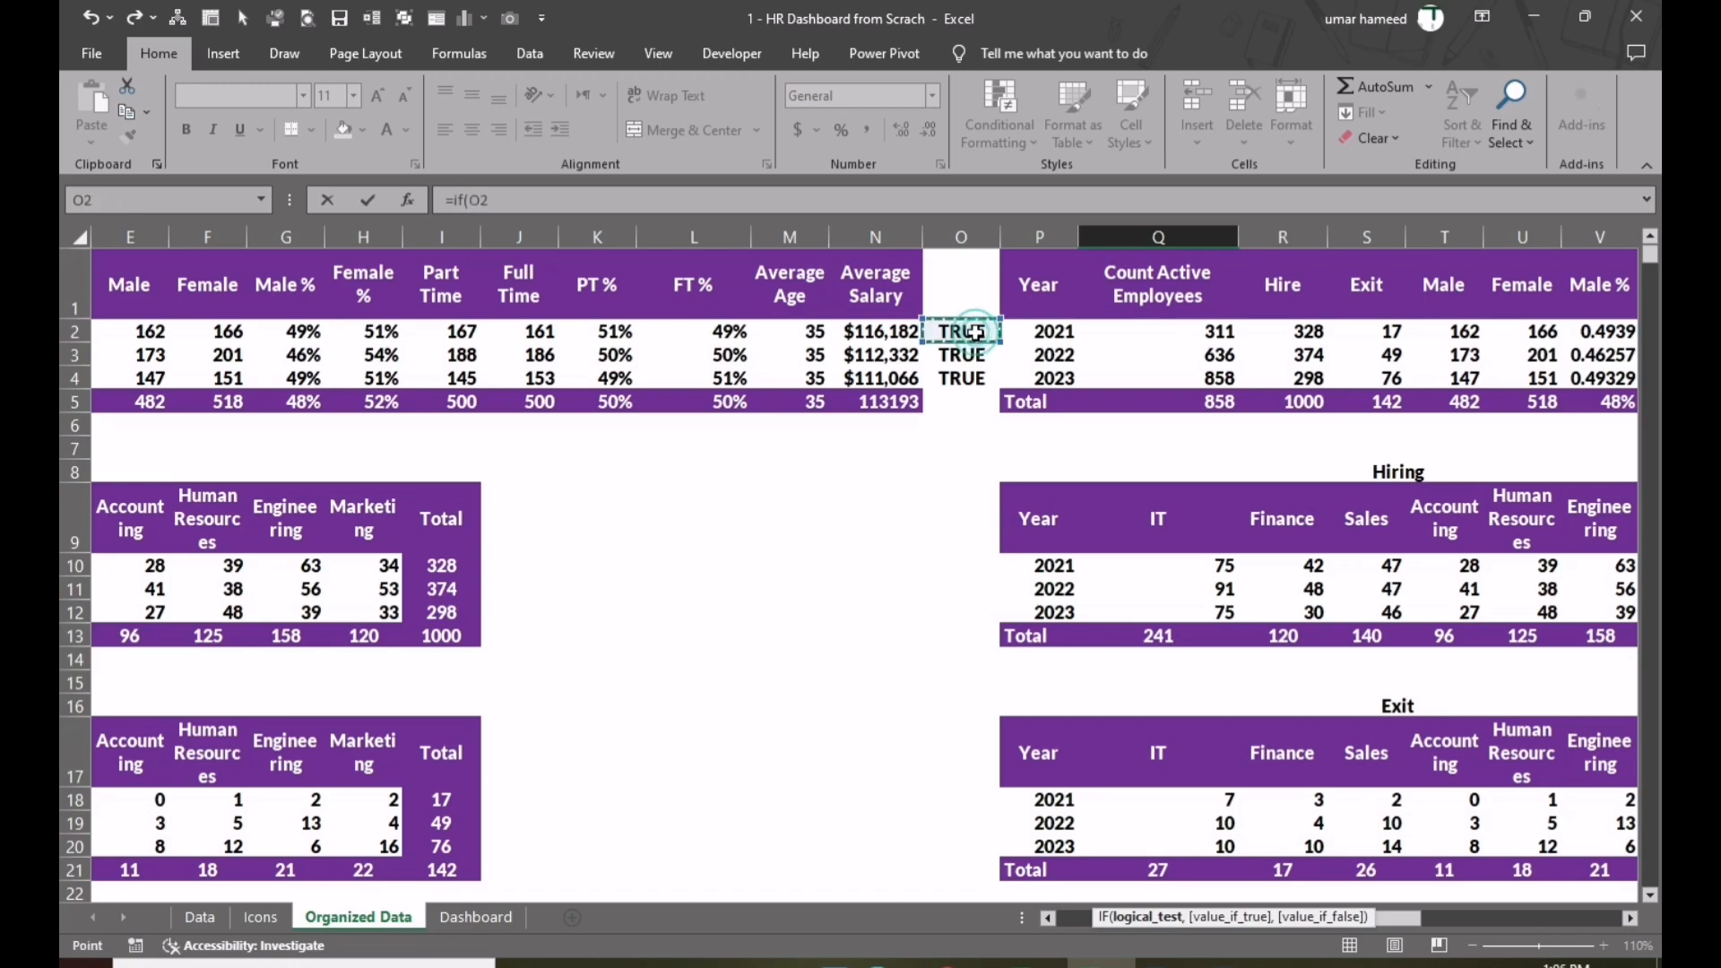
{"action": "scroll", "coordinate": [1026, 573], "scroll_direction": "down", "scroll_amount": 12}
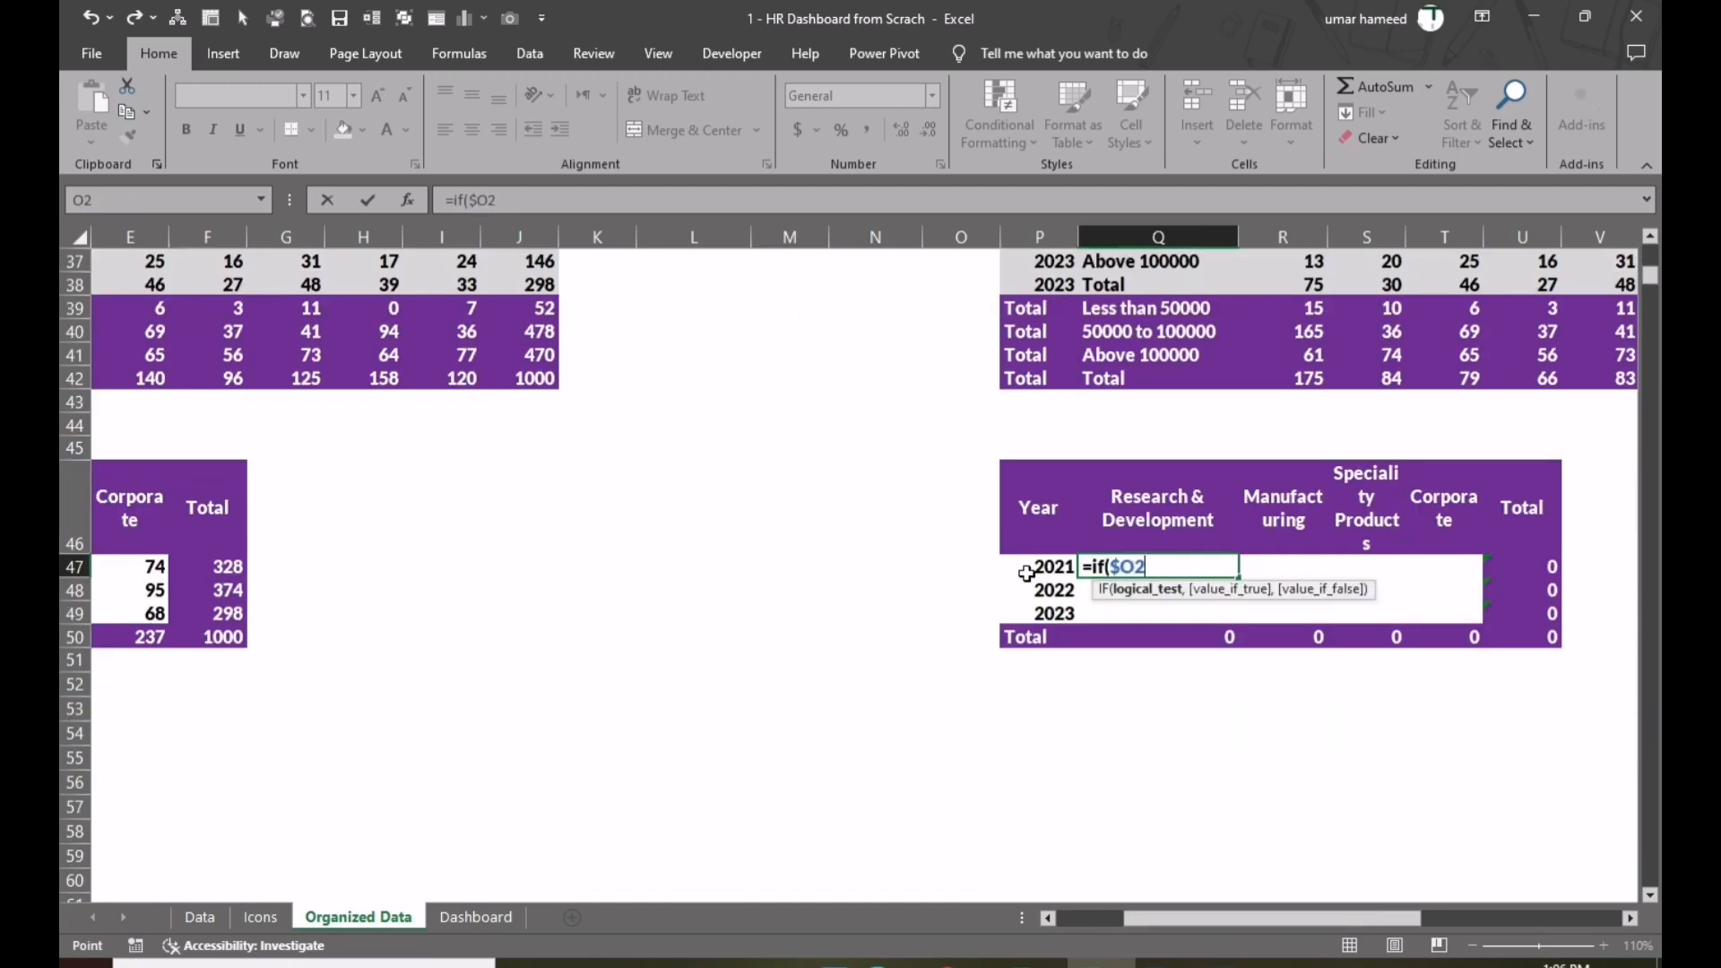
{"action": "type", "text": ","}
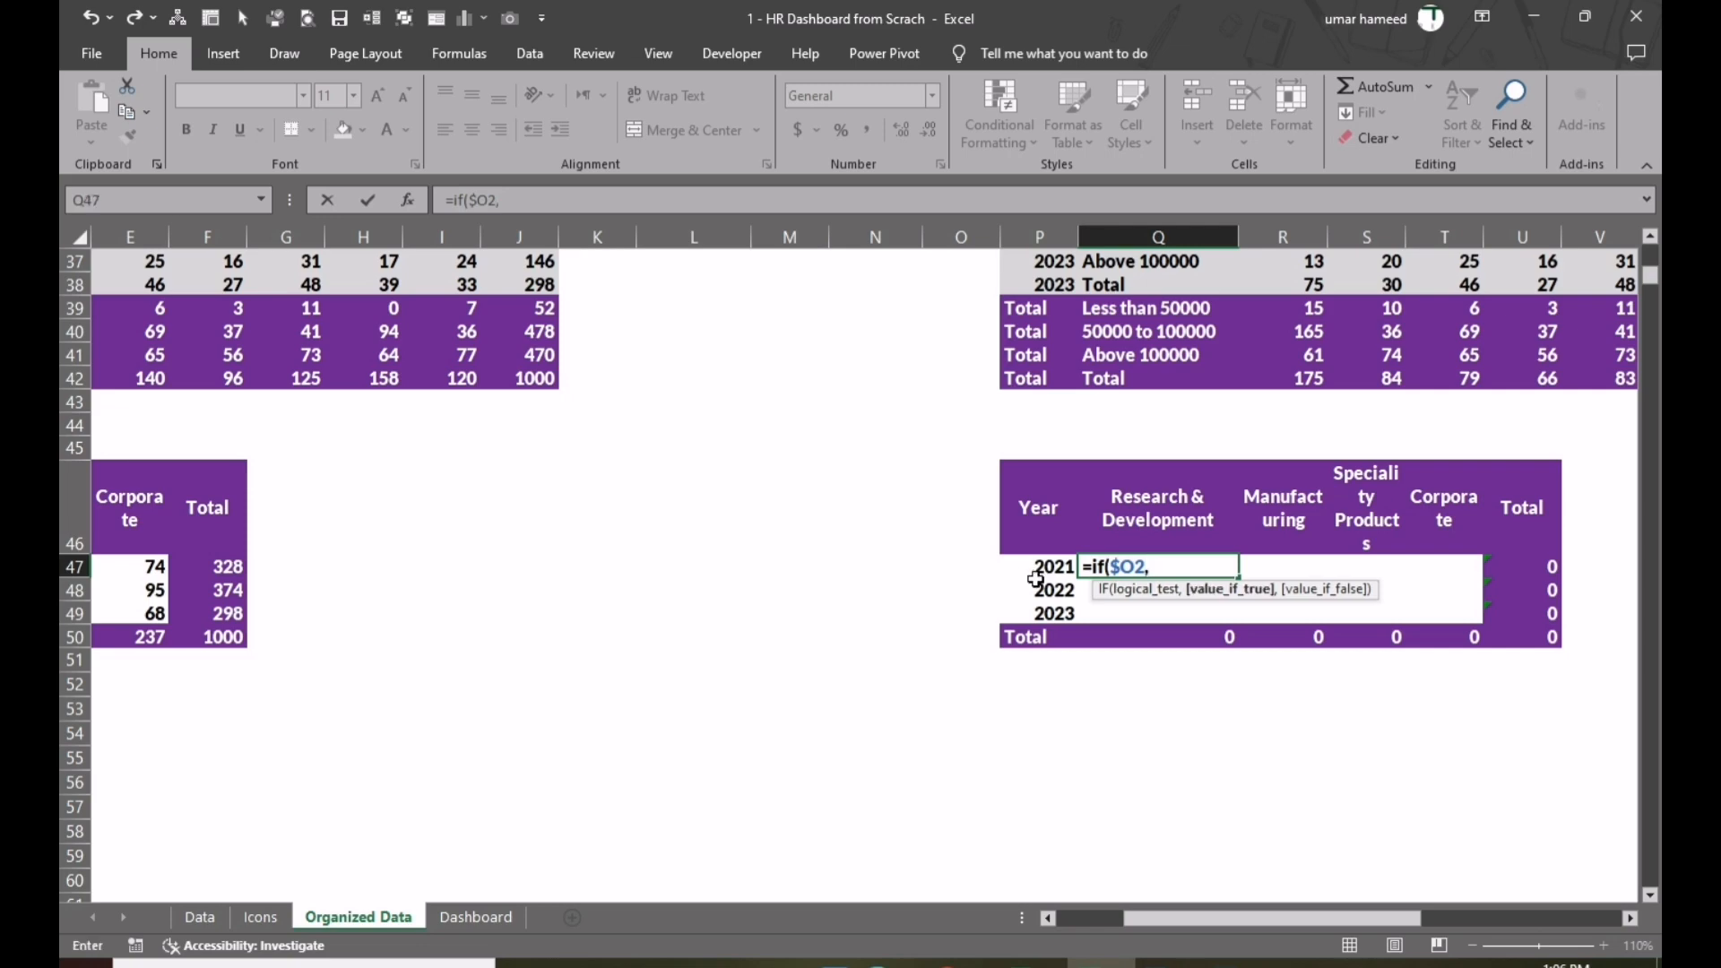
{"action": "left_click_drag", "start_coordinate": [1297, 918], "coordinate": [1232, 917]}
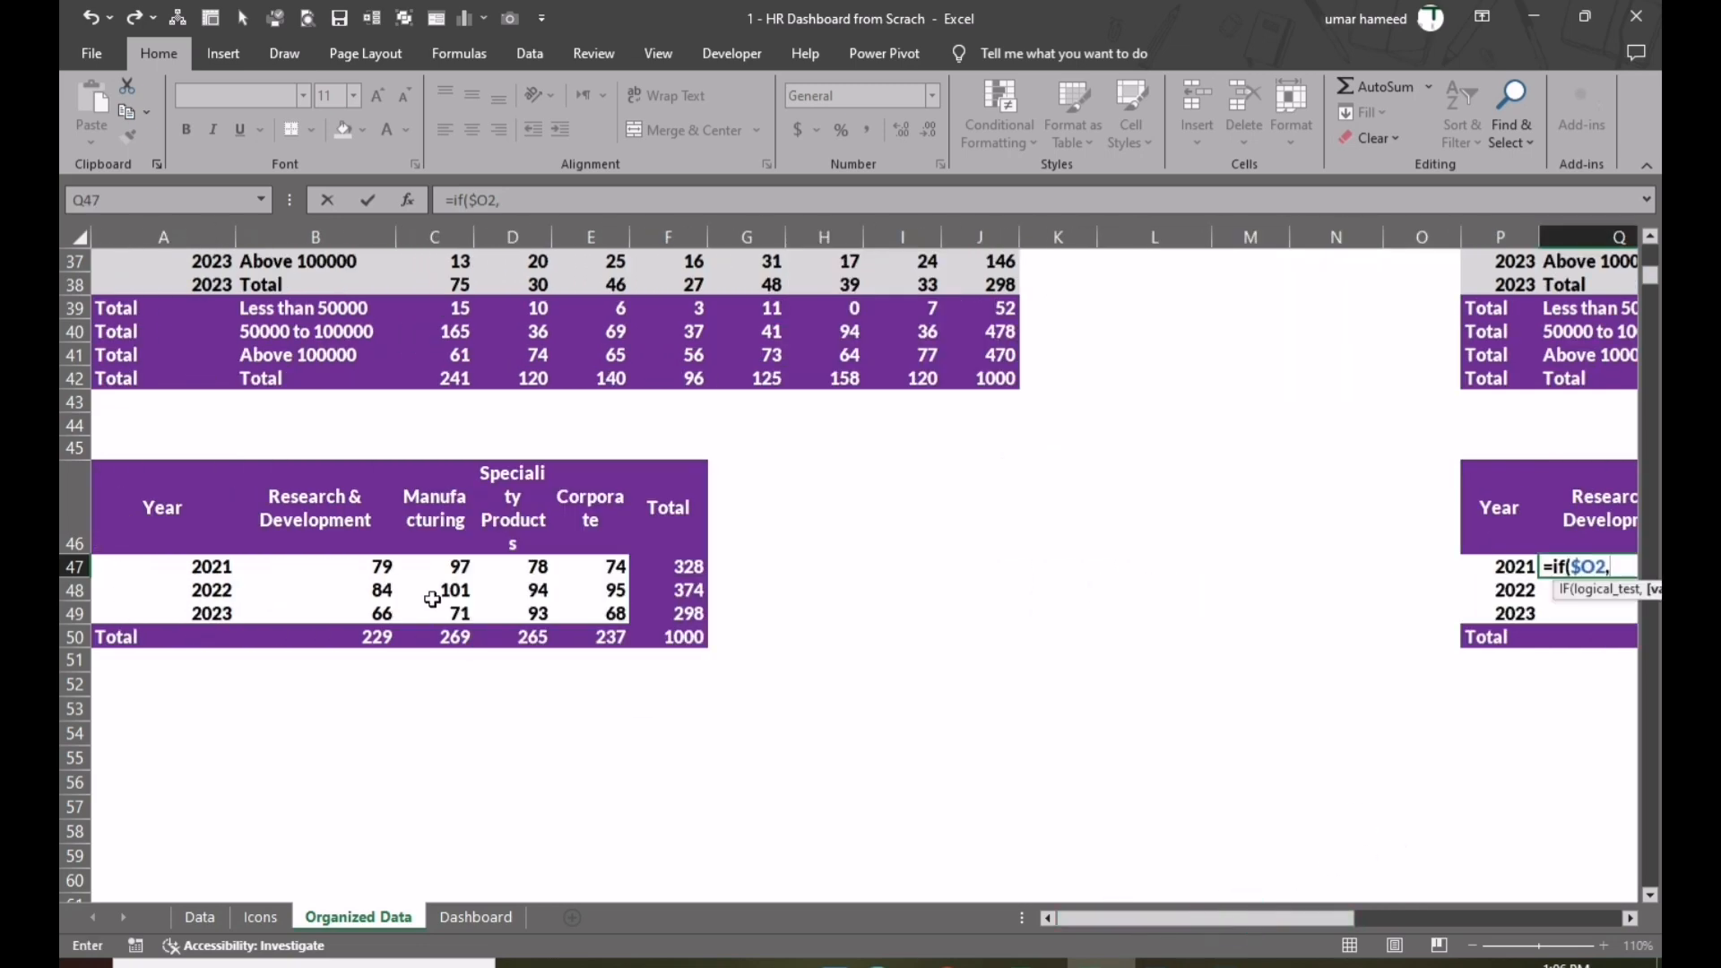
{"action": "left_click", "coordinate": [379, 568]}
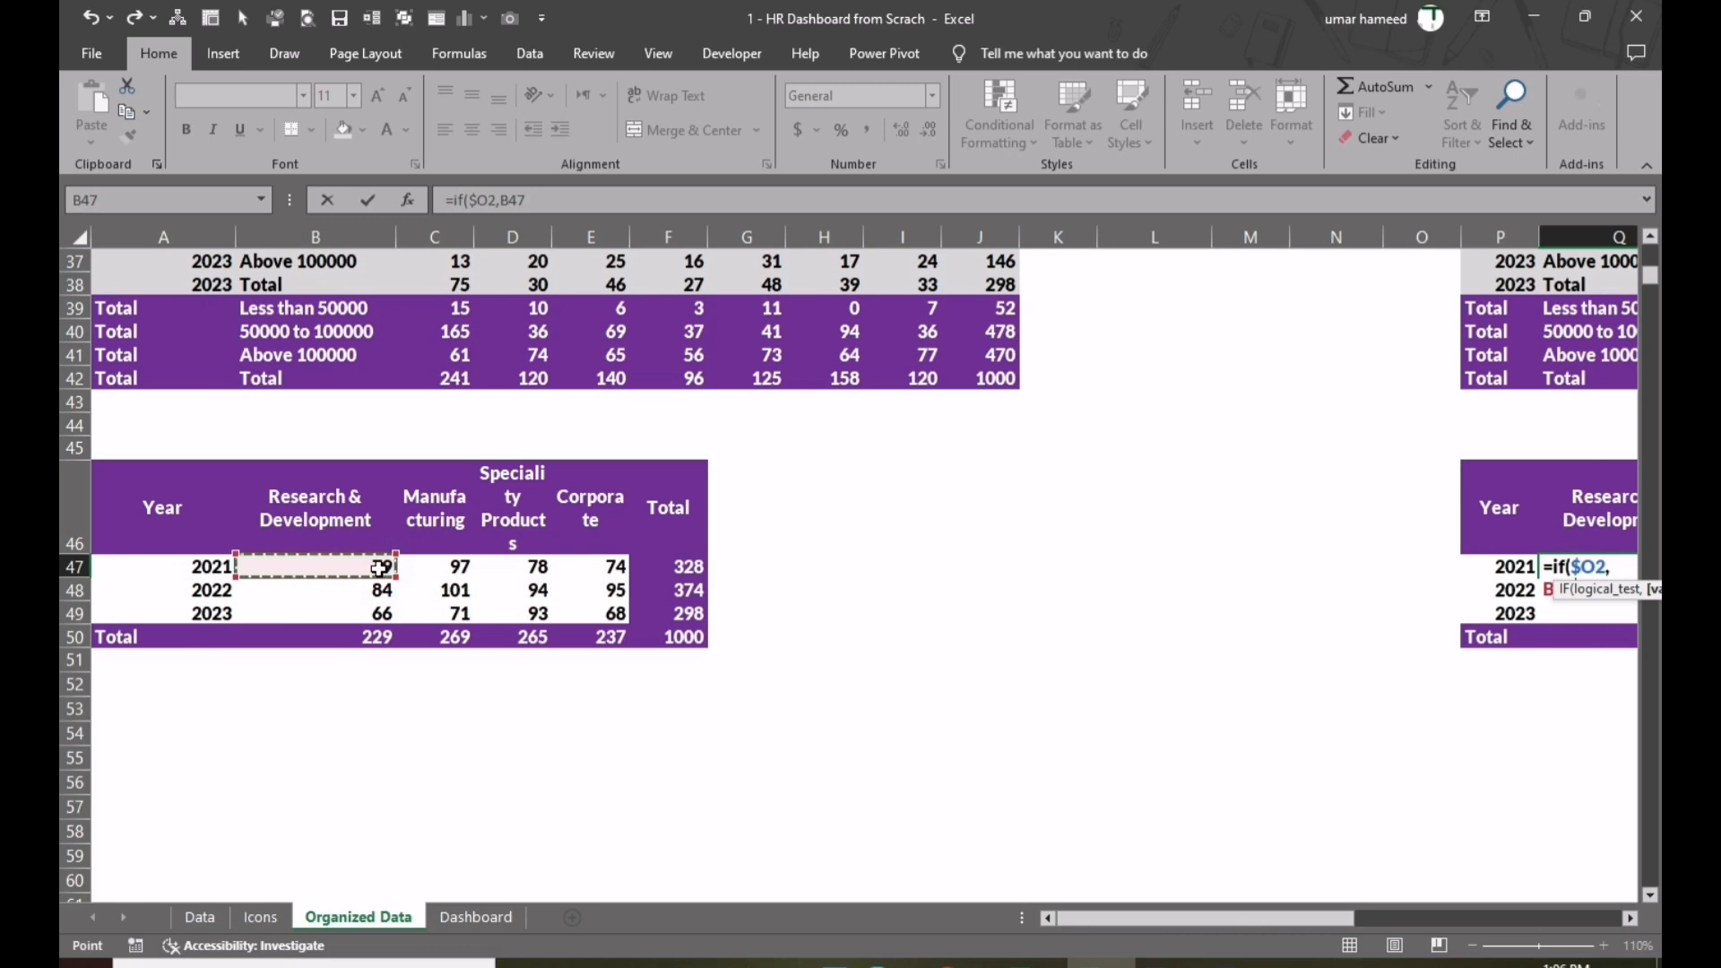
{"action": "left_click_drag", "start_coordinate": [1137, 918], "coordinate": [1236, 914]}
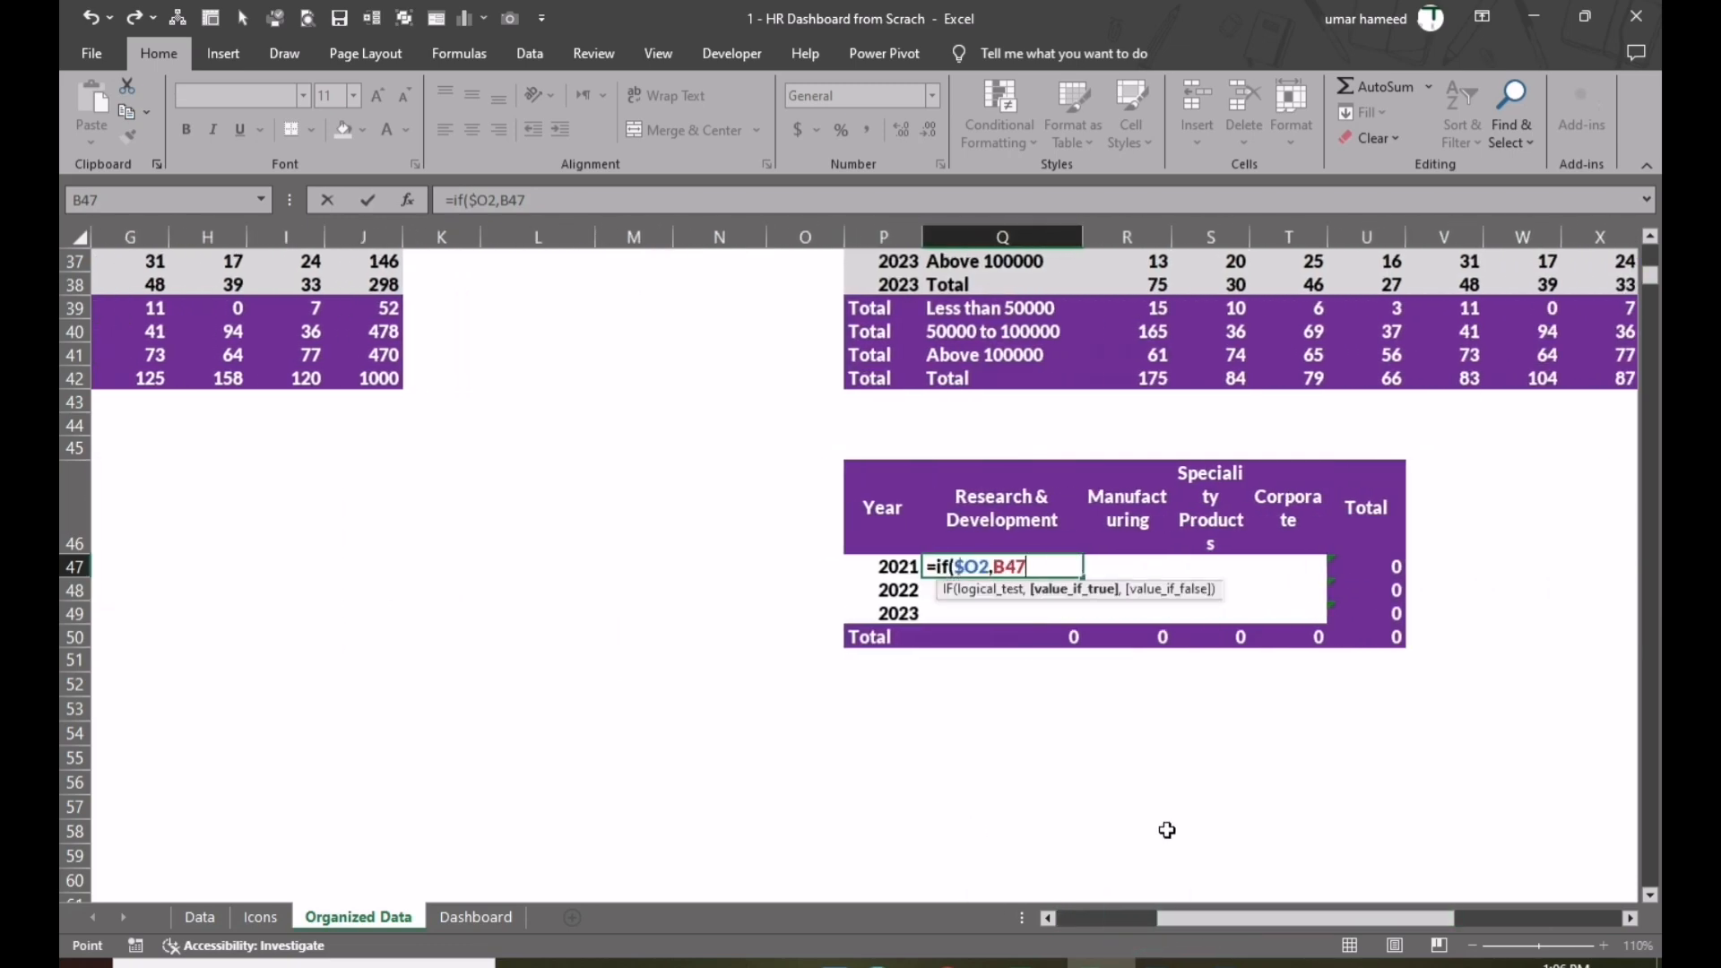
{"action": "type", "text": ","}
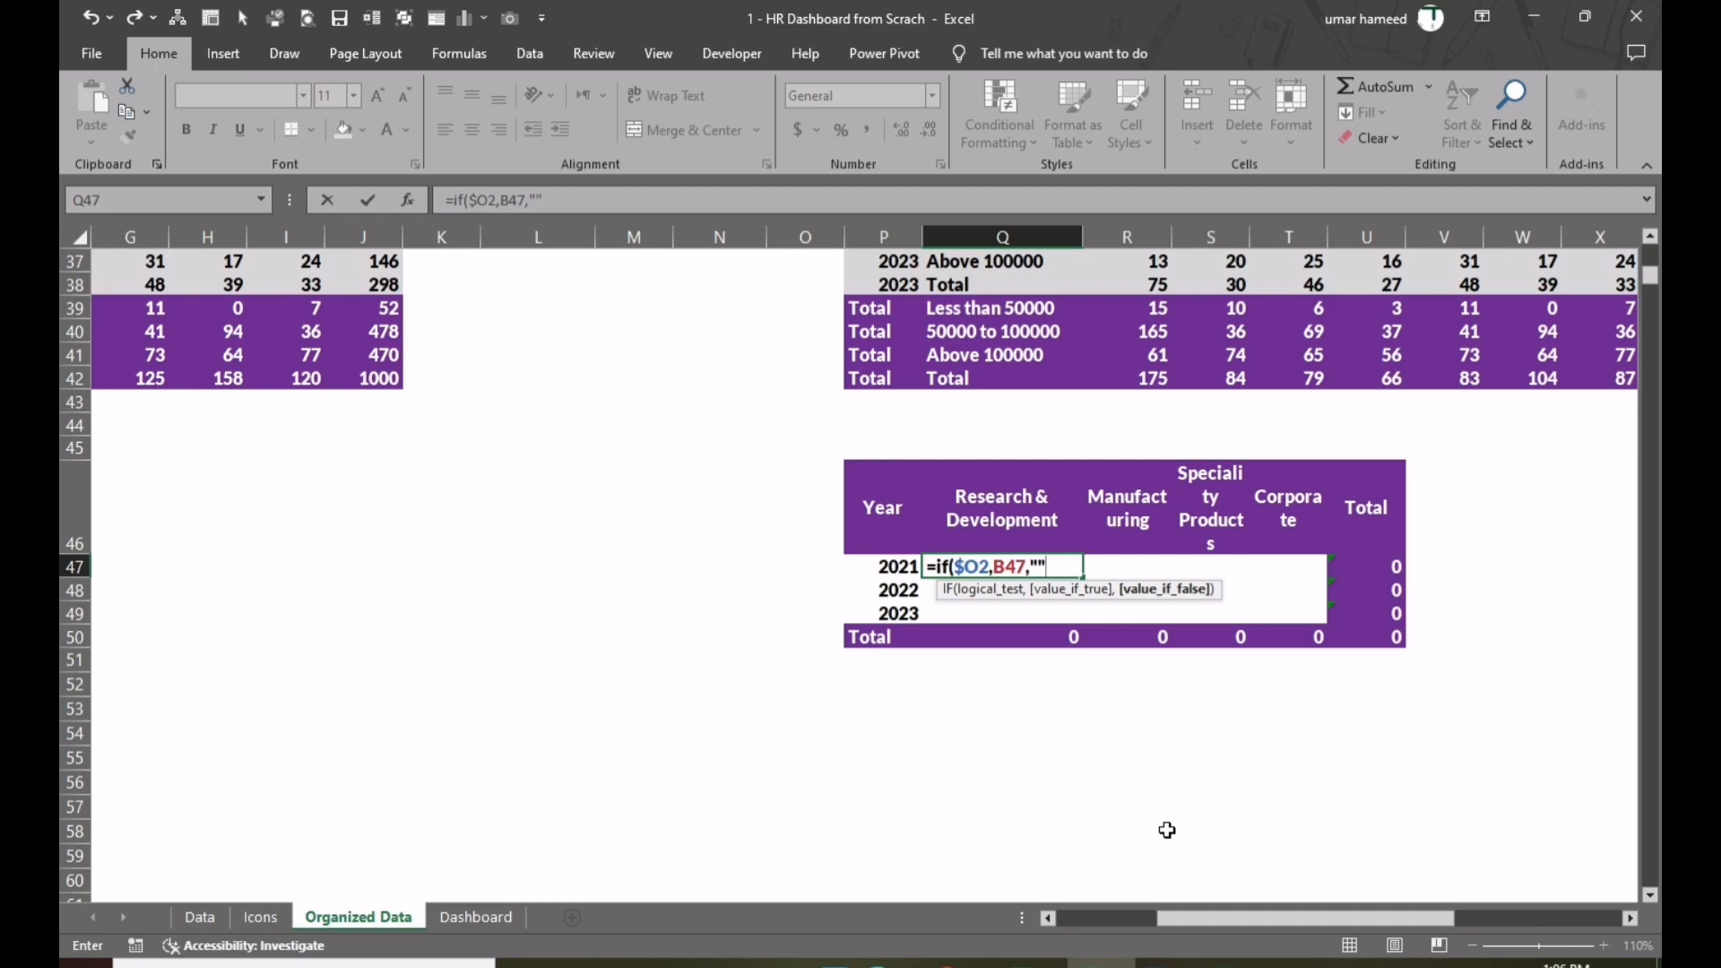
{"action": "type", "text": "\"\""}
{"action": "key", "text": "ctrl+Return"}
- Fill the IF formula from Q47 across to column T and down to row 49
{"action": "key", "text": "shift+Right"}
{"action": "key", "text": "shift+Right"}
{"action": "key", "text": "shift+Right"}
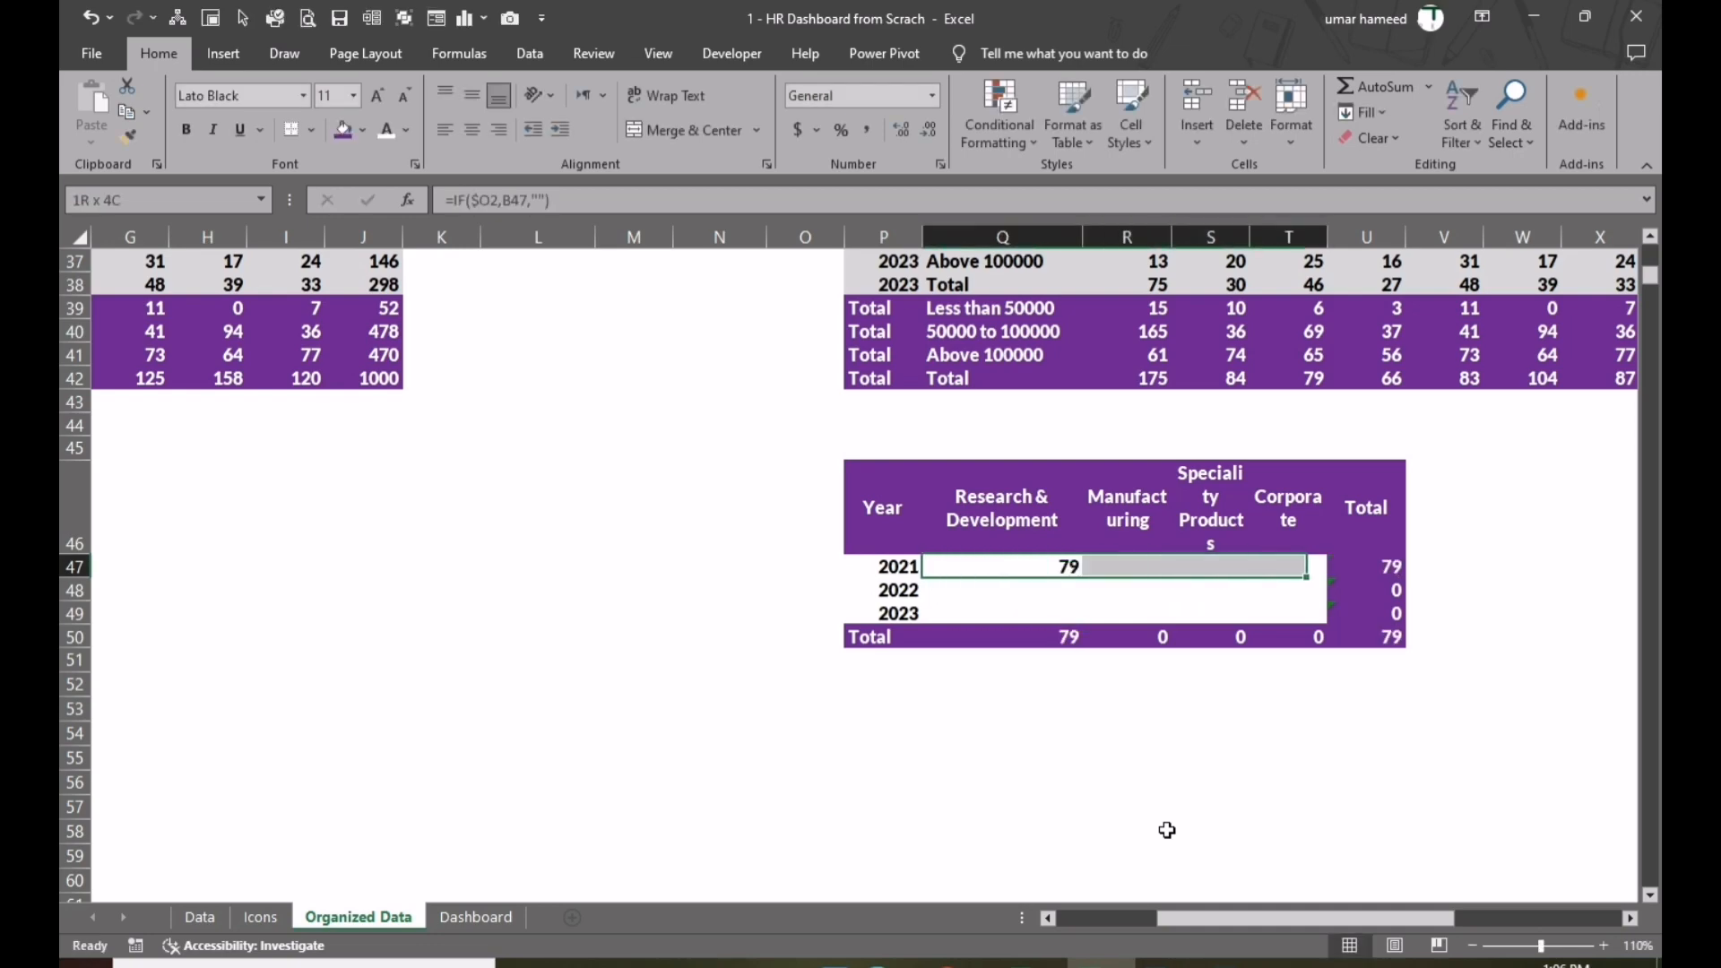
{"action": "key", "text": "shift+Down"}
{"action": "key", "text": "shift+Down"}
{"action": "key", "text": "F2"}
{"action": "key", "text": "ctrl+Return"}
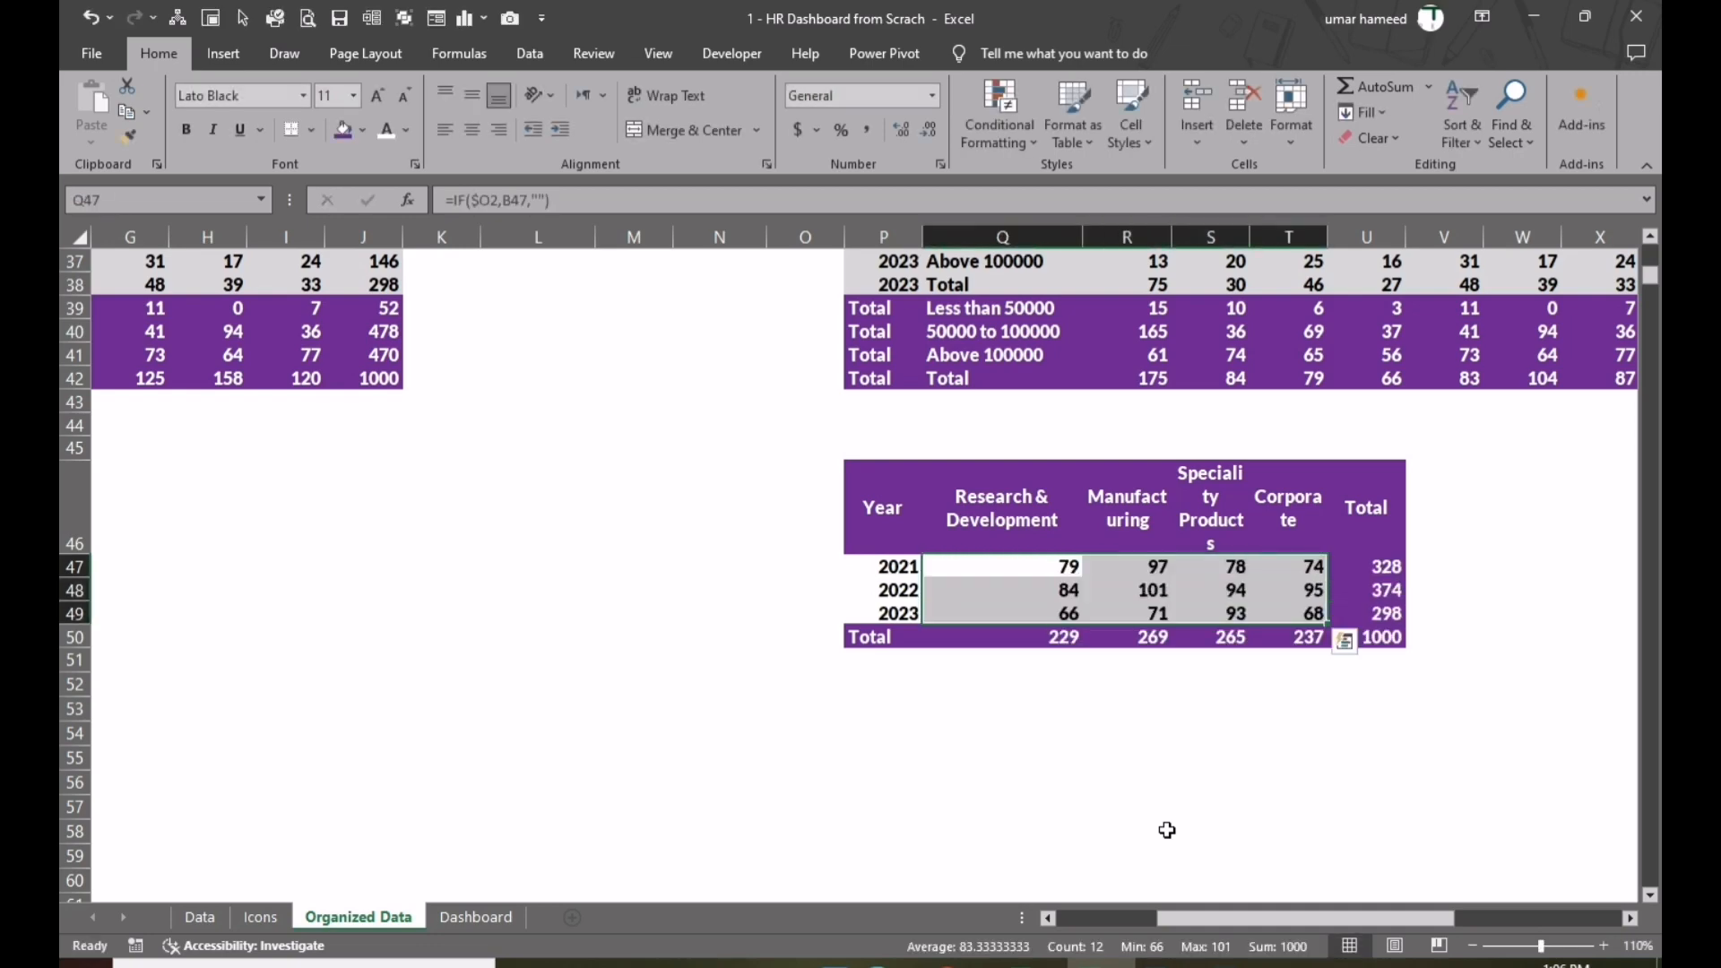
{"action": "left_click", "coordinate": [1186, 677]}
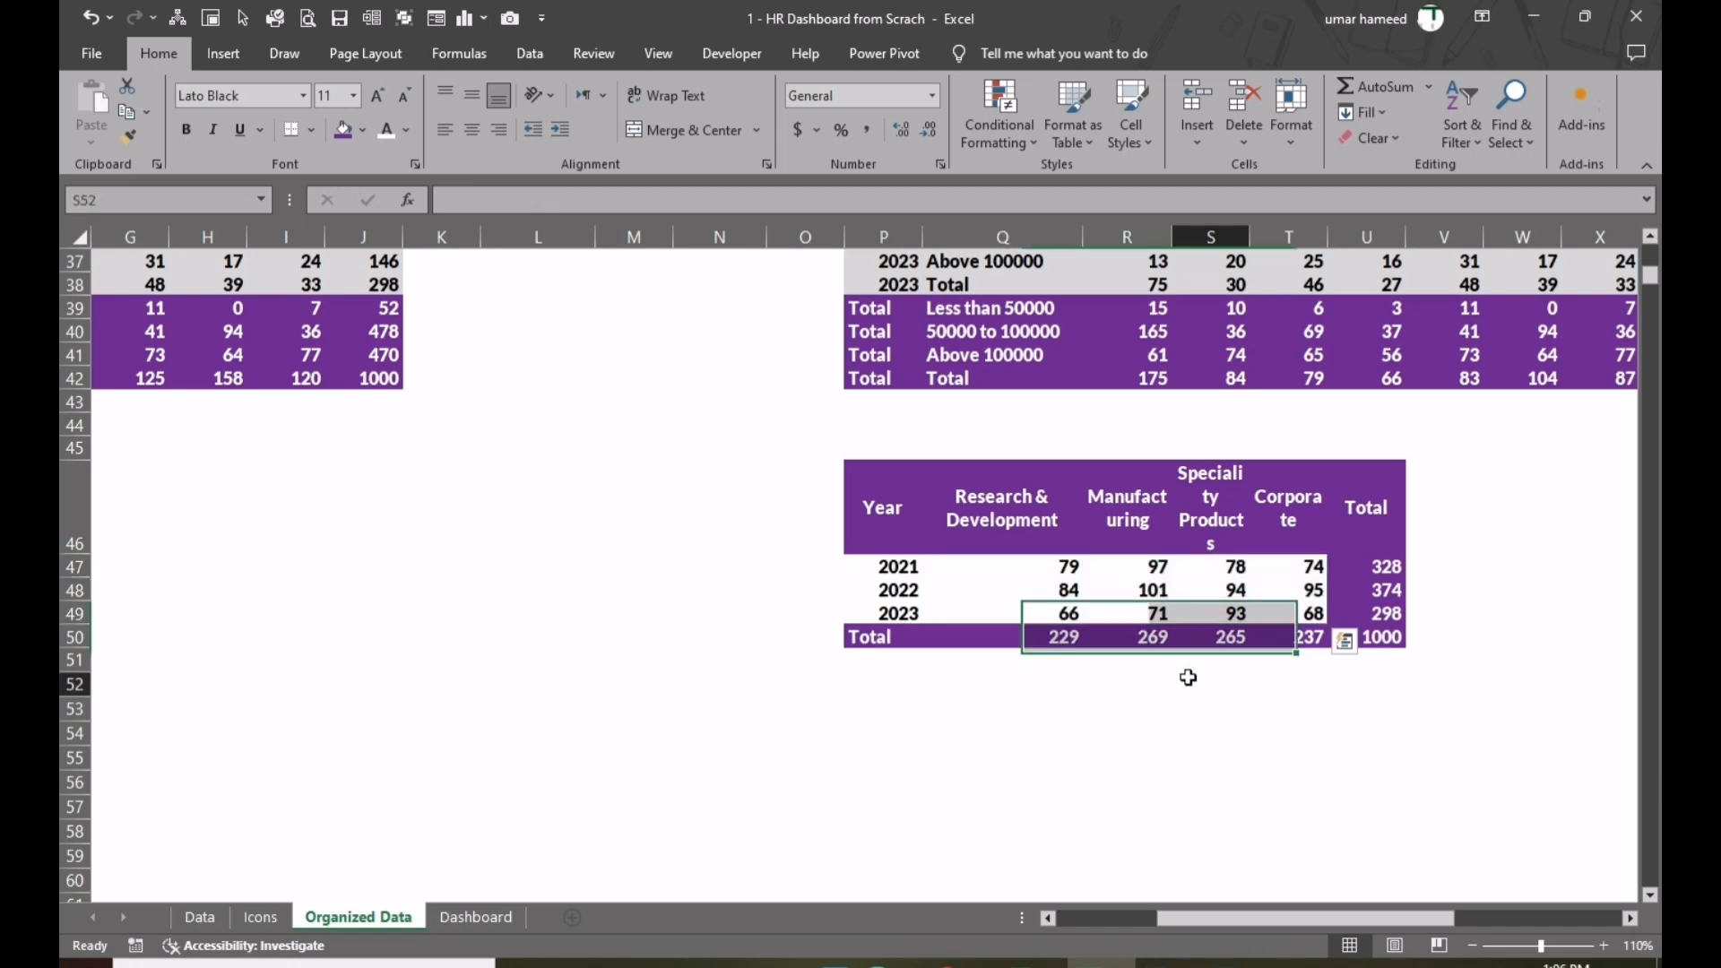
- Insert a doughnut chart from the business unit names Q46:T46 and totals Q50:T50, and place it beside the copied table
{"action": "left_click_drag", "start_coordinate": [1015, 535], "coordinate": [1304, 534]}
{"action": "left_click", "coordinate": [1031, 642], "text": "ctrl"}
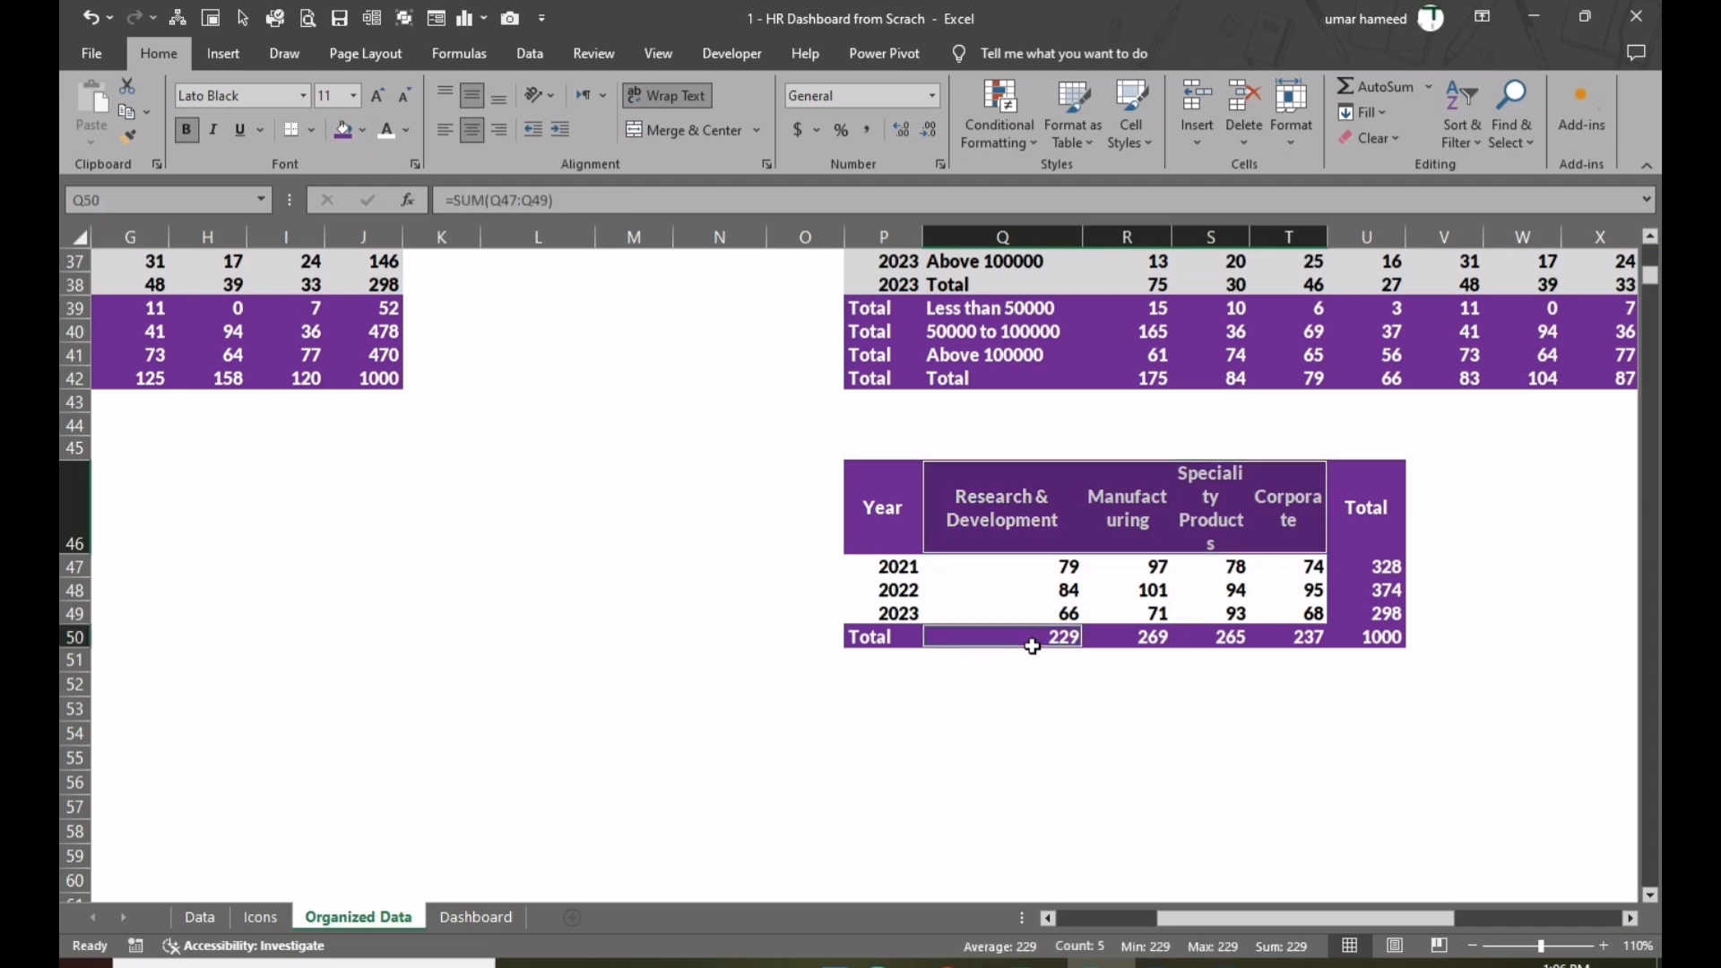
{"action": "left_click_drag", "start_coordinate": [1118, 640], "coordinate": [1276, 638]}
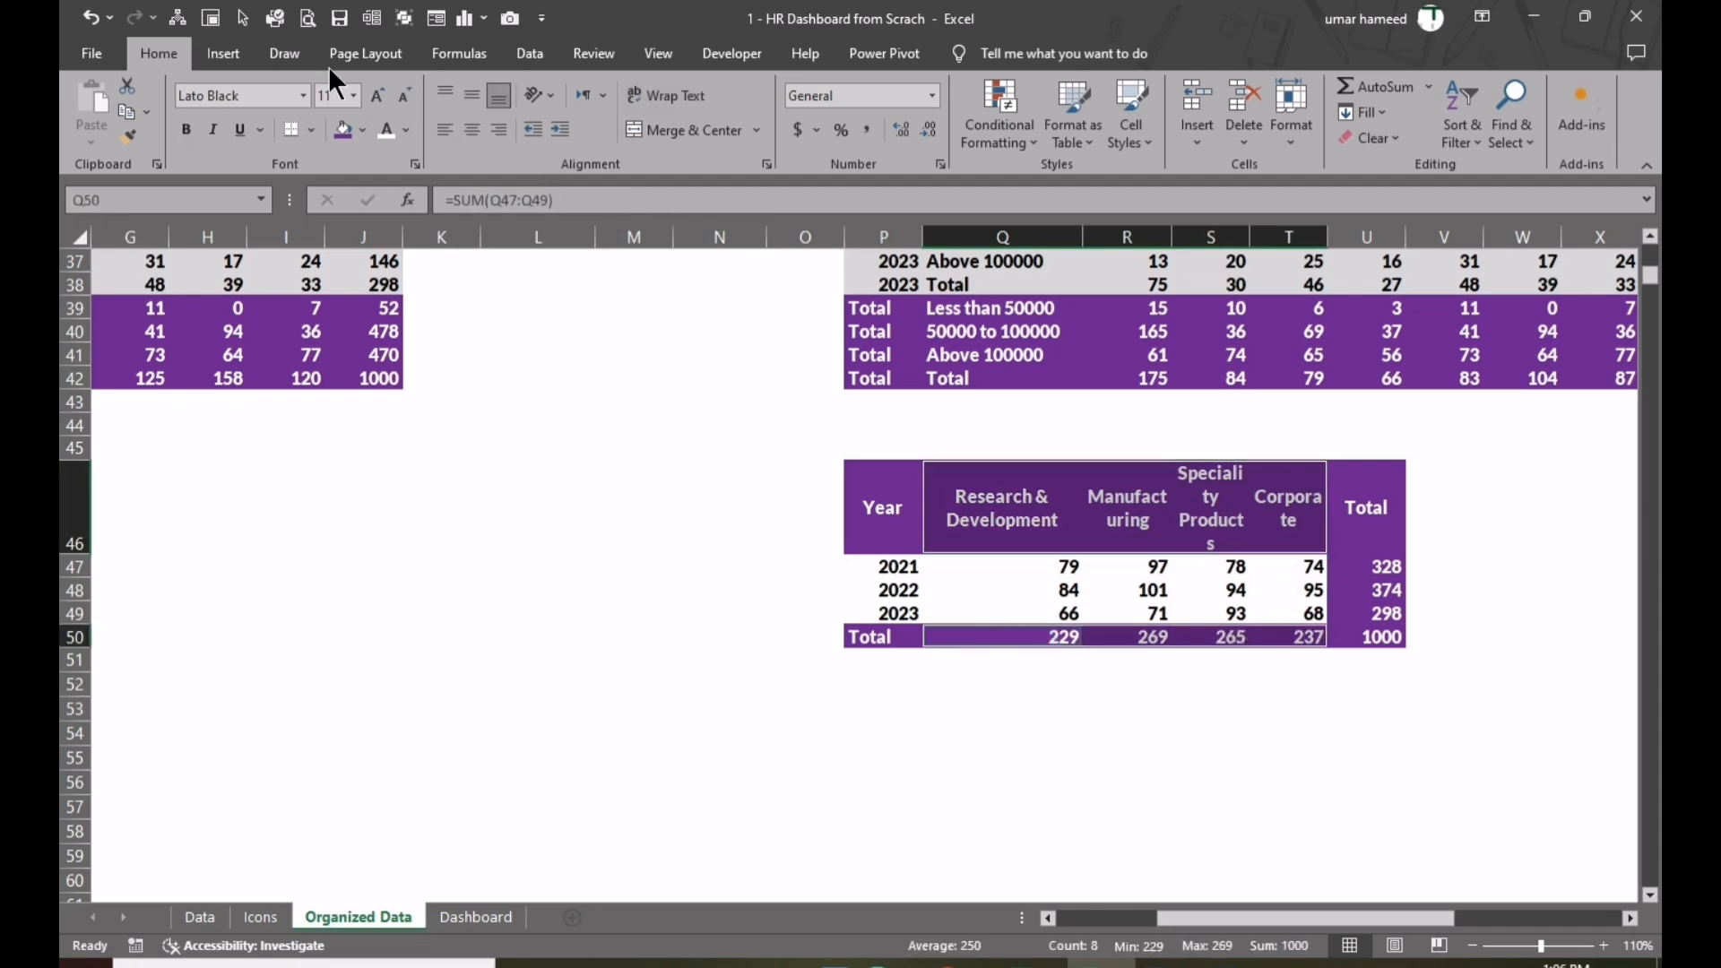
{"action": "left_click", "coordinate": [213, 55]}
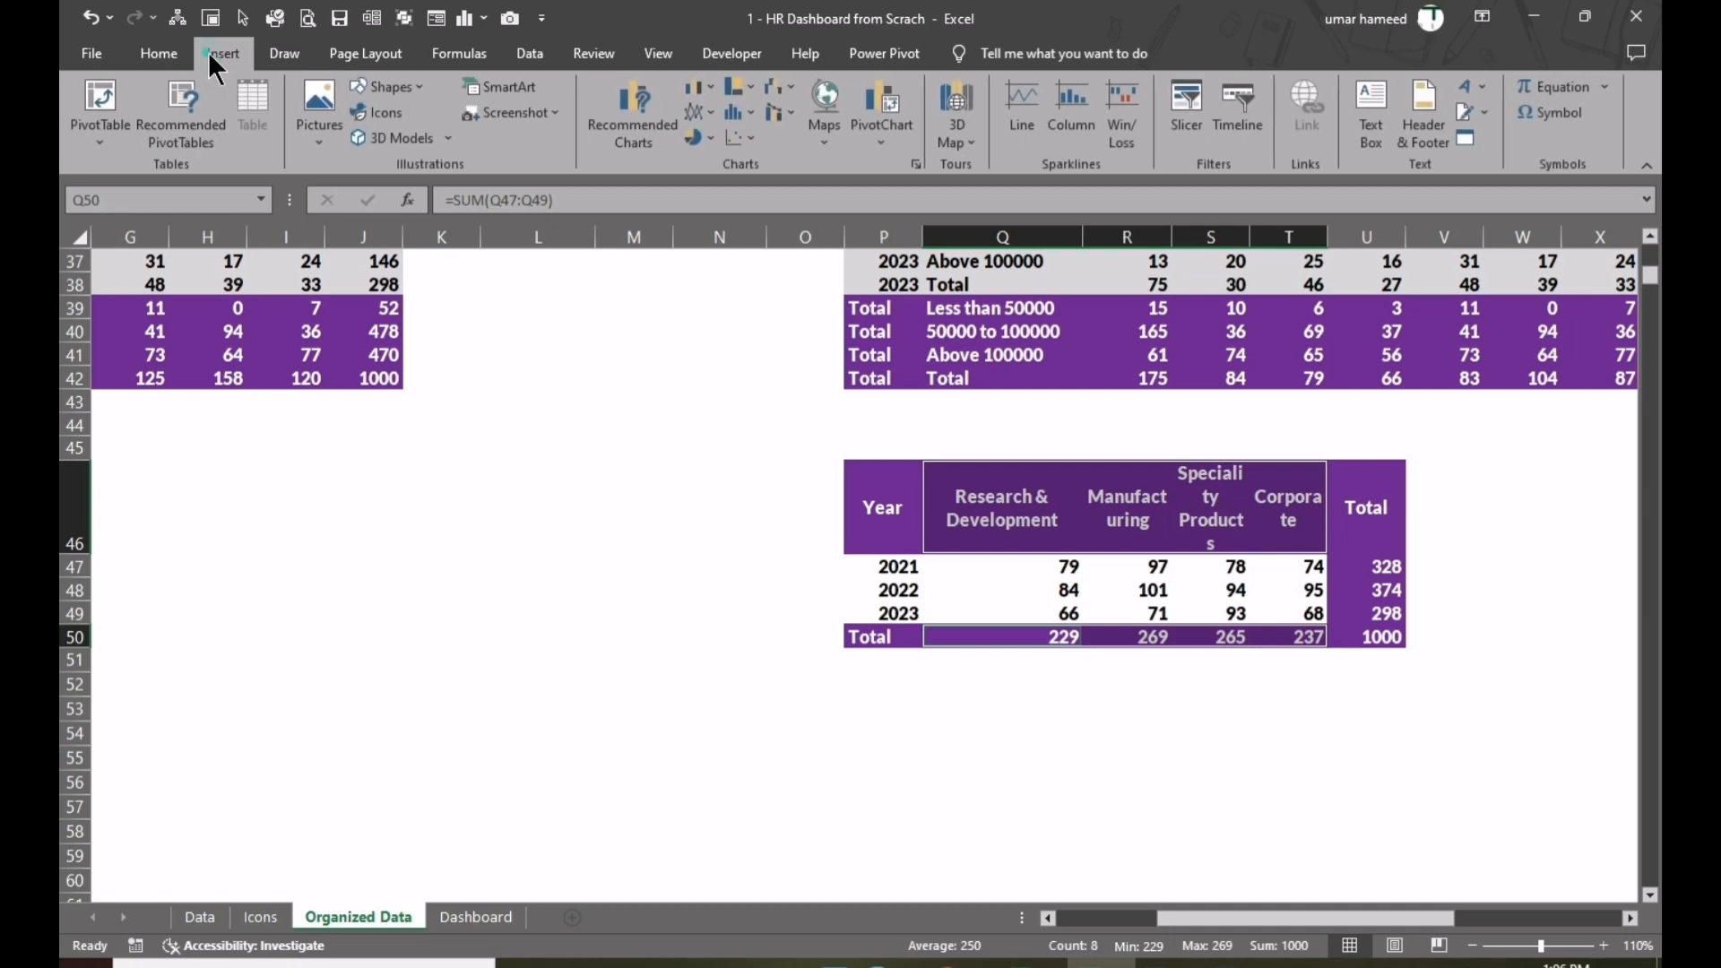
{"action": "left_click", "coordinate": [707, 137]}
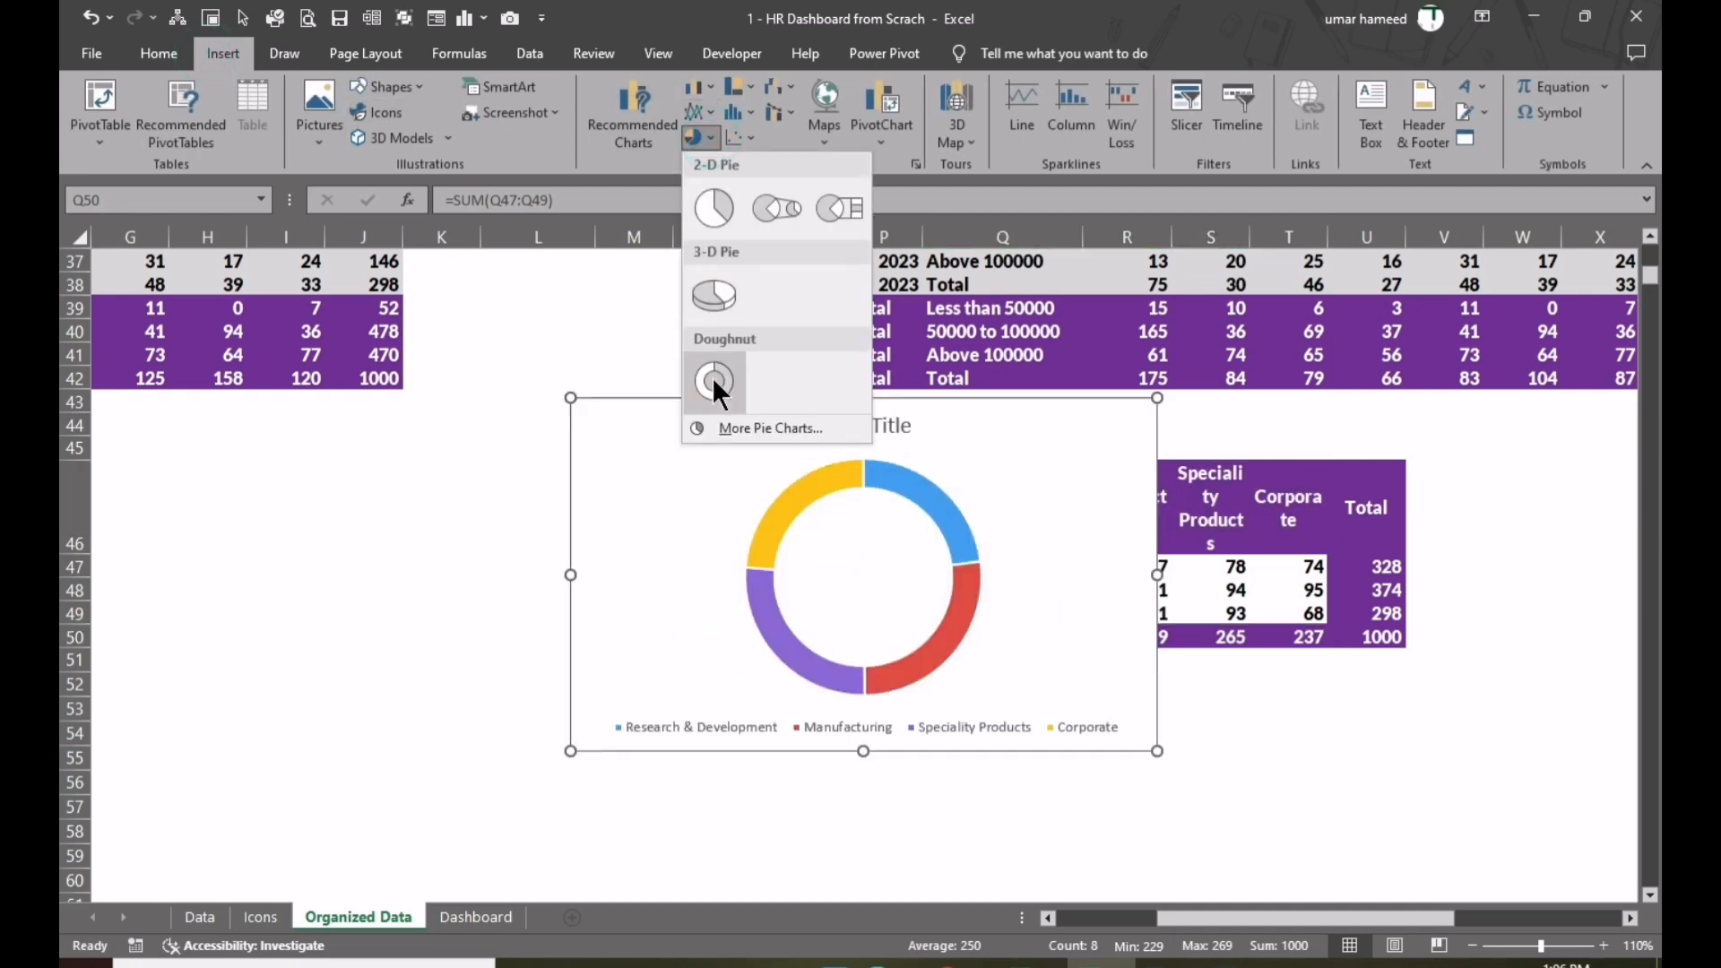
{"action": "left_click", "coordinate": [714, 382]}
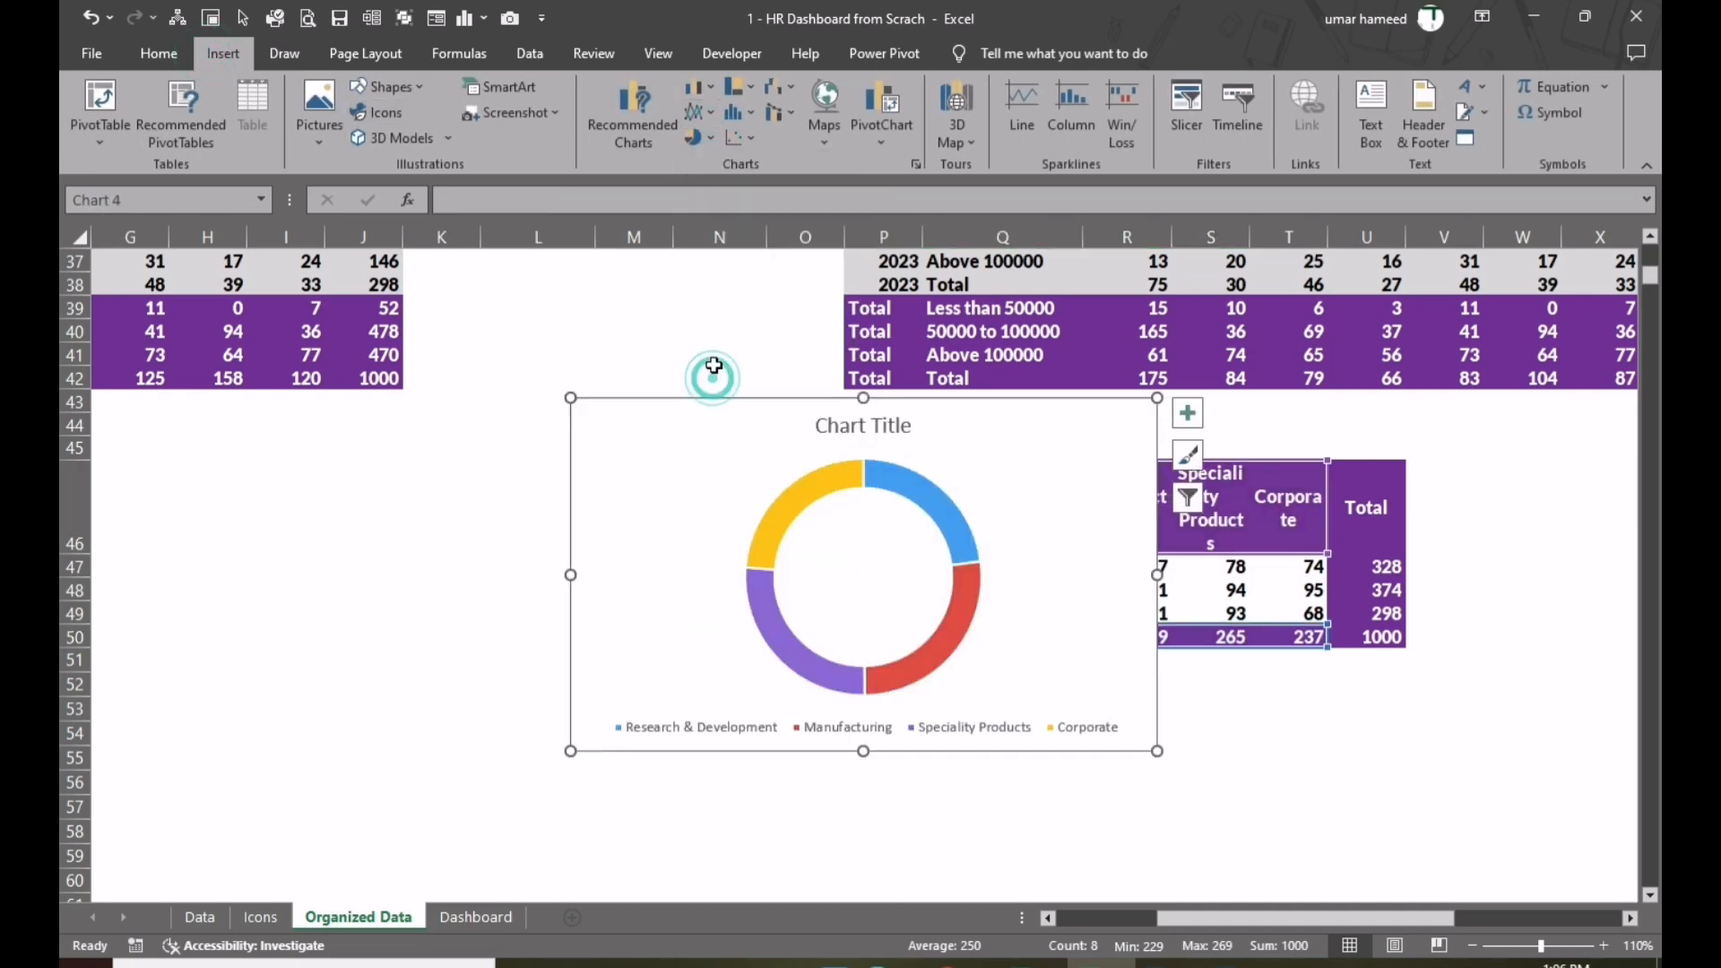
{"action": "left_click_drag", "start_coordinate": [772, 395], "coordinate": [516, 431]}
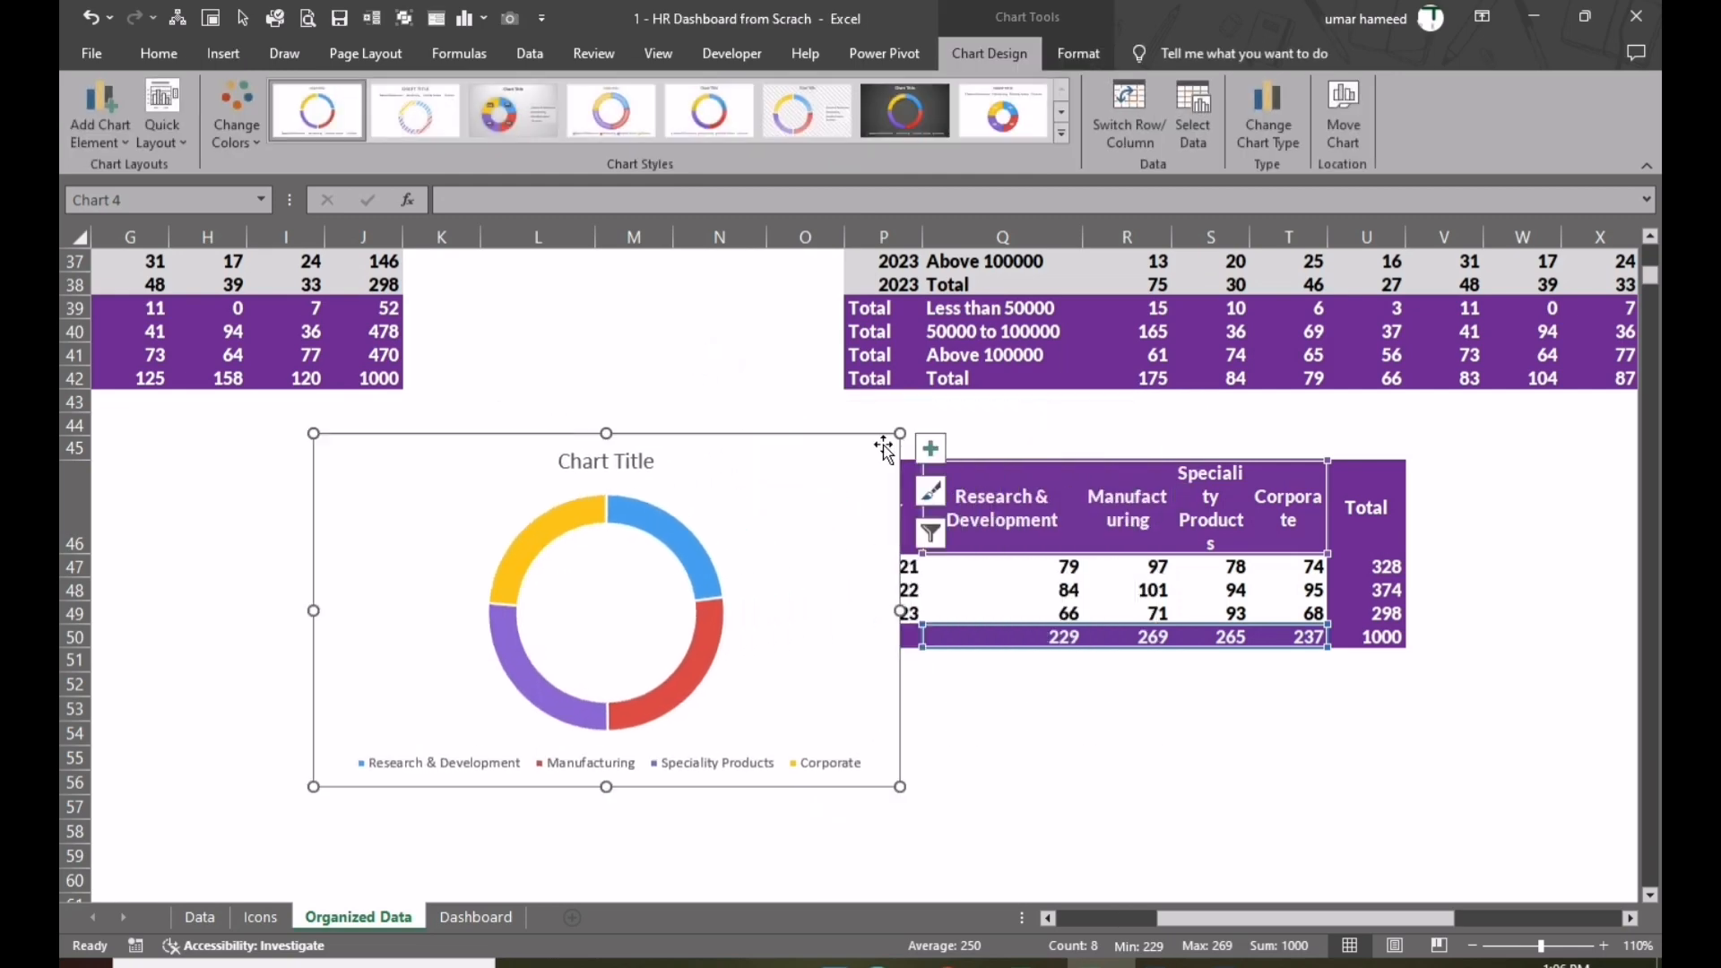
- Remove the legend and the chart title from the doughnut chart
{"action": "left_click", "coordinate": [927, 446]}
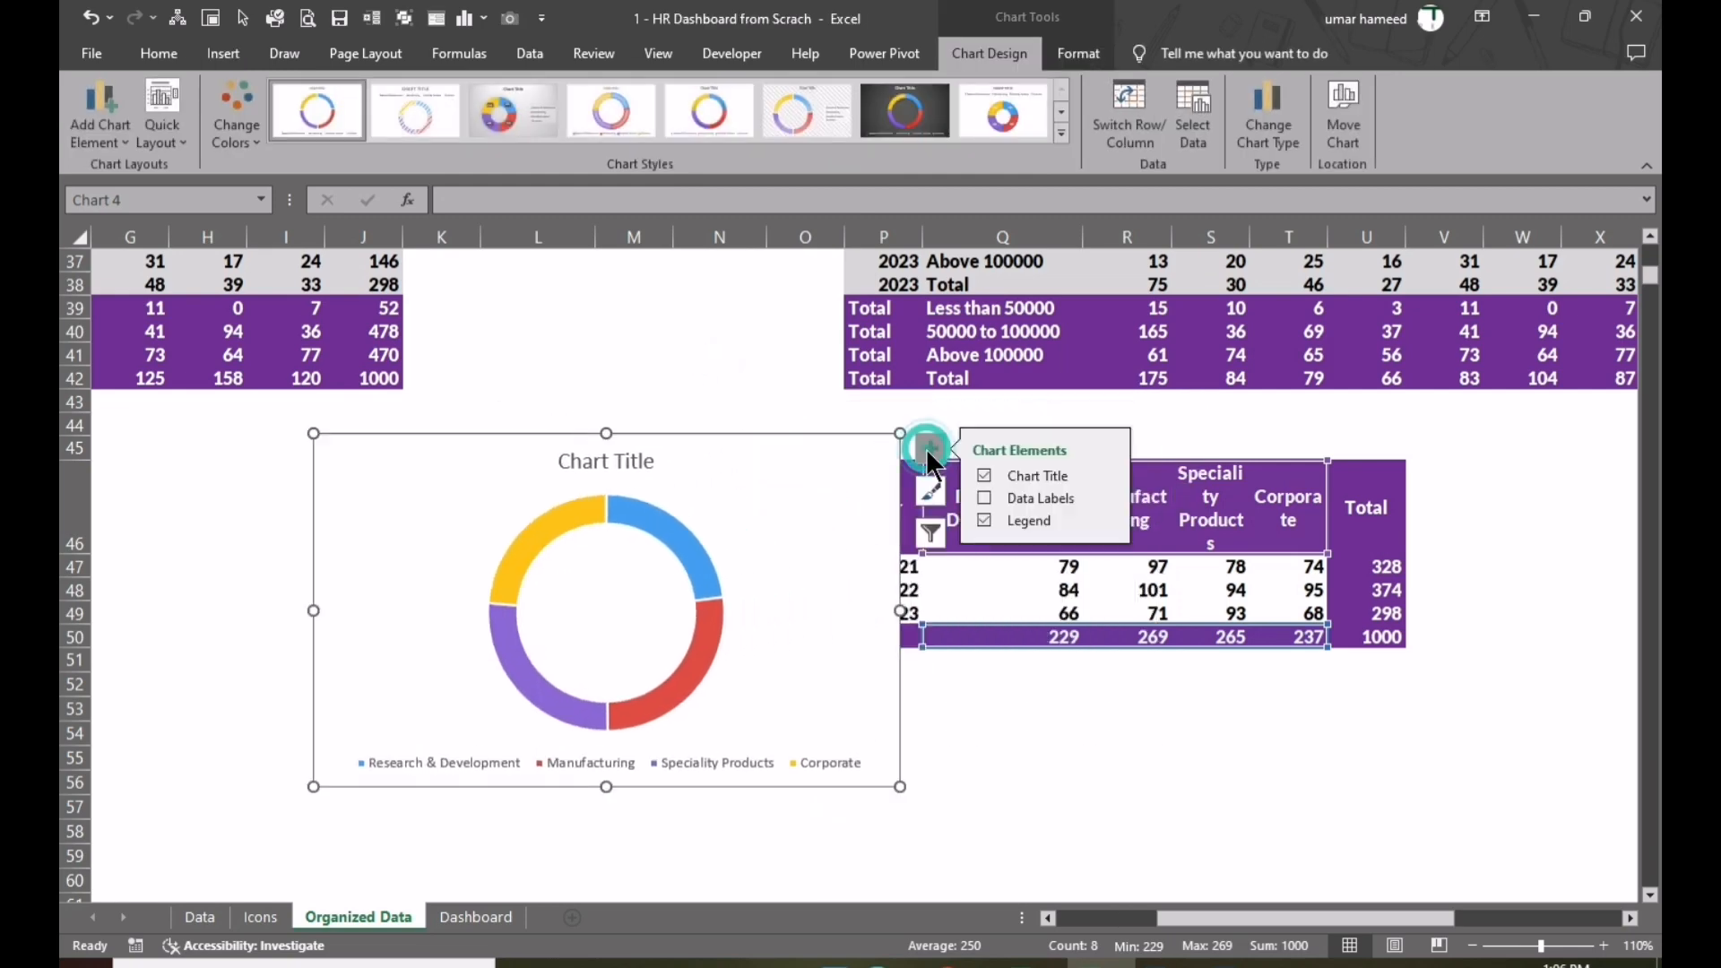
{"action": "left_click", "coordinate": [982, 520]}
{"action": "left_click", "coordinate": [984, 475]}
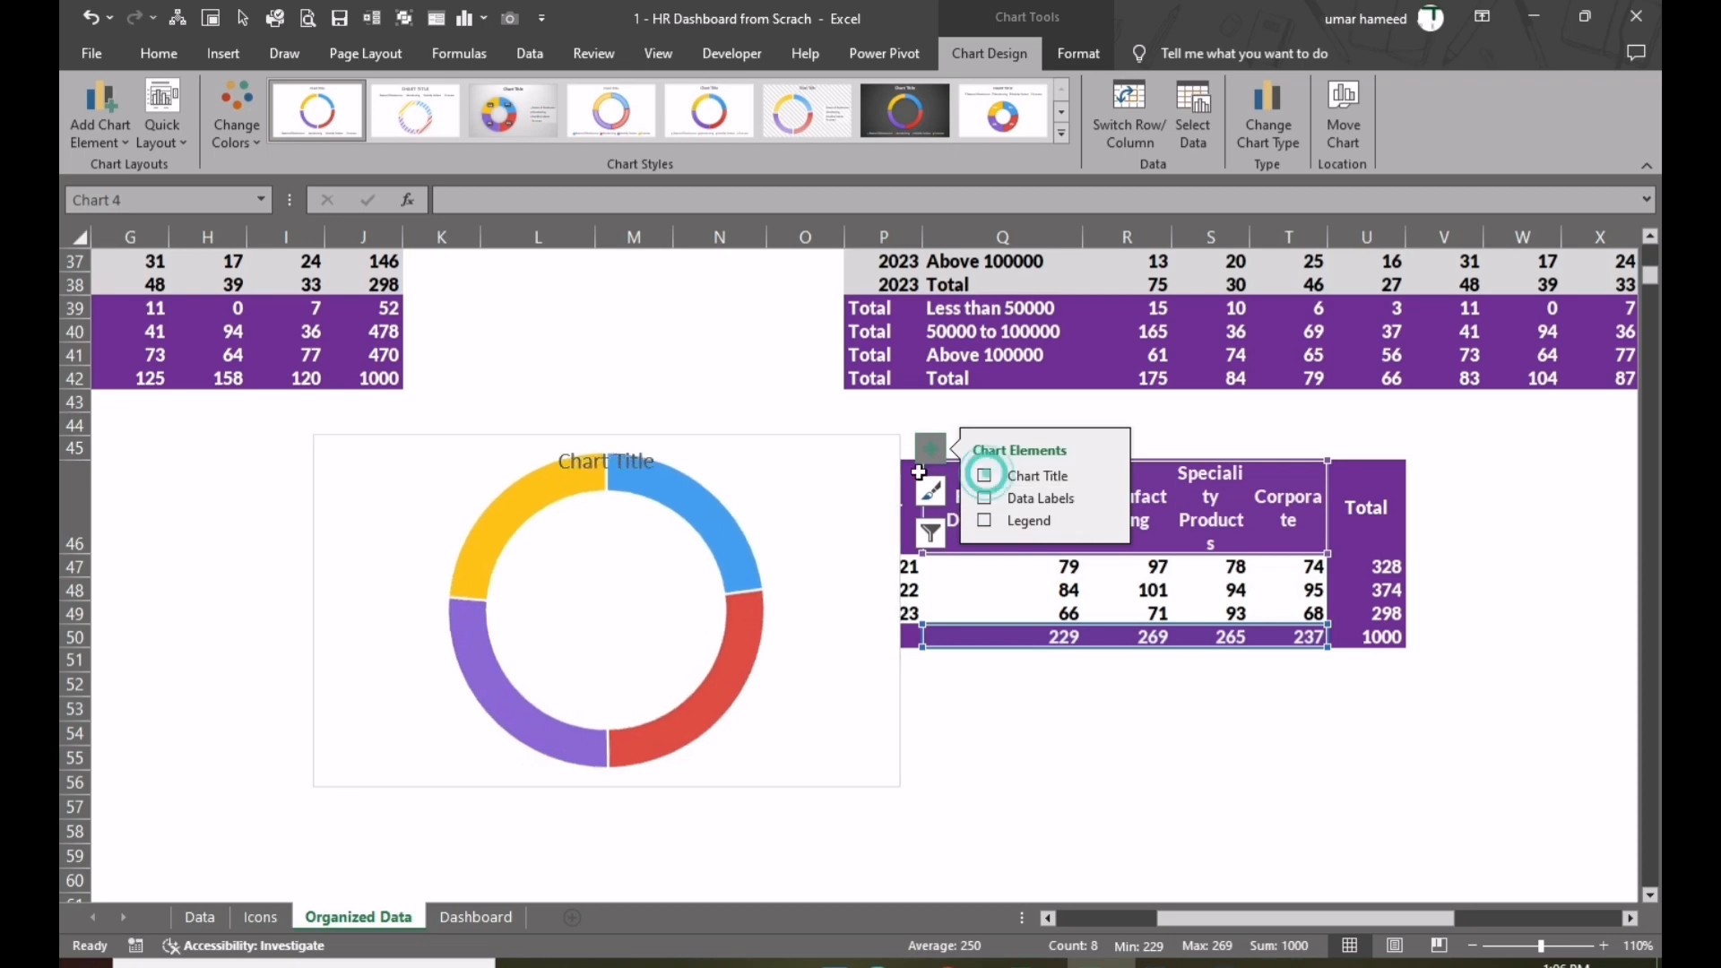
- Set the doughnut series to 6% explosion and a 30% hole size
{"action": "left_click", "coordinate": [717, 508]}
{"action": "right_click", "coordinate": [717, 508]}
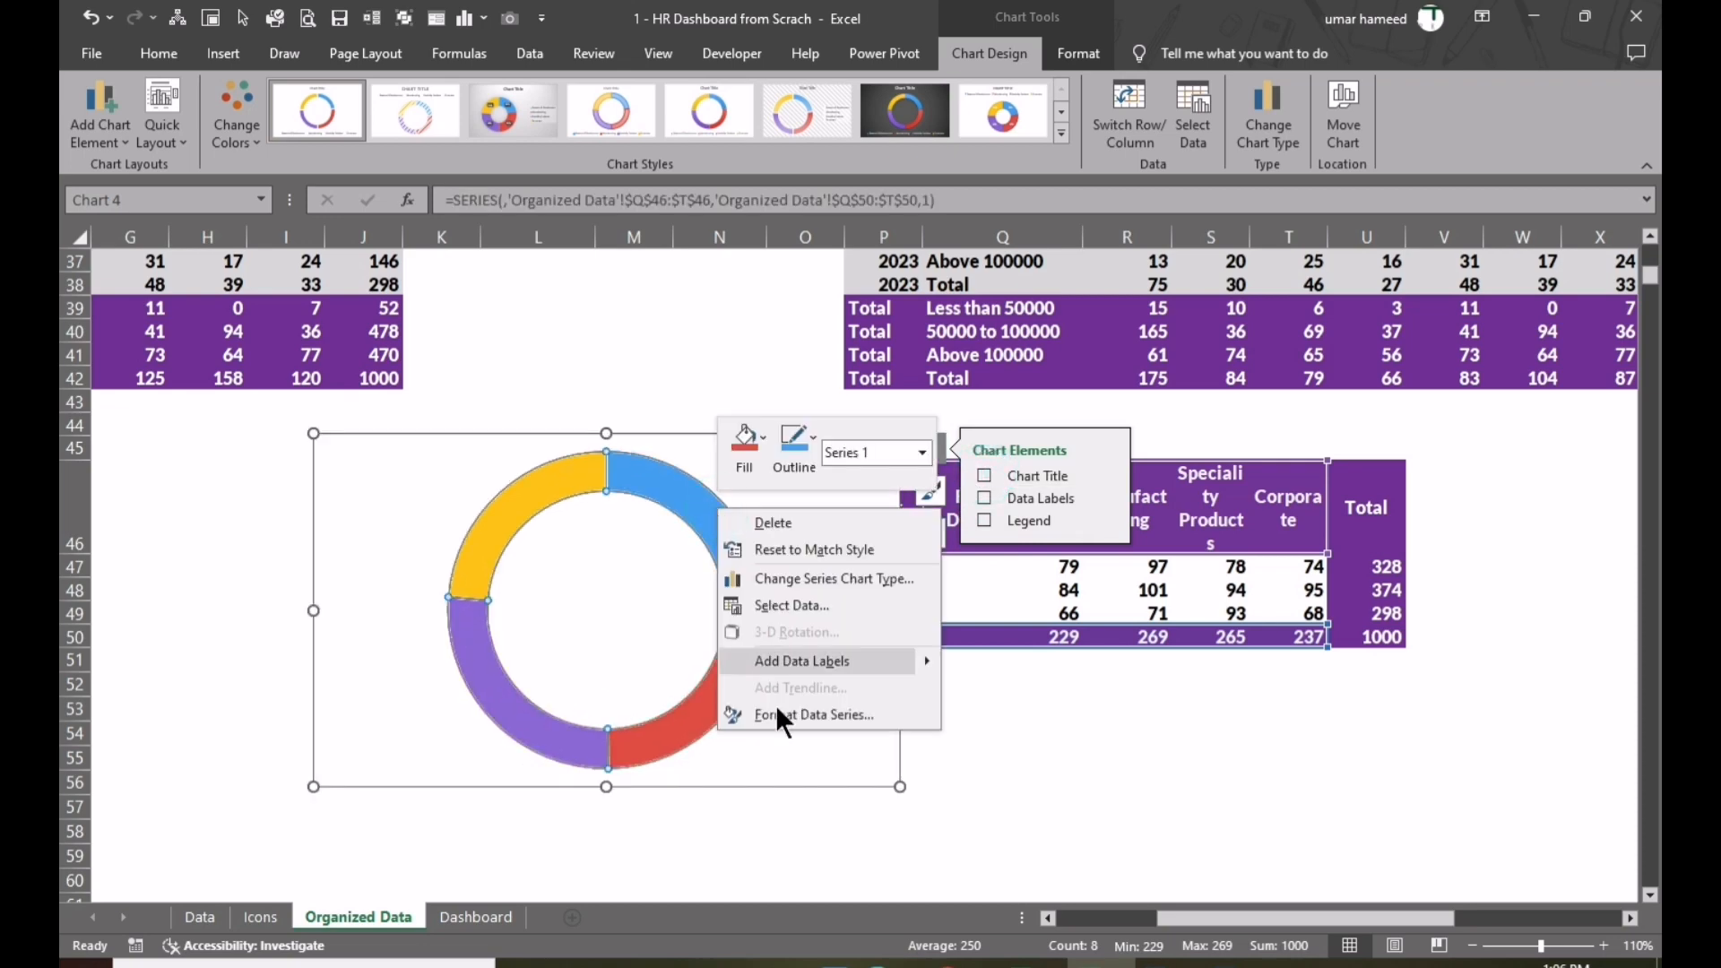
{"action": "left_click", "coordinate": [804, 717]}
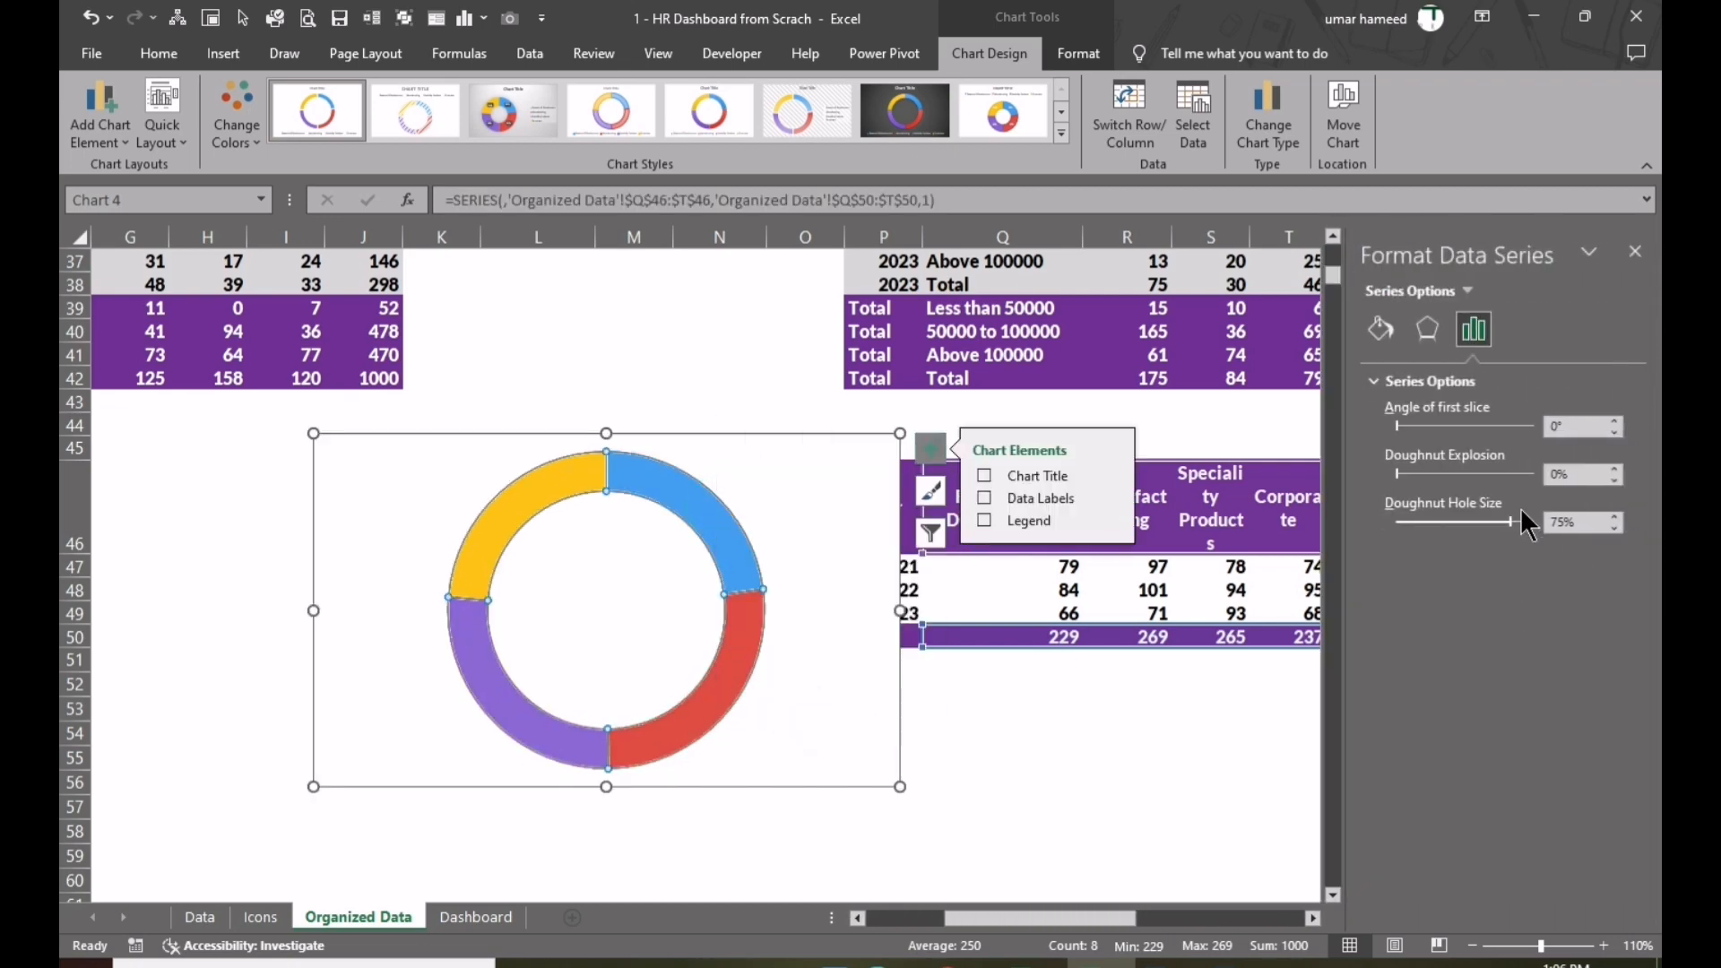
{"action": "left_click_drag", "start_coordinate": [1510, 520], "coordinate": [1400, 478]}
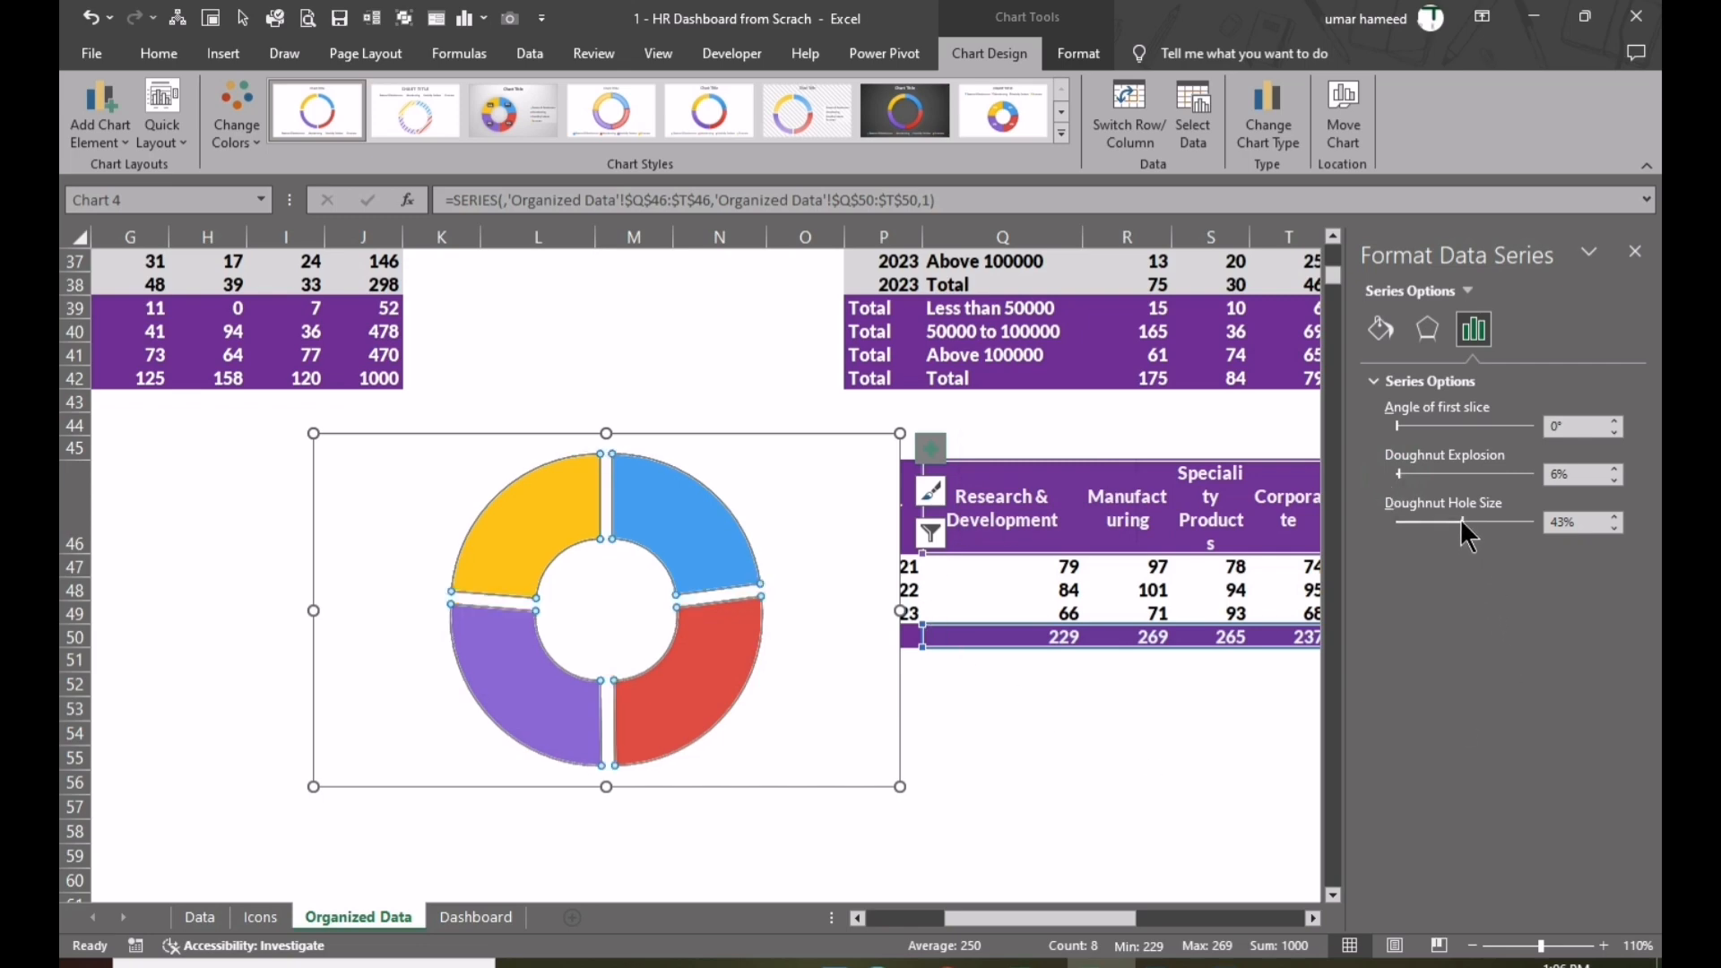
{"action": "left_click_drag", "start_coordinate": [1460, 520], "coordinate": [1441, 522]}
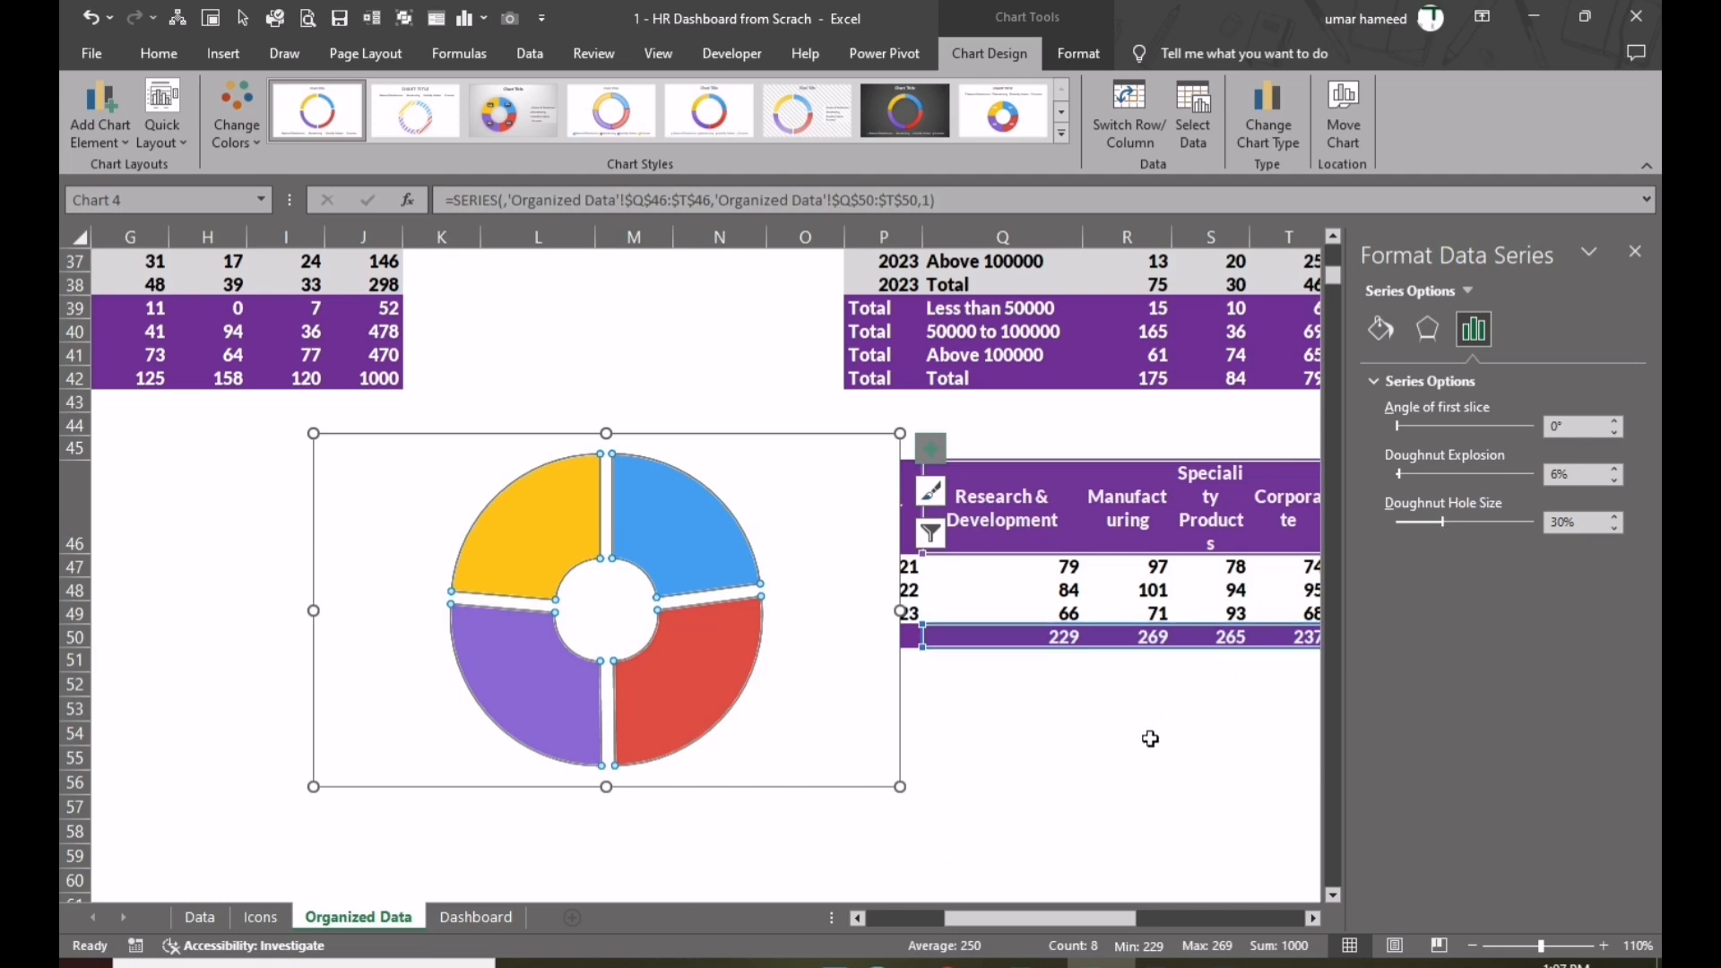
{"action": "left_click", "coordinate": [1060, 714]}
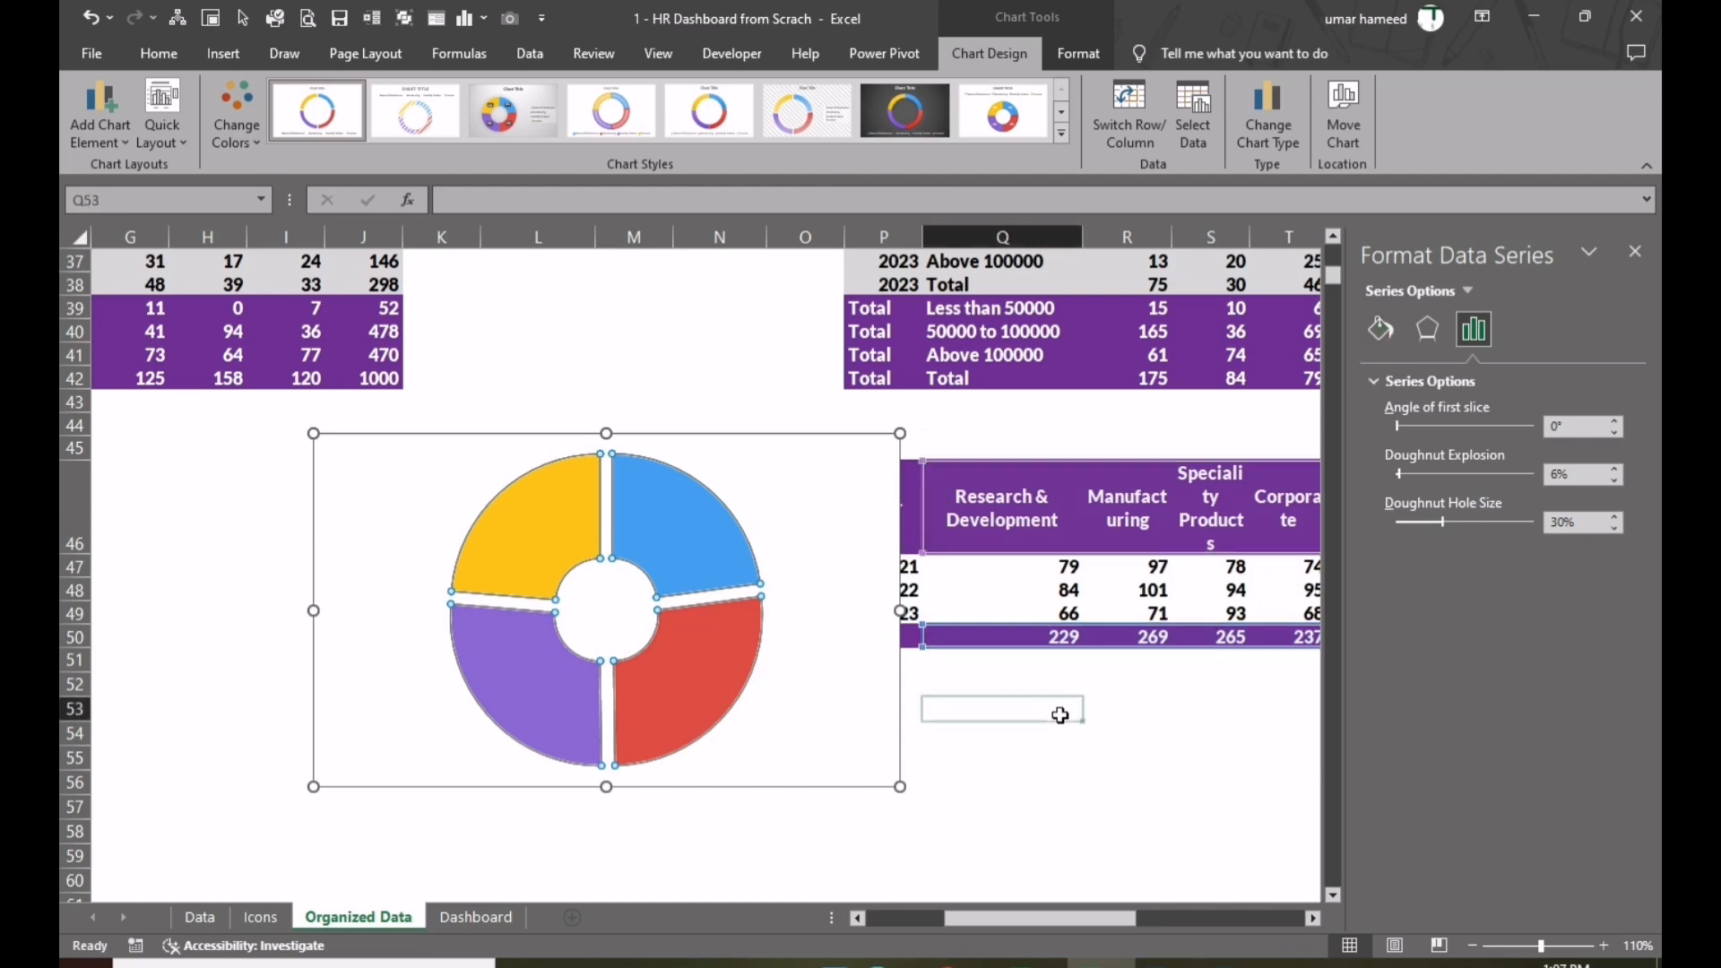
- Format the doughnut's chart area with no fill and no border line
{"action": "right_click", "coordinate": [843, 475]}
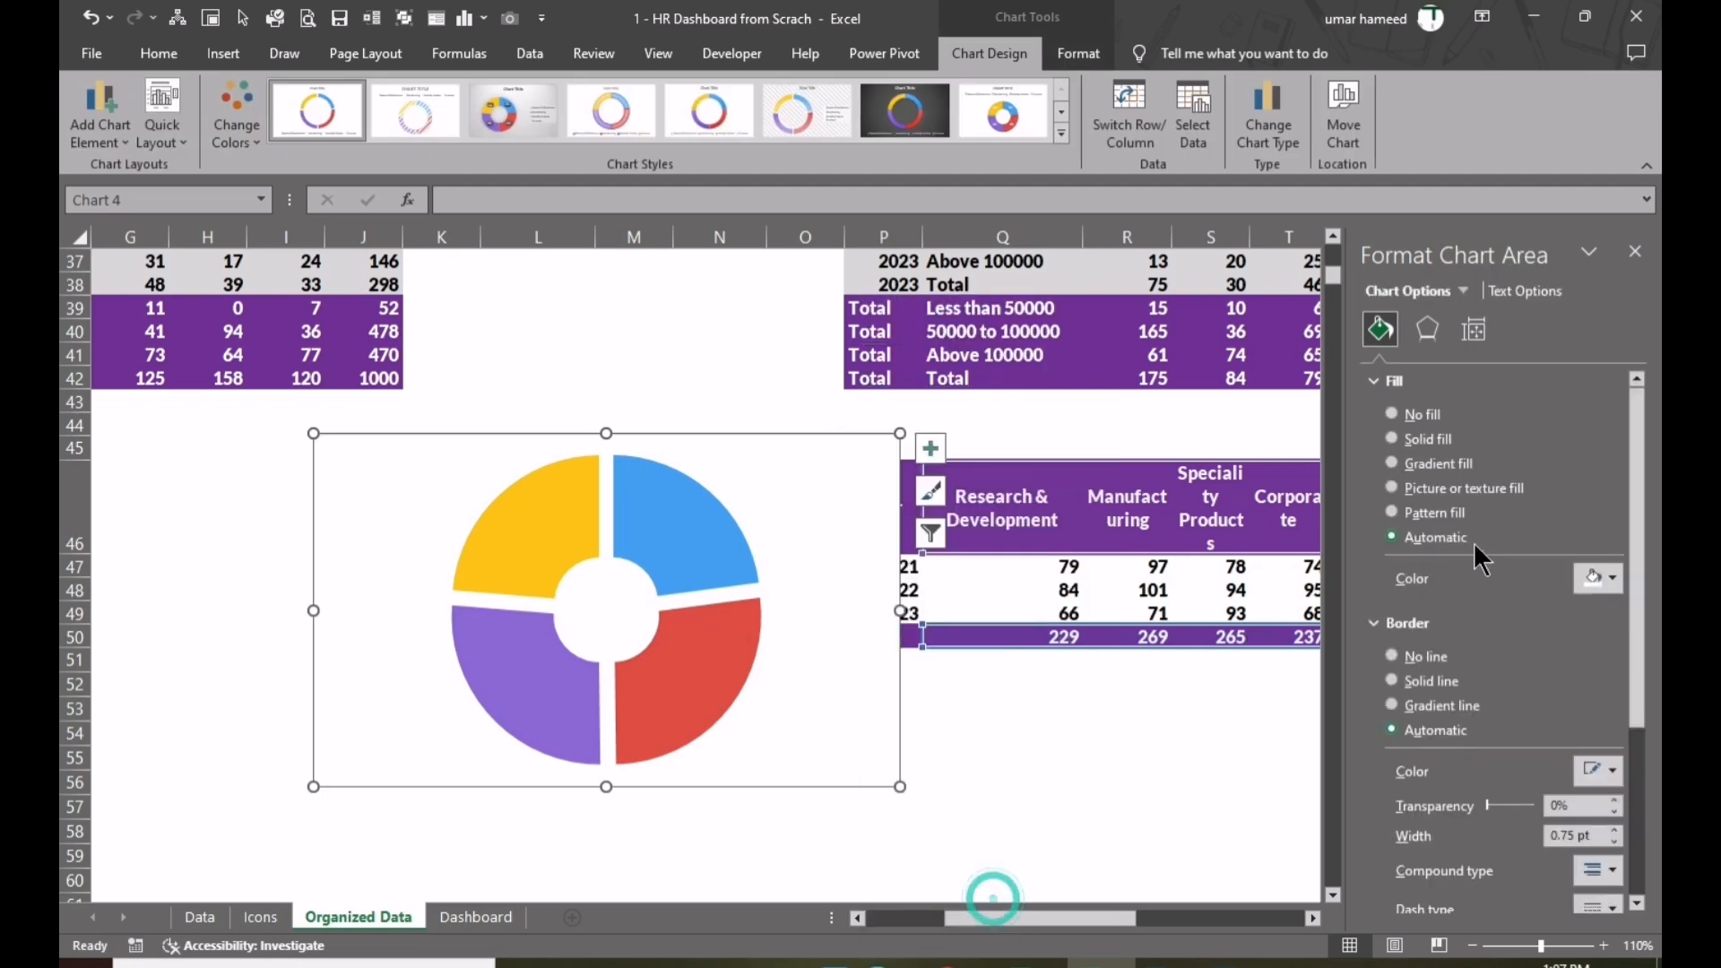
{"action": "left_click", "coordinate": [1408, 413]}
{"action": "left_click", "coordinate": [1421, 609]}
{"action": "left_click", "coordinate": [1171, 834]}
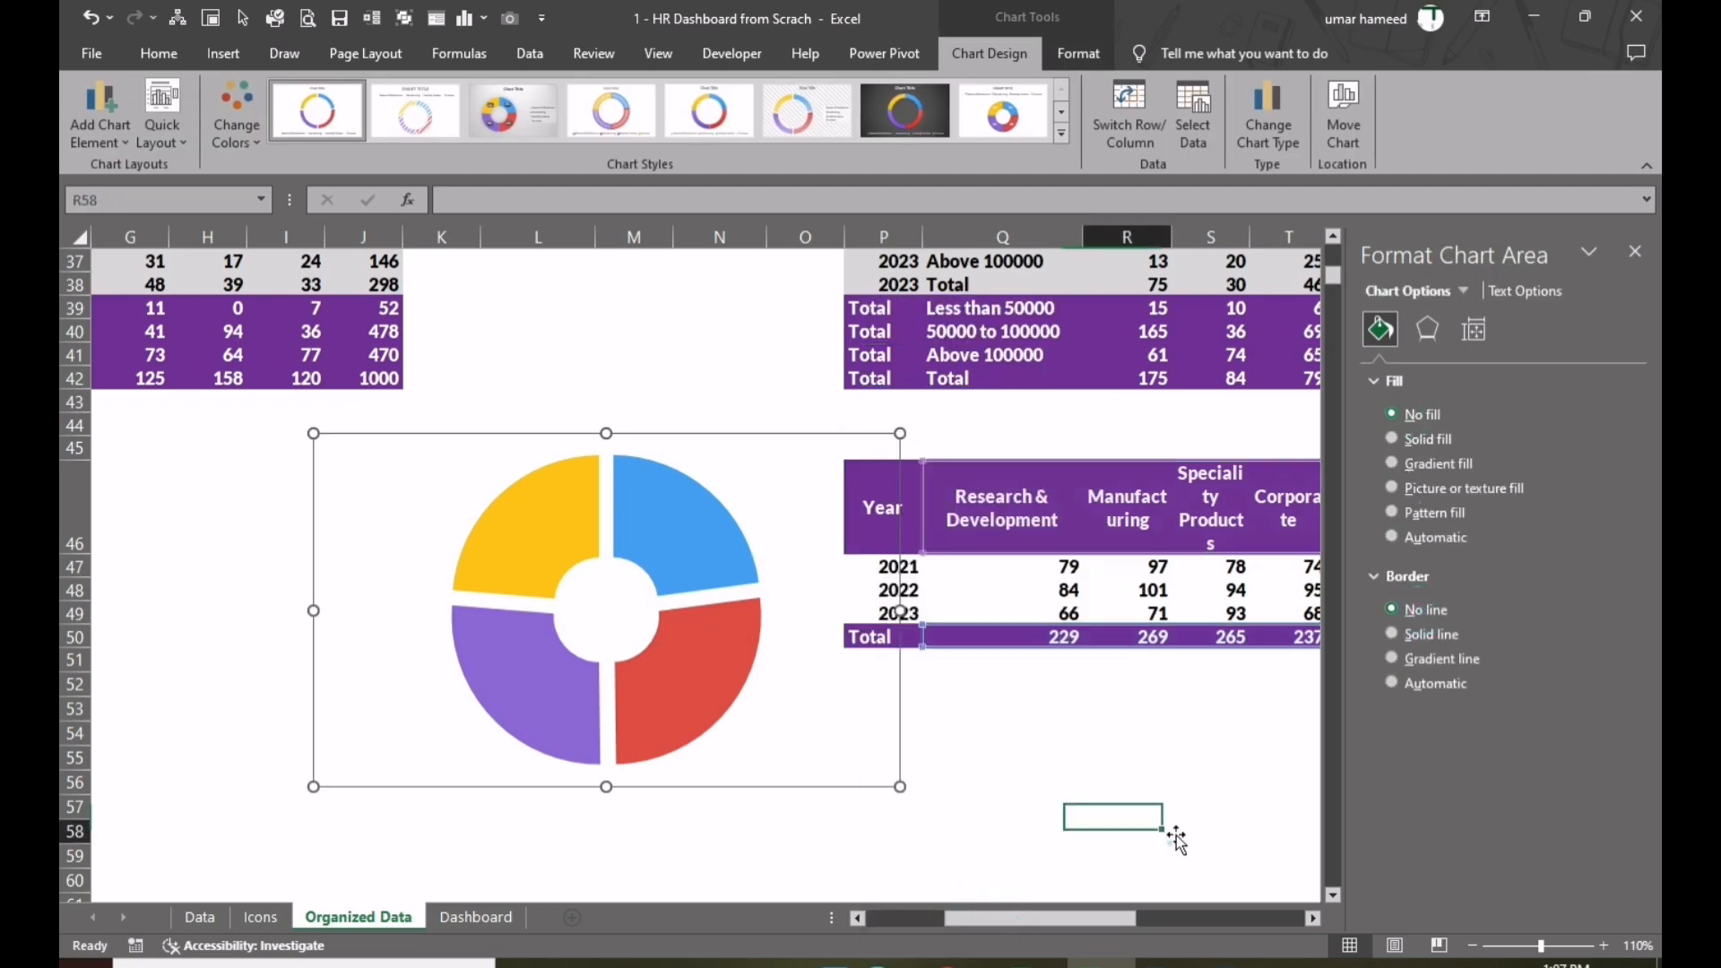
- Add data labels to the doughnut chart's slices
{"action": "right_click", "coordinate": [680, 530]}
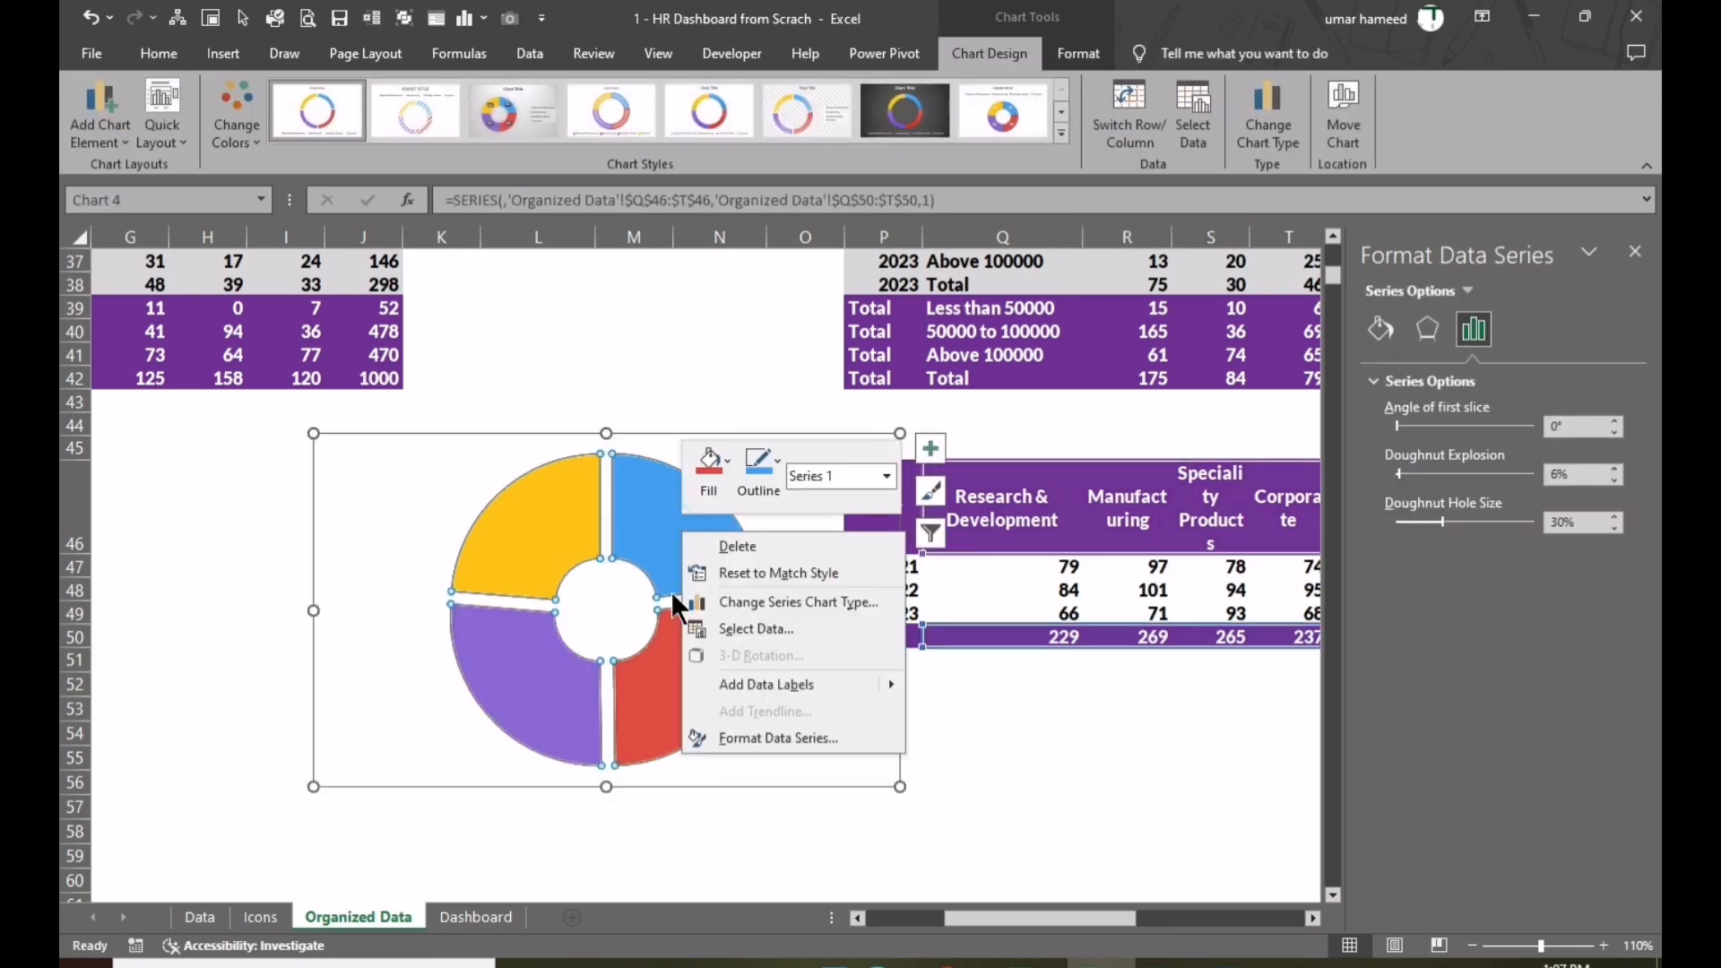
{"action": "left_click", "coordinate": [779, 686]}
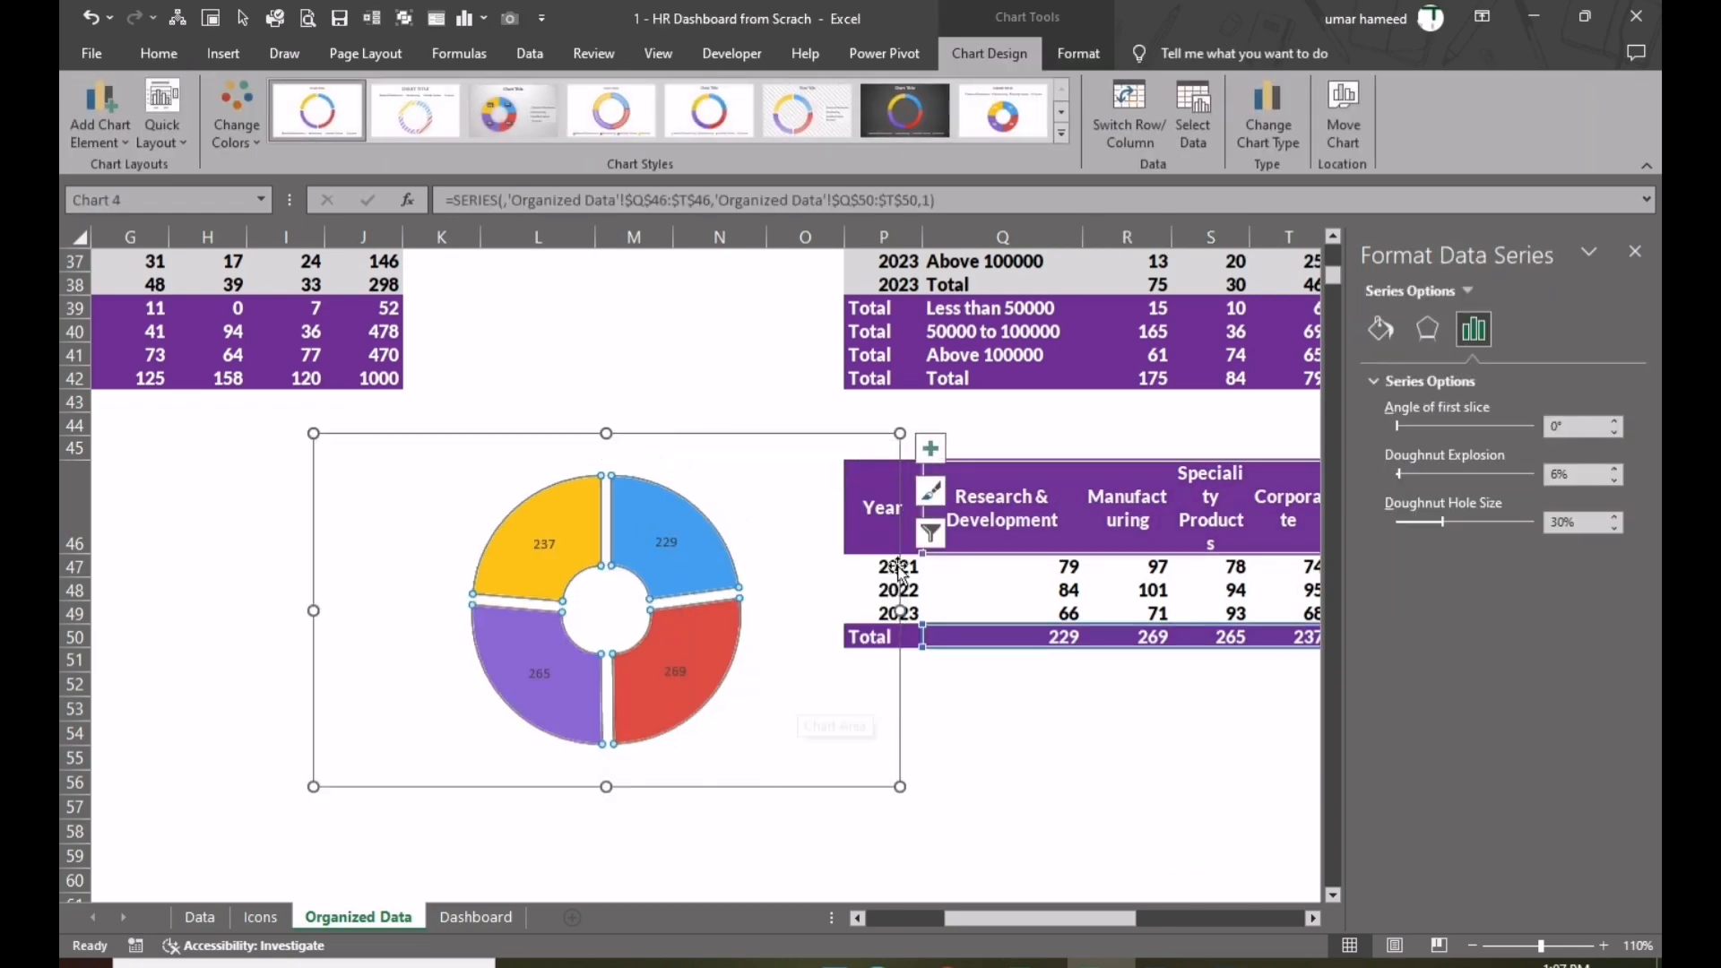
- Add category names beside the values in the doughnut's data labels, using a new line as the separator
{"action": "left_click", "coordinate": [674, 551]}
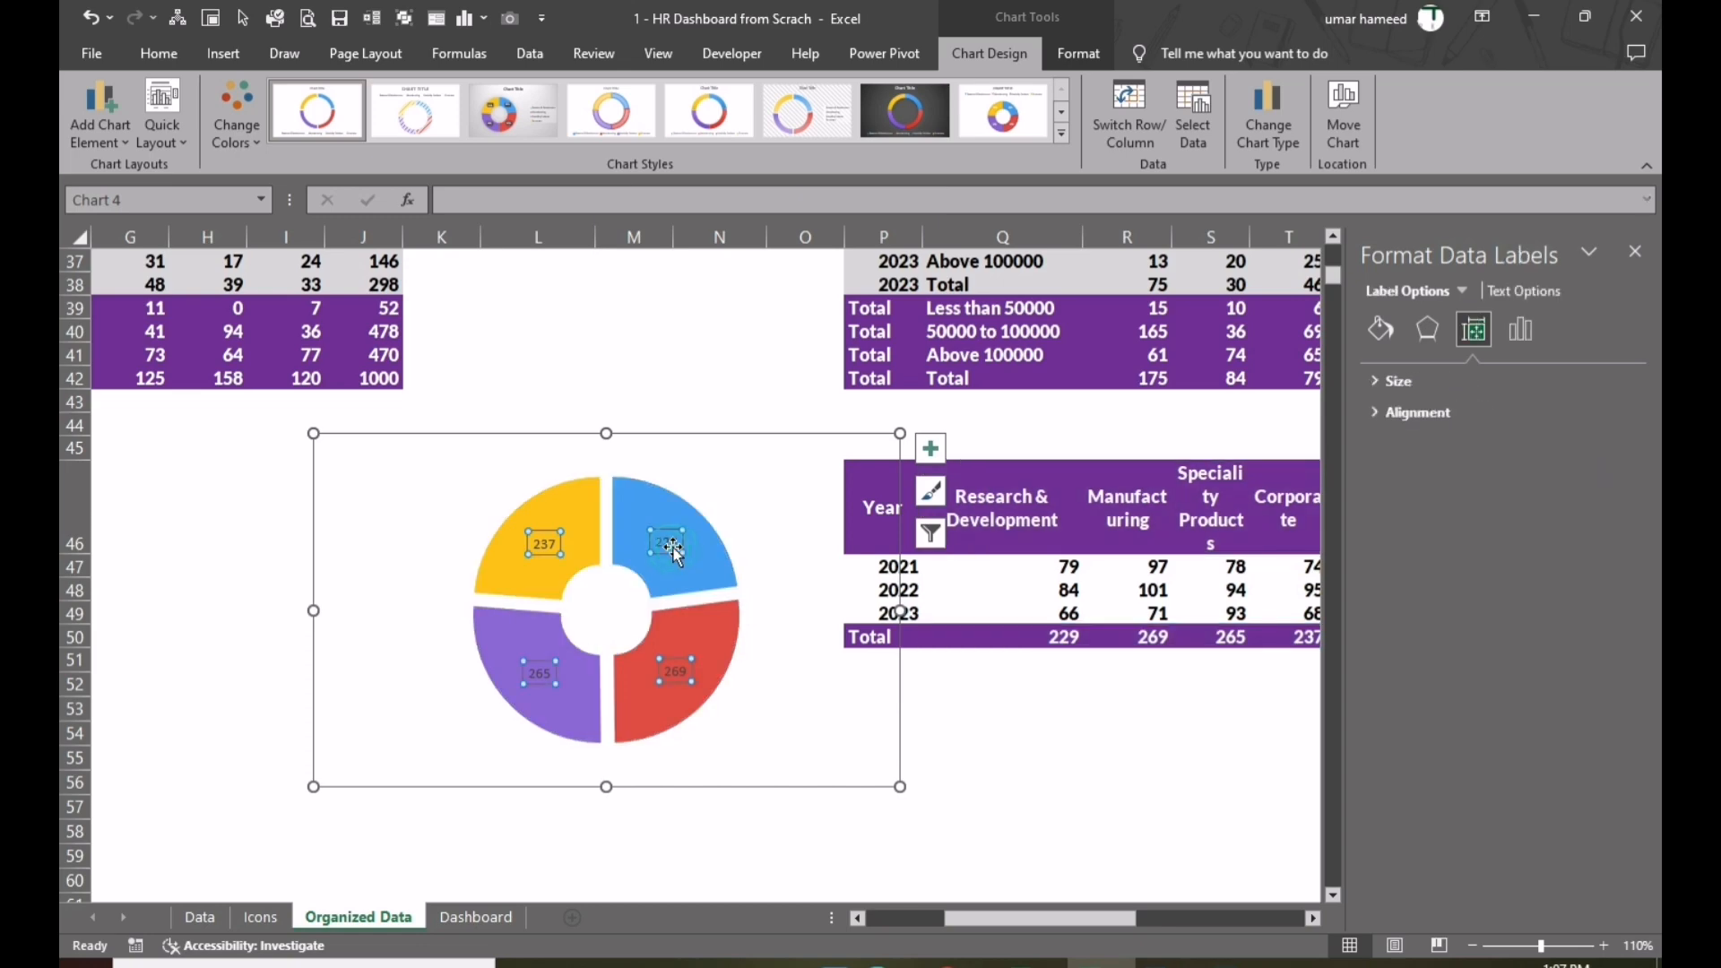
{"action": "right_click", "coordinate": [681, 539]}
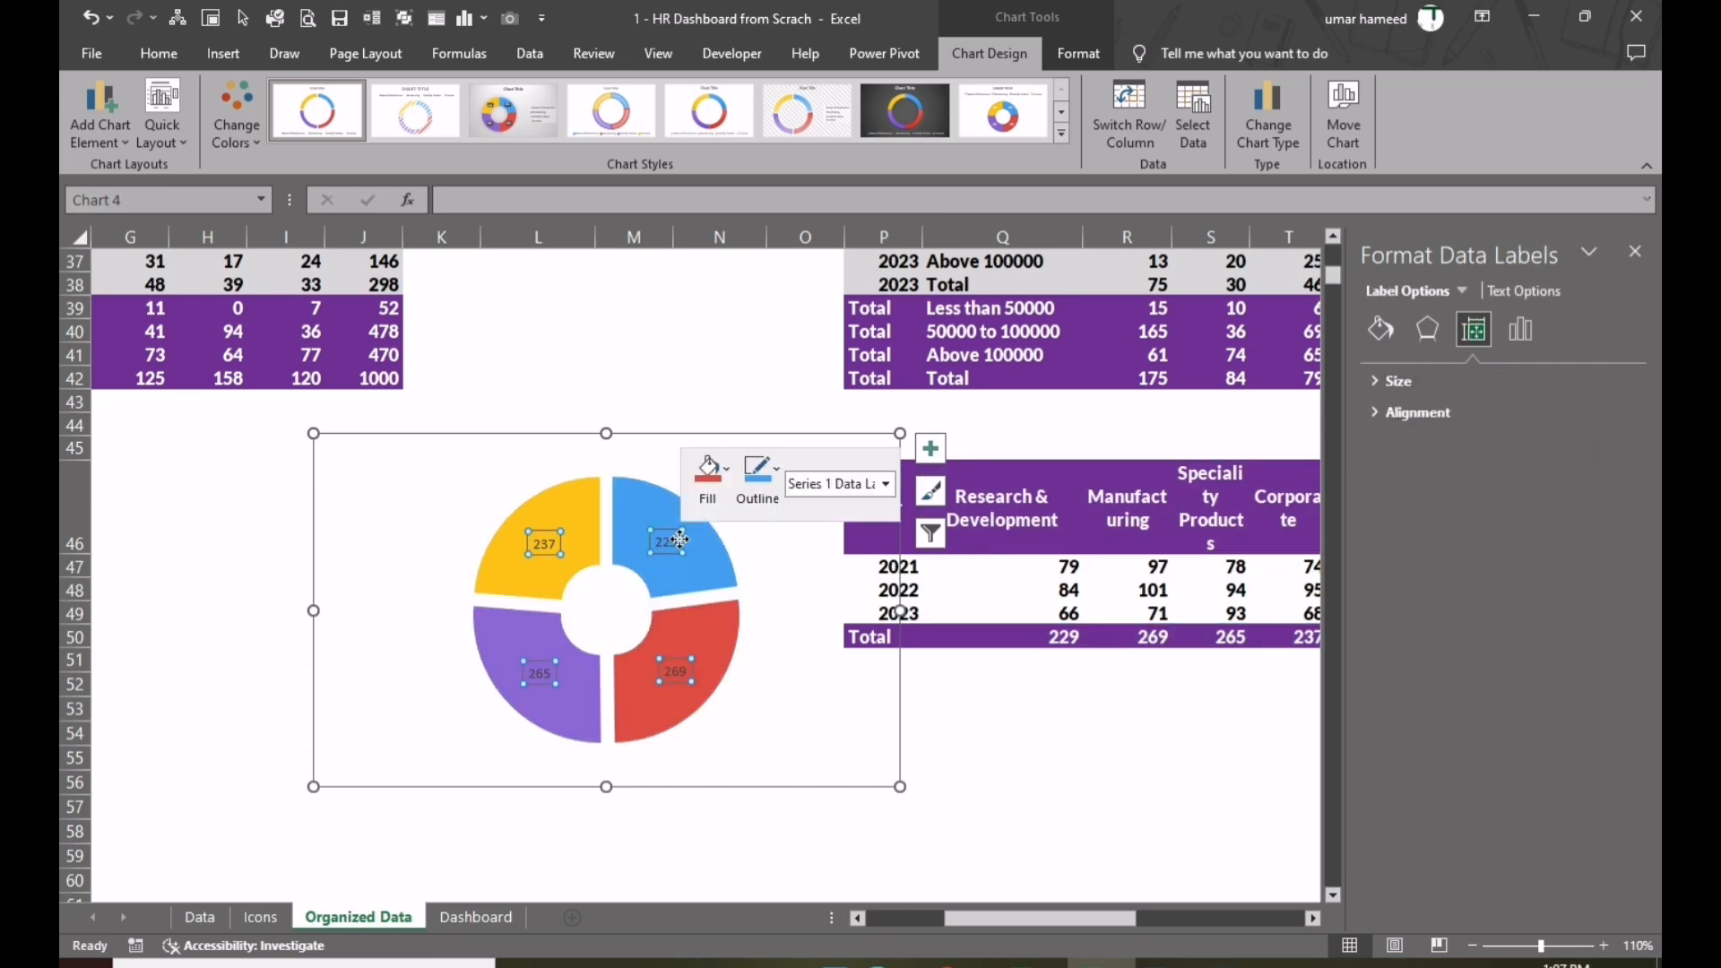
{"action": "left_click", "coordinate": [789, 776]}
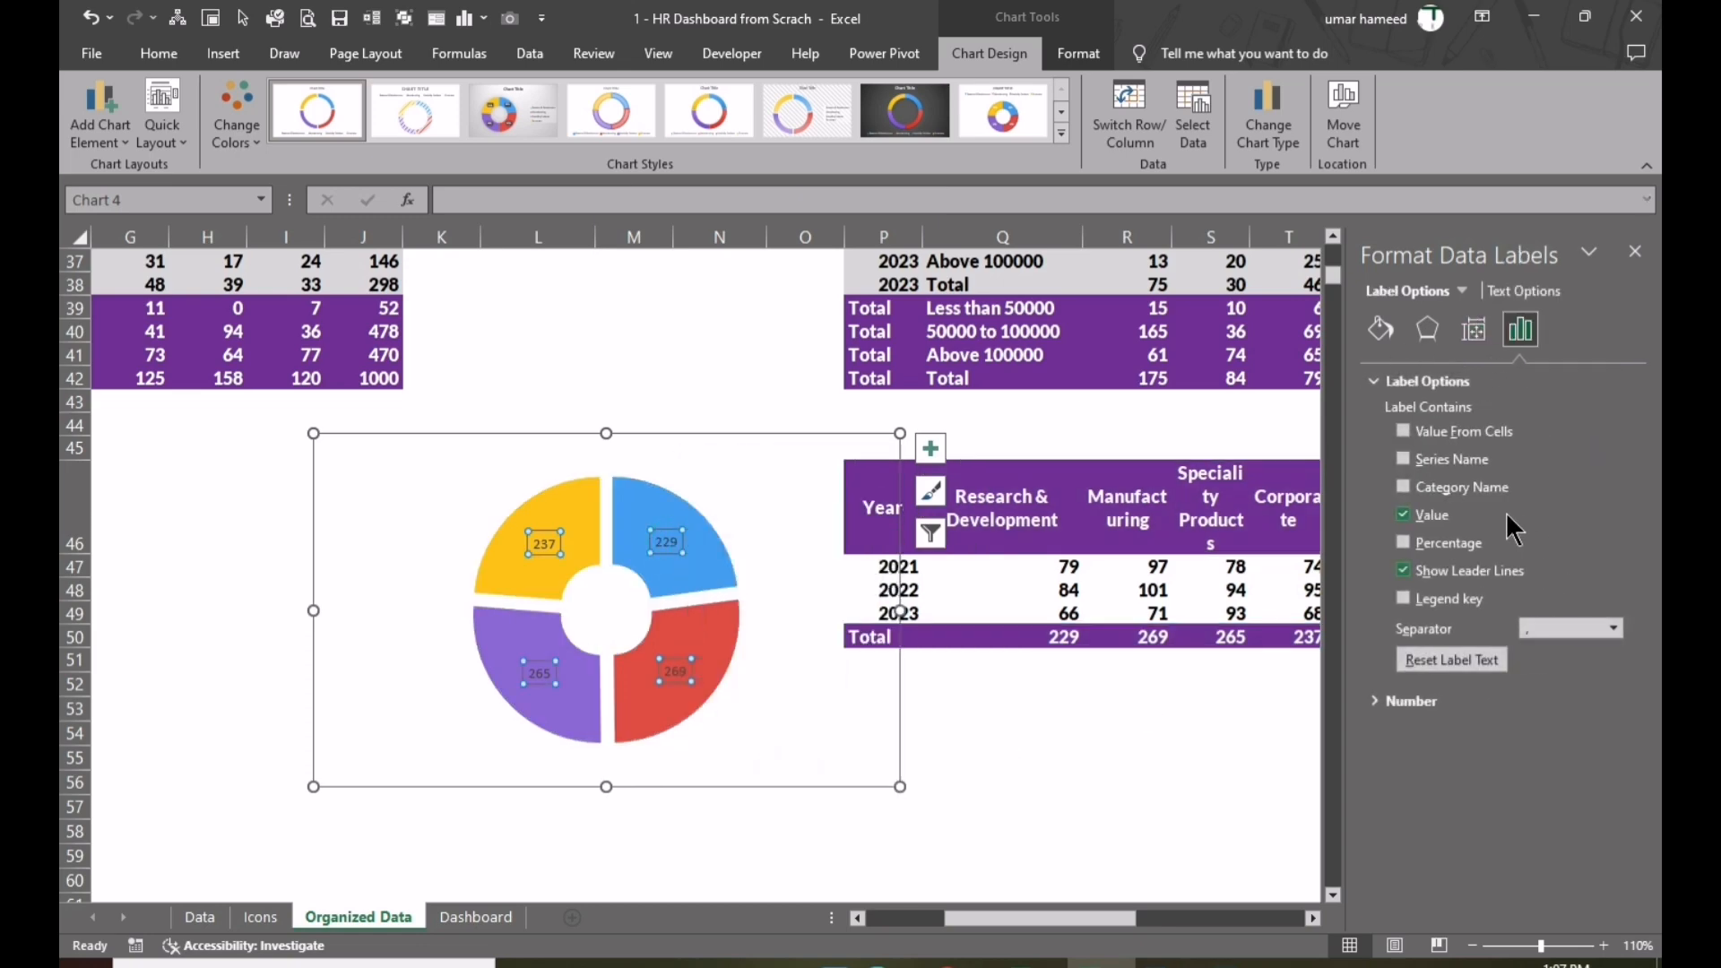
{"action": "left_click", "coordinate": [1402, 488]}
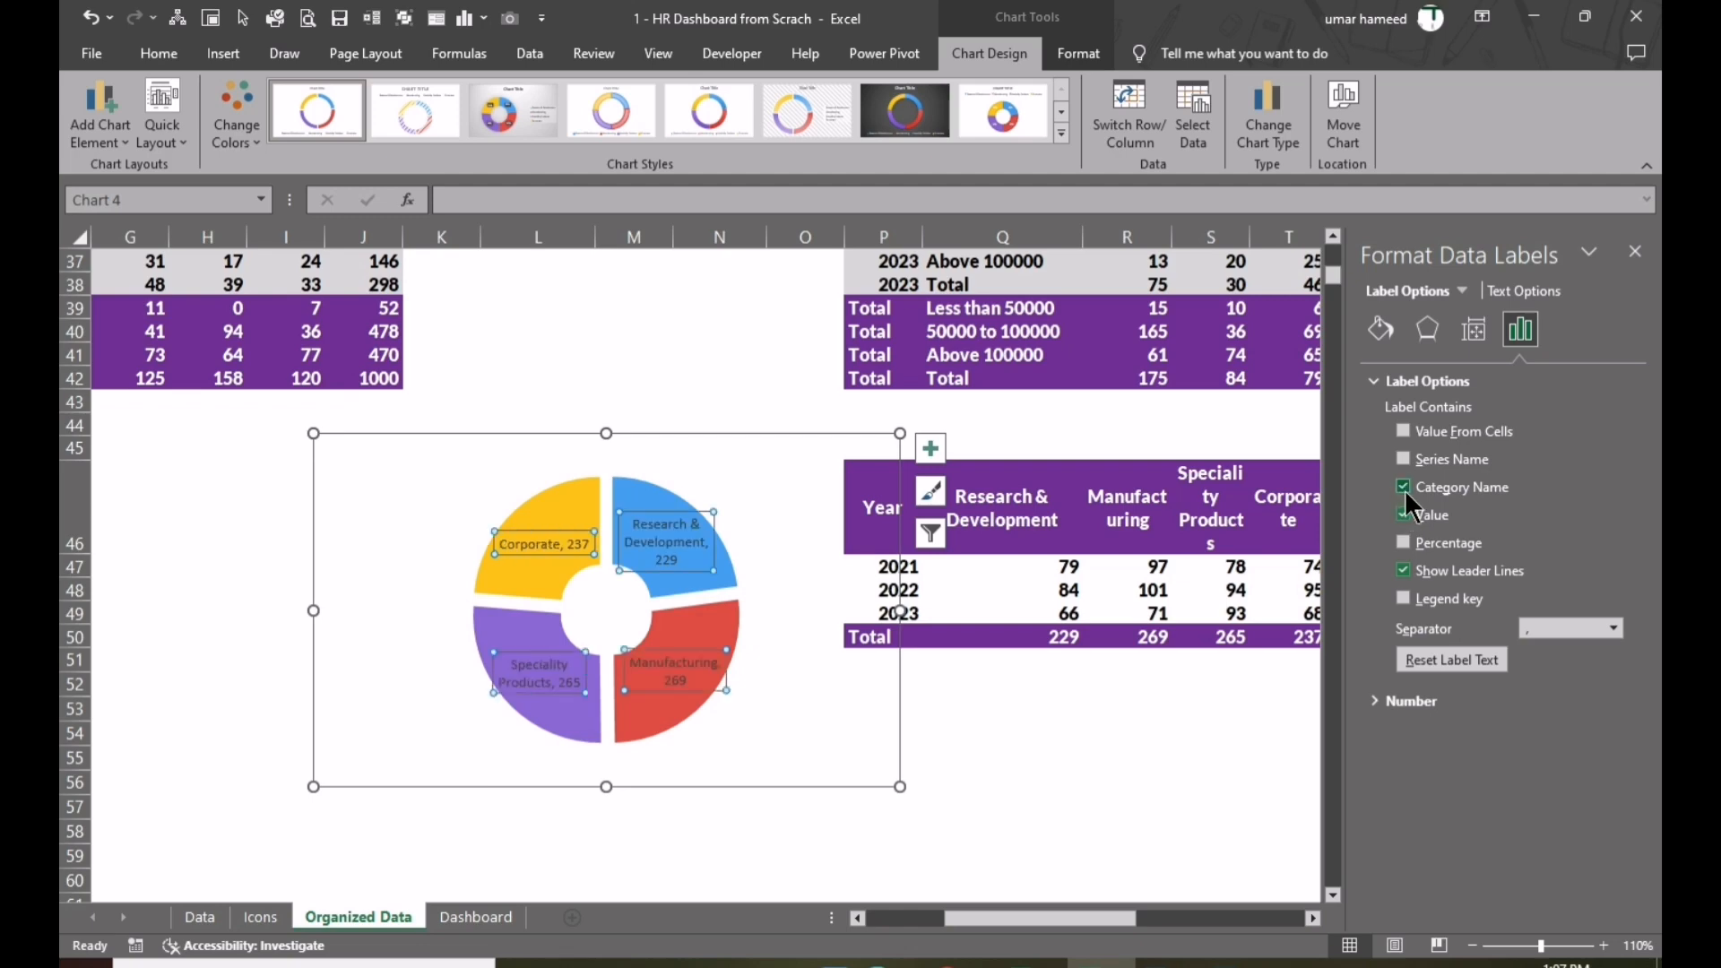
{"action": "left_click", "coordinate": [1615, 627]}
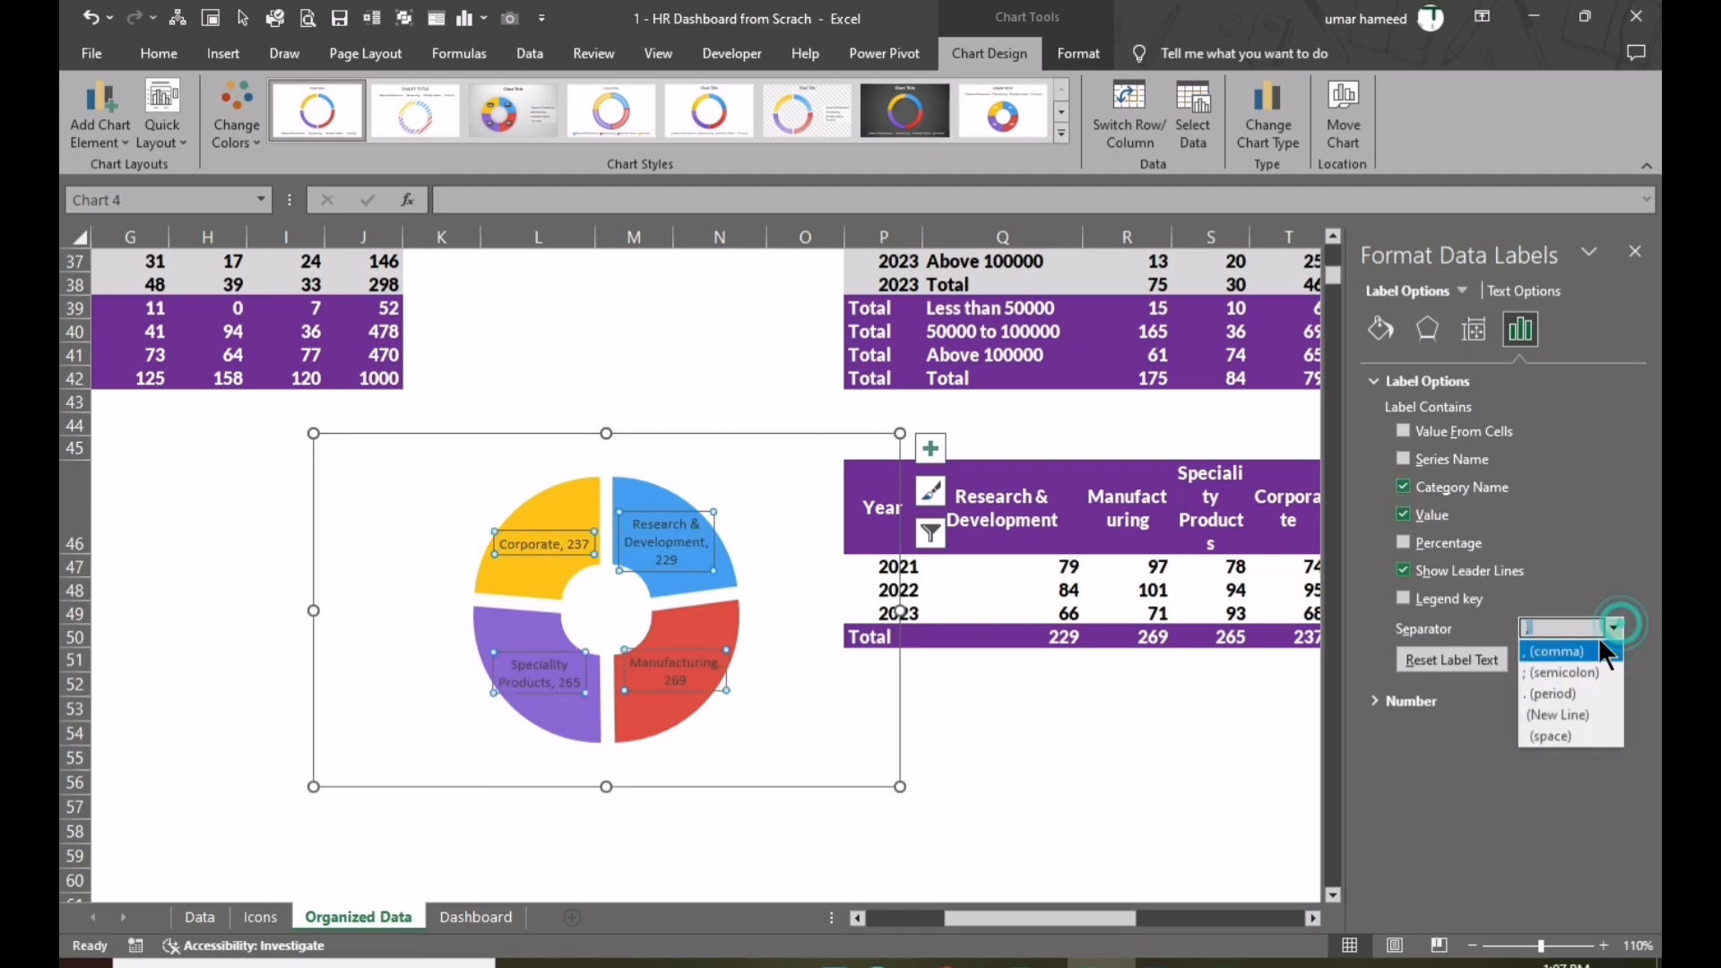
{"action": "left_click", "coordinate": [1567, 717]}
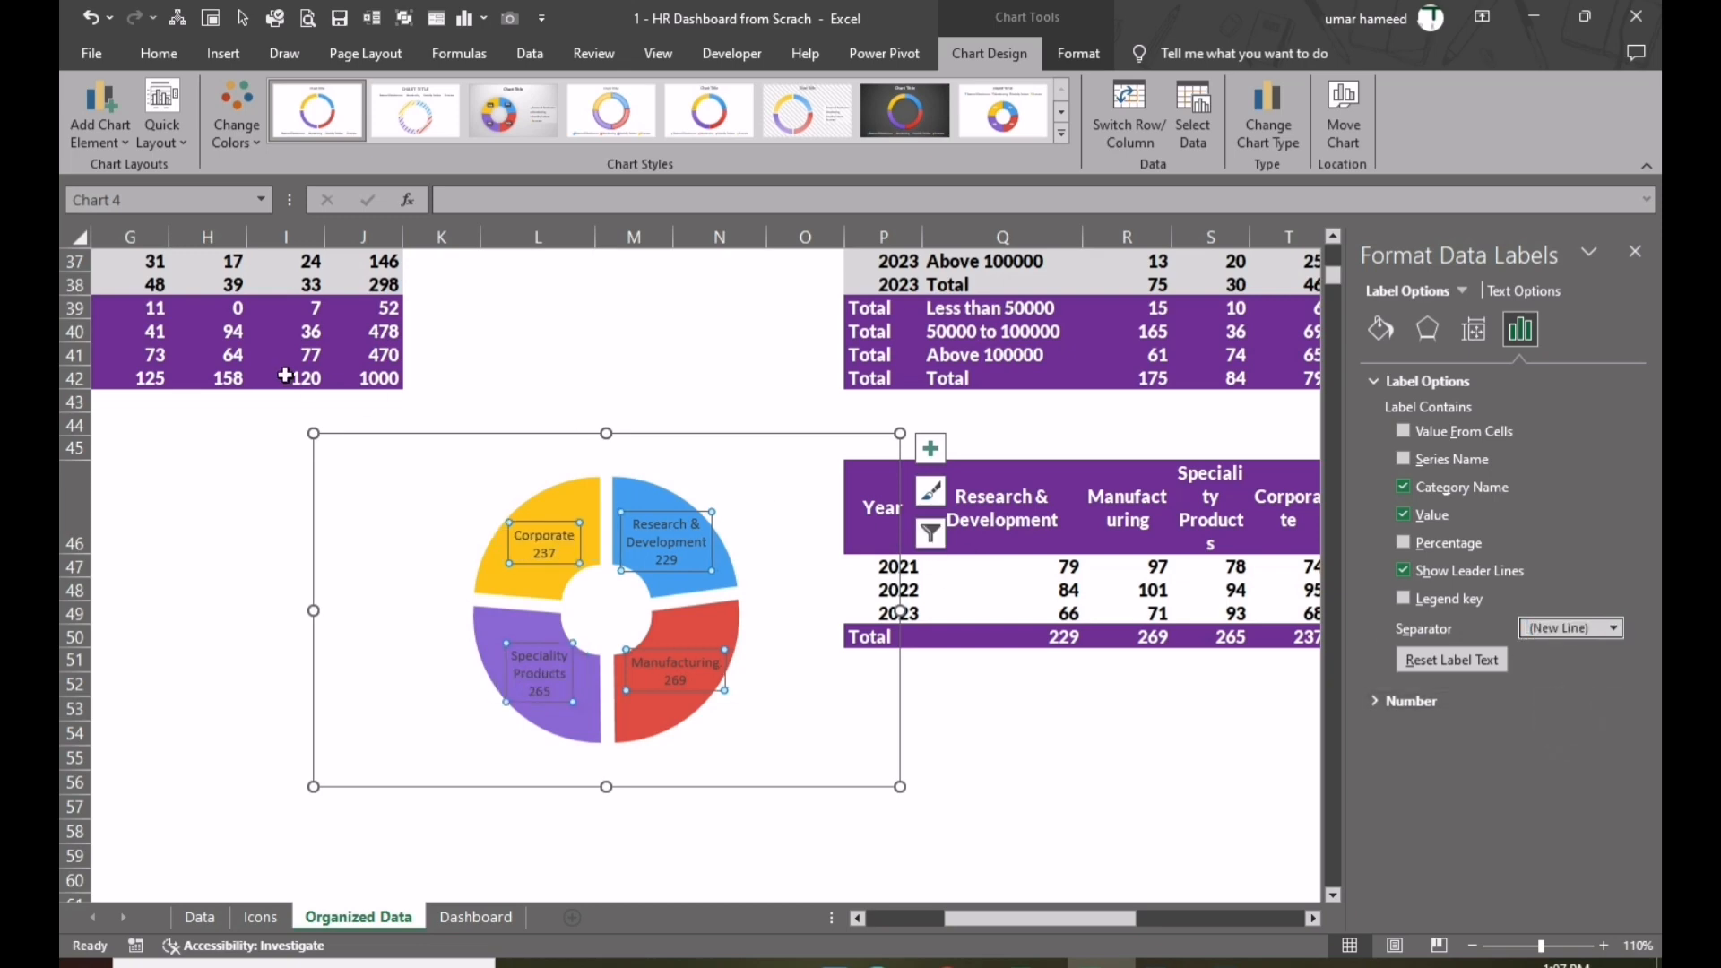
- Enlarge the doughnut's plot area, and move the chart by cut and paste to the Dashboard sheet's Business Unit Breakdown card
{"action": "left_click", "coordinate": [988, 688]}
{"action": "left_click", "coordinate": [676, 475]}
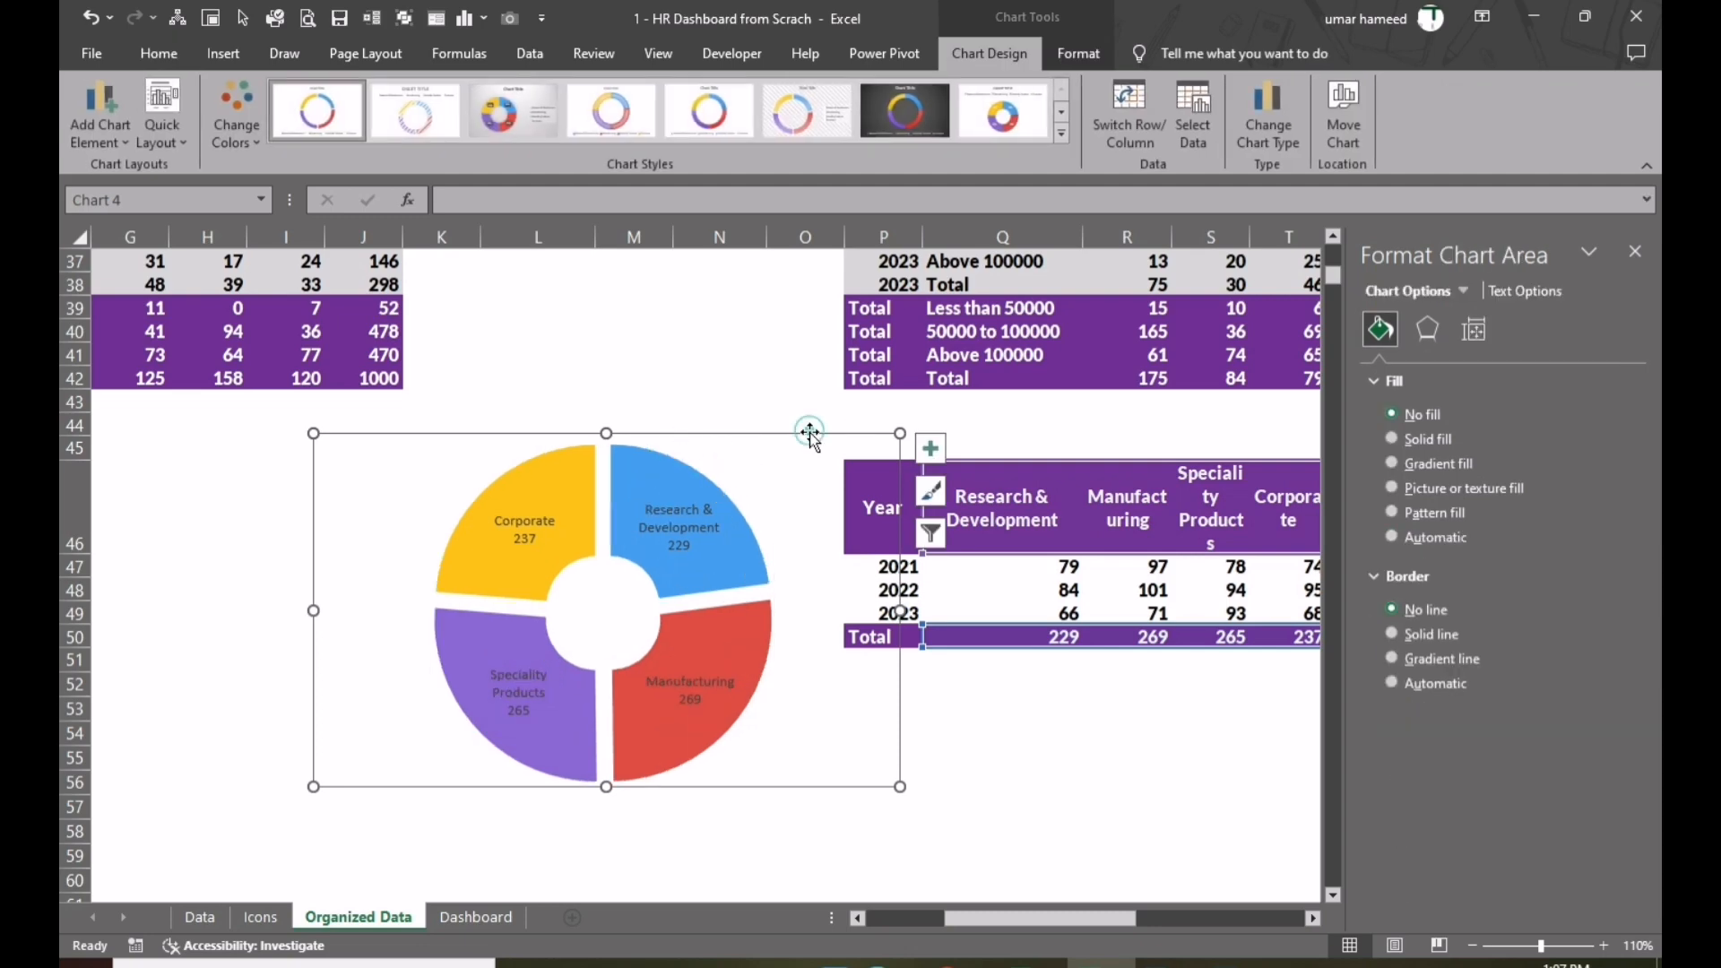
{"action": "right_click", "coordinate": [809, 432]}
{"action": "left_click", "coordinate": [834, 446]}
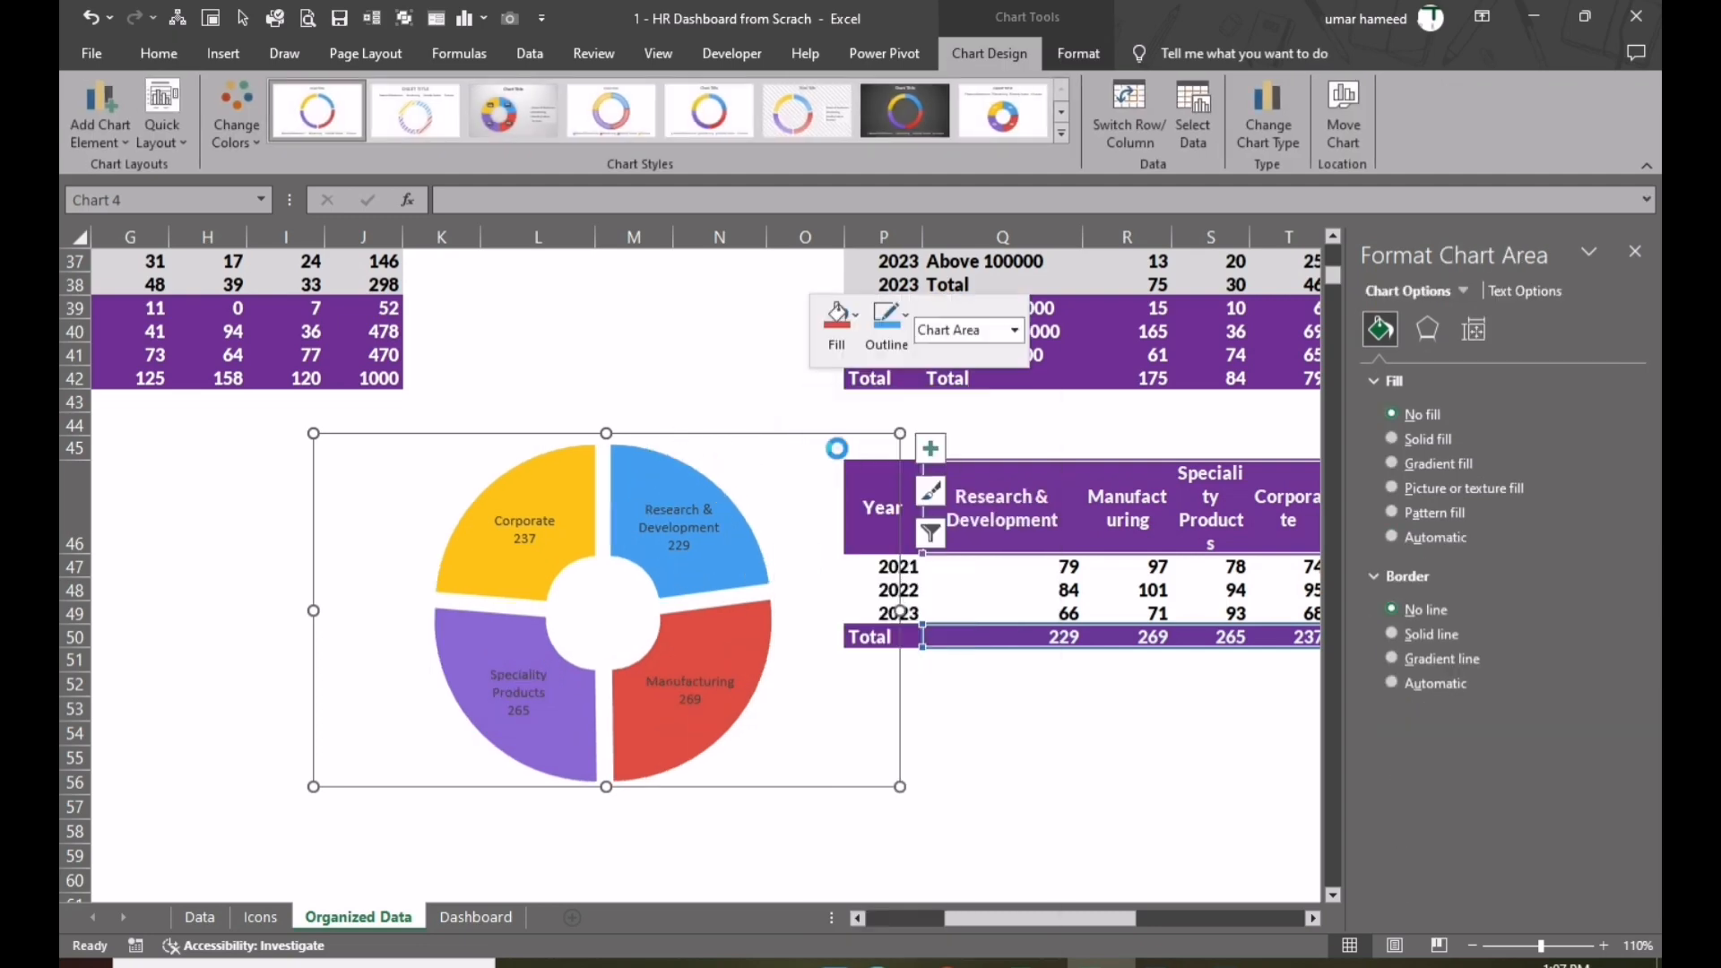
{"action": "left_click", "coordinate": [475, 917]}
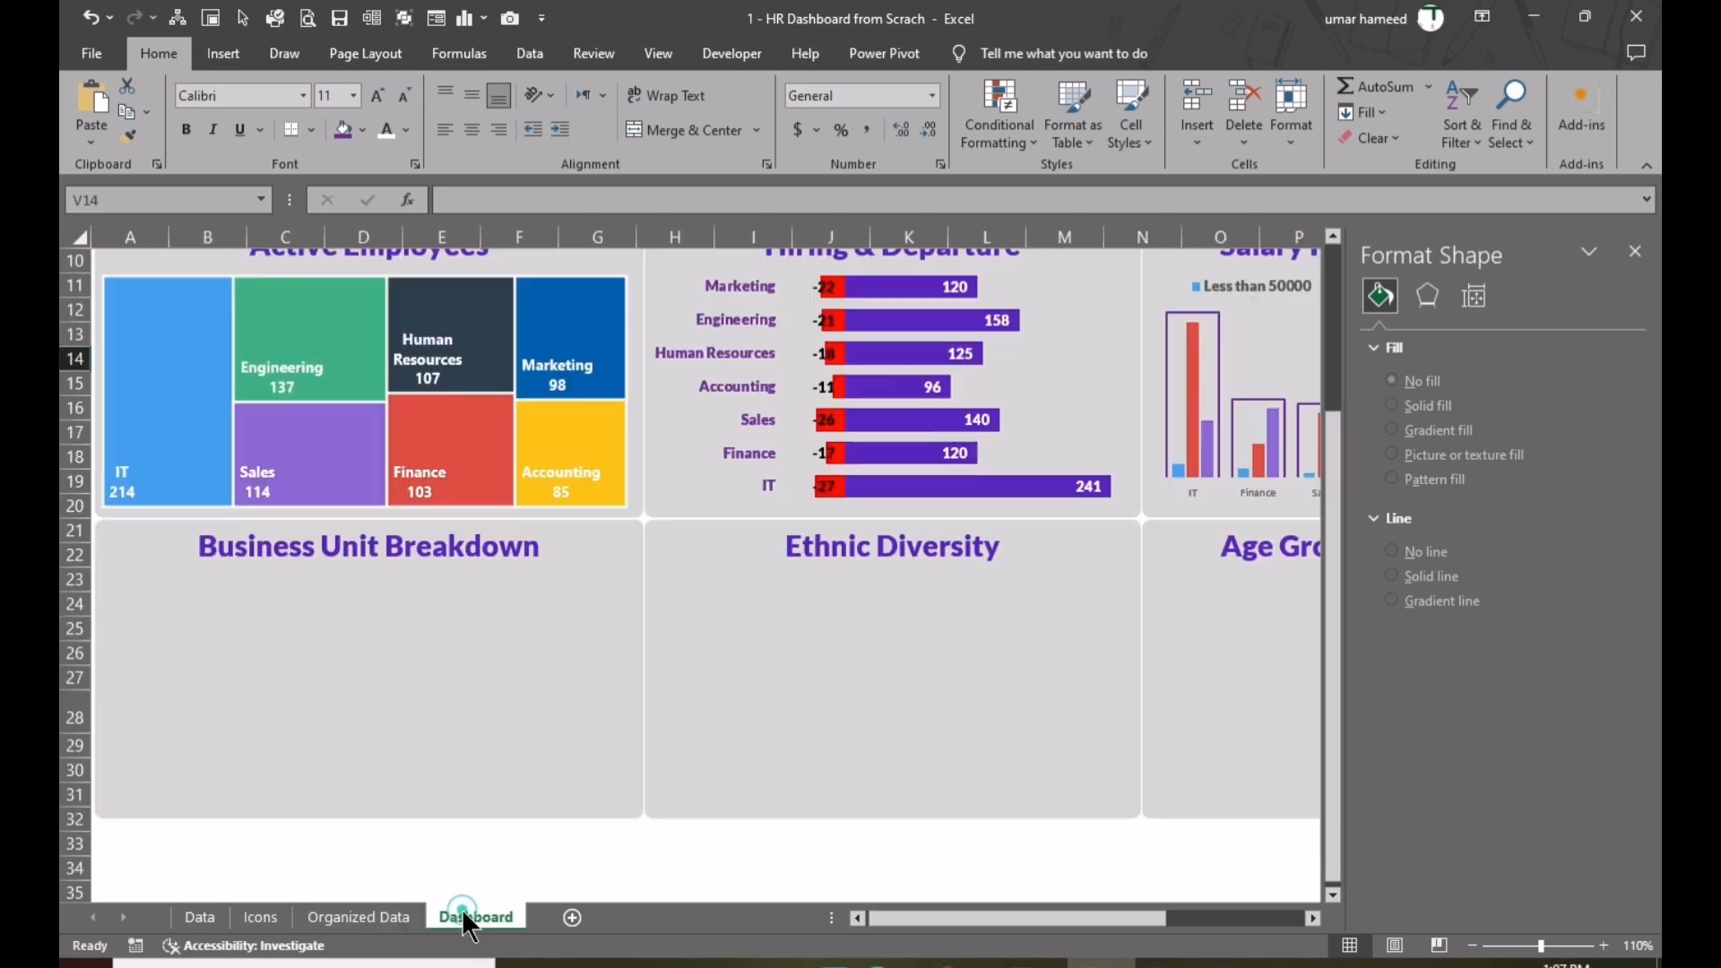
{"action": "left_click", "coordinate": [383, 703]}
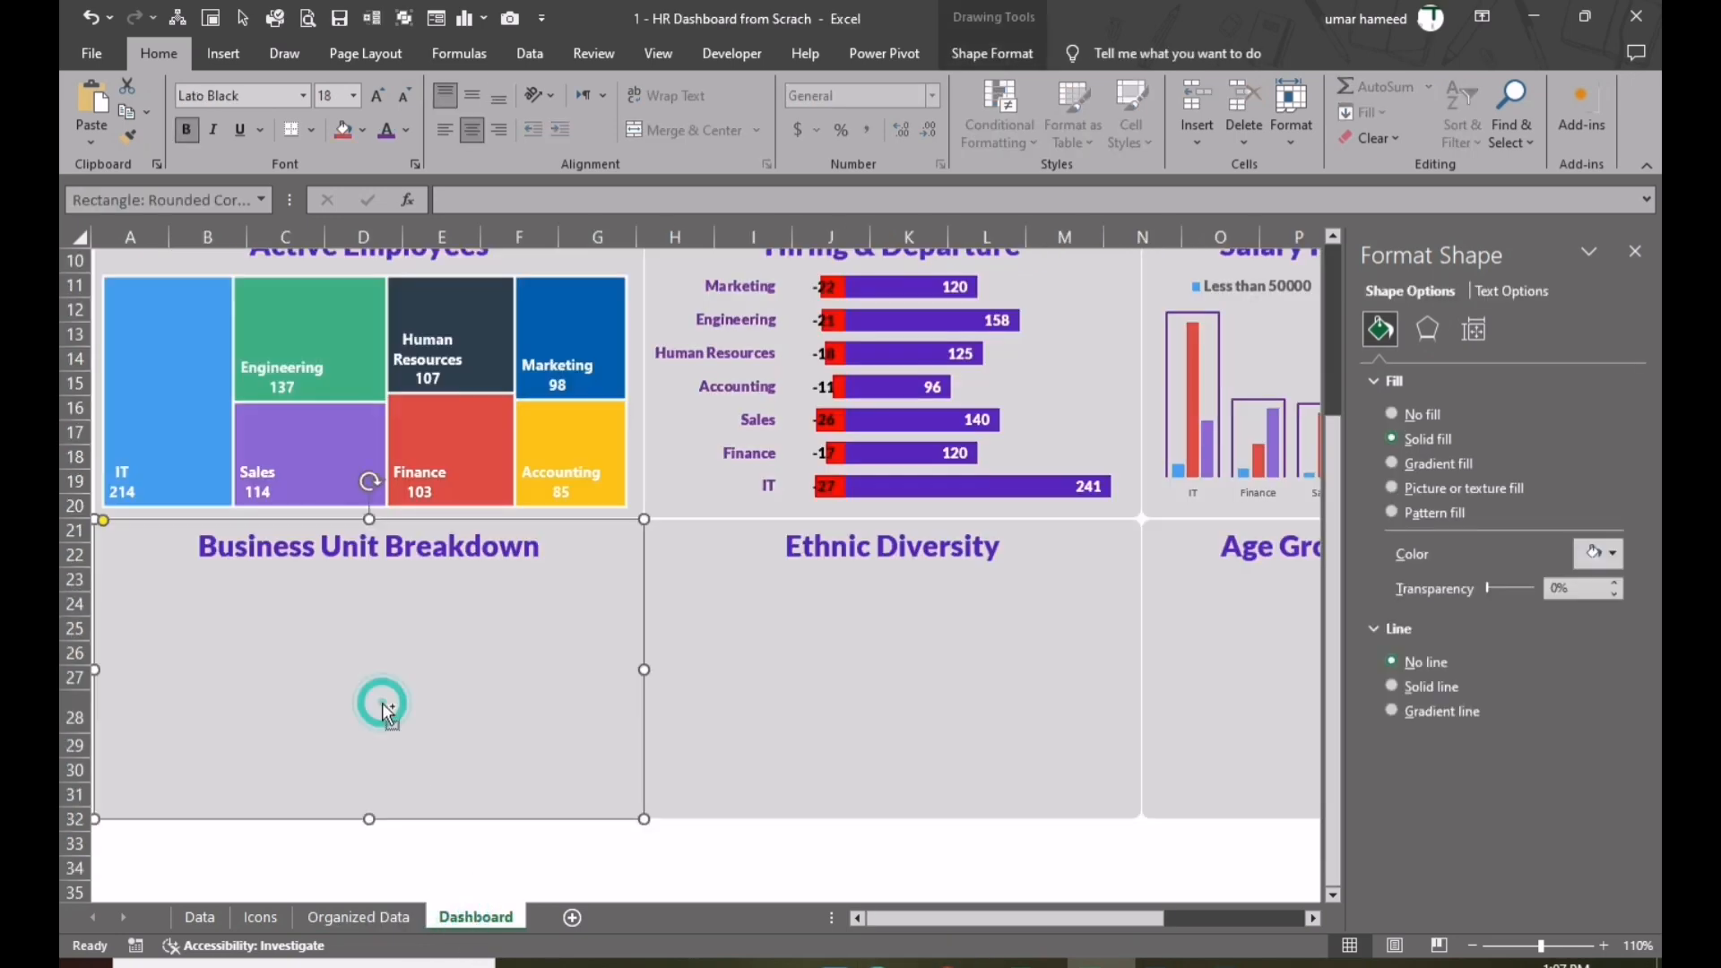
{"action": "key", "text": "ctrl+v"}
- Resize and position the pasted doughnut chart to fit inside the card beneath the Business Unit Breakdown heading
{"action": "scroll", "coordinate": [383, 707], "scroll_direction": "down", "scroll_amount": 2}
{"action": "left_click_drag", "start_coordinate": [684, 728], "coordinate": [549, 638]}
{"action": "left_click", "coordinate": [408, 462]}
{"action": "left_click_drag", "start_coordinate": [425, 399], "coordinate": [456, 419]}
{"action": "right_click", "coordinate": [425, 489]}
{"action": "left_click", "coordinate": [502, 714]}
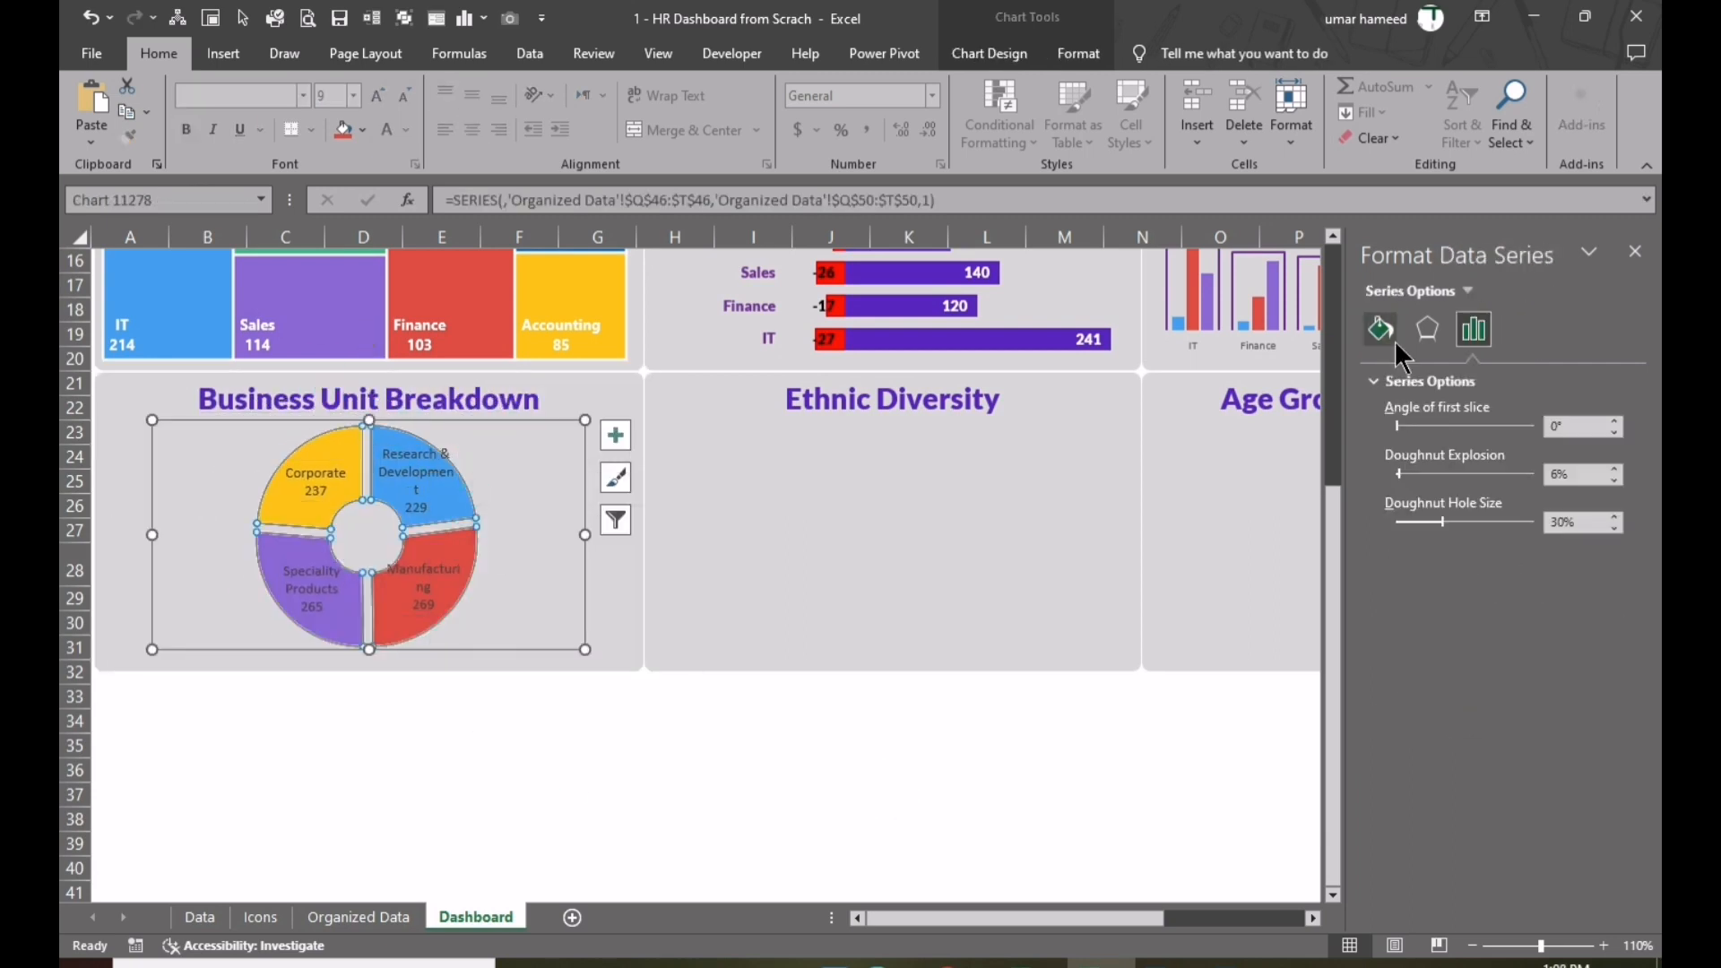
{"action": "left_click", "coordinate": [1381, 329]}
{"action": "left_click", "coordinate": [1424, 680]}
{"action": "left_click", "coordinate": [1427, 439]}
{"action": "left_click", "coordinate": [1598, 607]}
{"action": "left_click", "coordinate": [1445, 686]}
{"action": "key", "text": "ctrl+z"}
{"action": "key", "text": "ctrl+z"}
- Format the doughnut's data labels in Lato Black, and reduce the gaps between the slices and the hole size
{"action": "left_click", "coordinate": [316, 475]}
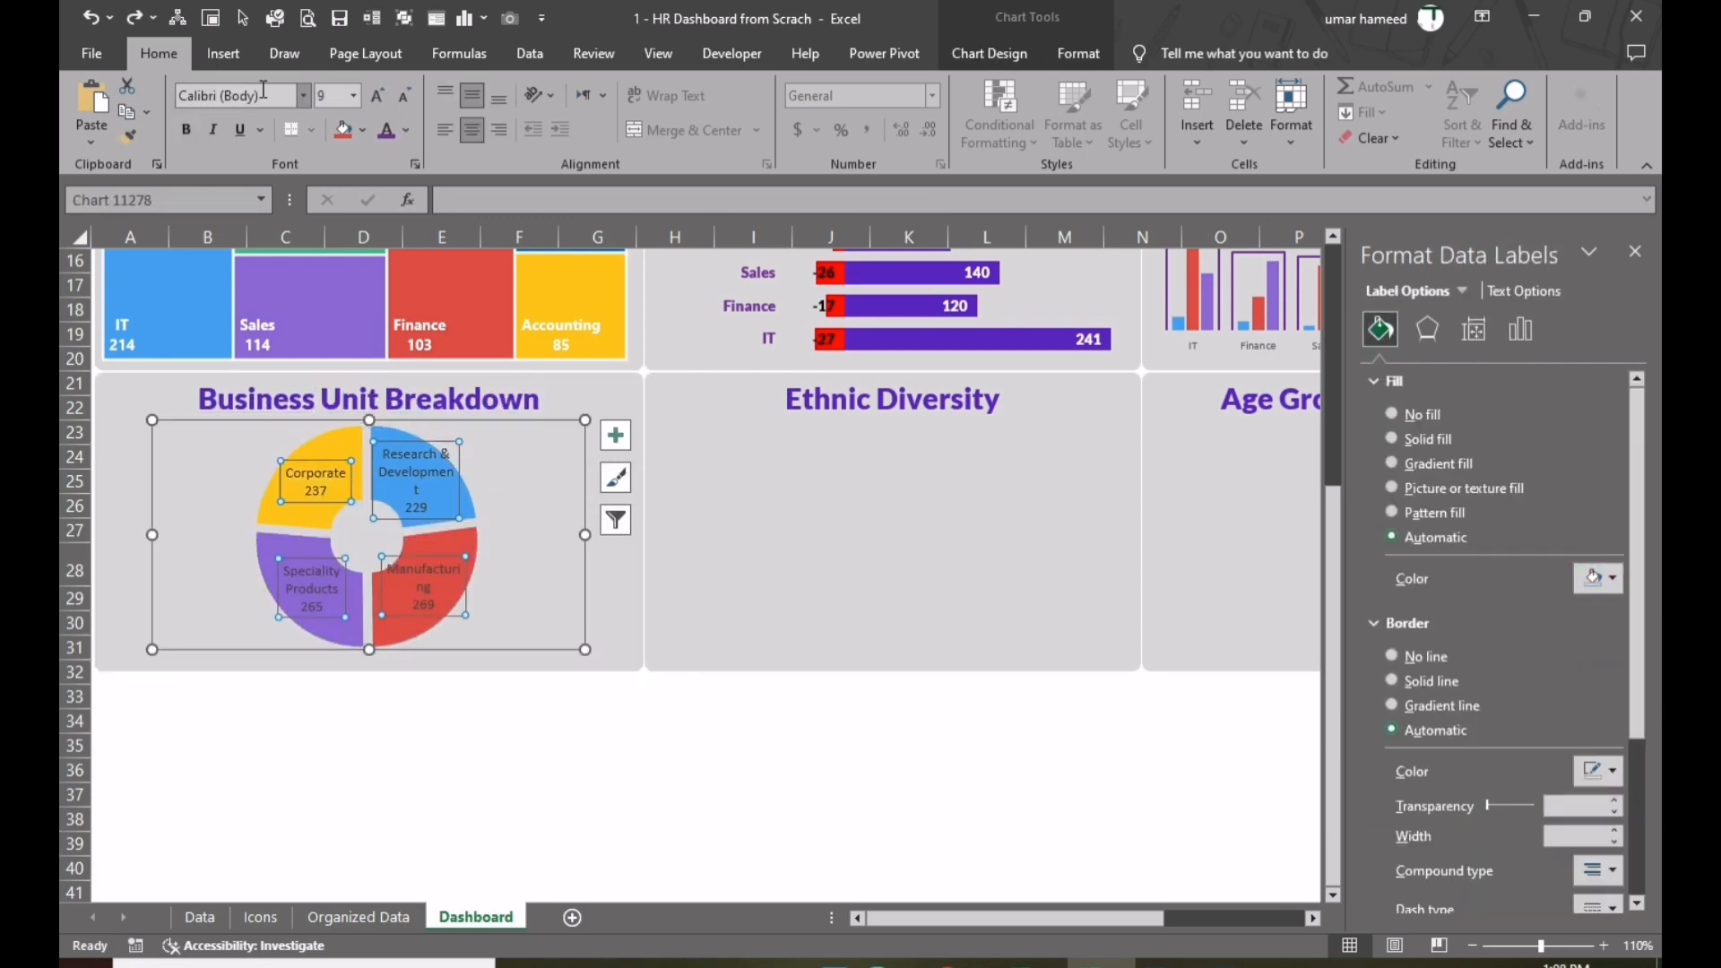
{"action": "key", "text": "ctrl+b"}
{"action": "left_click", "coordinate": [470, 502]}
{"action": "left_click_drag", "start_coordinate": [1399, 473], "coordinate": [1408, 521]}
{"action": "left_click", "coordinate": [753, 745]}
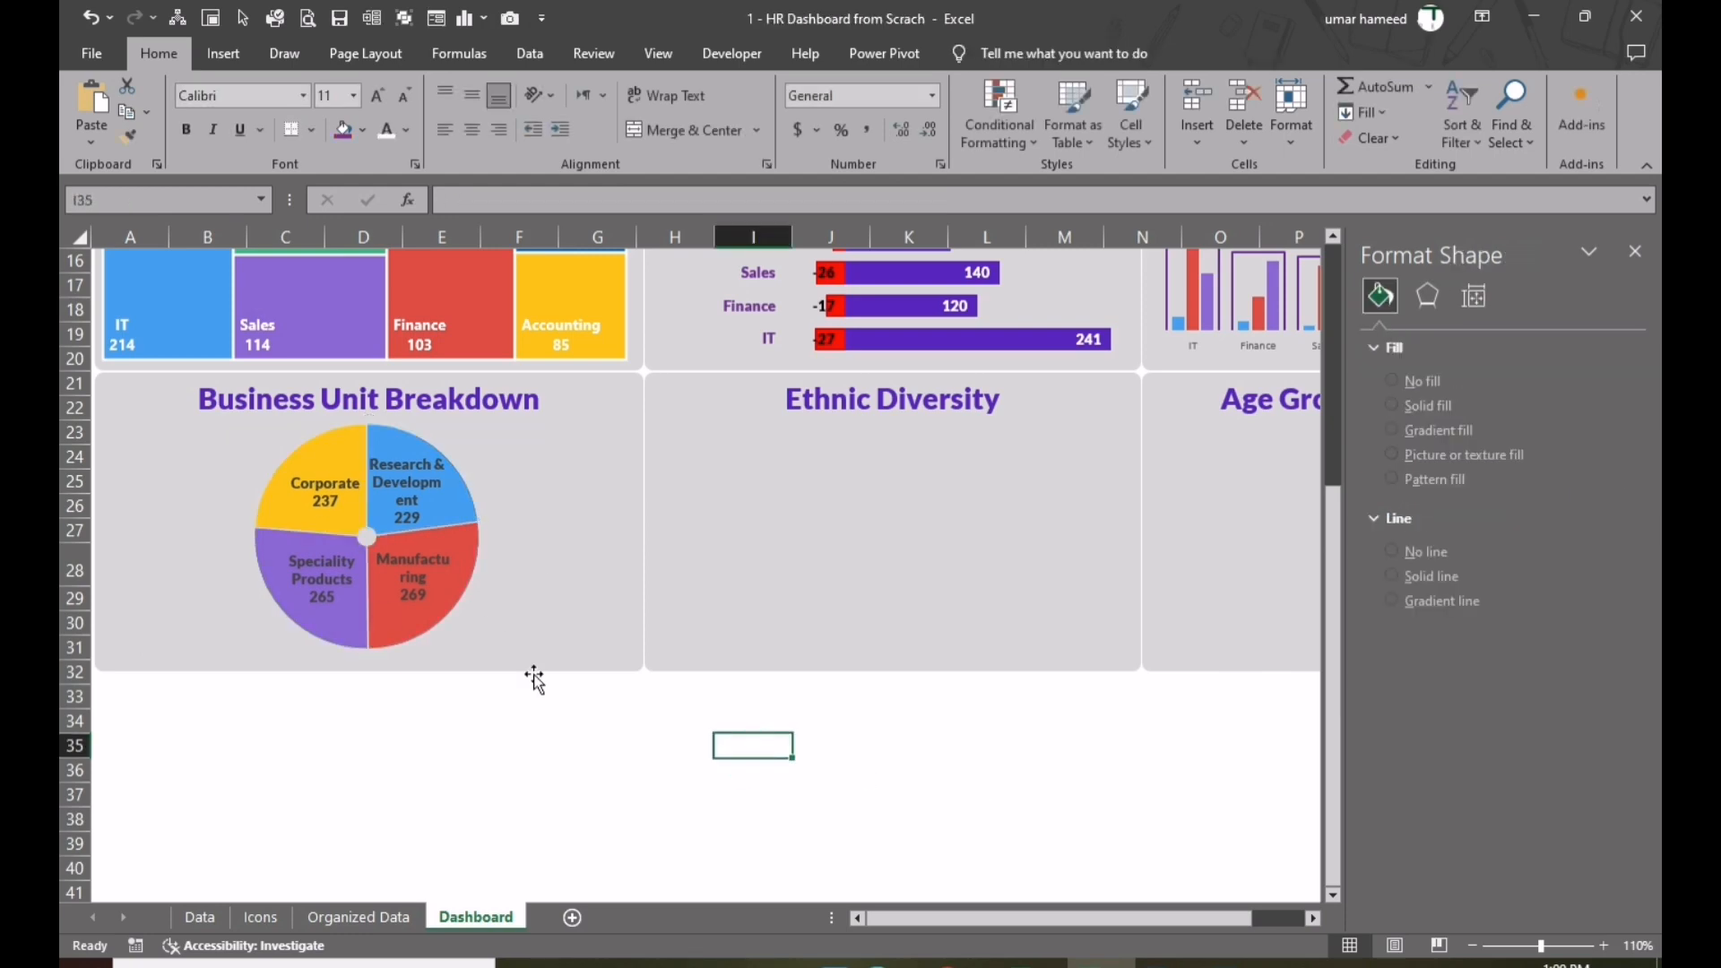
- Show percentages instead of values in the Business Unit Breakdown chart's data labels, keeping the font size at 9
{"action": "left_click", "coordinate": [421, 583]}
{"action": "left_click", "coordinate": [403, 95]}
{"action": "left_click", "coordinate": [1403, 542]}
{"action": "left_click", "coordinate": [1403, 514]}
{"action": "left_click", "coordinate": [377, 95]}
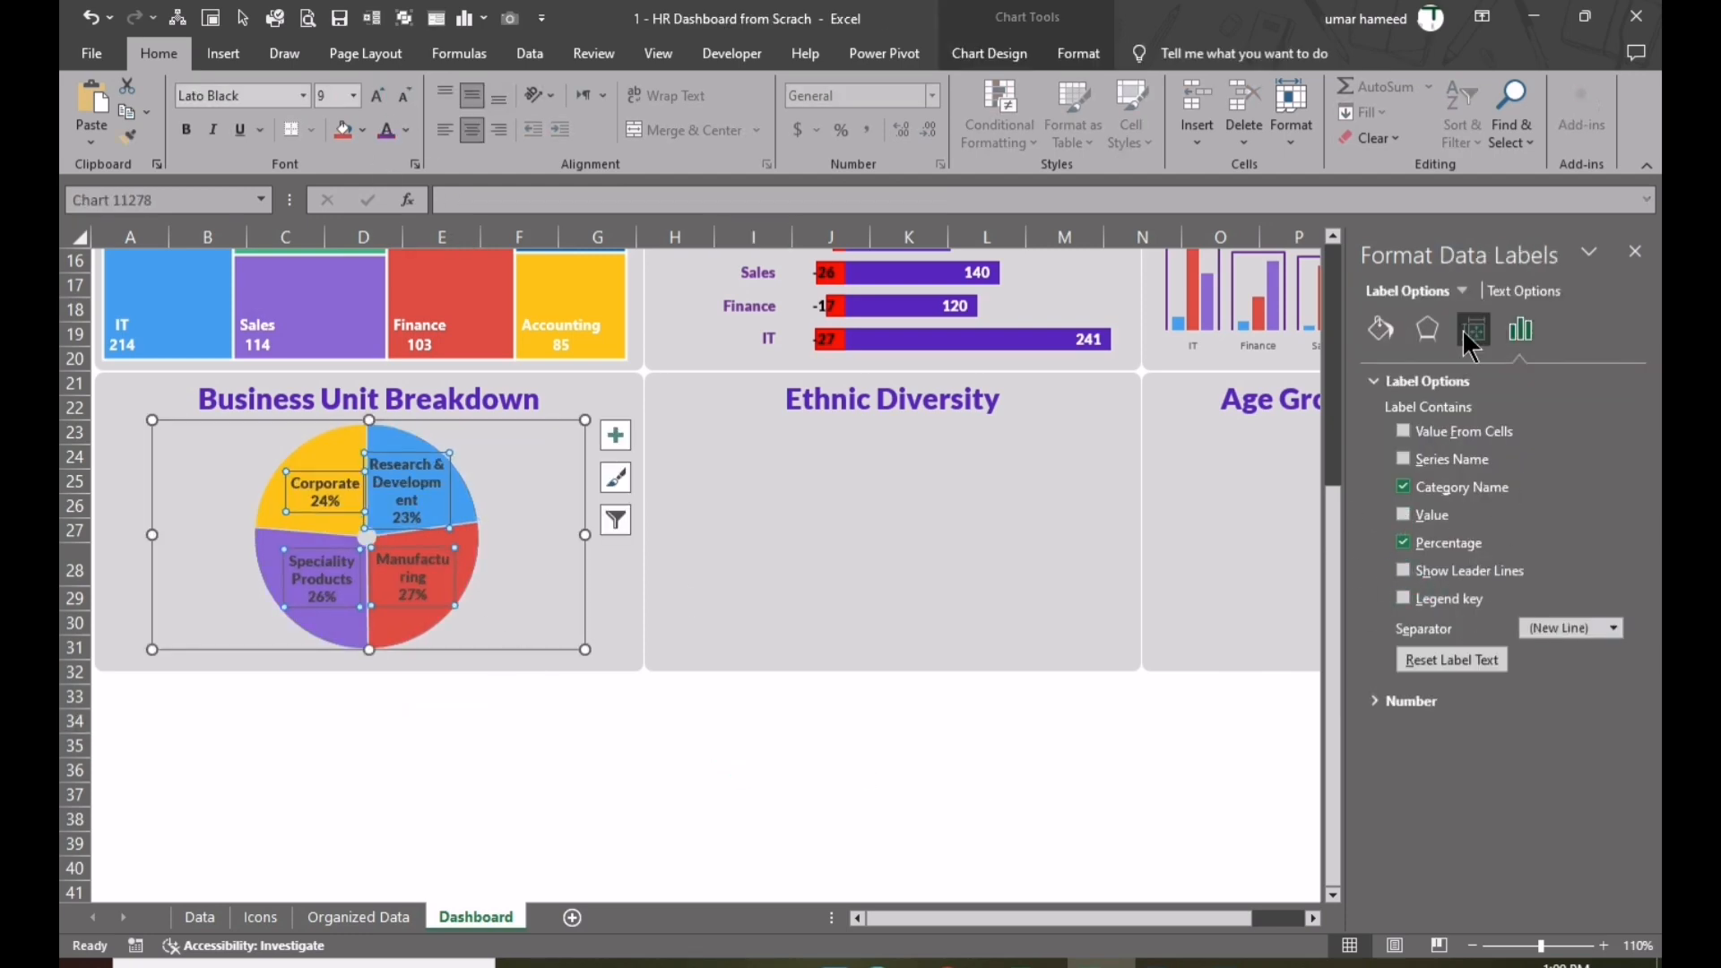
{"action": "left_click", "coordinate": [1472, 330]}
{"action": "left_click", "coordinate": [1520, 329]}
{"action": "left_click", "coordinate": [1477, 333]}
{"action": "scroll", "coordinate": [1479, 699], "scroll_direction": "down", "scroll_amount": 3}
{"action": "left_click", "coordinate": [1068, 869]}
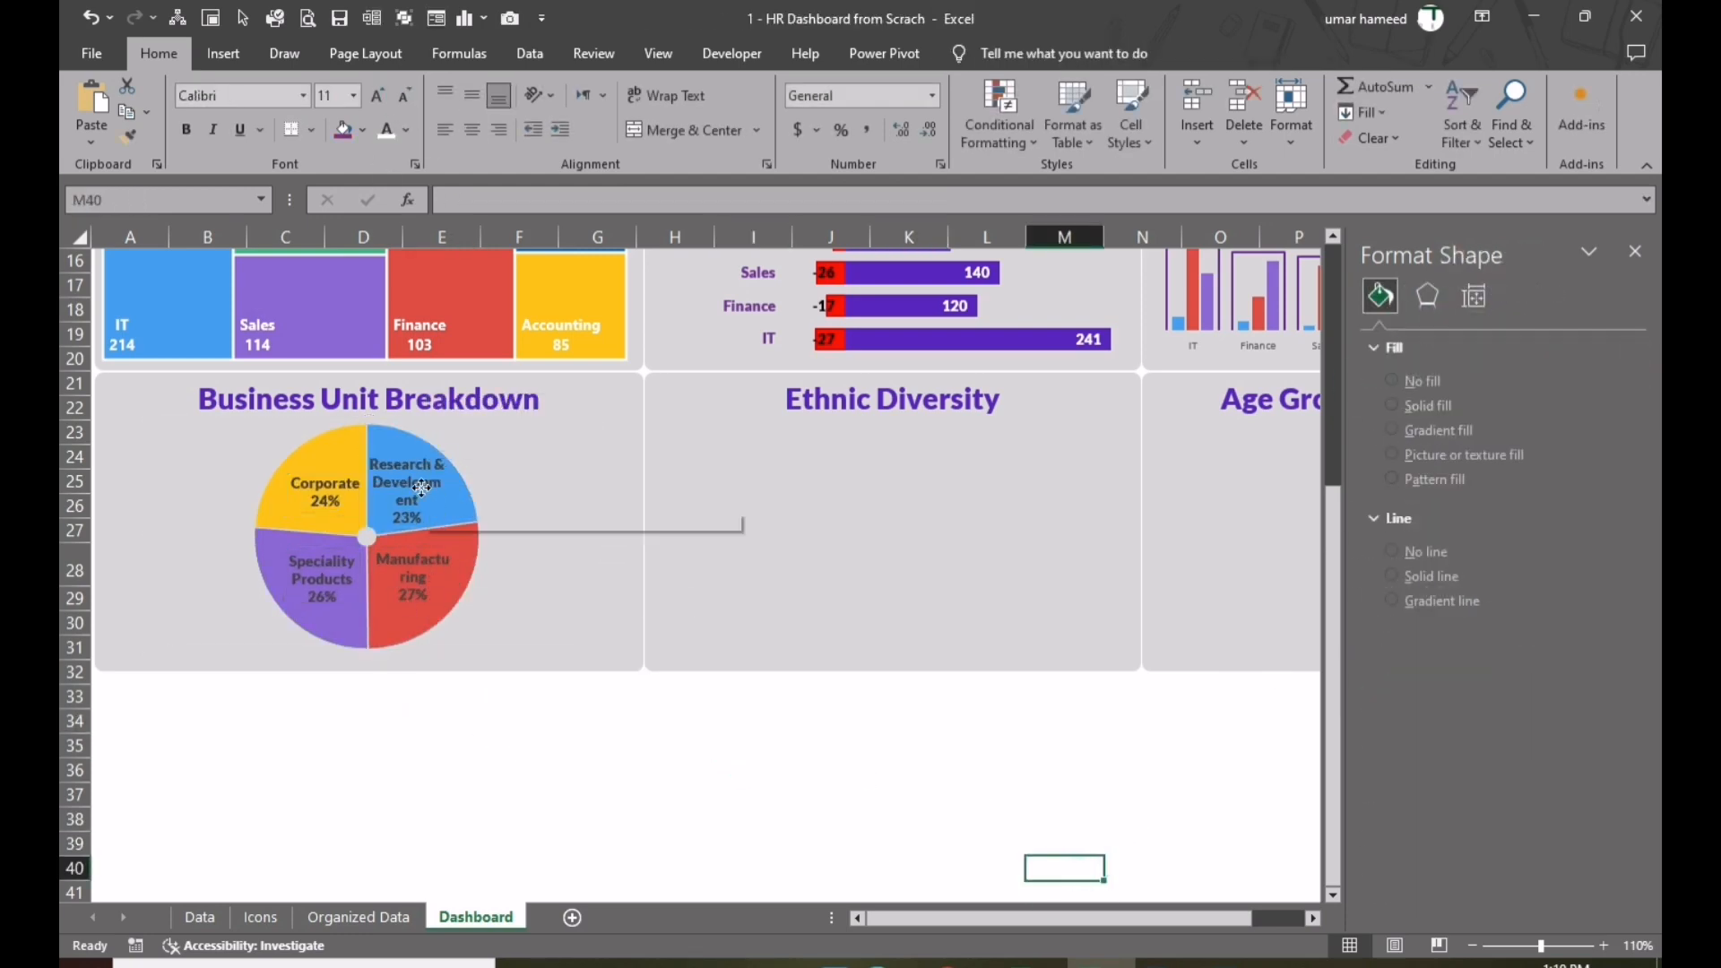
{"action": "left_click", "coordinate": [439, 554]}
{"action": "left_click", "coordinate": [570, 748]}
{"action": "scroll", "coordinate": [776, 812], "scroll_direction": "up", "scroll_amount": 1}
{"action": "scroll", "coordinate": [891, 764], "scroll_direction": "up", "scroll_amount": 3}
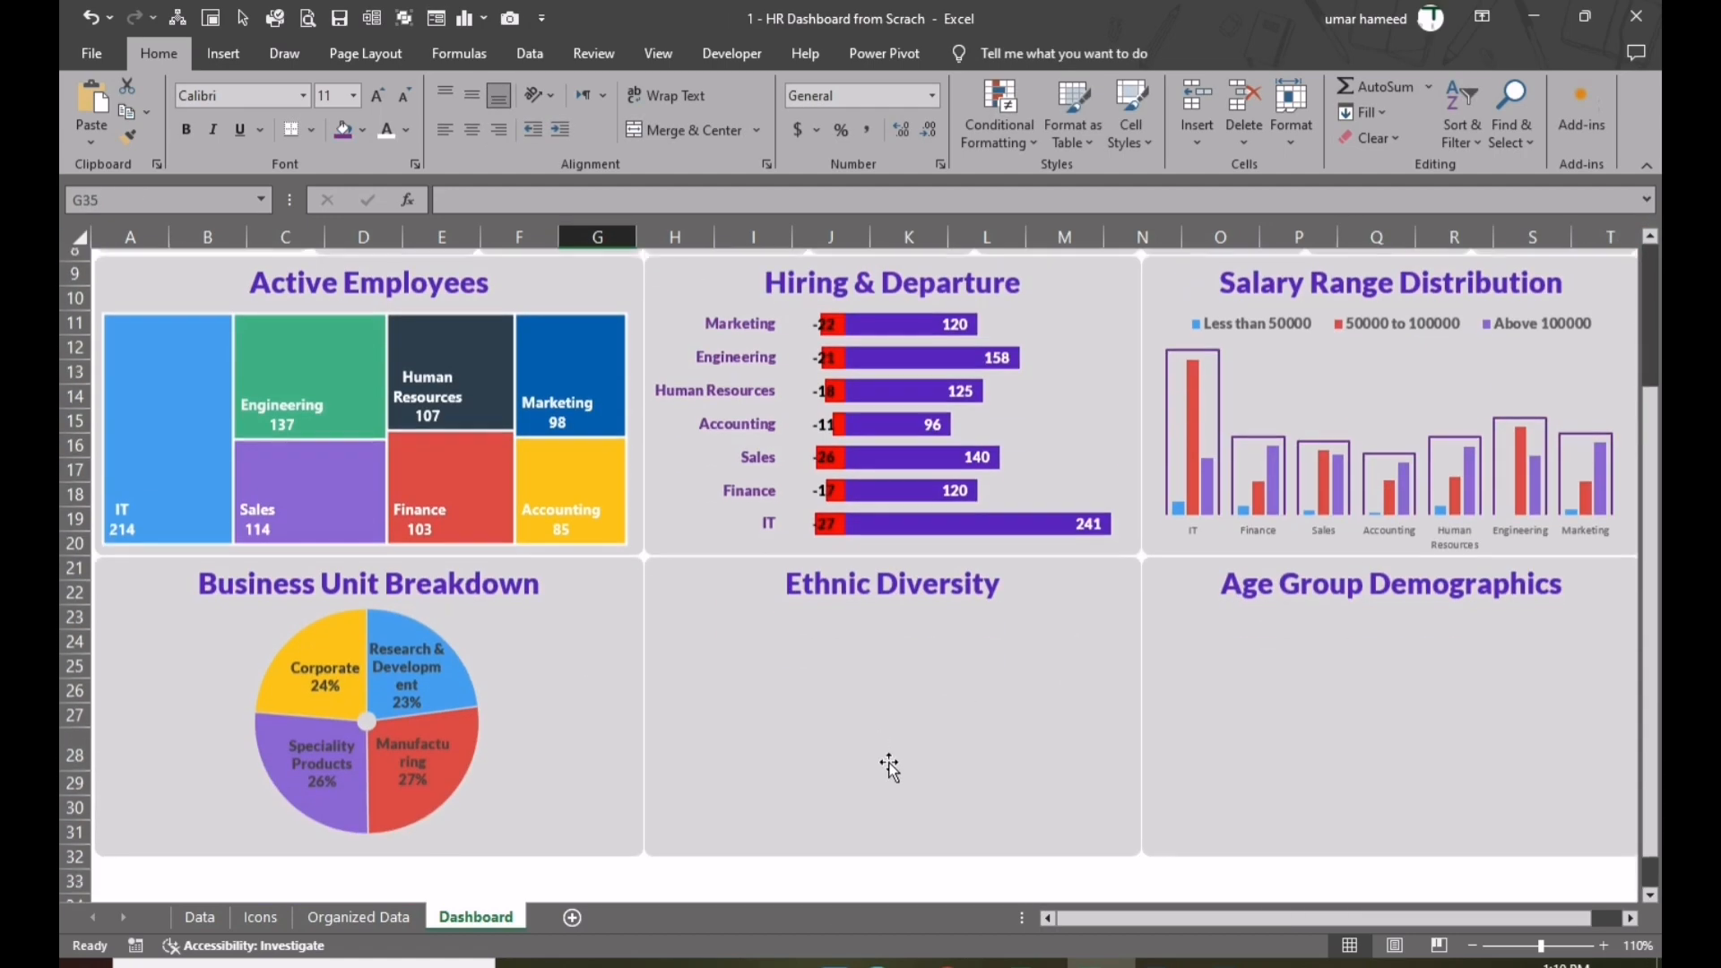
- Copy all entries of the Ethnicity column on the Data sheet, from G2 to the last row
{"action": "left_click", "coordinate": [200, 916]}
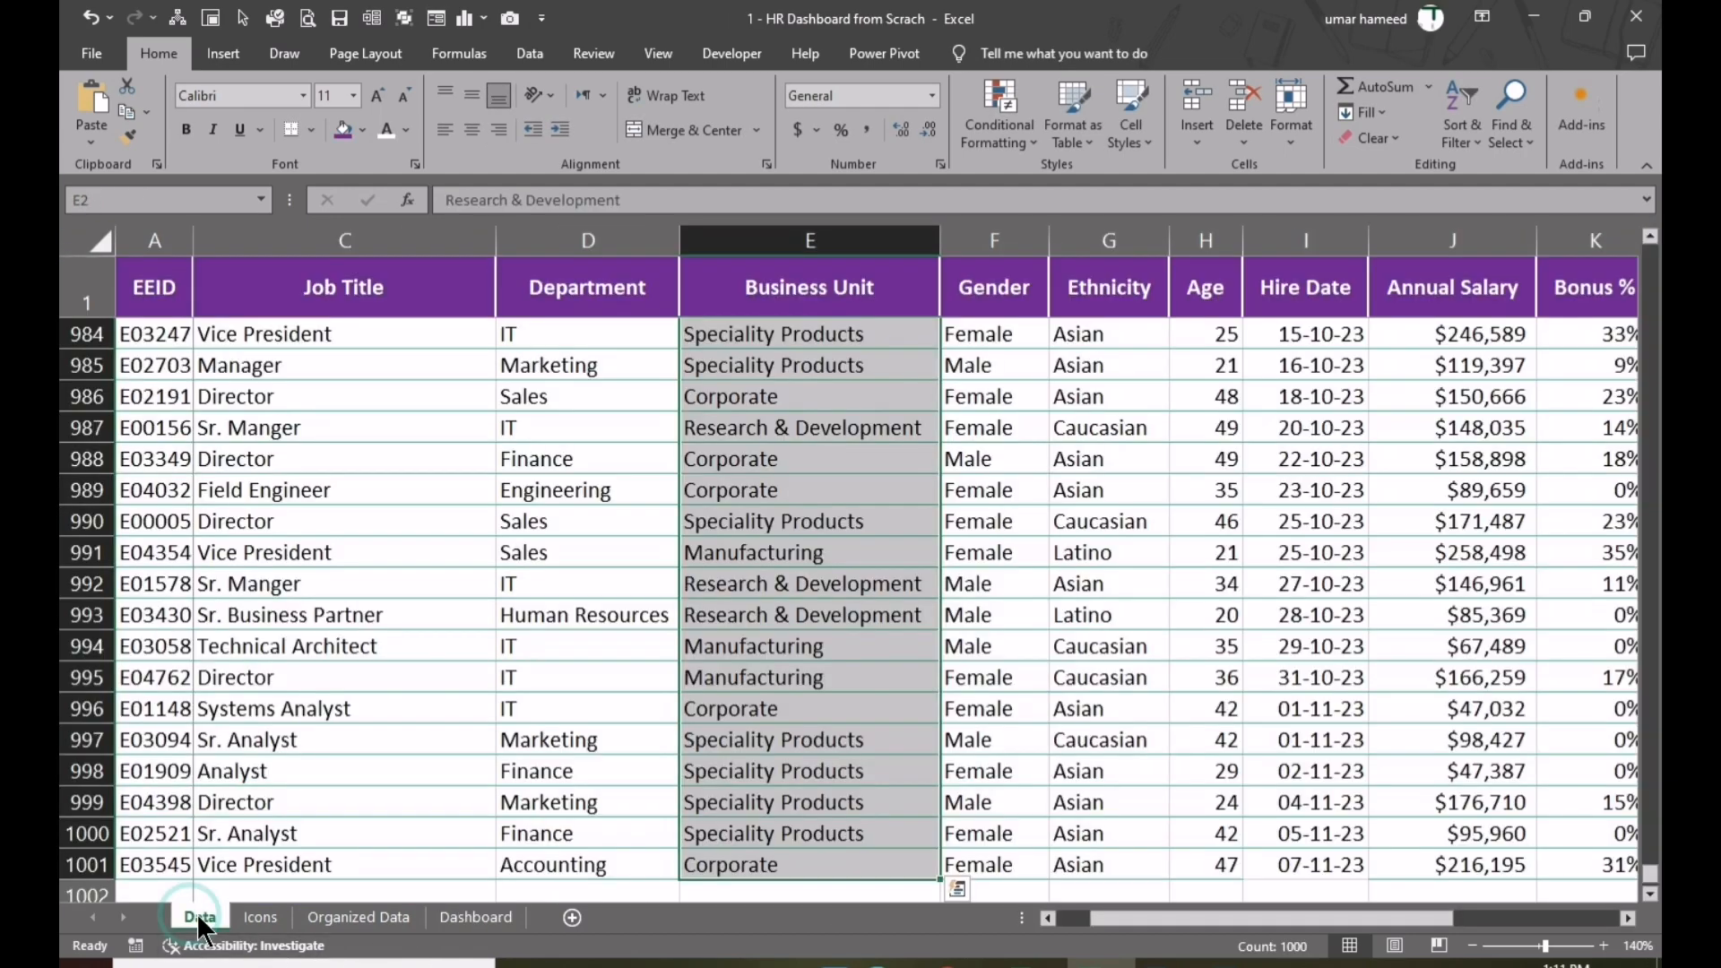
{"action": "left_click", "coordinate": [1112, 240]}
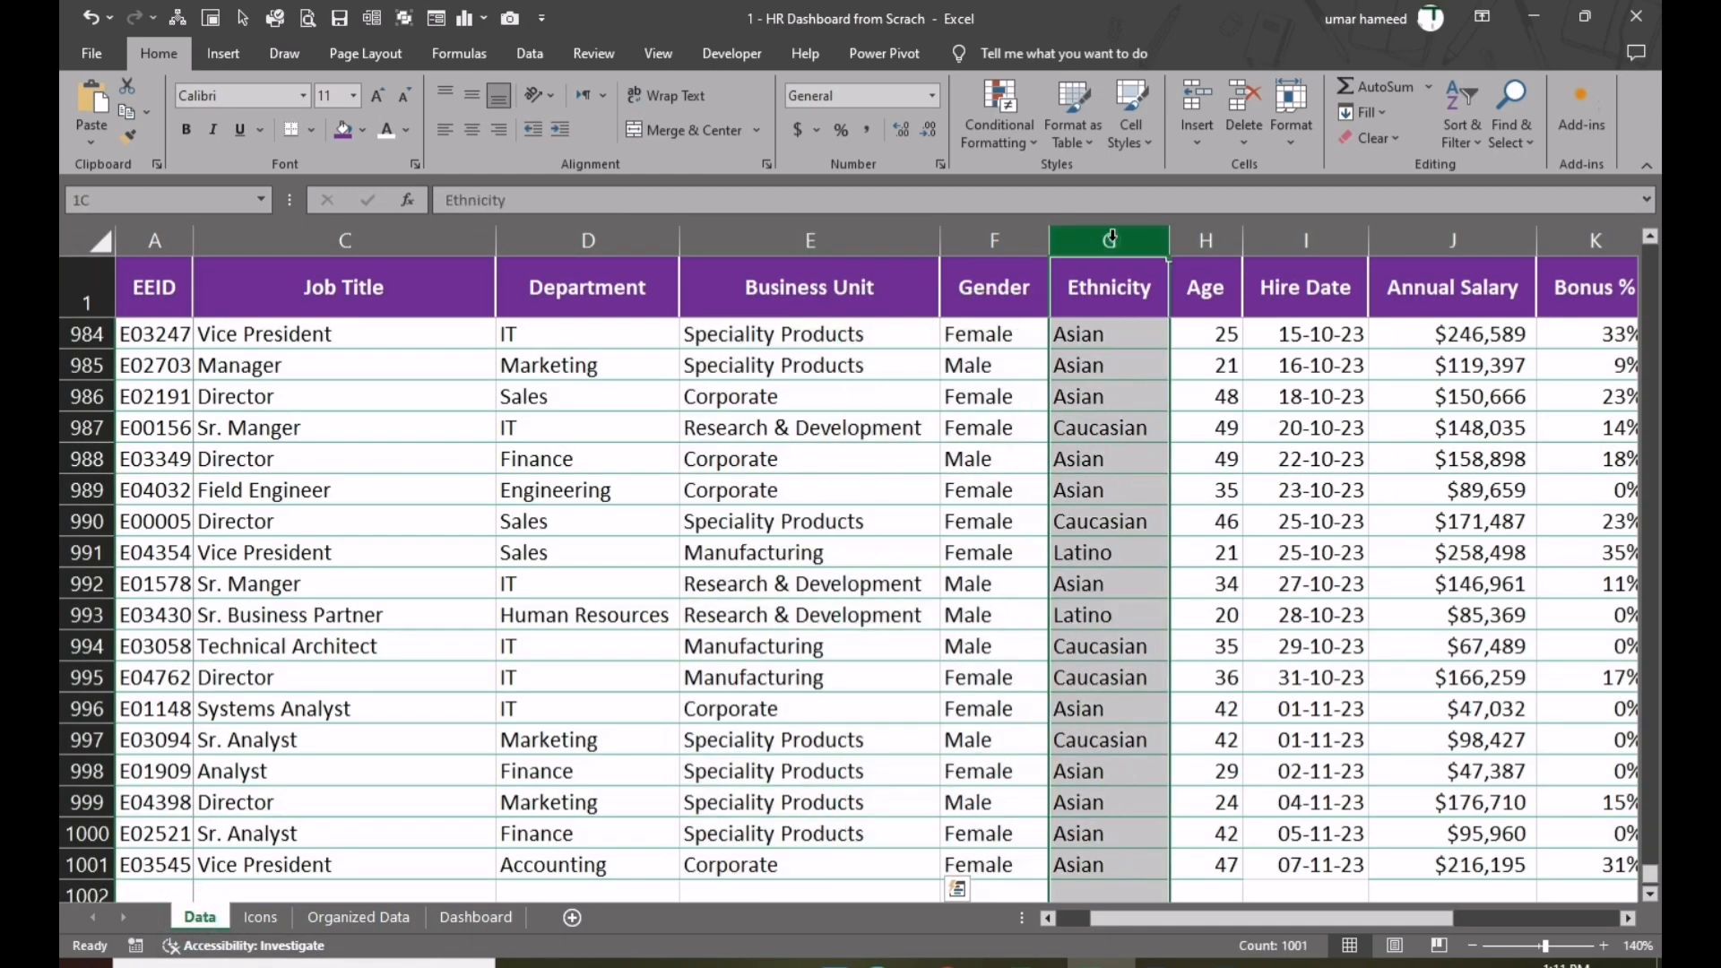
{"action": "key", "text": "Down"}
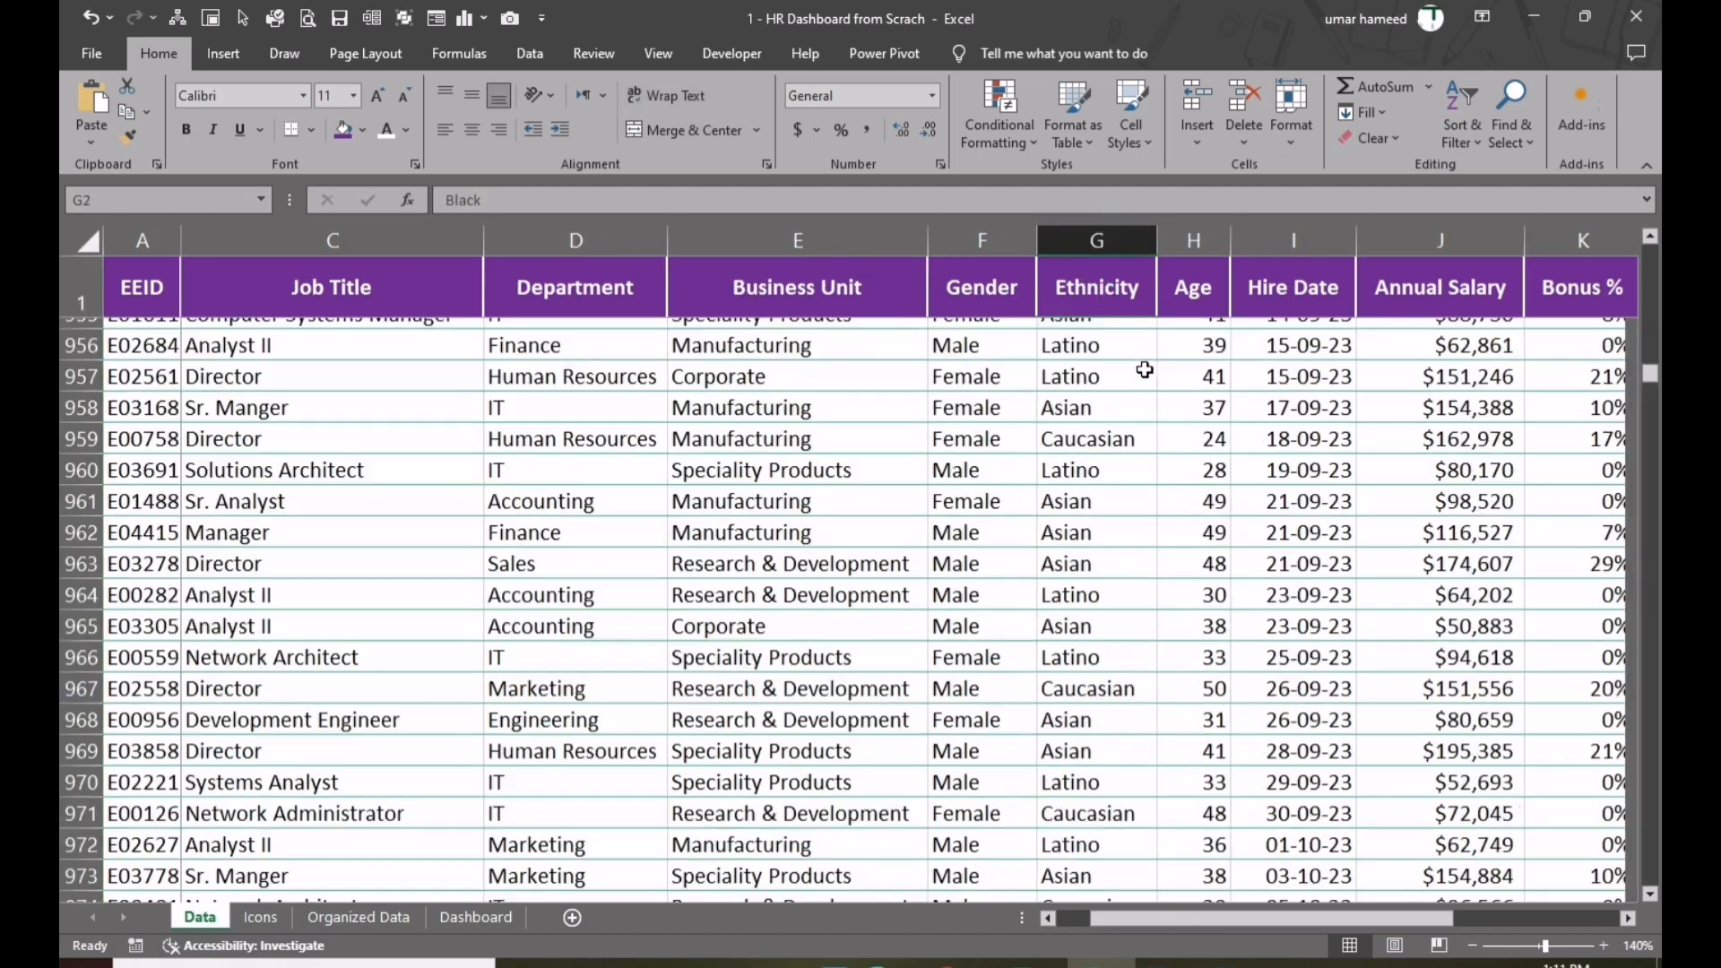
{"action": "key", "text": "ctrl+shift+Down"}
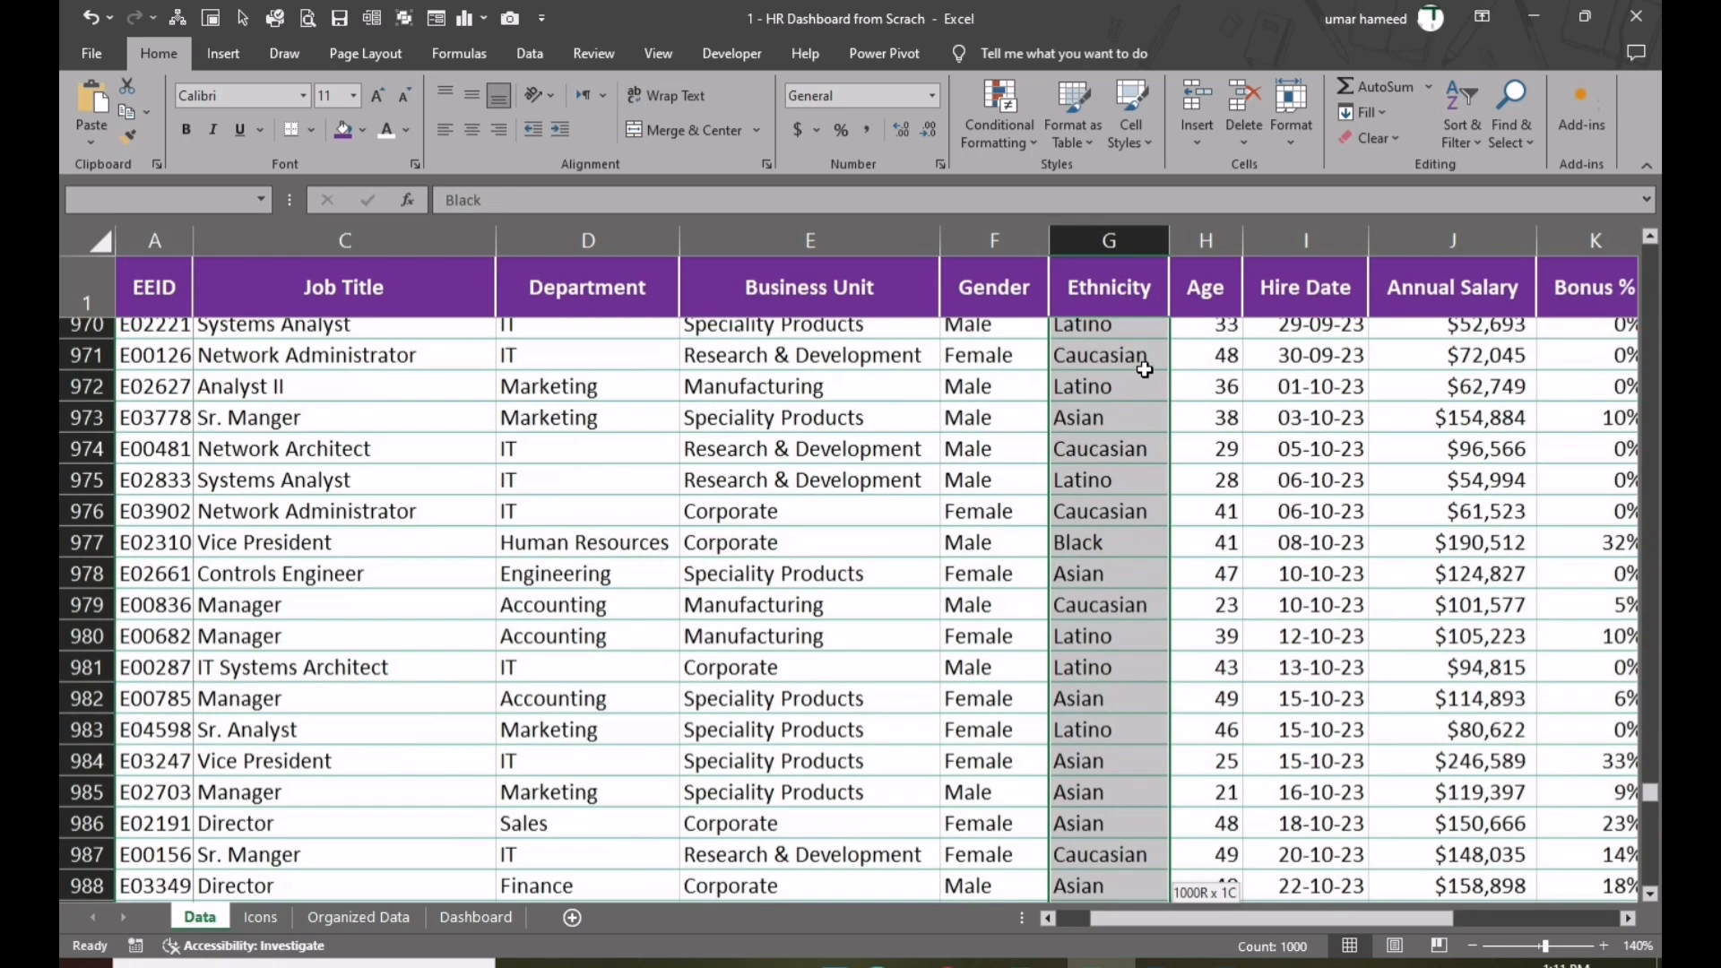
{"action": "key", "text": "ctrl+c"}
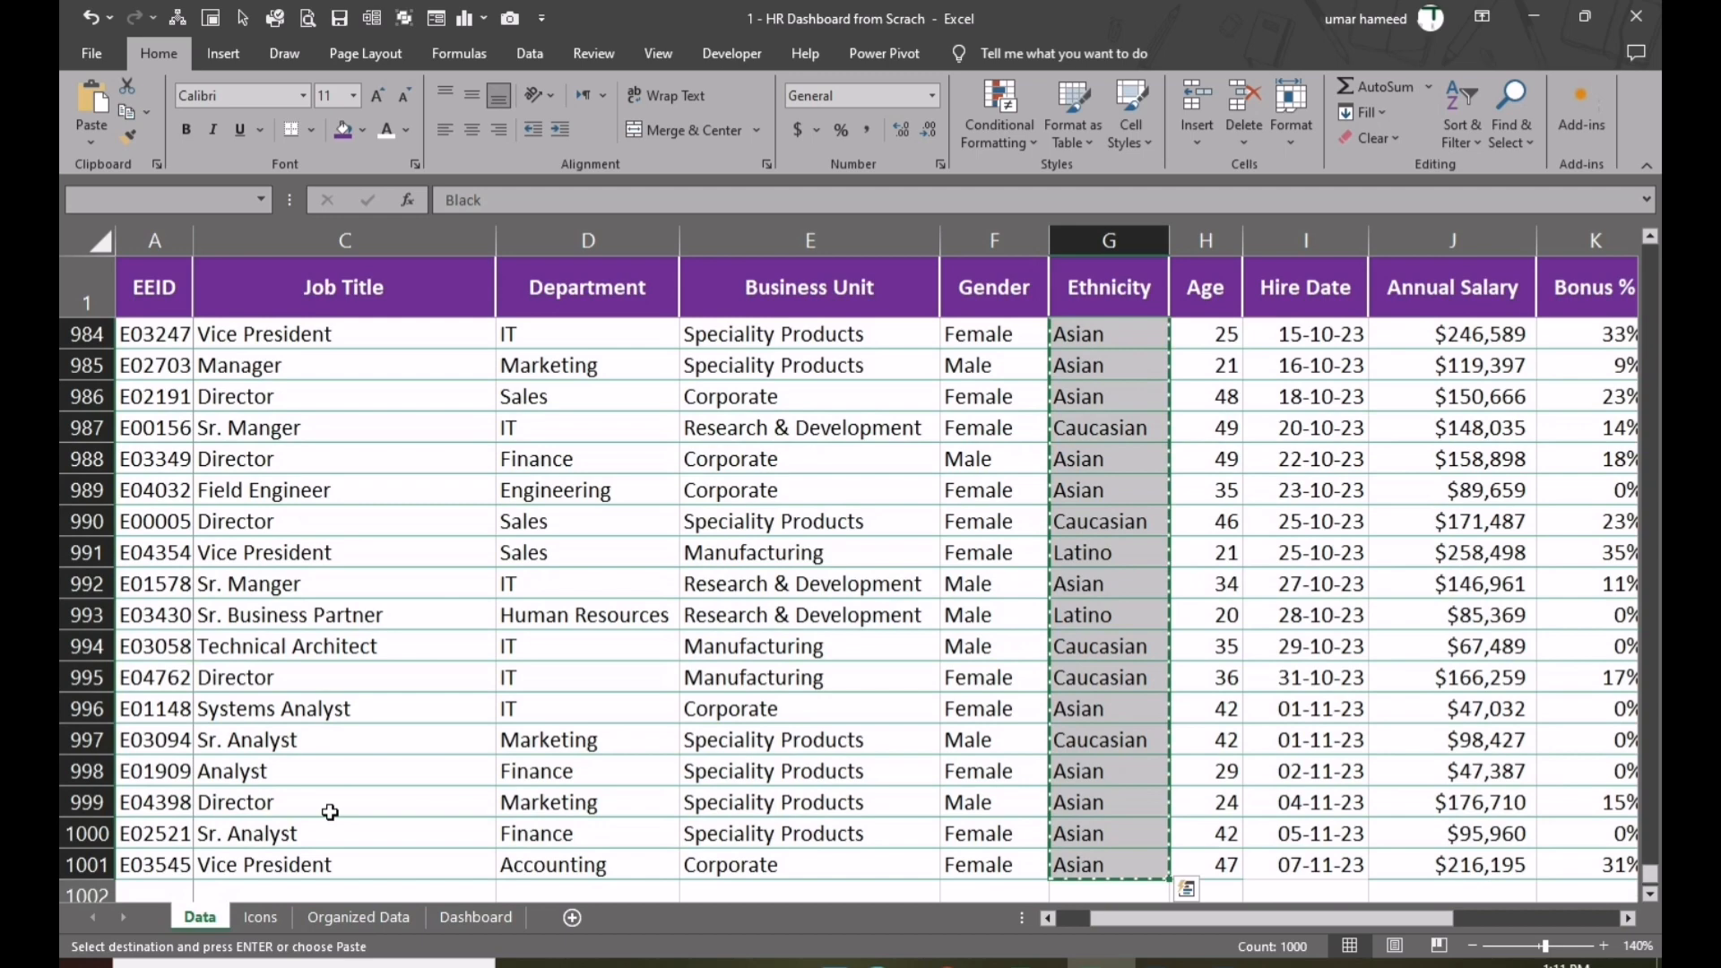
- Paste the copied ethnicities as values only on the Organized Data sheet, starting at A64
{"action": "left_click", "coordinate": [358, 916]}
{"action": "left_click_drag", "start_coordinate": [1305, 910], "coordinate": [1202, 914]}
{"action": "scroll", "coordinate": [357, 827], "scroll_direction": "down", "scroll_amount": 2}
{"action": "scroll", "coordinate": [357, 827], "scroll_direction": "down", "scroll_amount": 2}
{"action": "left_click", "coordinate": [134, 626]}
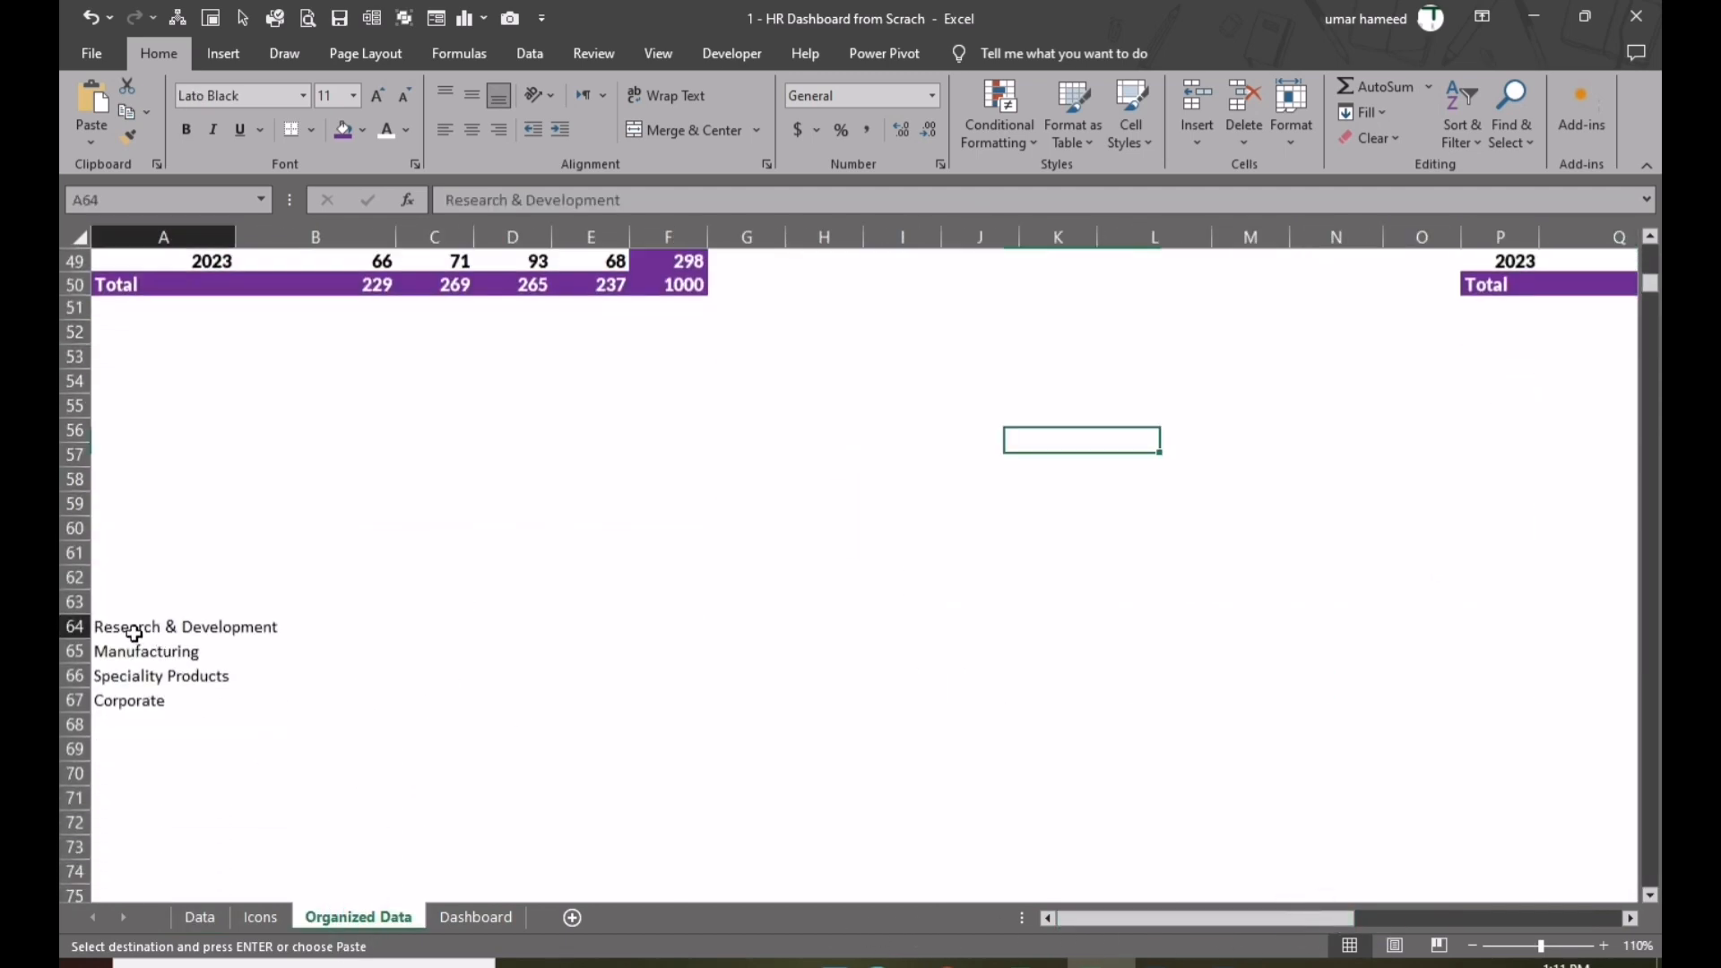
{"action": "key", "text": "ctrl+alt+v"}
{"action": "key", "text": "v"}
{"action": "key", "text": "Return"}
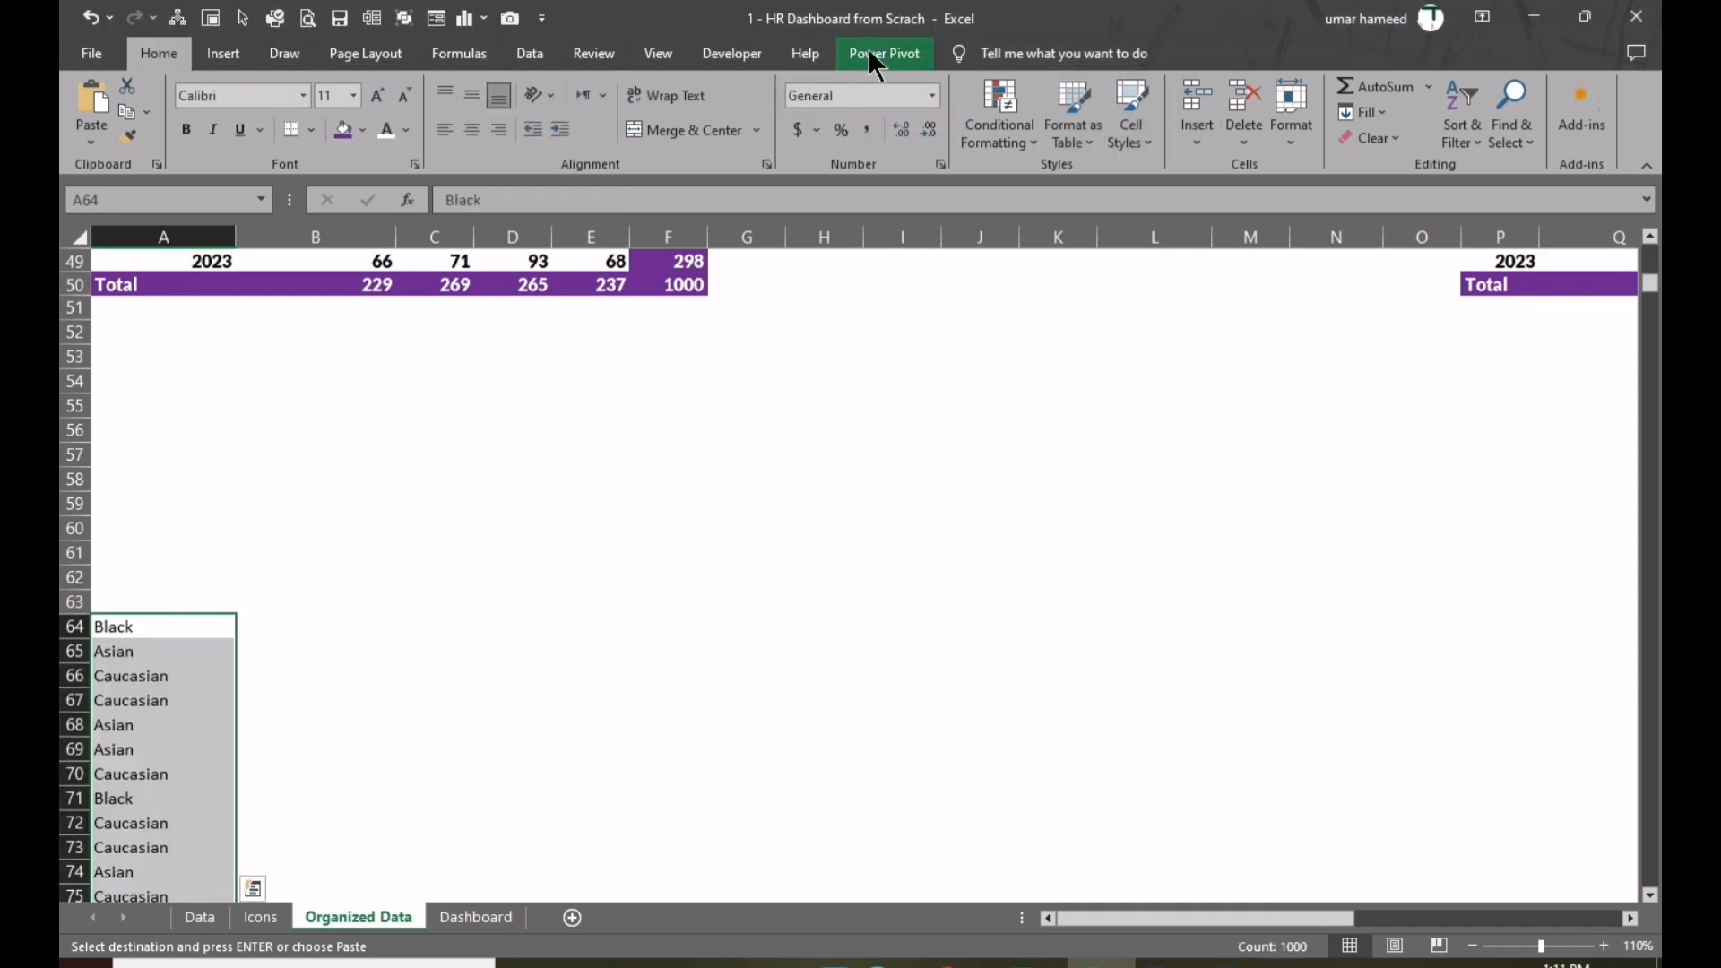
- Remove the duplicates from the pasted ethnicity list in column A and copy the remaining entries in A64:A67
{"action": "left_click", "coordinate": [529, 59]}
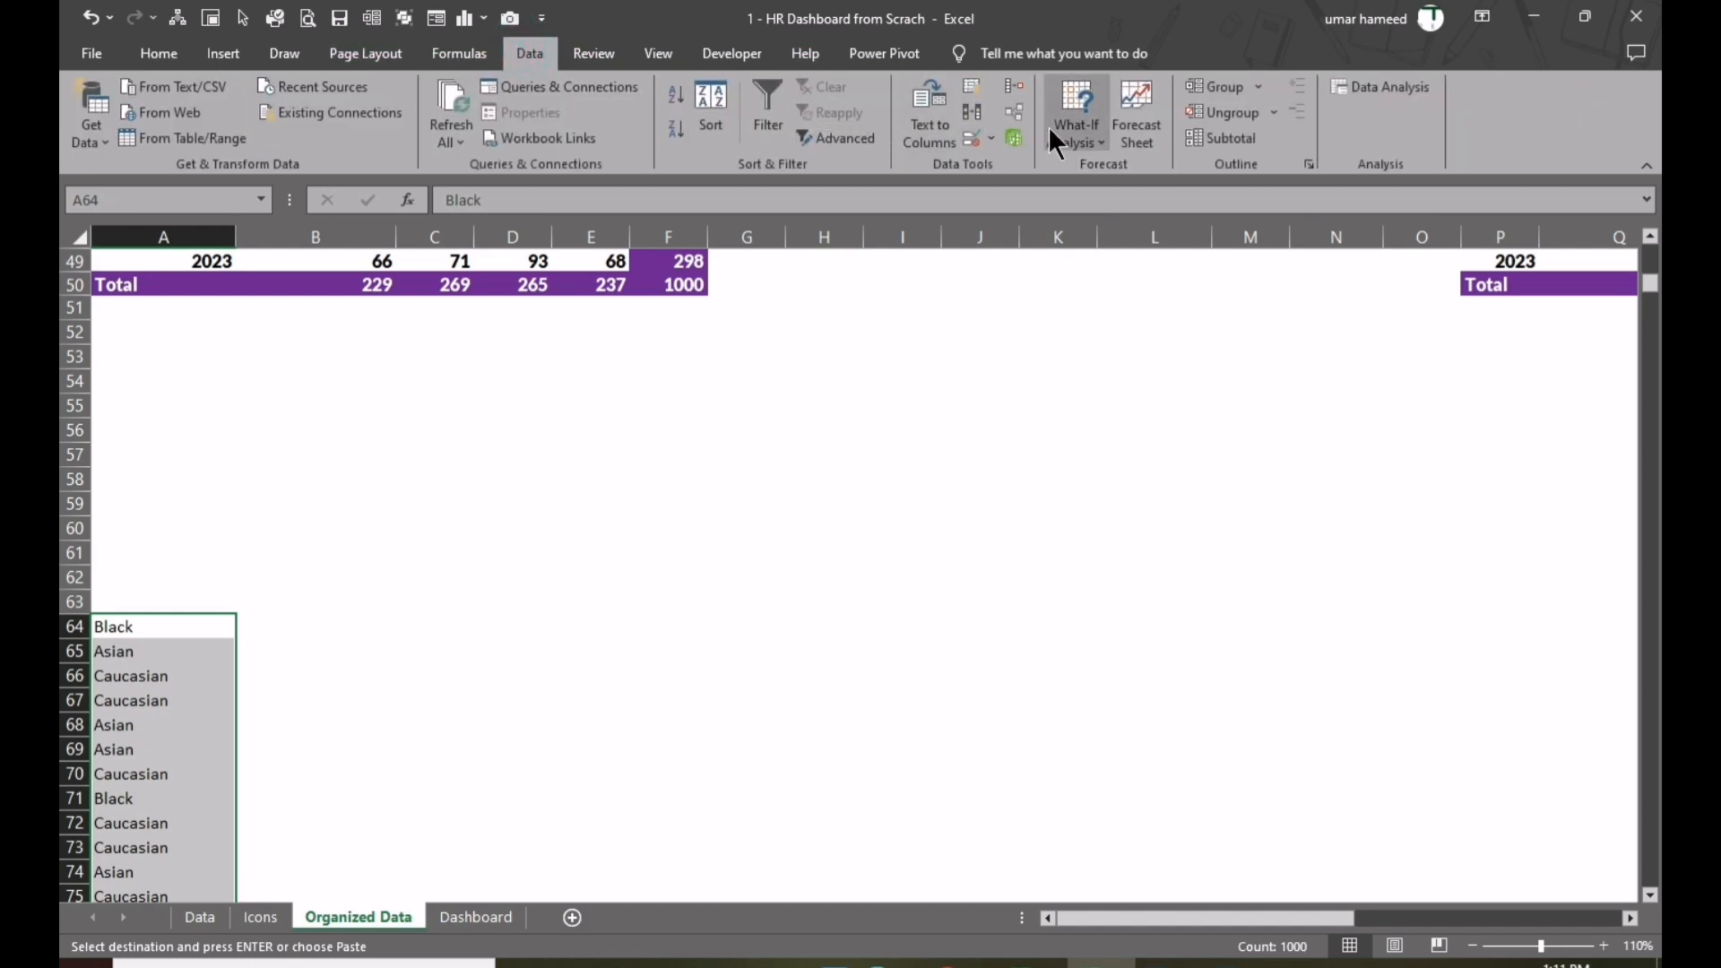
{"action": "left_click", "coordinate": [979, 111]}
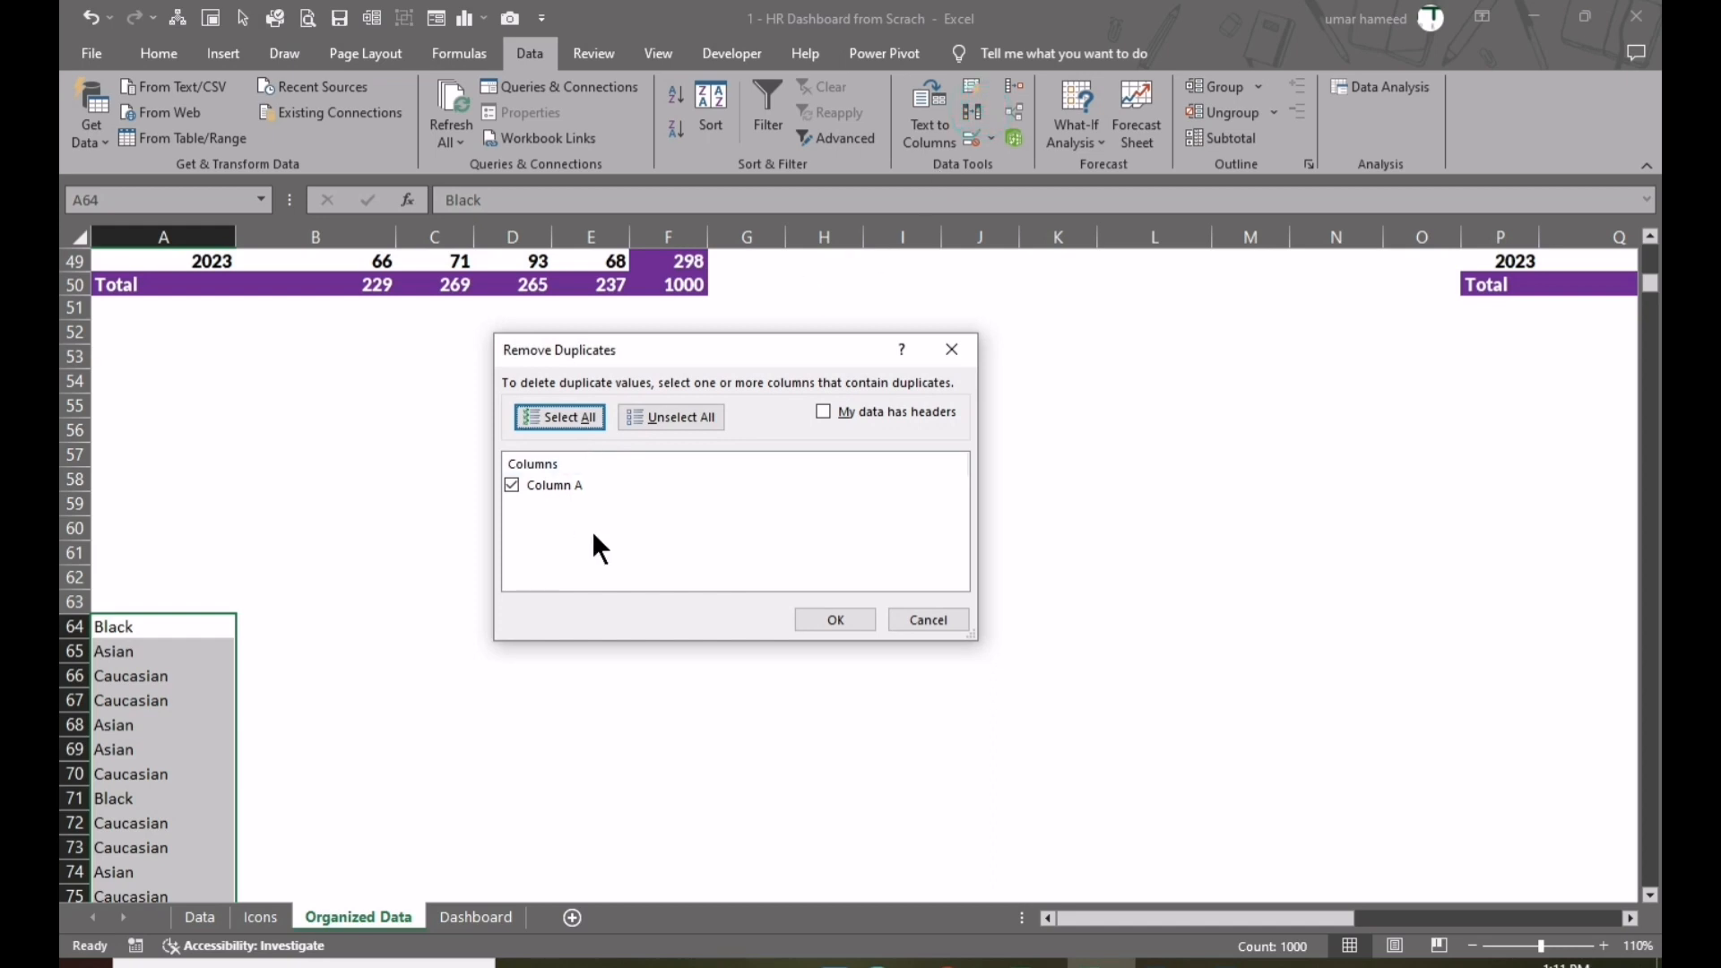
{"action": "left_click", "coordinate": [853, 618]}
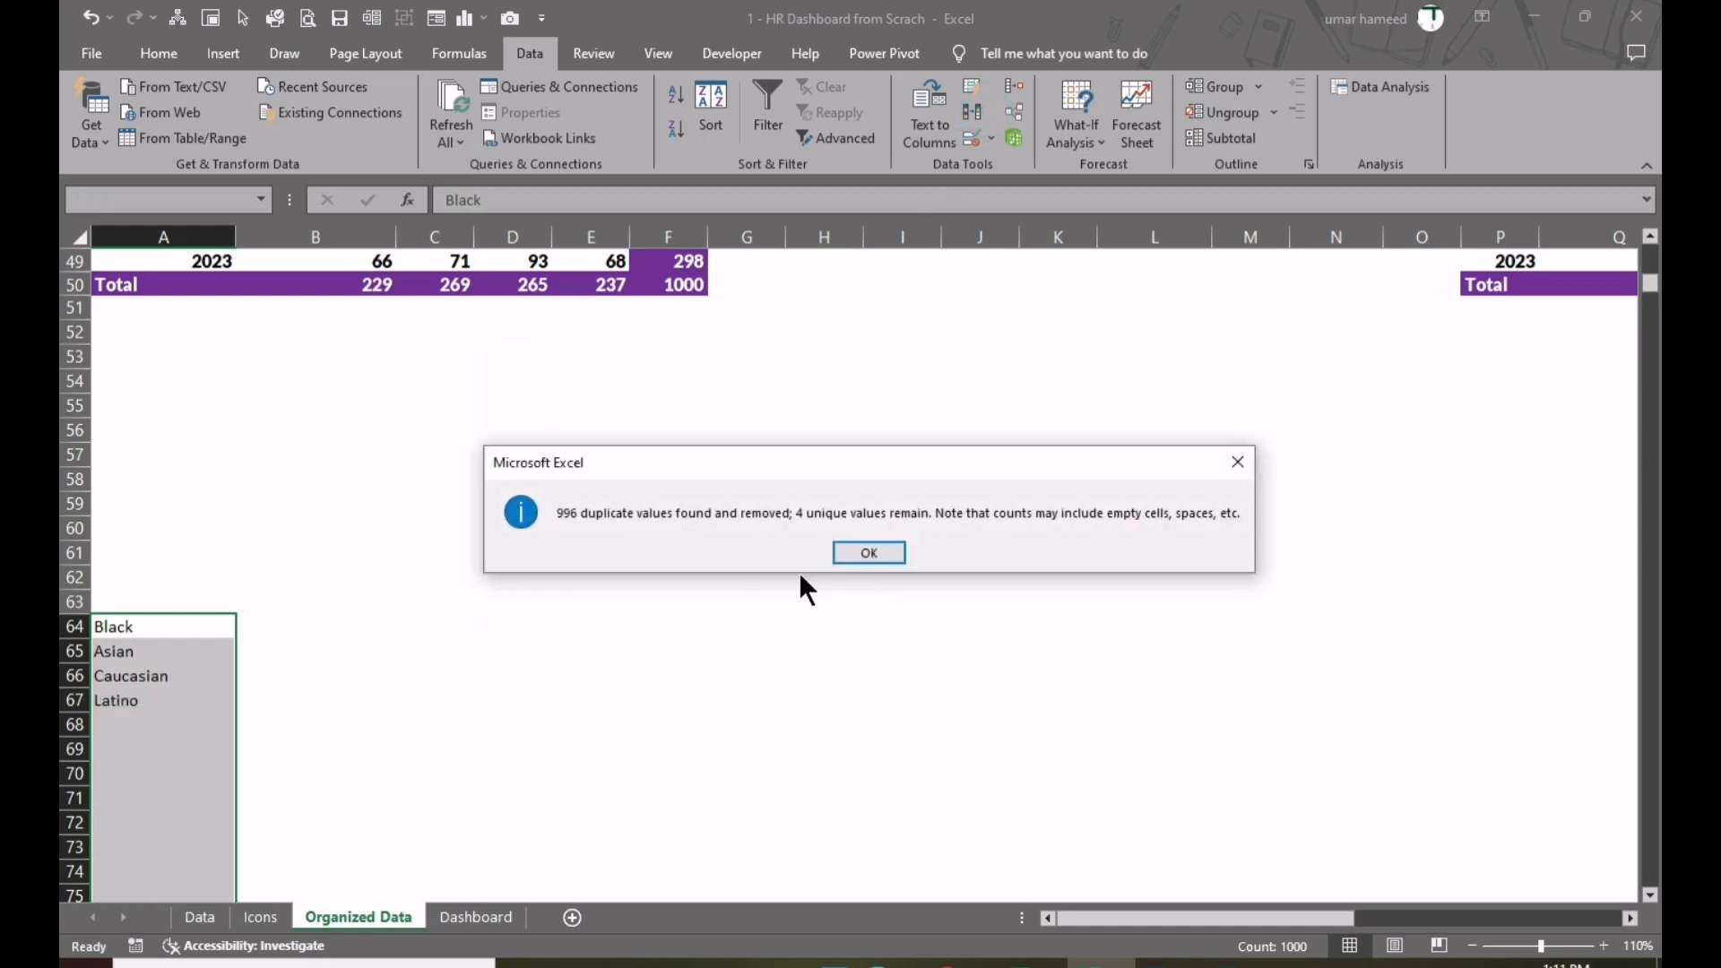
{"action": "left_click", "coordinate": [869, 552]}
{"action": "left_click_drag", "start_coordinate": [153, 626], "coordinate": [145, 700]}
{"action": "key", "text": "ctrl+c"}
- Copy both business unit summary tables in A46:U50 and paste them beneath, starting at A54
{"action": "scroll", "coordinate": [247, 696], "scroll_direction": "up", "scroll_amount": 2}
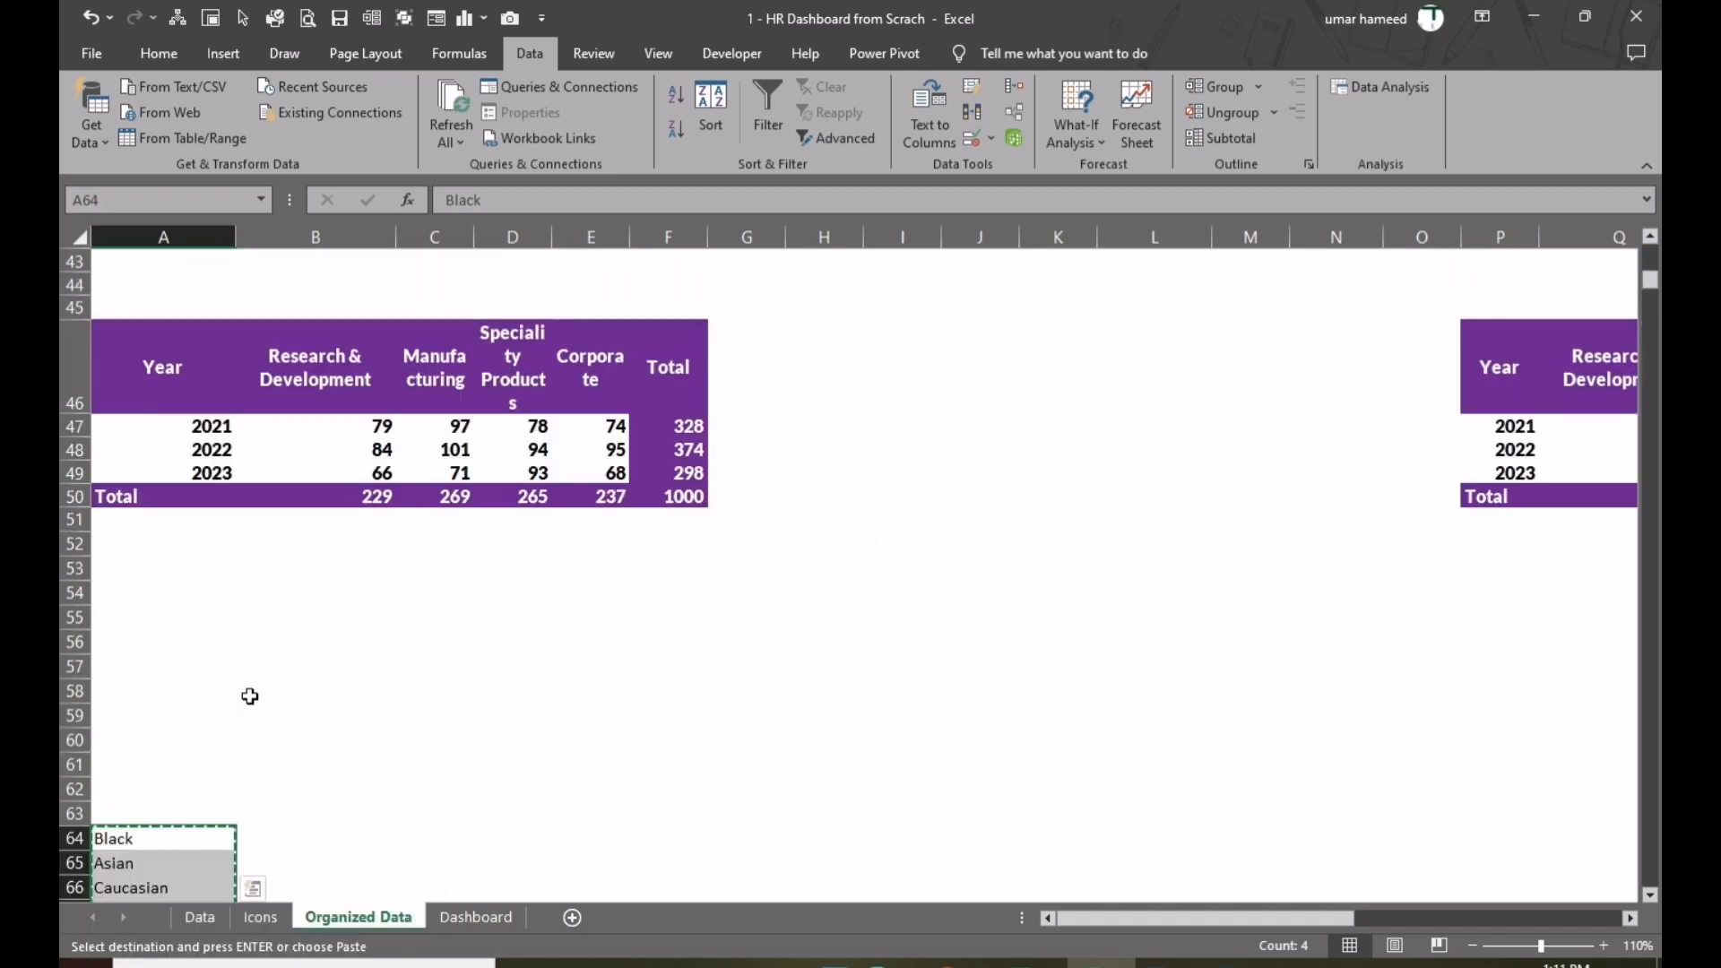
{"action": "left_click_drag", "start_coordinate": [163, 368], "coordinate": [649, 496]}
{"action": "key", "text": "ctrl+c"}
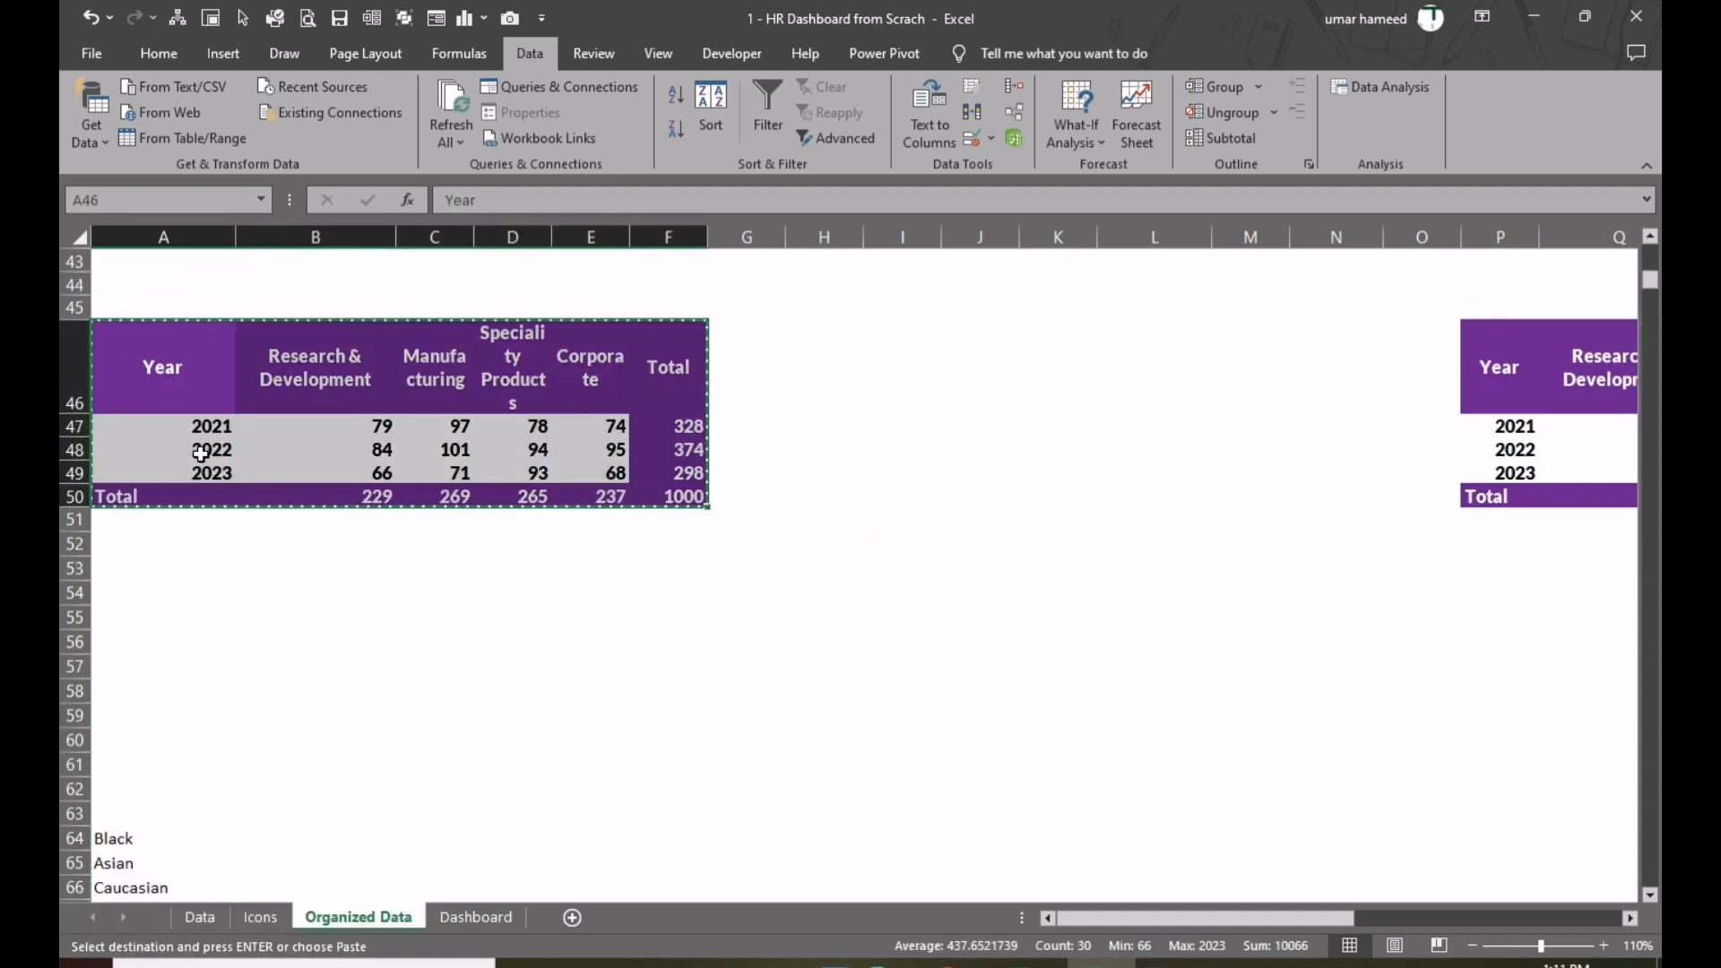
{"action": "left_click", "coordinate": [160, 359]}
{"action": "left_click_drag", "start_coordinate": [160, 359], "coordinate": [1506, 494]}
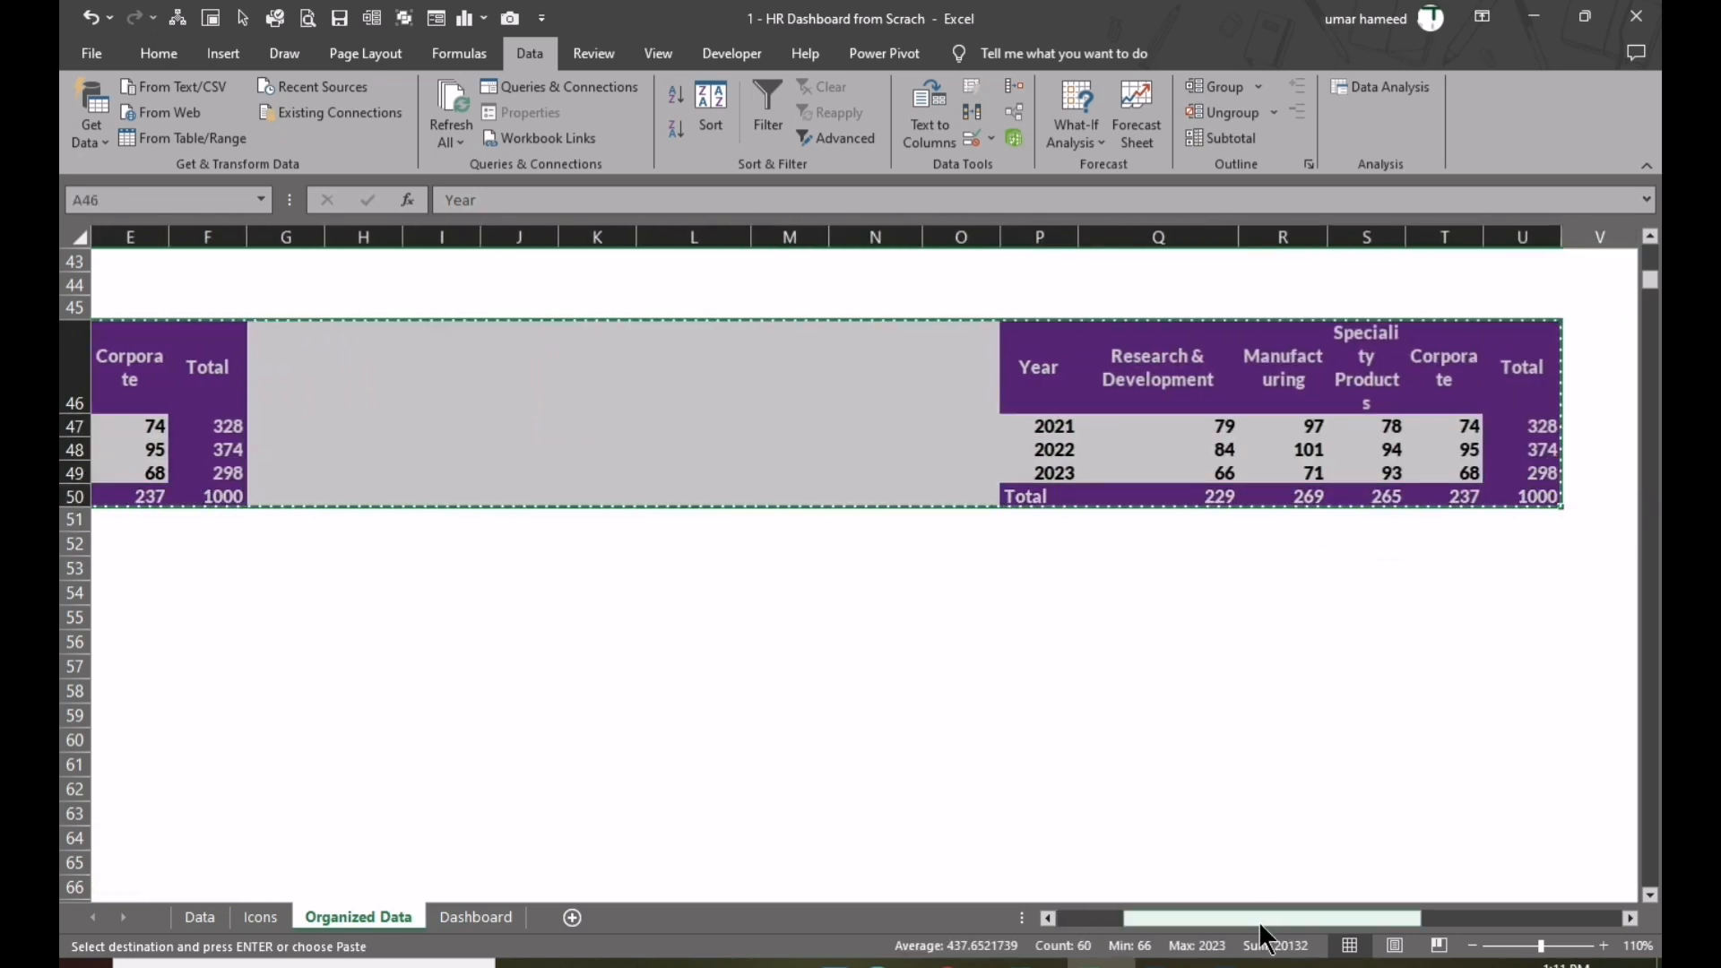
{"action": "left_click_drag", "start_coordinate": [1258, 921], "coordinate": [1165, 913]}
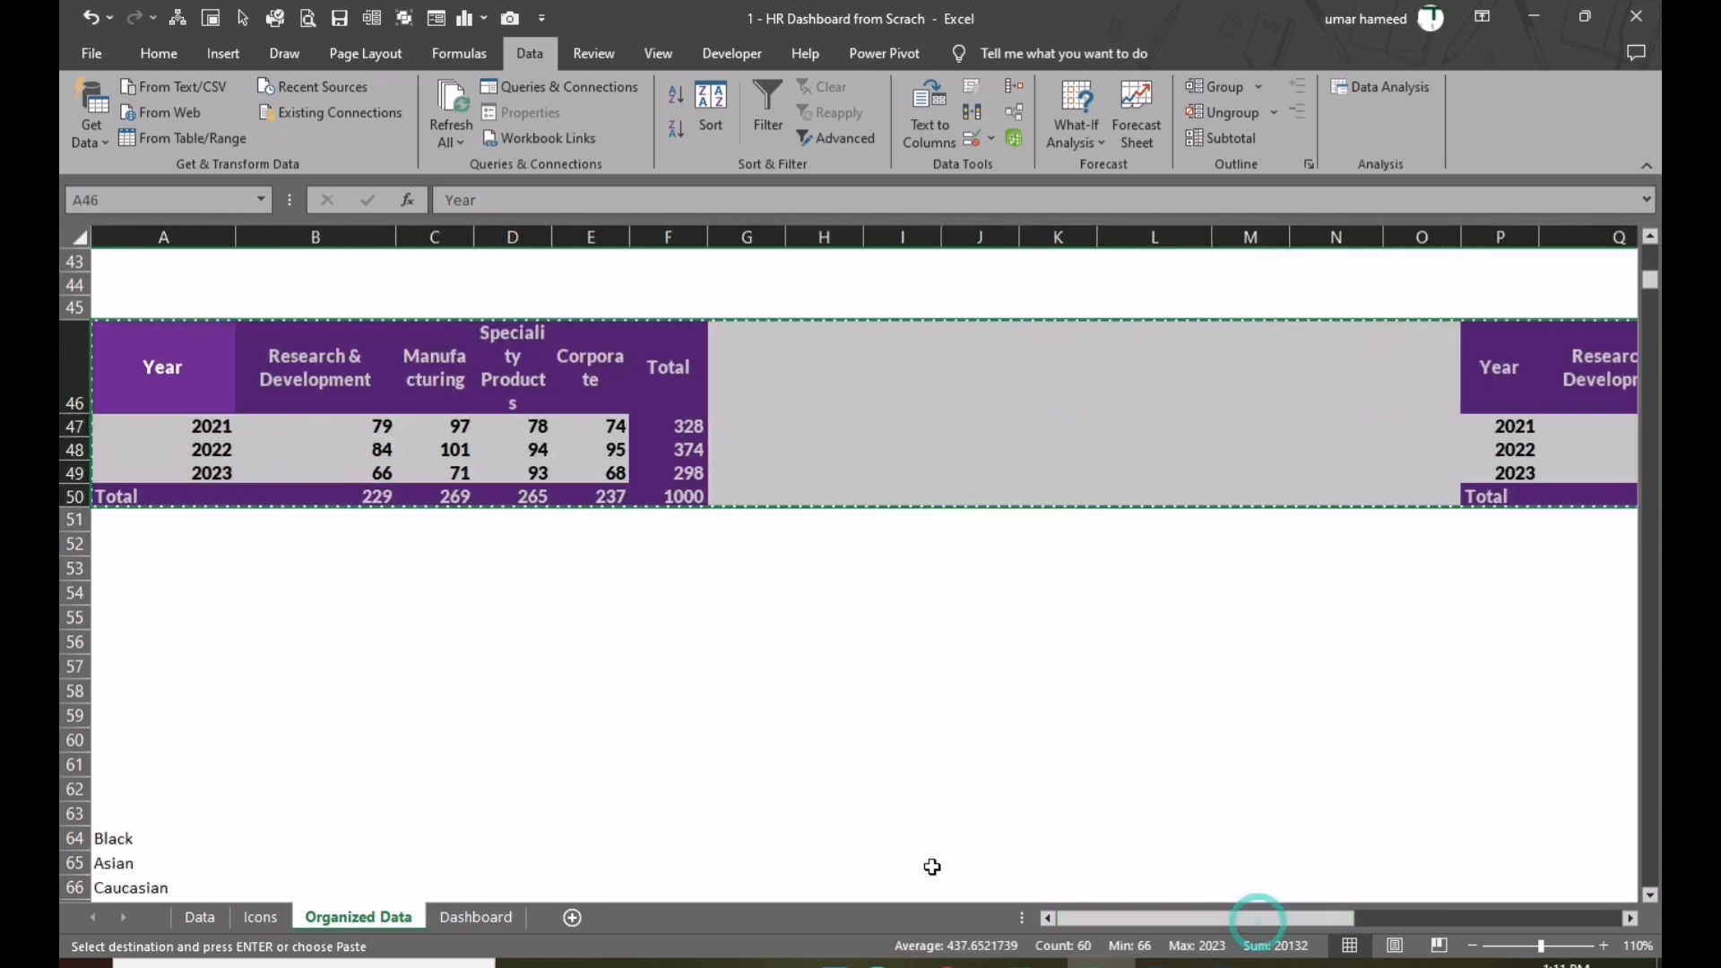
{"action": "left_click", "coordinate": [107, 602]}
{"action": "key", "text": "ctrl+v"}
- Replace the business unit headers in B54:E54 with the ethnicities from A64:A67, pasted as transposed values
{"action": "scroll", "coordinate": [179, 623], "scroll_direction": "down", "scroll_amount": 2}
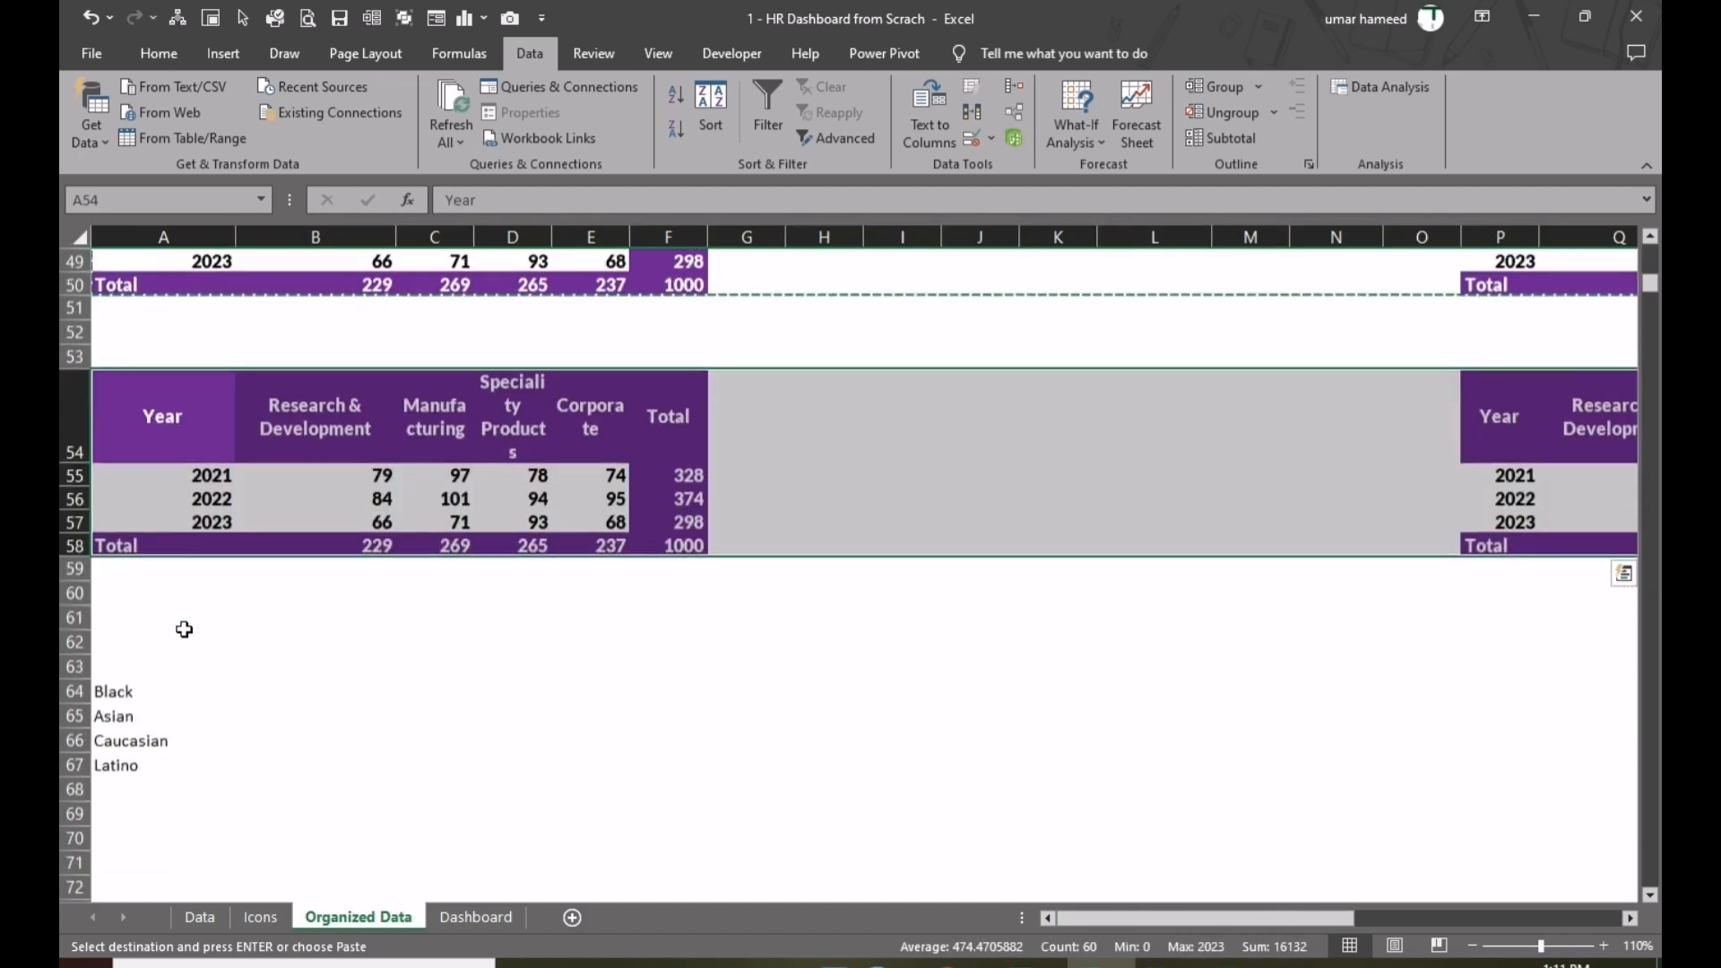
{"action": "left_click_drag", "start_coordinate": [102, 692], "coordinate": [126, 769]}
{"action": "key", "text": "ctrl+c"}
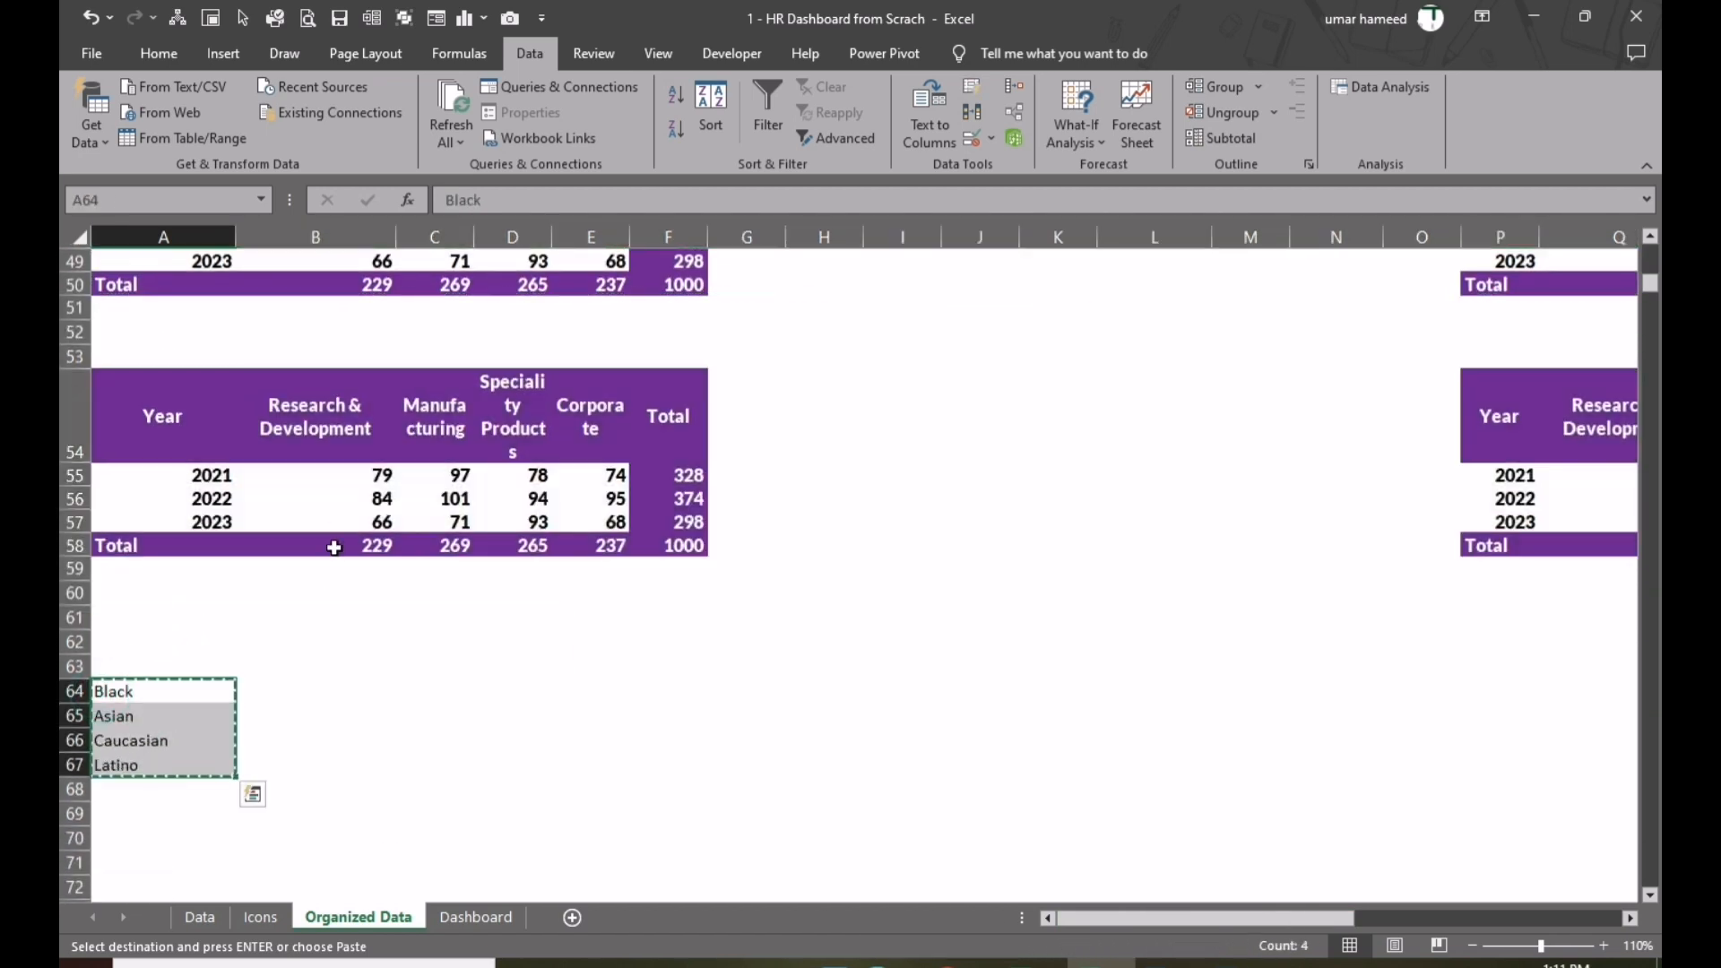
{"action": "left_click", "coordinate": [303, 428]}
{"action": "key", "text": "alt+e"}
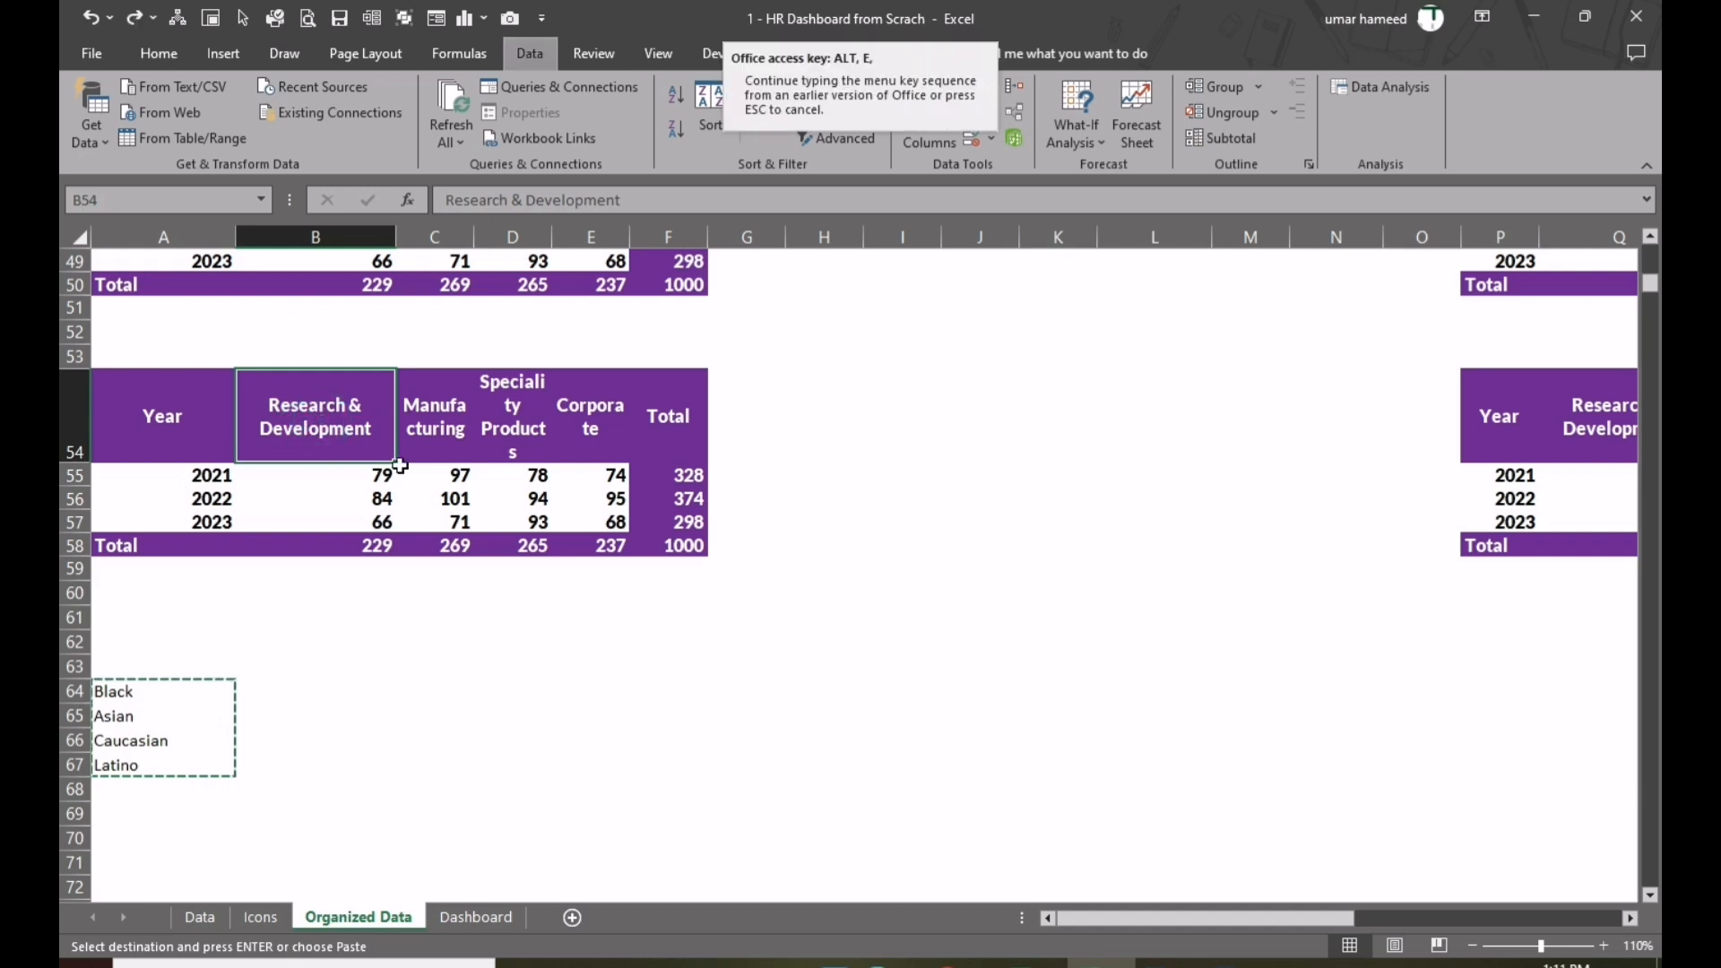
{"action": "key", "text": "s"}
{"action": "key", "text": "v"}
{"action": "key", "text": "e"}
{"action": "key", "text": "Return"}
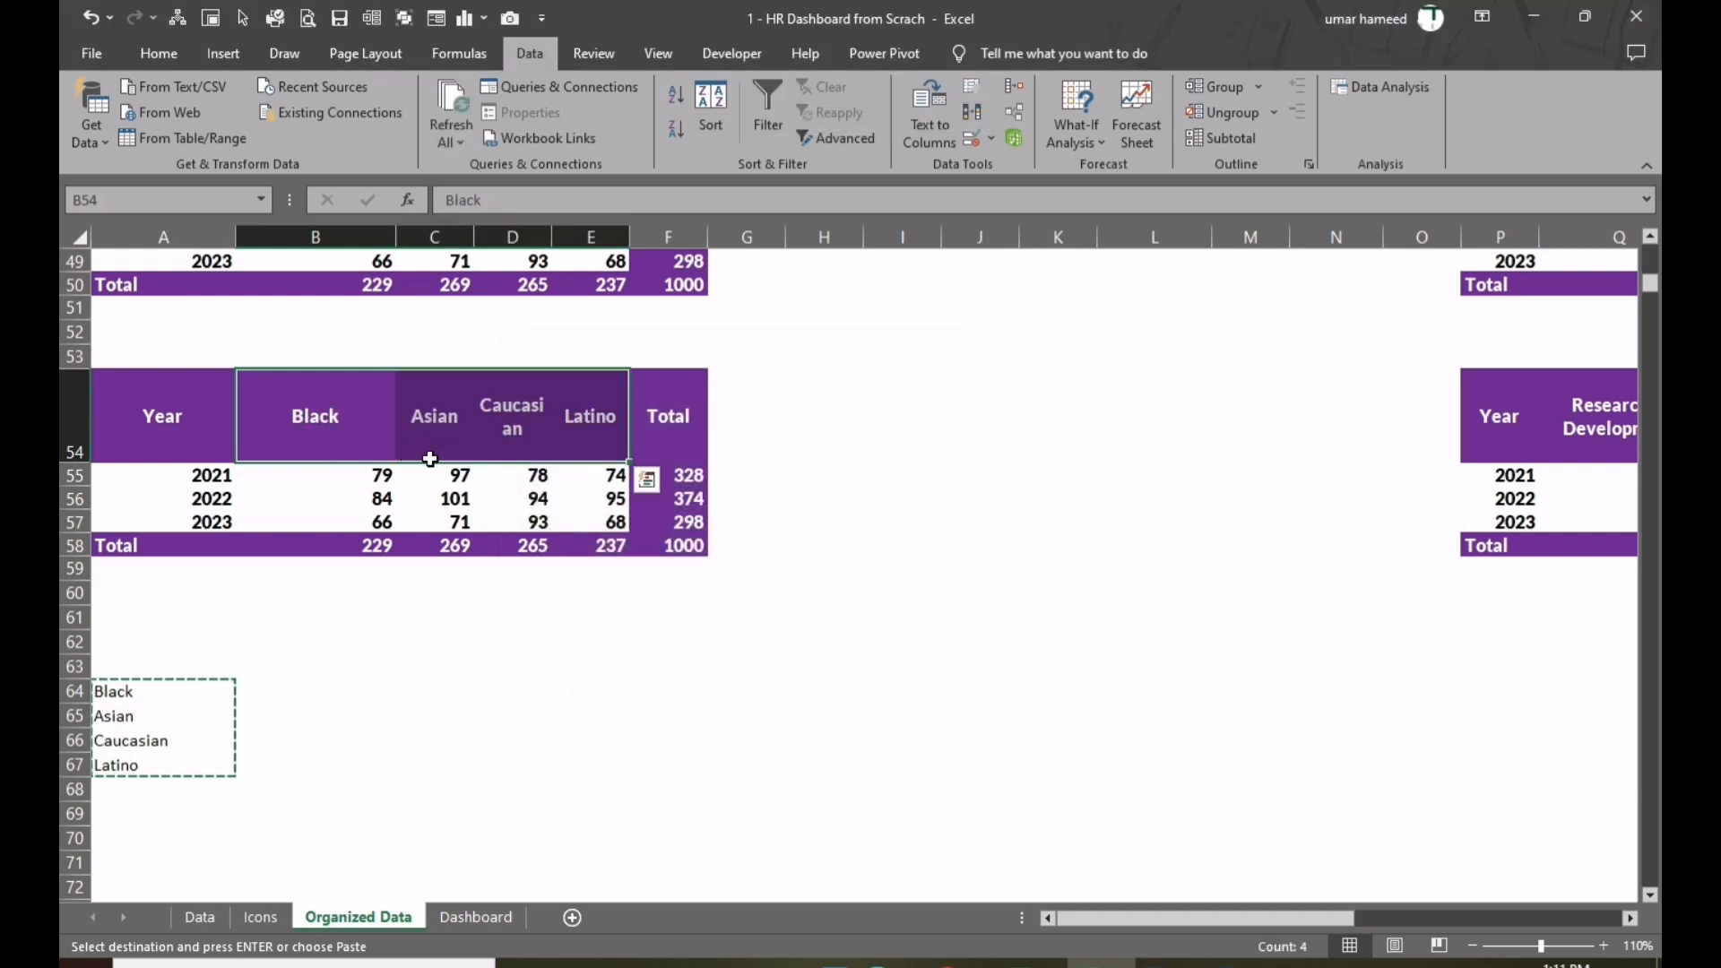
- Copy the ethnicity headers in B54:E54 and paste them over the business unit headers starting at Q54
{"action": "key", "text": "ctrl+c"}
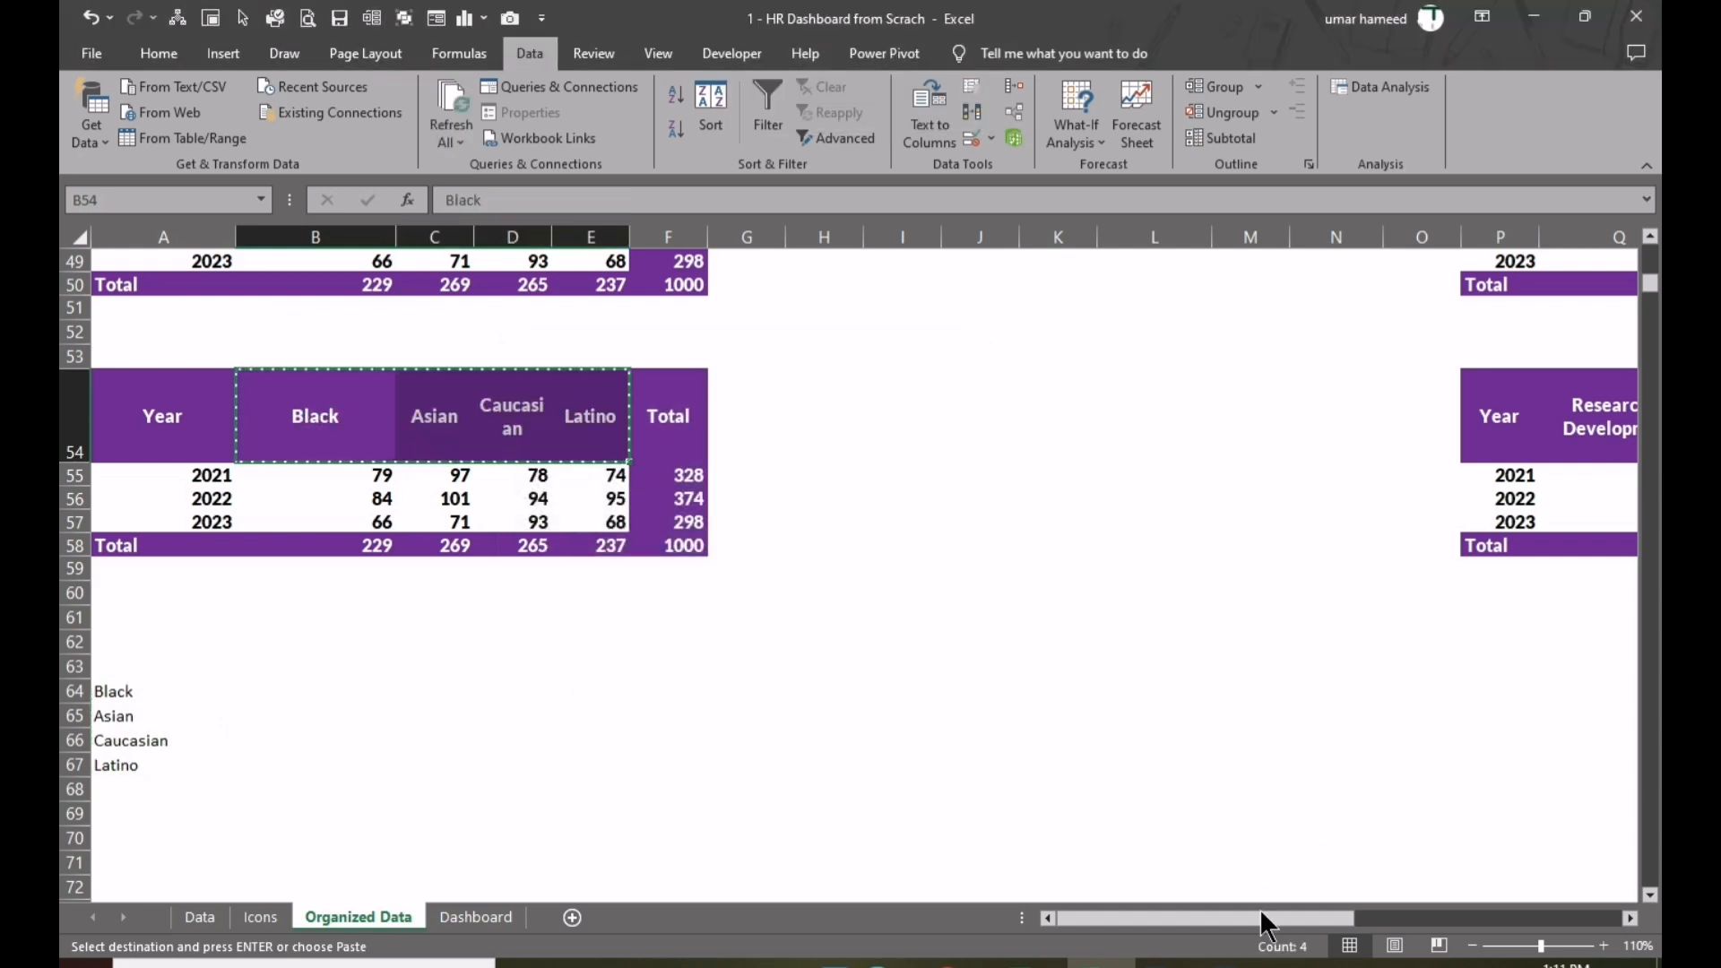
{"action": "left_click_drag", "start_coordinate": [1258, 916], "coordinate": [1317, 915]}
{"action": "left_click", "coordinate": [1252, 446]}
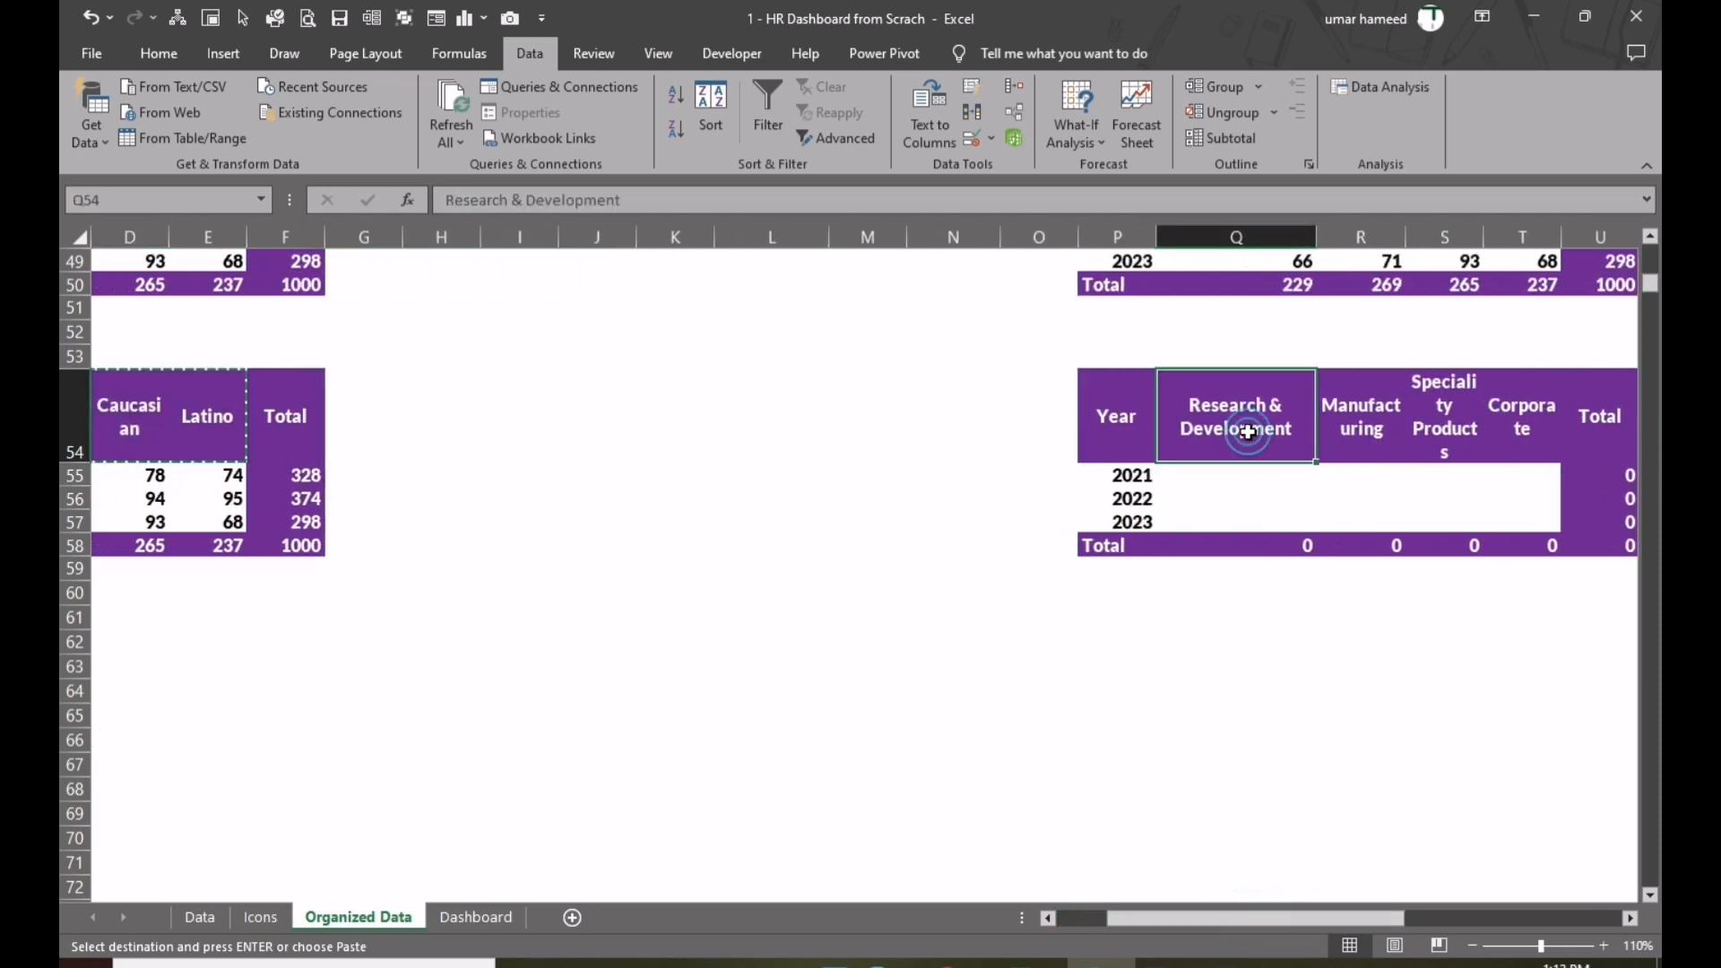
{"action": "key", "text": "ctrl+v"}
- Clear the helper list of ethnicities in A64:A67
{"action": "left_click_drag", "start_coordinate": [1172, 917], "coordinate": [1013, 916]}
{"action": "left_click_drag", "start_coordinate": [134, 644], "coordinate": [134, 718]}
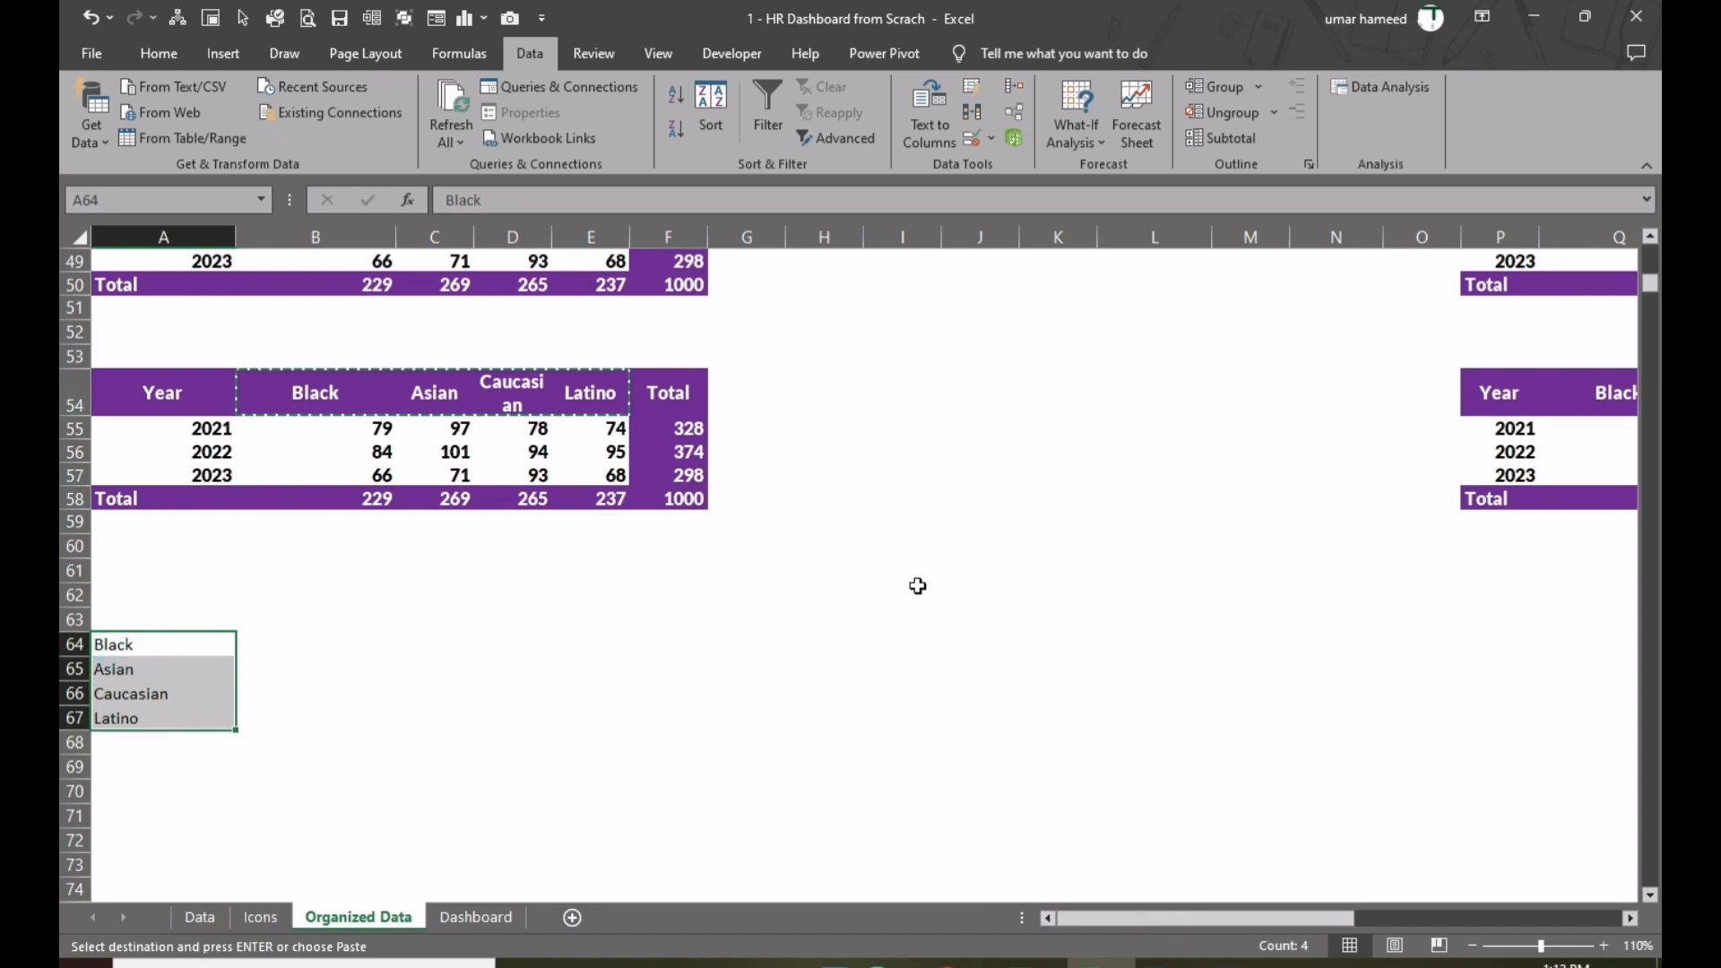
{"action": "key", "text": "Delete"}
- Clear the copied count formulas from C55:E57 and B56:B57, keeping only the one in B55
{"action": "key", "text": "Up"}
{"action": "key", "text": "Up"}
{"action": "key", "text": "Up"}
{"action": "key", "text": "Up"}
{"action": "key", "text": "Up"}
{"action": "key", "text": "Up"}
{"action": "key", "text": "Right"}
{"action": "key", "text": "Right"}
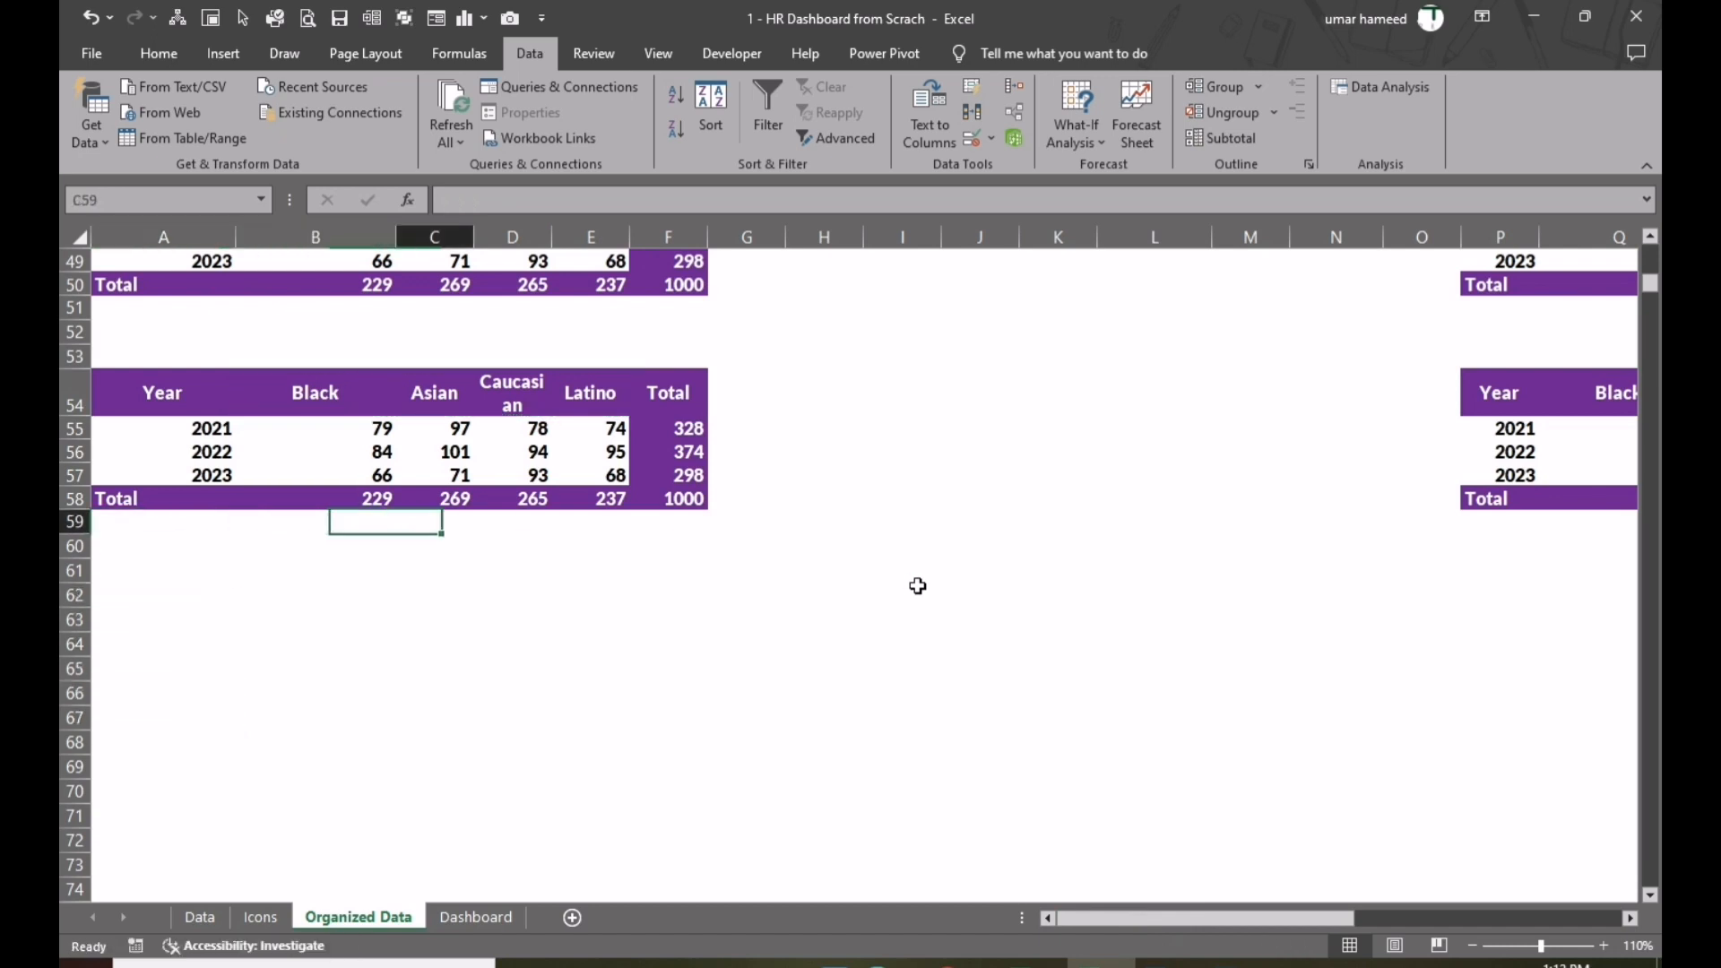
{"action": "key", "text": "Up"}
{"action": "key", "text": "Up"}
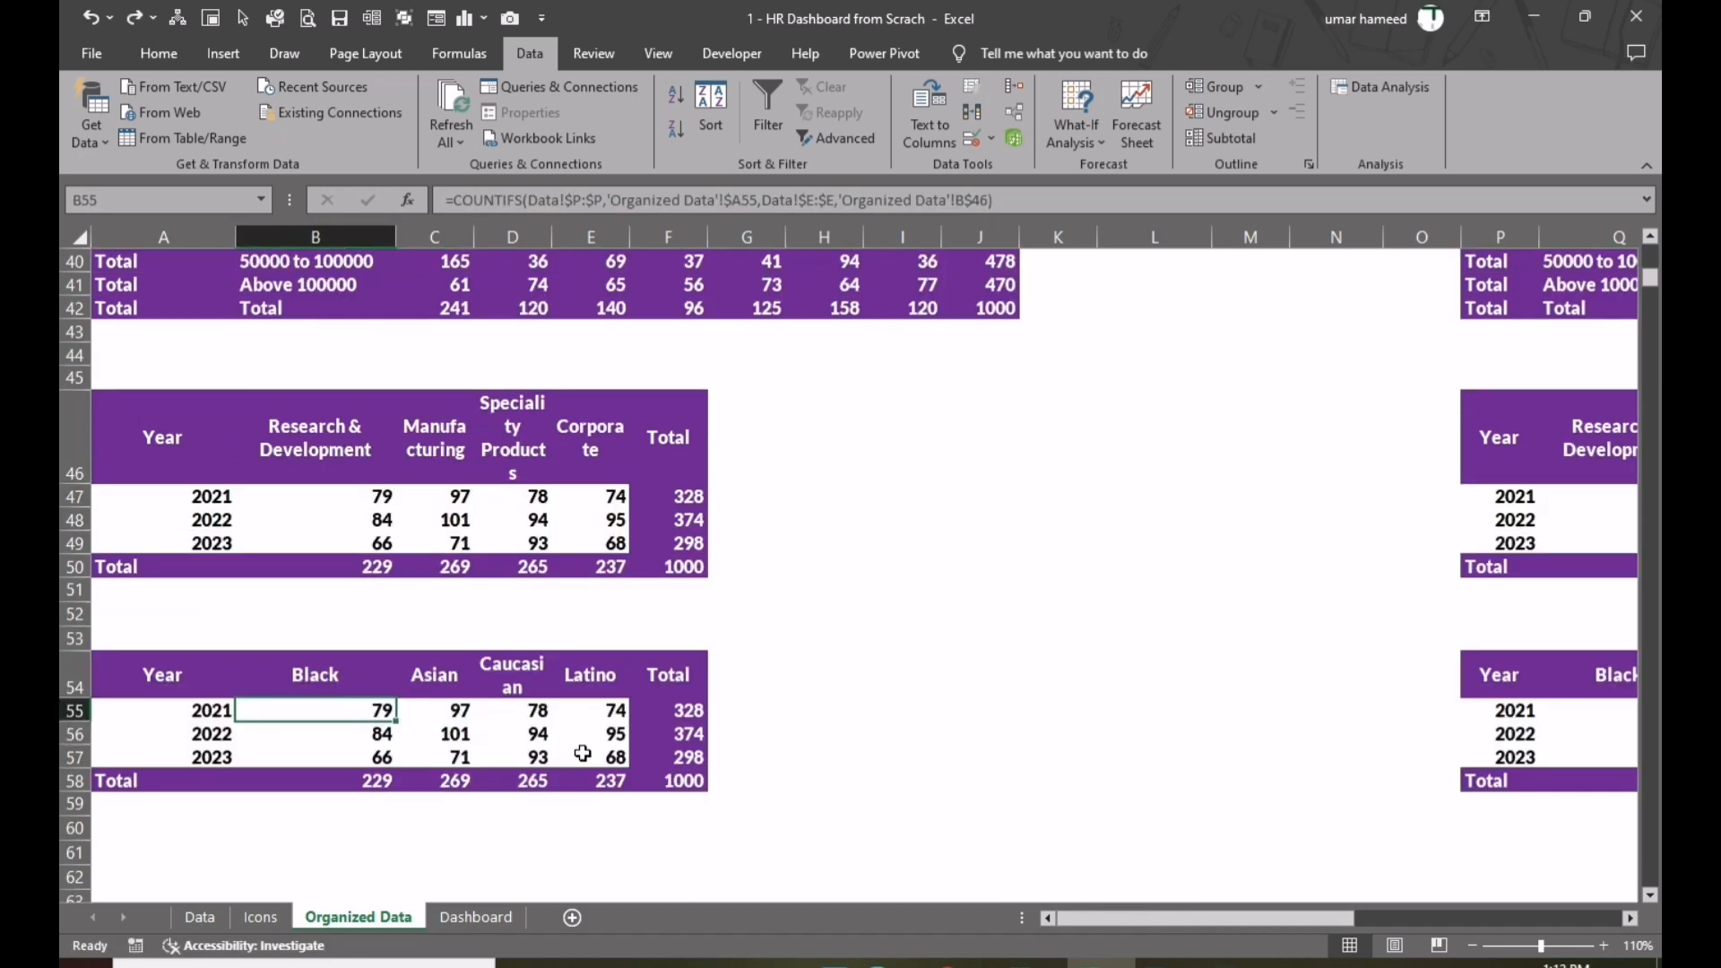
{"action": "key", "text": "Right"}
{"action": "key", "text": "Right"}
{"action": "key", "text": "Left"}
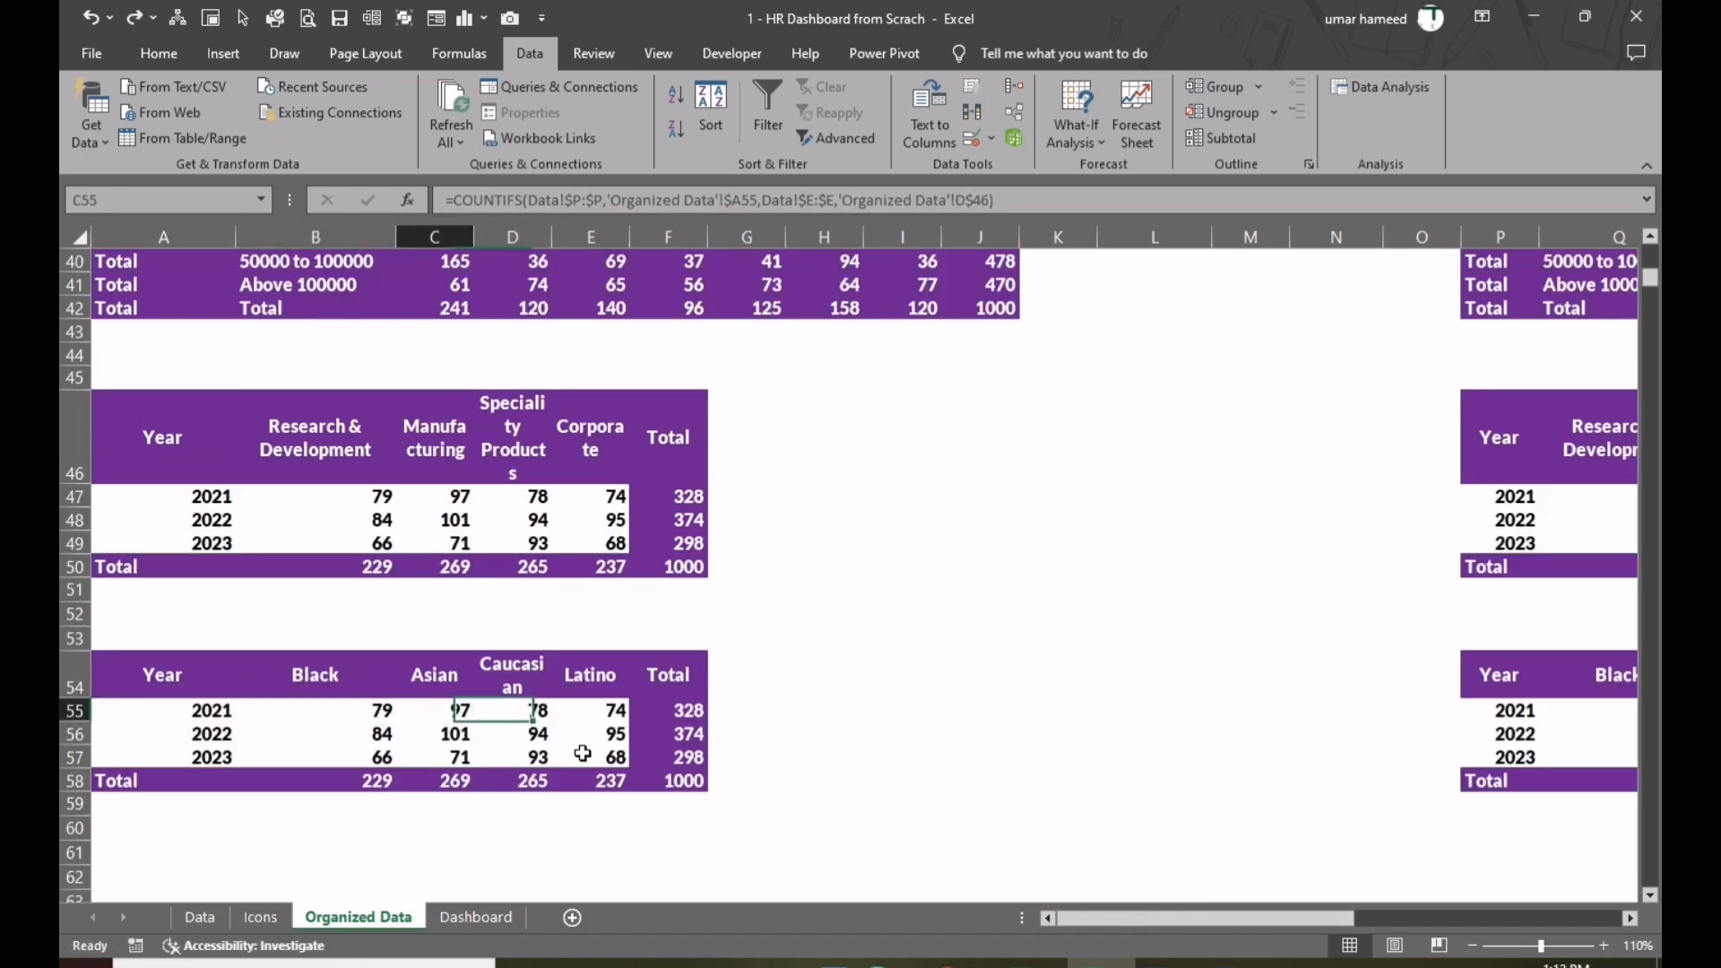
{"action": "key", "text": "shift+Right"}
{"action": "key", "text": "shift+Right"}
{"action": "key", "text": "shift+Down"}
{"action": "key", "text": "shift+Down"}
{"action": "key", "text": "Delete"}
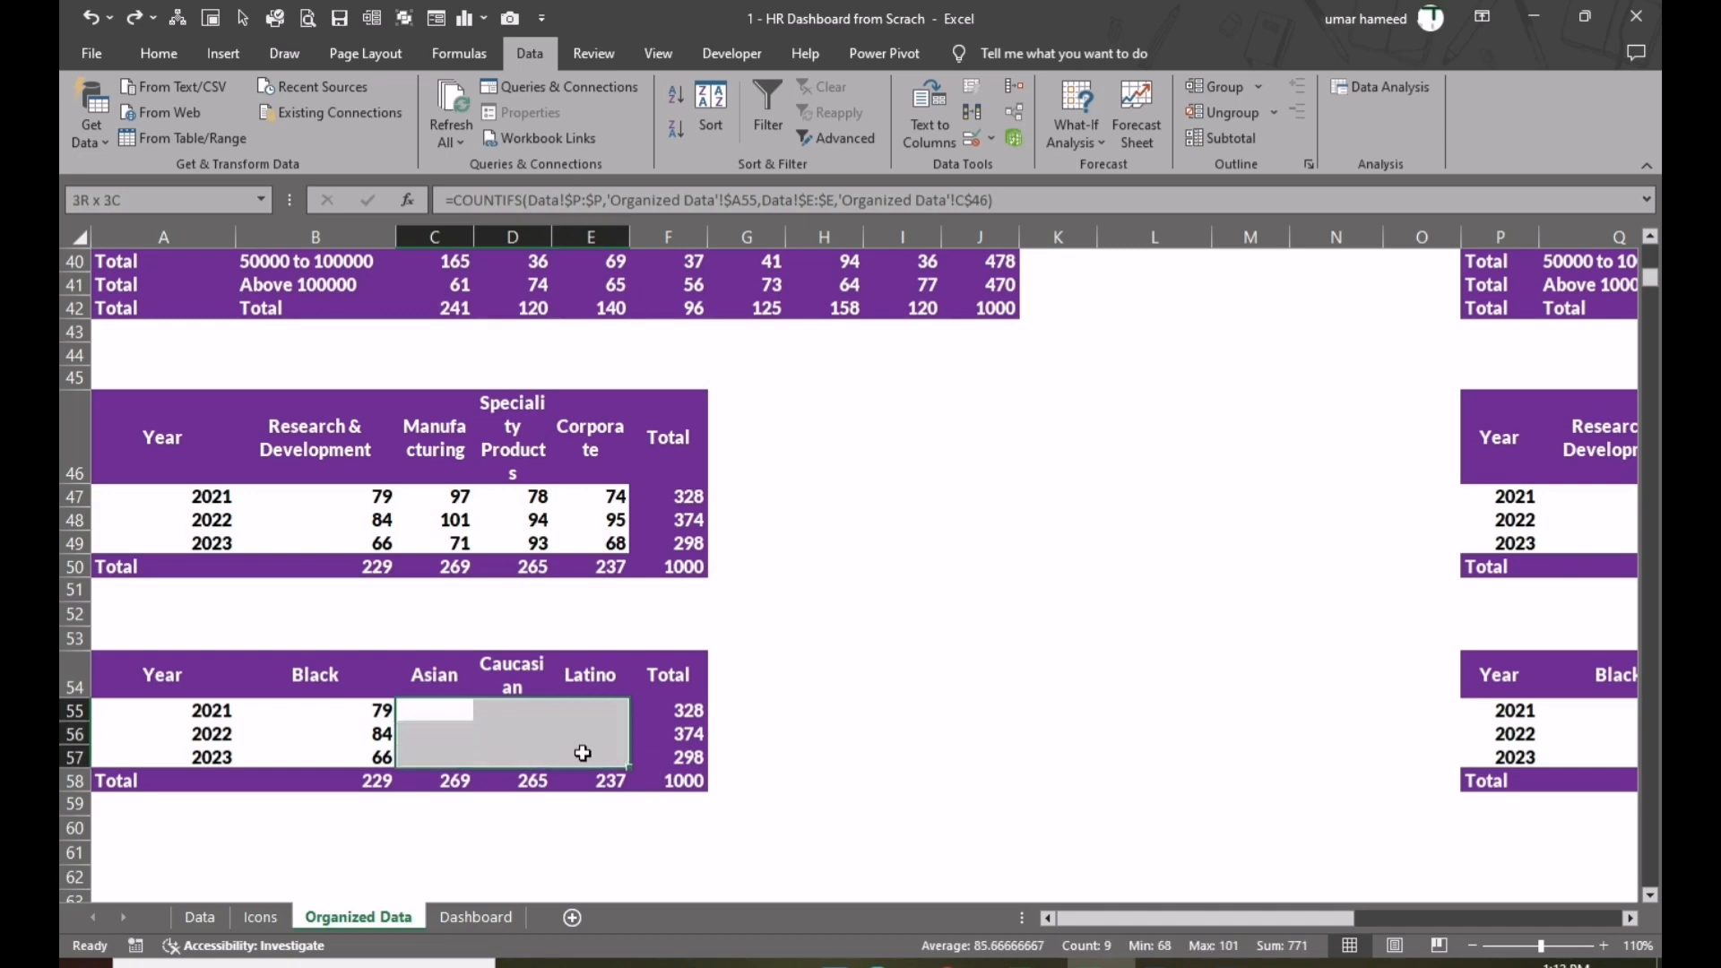
{"action": "key", "text": "Left"}
{"action": "key", "text": "Down"}
{"action": "key", "text": "shift+Down"}
{"action": "key", "text": "Delete"}
- Remove the business unit range and criterion from the COUNTIFS formula in B55, leaving only the year condition
{"action": "key", "text": "Up"}
{"action": "key", "text": "F2"}
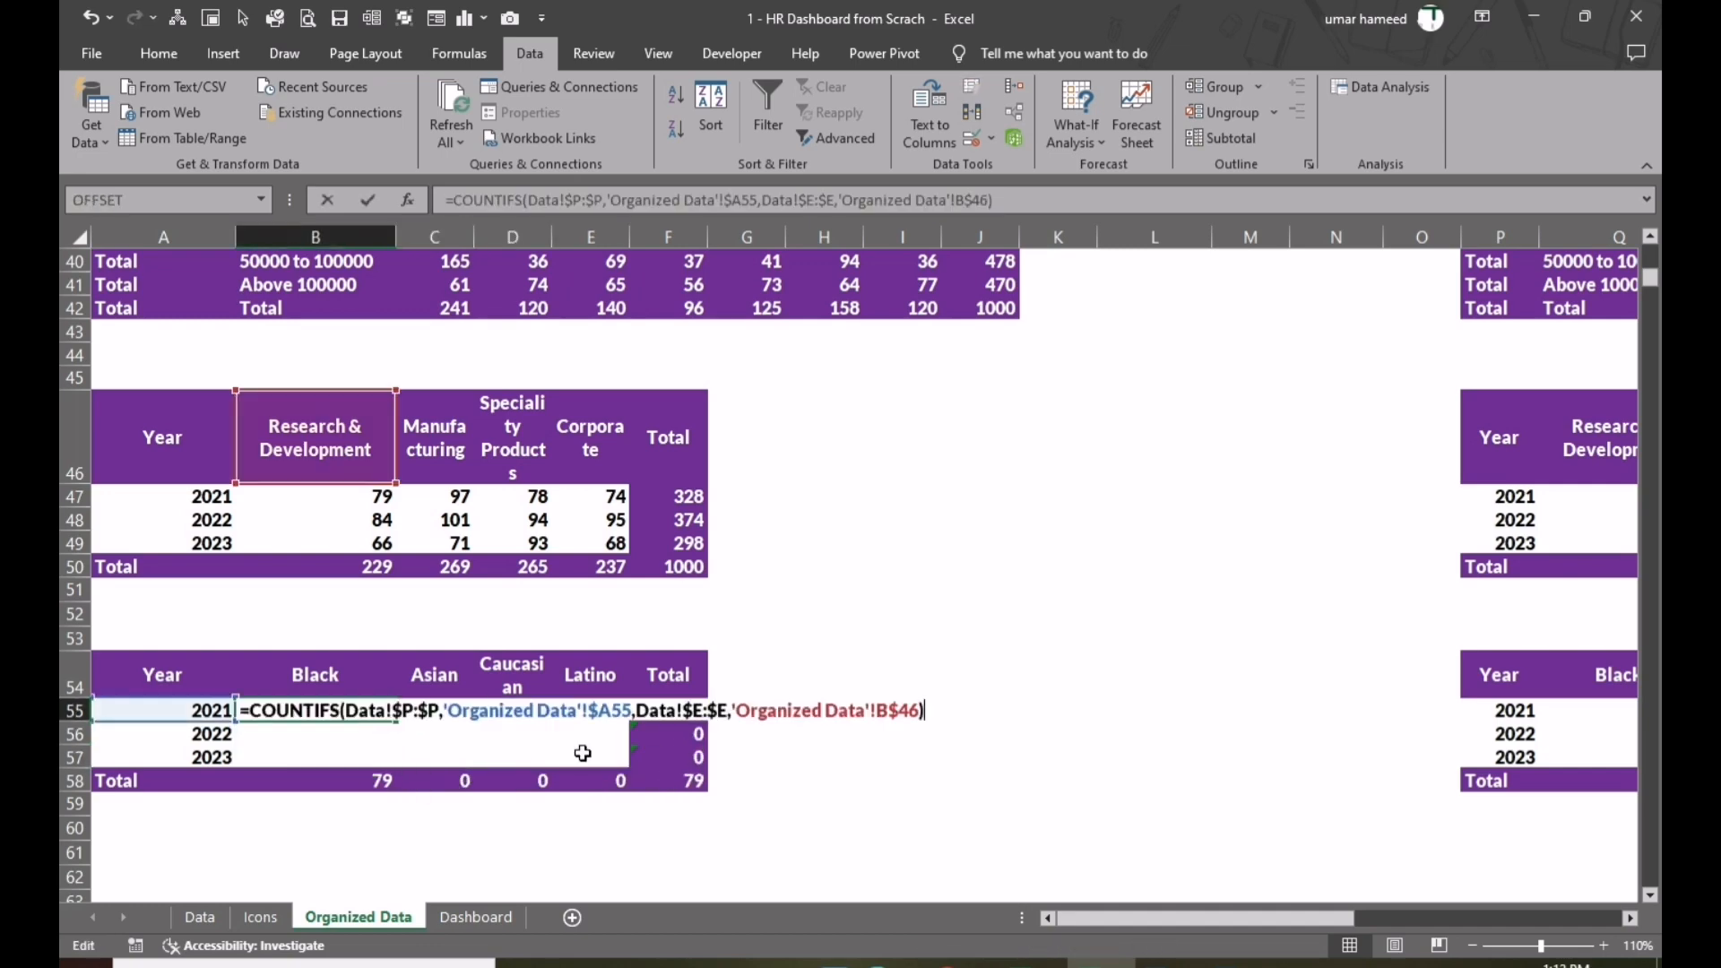
{"action": "key", "text": "Left"}
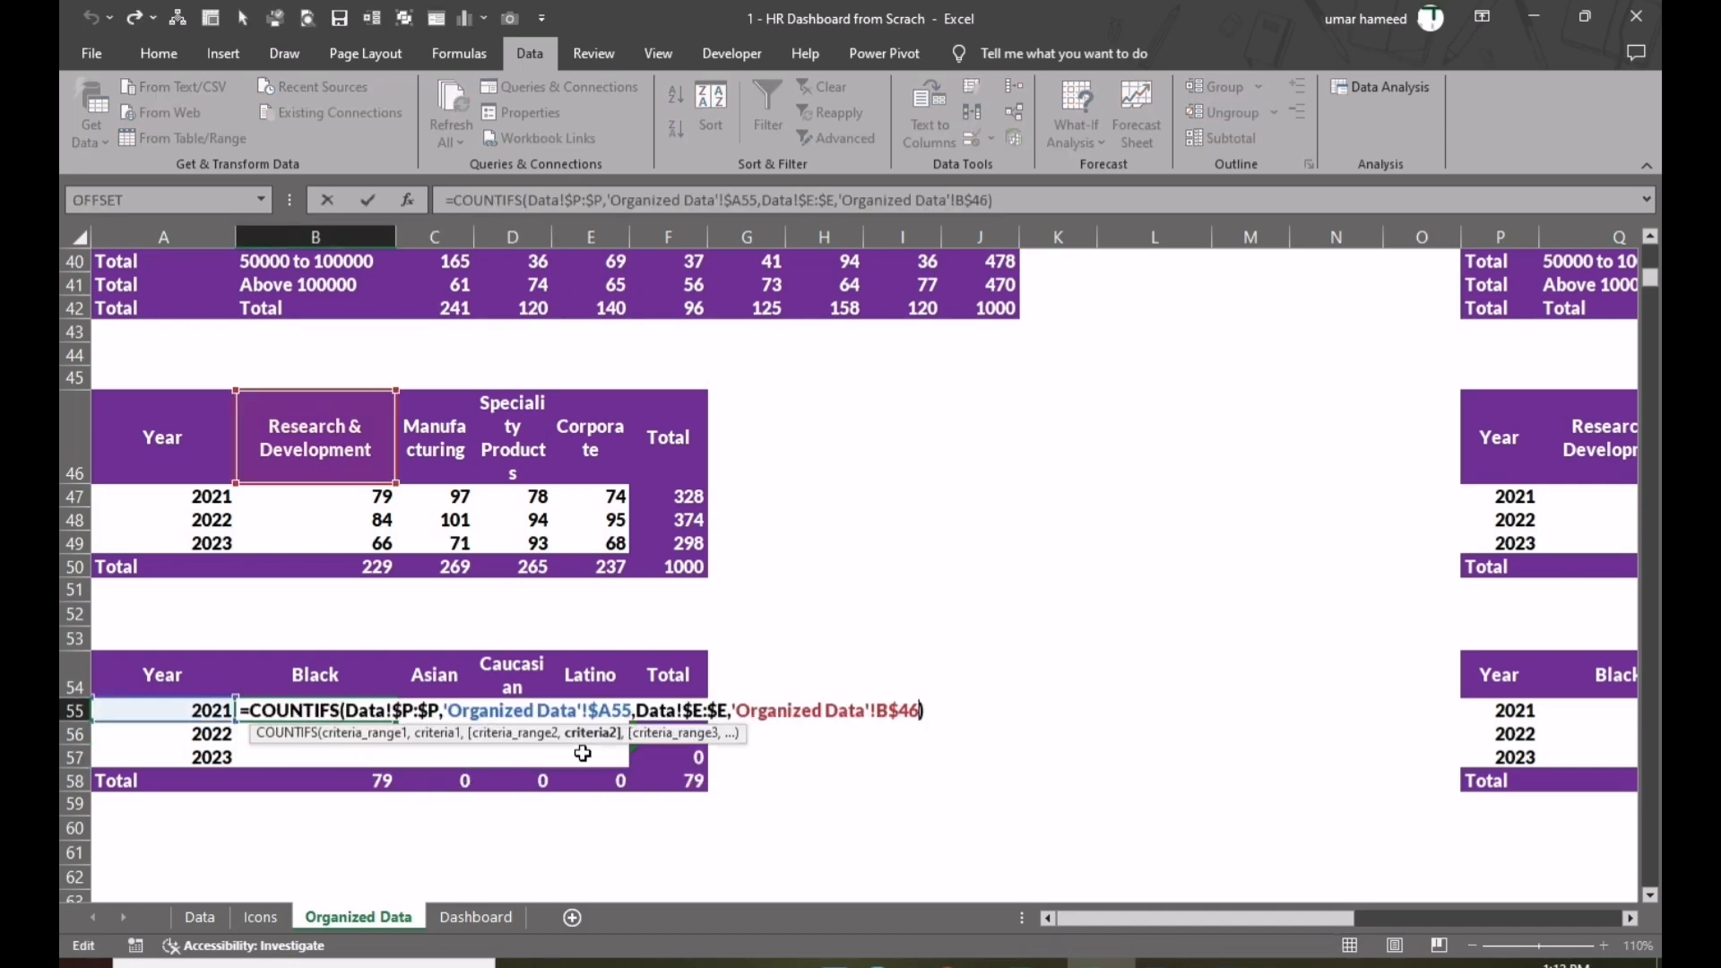
{"action": "key", "text": "shift+Left"}
{"action": "key", "text": "shift+Left"}
{"action": "key", "text": "shift+Left"}
{"action": "key", "text": "shift+Left"}
{"action": "key", "text": "shift+Left"}
{"action": "key", "text": "shift+Left"}
{"action": "key", "text": "shift+Left"}
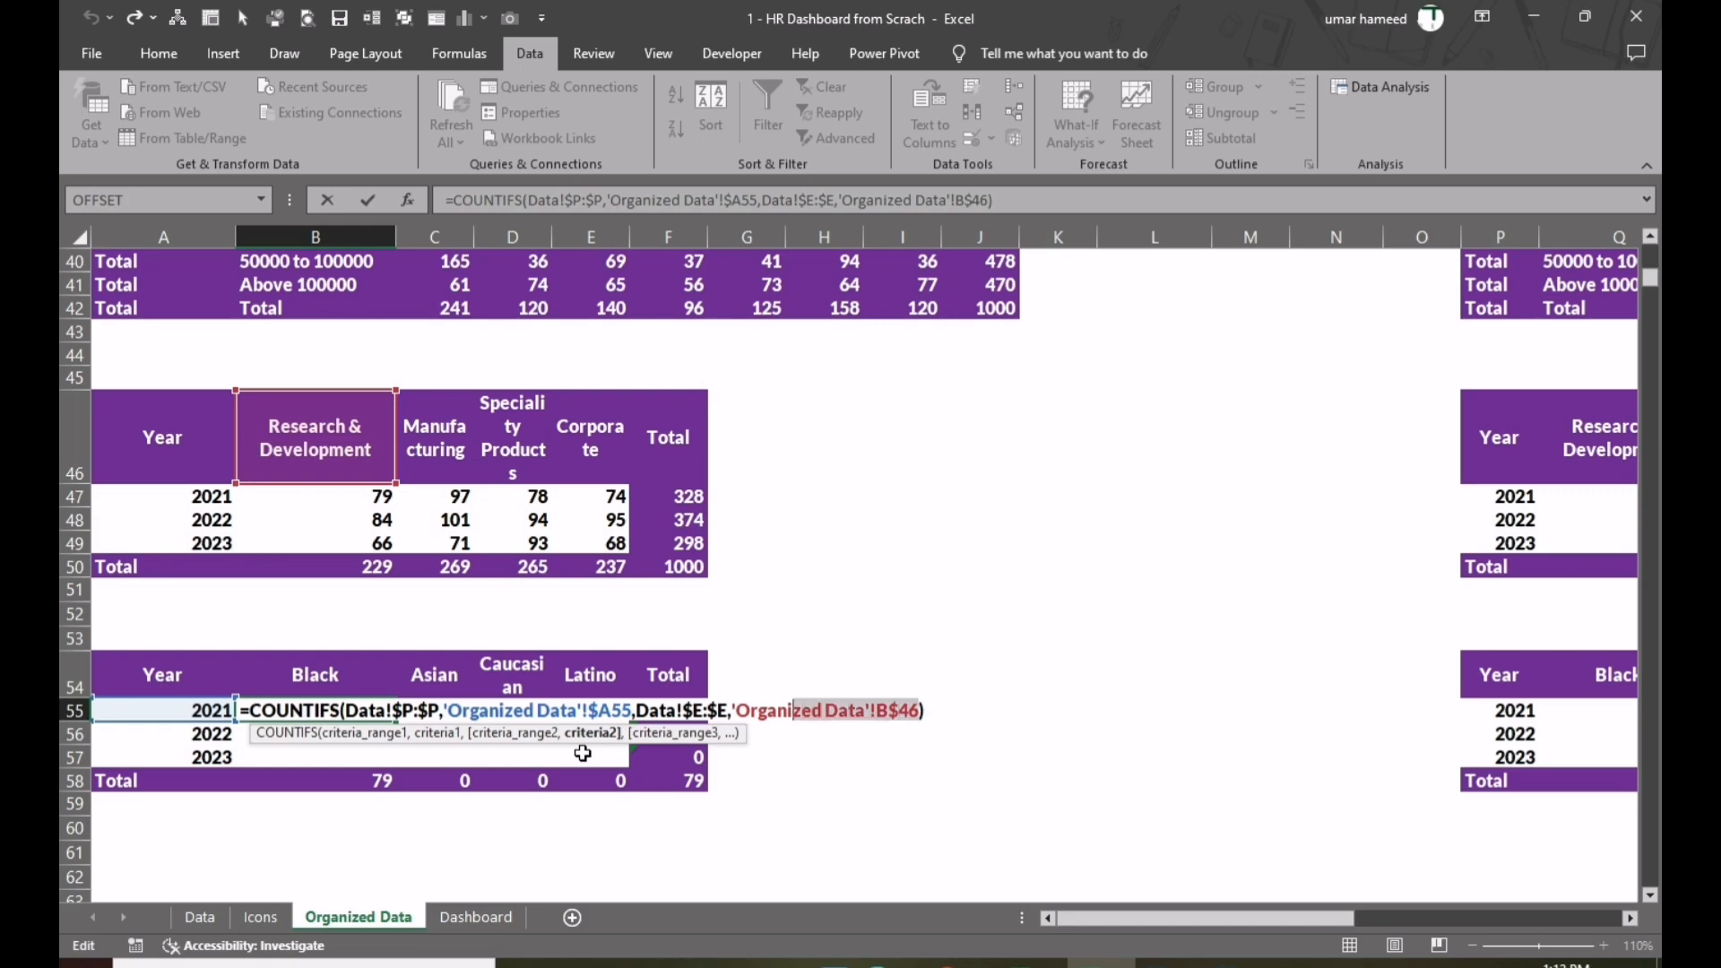
{"action": "key", "text": "shift+Left"}
{"action": "key", "text": "shift+Left"}
{"action": "key", "text": "shift+Left"}
{"action": "key", "text": "shift+Left"}
{"action": "key", "text": "shift+Left"}
{"action": "key", "text": "shift+Left"}
{"action": "key", "text": "shift+Left"}
{"action": "key", "text": "shift+Left"}
{"action": "key", "text": "shift+Left"}
{"action": "key", "text": "shift+Left"}
{"action": "key", "text": "shift+Left"}
{"action": "key", "text": "shift+Left"}
{"action": "key", "text": "shift+Left"}
{"action": "key", "text": "shift+Left"}
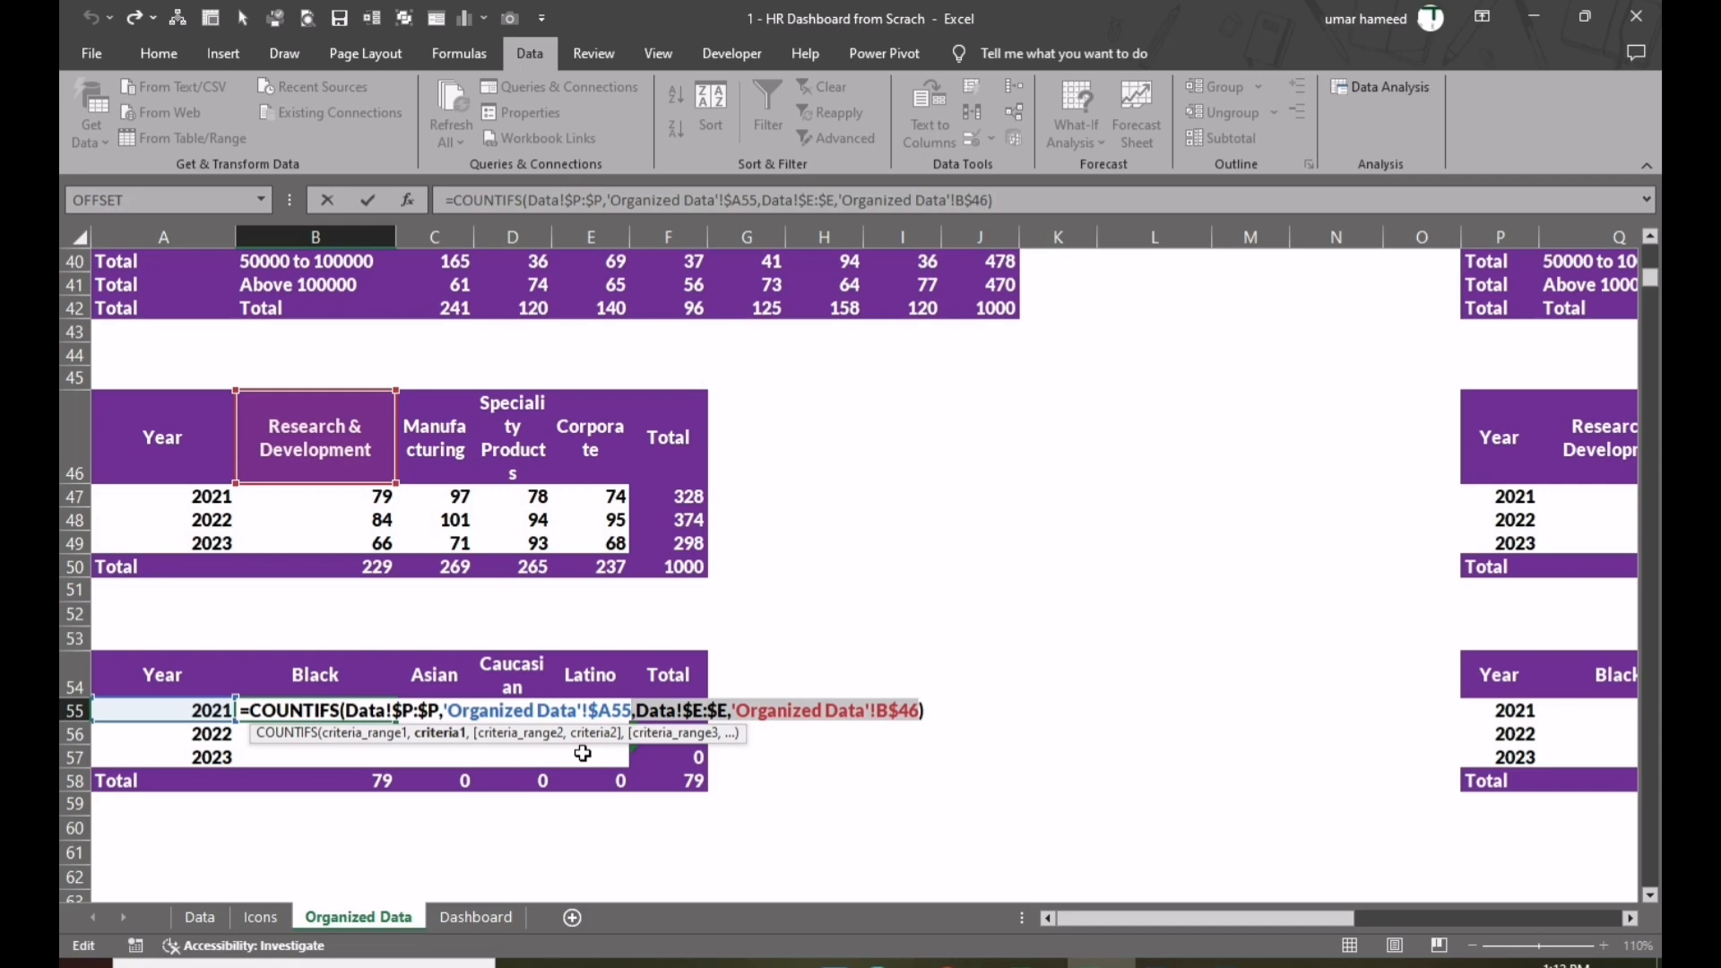
{"action": "key", "text": "BackSpace"}
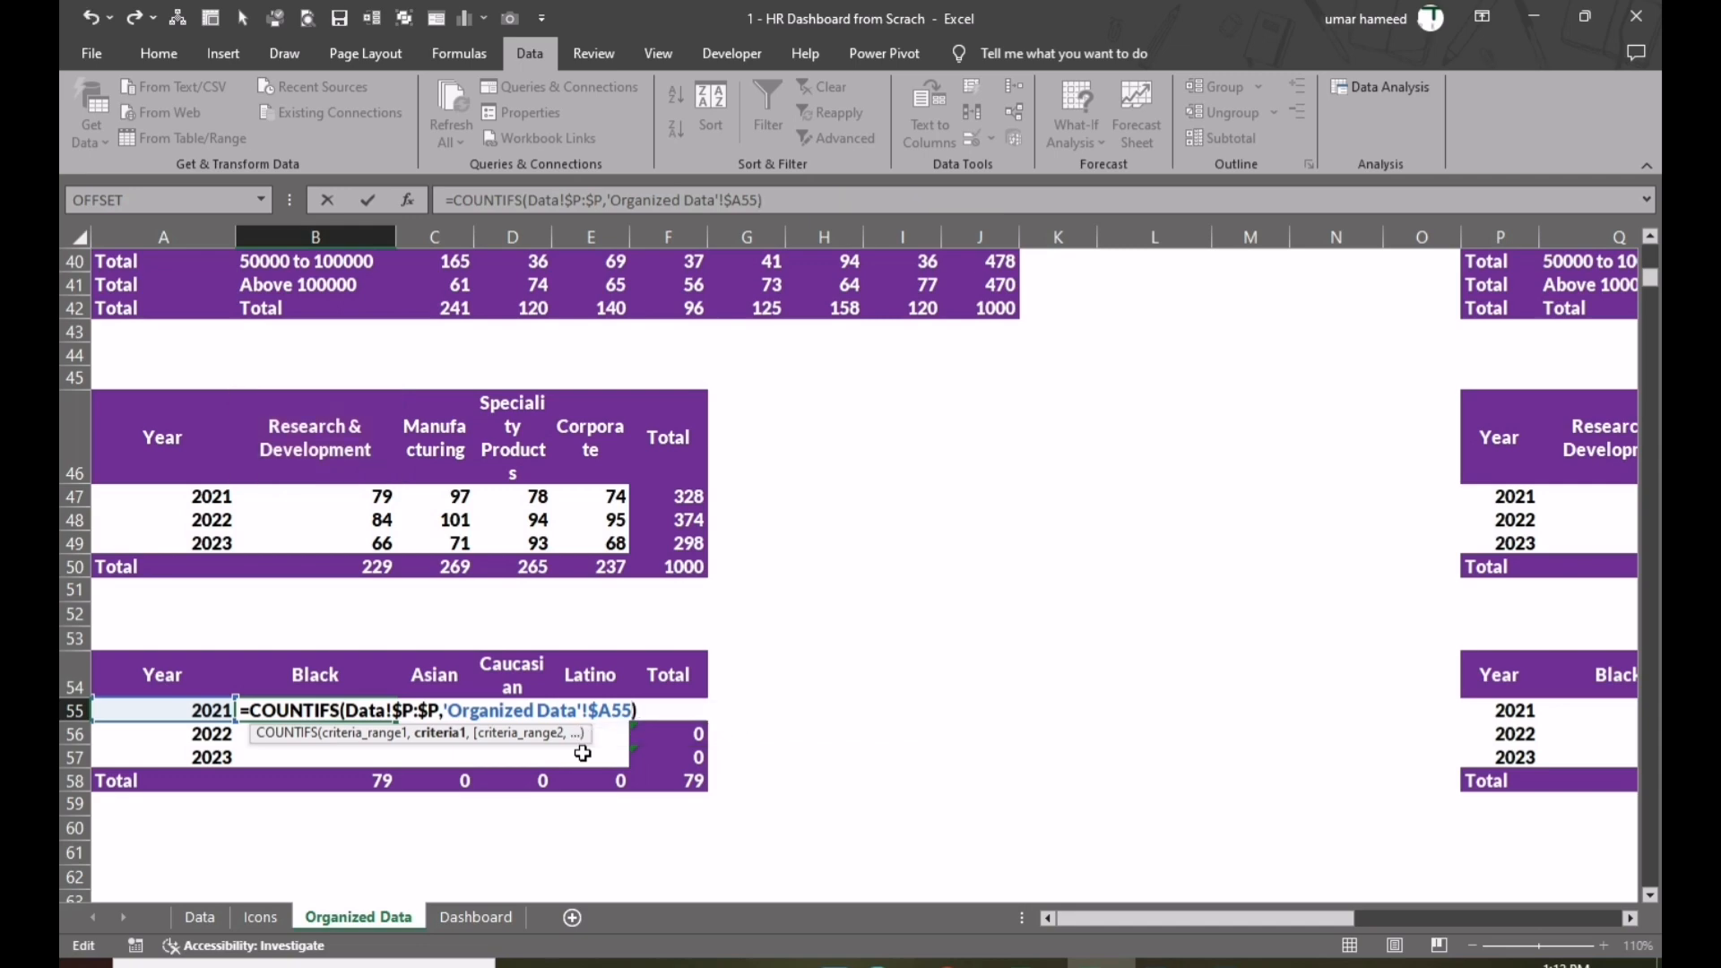
{"action": "key", "text": "Tab"}
- Add the ethnicity column Data!$G:$G with criterion 'Organized Data'!B$54 to the COUNTIFS in B55, and fill the formula through B55:E57
{"action": "key", "text": "Left"}
{"action": "key", "text": "F2"}
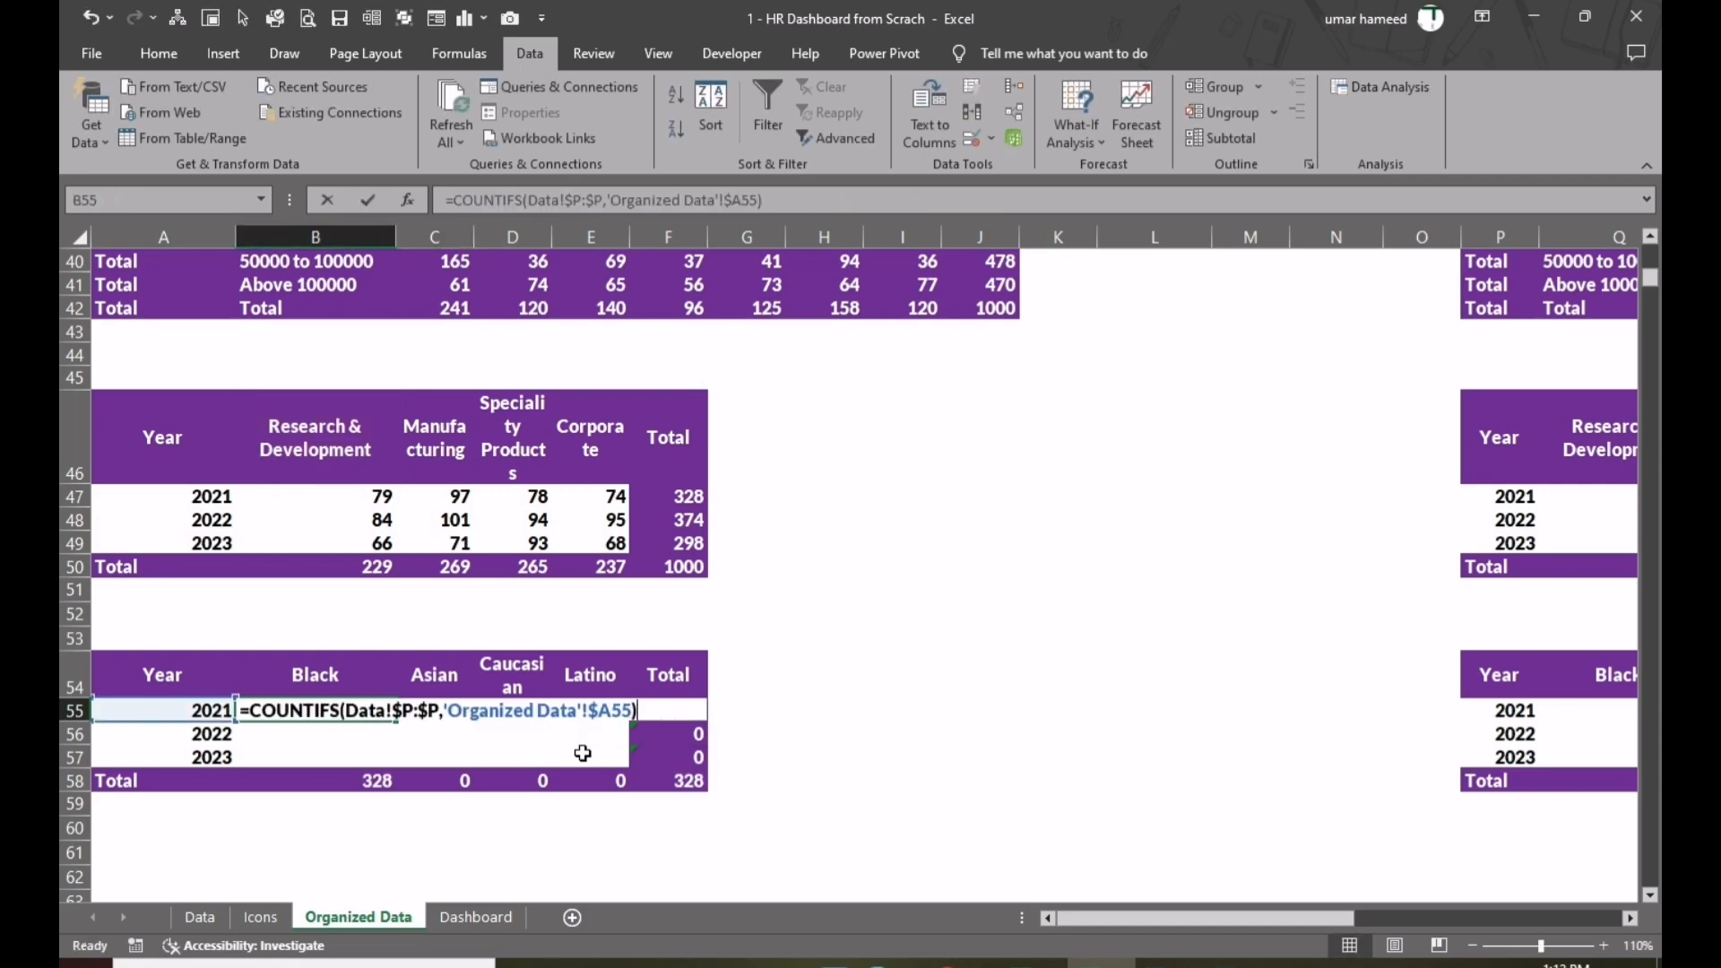
{"action": "key", "text": "Left"}
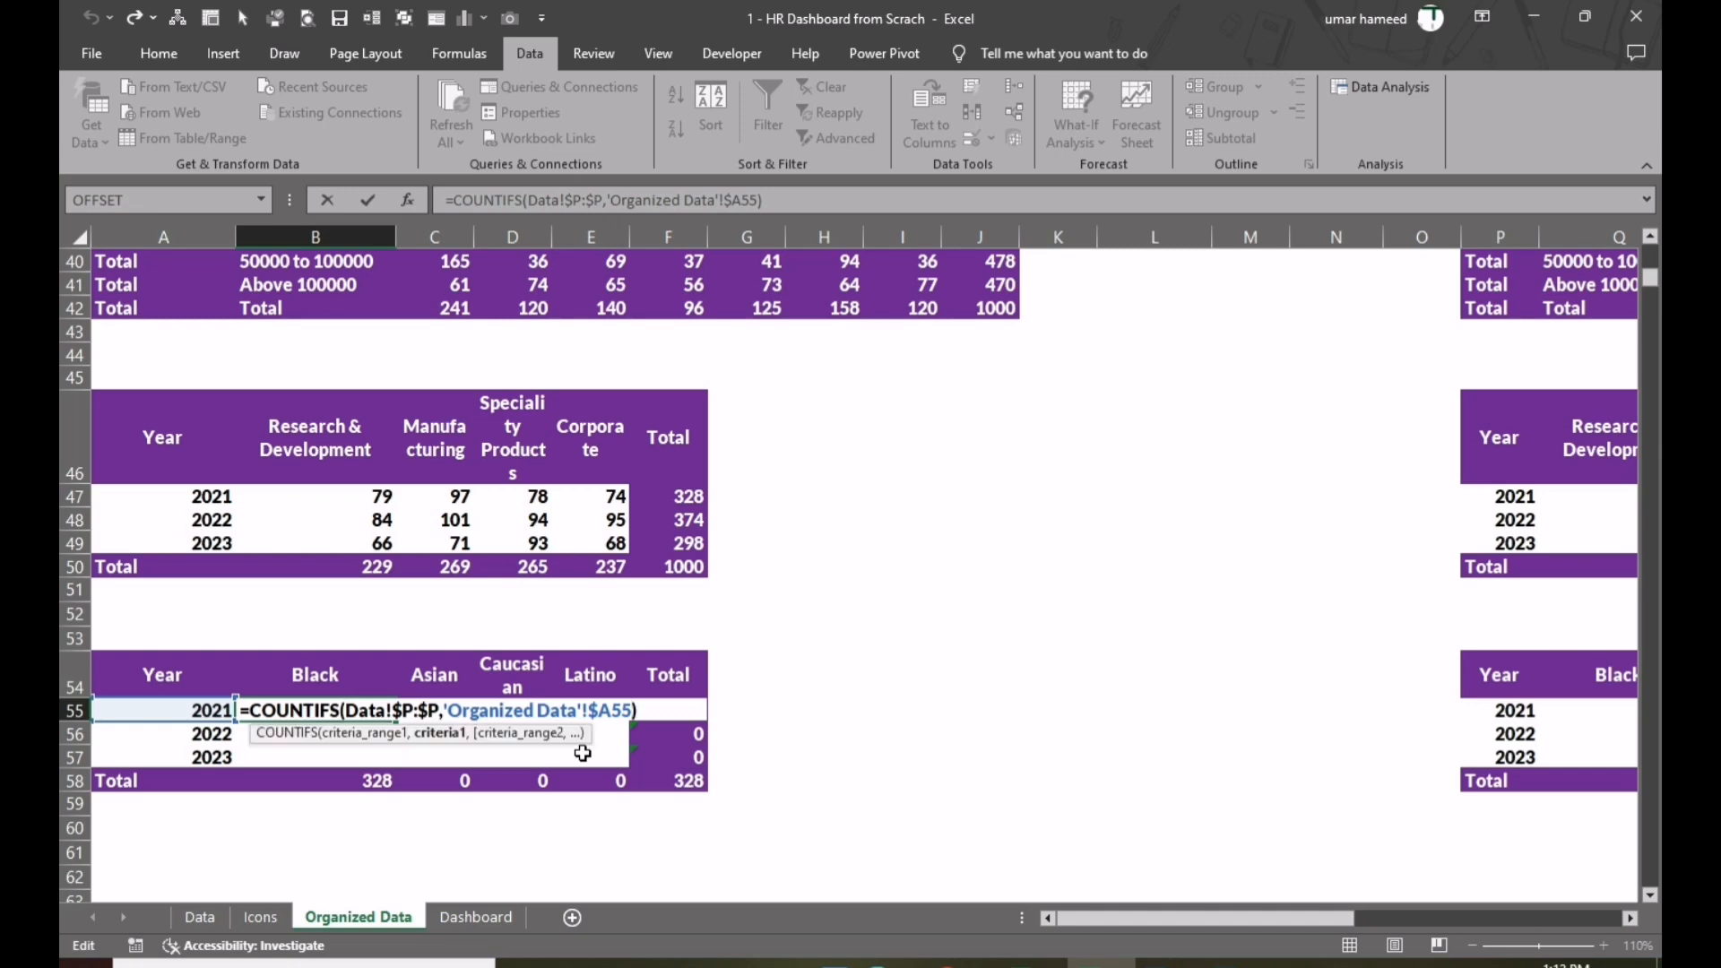
{"action": "type", "text": ","}
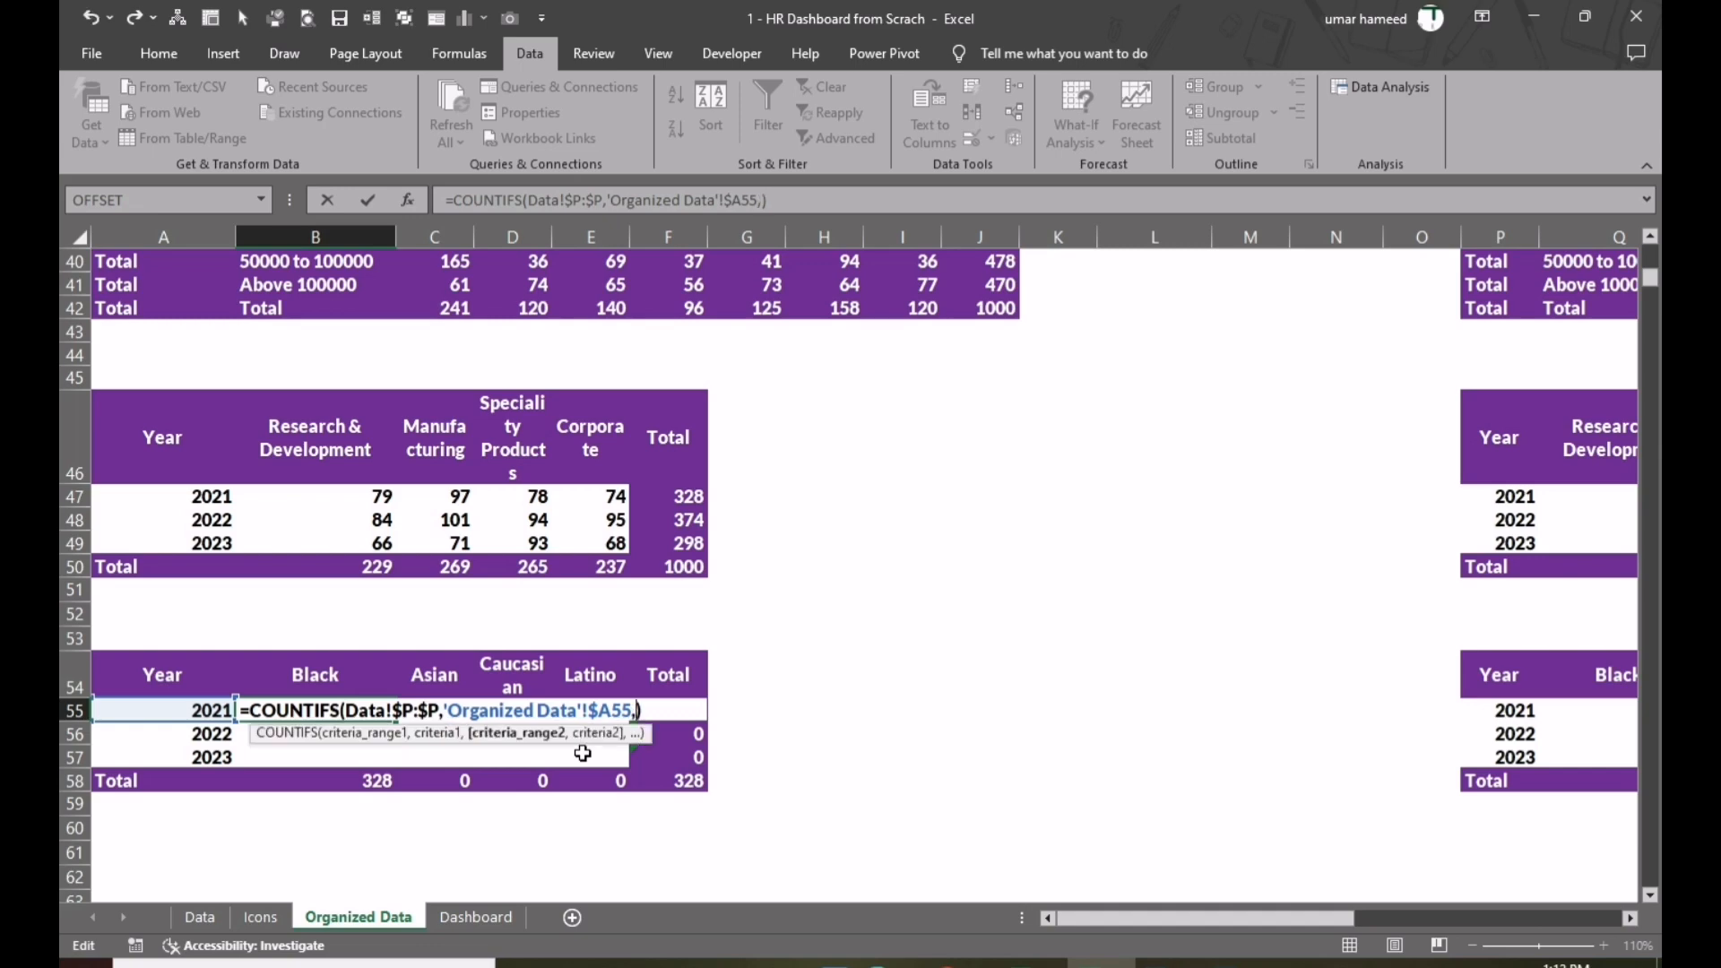
{"action": "left_click", "coordinate": [200, 916]}
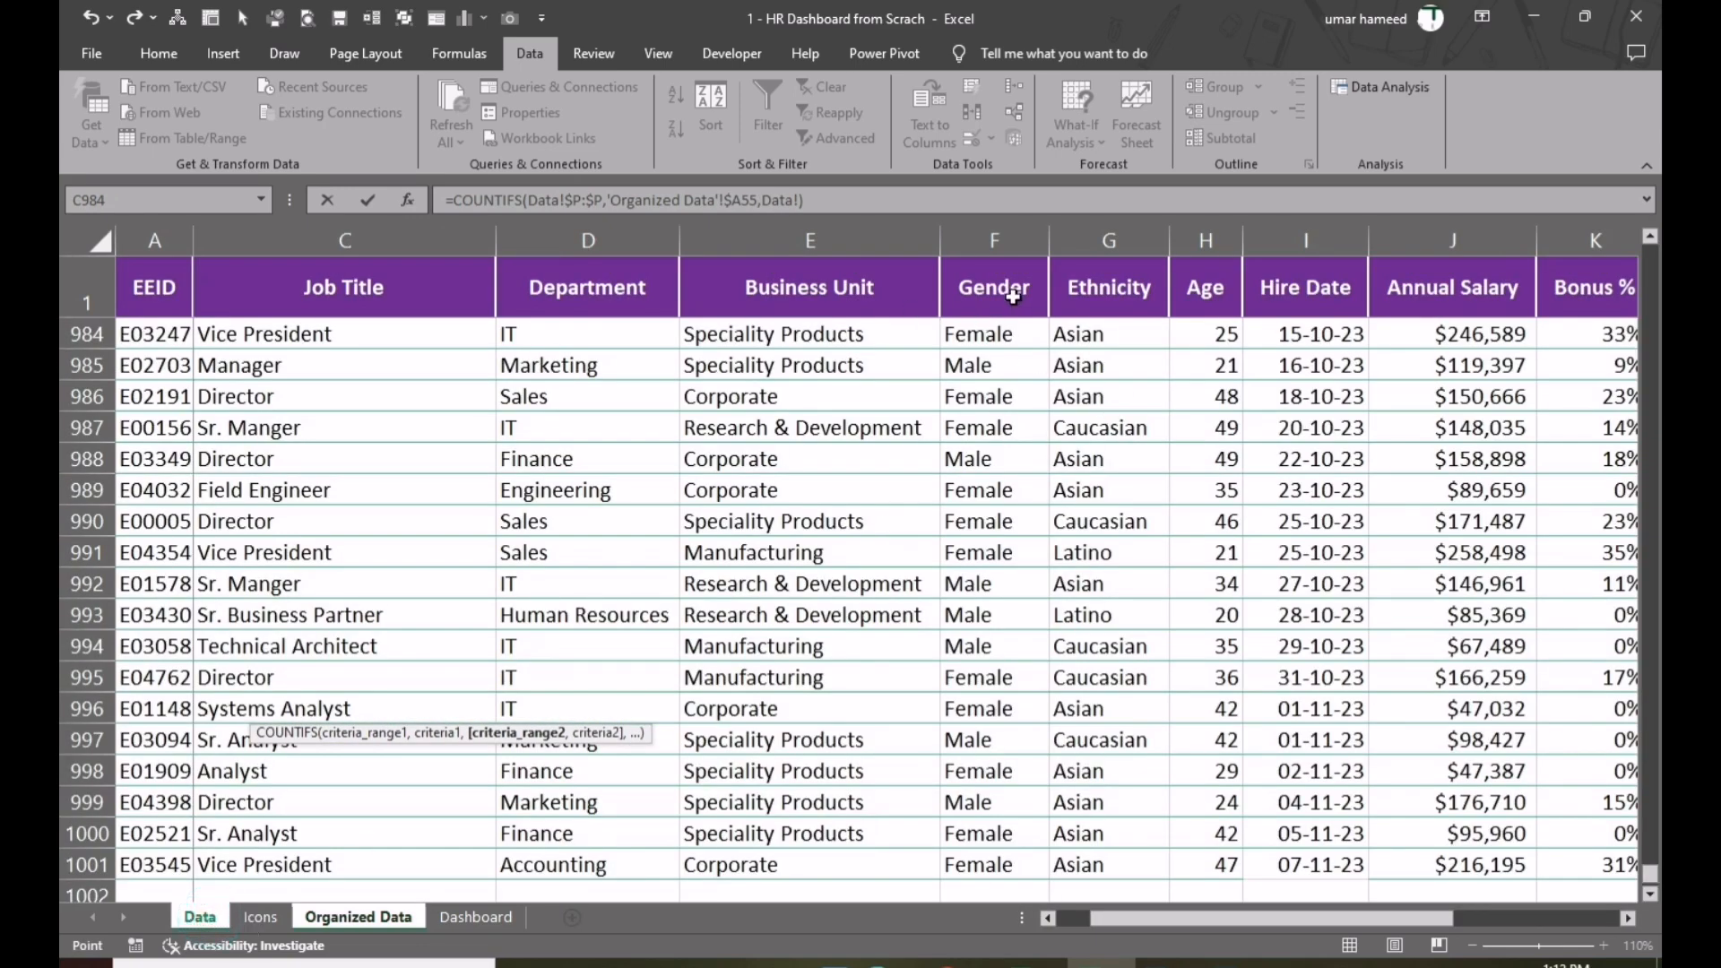
{"action": "left_click", "coordinate": [1111, 240]}
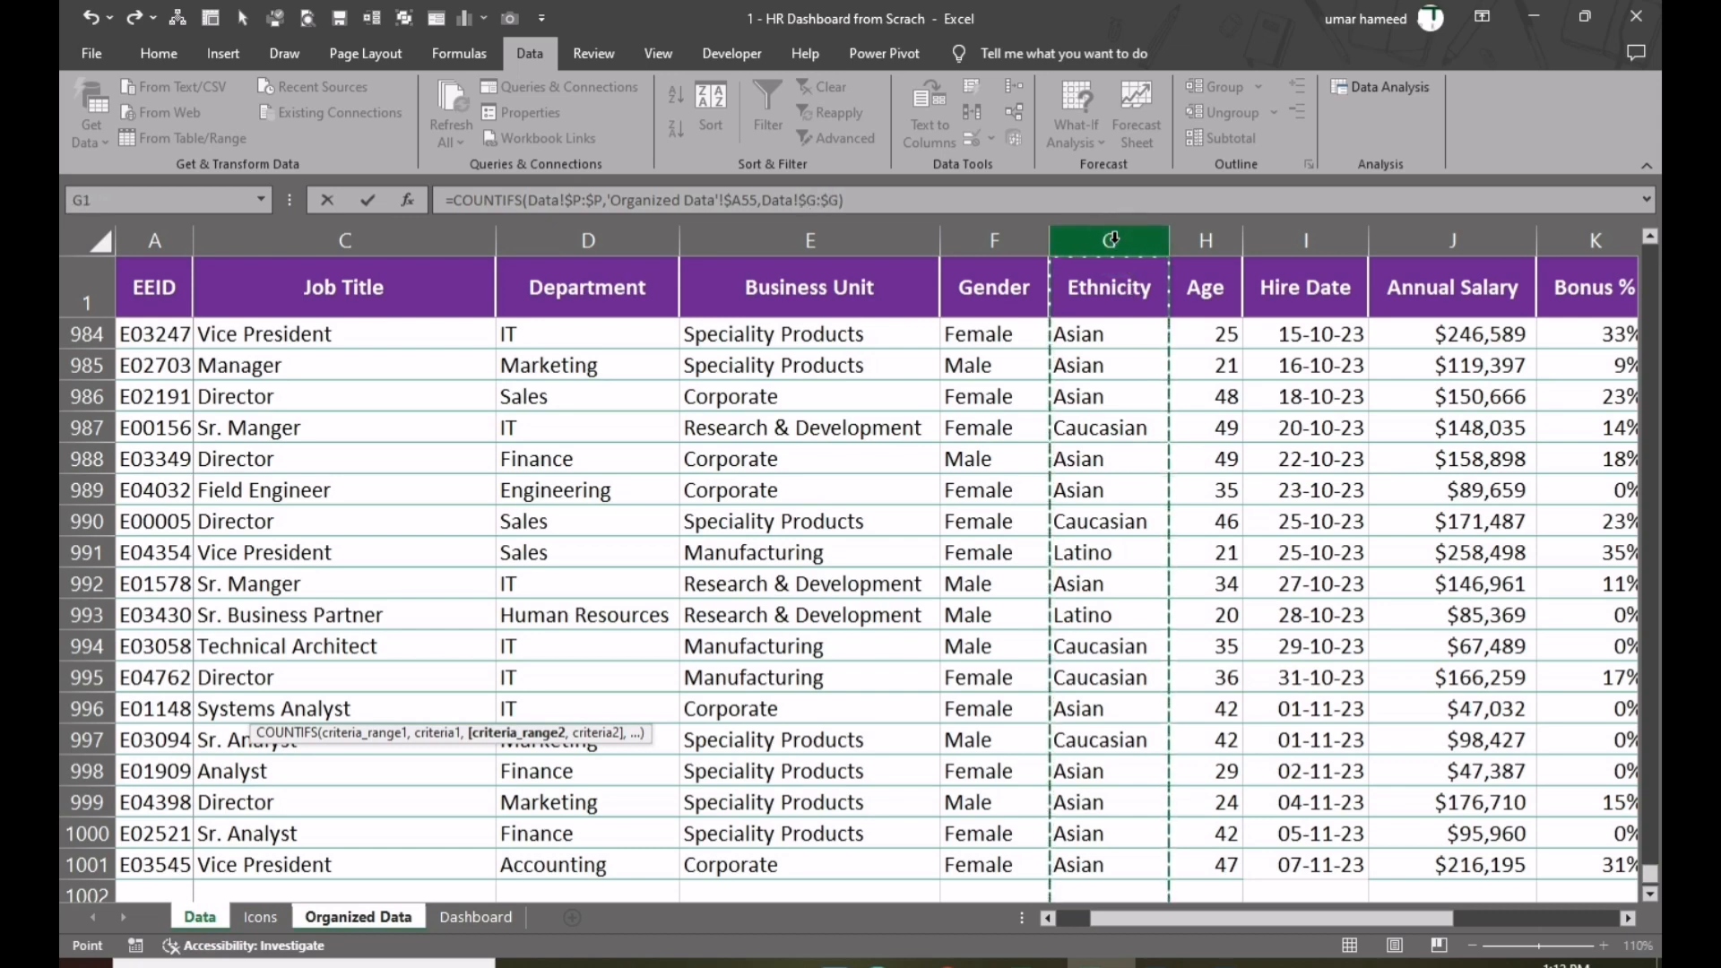
{"action": "type", "text": ",'Organized Data'!"}
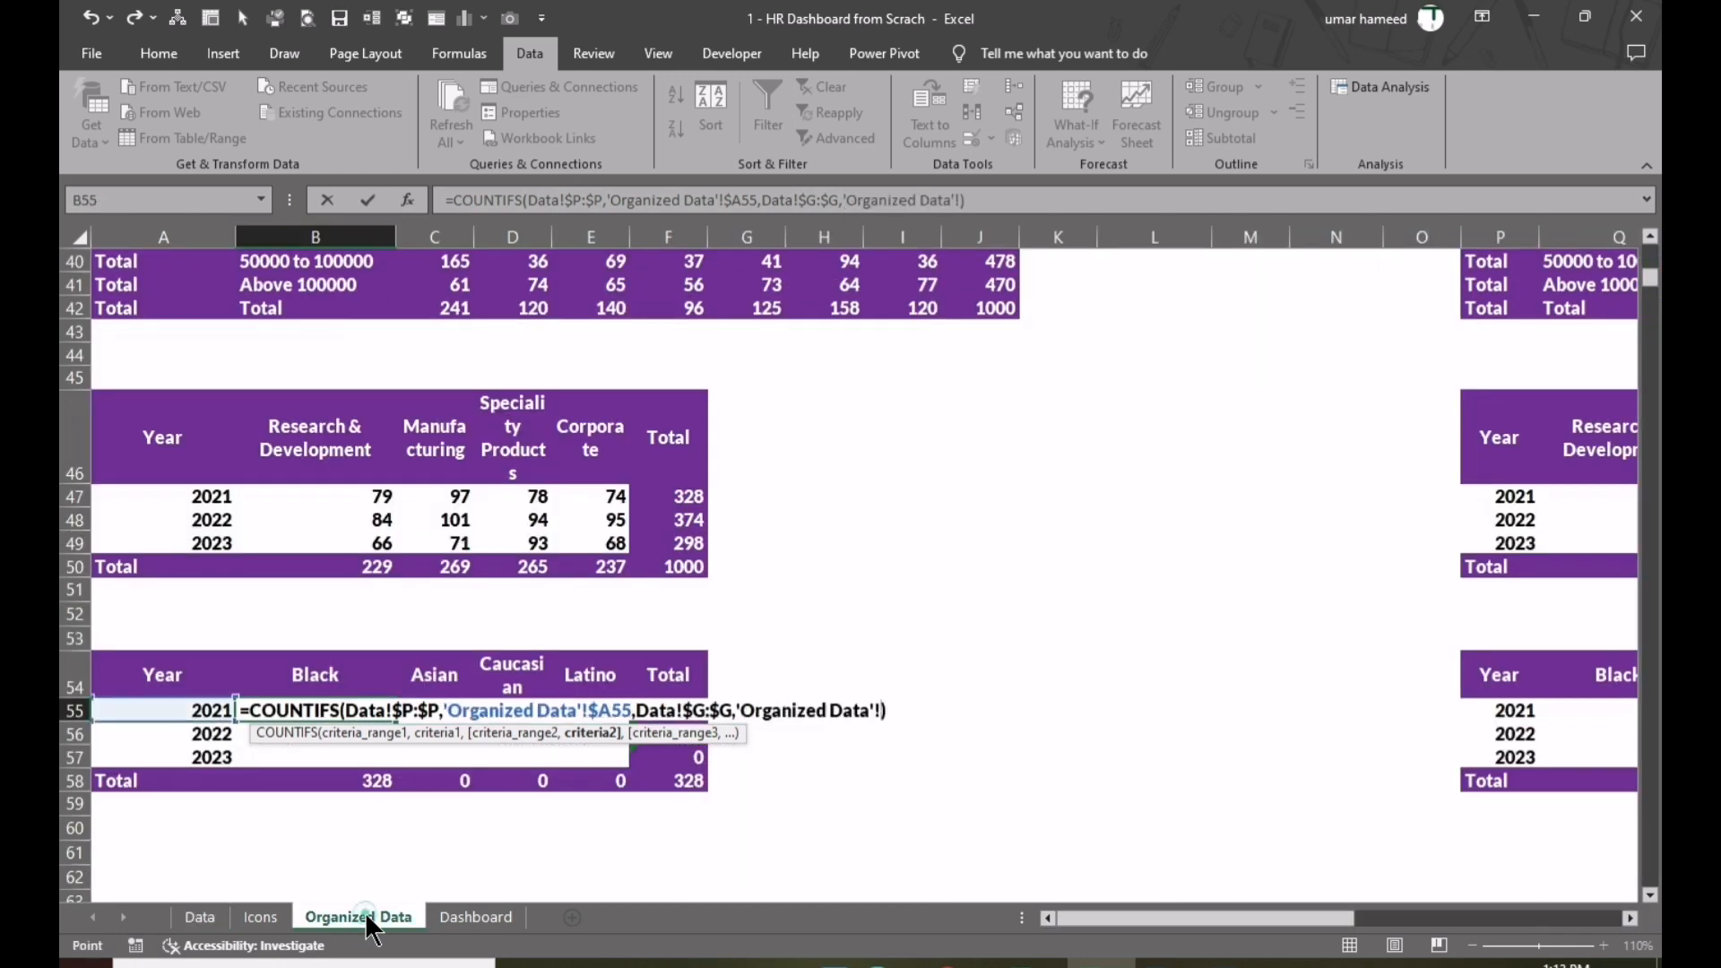
{"action": "left_click", "coordinate": [358, 916]}
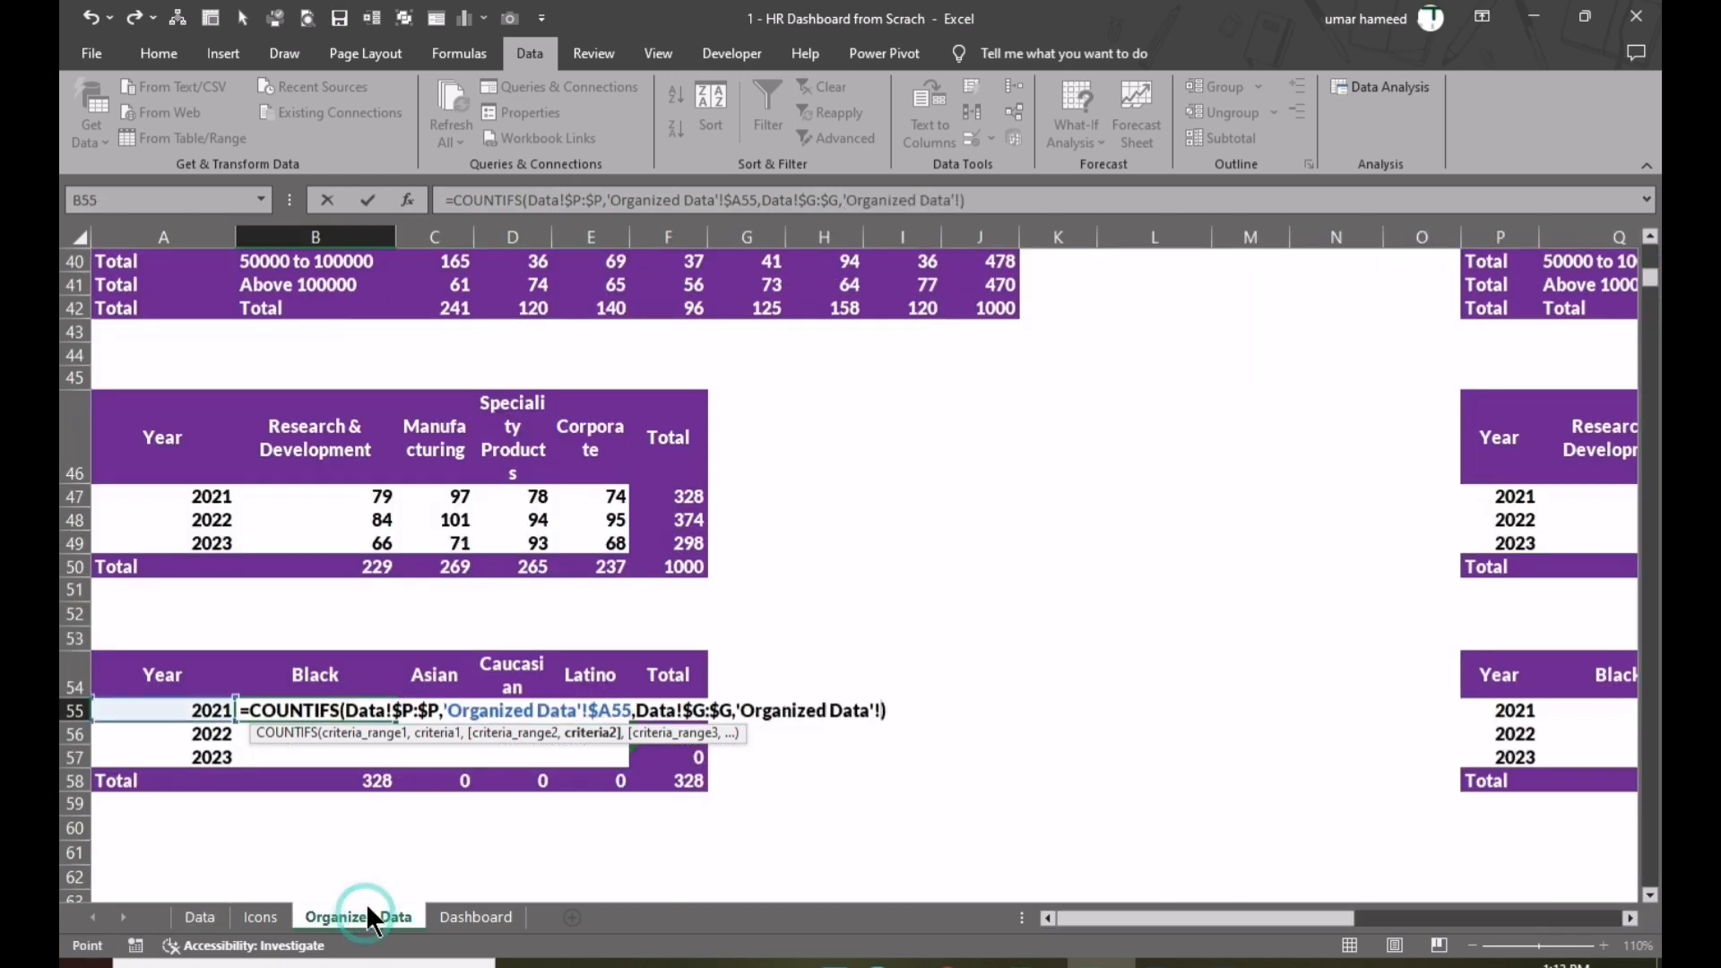
{"action": "left_click", "coordinate": [347, 674]}
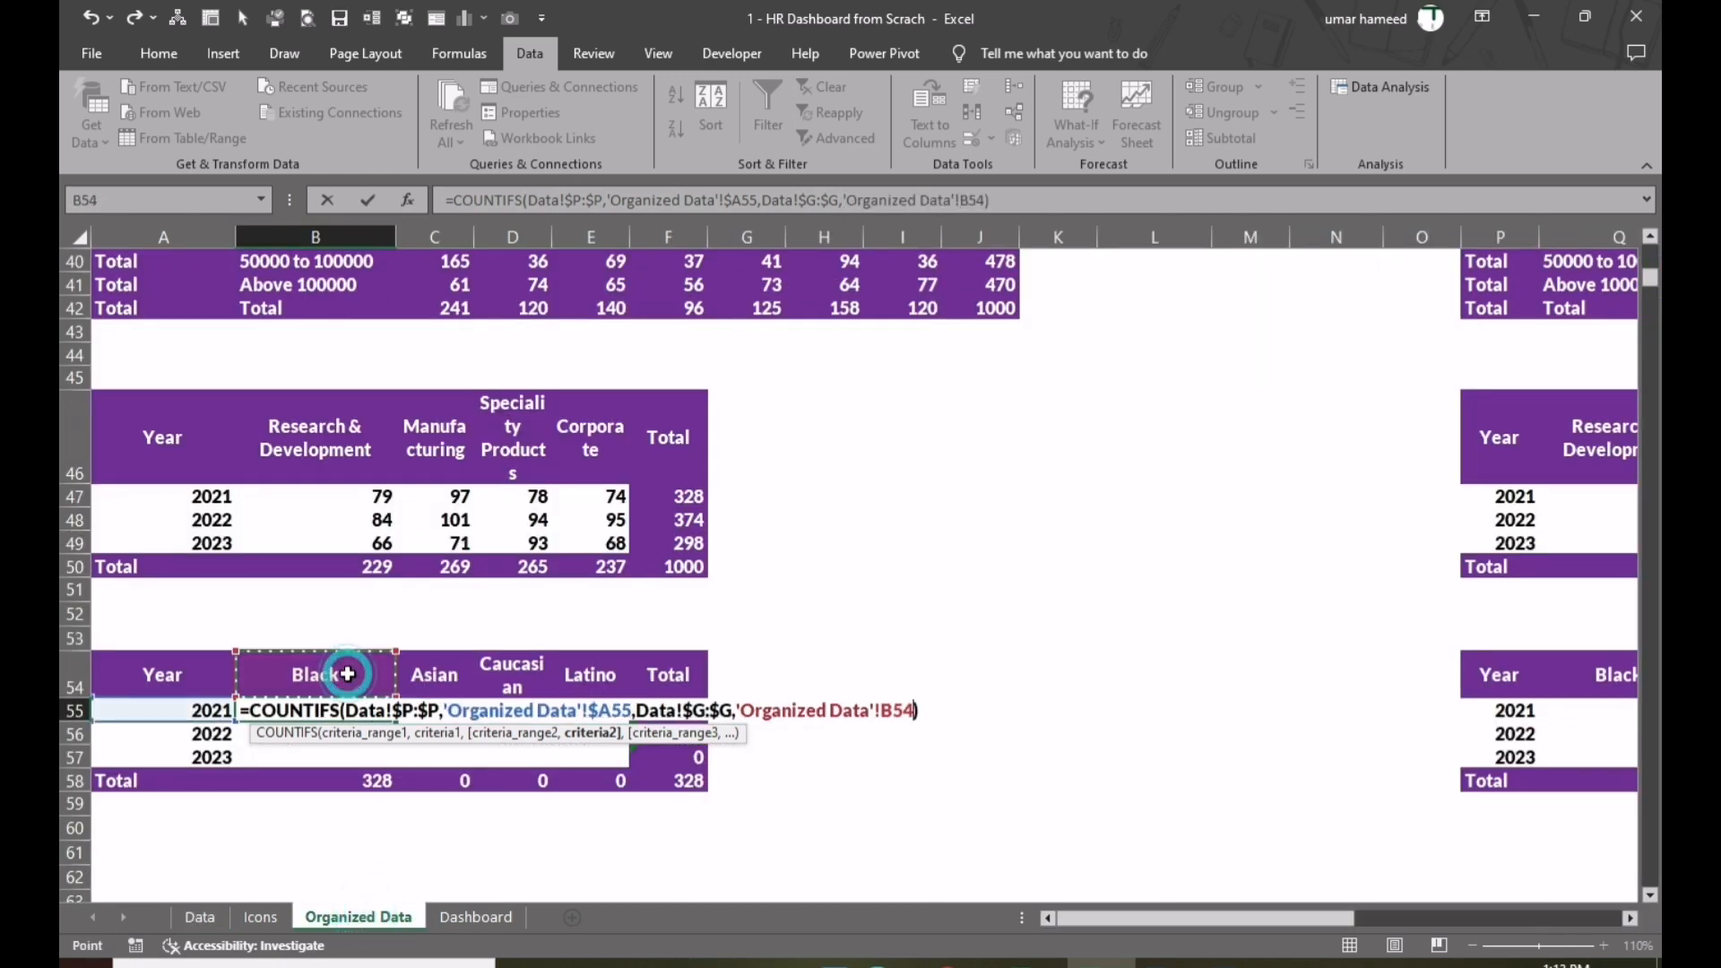
{"action": "key", "text": "F4"}
{"action": "key", "text": "F4"}
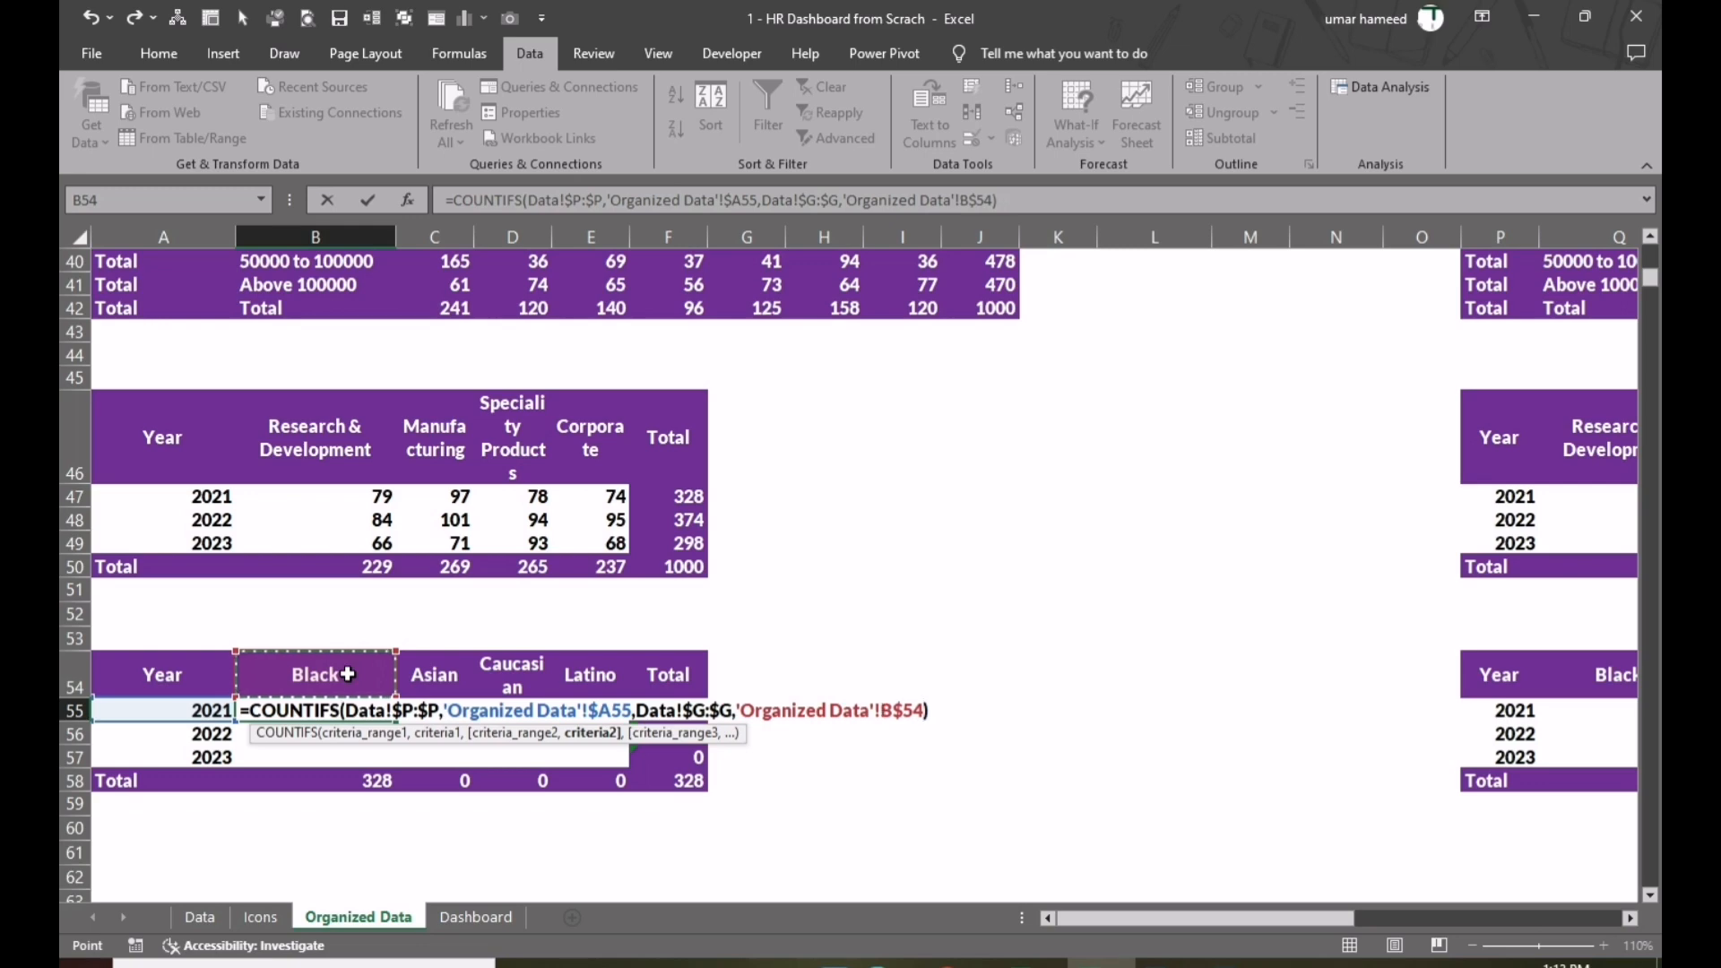
{"action": "type", "text": ")"}
{"action": "key", "text": "Tab"}
{"action": "left_click", "coordinate": [335, 709]}
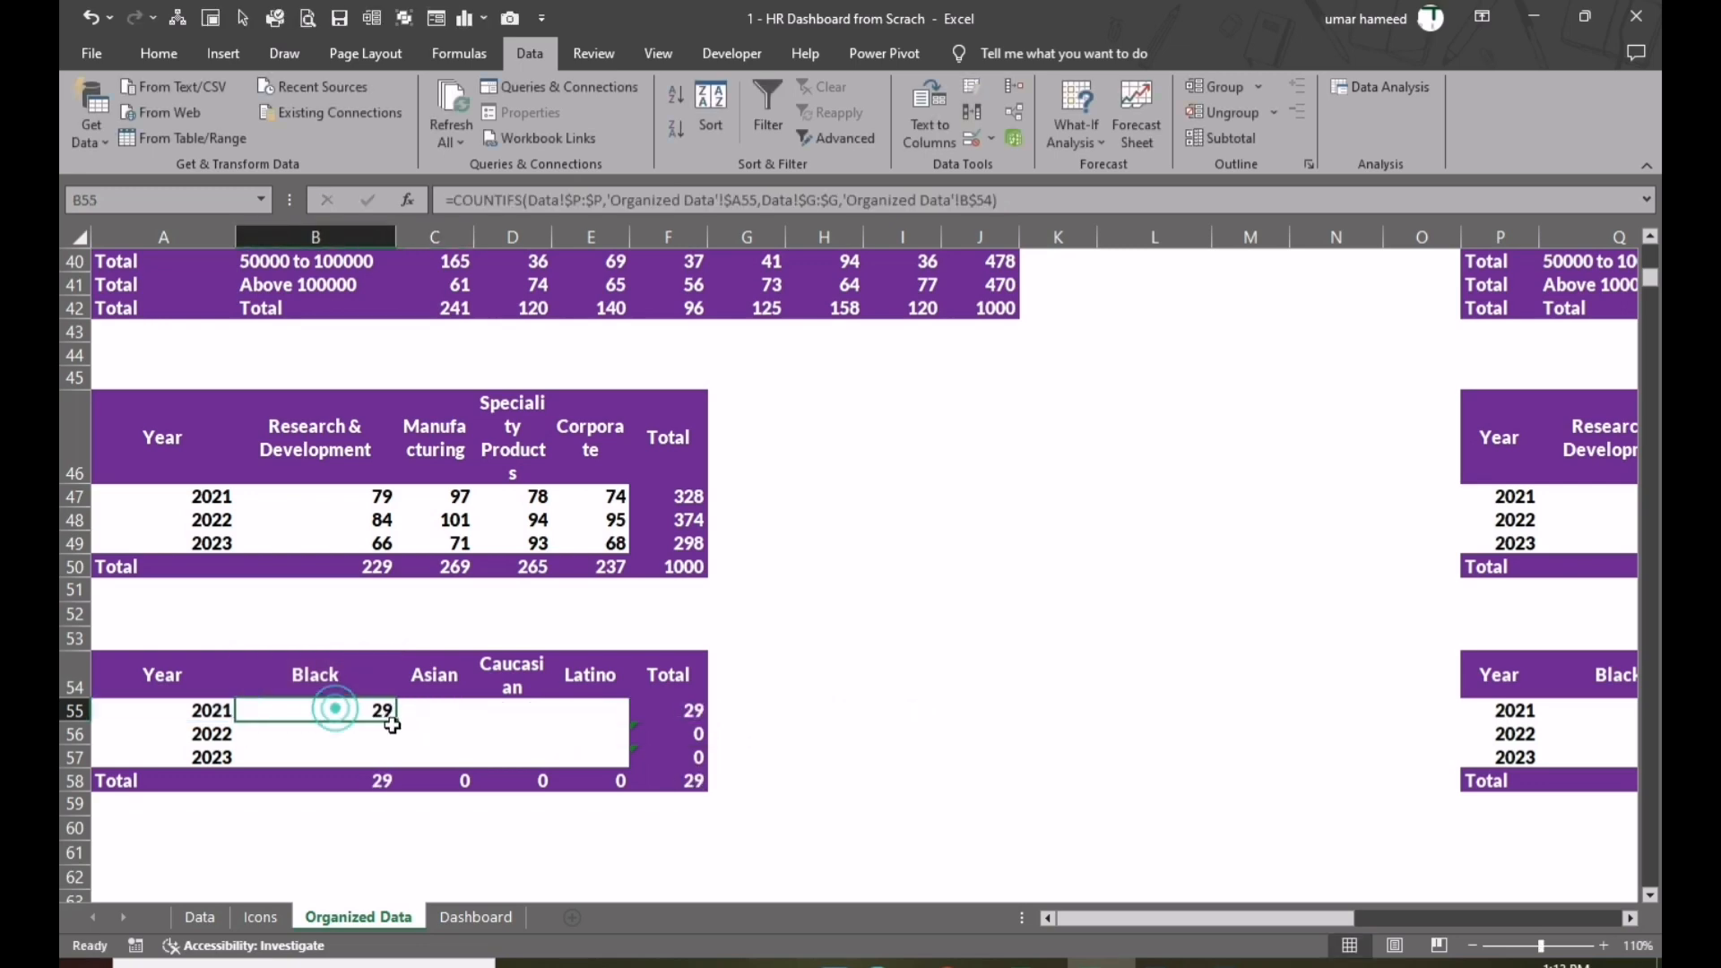
{"action": "left_click_drag", "start_coordinate": [395, 720], "coordinate": [631, 769]}
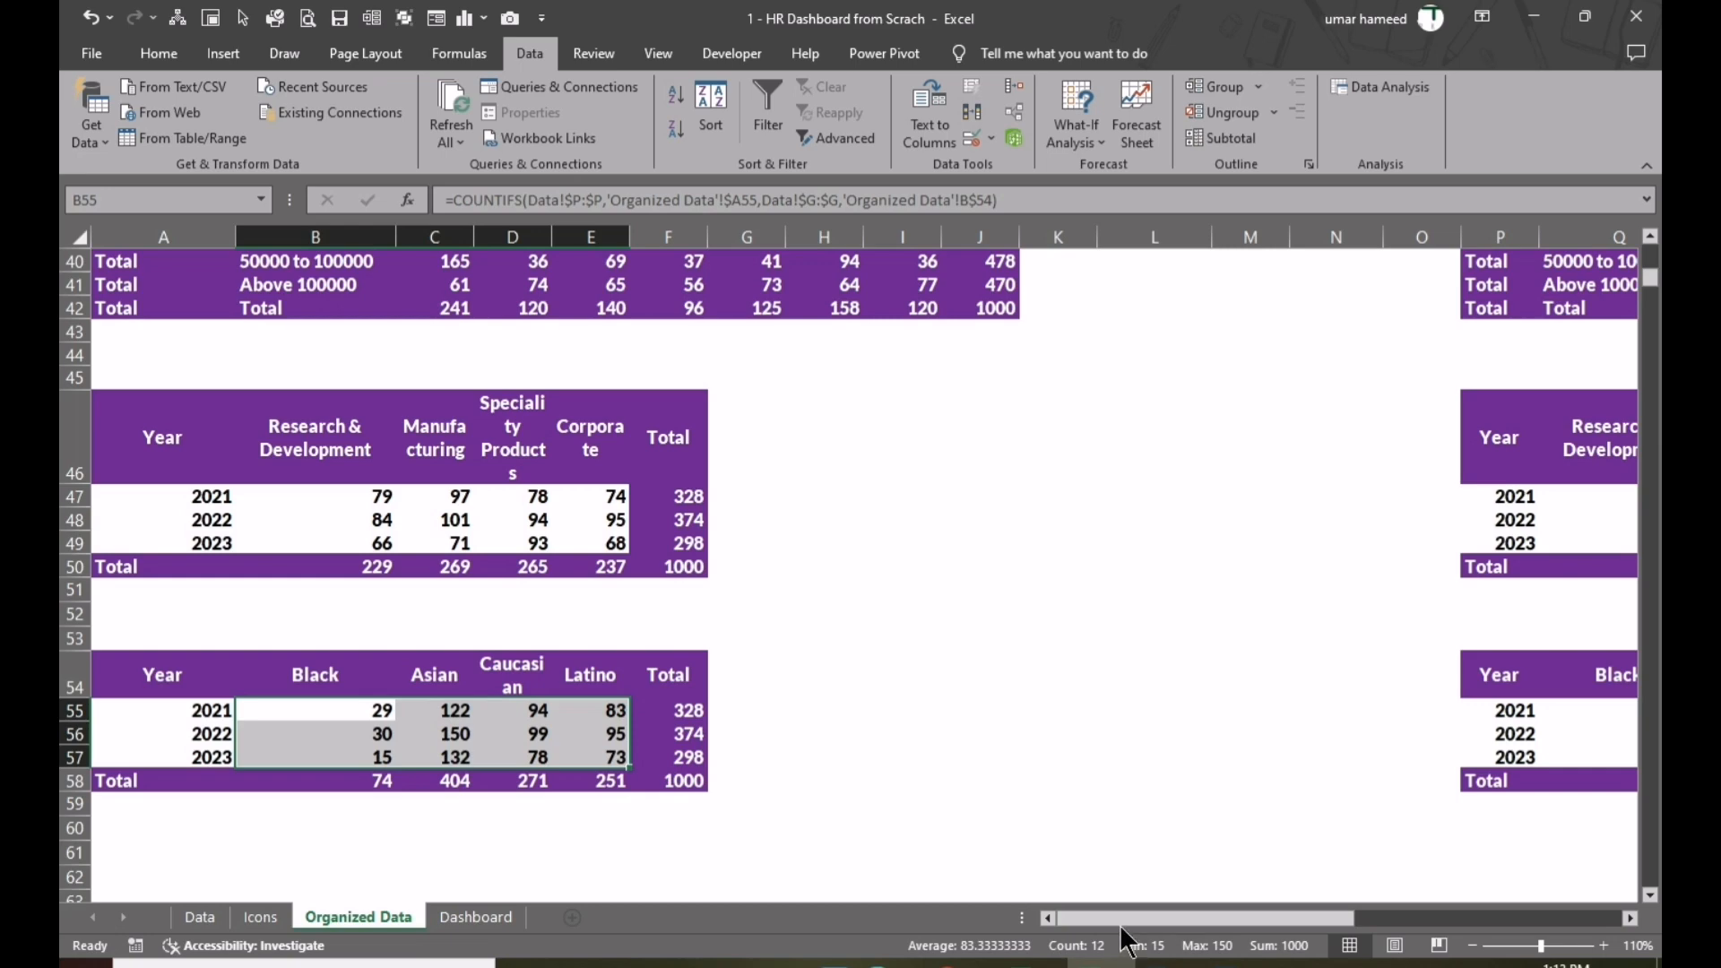
- Enter =IF($O2,B55,"") in Q55 of the second ethnicity table
{"action": "left_click_drag", "start_coordinate": [1120, 920], "coordinate": [1212, 917]}
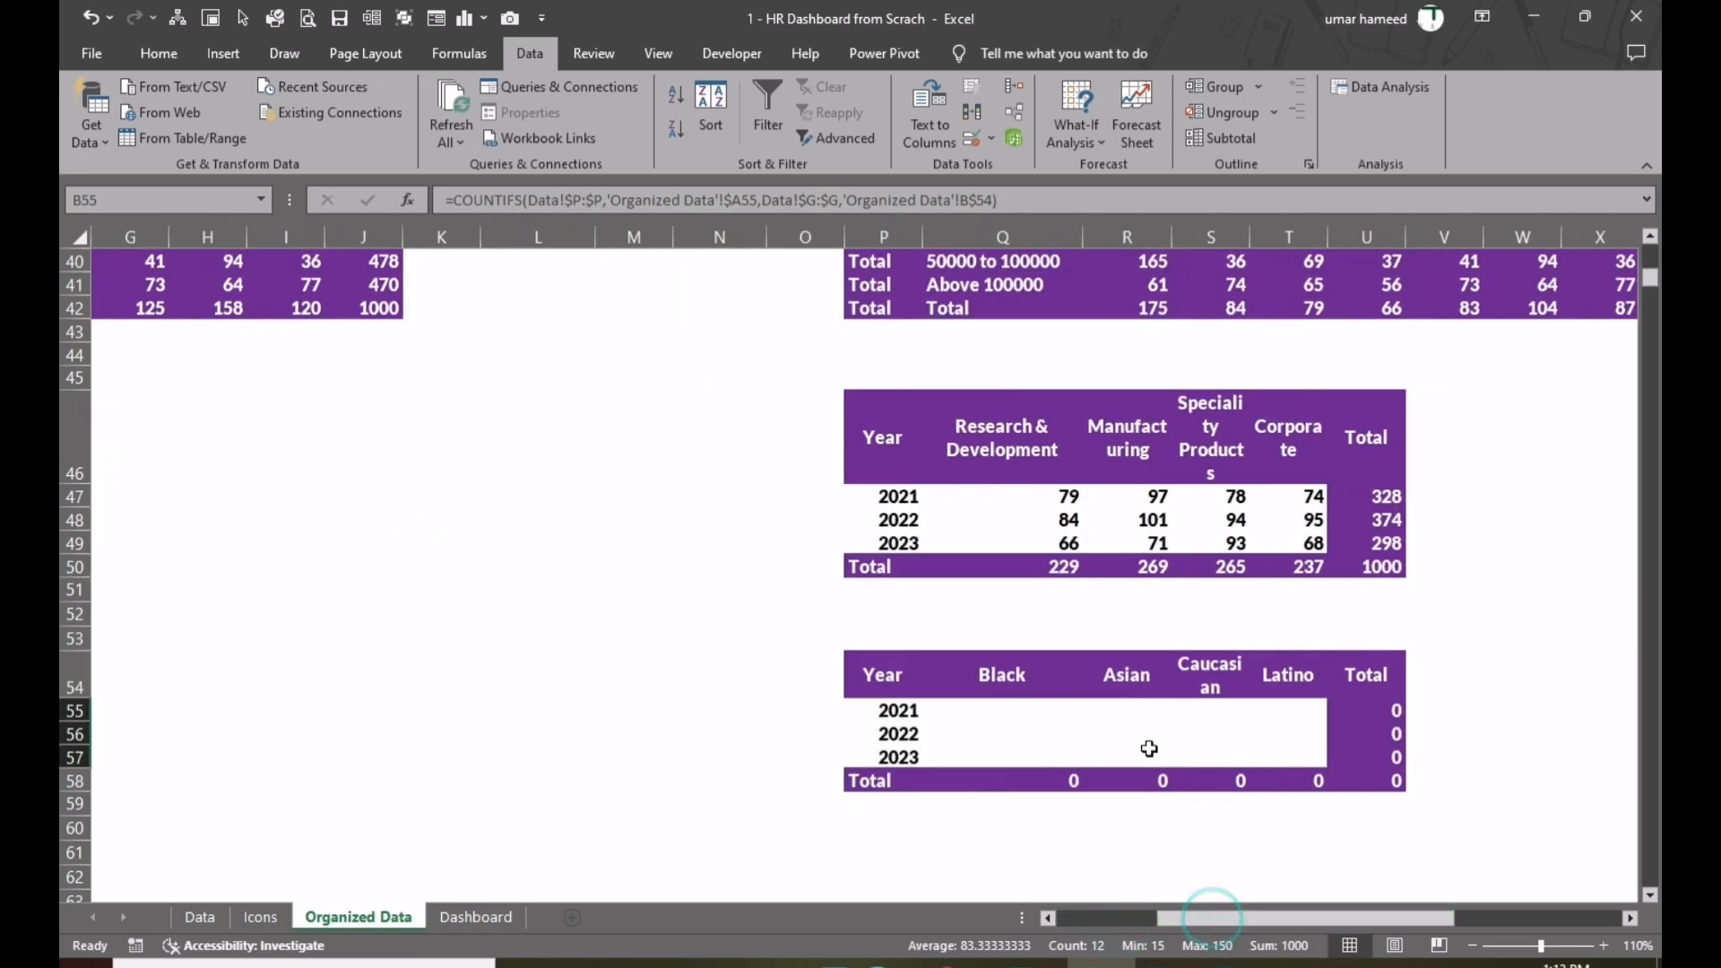
{"action": "left_click", "coordinate": [1001, 709]}
{"action": "type", "text": "=IF($O10,B55,\"\")"}
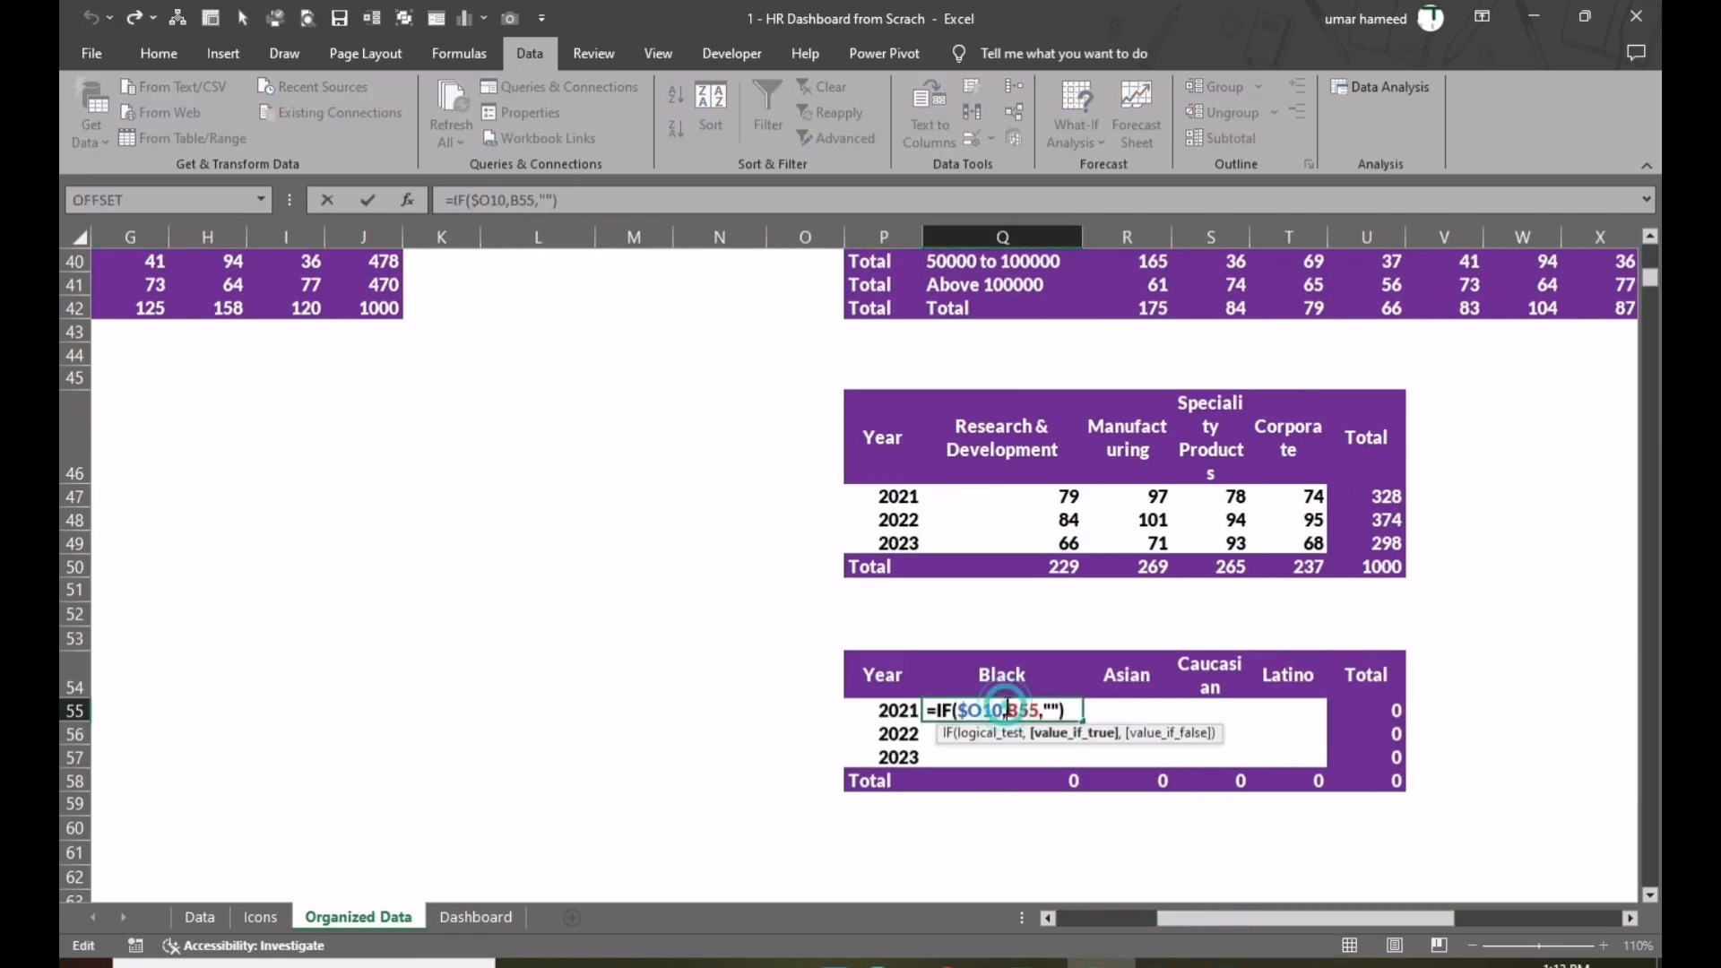
{"action": "left_click", "coordinate": [1003, 710]}
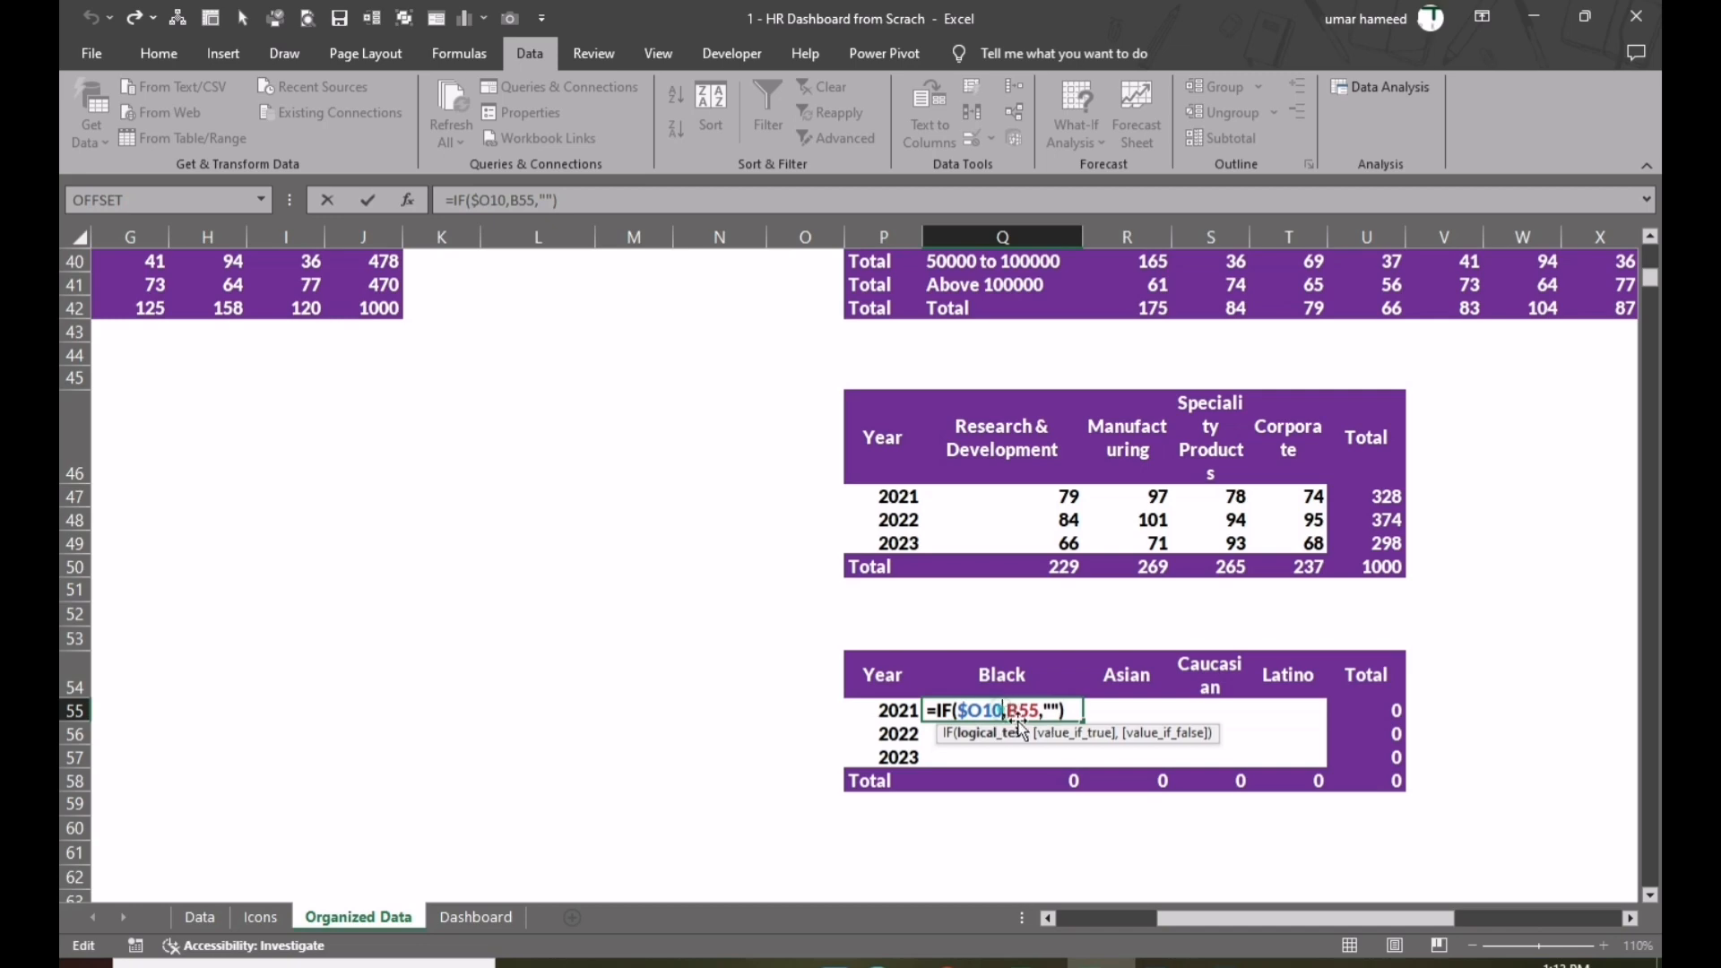
{"action": "type", "text": "2"}
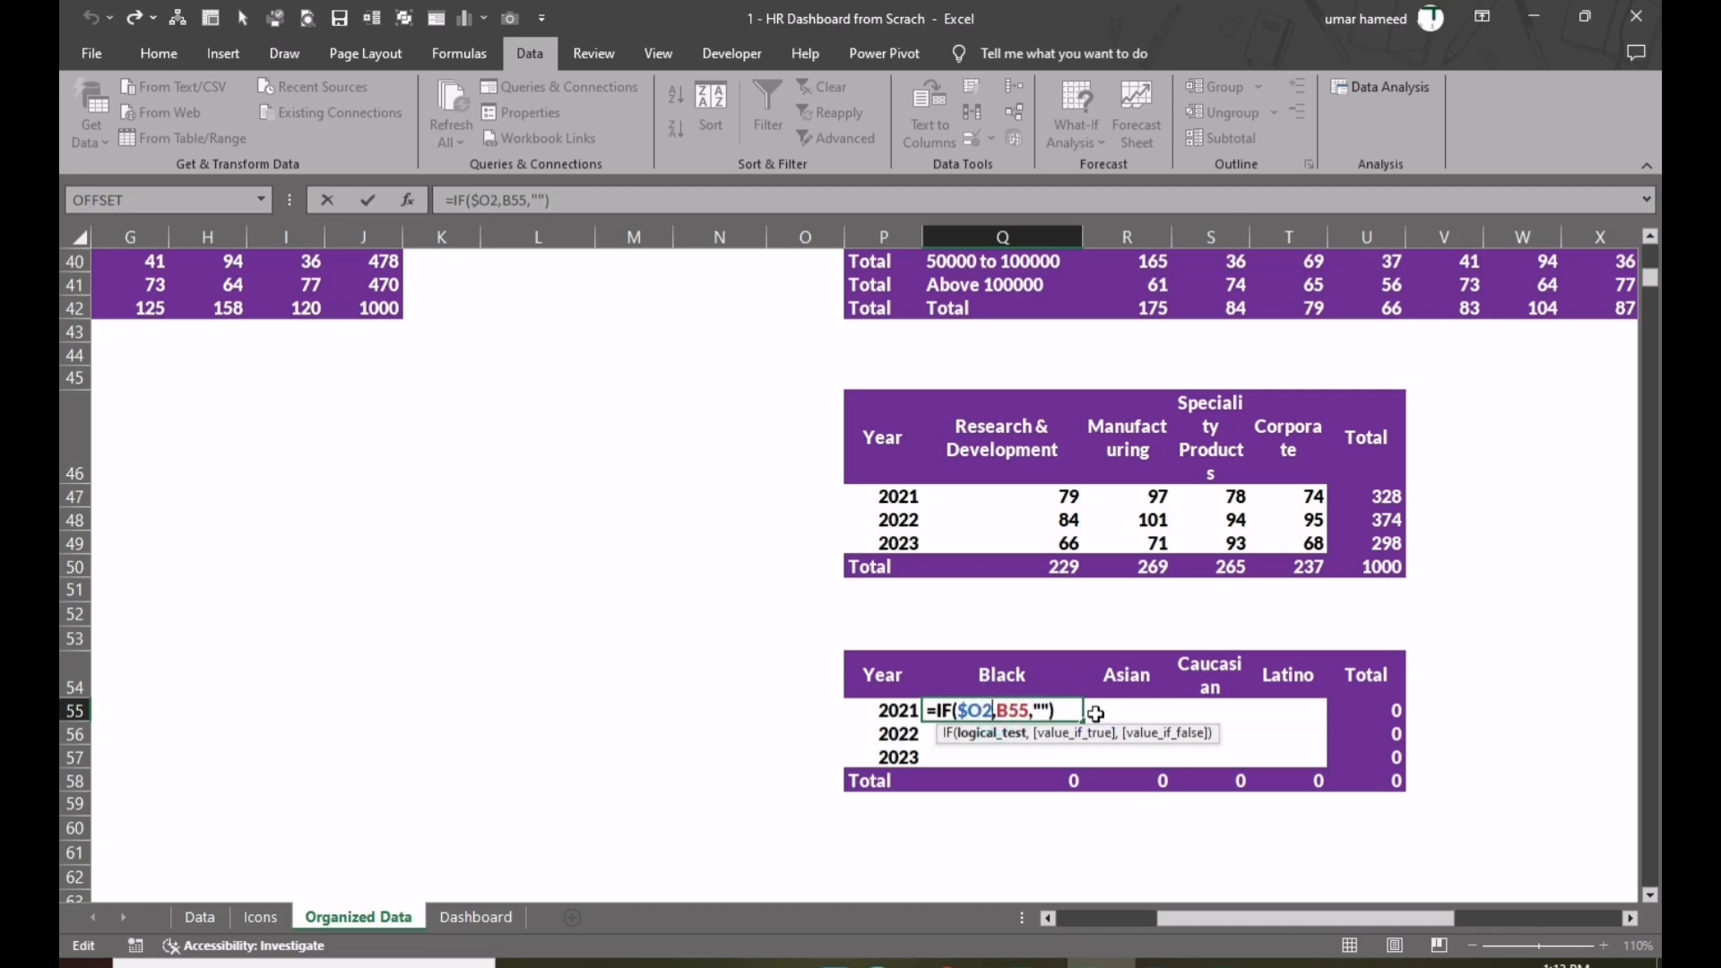
{"action": "scroll", "coordinate": [655, 642], "scroll_direction": "up", "scroll_amount": 13}
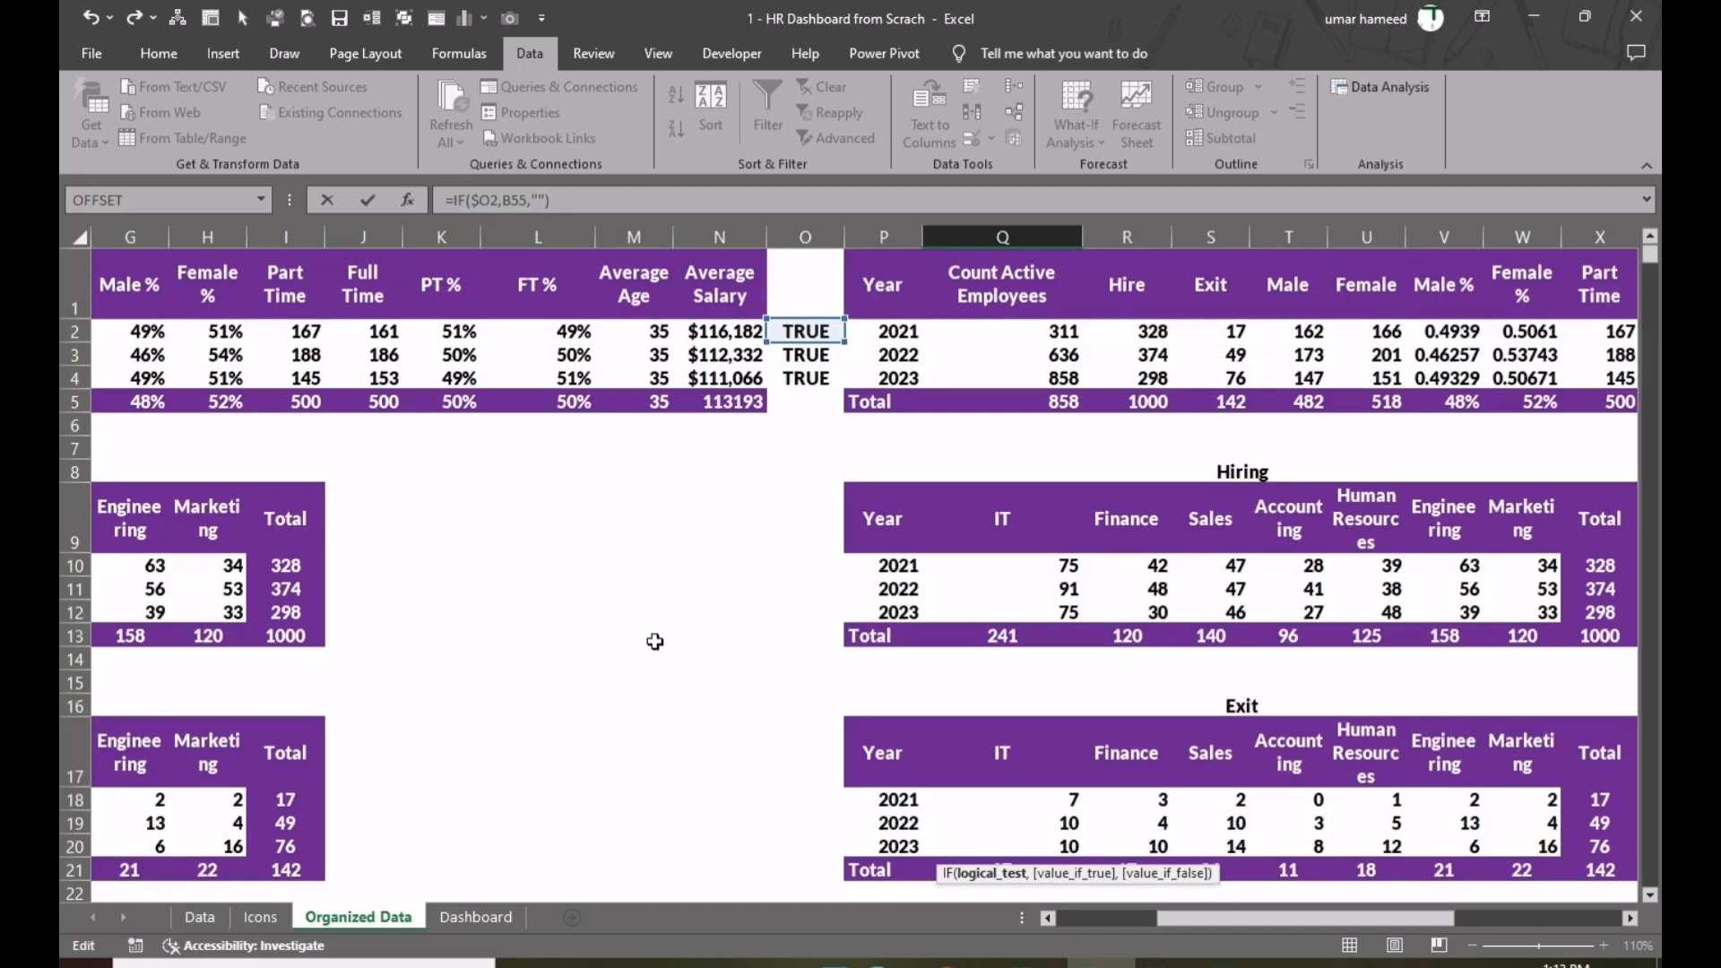
{"action": "scroll", "coordinate": [841, 441], "scroll_direction": "down", "scroll_amount": 16}
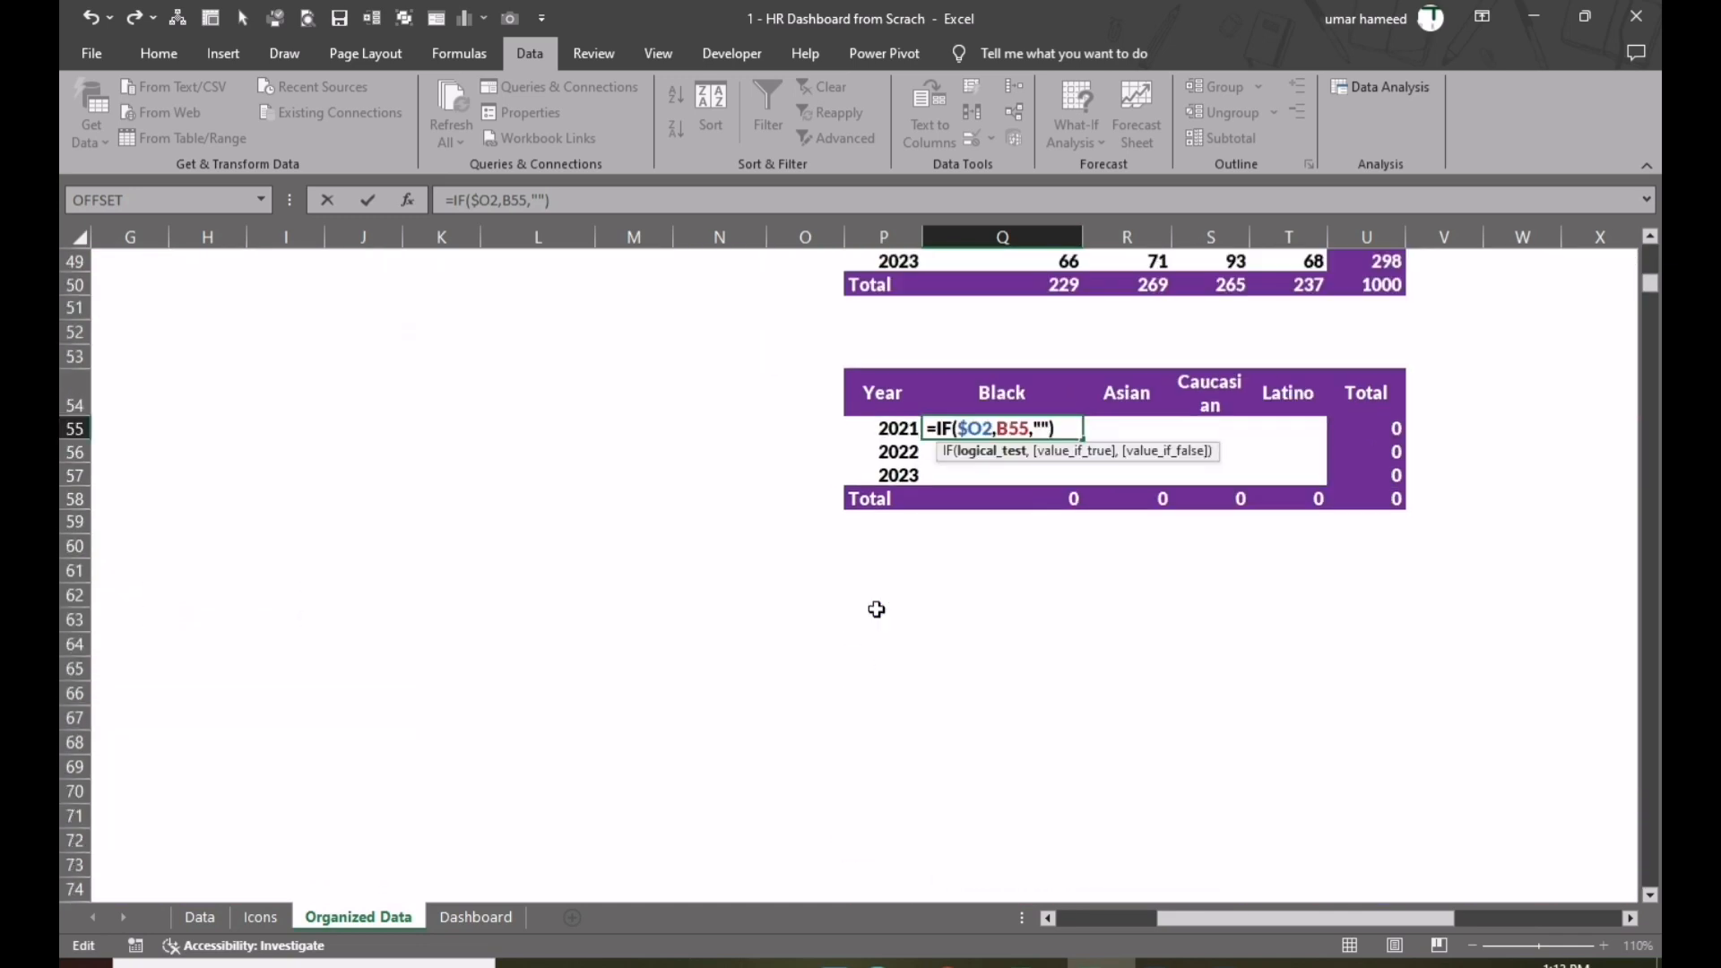
{"action": "key", "text": "ctrl+Return"}
- Fill the IF formula from Q55 across the whole range Q55:T57
{"action": "key", "text": "shift+Right"}
{"action": "key", "text": "shift+Right"}
{"action": "key", "text": "shift+Right"}
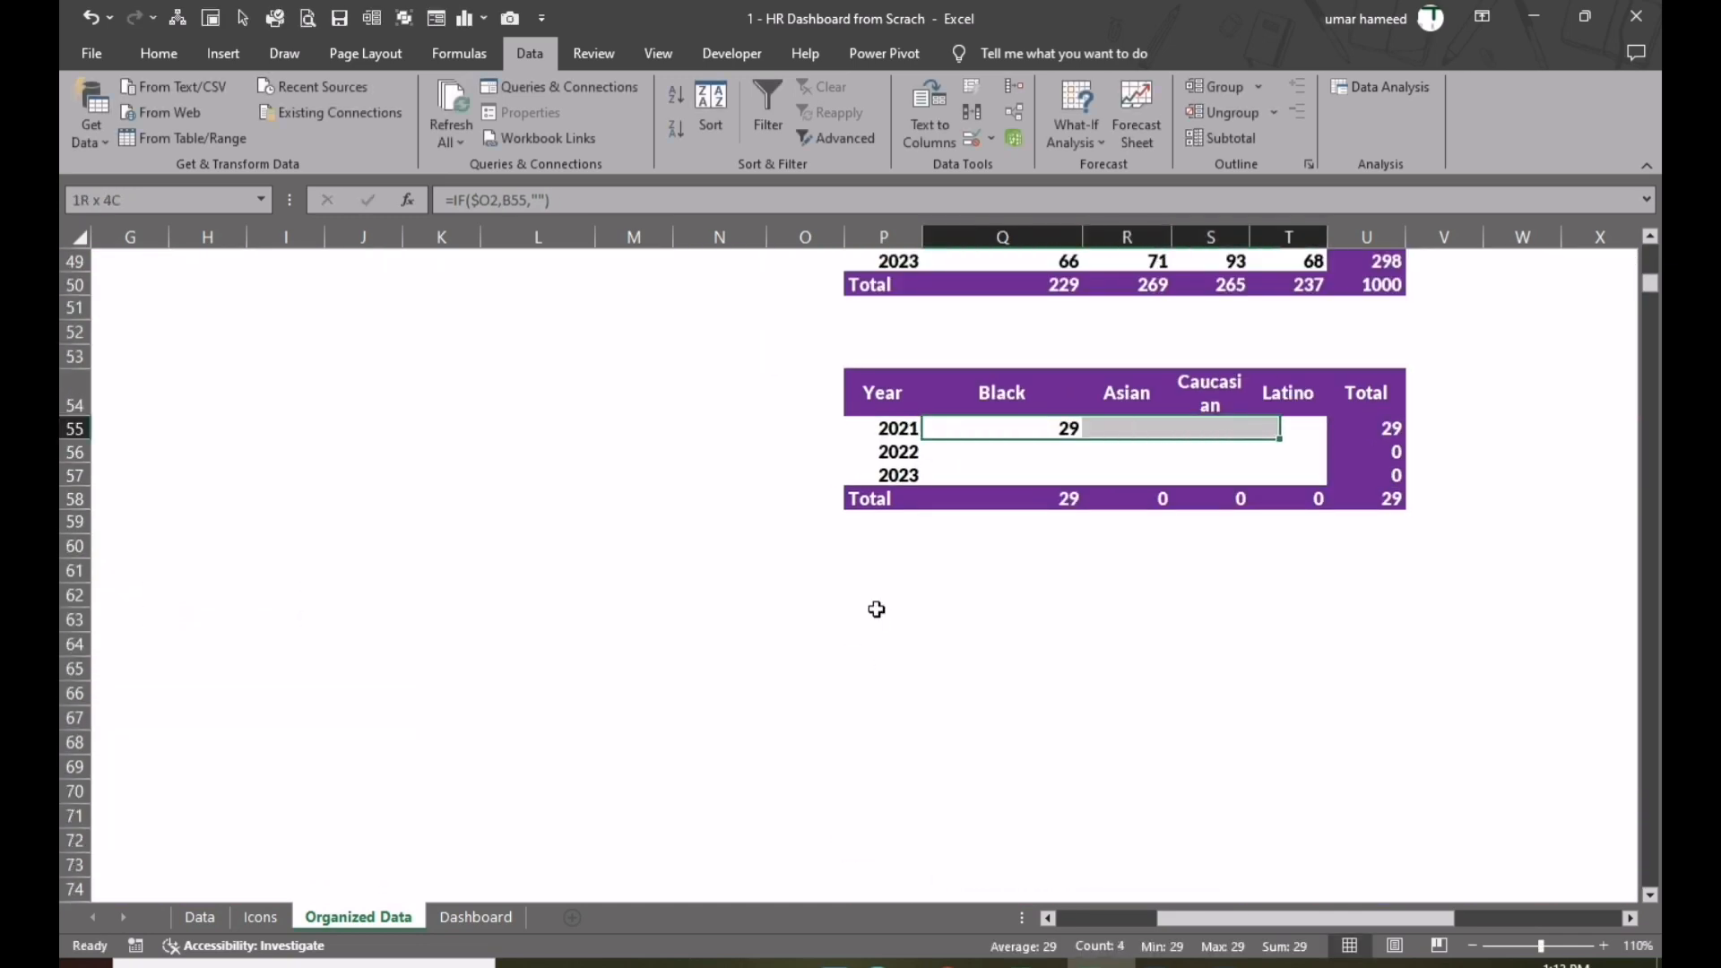
{"action": "key", "text": "shift+Down"}
{"action": "key", "text": "shift+Down"}
{"action": "key", "text": "F2"}
{"action": "key", "text": "ctrl+Return"}
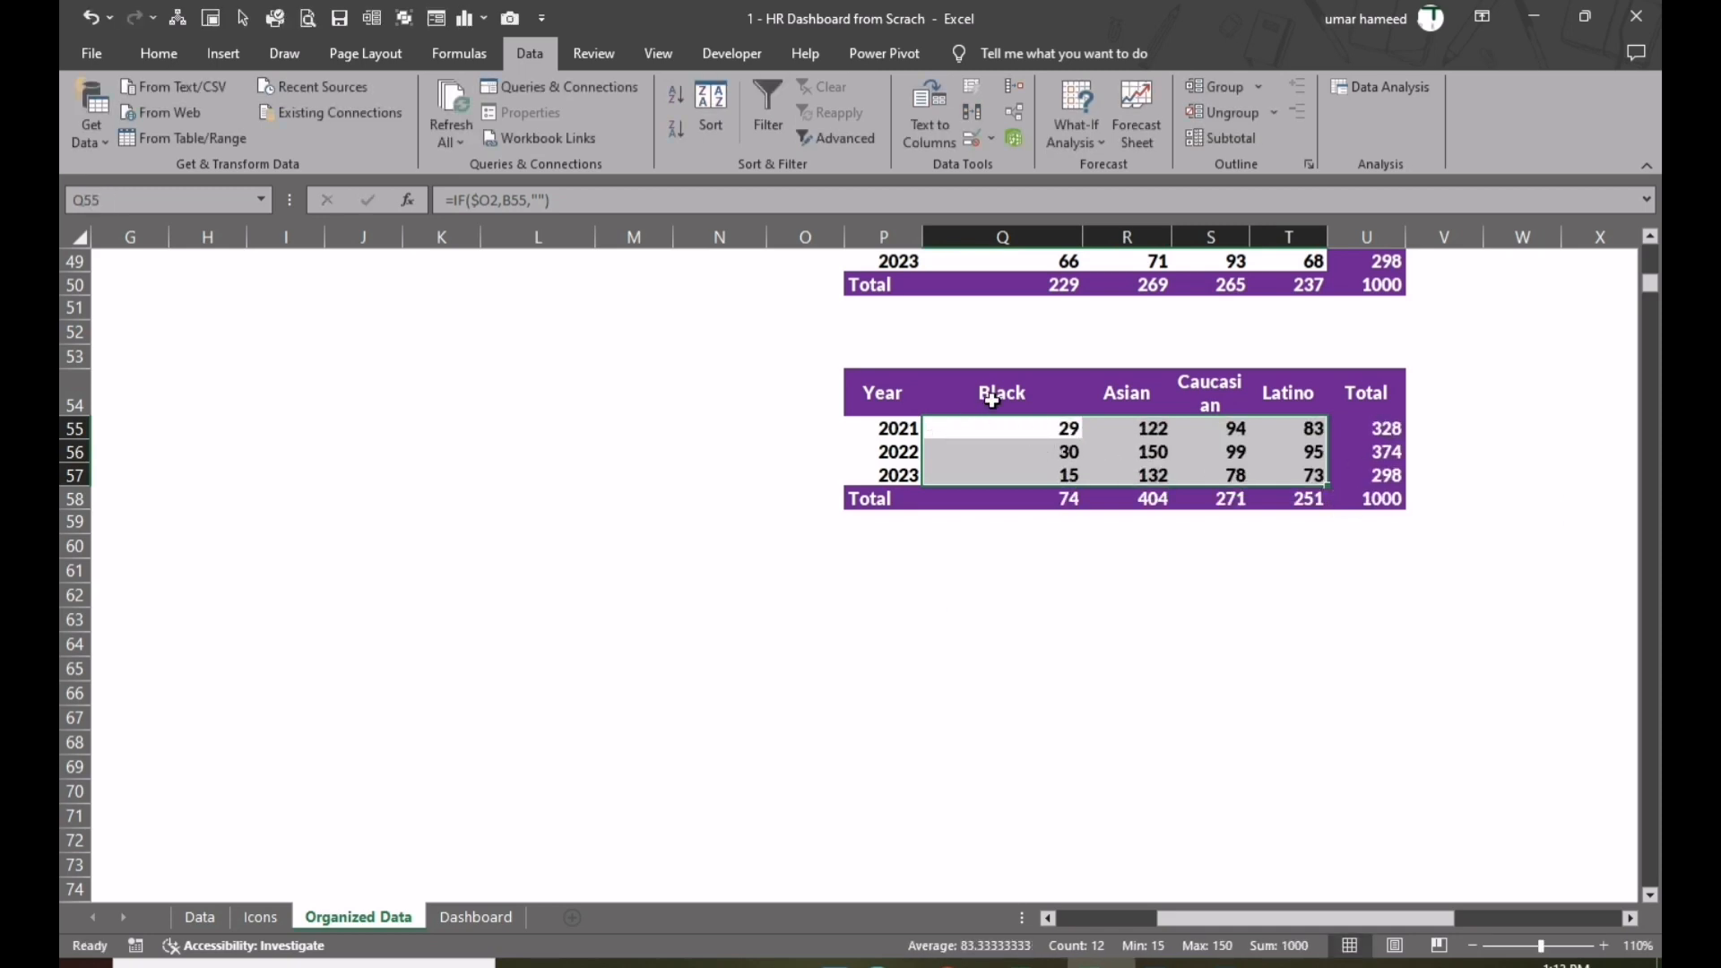
- Insert a 2-D clustered column chart from the ethnicity headers Q54:T54 and their totals Q58:T58
{"action": "left_click_drag", "start_coordinate": [991, 400], "coordinate": [1300, 390]}
{"action": "left_click_drag", "start_coordinate": [1039, 497], "coordinate": [1287, 499]}
{"action": "left_click", "coordinate": [161, 54]}
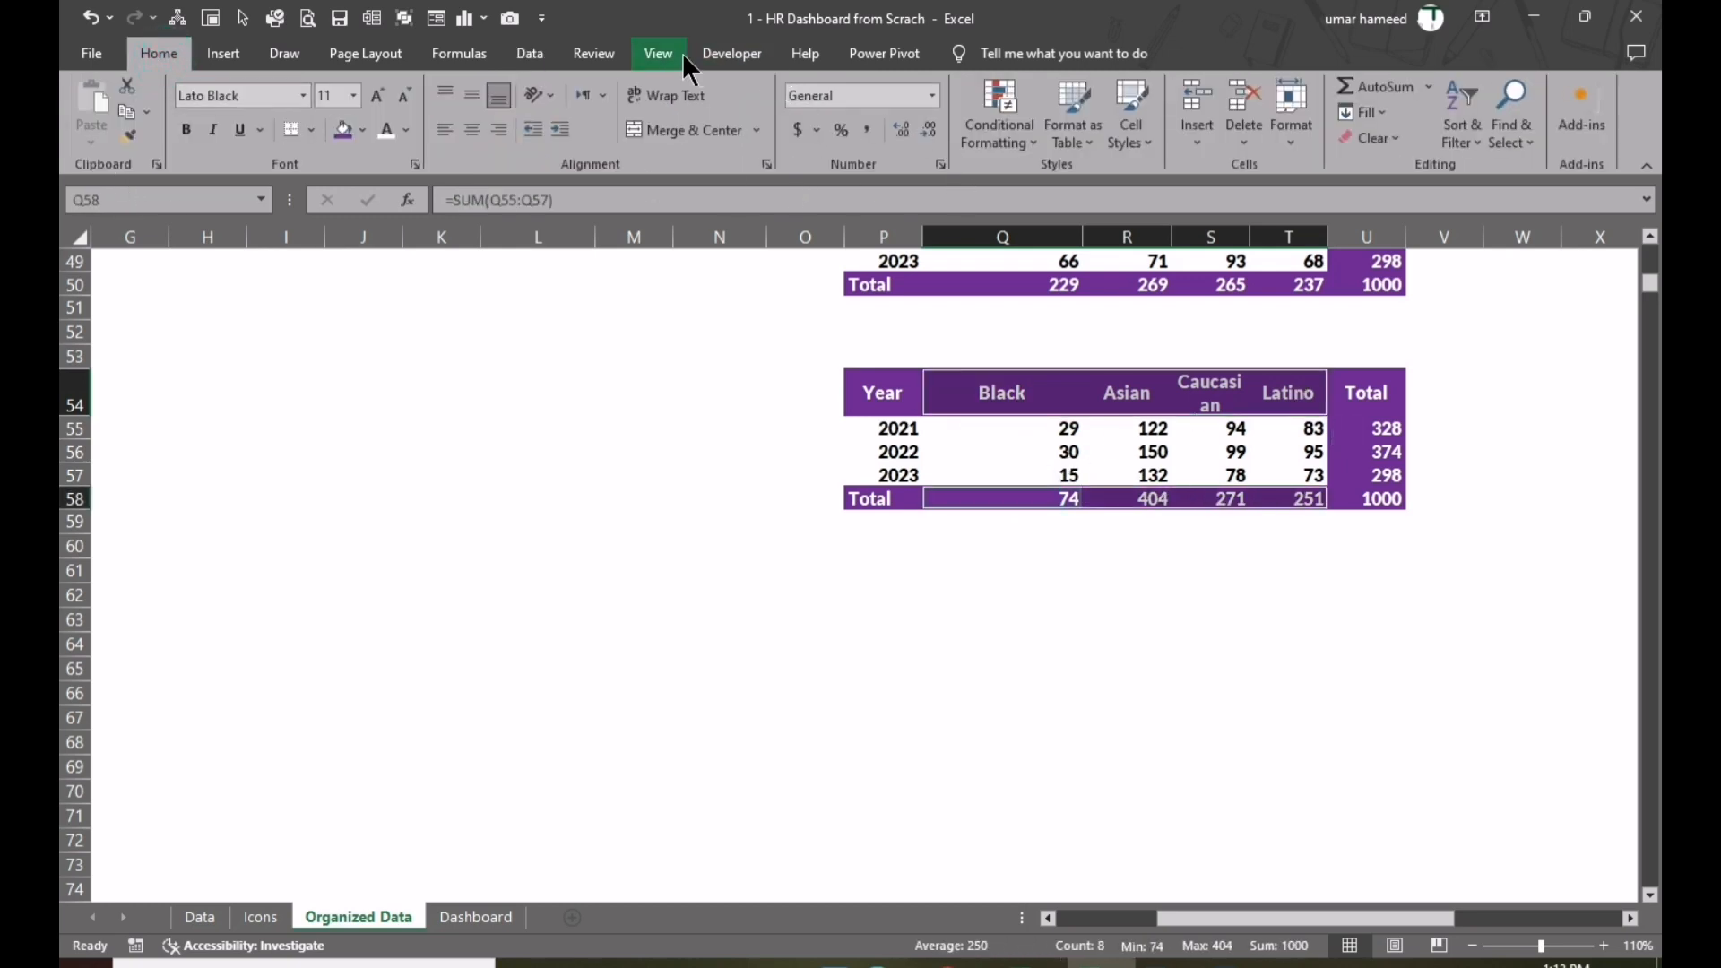
{"action": "left_click", "coordinate": [226, 52]}
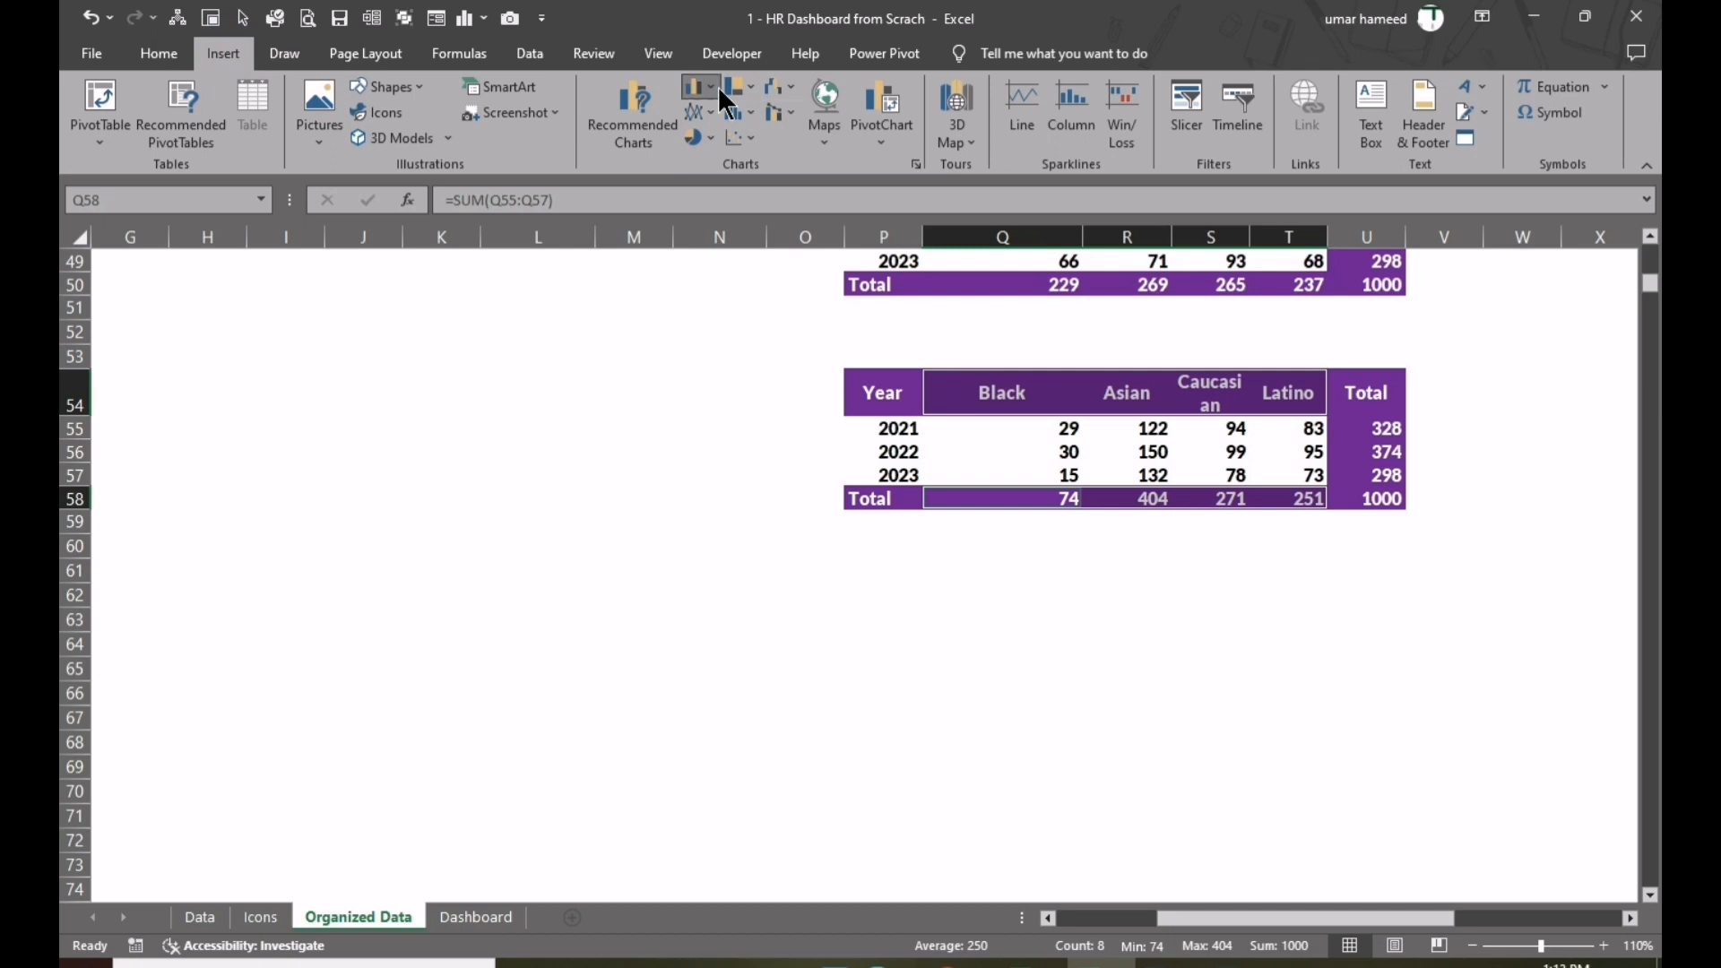
{"action": "left_click", "coordinate": [719, 90]}
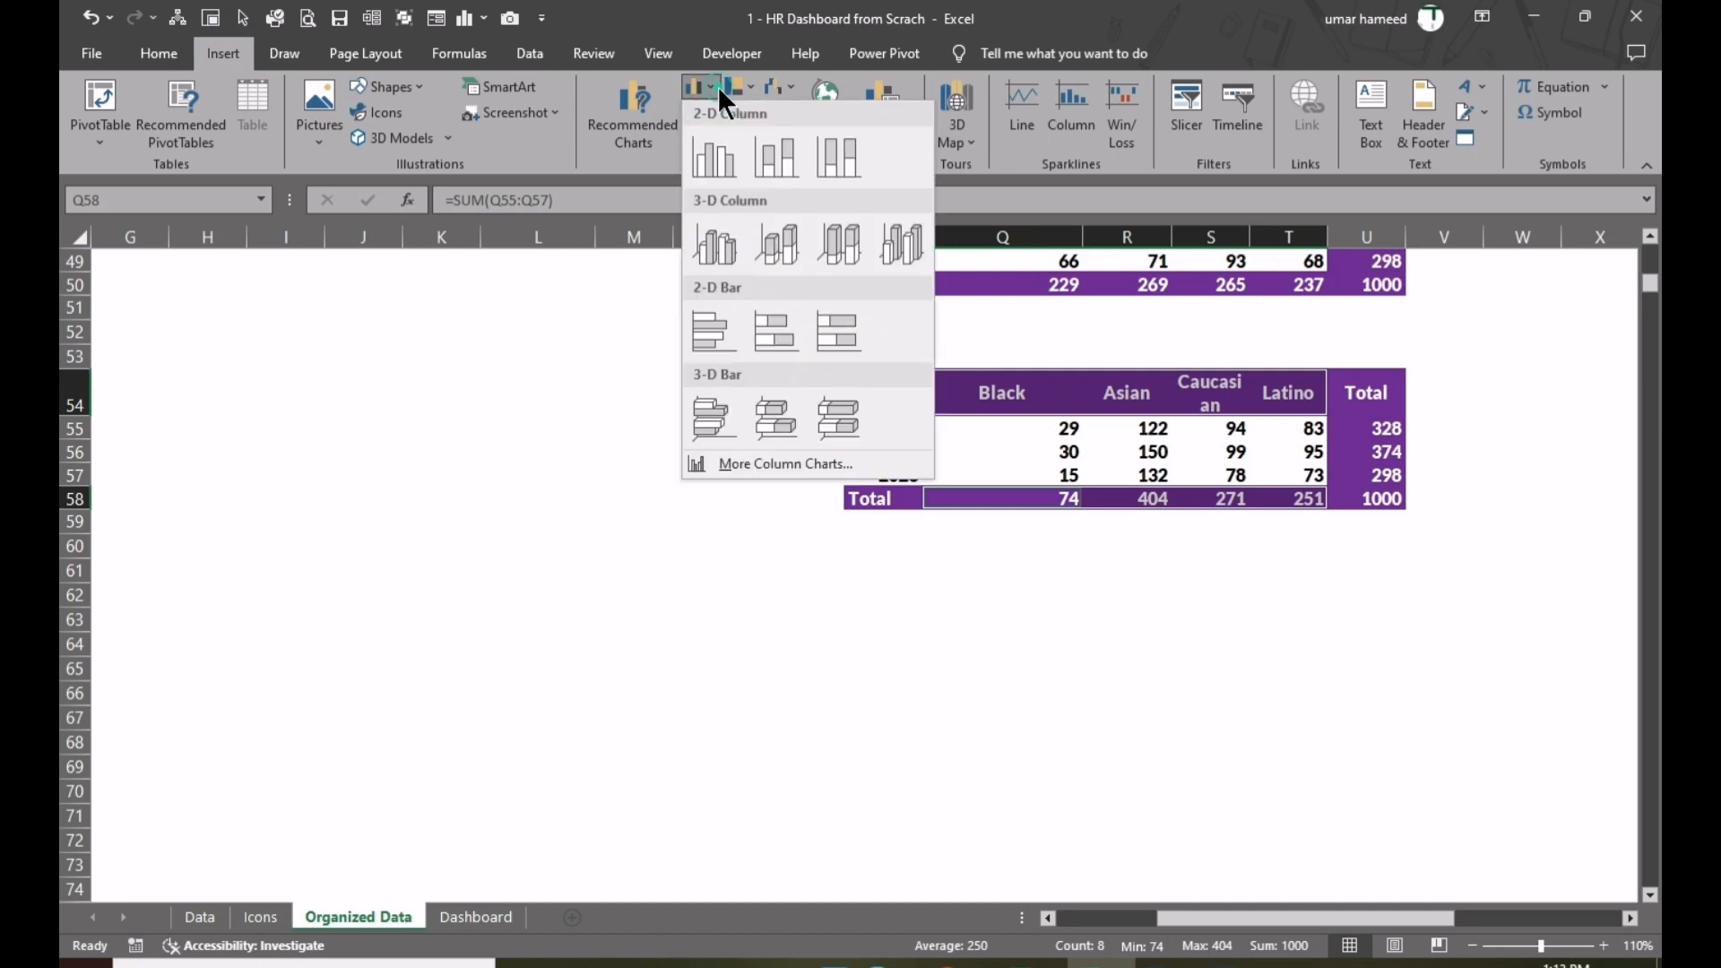
{"action": "left_click", "coordinate": [722, 150]}
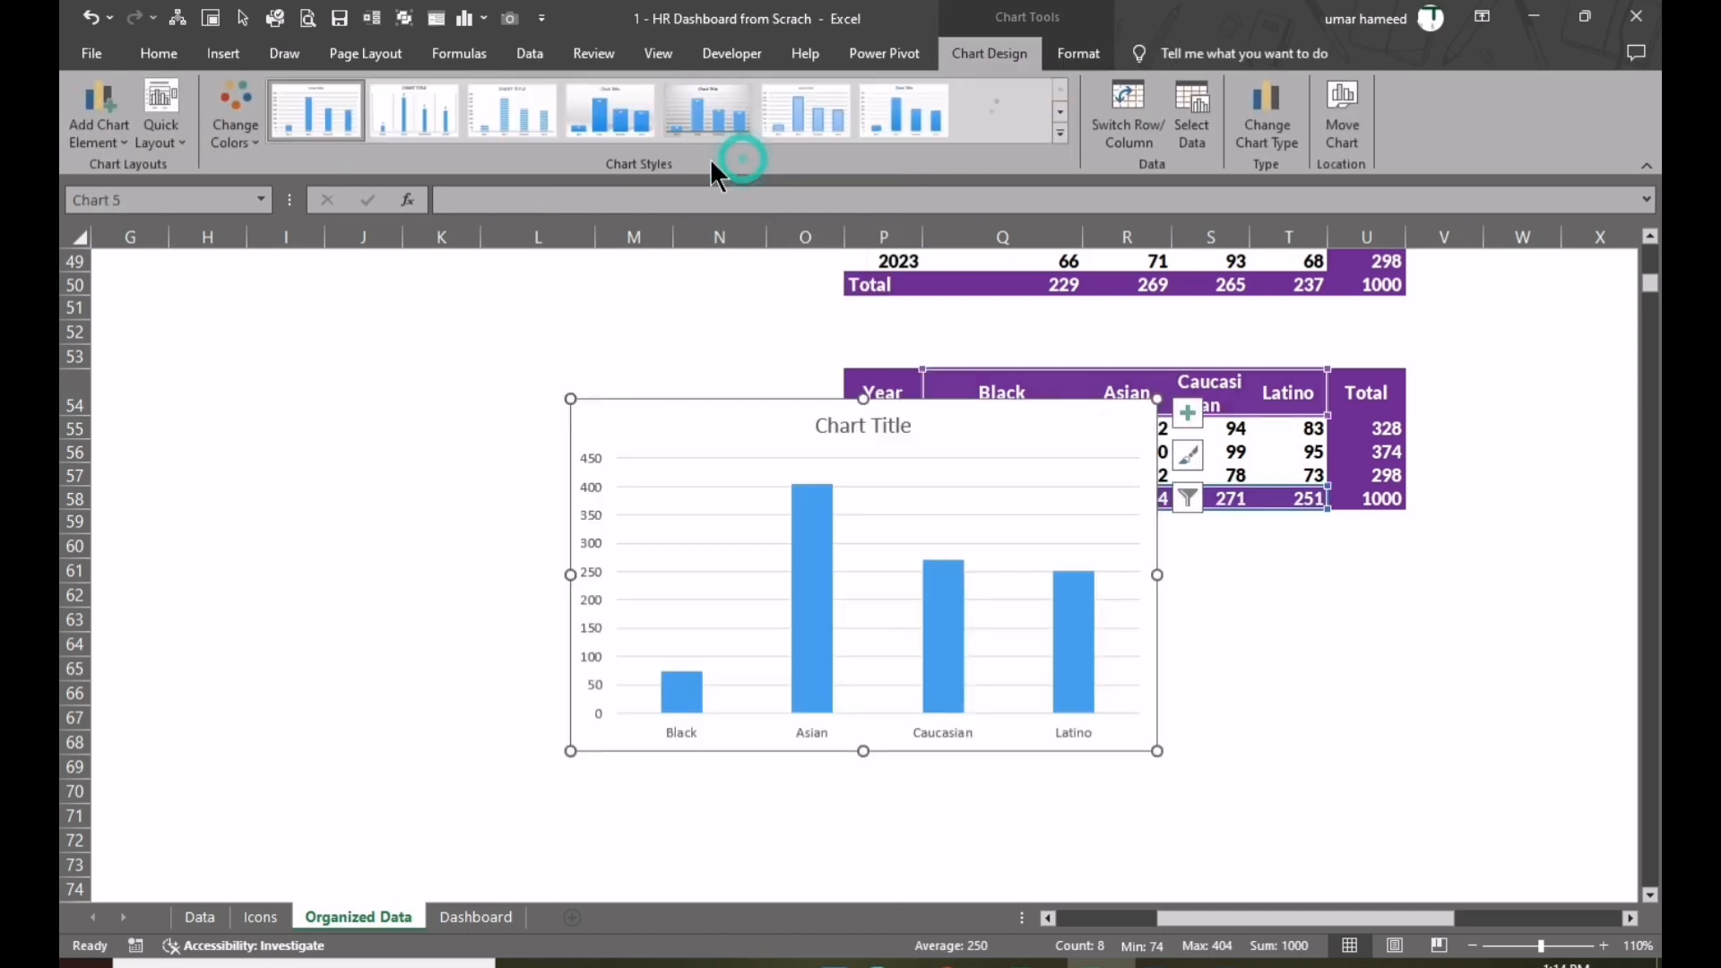
- Move the ethnicity column chart clear of its table, remove its title and add data labels
{"action": "left_click_drag", "start_coordinate": [677, 406], "coordinate": [491, 423]}
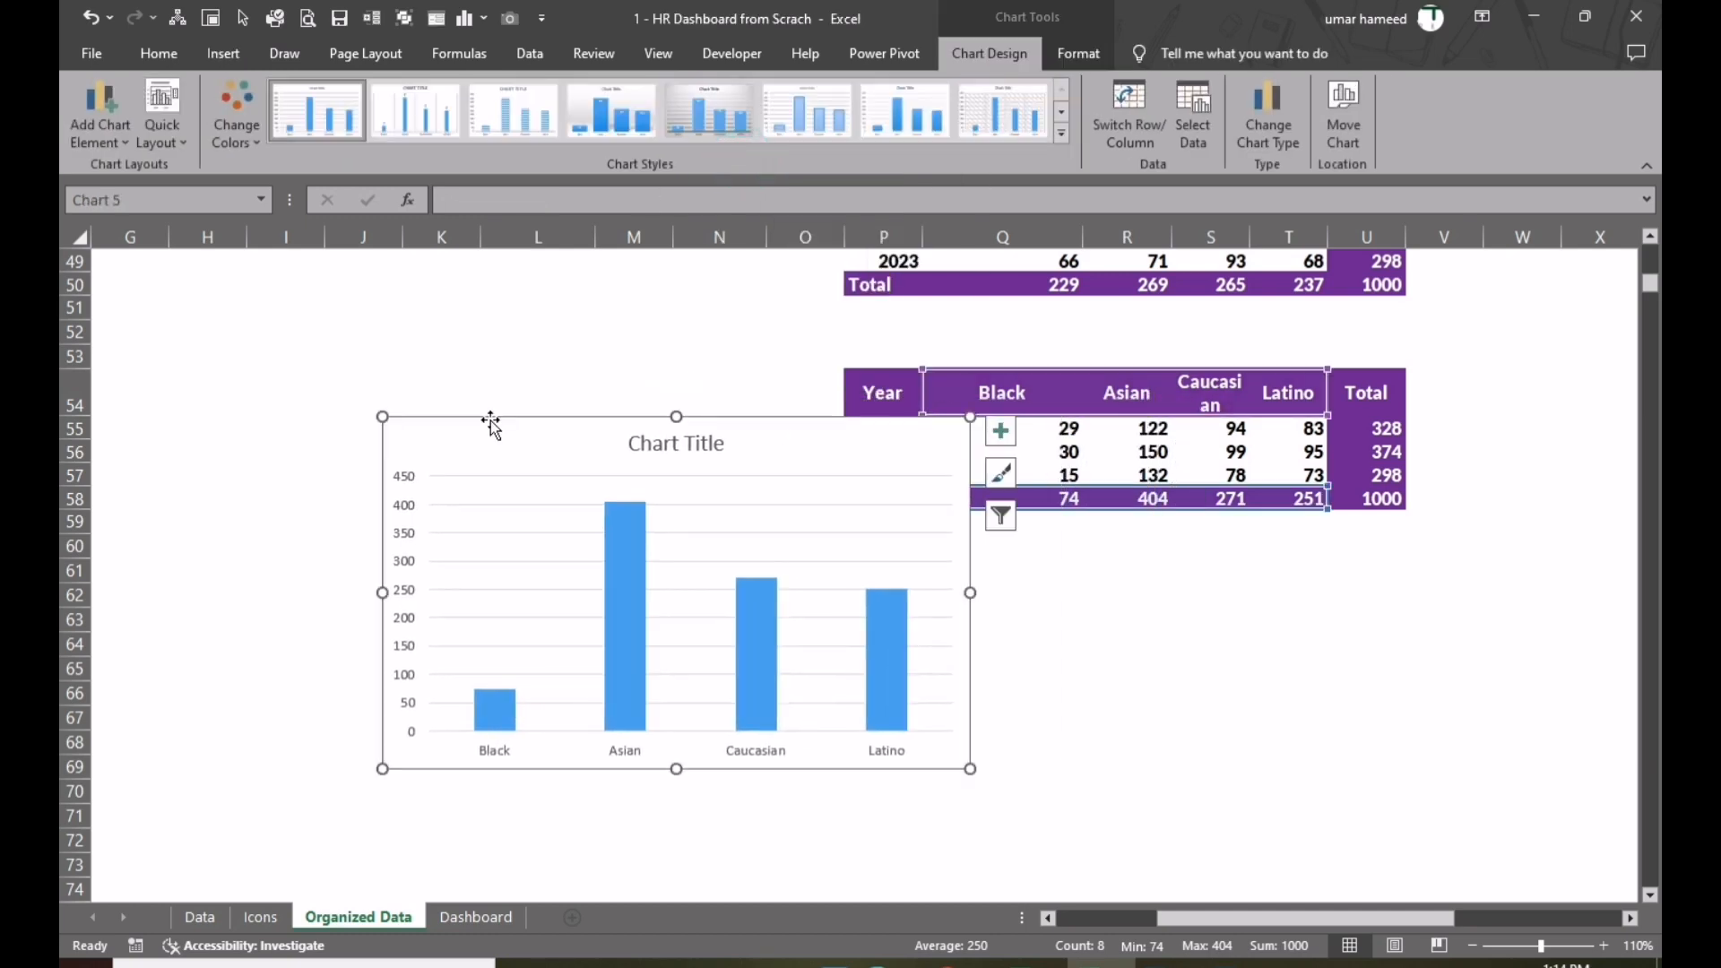
{"action": "left_click", "coordinate": [991, 427]}
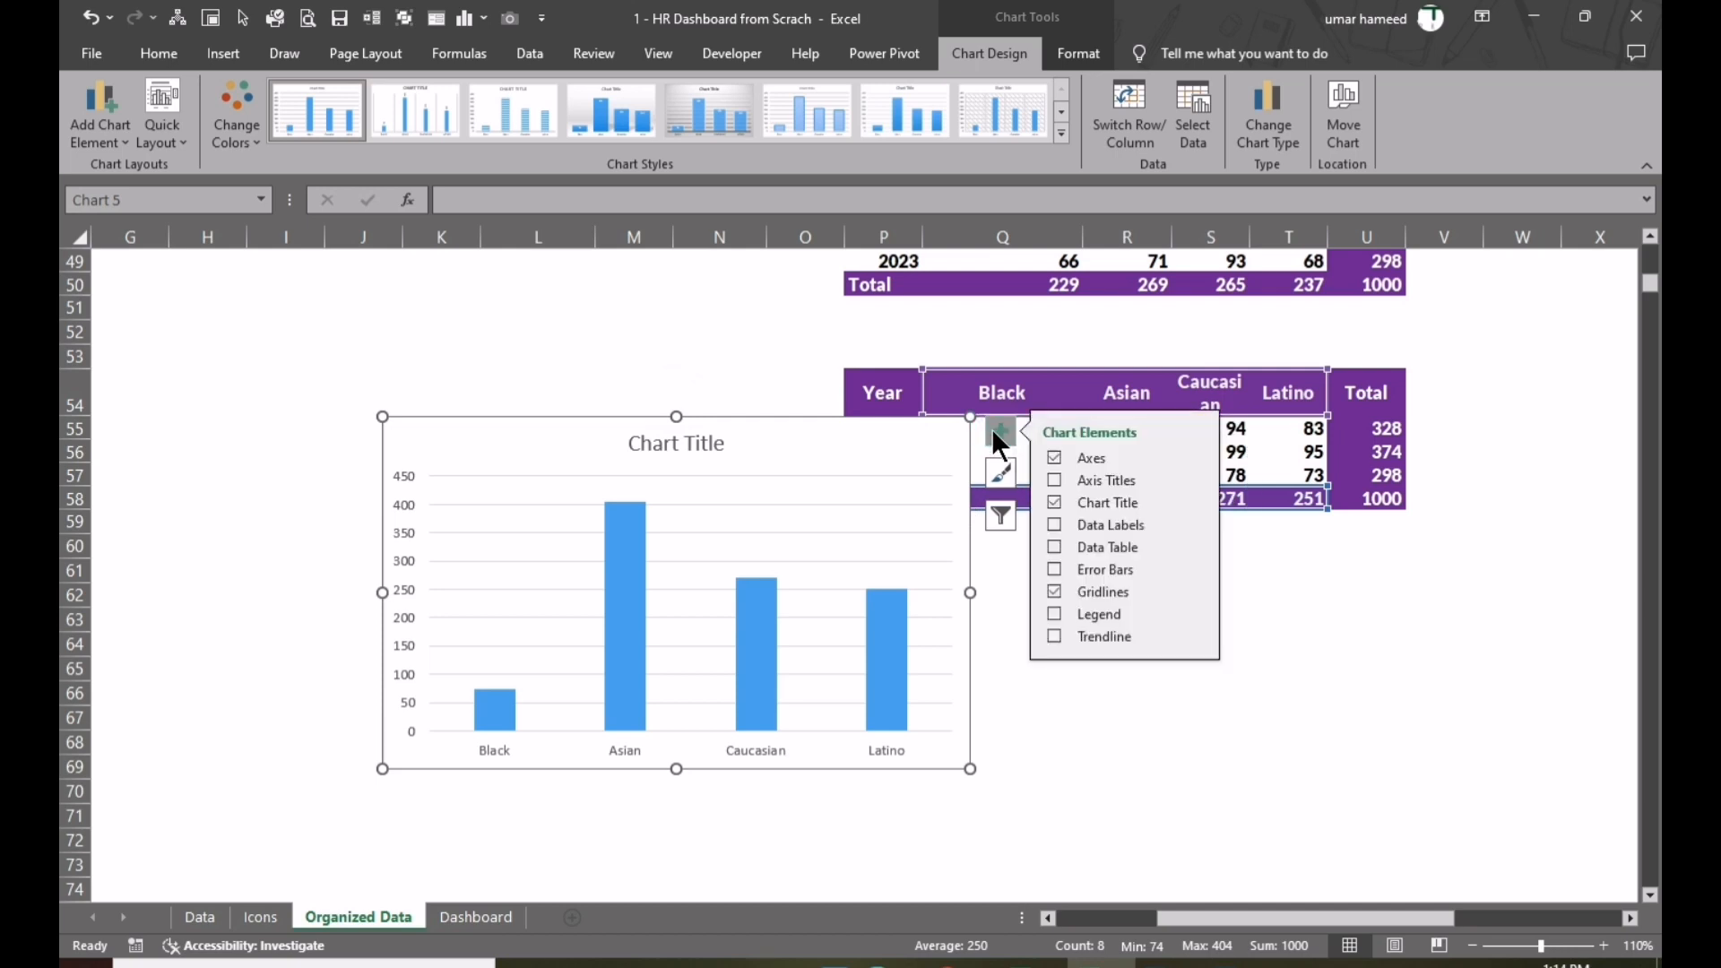
{"action": "left_click", "coordinate": [1061, 503]}
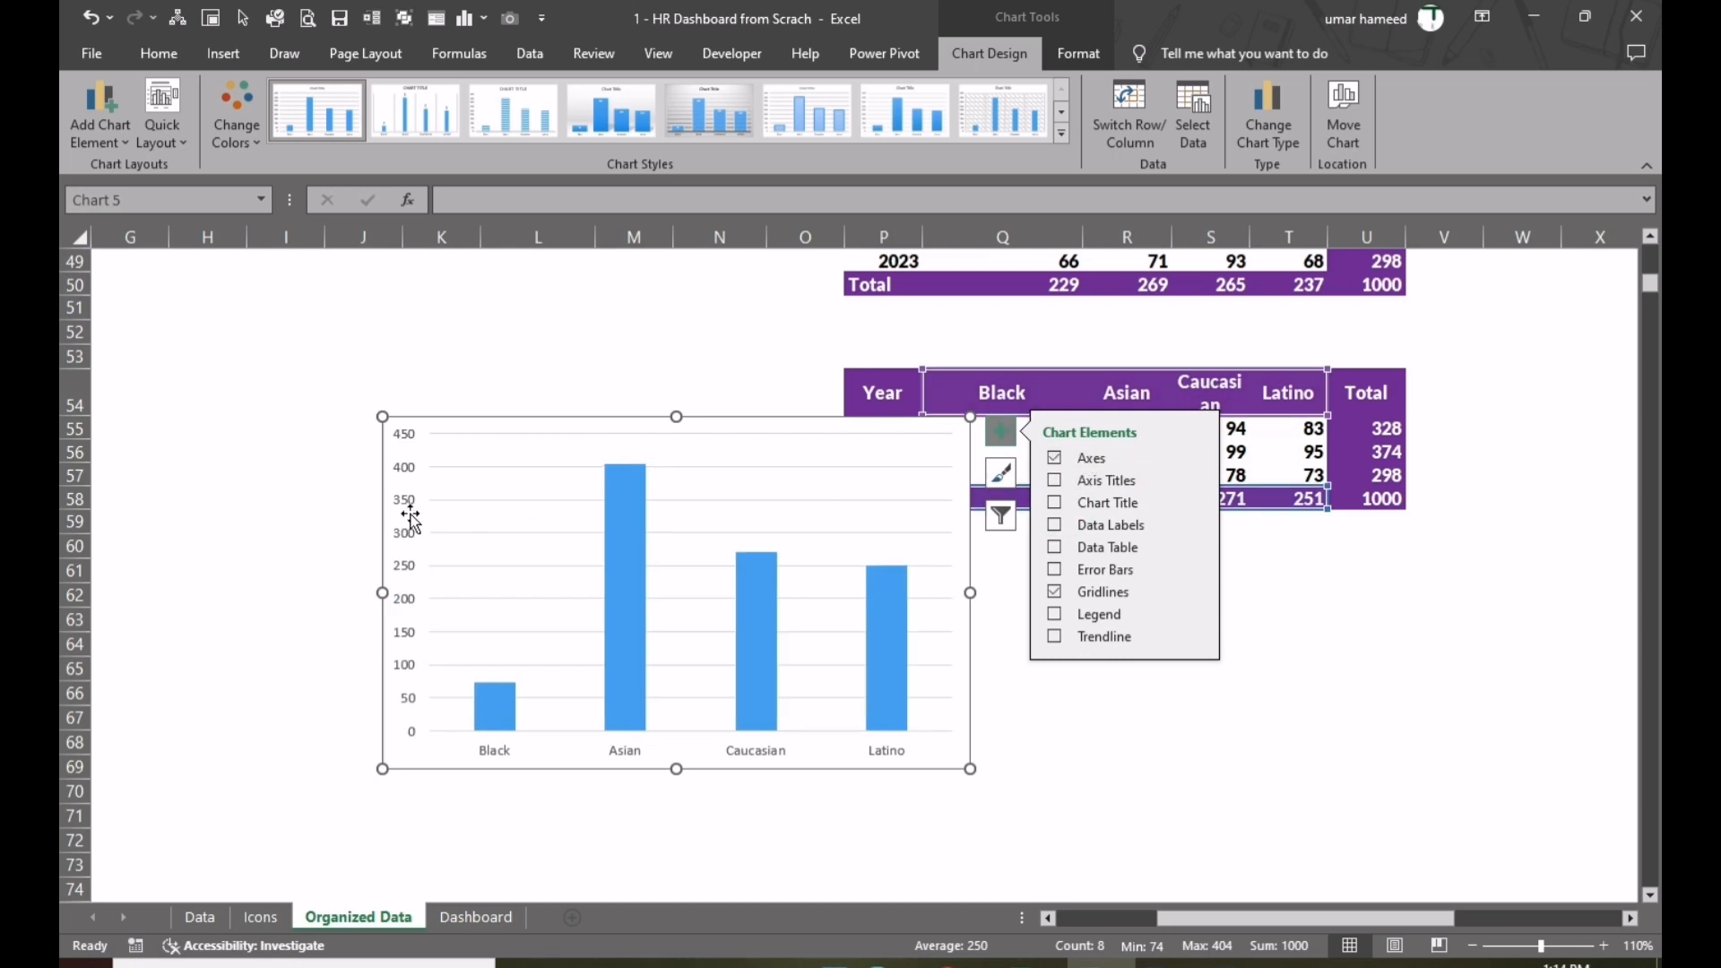
{"action": "right_click", "coordinate": [885, 632]}
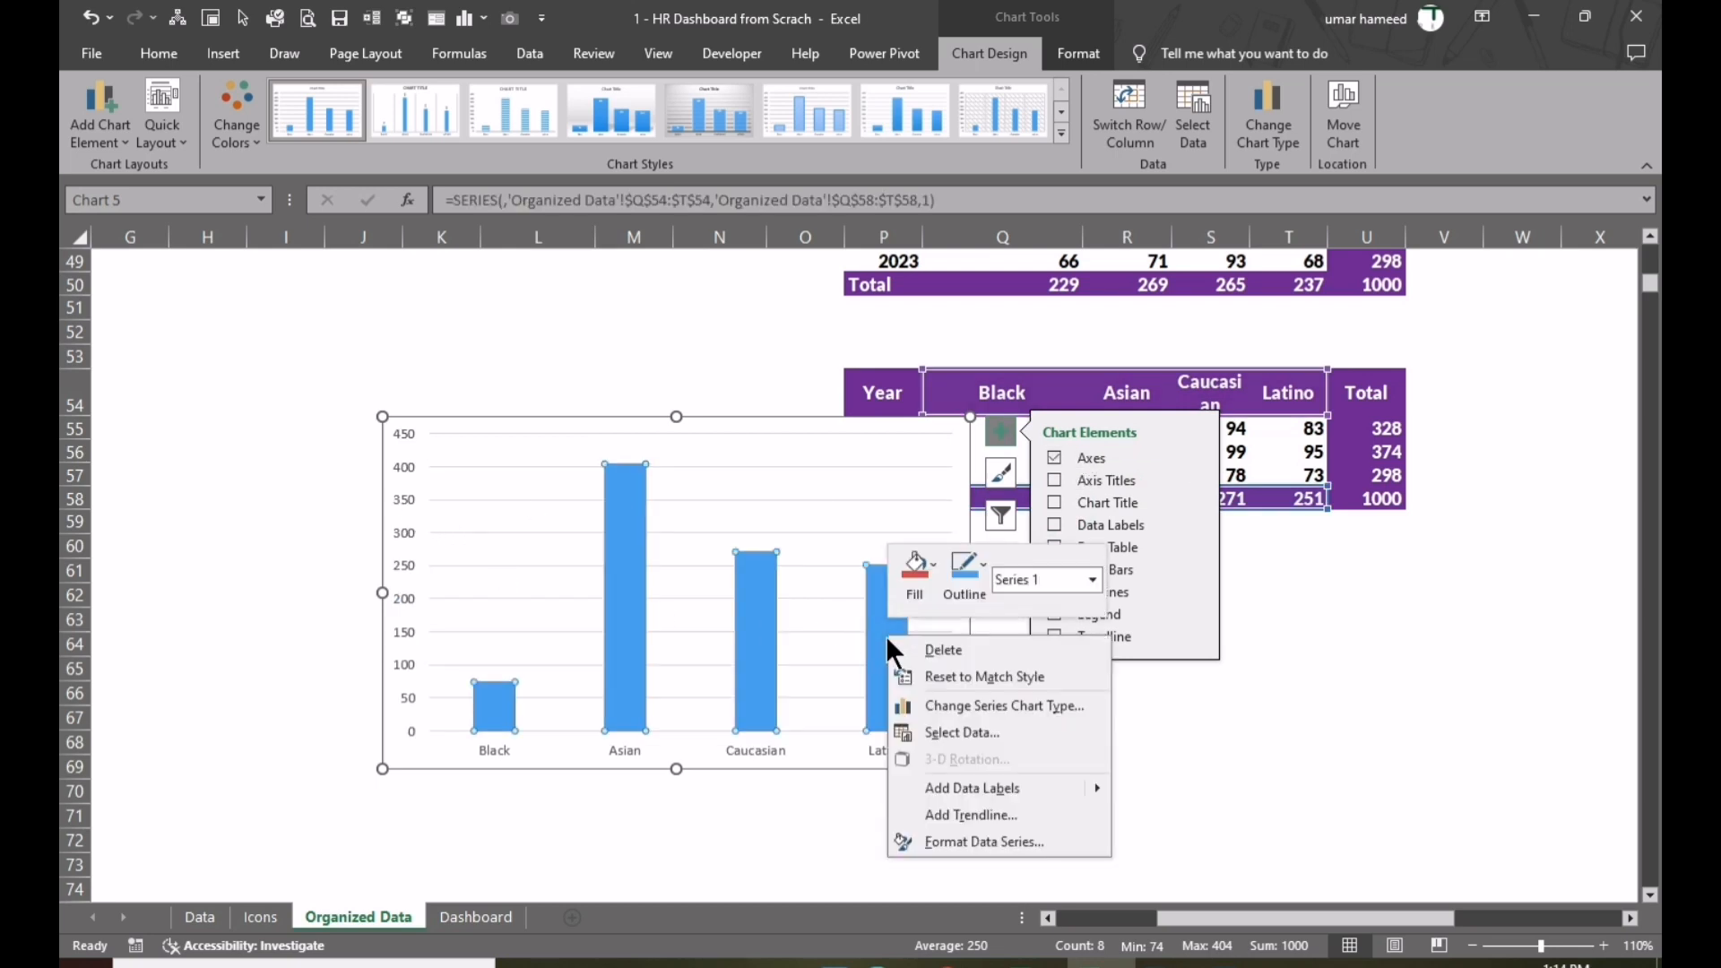
{"action": "left_click", "coordinate": [997, 789]}
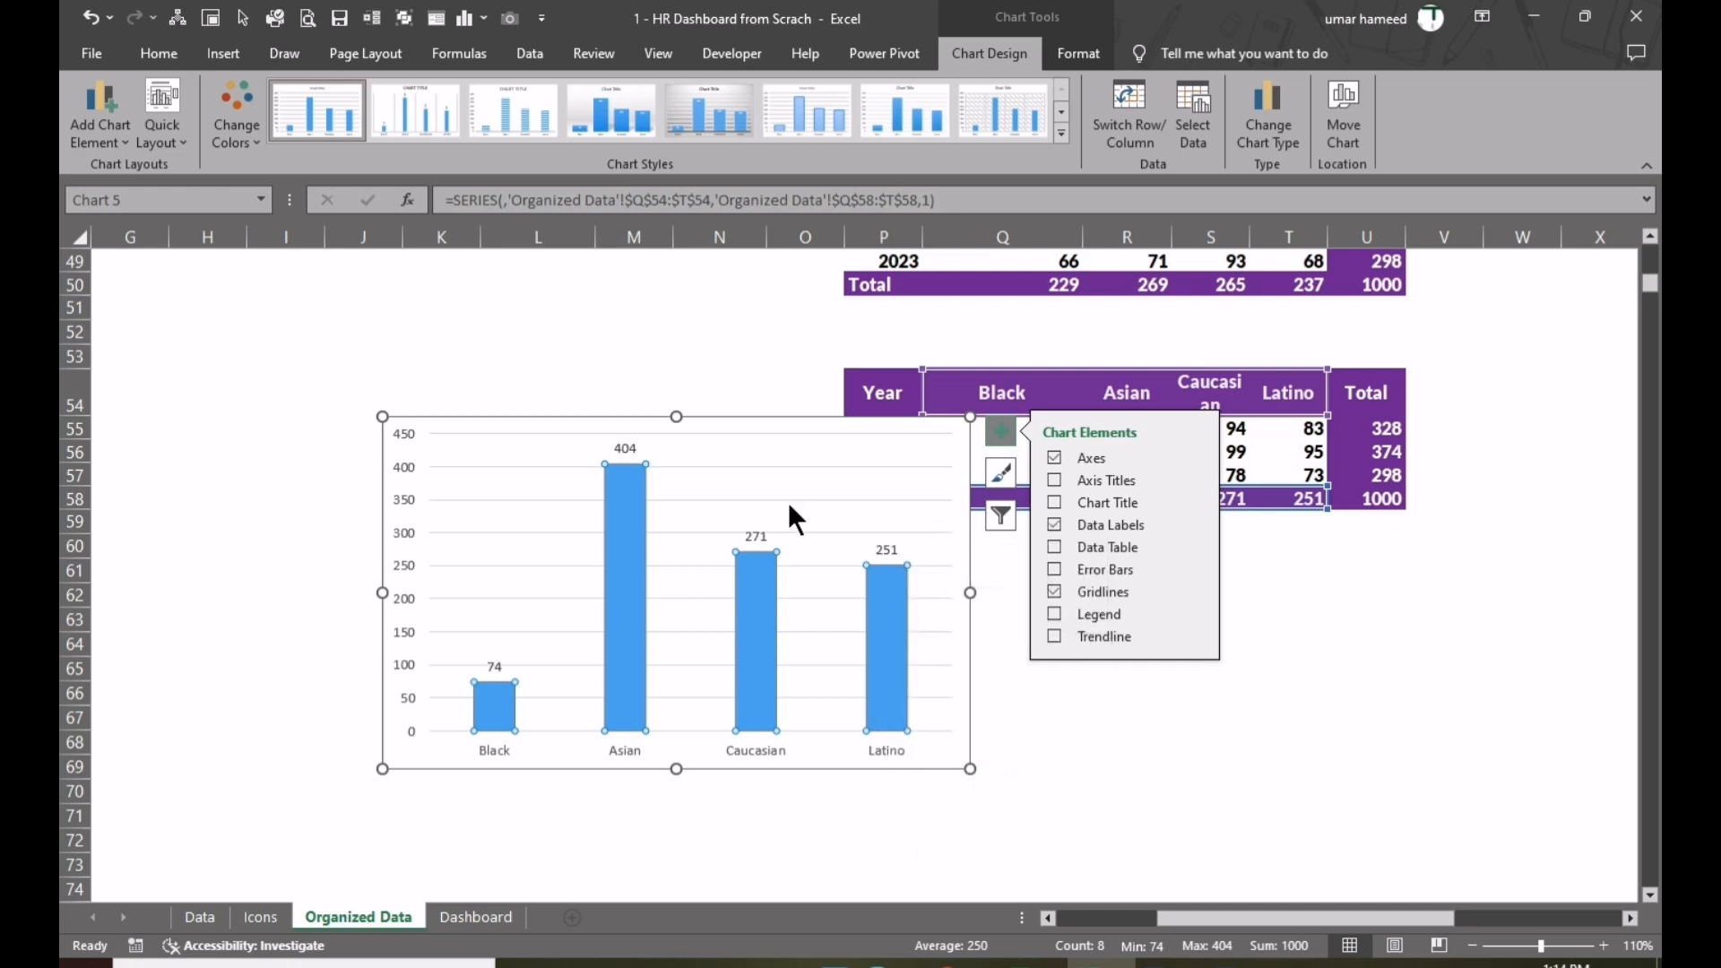
- Delete the vertical value axis and the gridlines from the ethnicity column chart
{"action": "left_click", "coordinate": [403, 488]}
{"action": "left_click", "coordinate": [398, 463]}
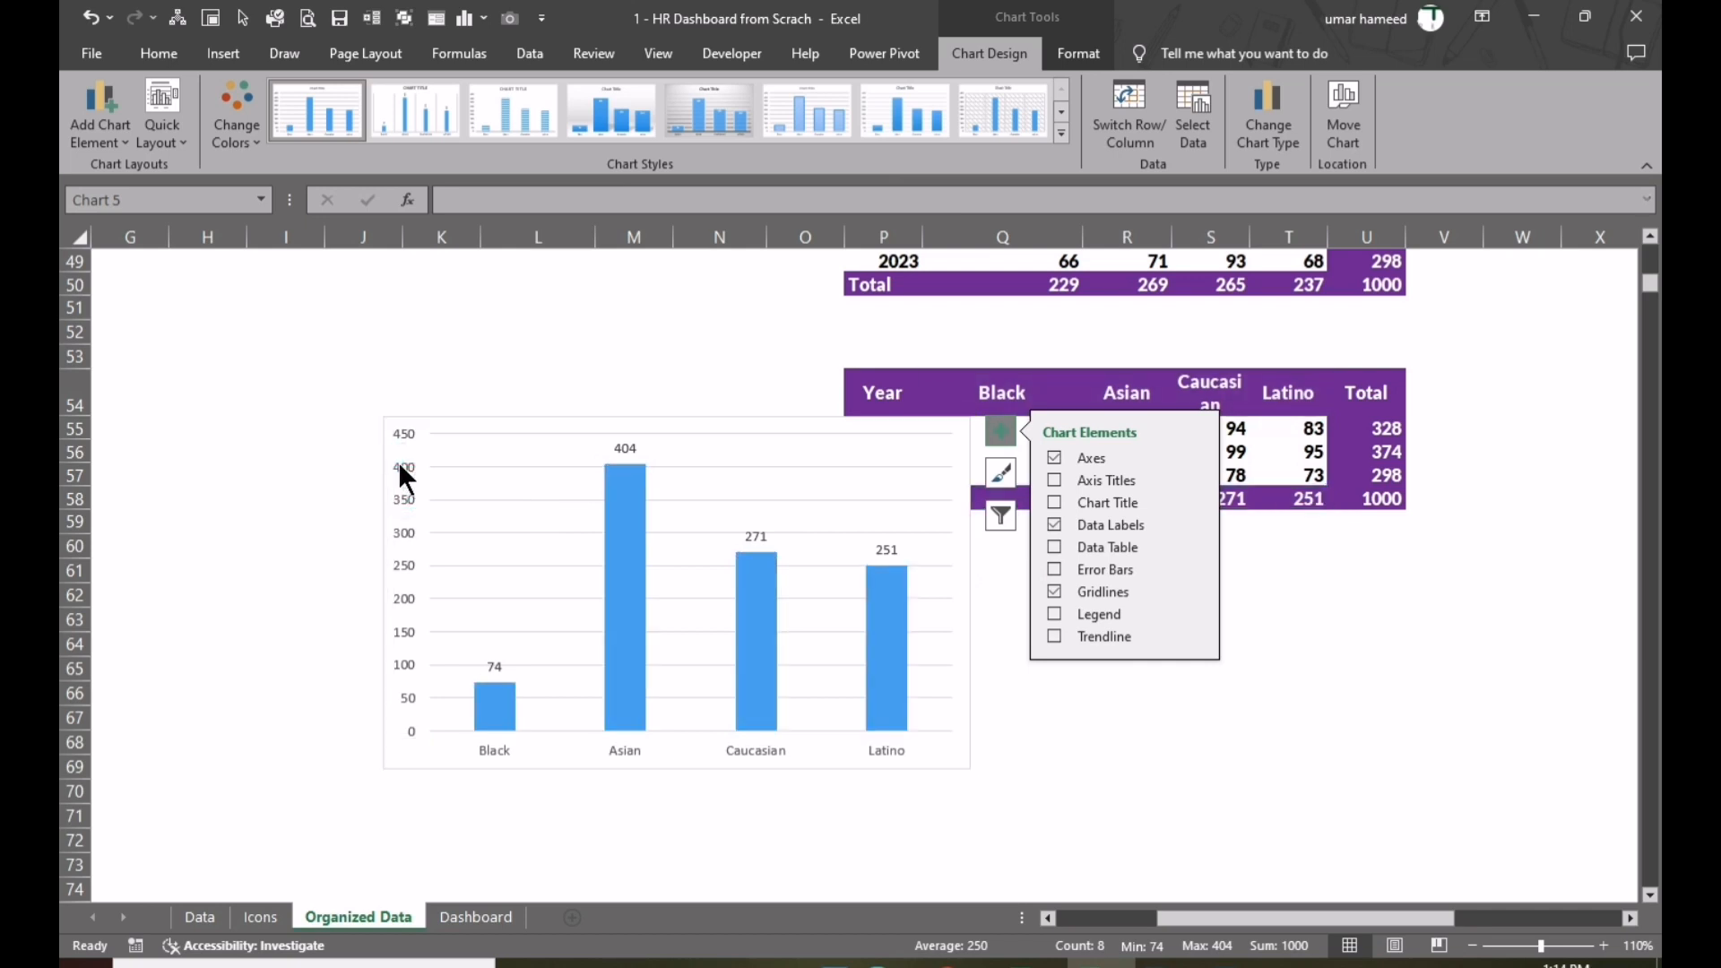
{"action": "key", "text": "Delete"}
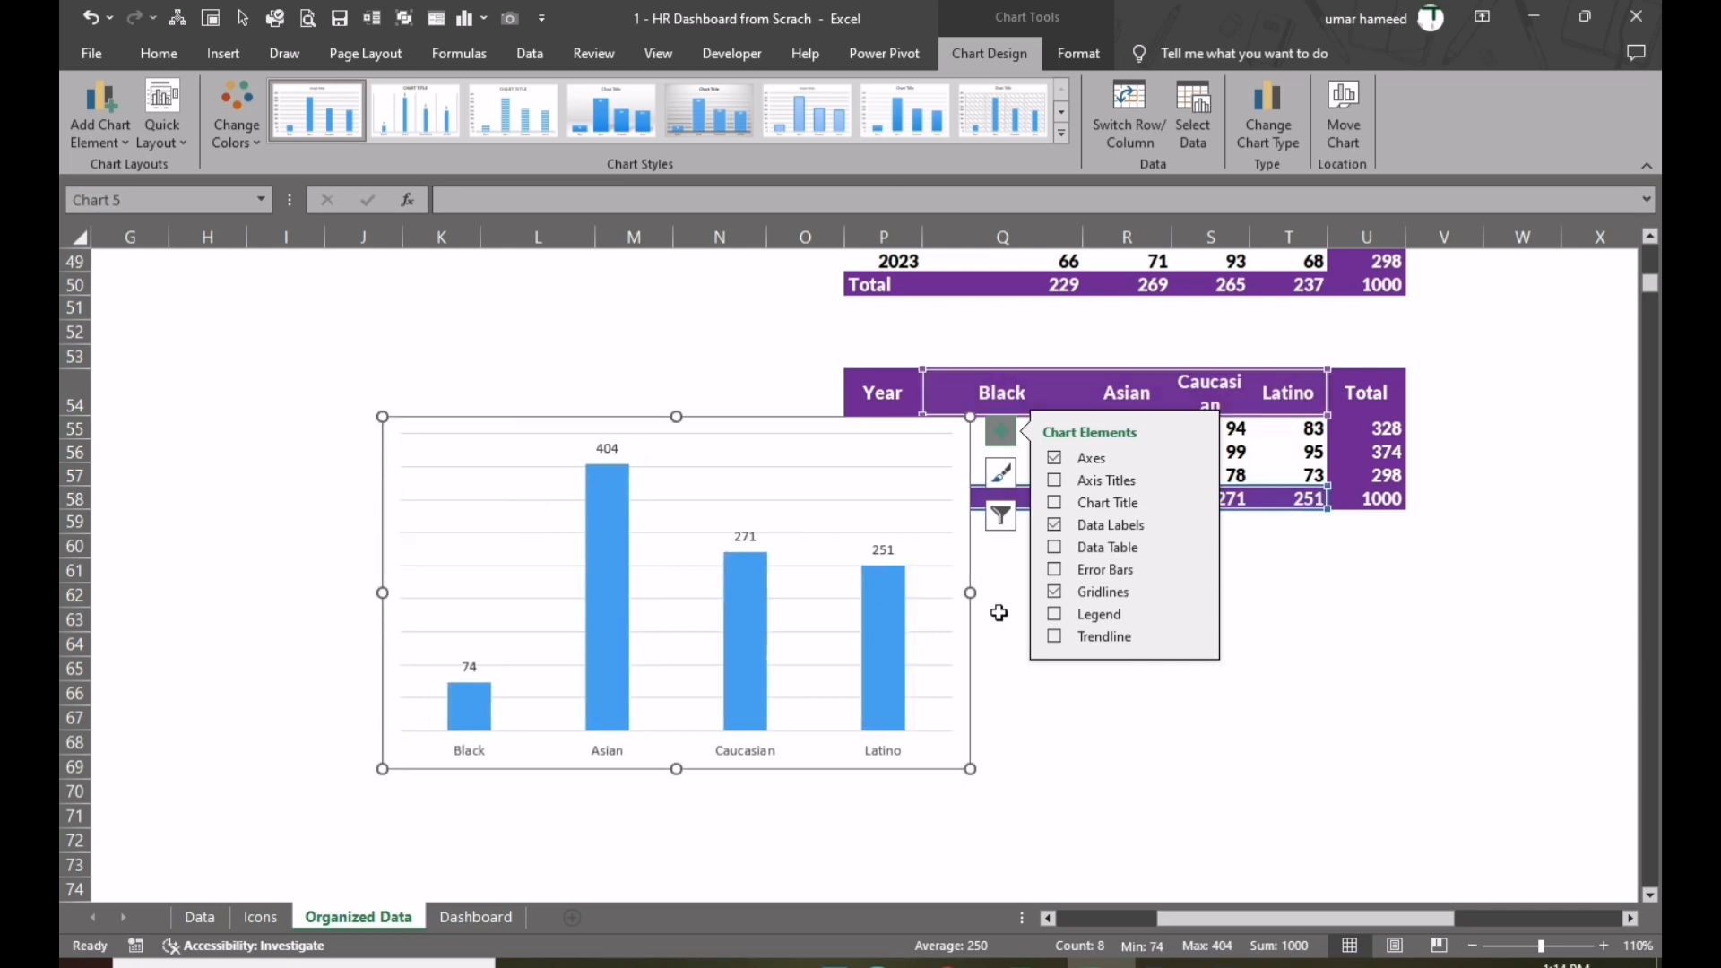
{"action": "left_click", "coordinate": [1054, 592]}
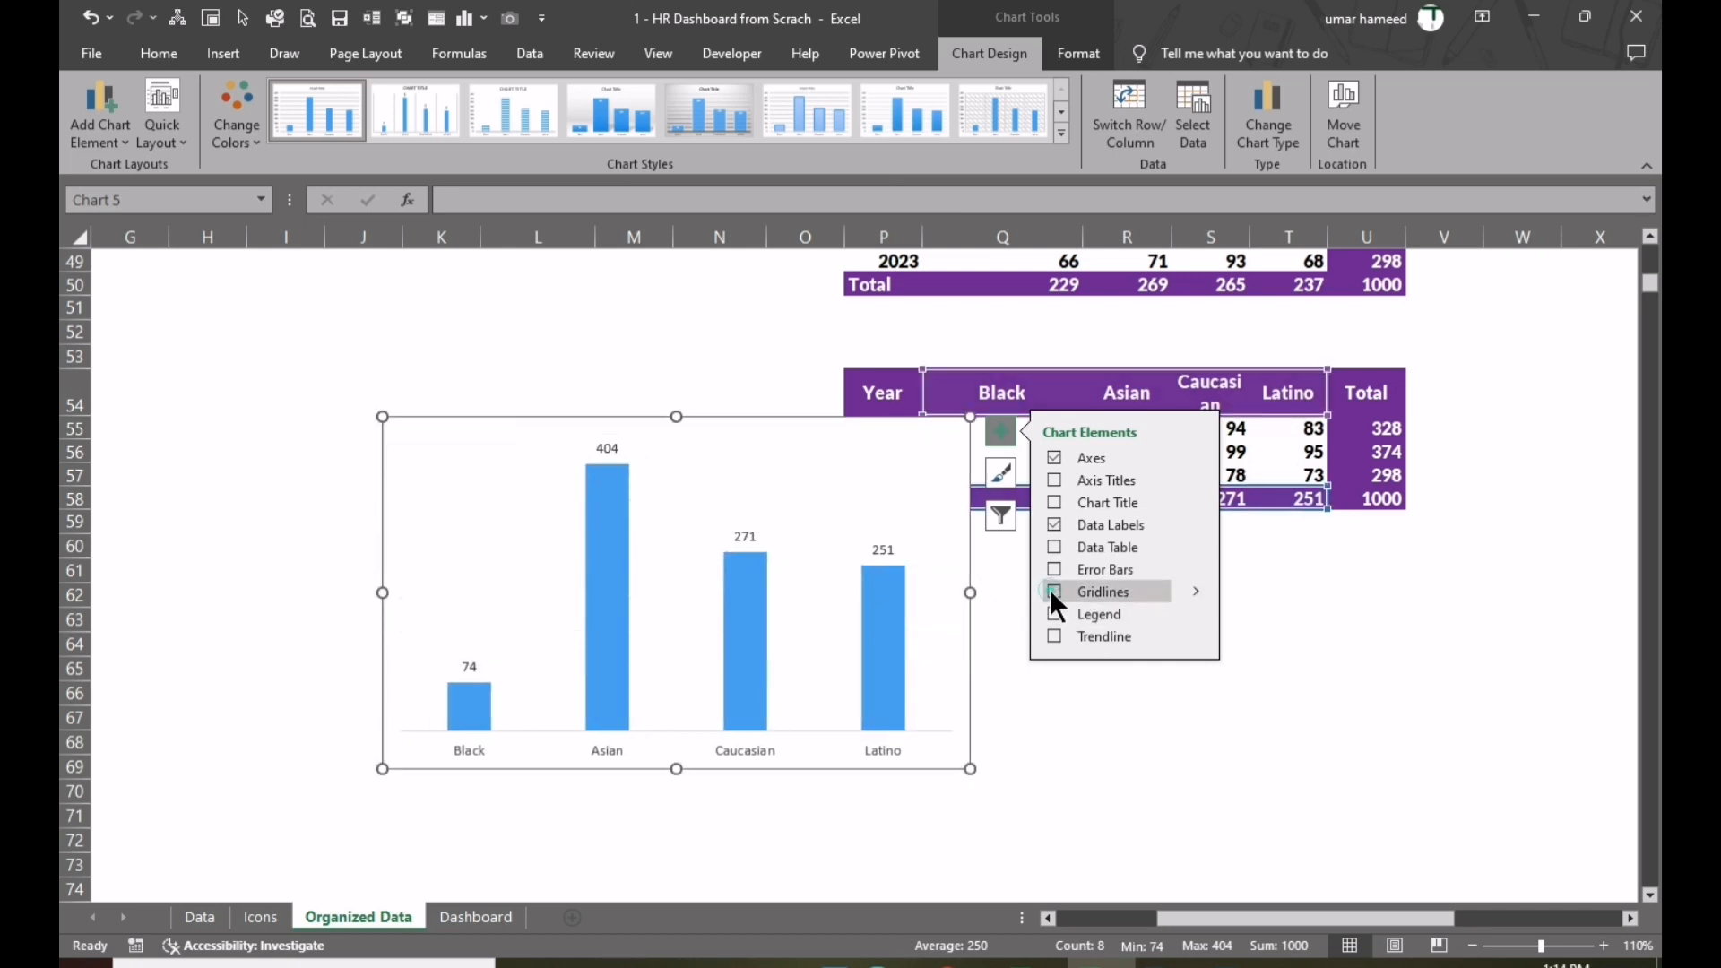
{"action": "left_click", "coordinate": [1035, 701]}
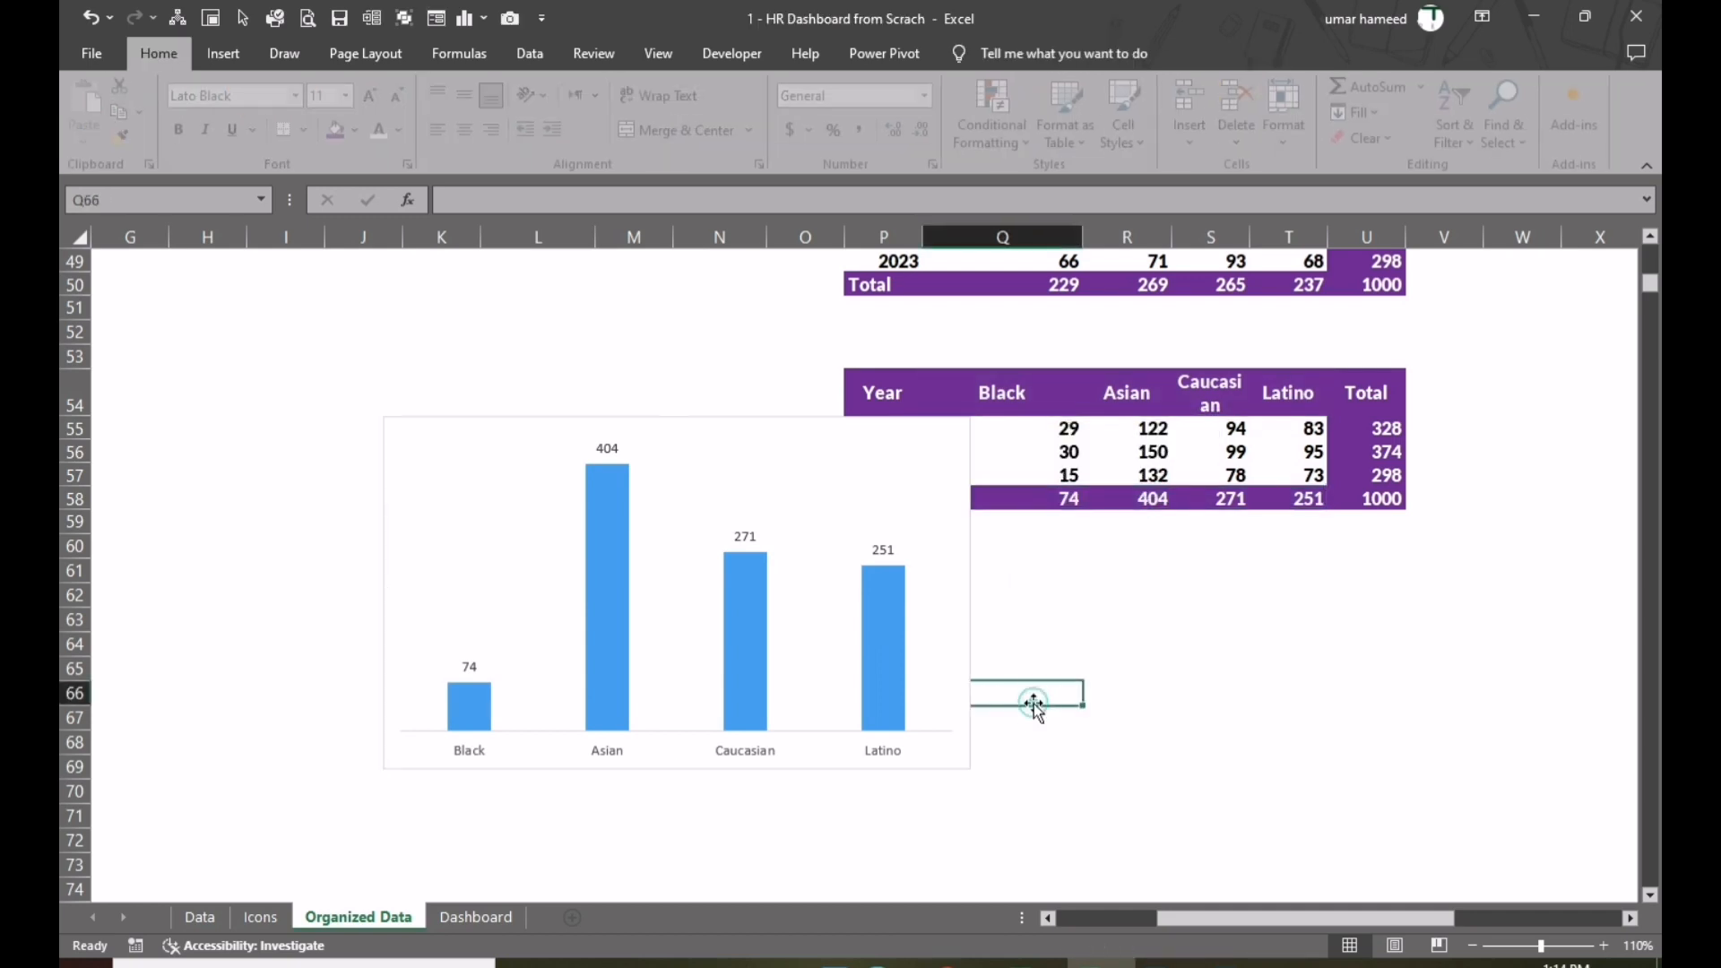
- Format the chart area of the ethnicity chart with no fill and no border line
{"action": "left_click", "coordinate": [947, 457]}
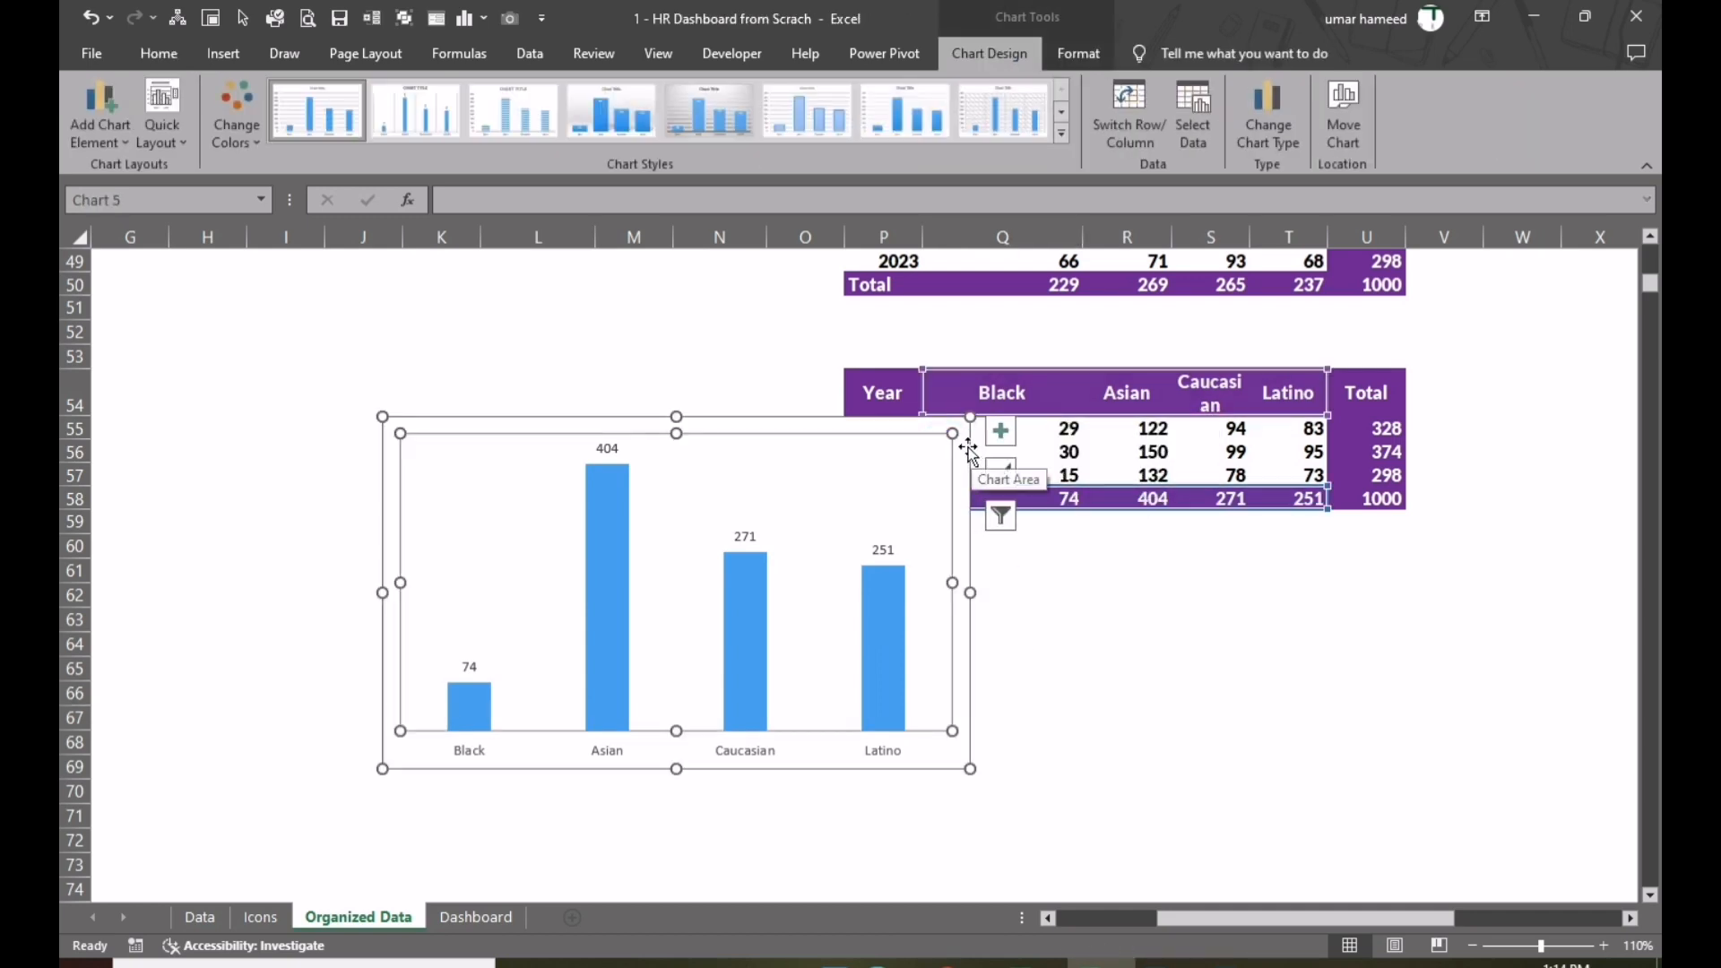
{"action": "right_click", "coordinate": [970, 448]}
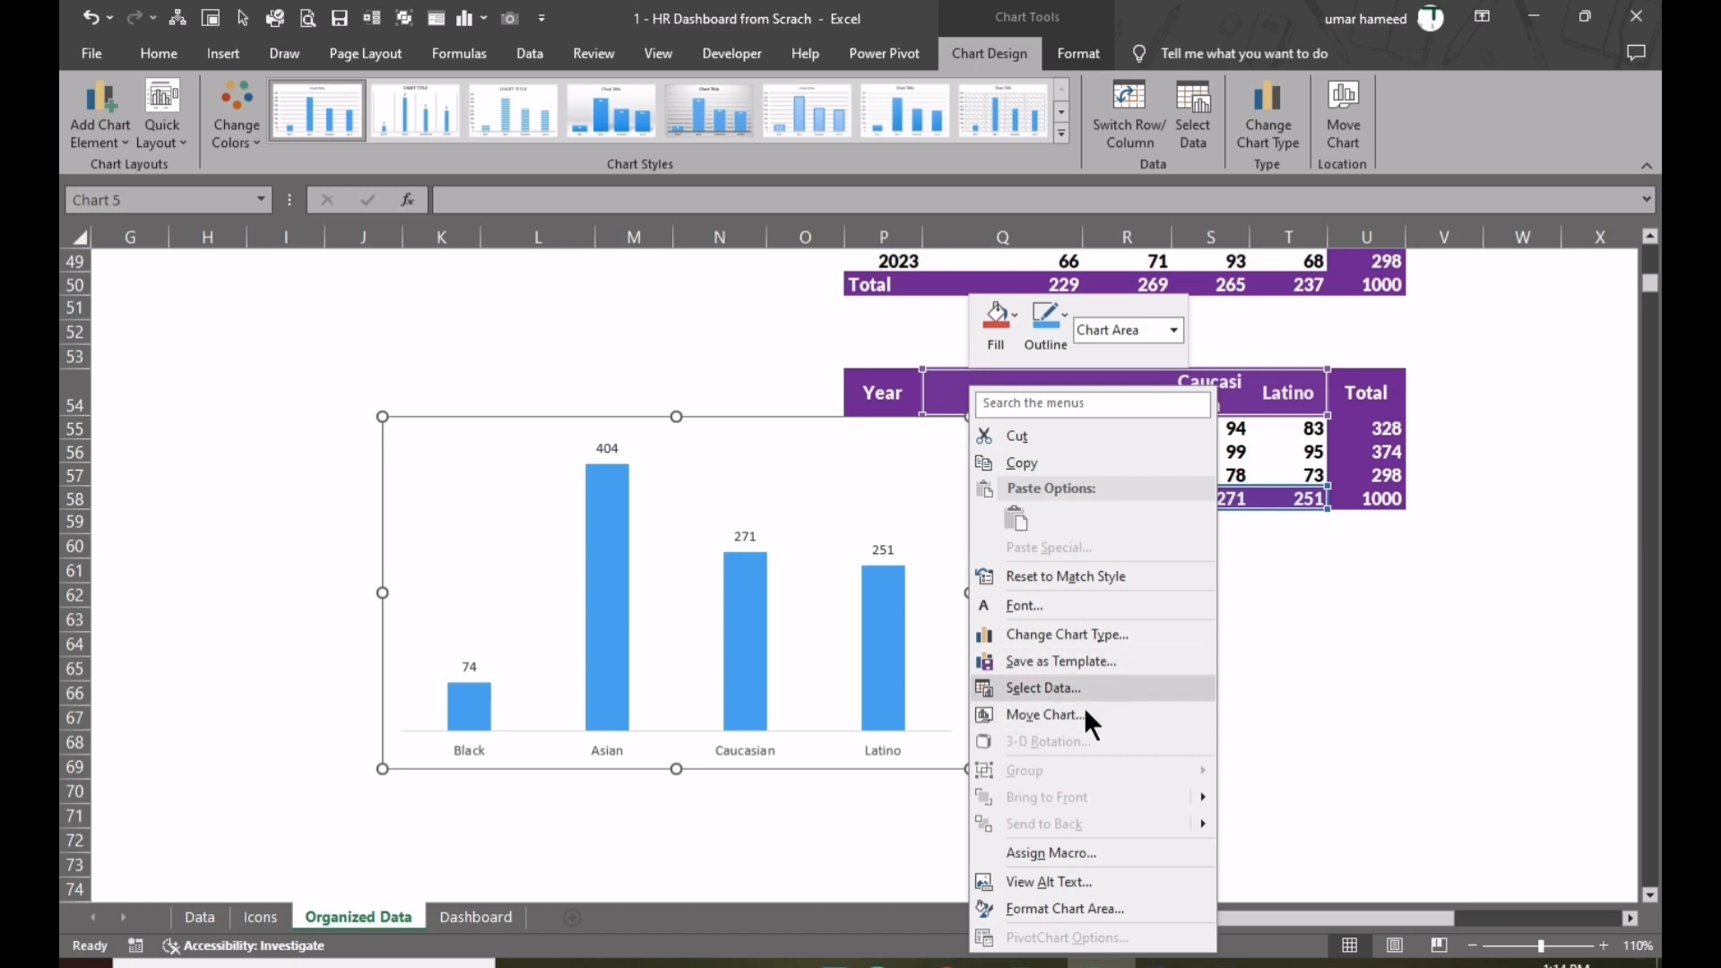
{"action": "left_click", "coordinate": [1057, 901]}
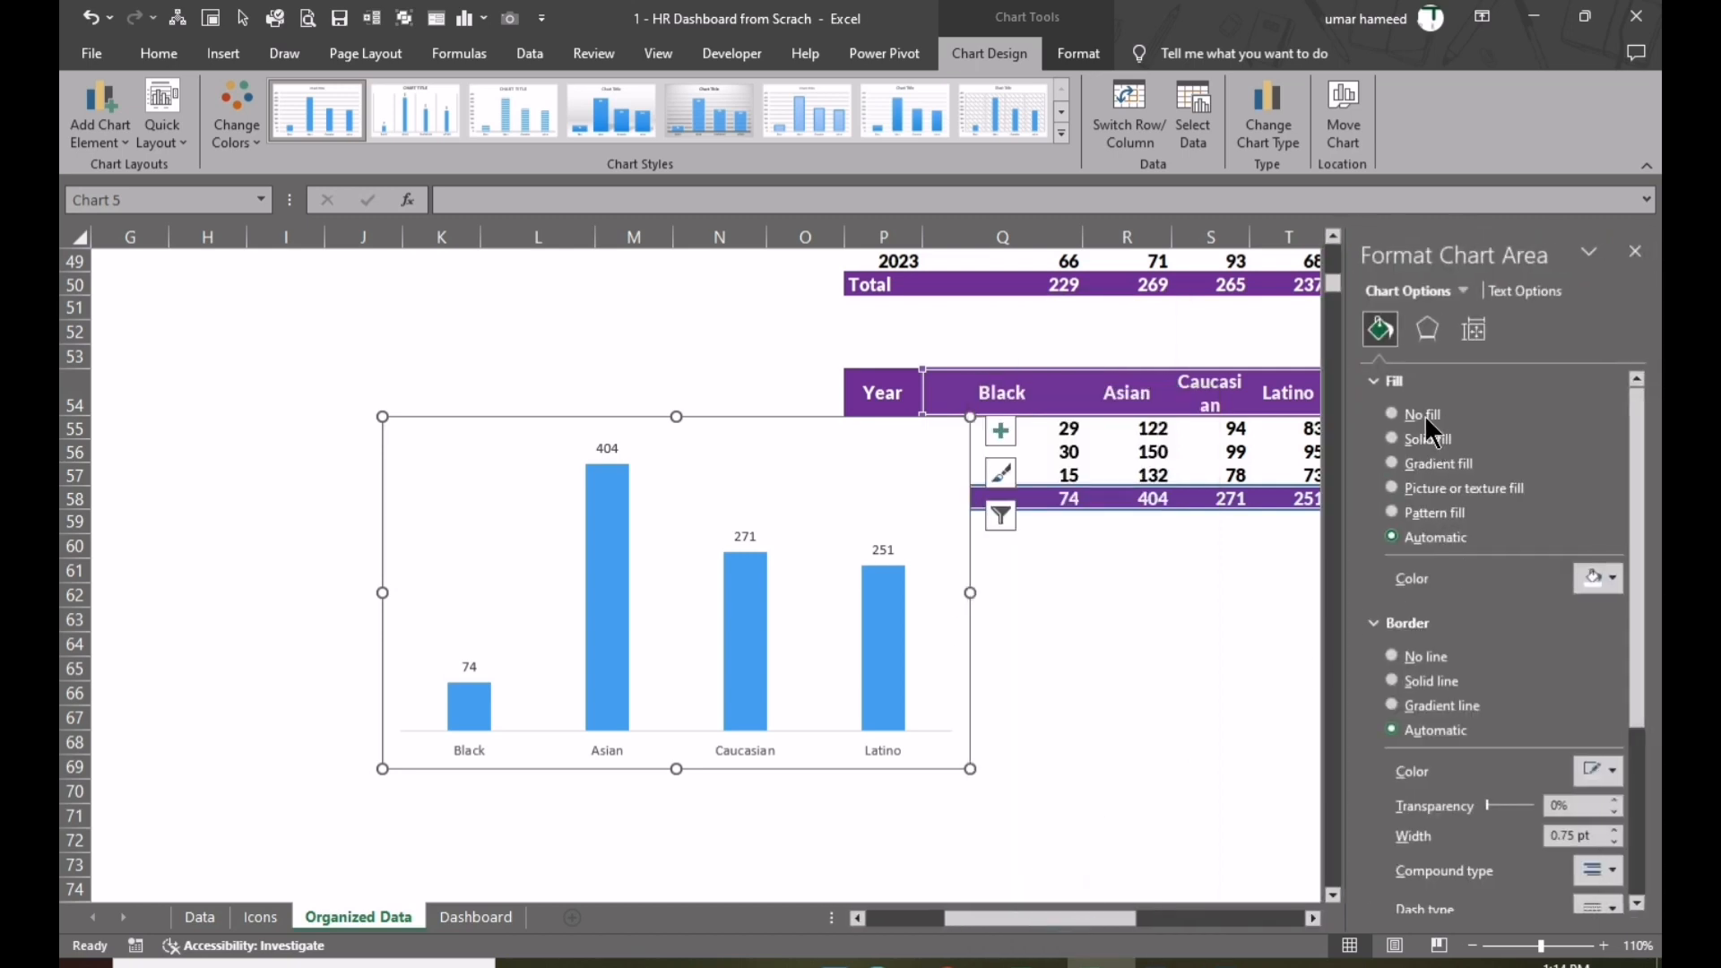
{"action": "left_click", "coordinate": [1394, 414]}
{"action": "left_click", "coordinate": [1398, 610]}
{"action": "left_click", "coordinate": [1149, 736]}
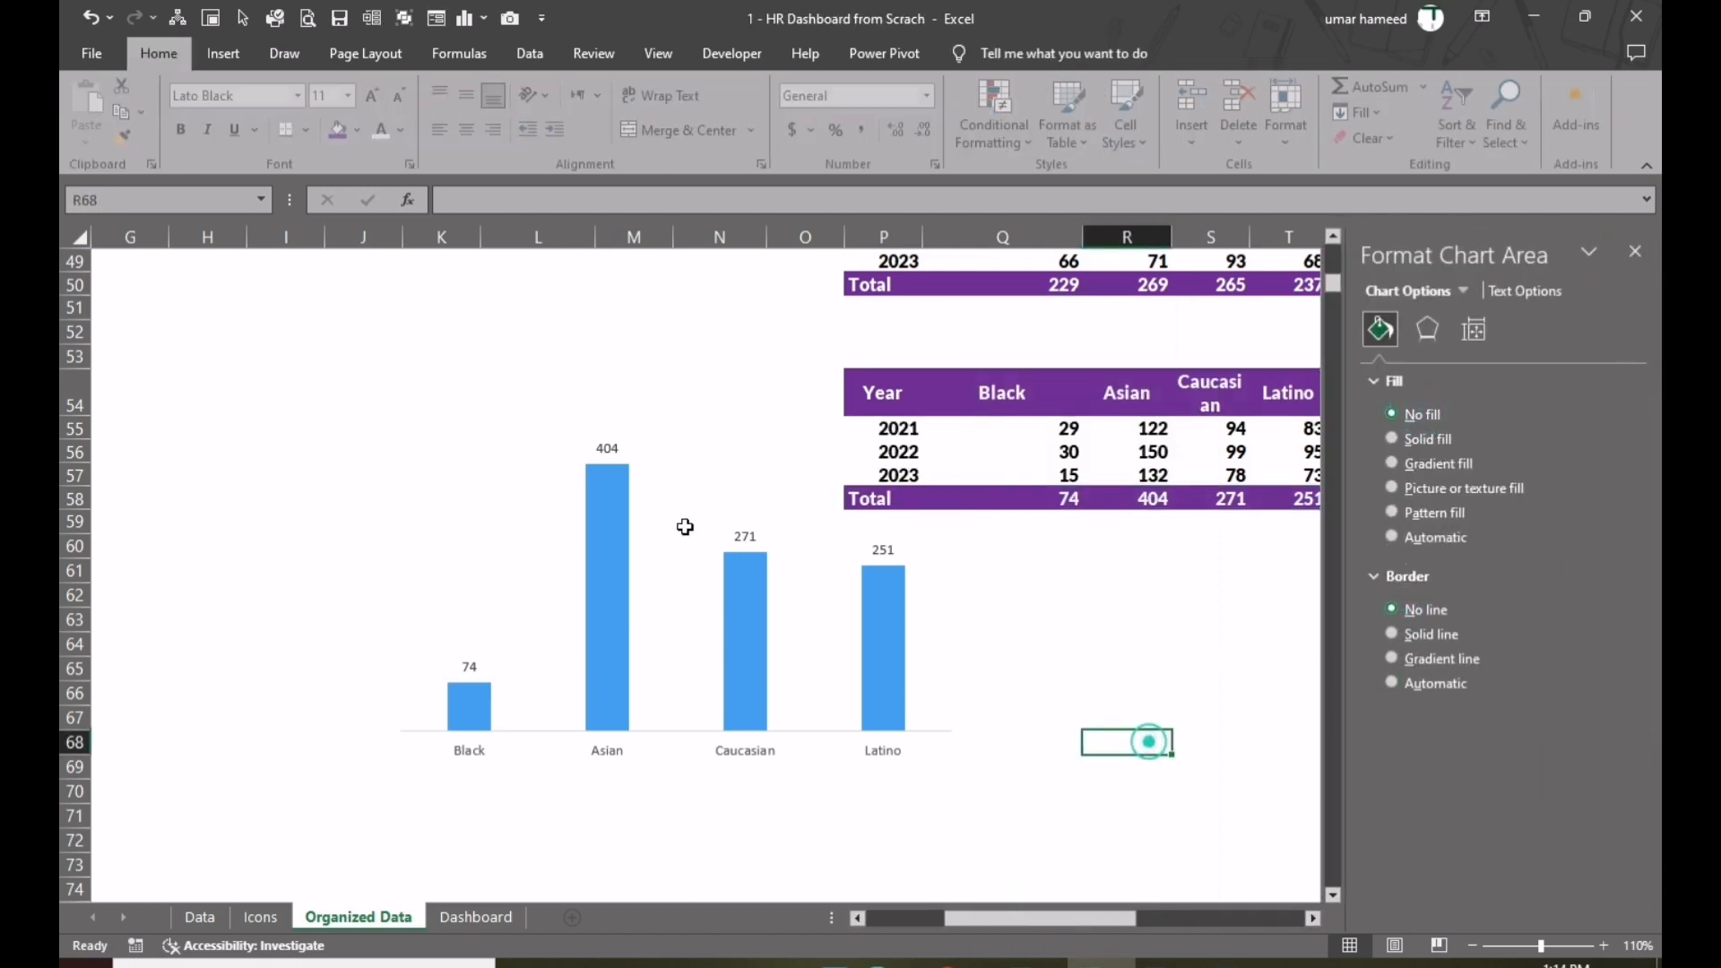
- Cut the ethnicity chart from Organized Data and paste it onto the Dashboard sheet
{"action": "left_click", "coordinate": [768, 441]}
{"action": "left_click", "coordinate": [665, 419]}
{"action": "right_click", "coordinate": [666, 421]}
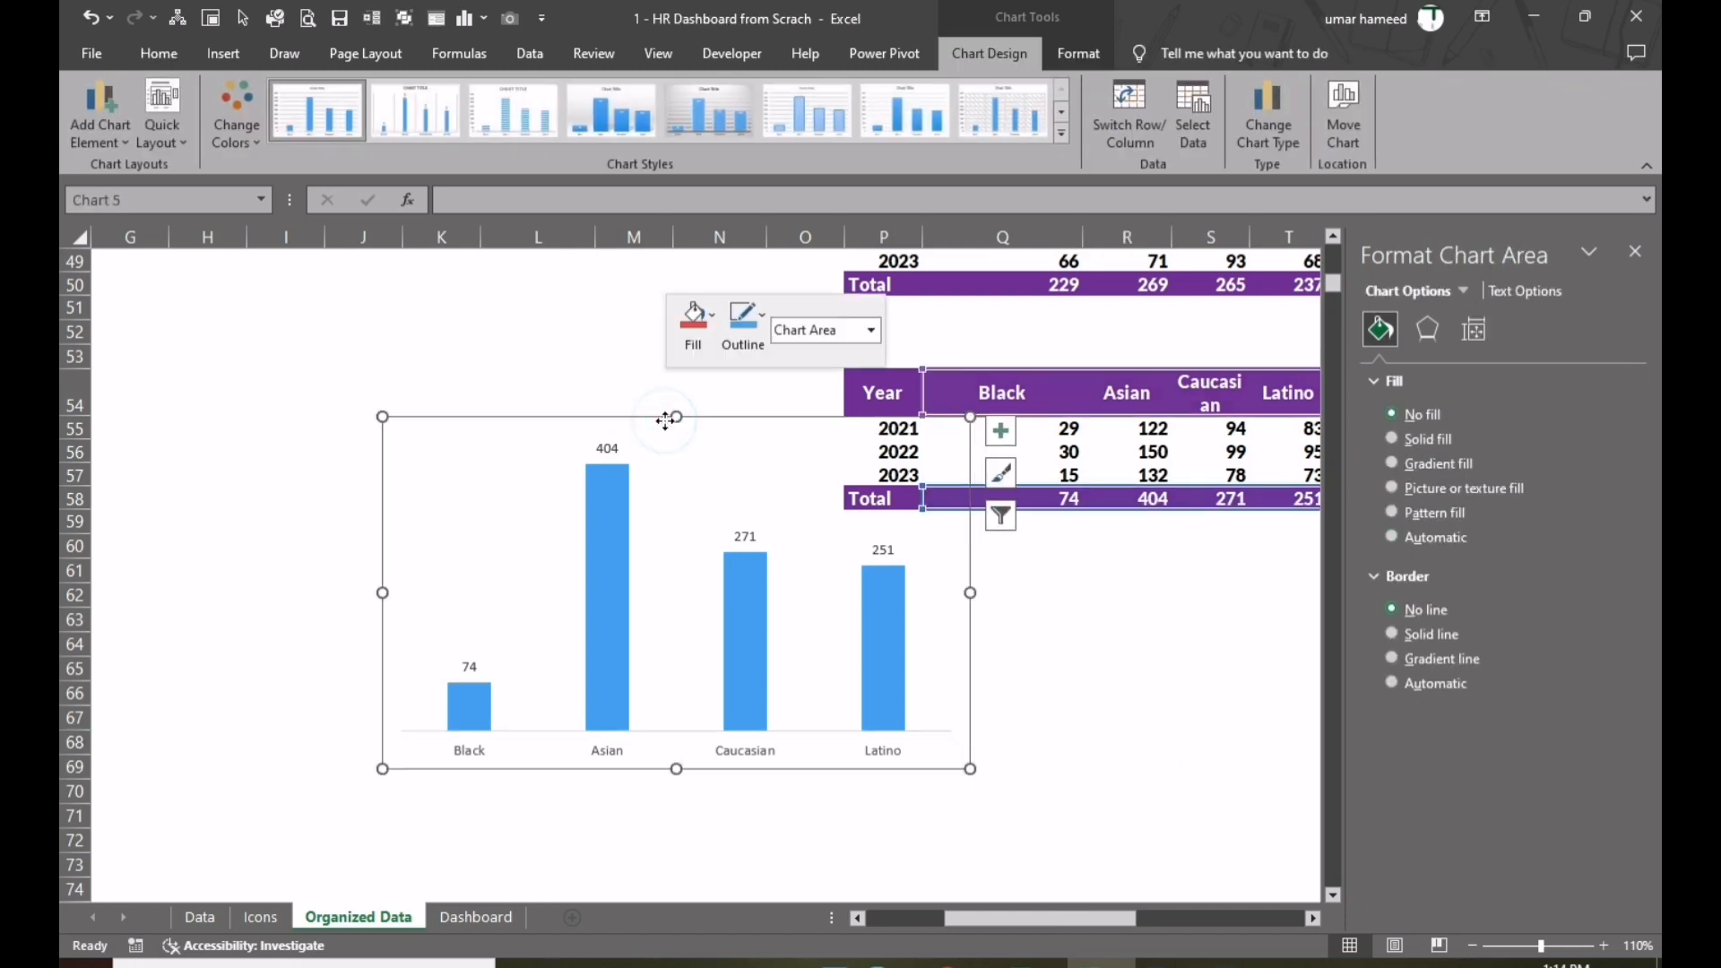
{"action": "left_click", "coordinate": [680, 435]}
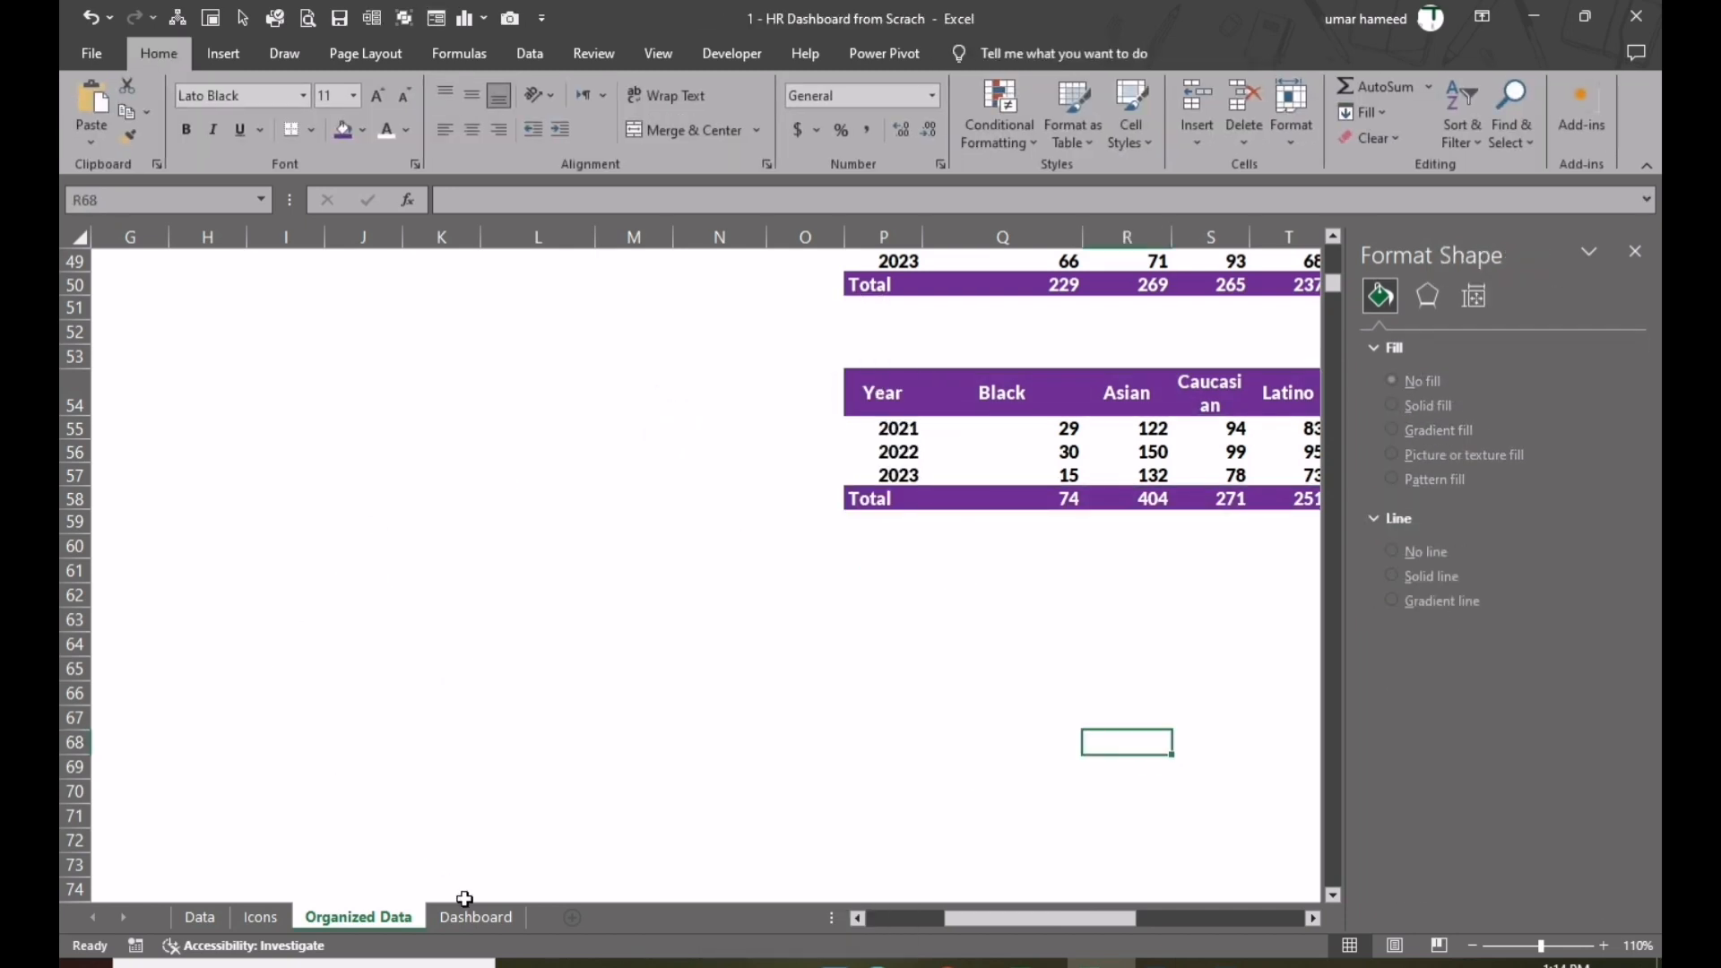
{"action": "left_click", "coordinate": [472, 914]}
{"action": "key", "text": "ctrl+v"}
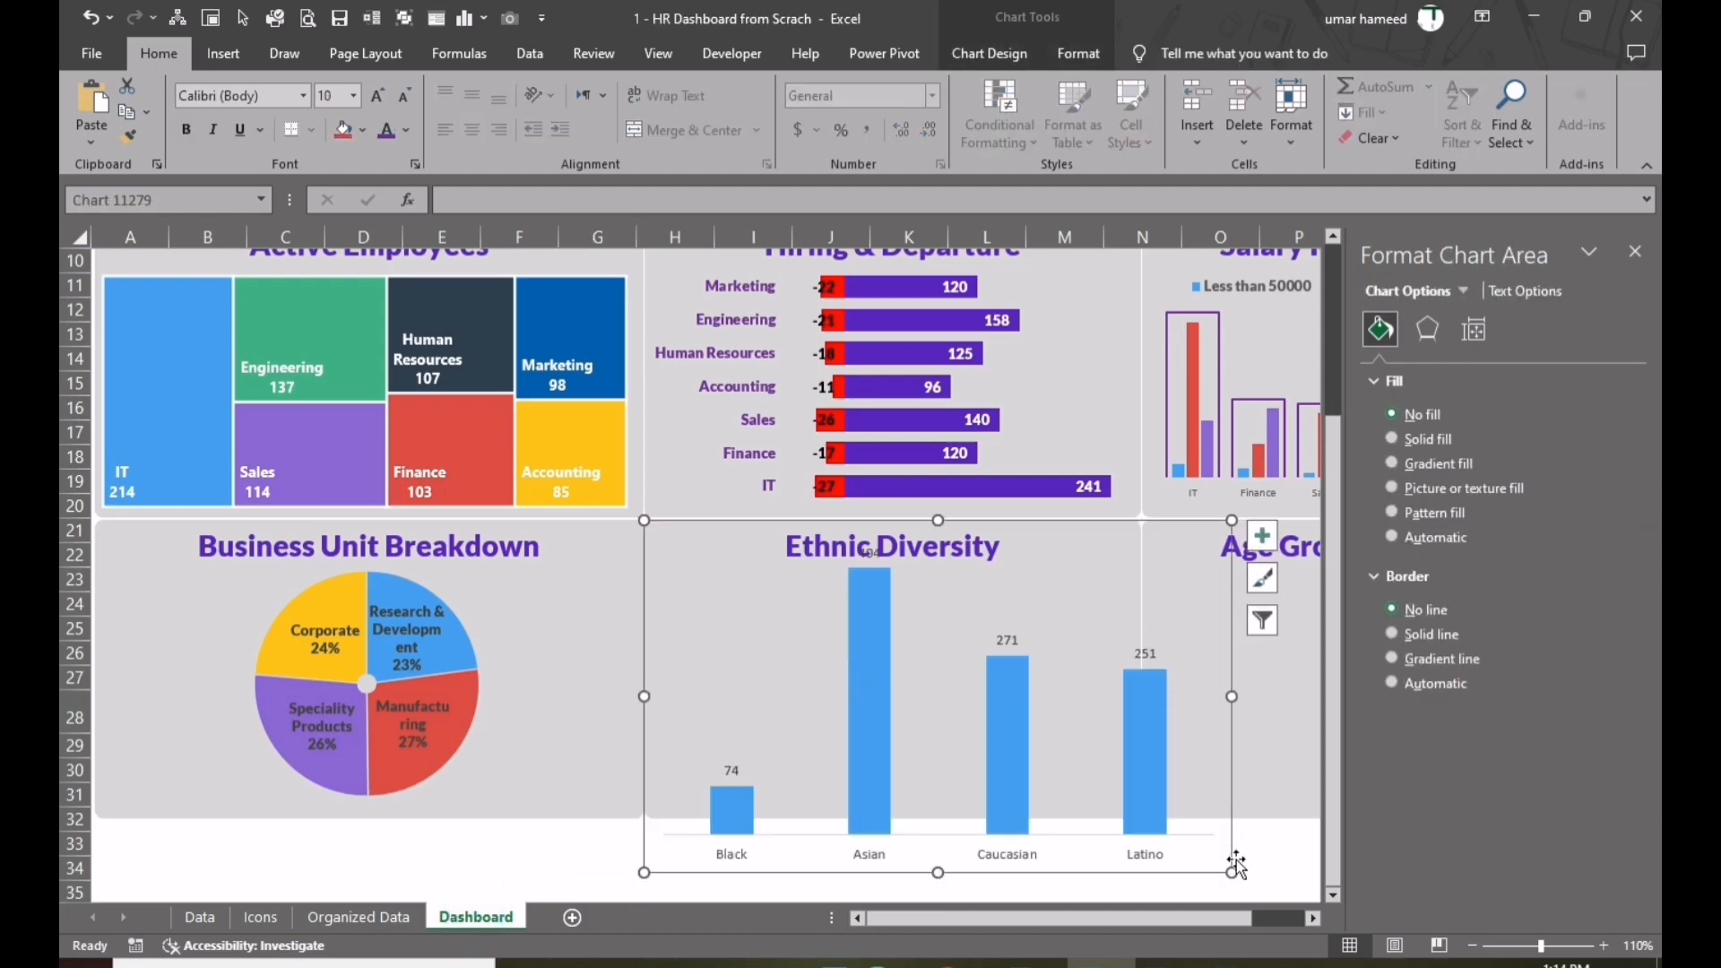
- Resize the pasted chart to fit inside the Ethnic Diversity card
{"action": "left_click_drag", "start_coordinate": [1231, 872], "coordinate": [1142, 823]}
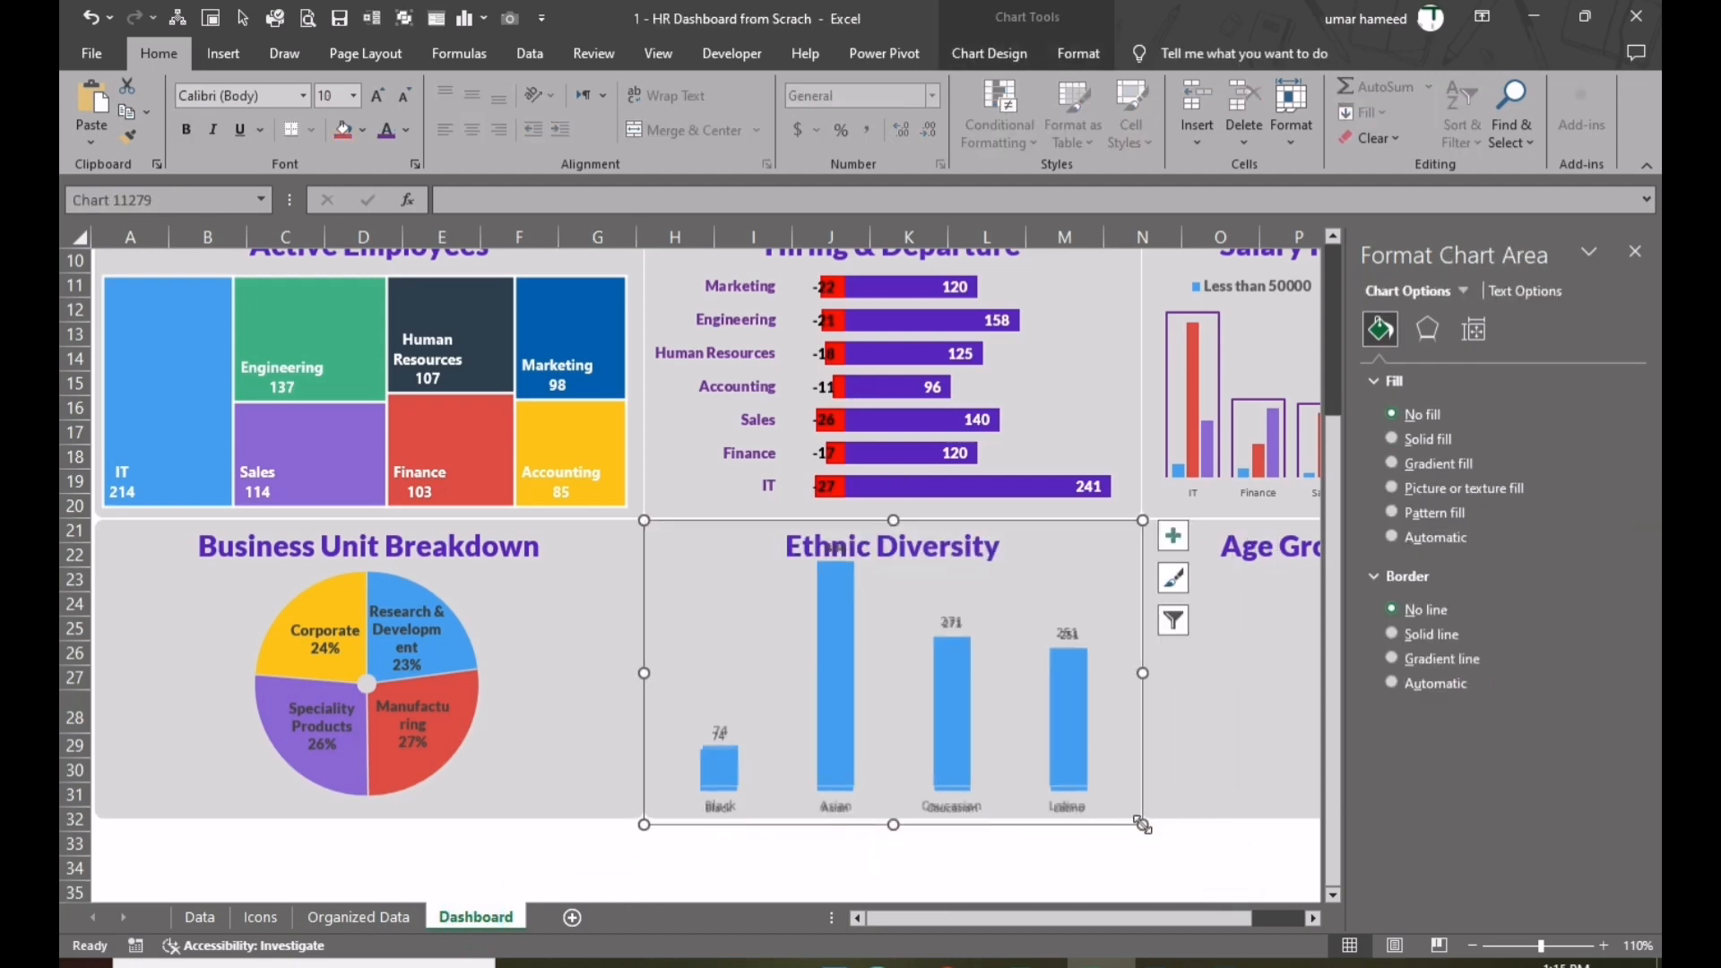
{"action": "mouse_move", "coordinate": [645, 522]}
{"action": "left_mouse_down"}
{"action": "mouse_move", "coordinate": [671, 553]}
{"action": "mouse_move", "coordinate": [656, 551]}
{"action": "left_mouse_up"}
{"action": "left_click_drag", "start_coordinate": [656, 688], "coordinate": [649, 688]}
- Vary the column colors by point and reduce the series gap width to widen the columns
{"action": "left_click", "coordinate": [1063, 733]}
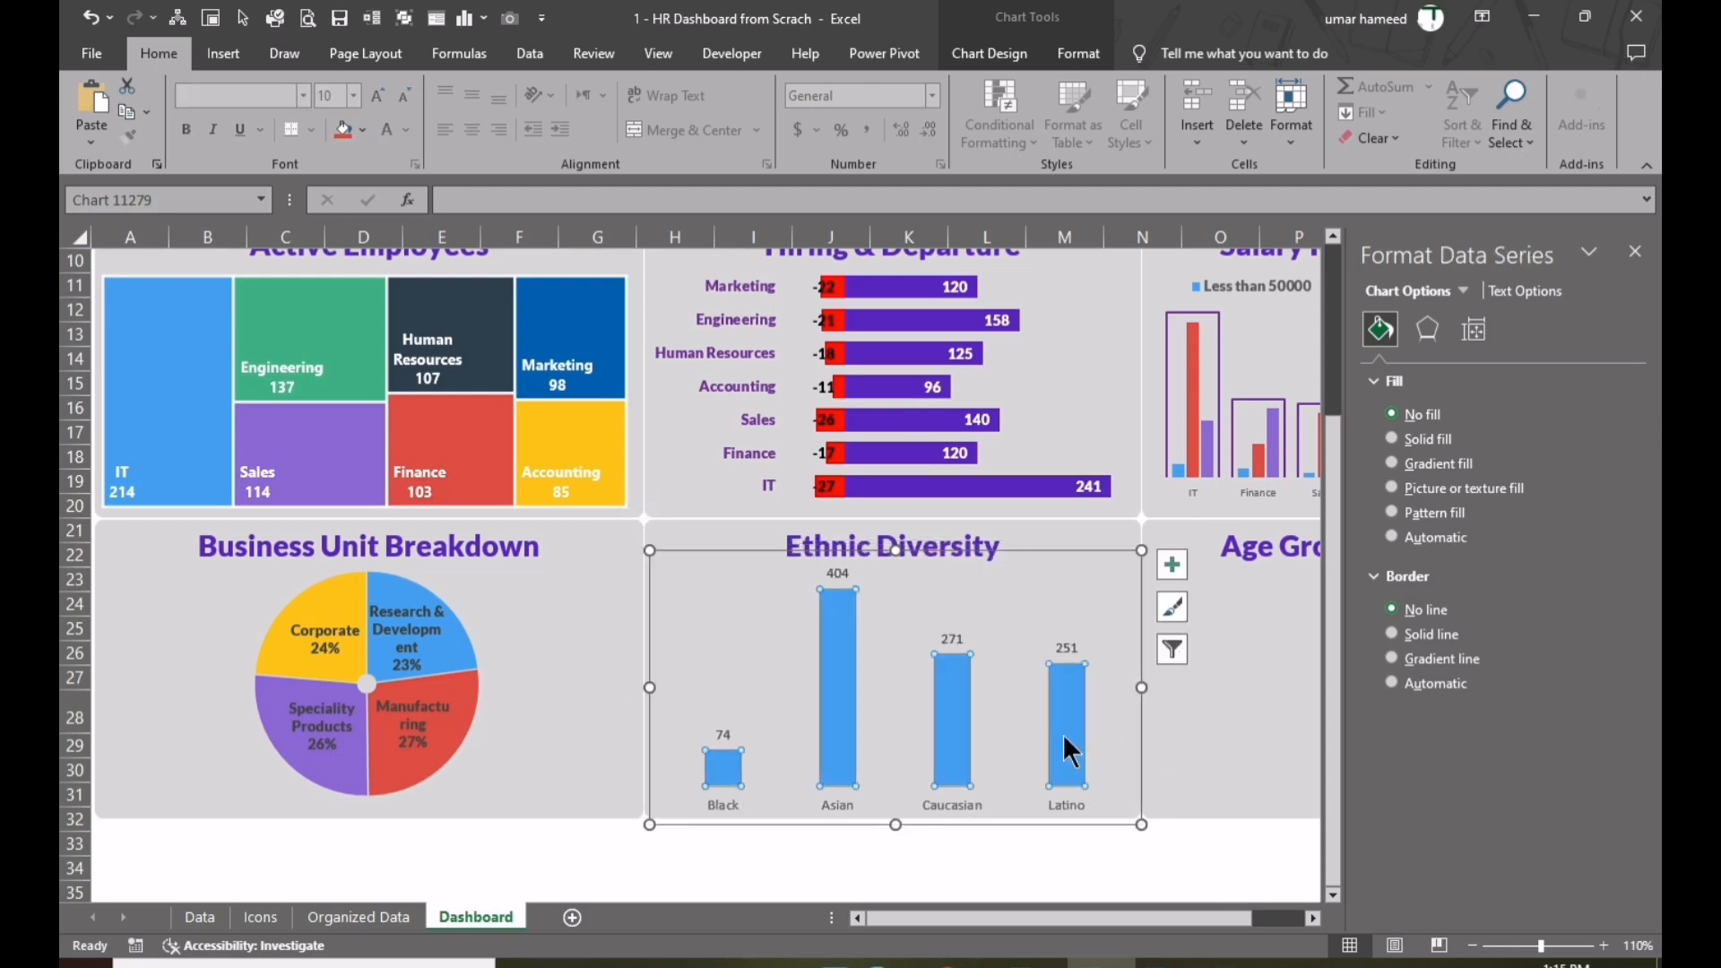
{"action": "left_click", "coordinate": [1391, 588]}
{"action": "left_click", "coordinate": [1473, 329]}
{"action": "left_click_drag", "start_coordinate": [1498, 529], "coordinate": [1480, 519]}
- Format the chart's category axis labels in the Lato Black font with a purple color
{"action": "left_click", "coordinate": [725, 804]}
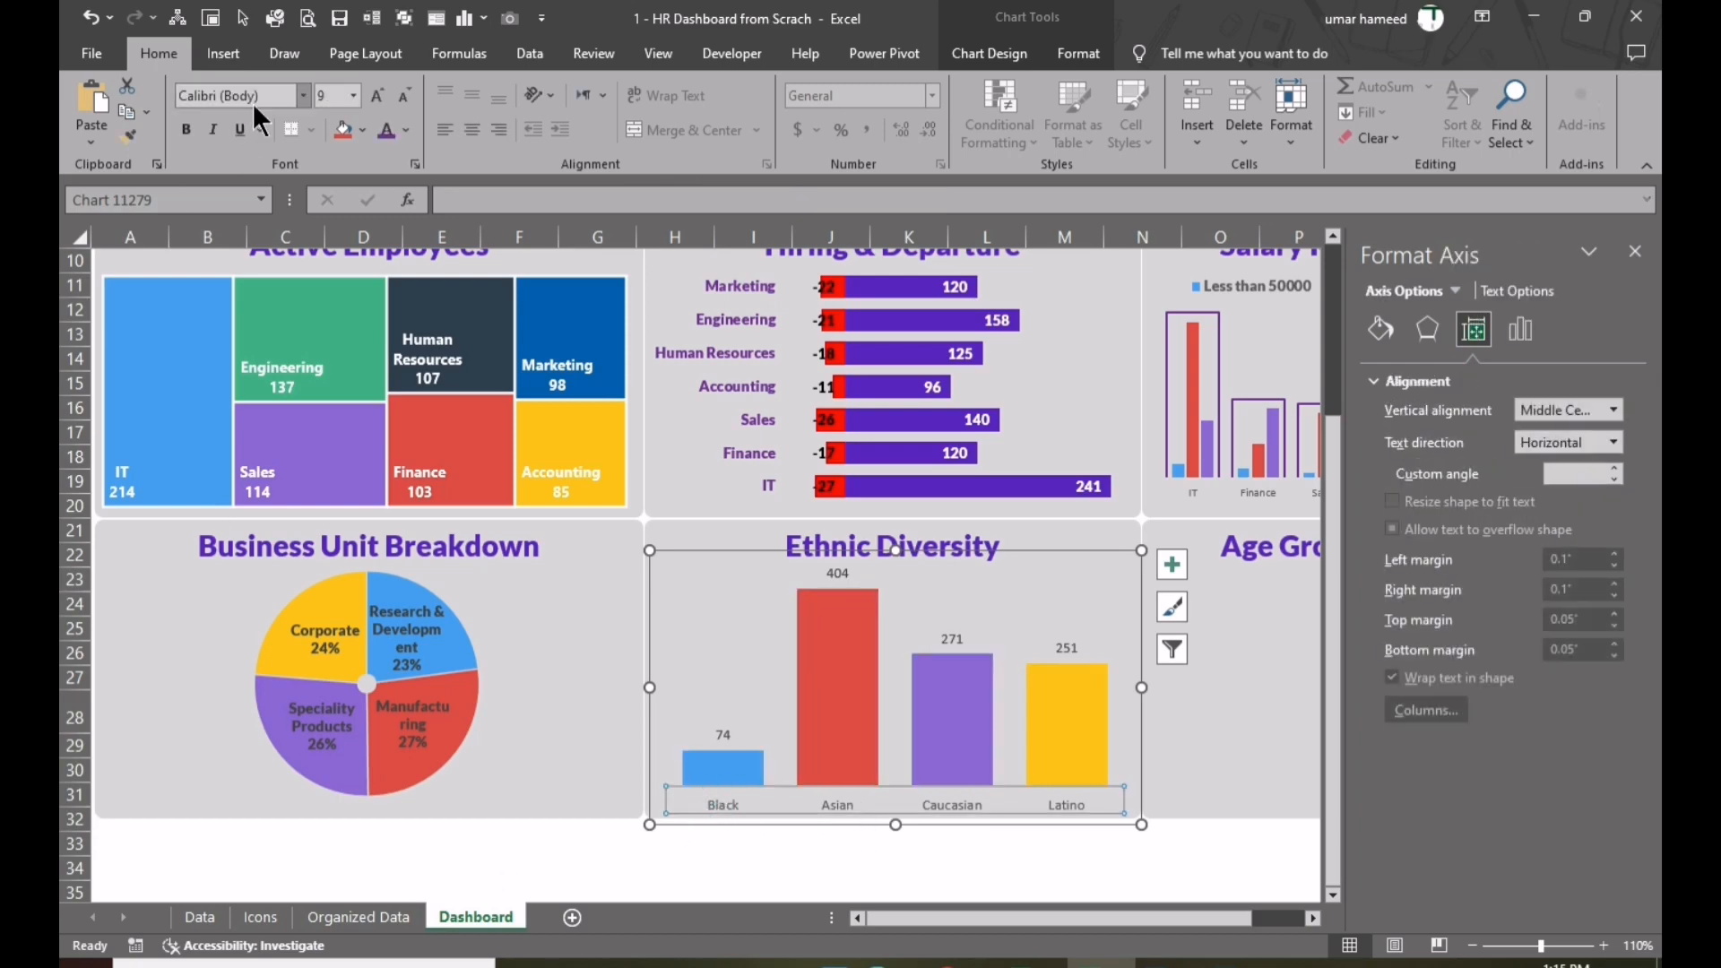
{"action": "left_click", "coordinate": [251, 97]}
{"action": "type", "text": "Lato Black"}
{"action": "key", "text": "Return"}
{"action": "left_click", "coordinate": [406, 130]}
{"action": "left_click", "coordinate": [561, 332]}
- Format the chart's data labels in purple Lato Black and close the formatting pane
{"action": "left_click", "coordinate": [837, 574]}
{"action": "left_click", "coordinate": [240, 95]}
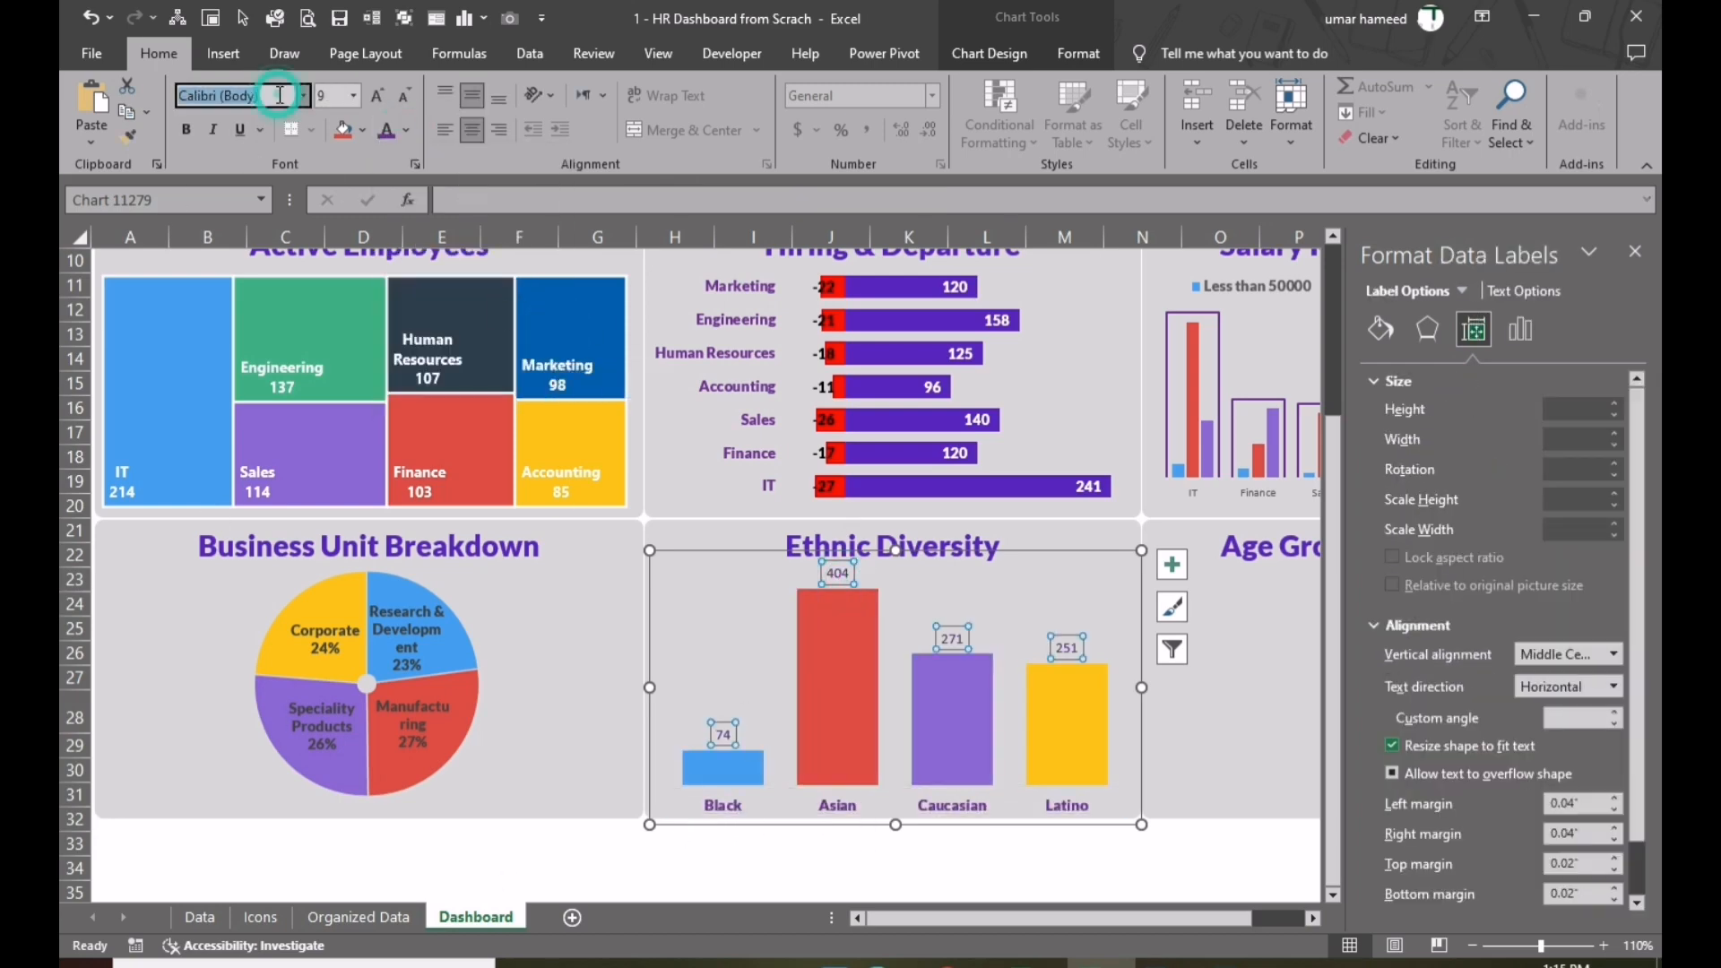
{"action": "type", "text": "Lato Black"}
{"action": "key", "text": "Return"}
{"action": "left_click", "coordinate": [719, 805]}
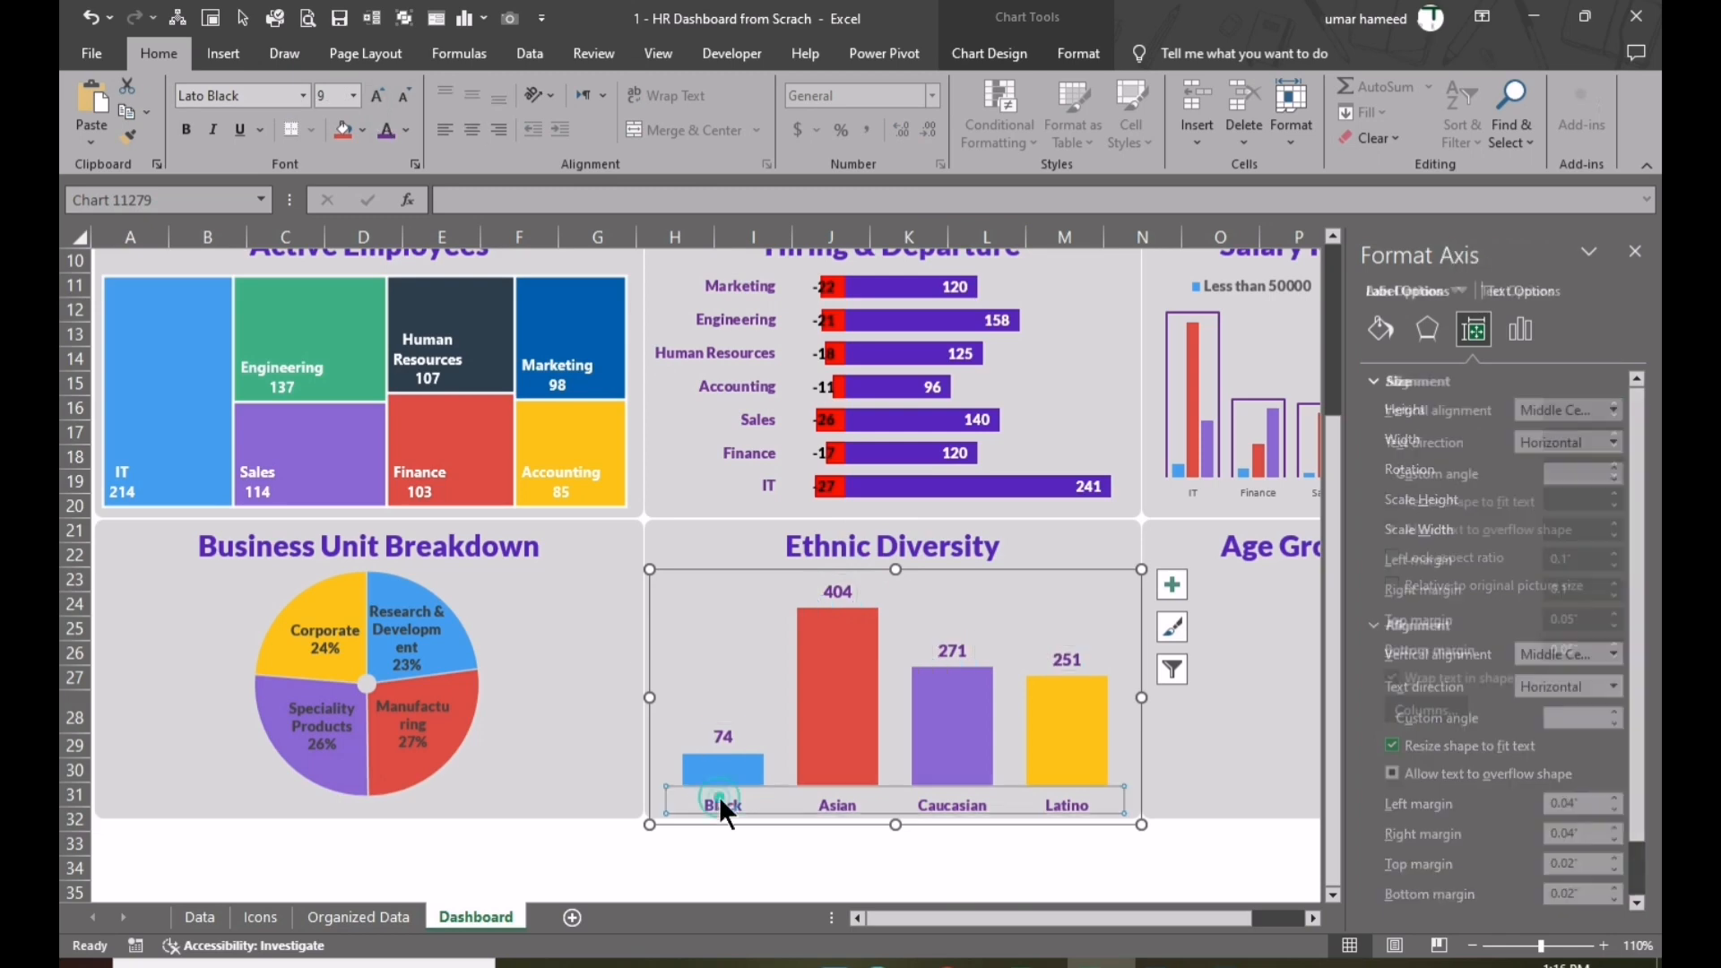
{"action": "left_click", "coordinate": [925, 862]}
{"action": "left_click_drag", "start_coordinate": [973, 919], "coordinate": [1027, 921]}
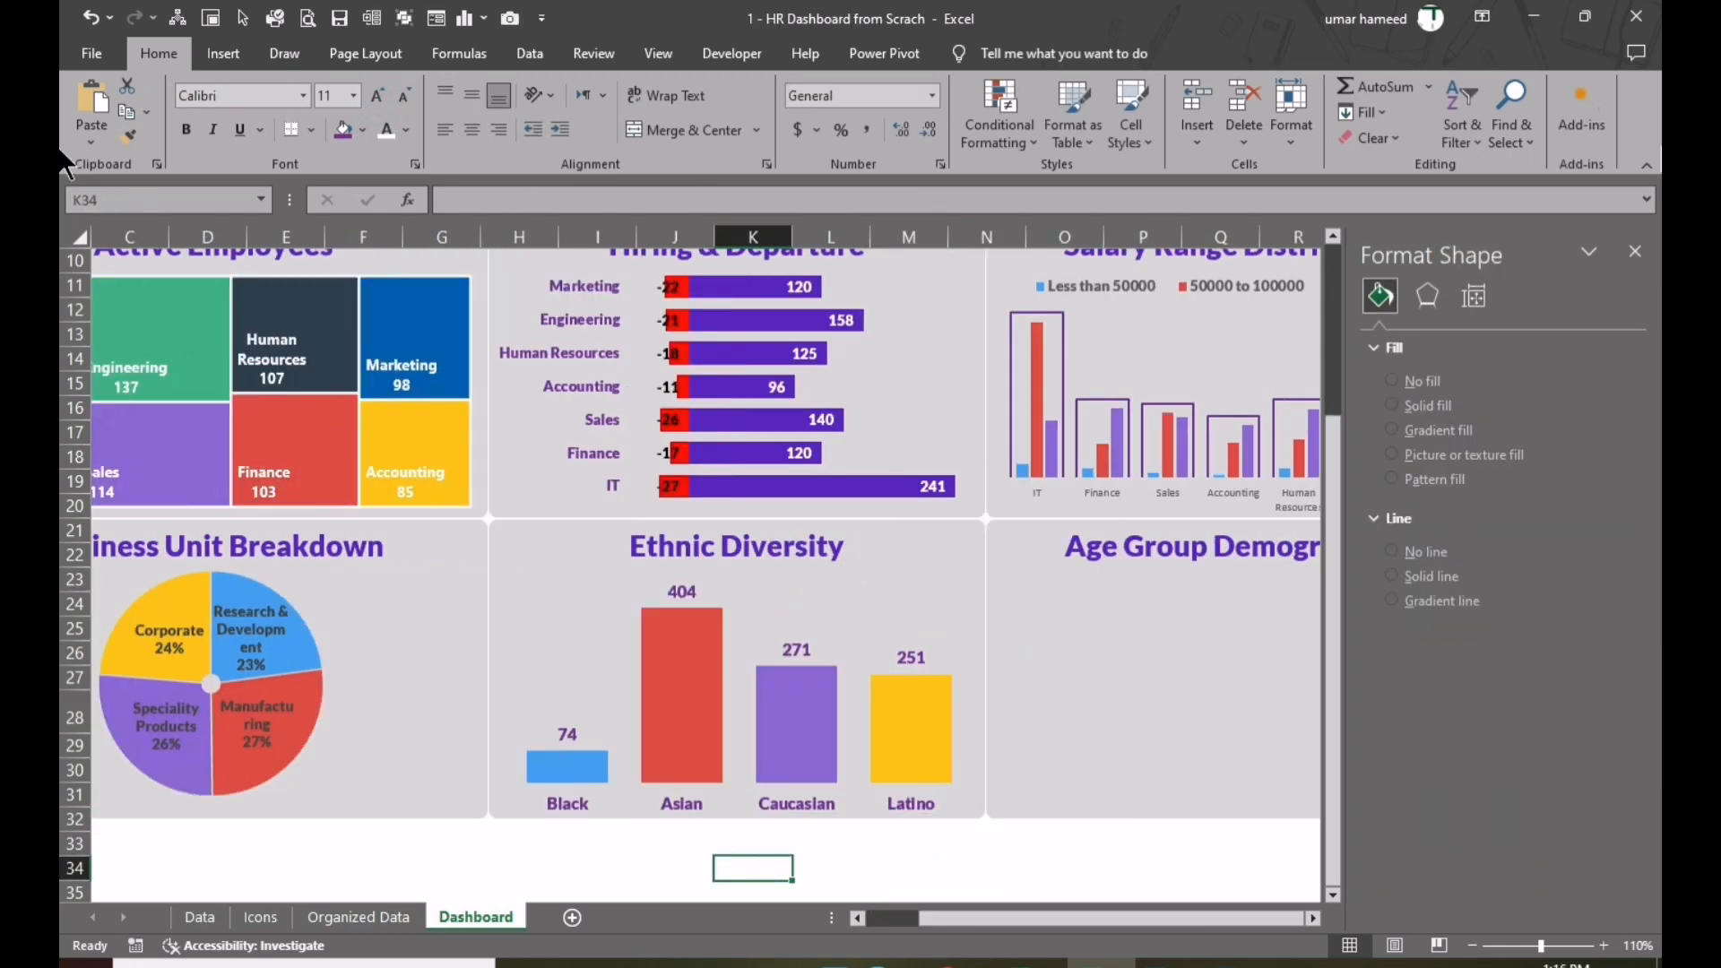
{"action": "left_click", "coordinate": [1634, 250]}
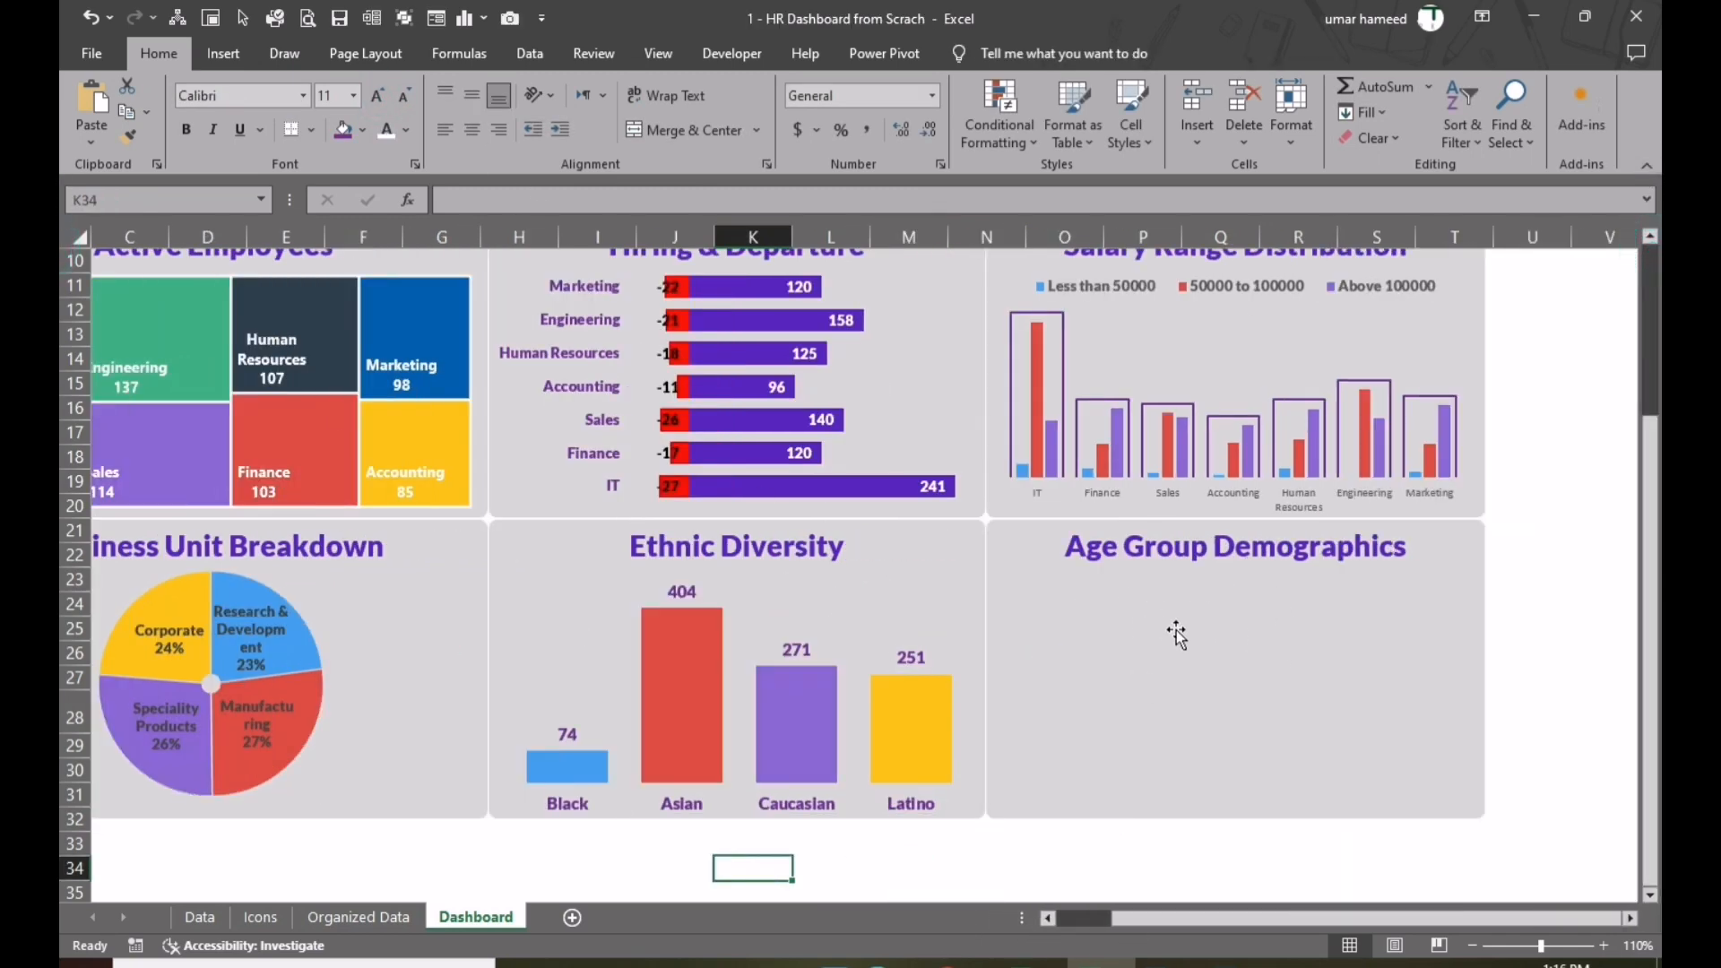
{"action": "scroll", "coordinate": [1290, 656], "scroll_direction": "up", "scroll_amount": 2}
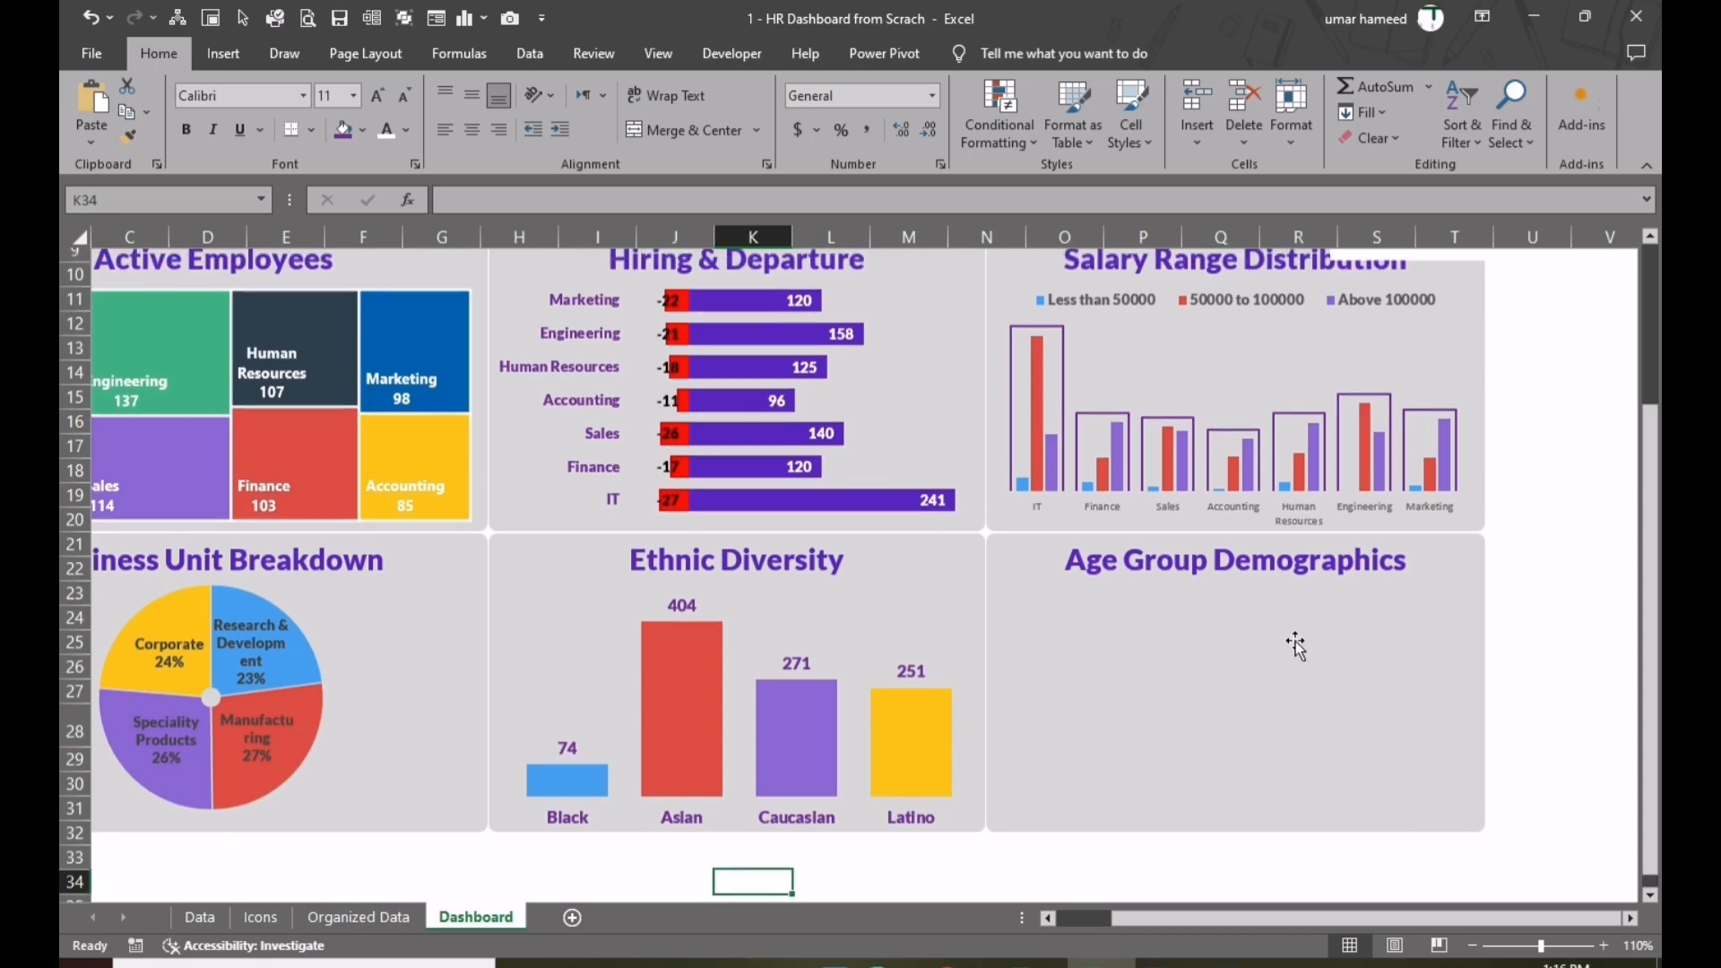
{"action": "scroll", "coordinate": [1294, 638], "scroll_direction": "up", "scroll_amount": 2}
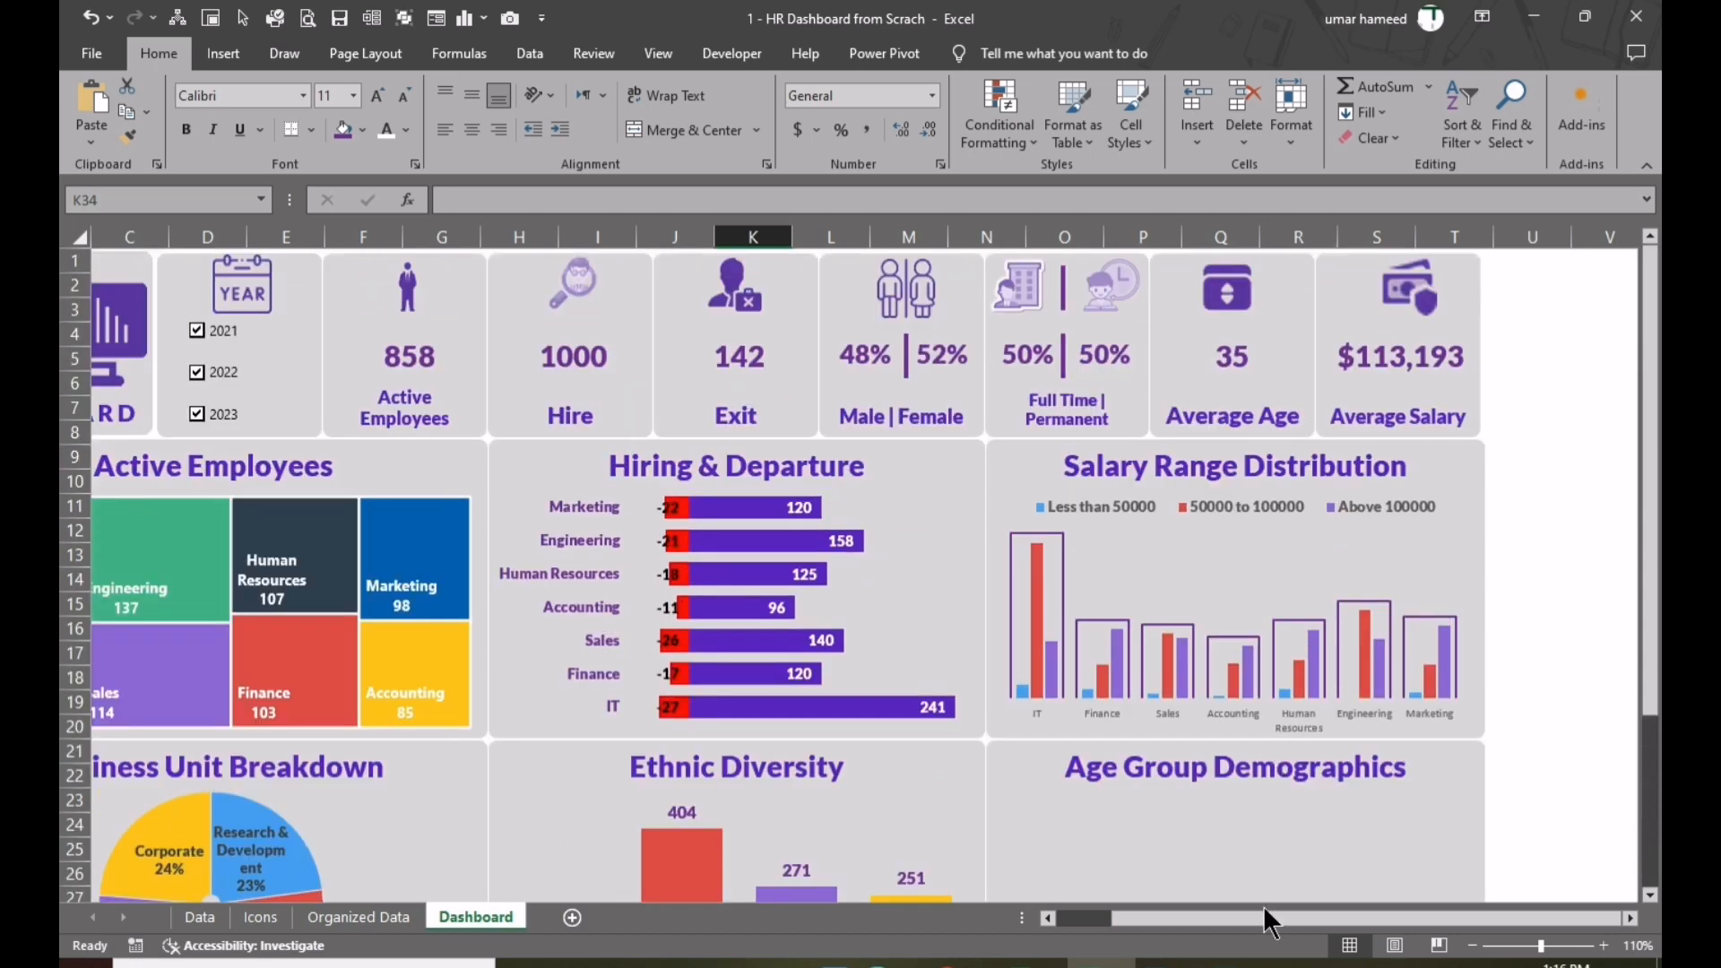
{"action": "left_click_drag", "start_coordinate": [1257, 916], "coordinate": [1161, 907]}
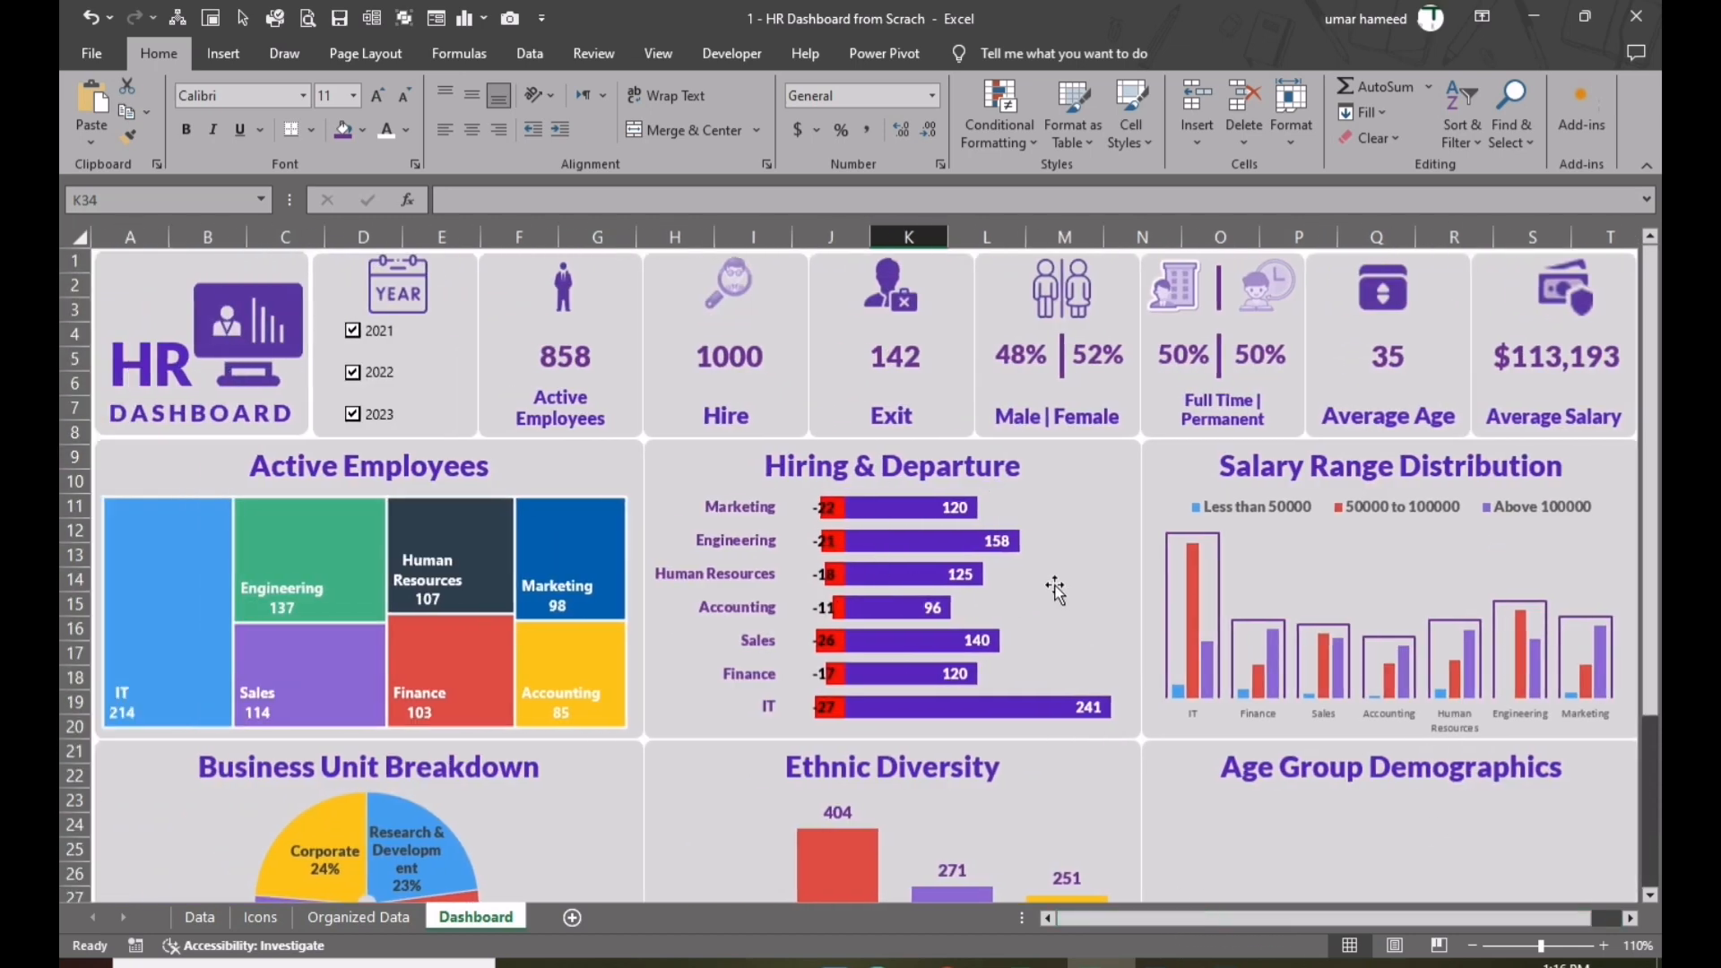
{"action": "scroll", "coordinate": [1055, 584], "scroll_direction": "down", "scroll_amount": 1}
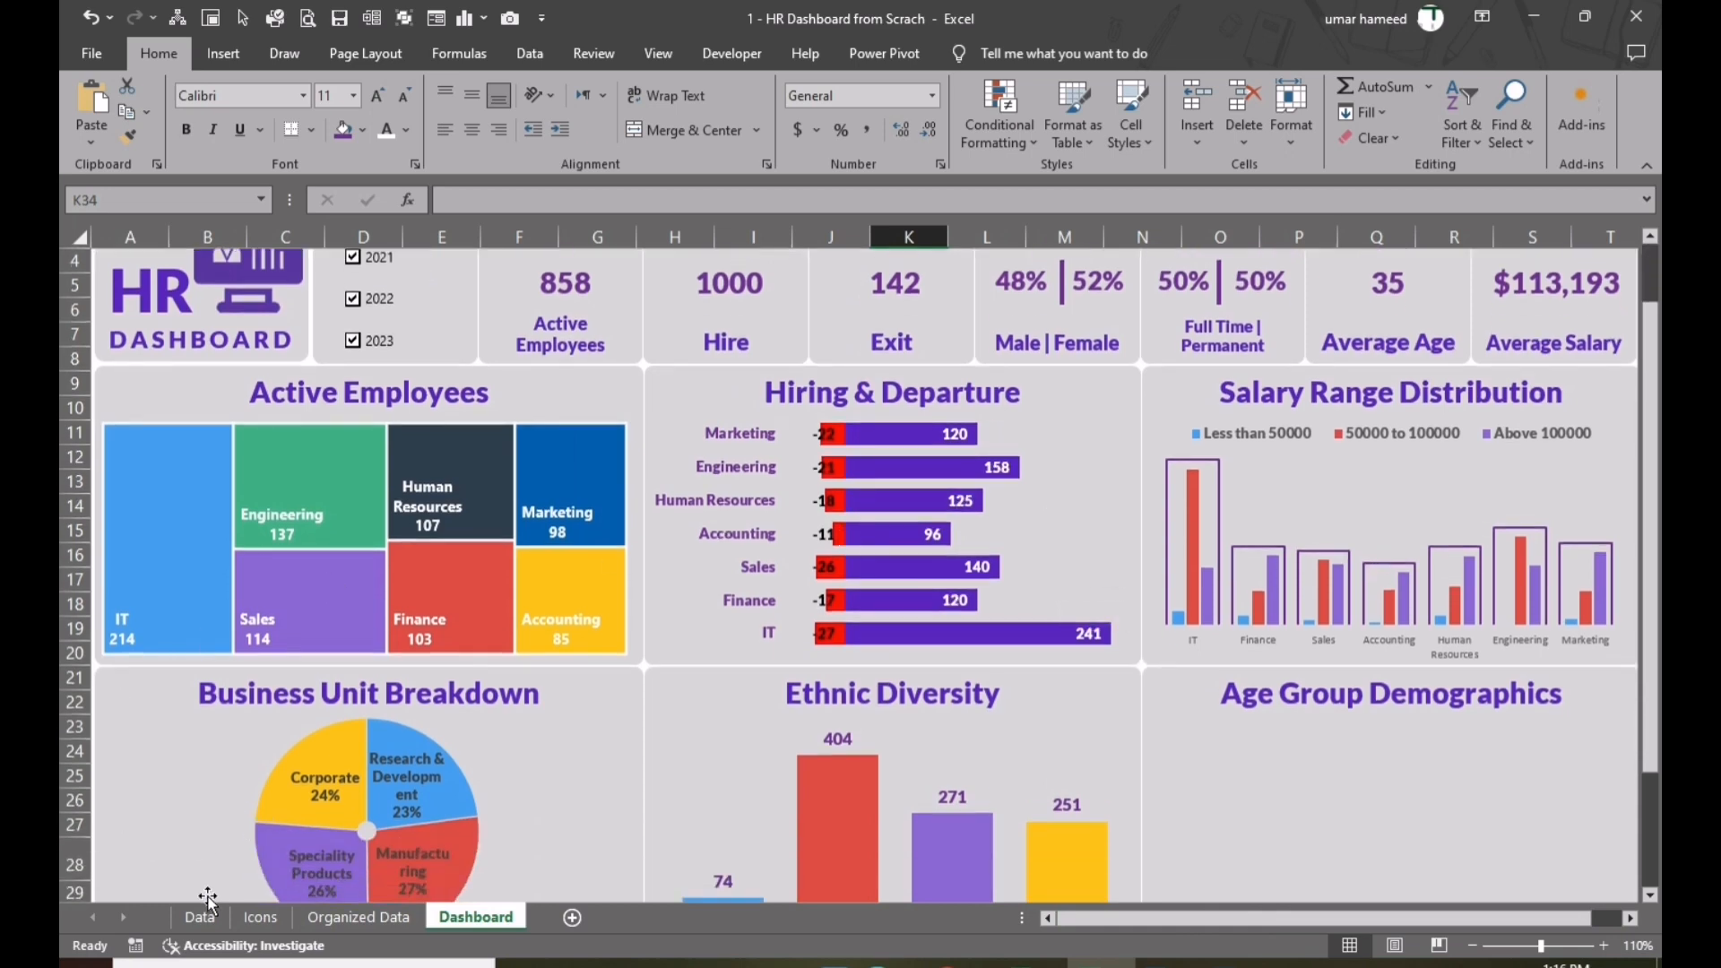
{"action": "left_click", "coordinate": [190, 919]}
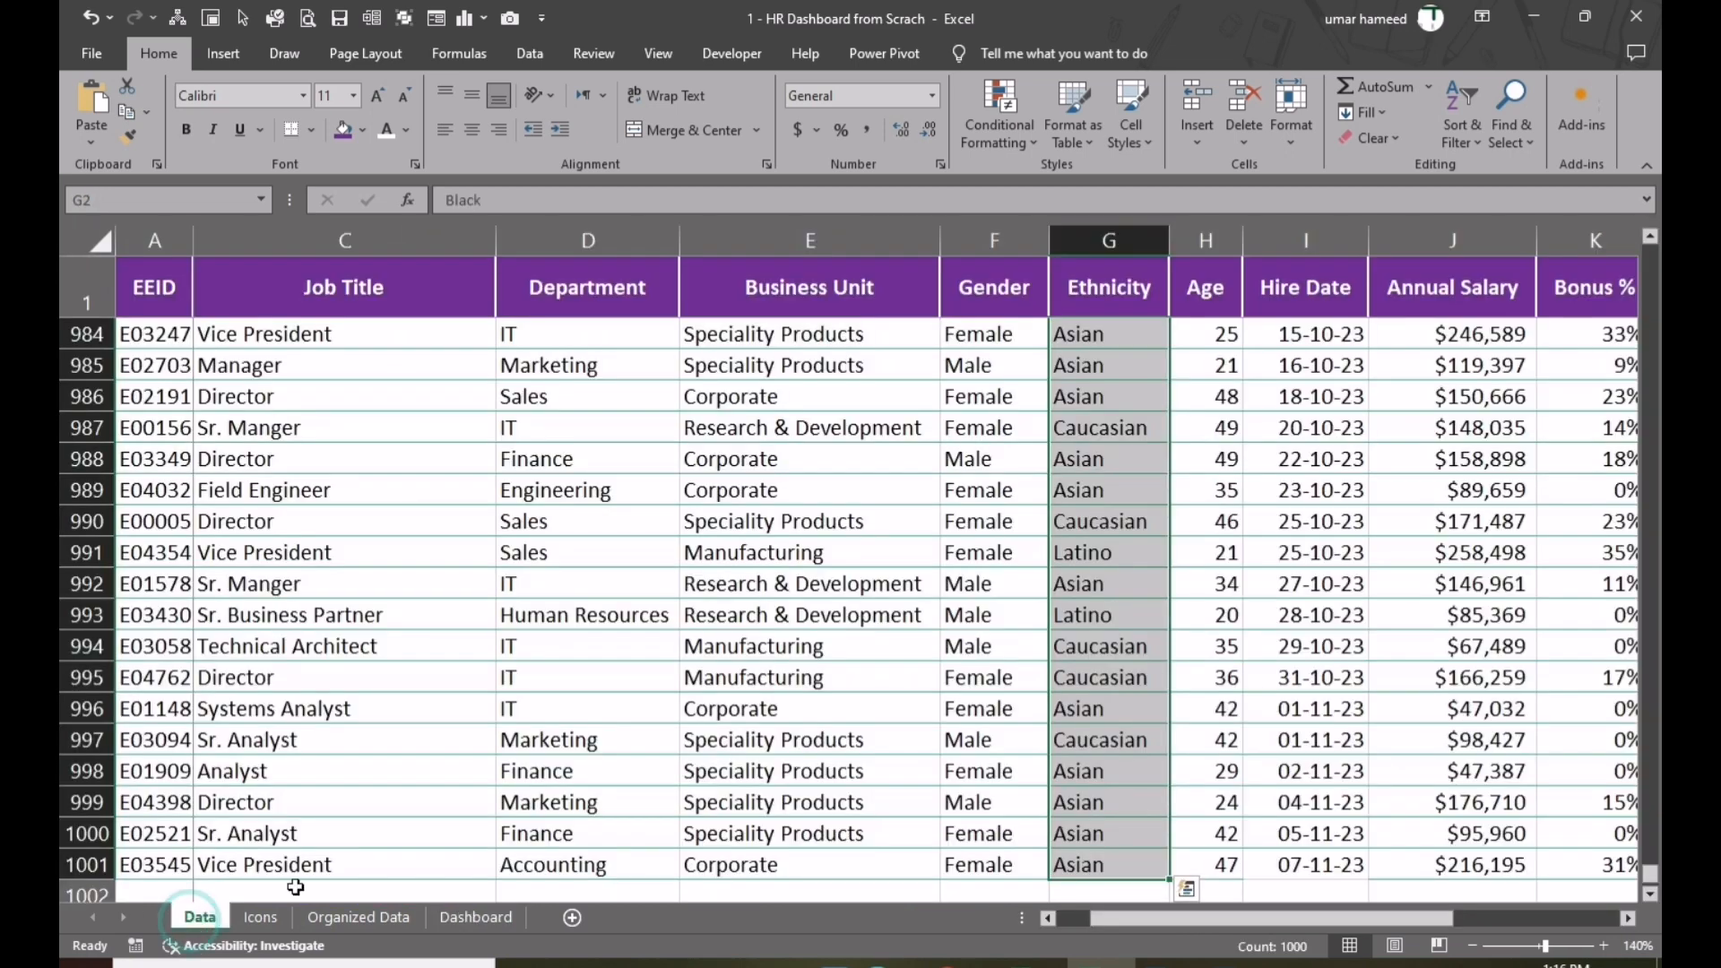
- Copy both salary range tables, A26:Y42 on Organized Data, and paste them at A63 below the ethnicity tables
{"action": "left_click", "coordinate": [341, 918]}
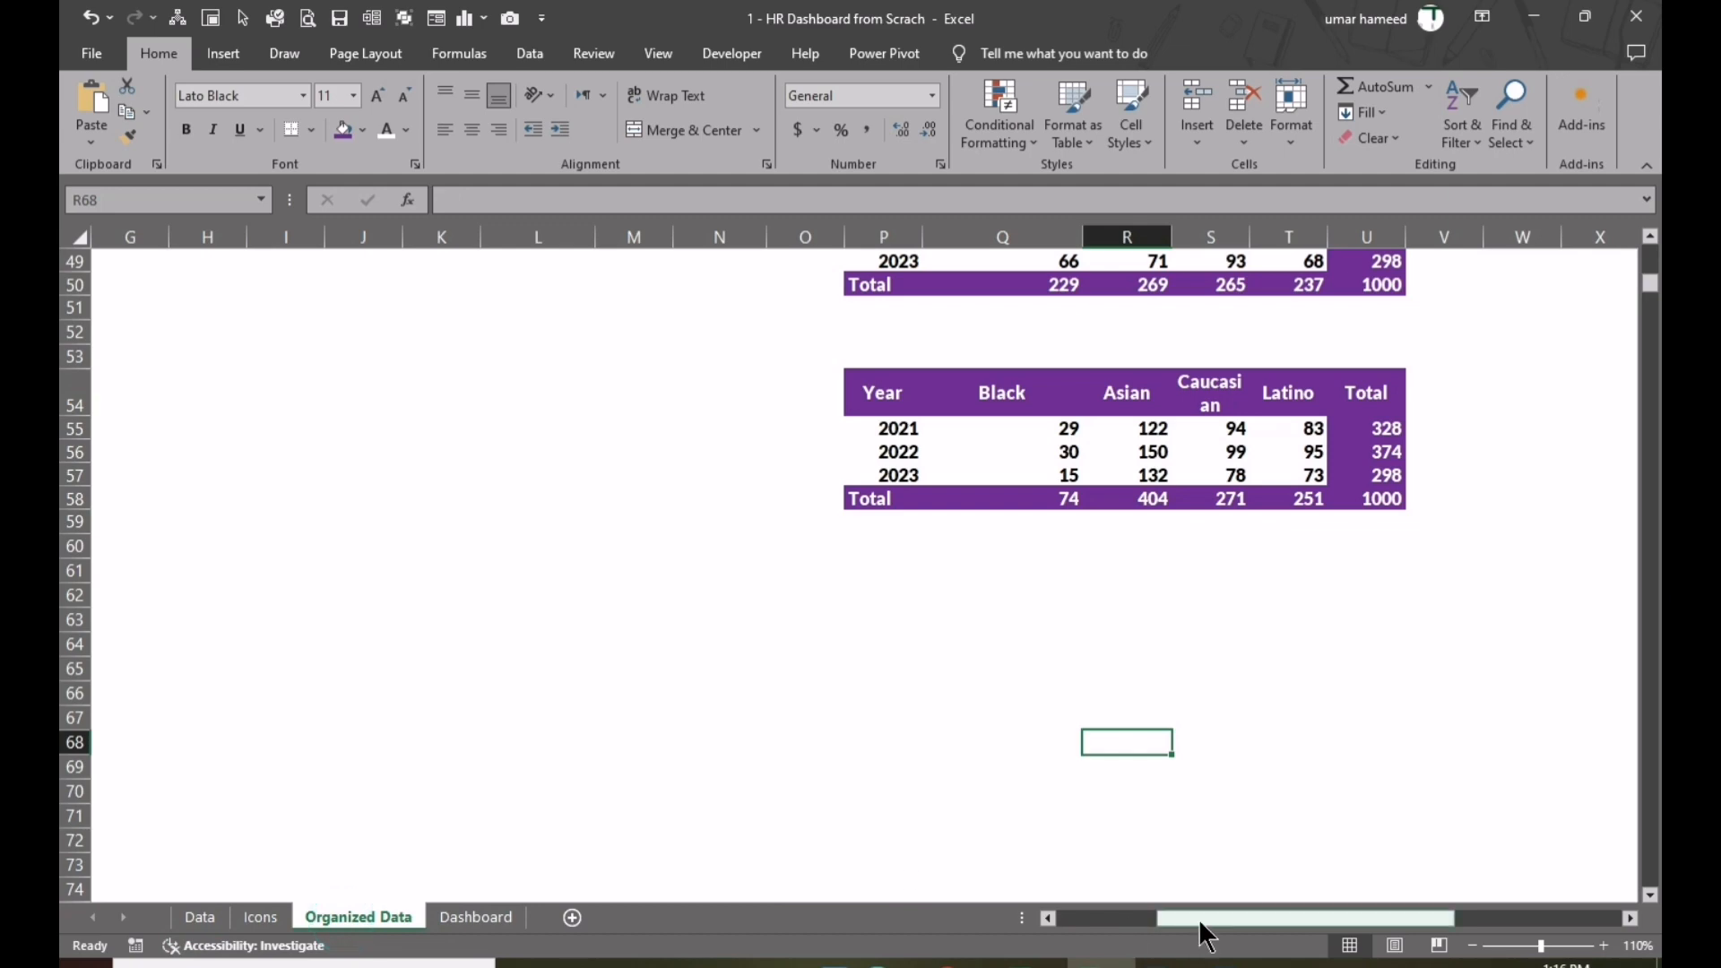
{"action": "left_click_drag", "start_coordinate": [1198, 917], "coordinate": [859, 875]}
{"action": "scroll", "coordinate": [414, 769], "scroll_direction": "up", "scroll_amount": 8}
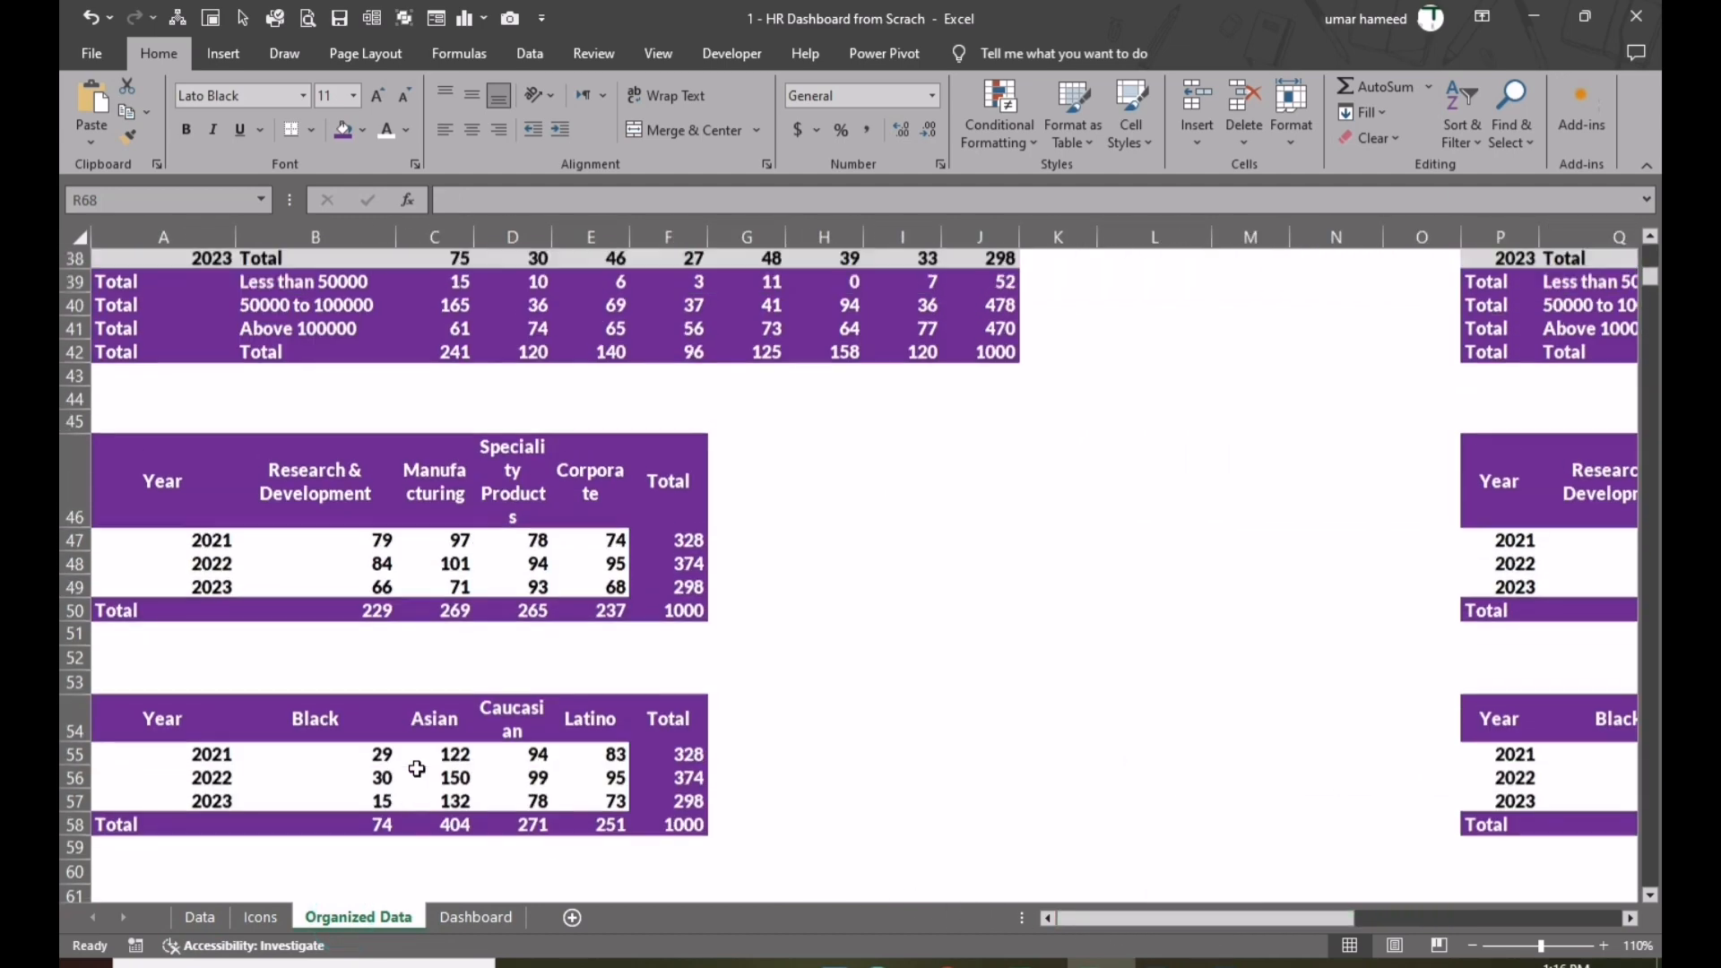
{"action": "scroll", "coordinate": [385, 745], "scroll_direction": "up", "scroll_amount": 1}
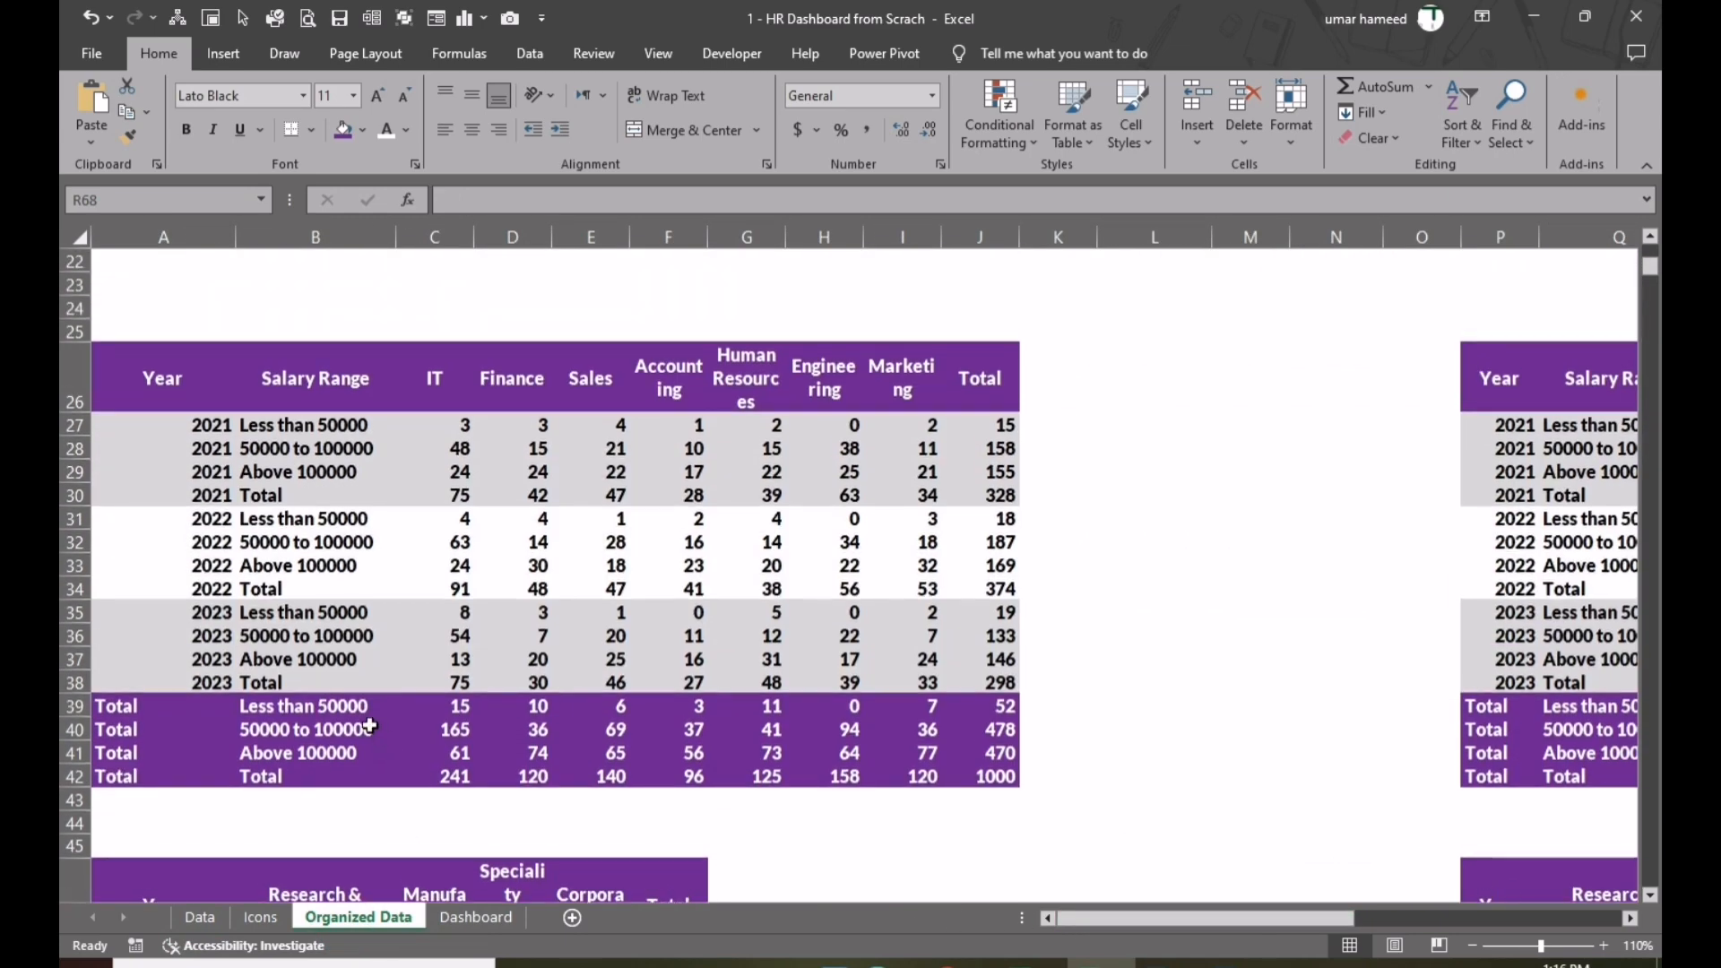
{"action": "left_click_drag", "start_coordinate": [181, 376], "coordinate": [1353, 776]}
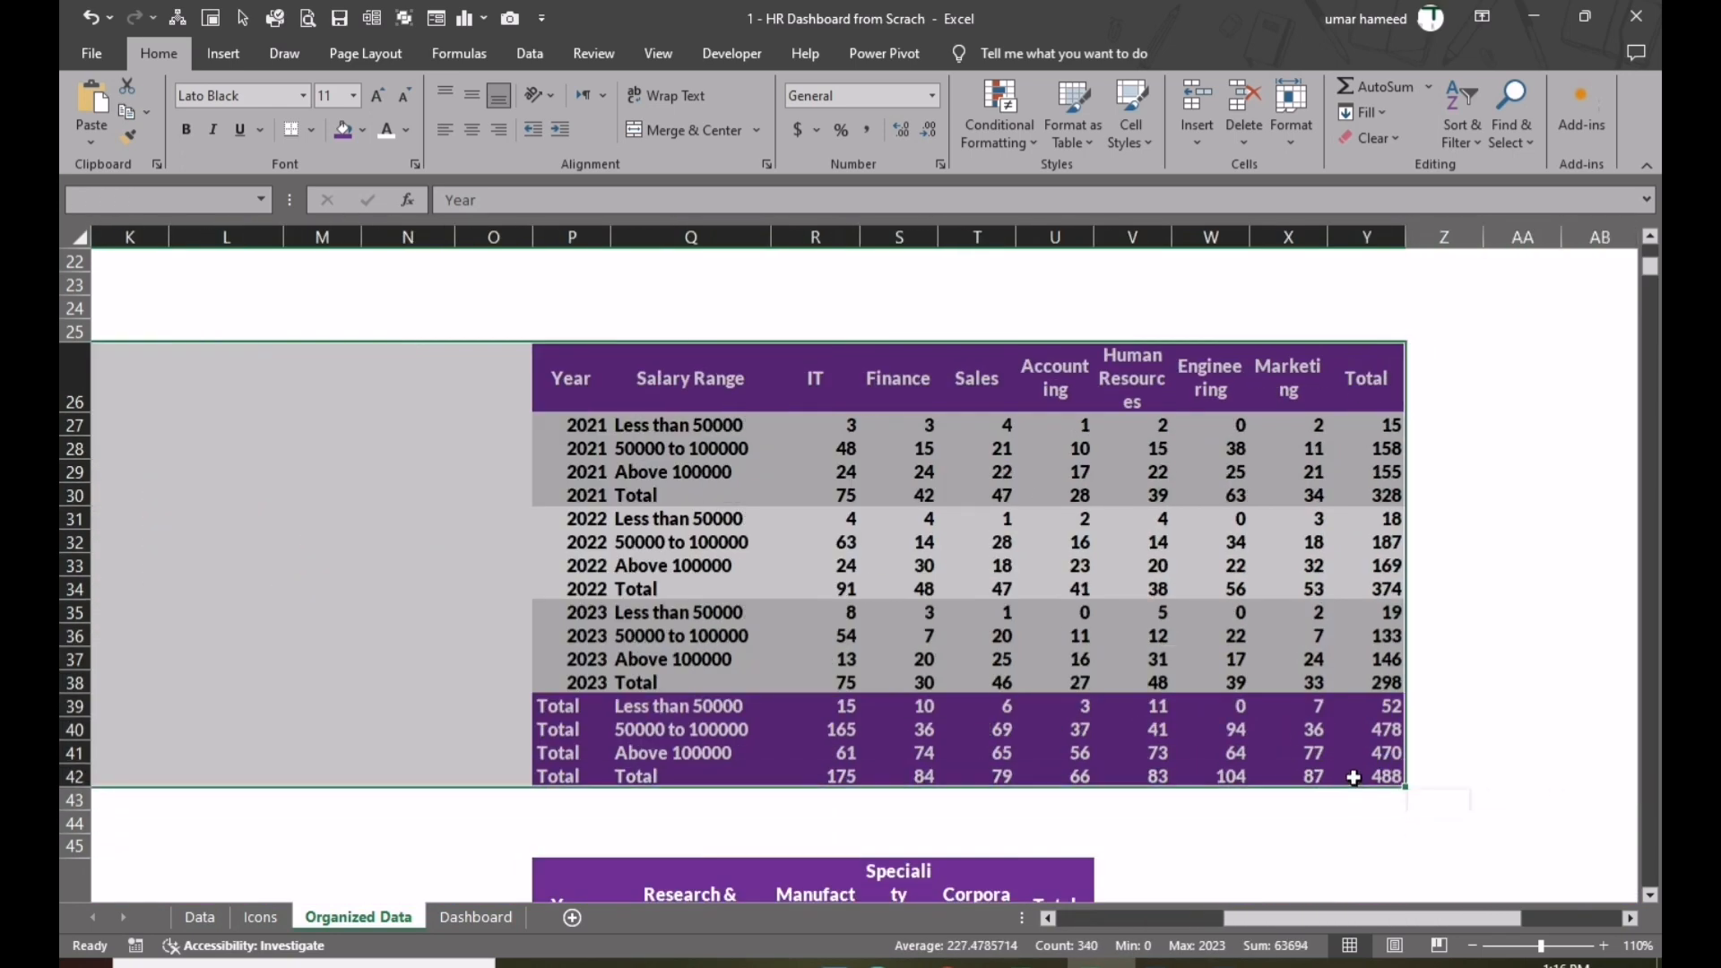
{"action": "key", "text": "ctrl+c"}
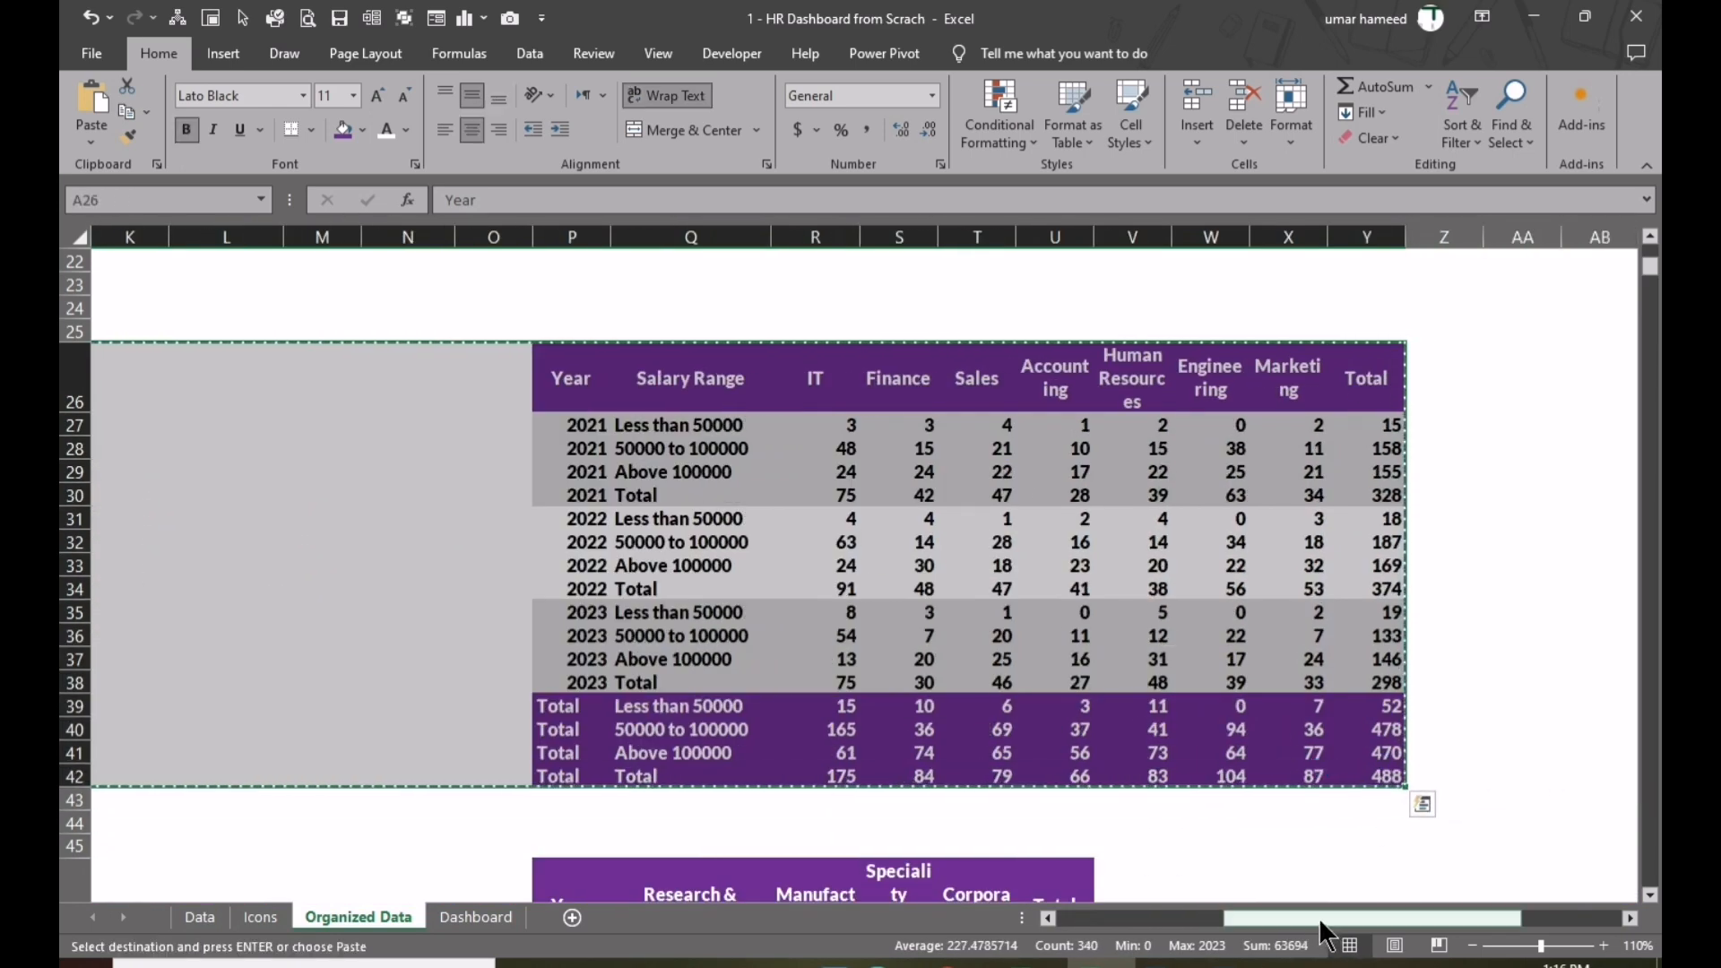
{"action": "left_click_drag", "start_coordinate": [1319, 917], "coordinate": [1152, 918]}
{"action": "scroll", "coordinate": [410, 810], "scroll_direction": "down", "scroll_amount": 10}
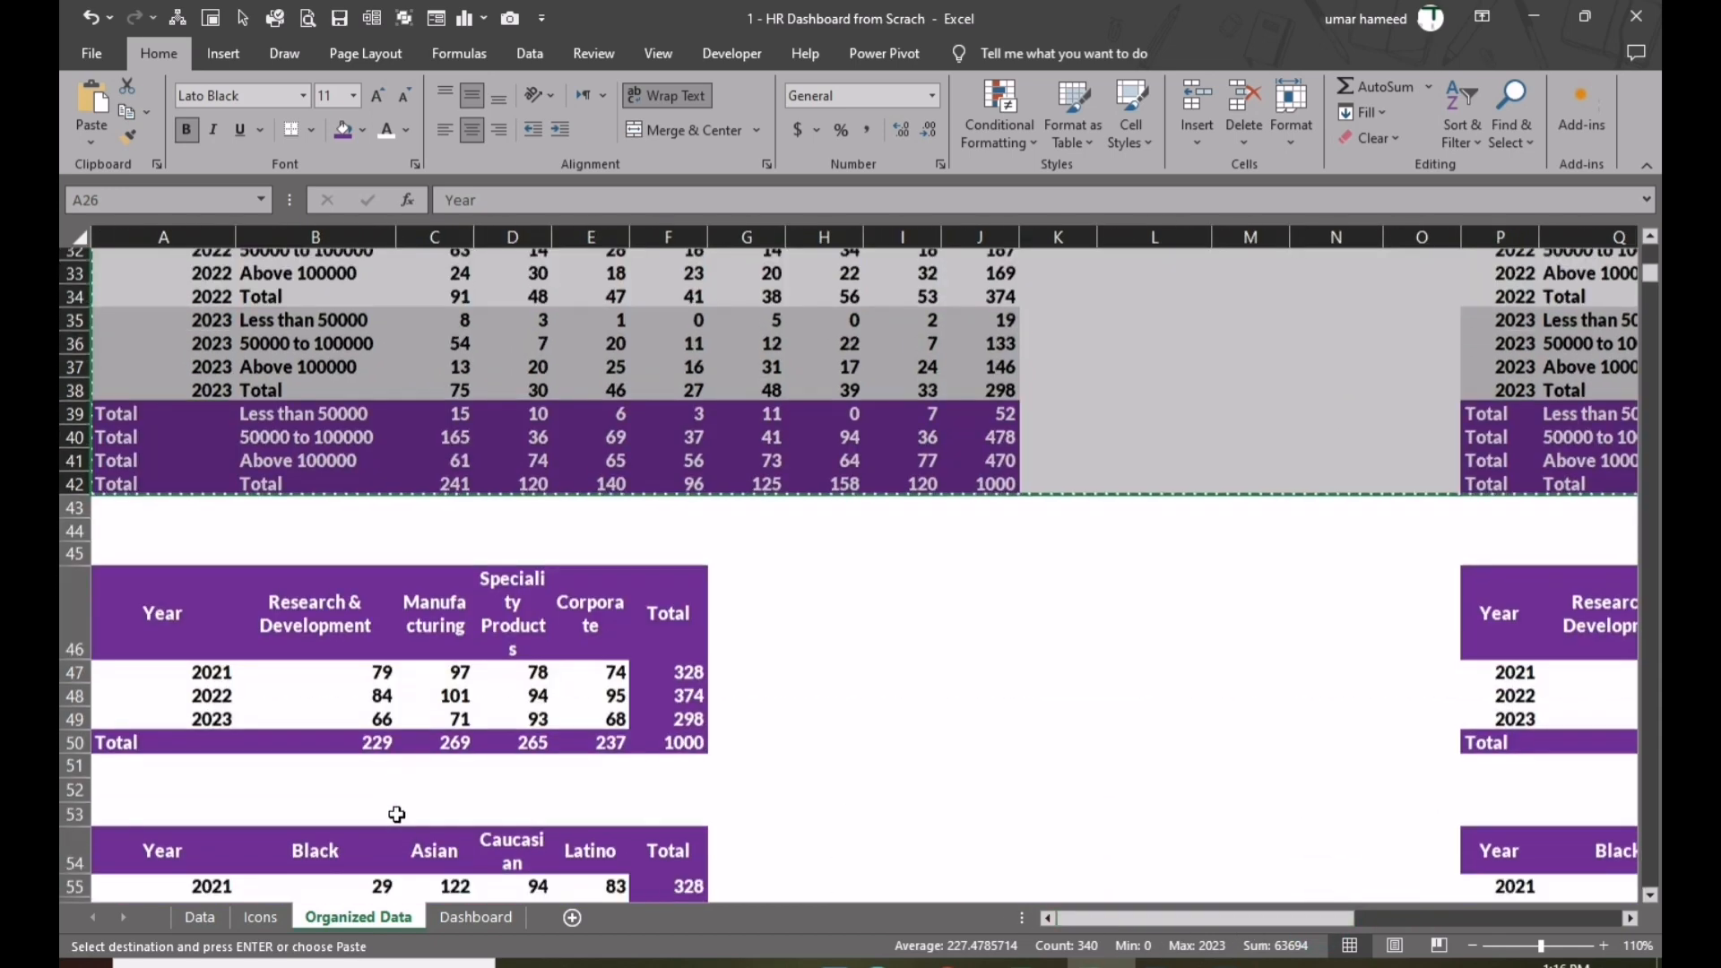
{"action": "left_click", "coordinate": [107, 543]}
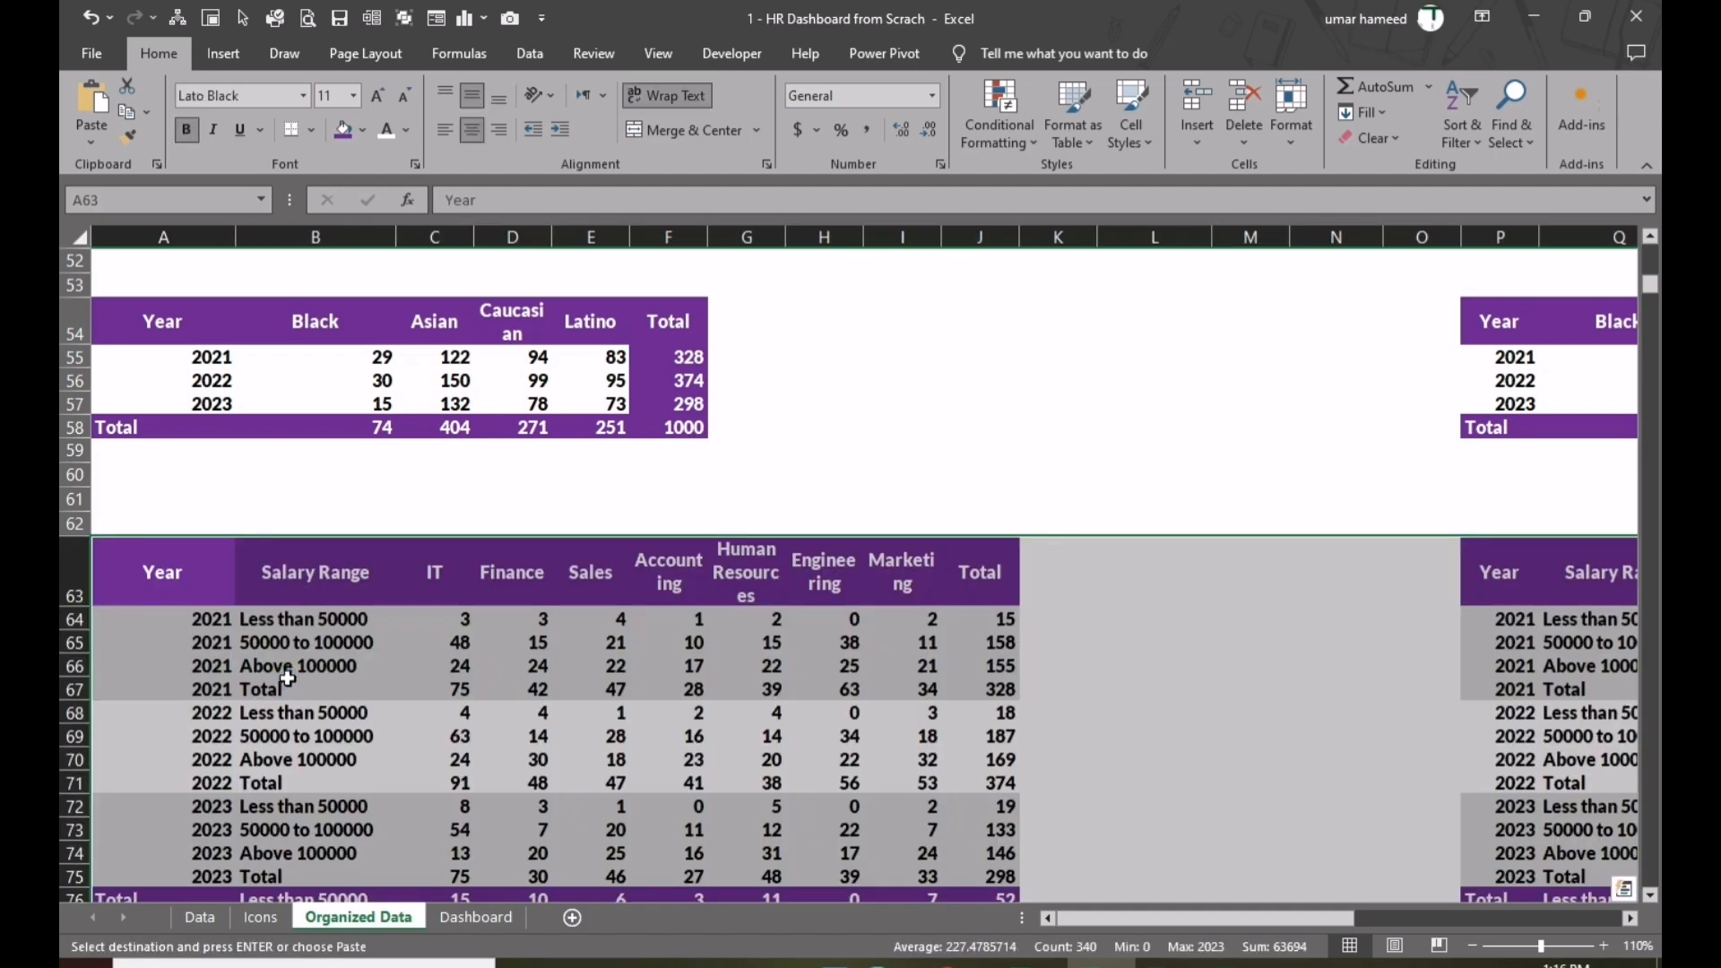
- Rename the Salary Range header in B63 of the pasted table to Age Group
{"action": "left_click", "coordinate": [323, 573]}
{"action": "double_click", "coordinate": [332, 574]}
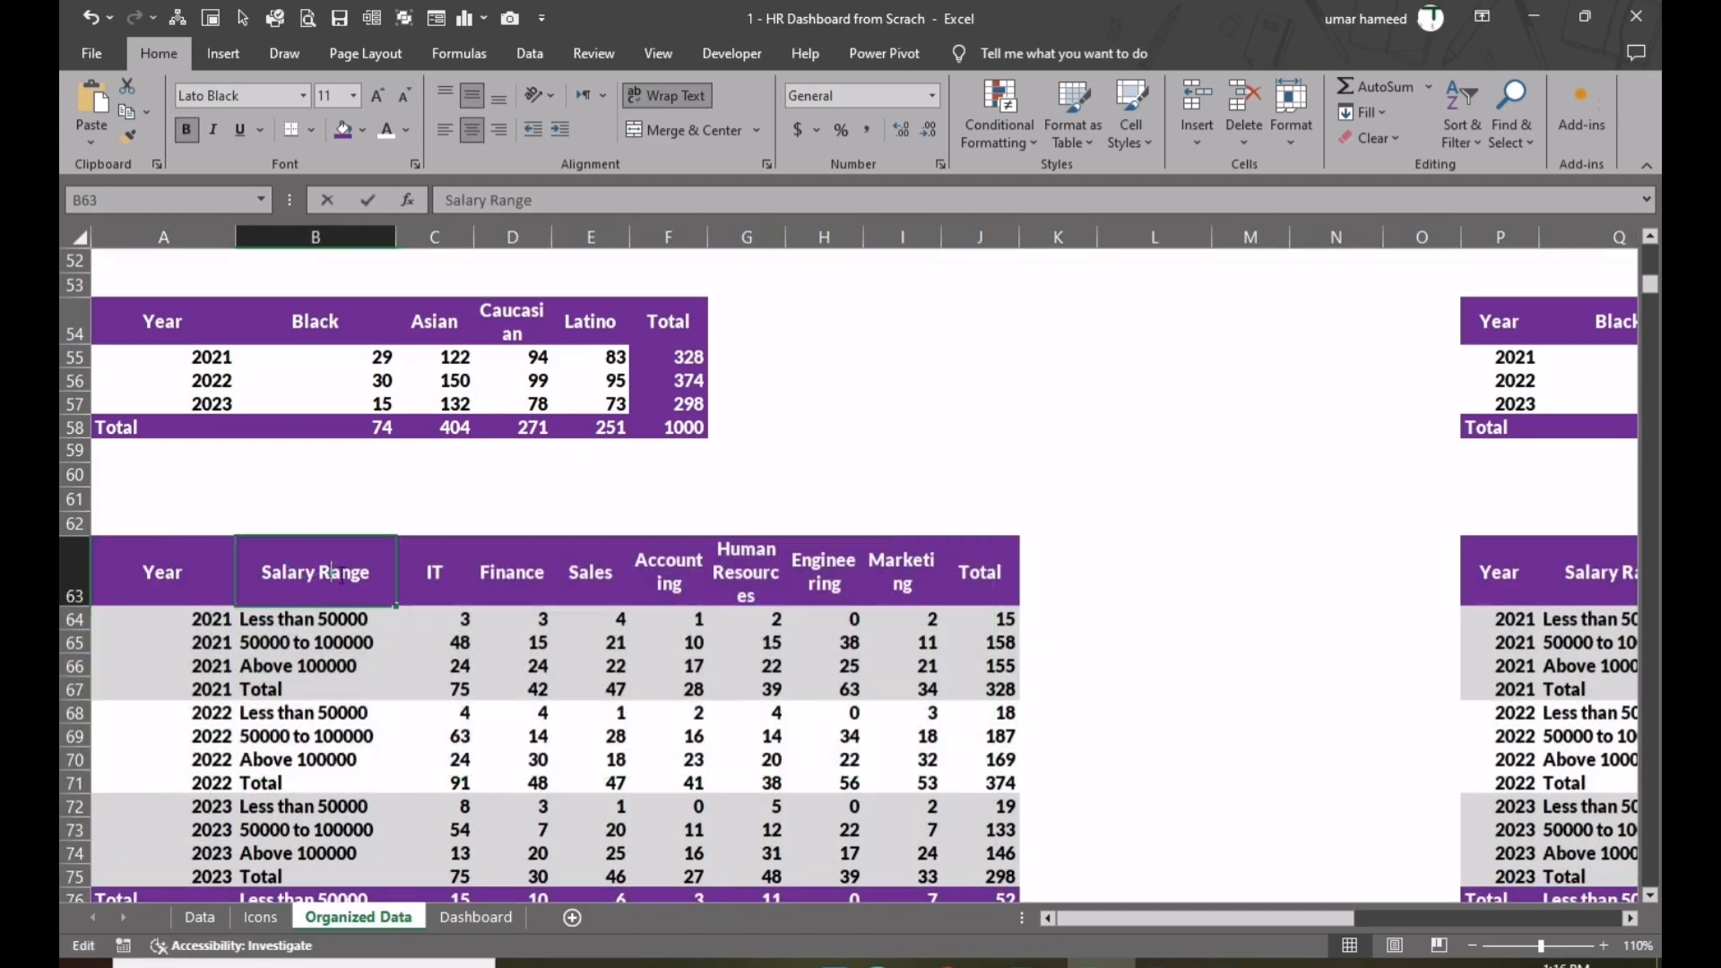
{"action": "type", "text": "Age Group"}
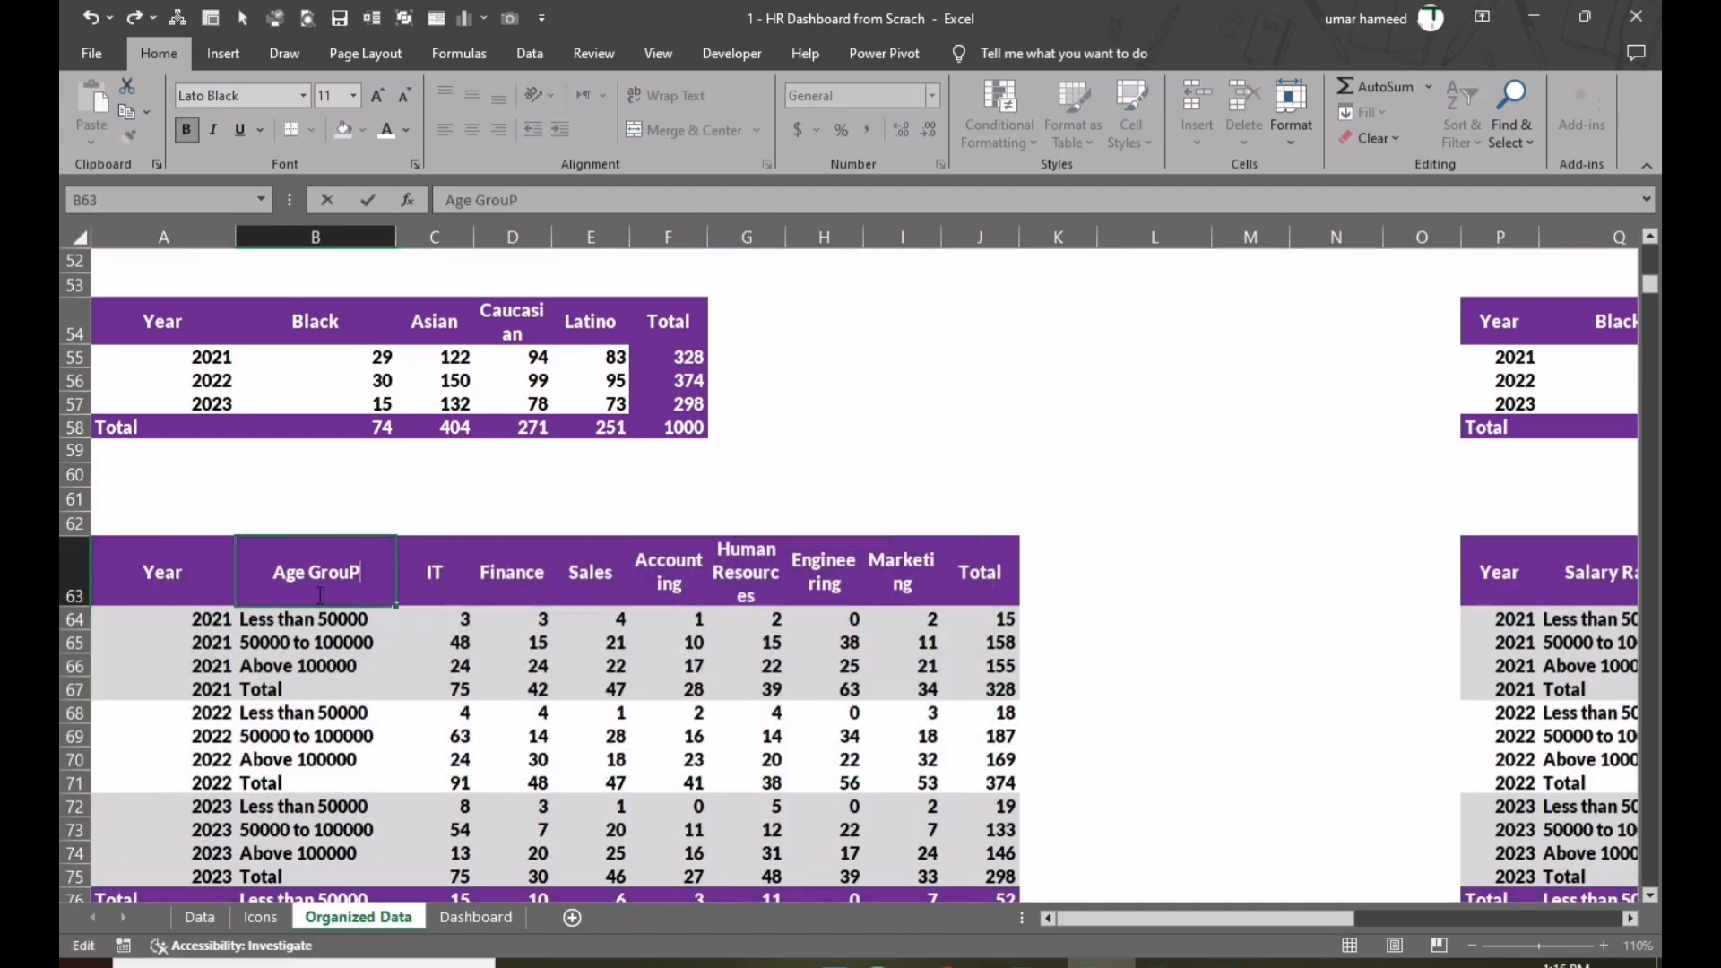
{"action": "key", "text": "Tab"}
- Change the first 2021 category label in B64 to Less than 25
{"action": "scroll", "coordinate": [318, 598], "scroll_direction": "down", "scroll_amount": 3}
{"action": "double_click", "coordinate": [338, 380]}
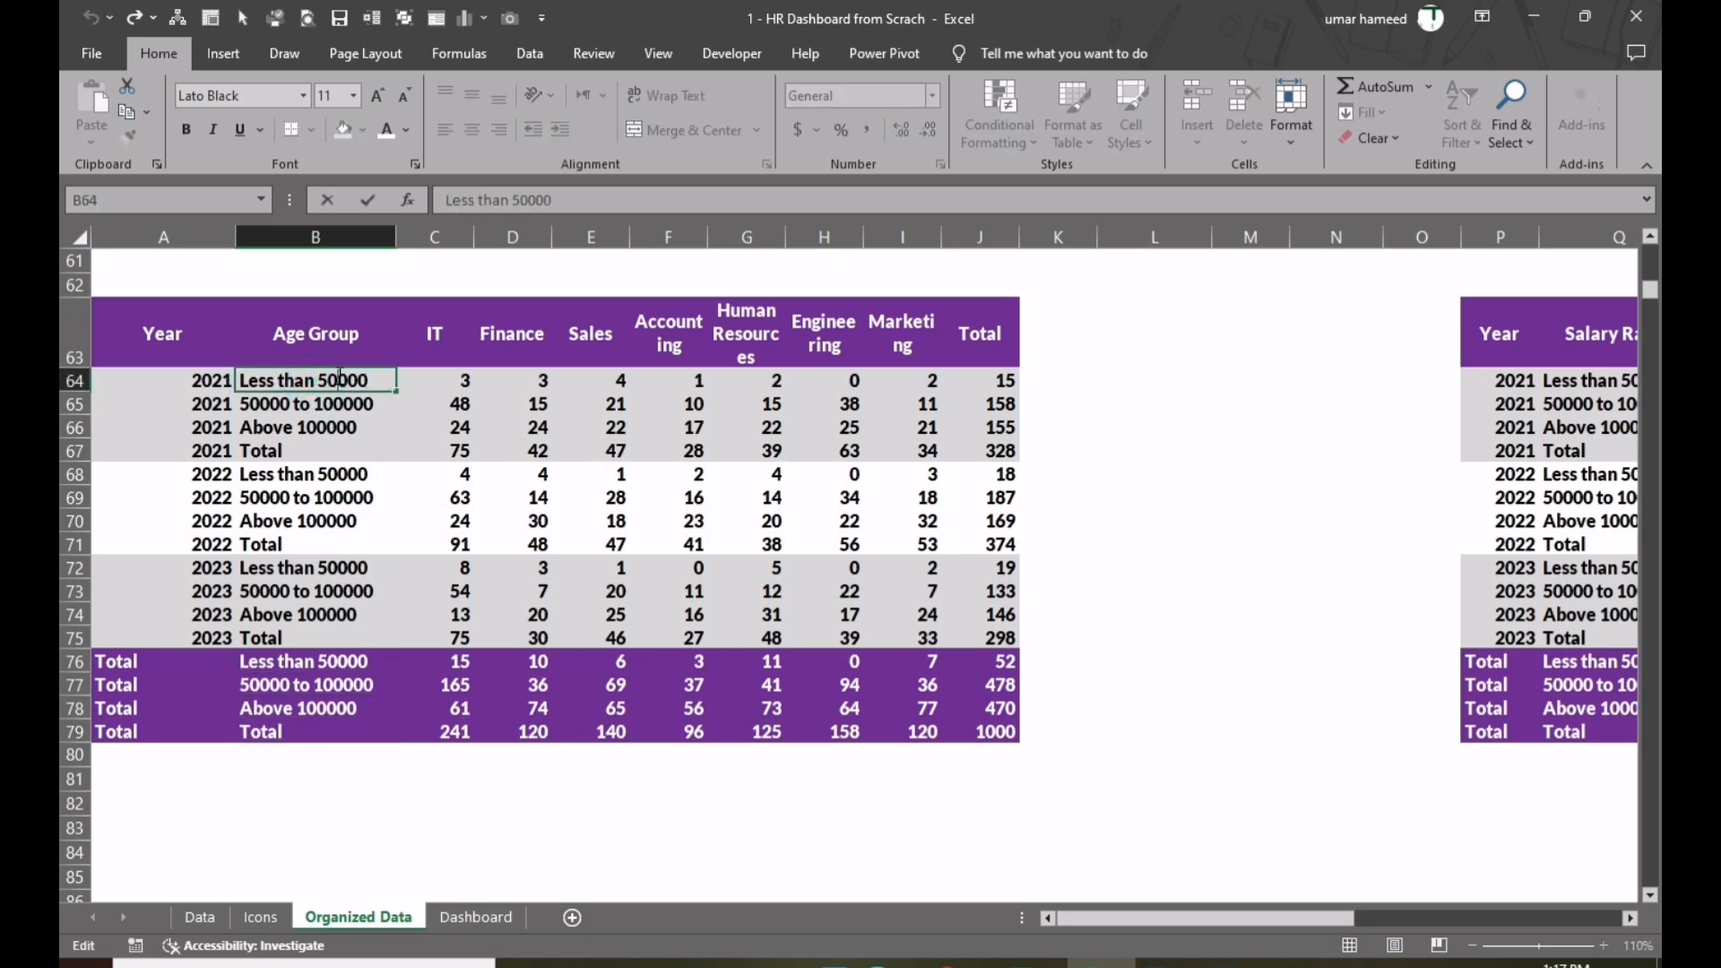
{"action": "key", "text": "BackSpace"}
{"action": "key", "text": "BackSpace"}
{"action": "key", "text": "BackSpace"}
{"action": "key", "text": "BackSpace"}
{"action": "key", "text": "BackSpace"}
{"action": "type", "text": "25"}
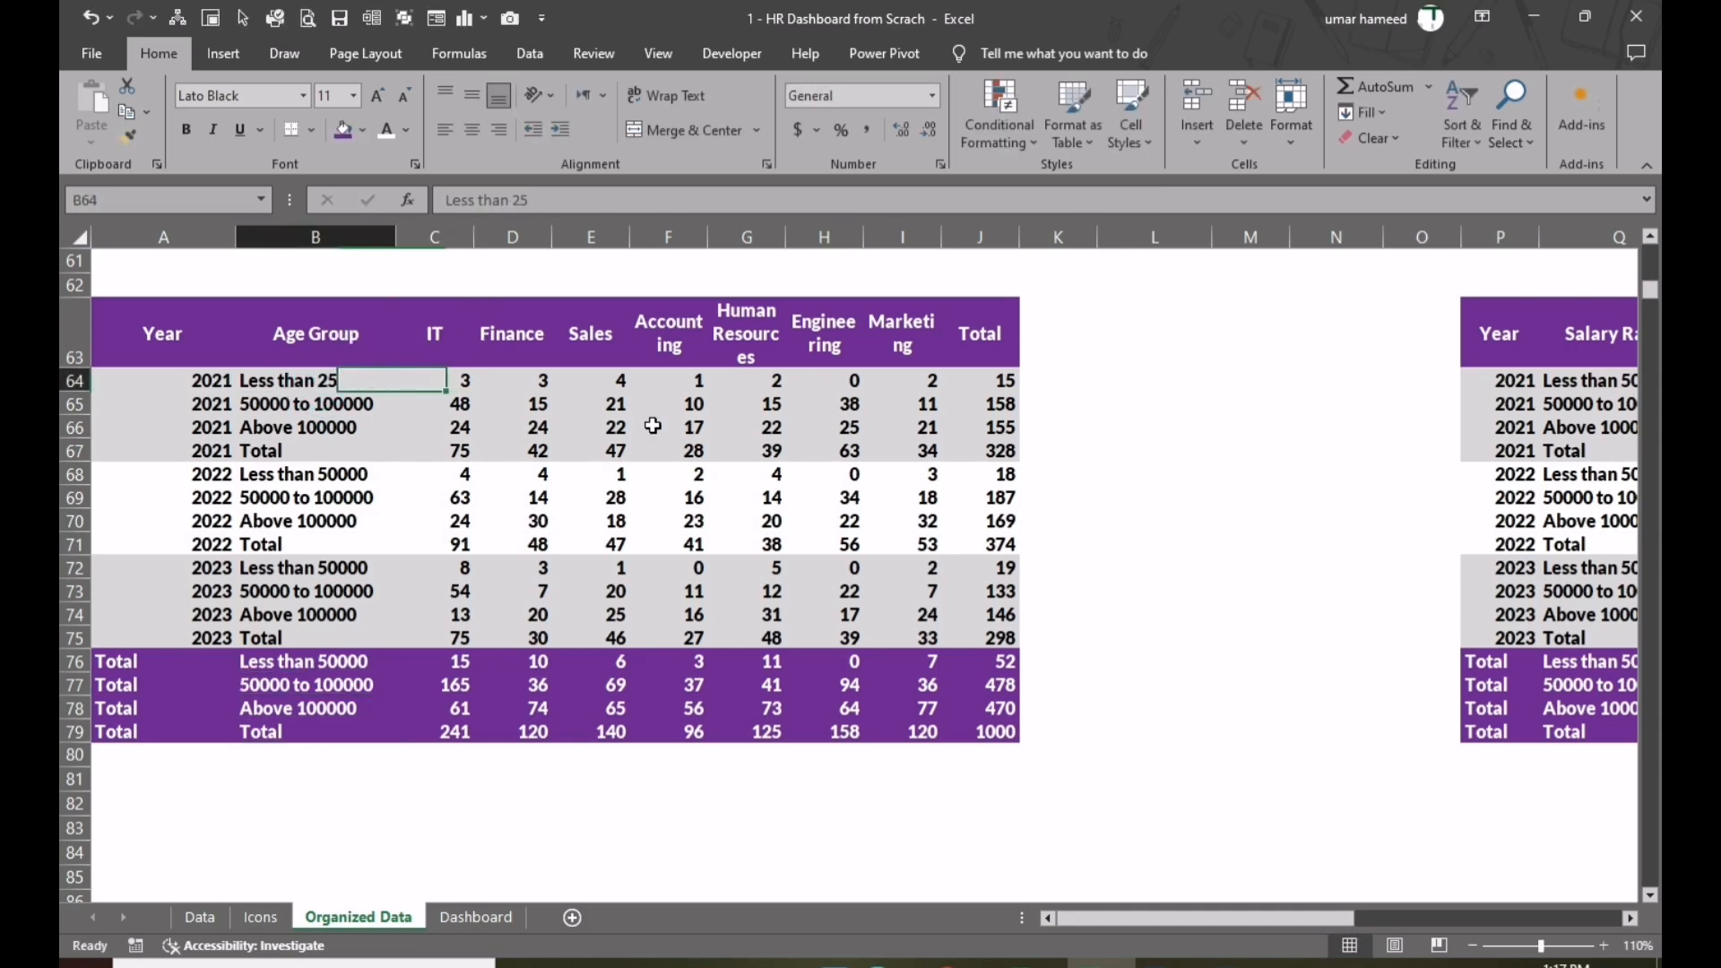
{"action": "key", "text": "Return"}
- Change the second 2021 category label in B65 to 25 to 40
{"action": "key", "text": "F2"}
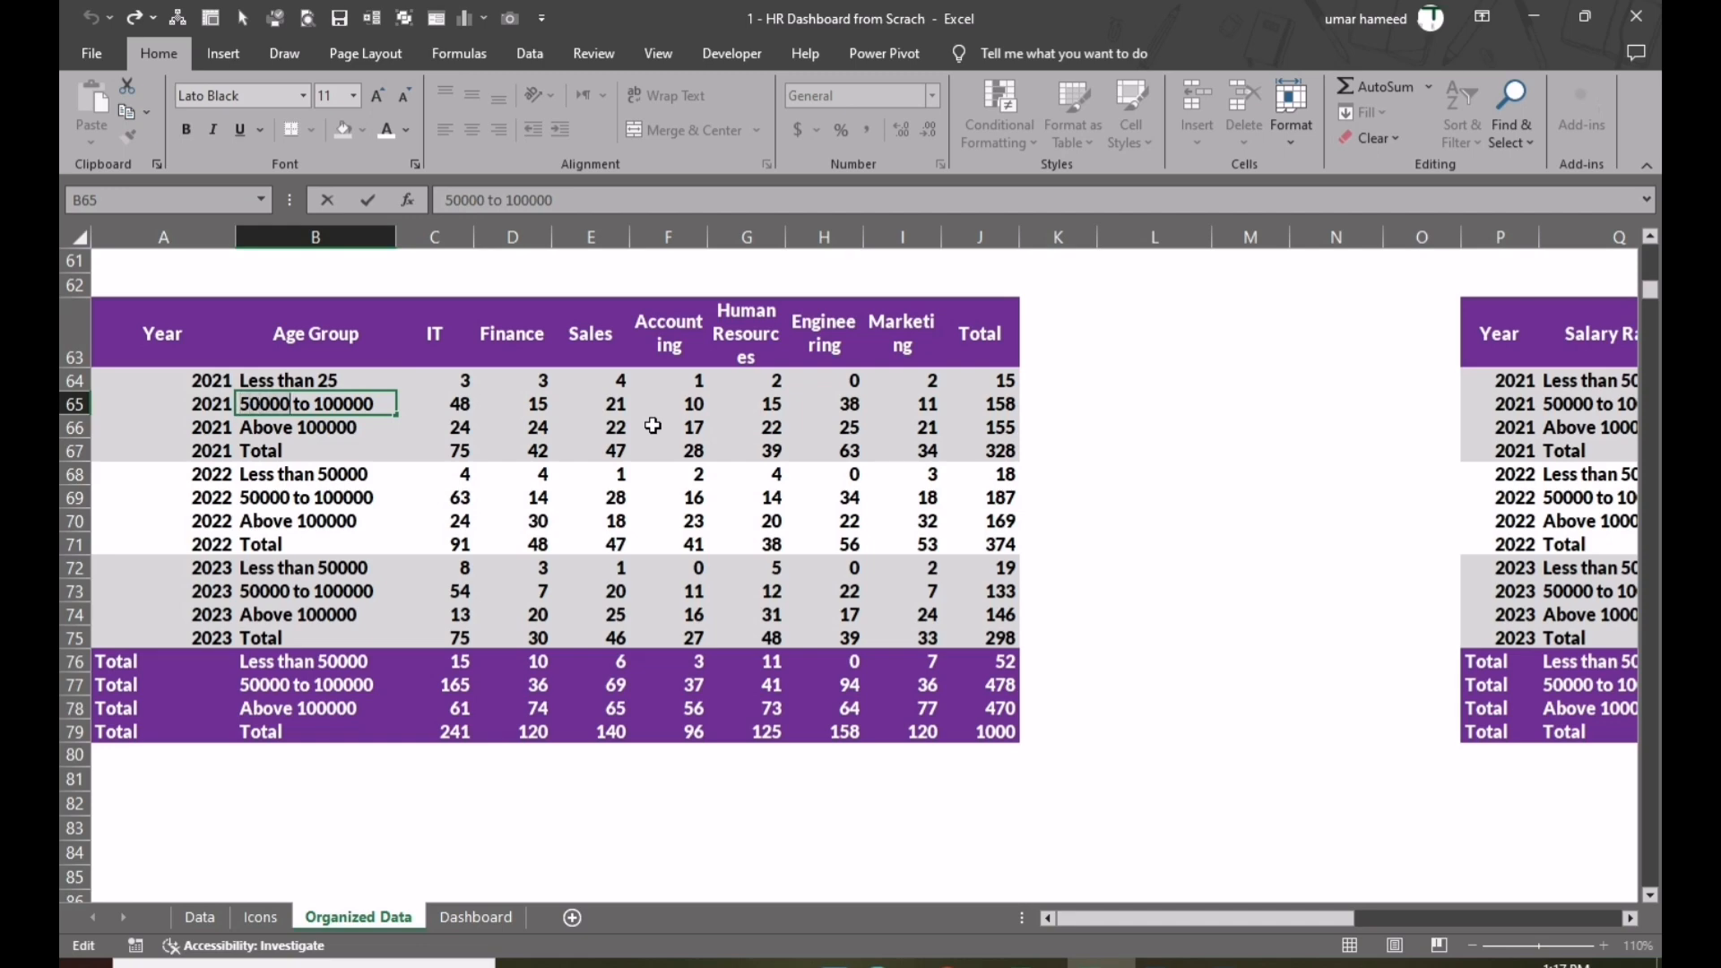
{"action": "key", "text": "BackSpace"}
{"action": "key", "text": "BackSpace"}
{"action": "key", "text": "BackSpace"}
{"action": "key", "text": "BackSpace"}
{"action": "key", "text": "BackSpace"}
{"action": "type", "text": "25 to "}
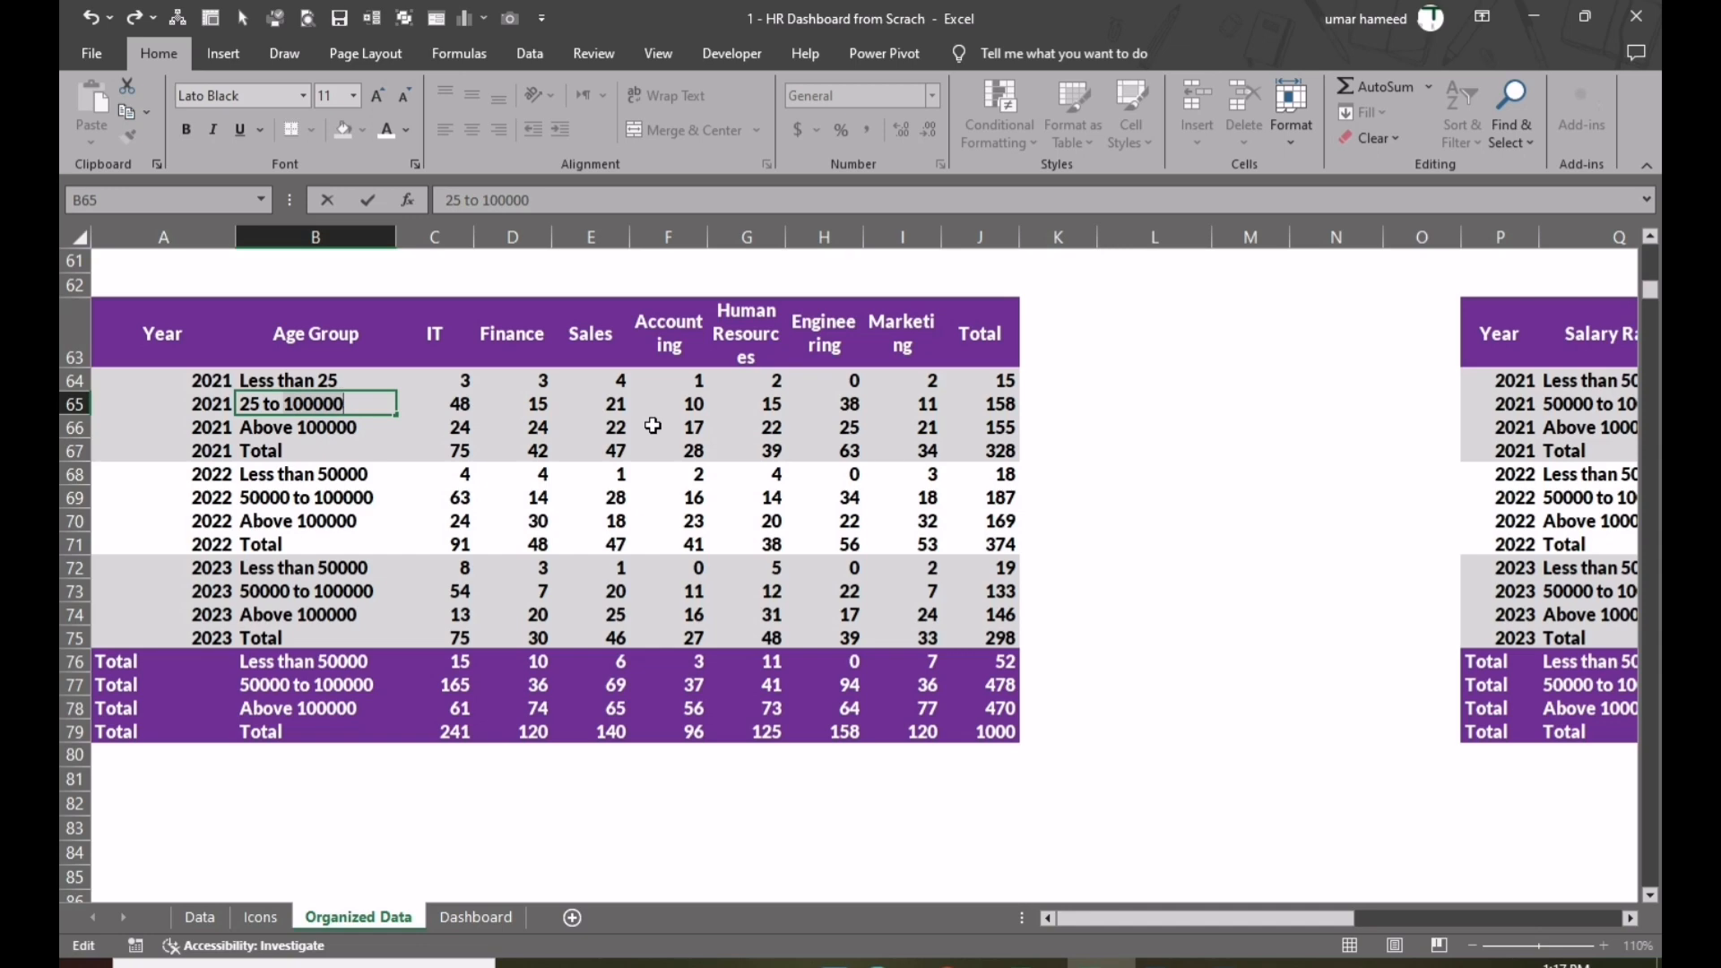
{"action": "type", "text": "4"}
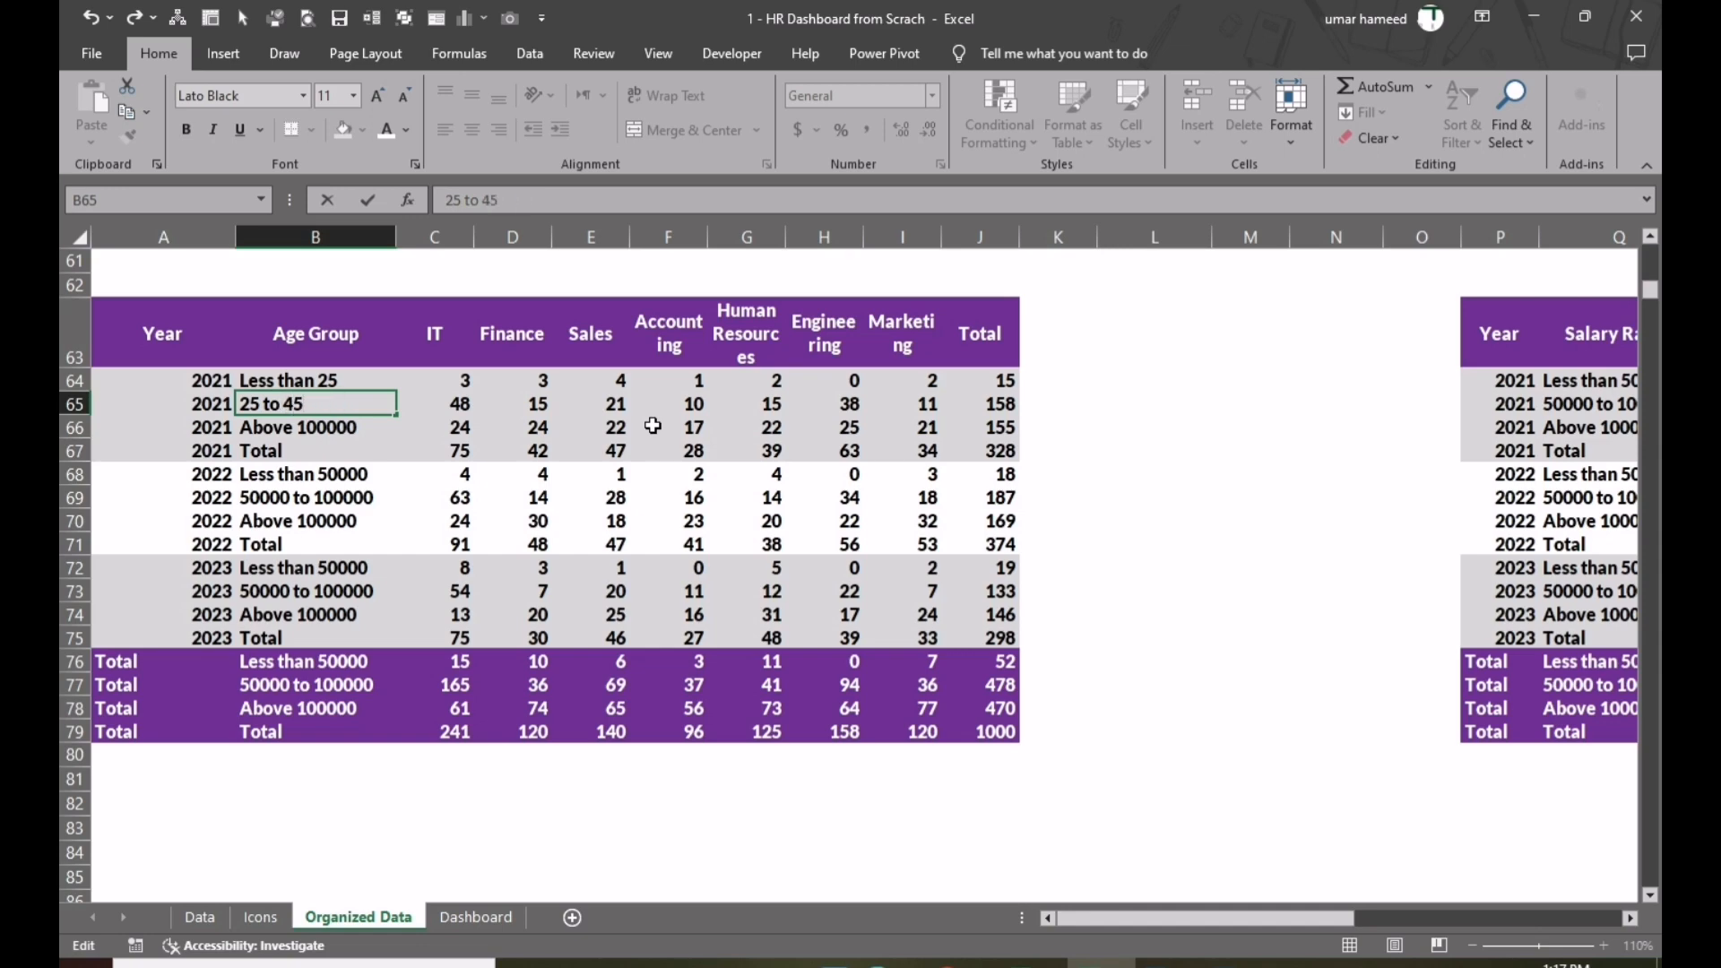
{"action": "type", "text": "0"}
{"action": "key", "text": "Return"}
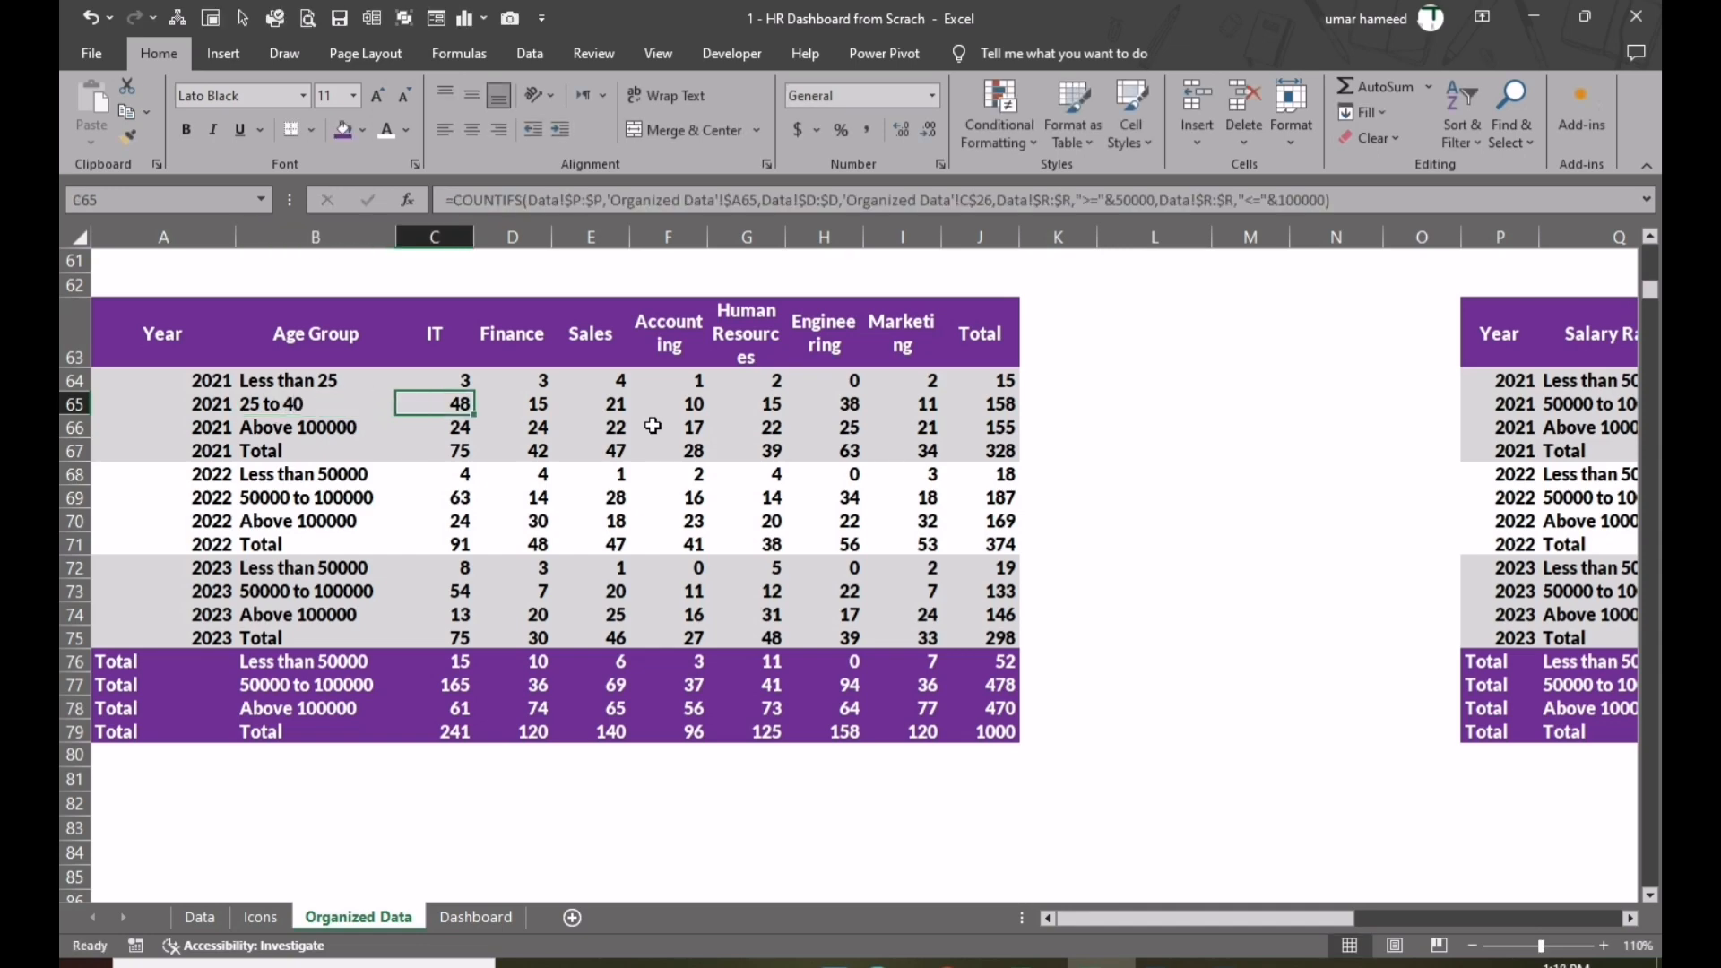
- Change the third 2021 category label in B66 to Above 40
{"action": "key", "text": "F2"}
{"action": "key", "text": "Left"}
{"action": "key", "text": "ctrl+Left"}
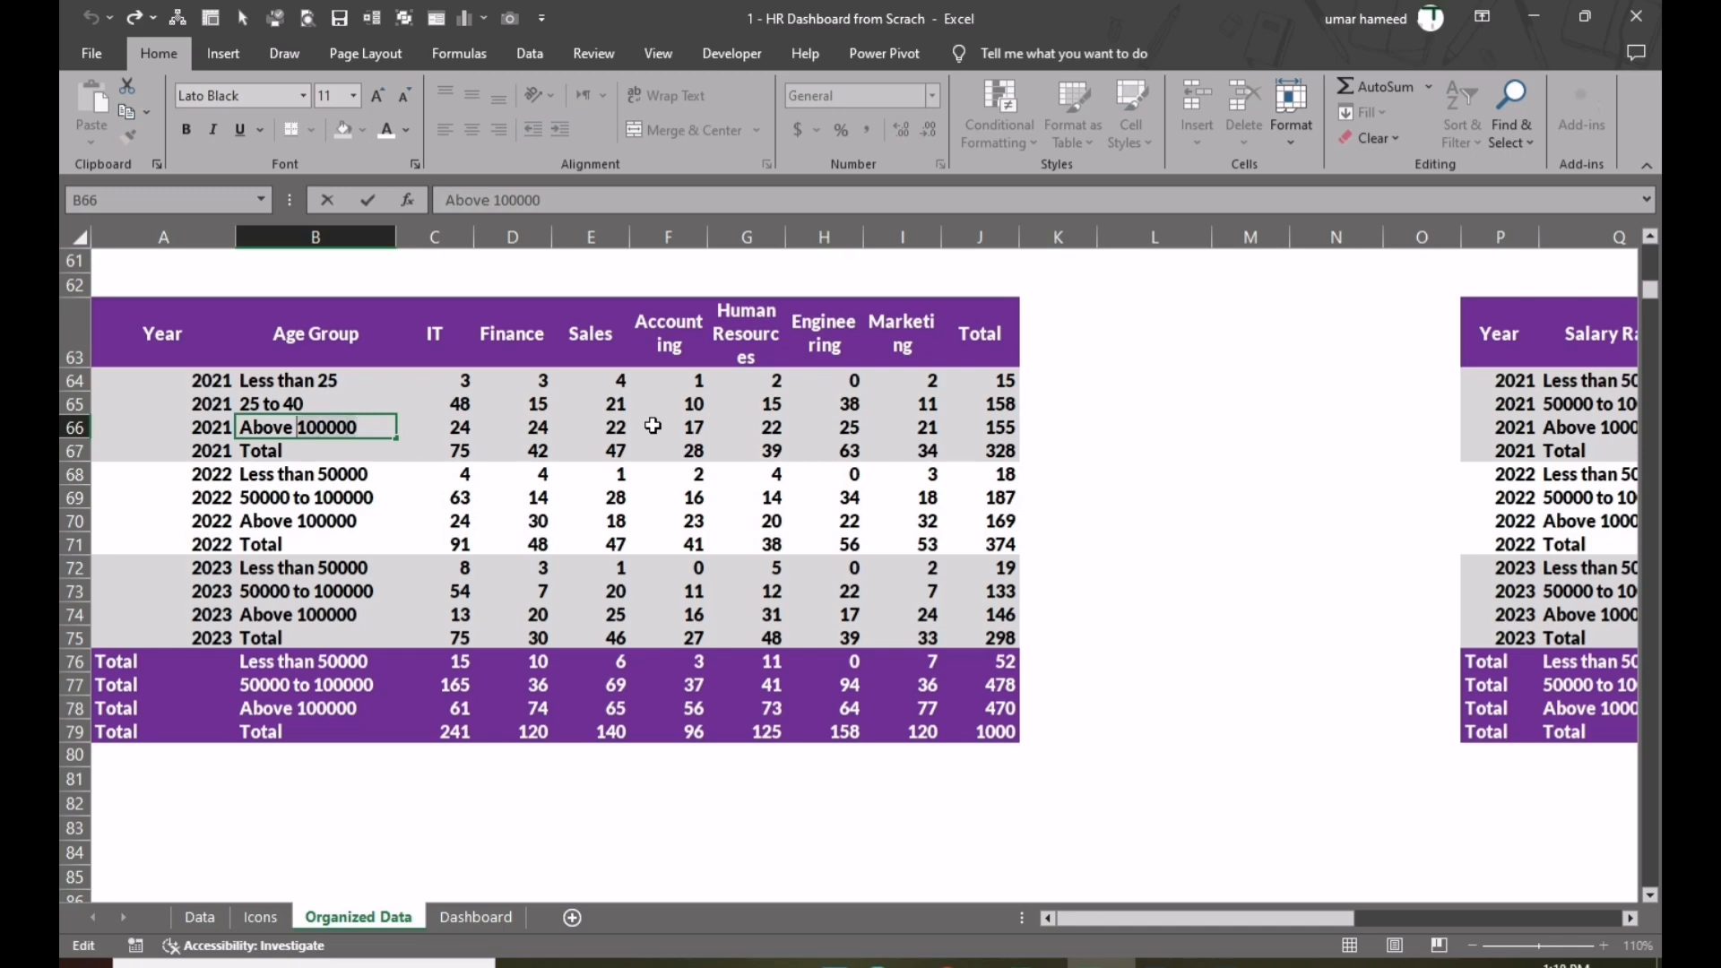
{"action": "type", "text": "40"}
{"action": "key", "text": "Tab"}
- Copy the age group labels in B64:B67 and paste them as values over B68:B79 for the remaining years and totals
{"action": "key", "text": "Left"}
{"action": "key", "text": "Up"}
{"action": "key", "text": "Up"}
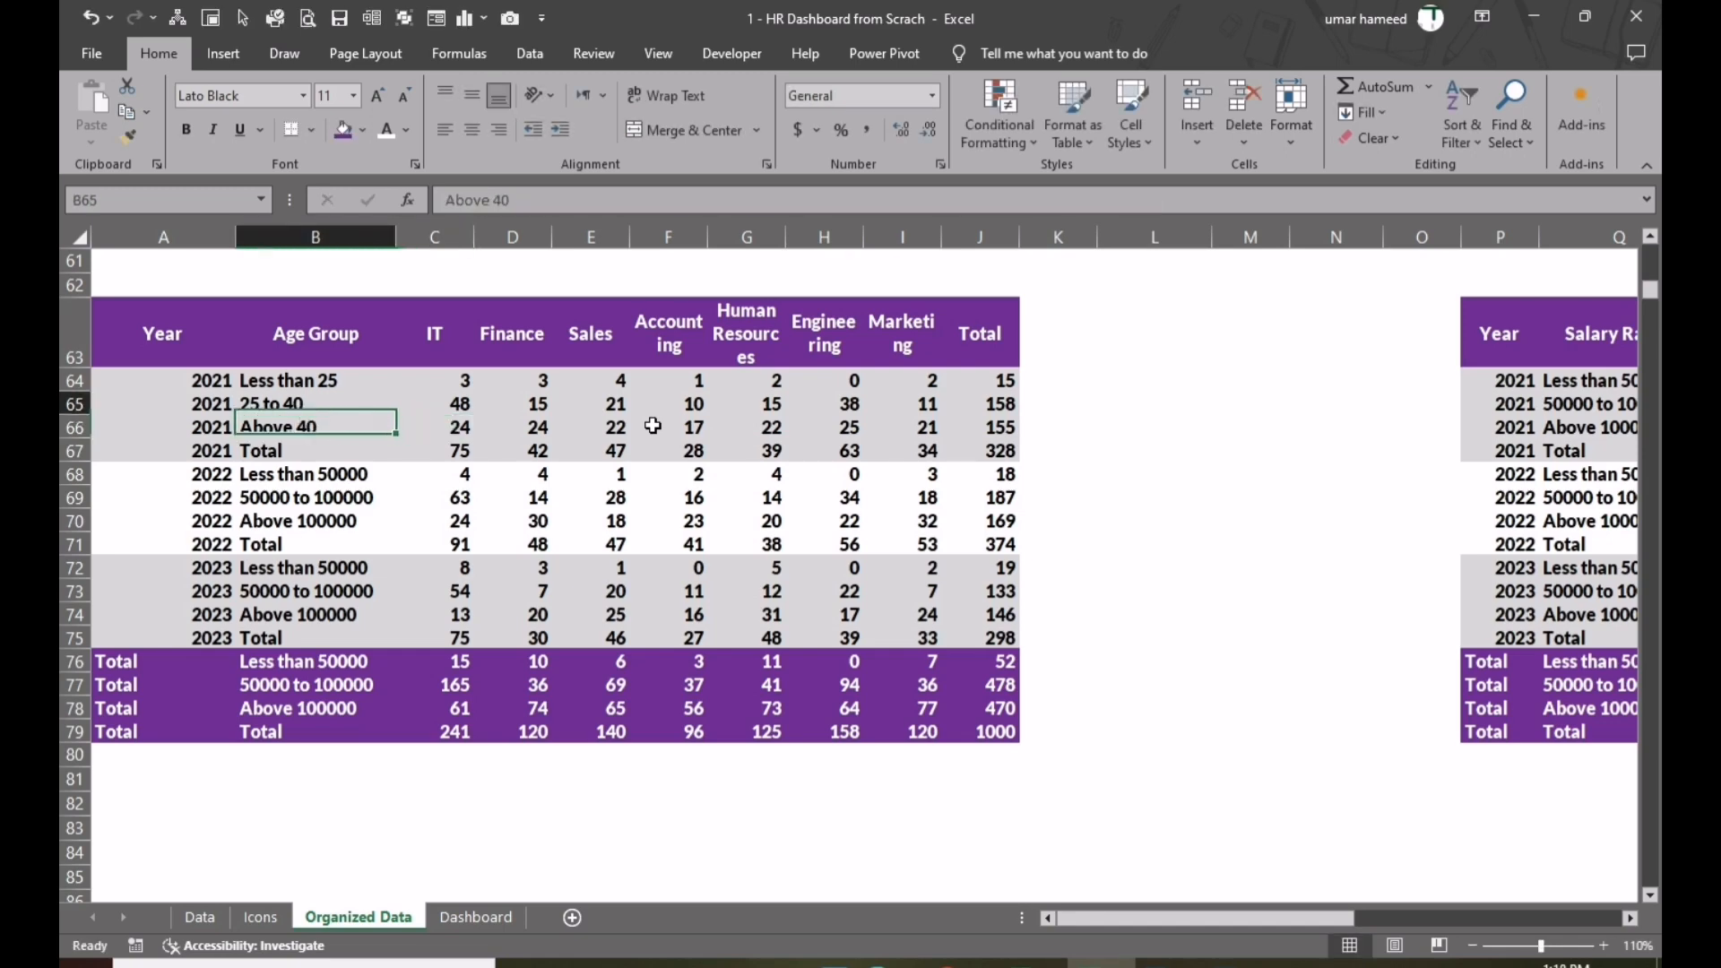
{"action": "key", "text": "shift+Down"}
{"action": "key", "text": "shift+Down"}
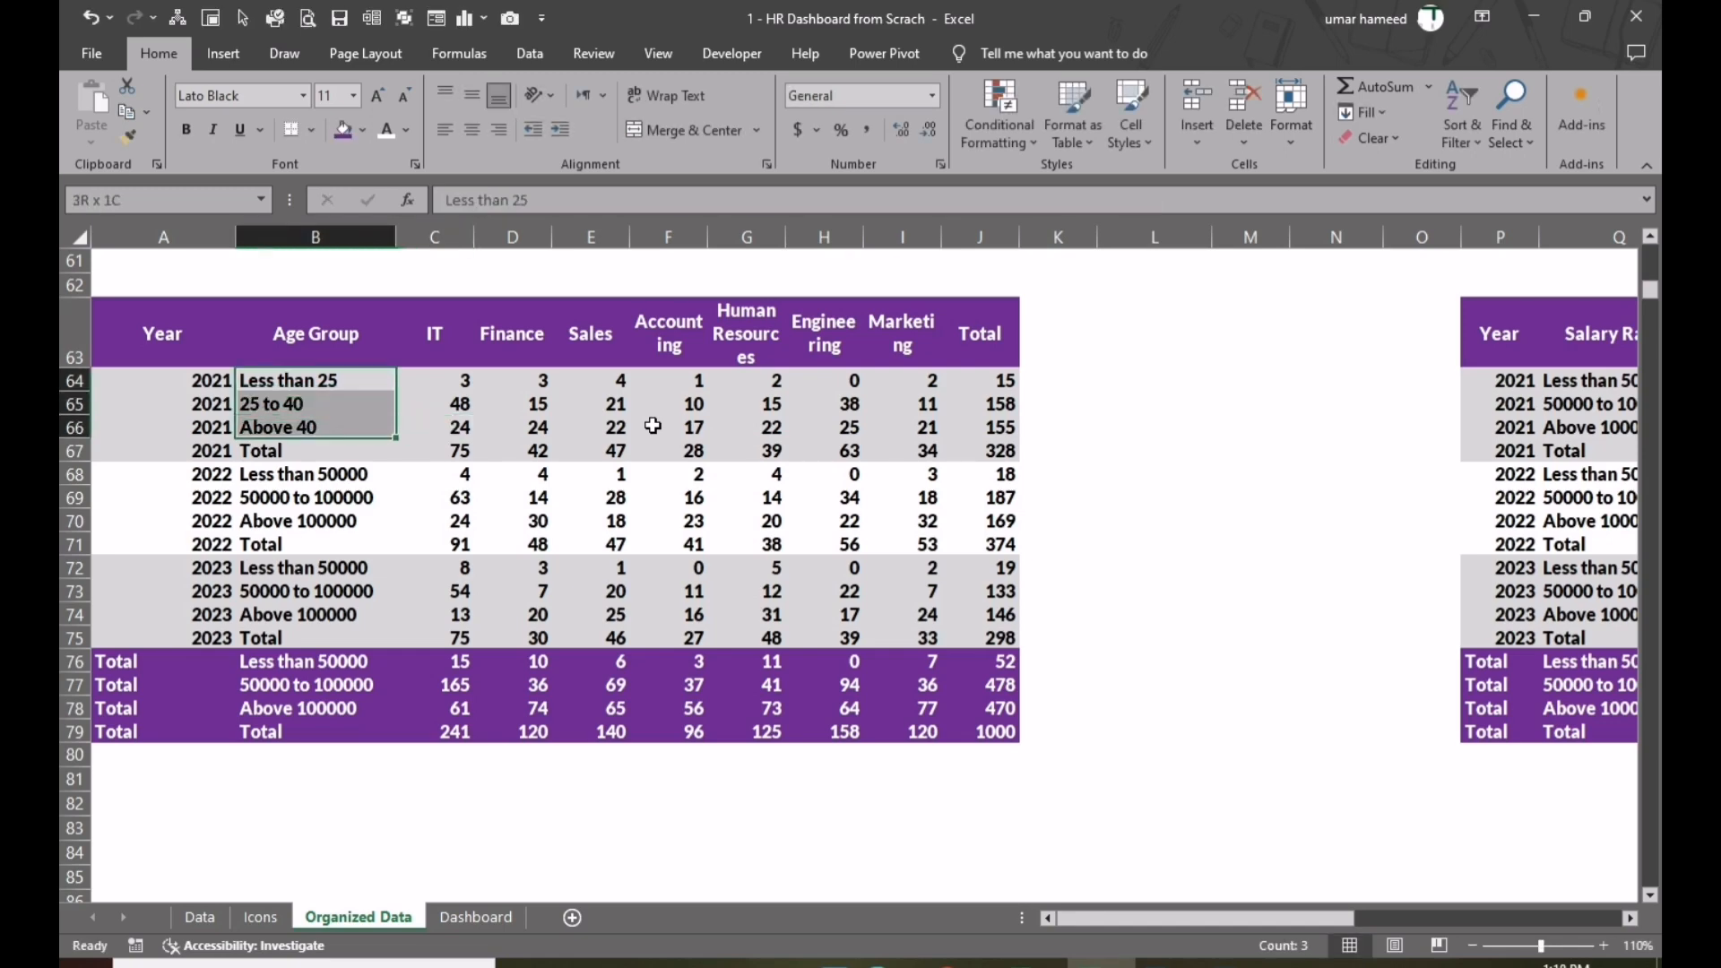
{"action": "key", "text": "shift+Down"}
{"action": "key", "text": "ctrl+c"}
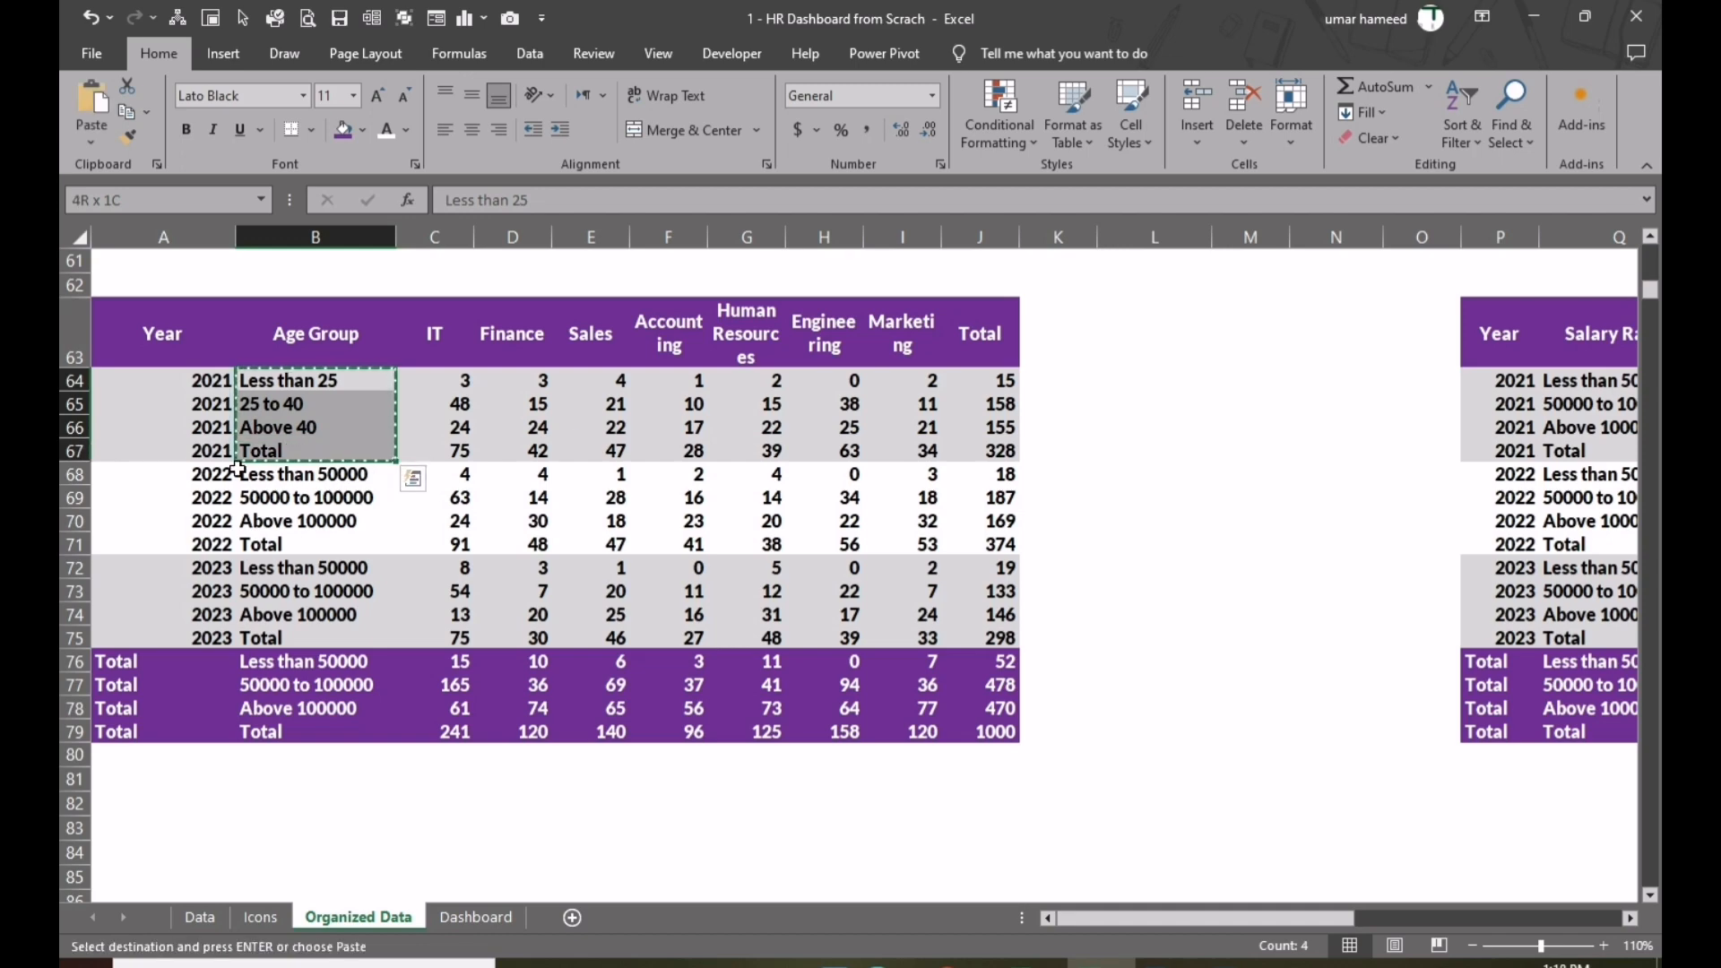
{"action": "left_click_drag", "start_coordinate": [257, 474], "coordinate": [288, 732]}
{"action": "key", "text": "alt+e"}
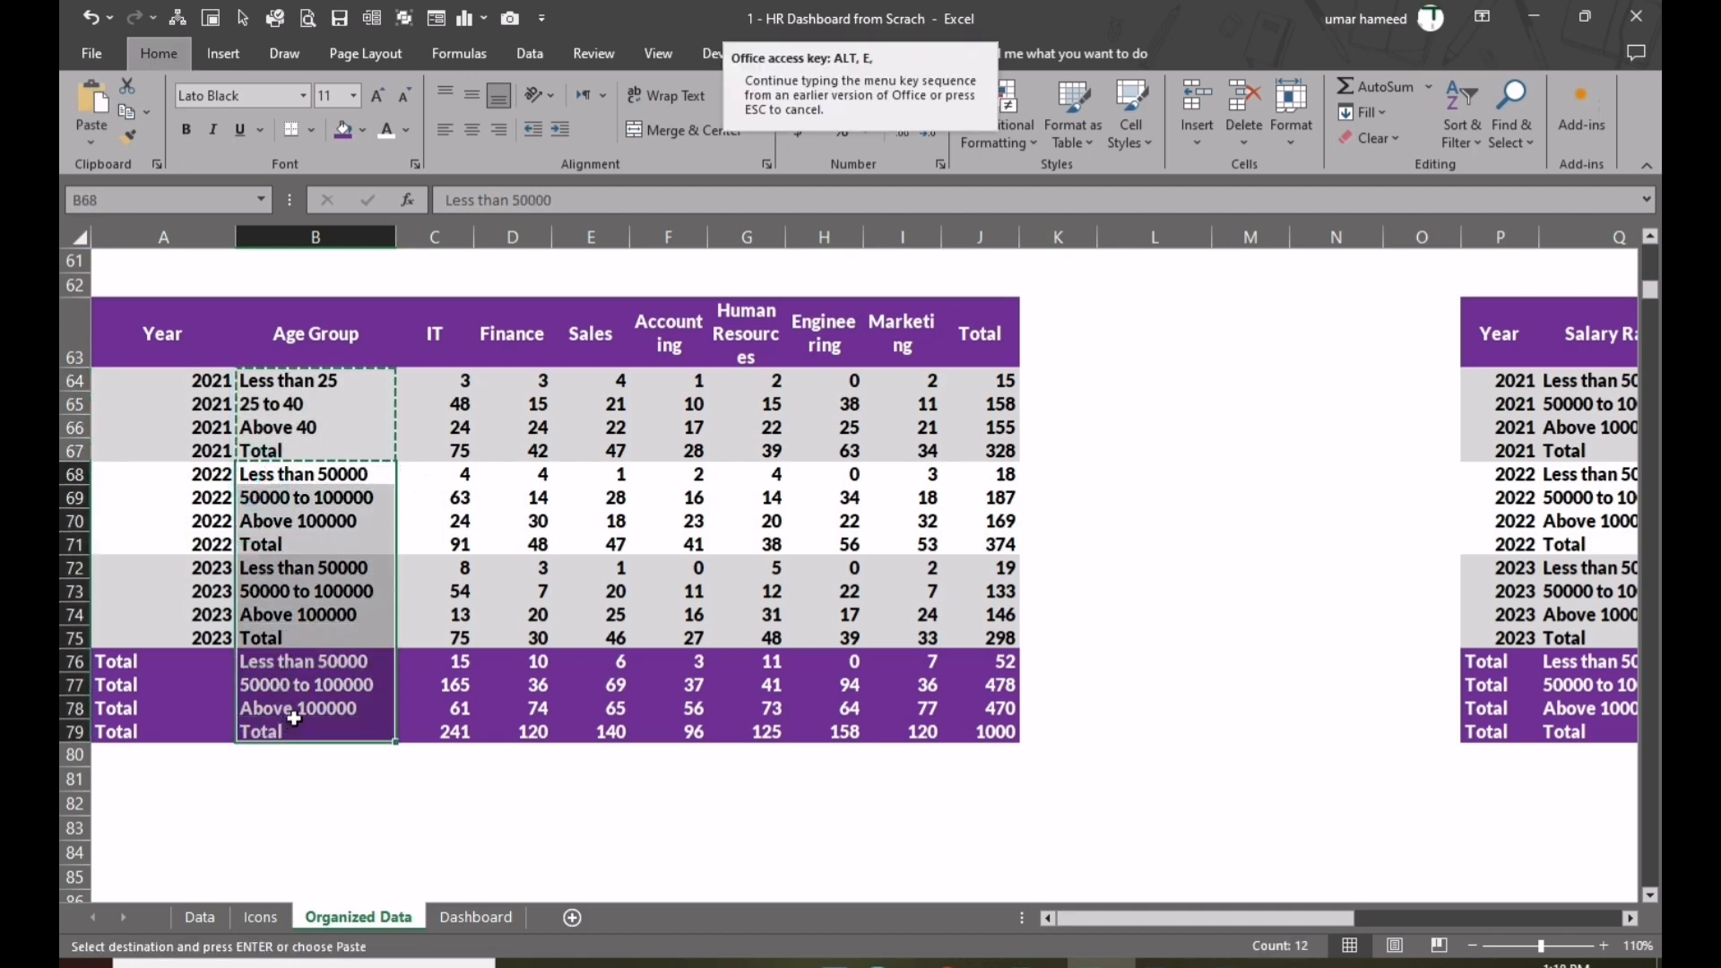
{"action": "key", "text": "s"}
{"action": "key", "text": "v"}
{"action": "key", "text": "Return"}
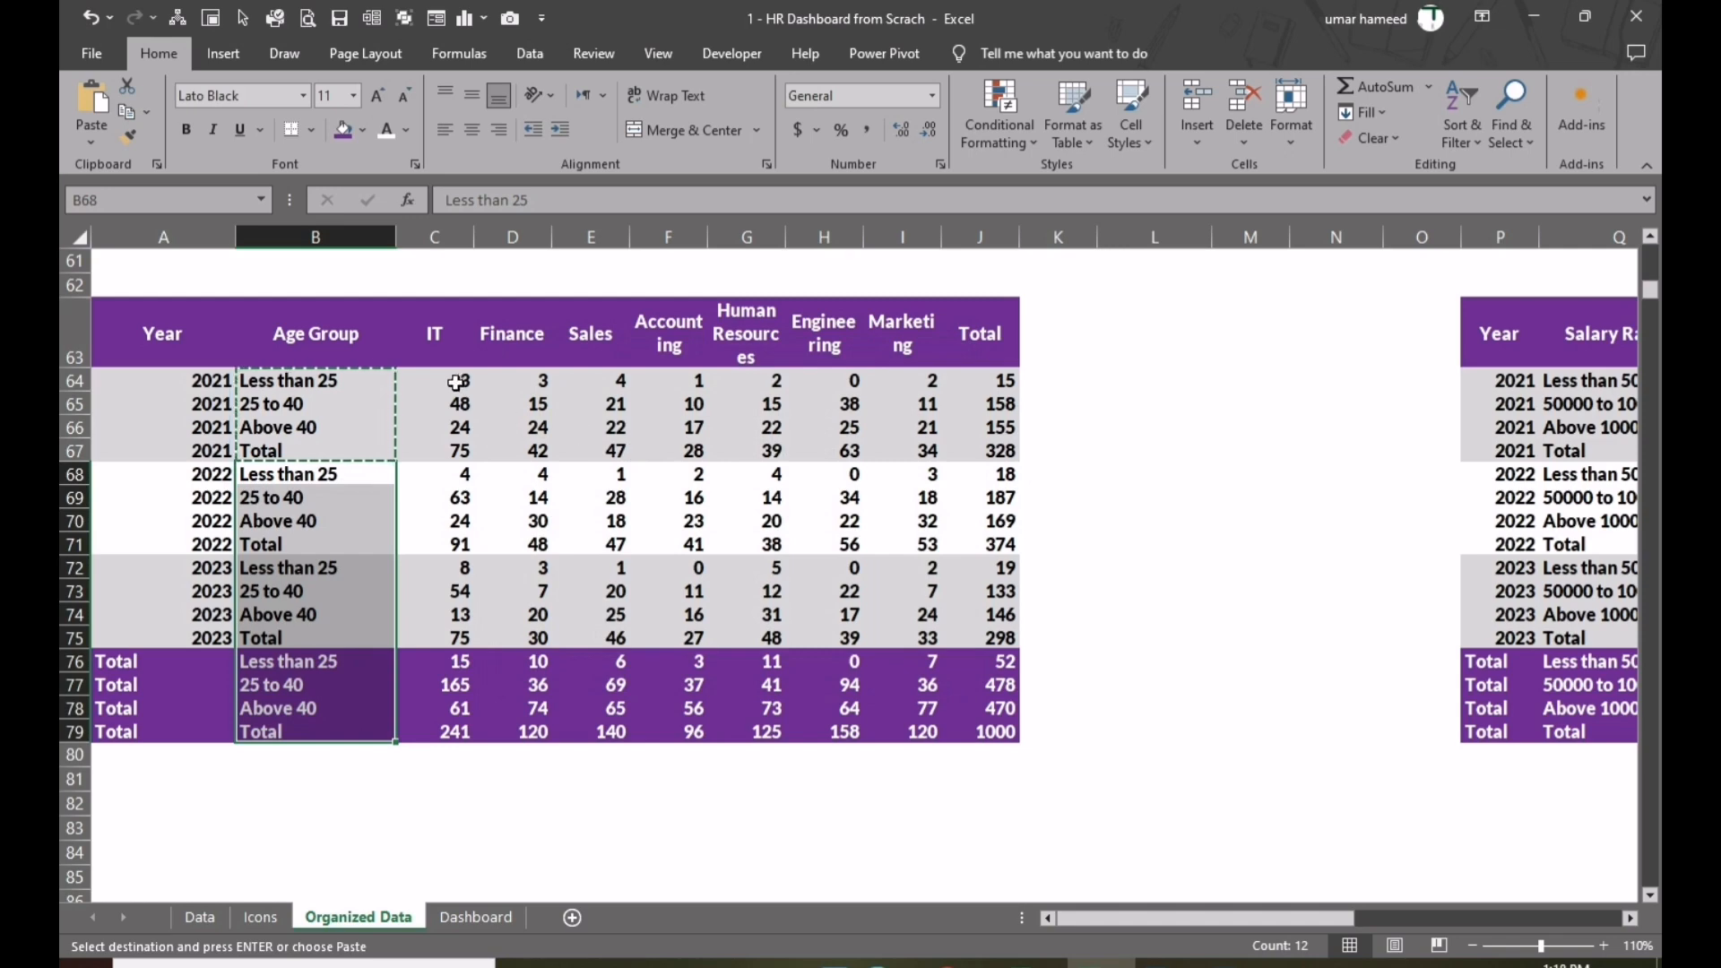
- Cut the COUNTIFS formula in C64 down to its year criterion, removing the department and salary conditions
{"action": "double_click", "coordinate": [455, 381]}
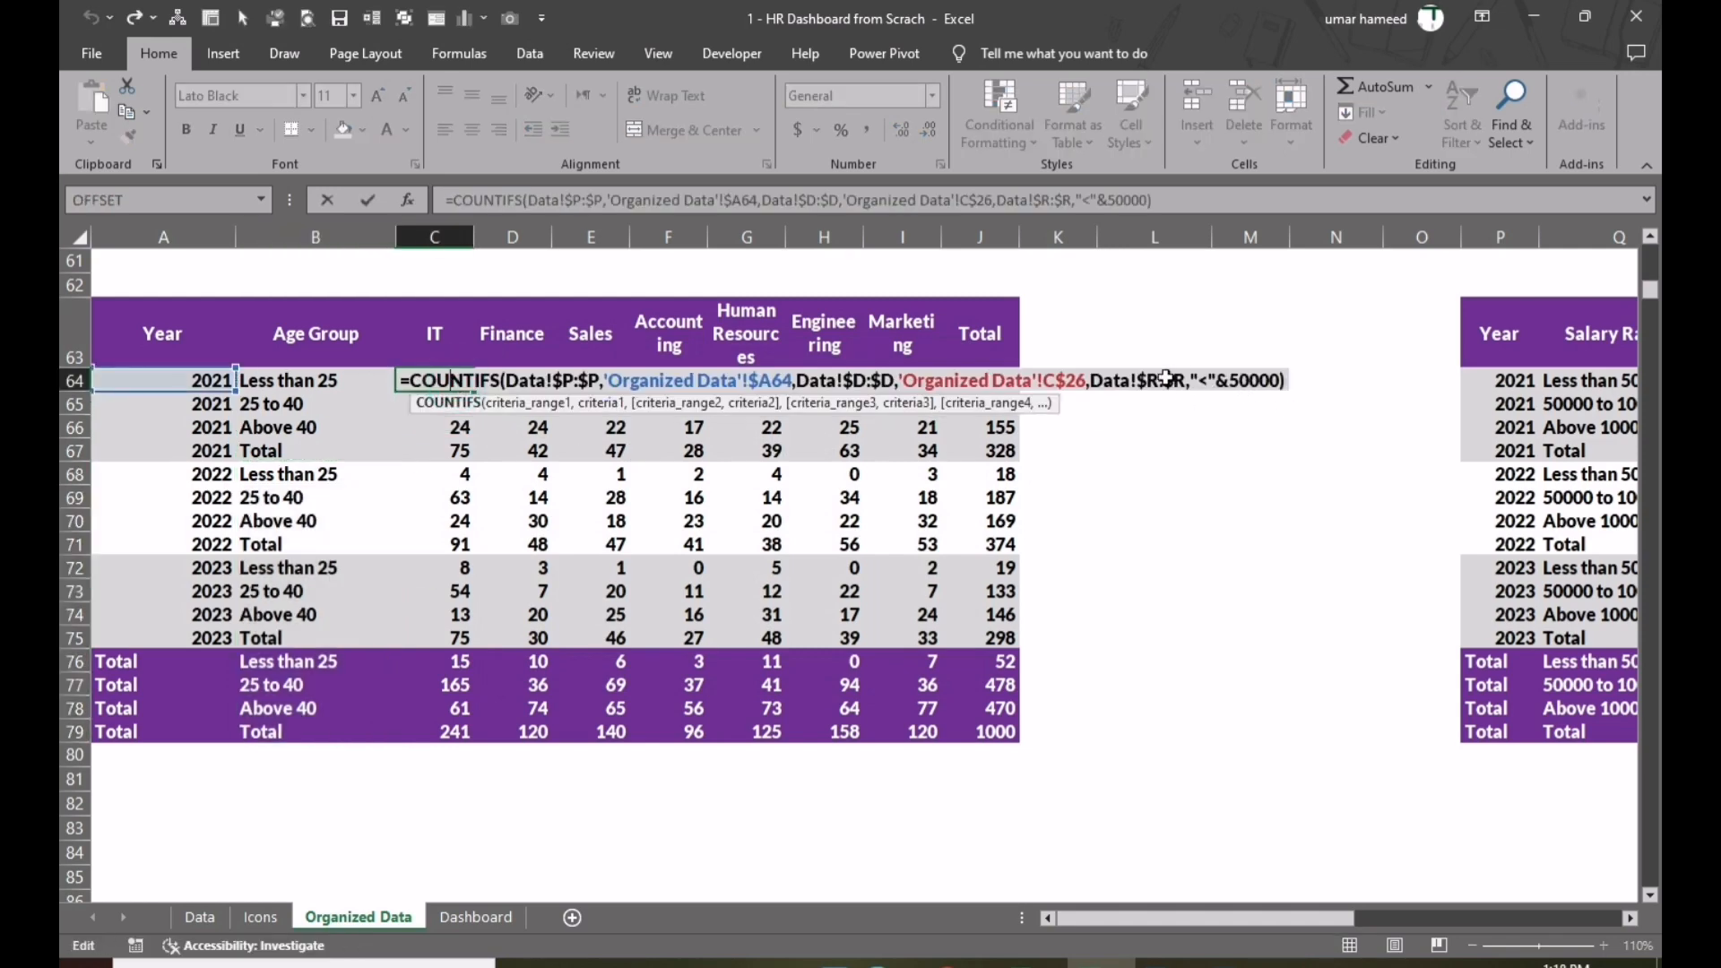
{"action": "key", "text": "ctrl+Return"}
{"action": "left_click", "coordinate": [199, 917]}
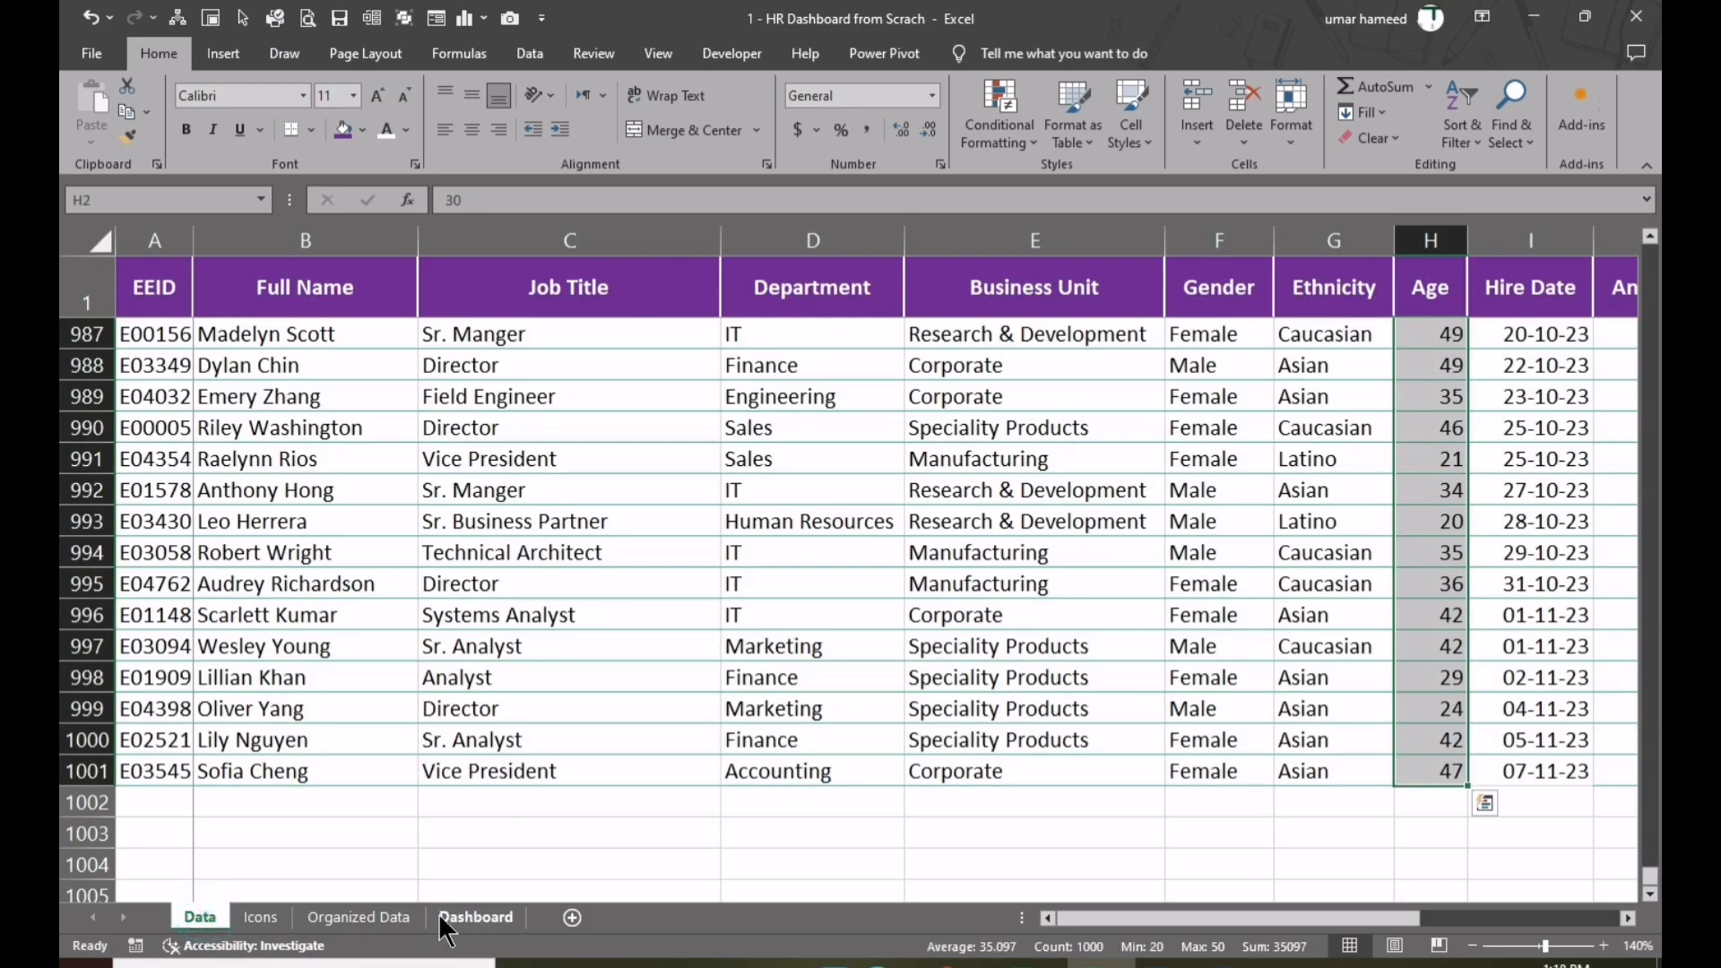
{"action": "left_click", "coordinate": [359, 917]}
{"action": "key", "text": "F2"}
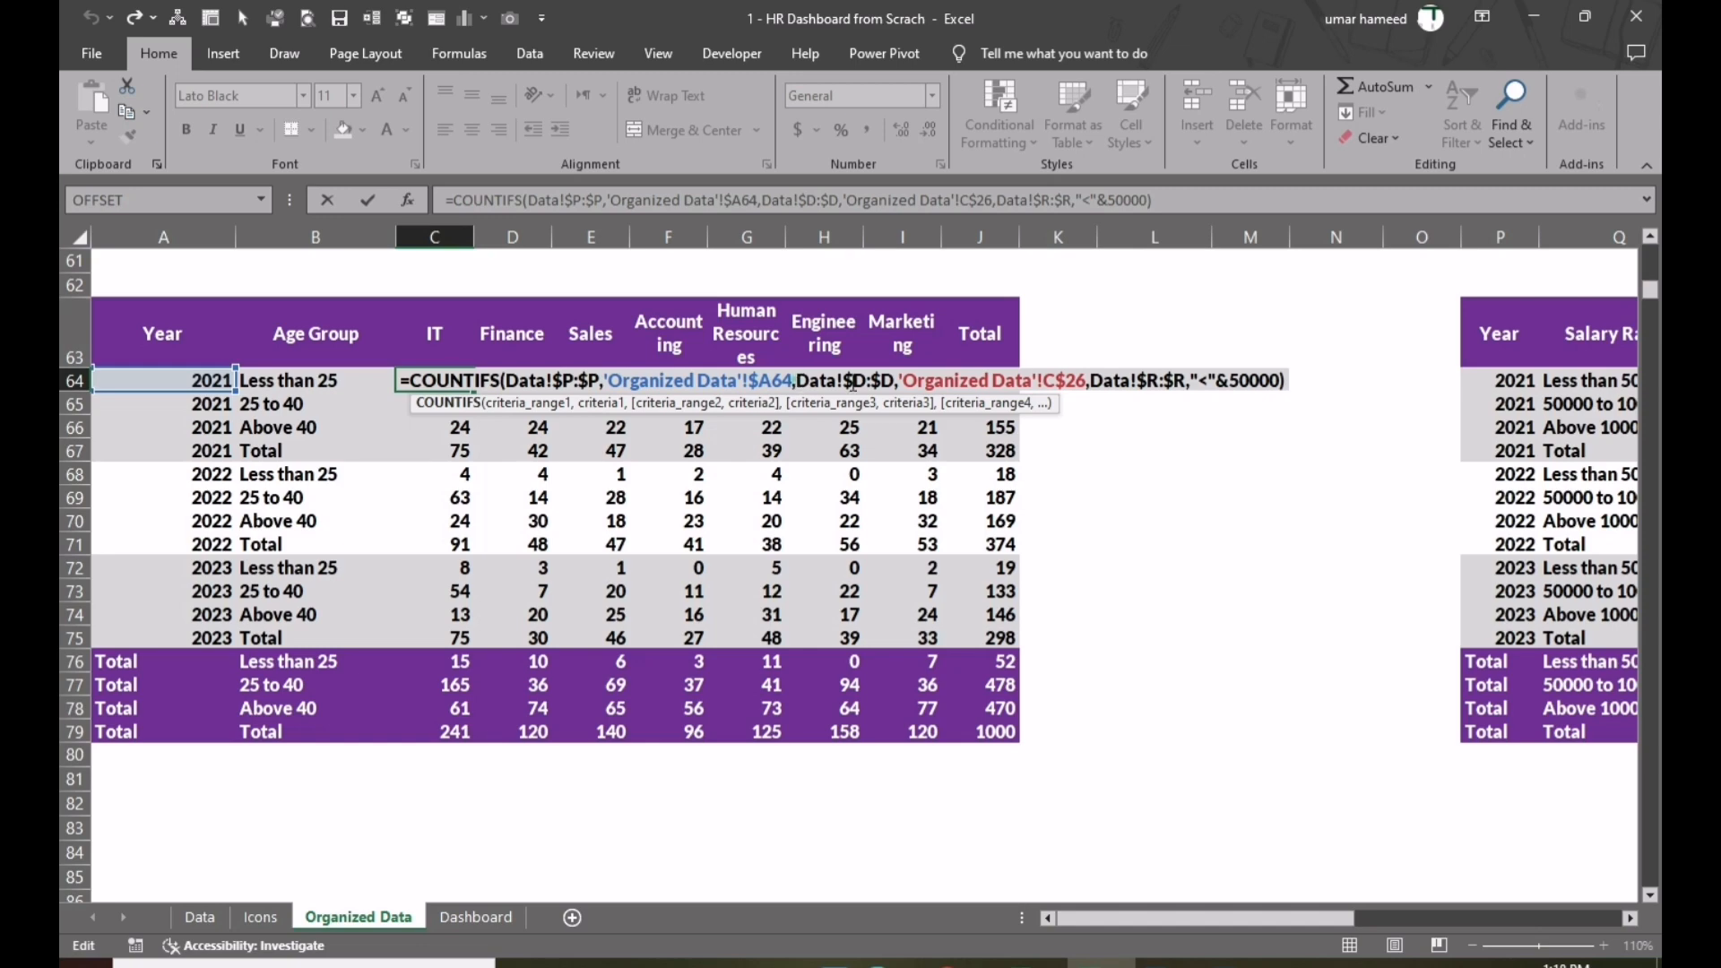
{"action": "left_click_drag", "start_coordinate": [794, 383], "coordinate": [1279, 382]}
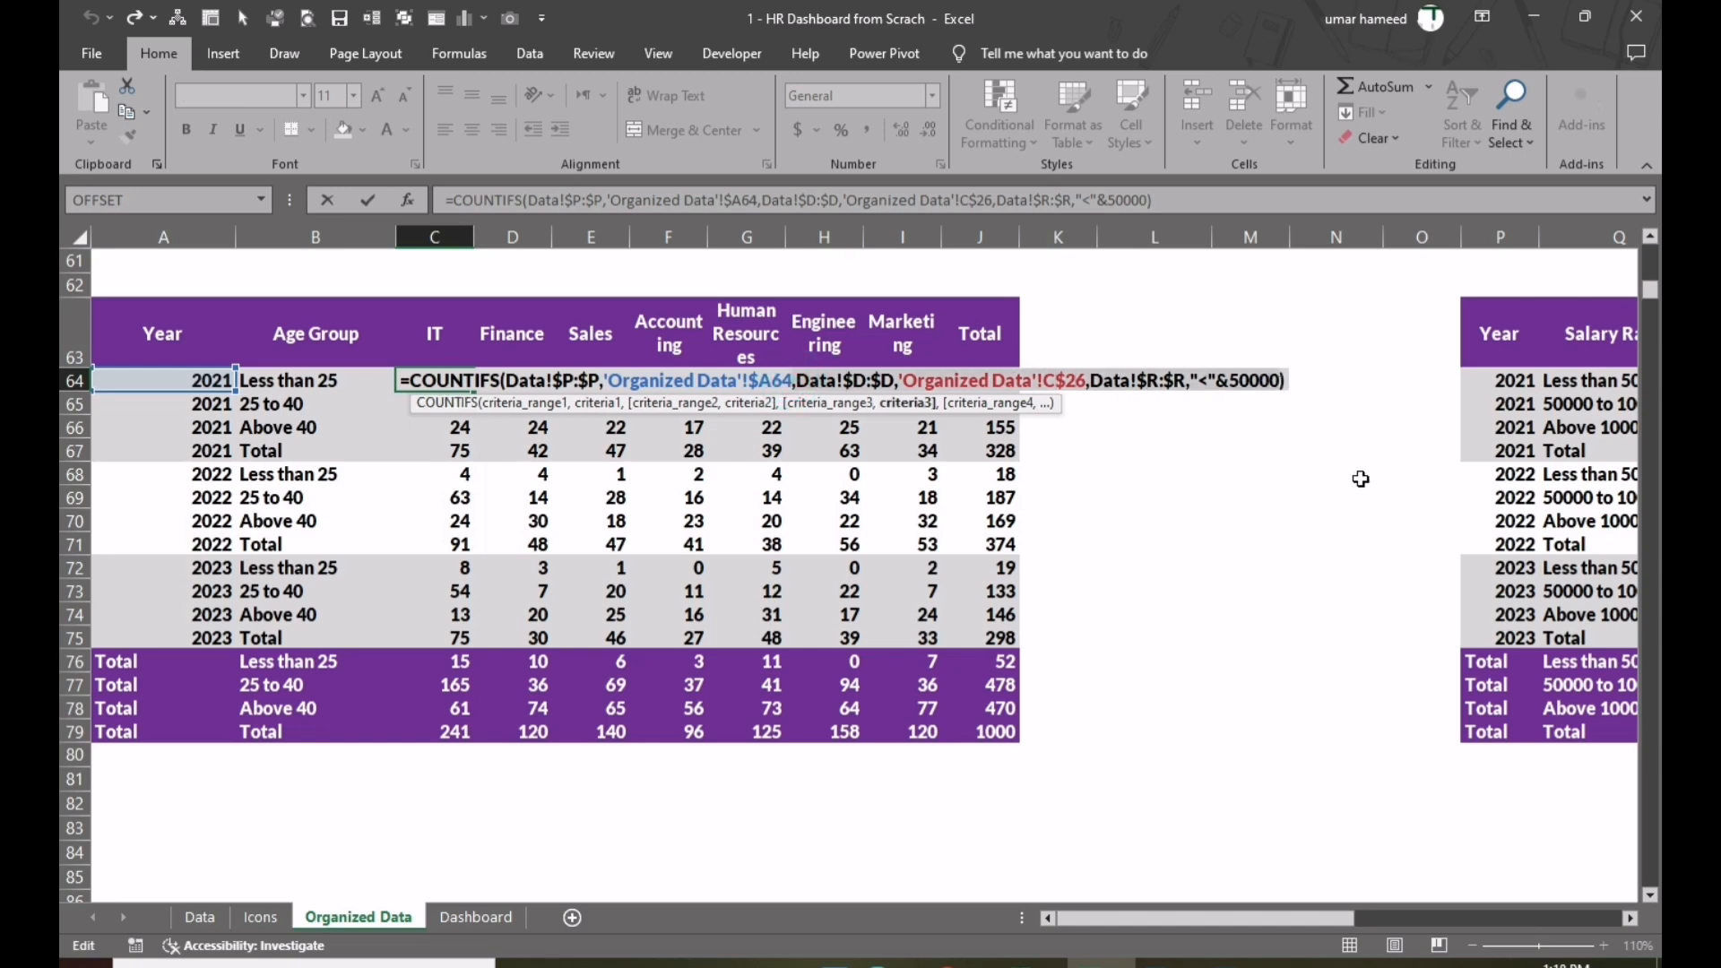
{"action": "key", "text": "BackSpace"}
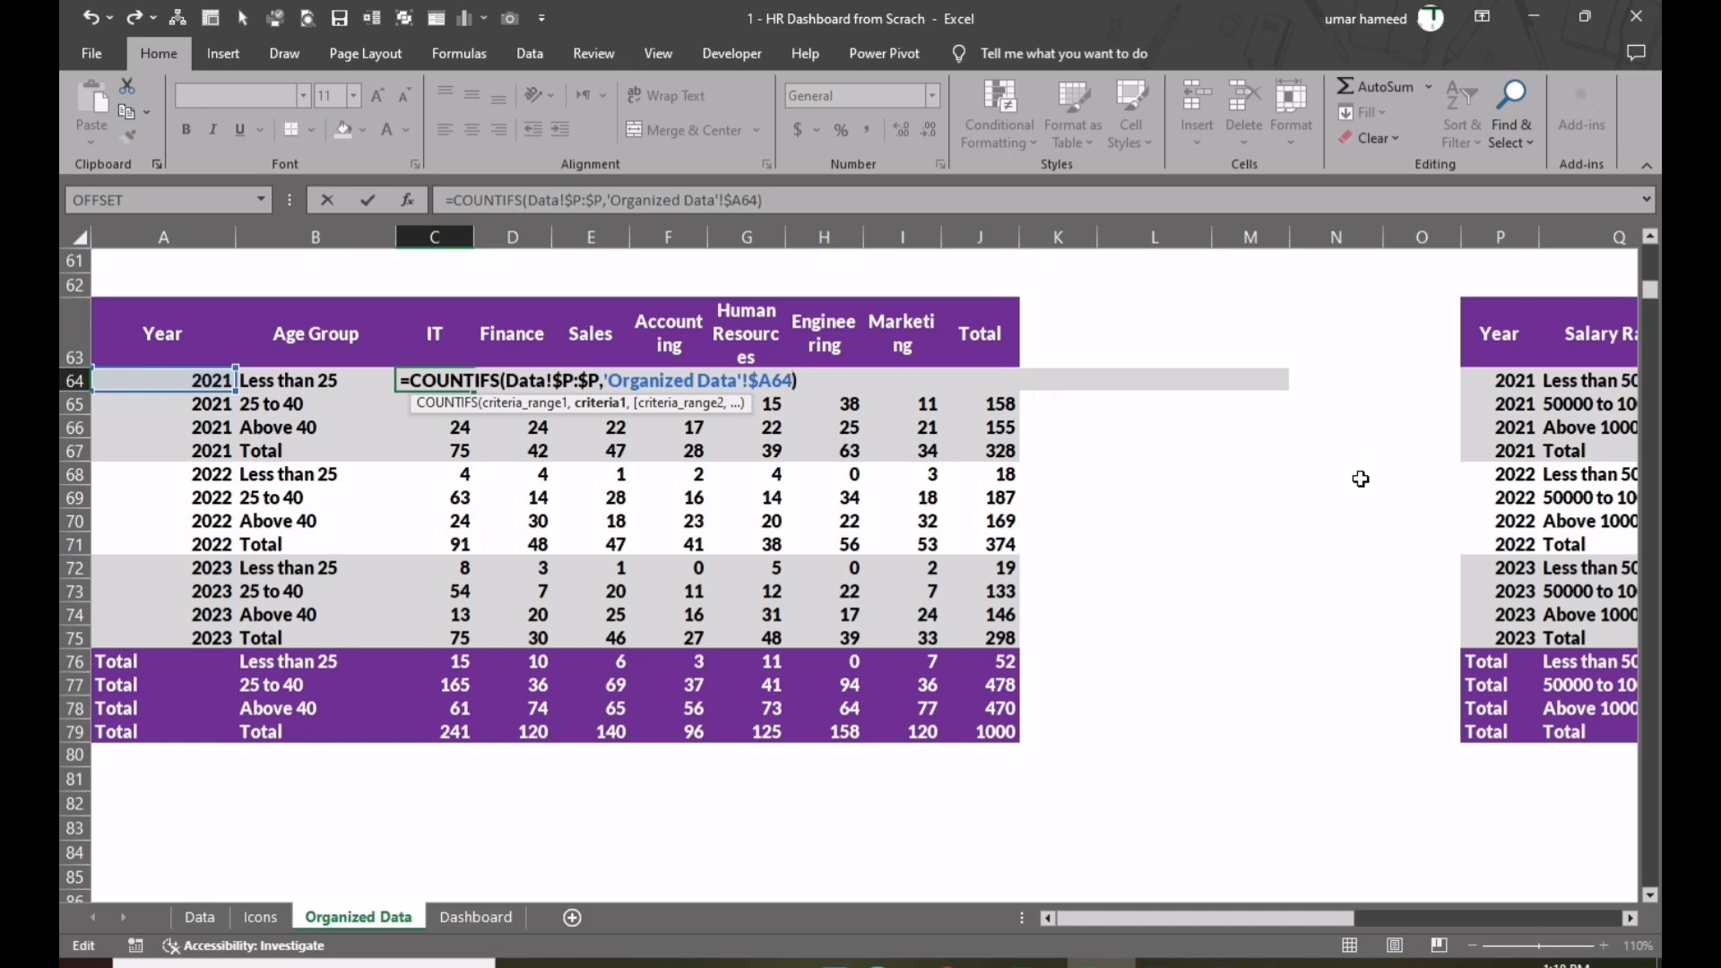
{"action": "key", "text": "ctrl+Return"}
- Add a department condition to the C64 formula, matching Data!$D:$D against the IT header 'Organized Data'!C$63
{"action": "key", "text": "F2"}
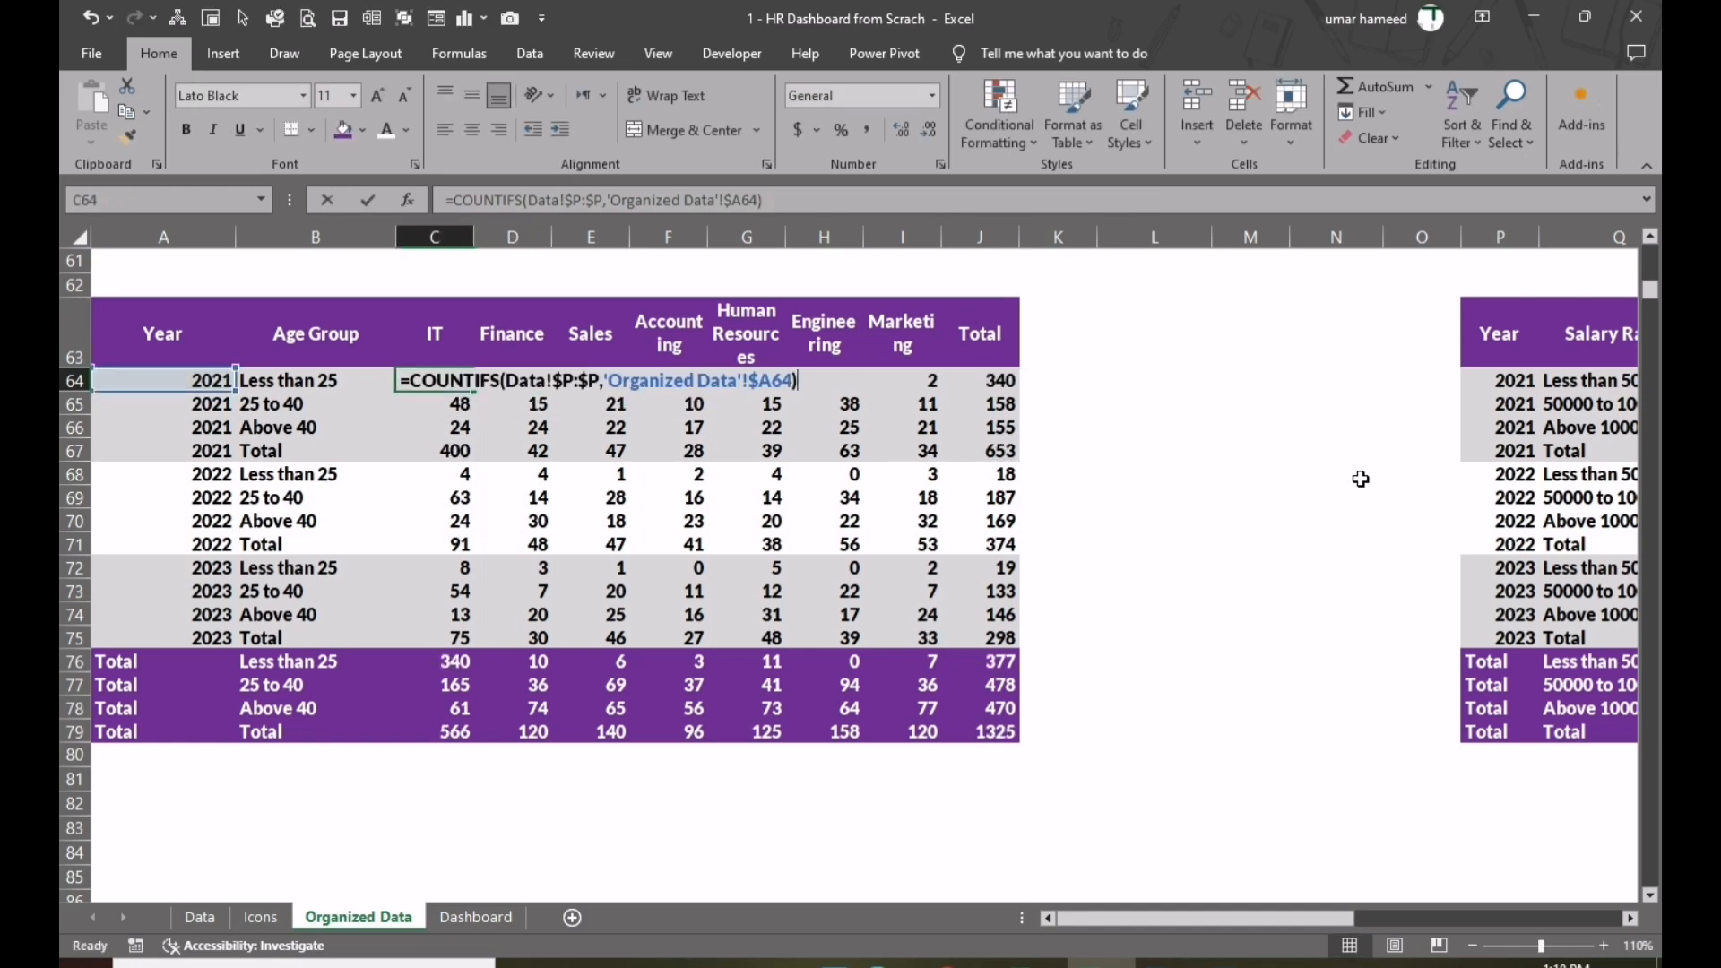
{"action": "key", "text": "Left"}
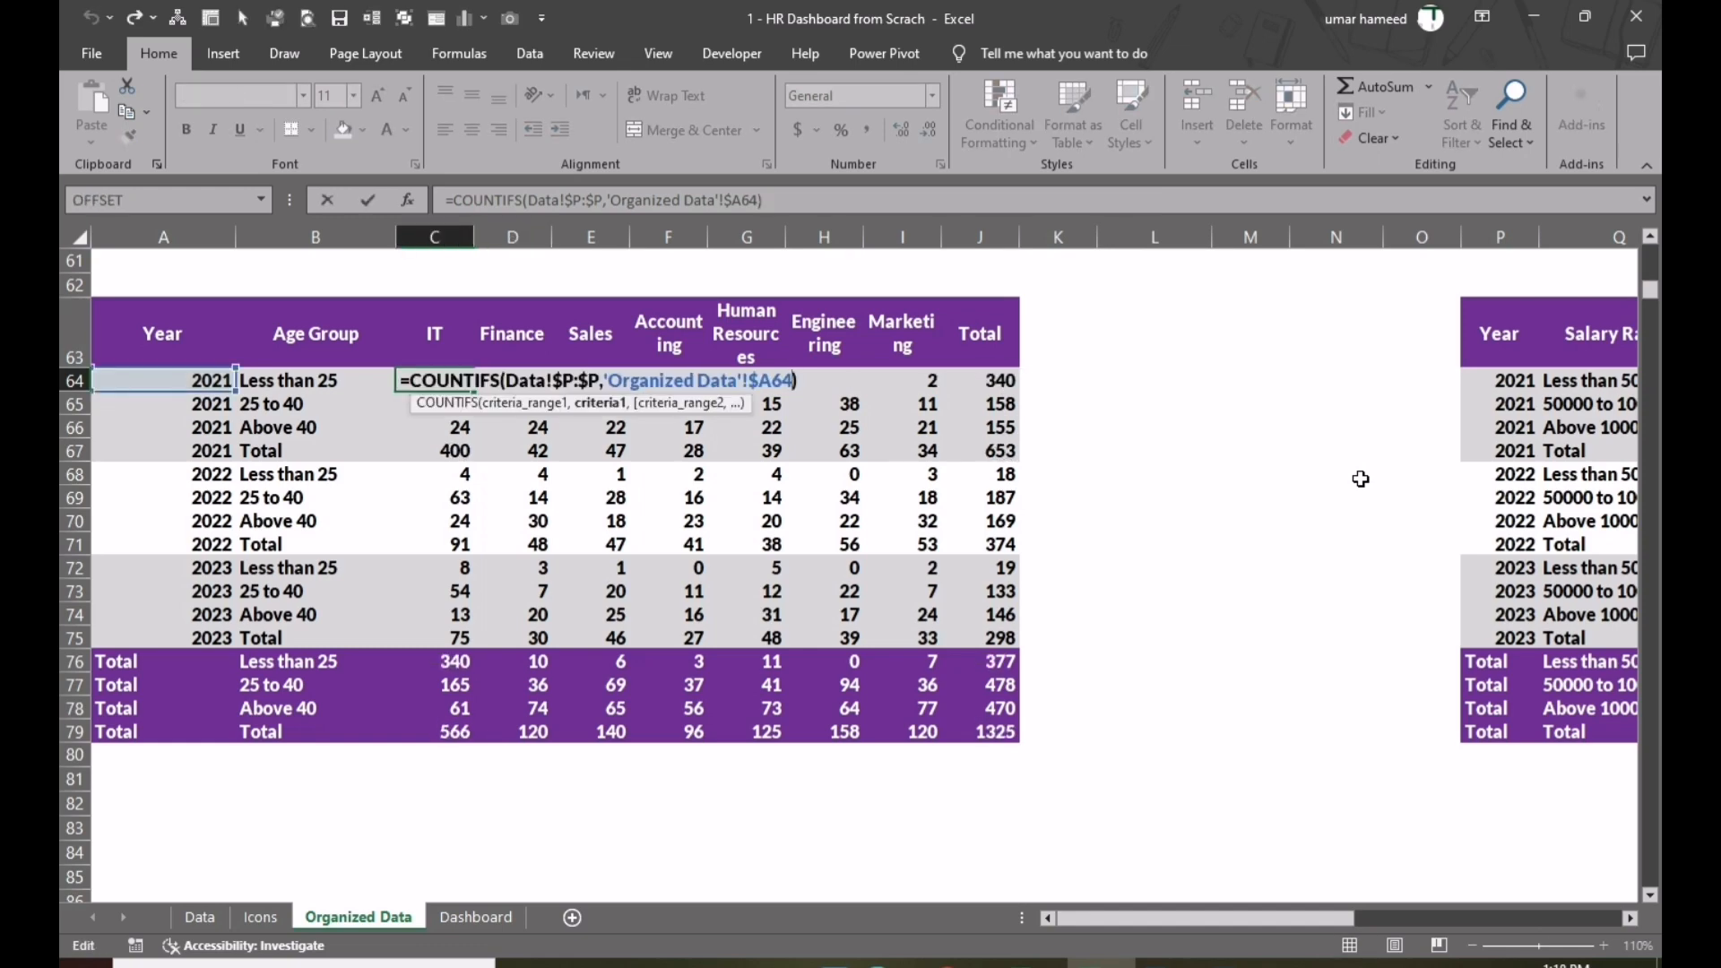
{"action": "type", "text": ","}
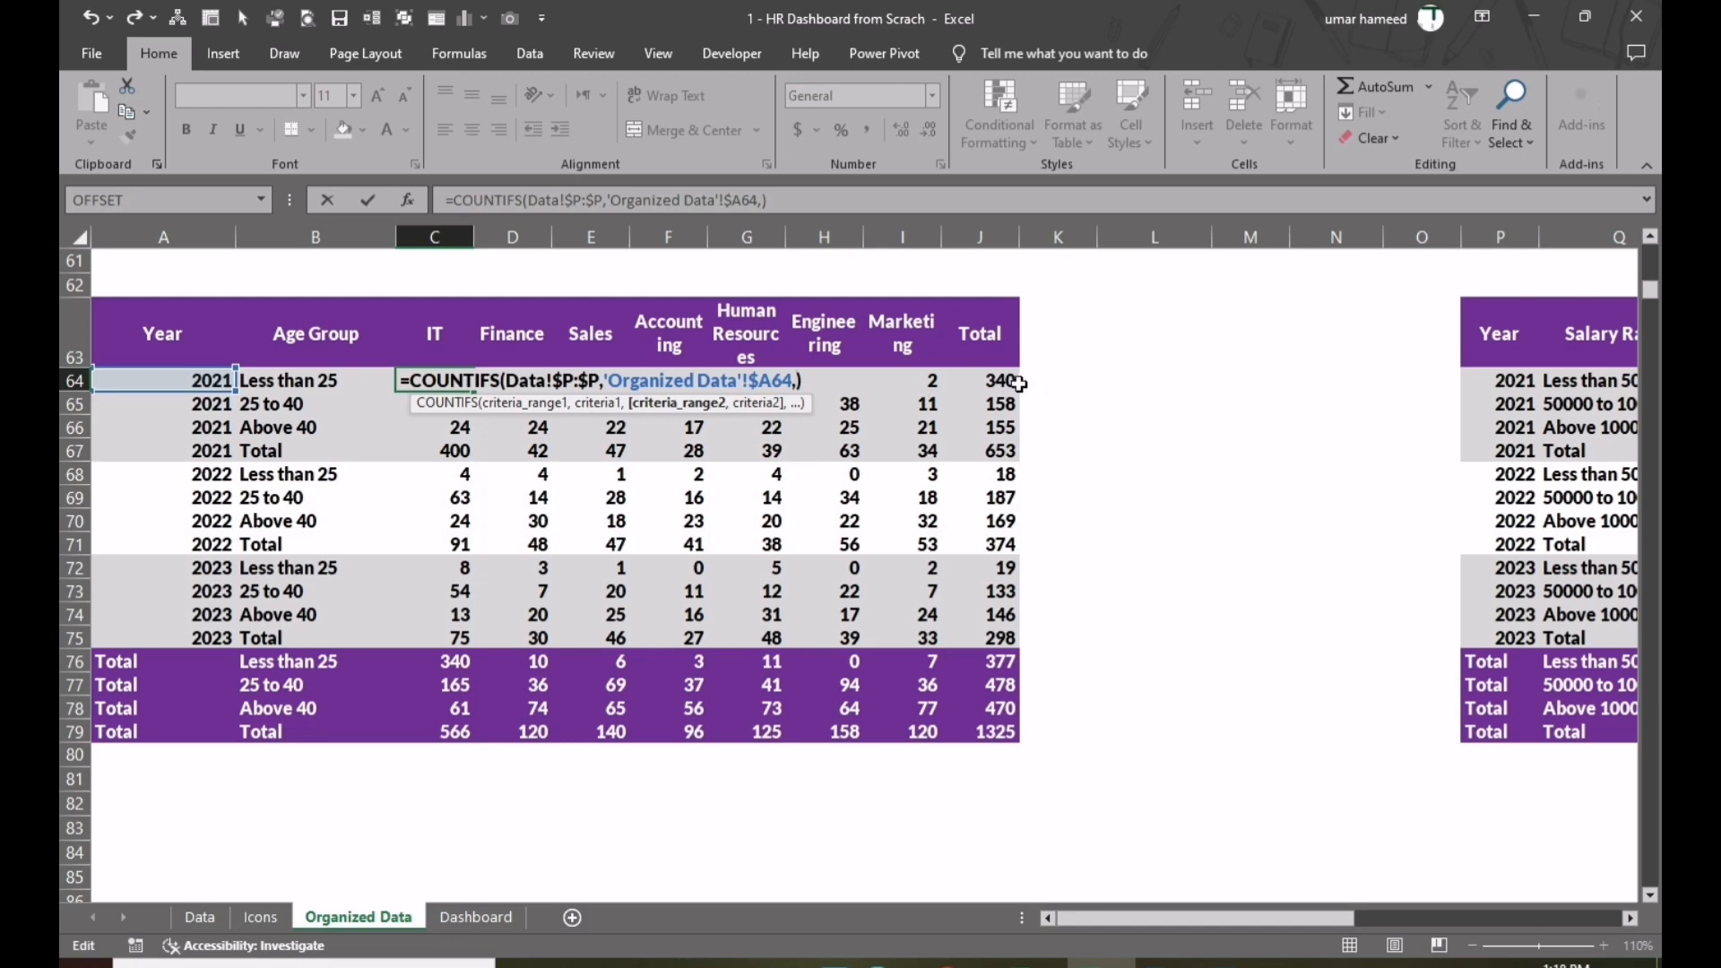
{"action": "left_click", "coordinate": [210, 916]}
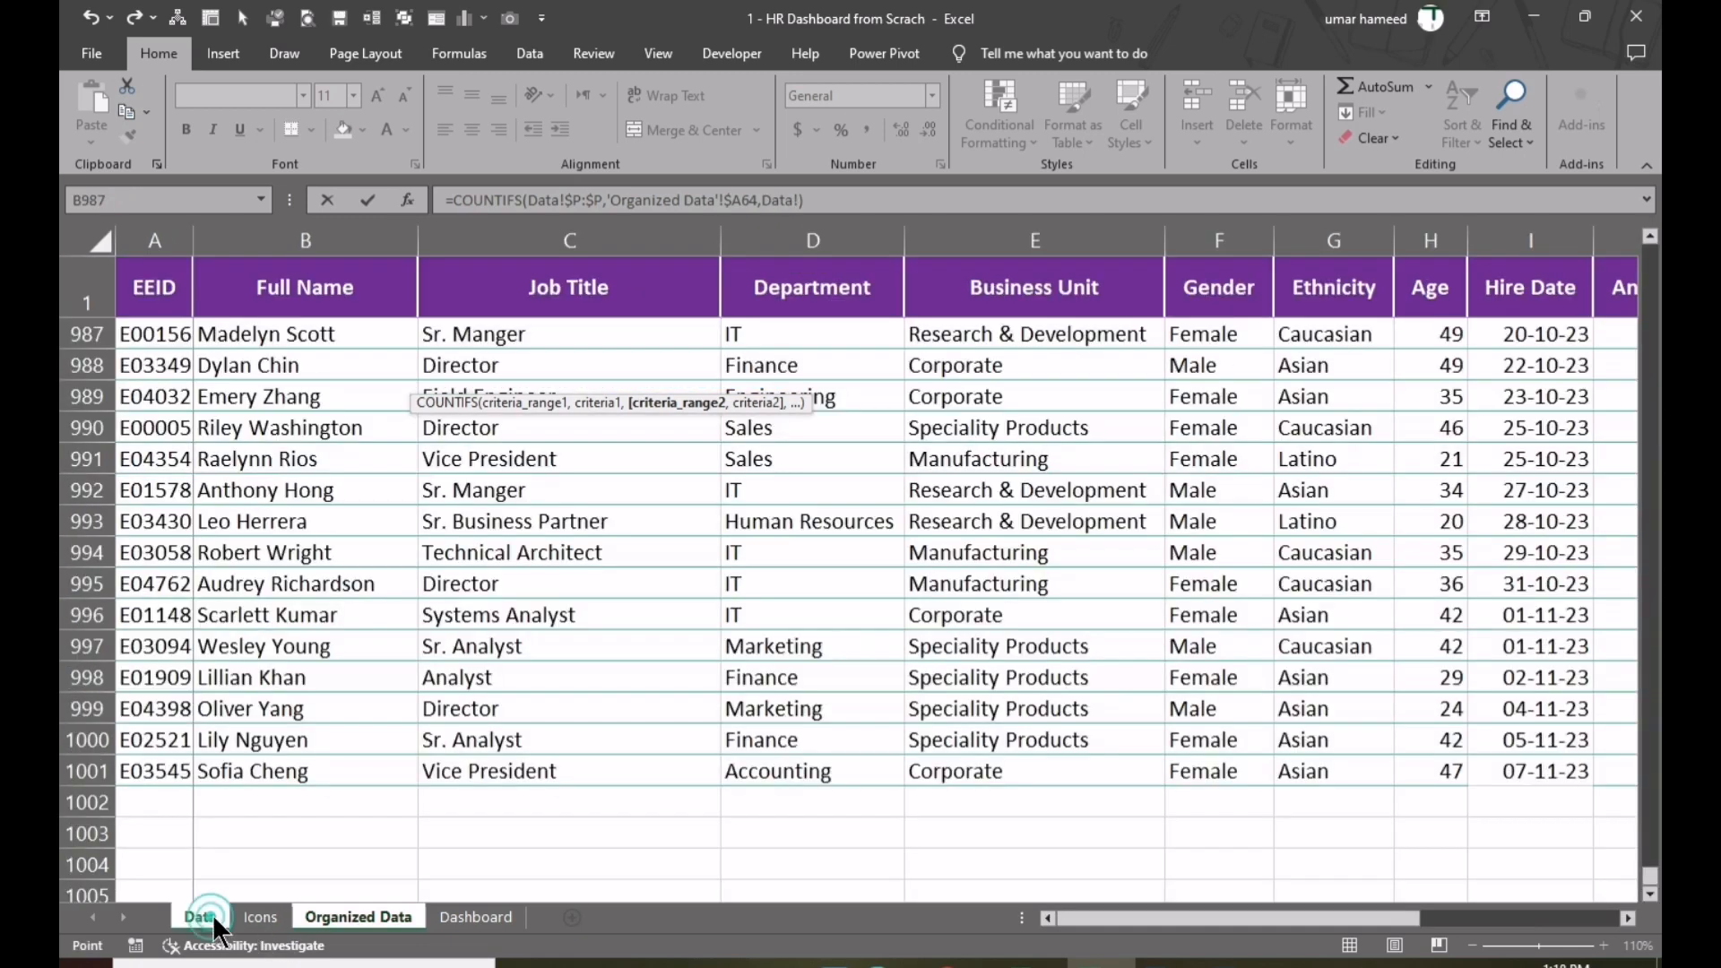
{"action": "left_click", "coordinate": [817, 238]}
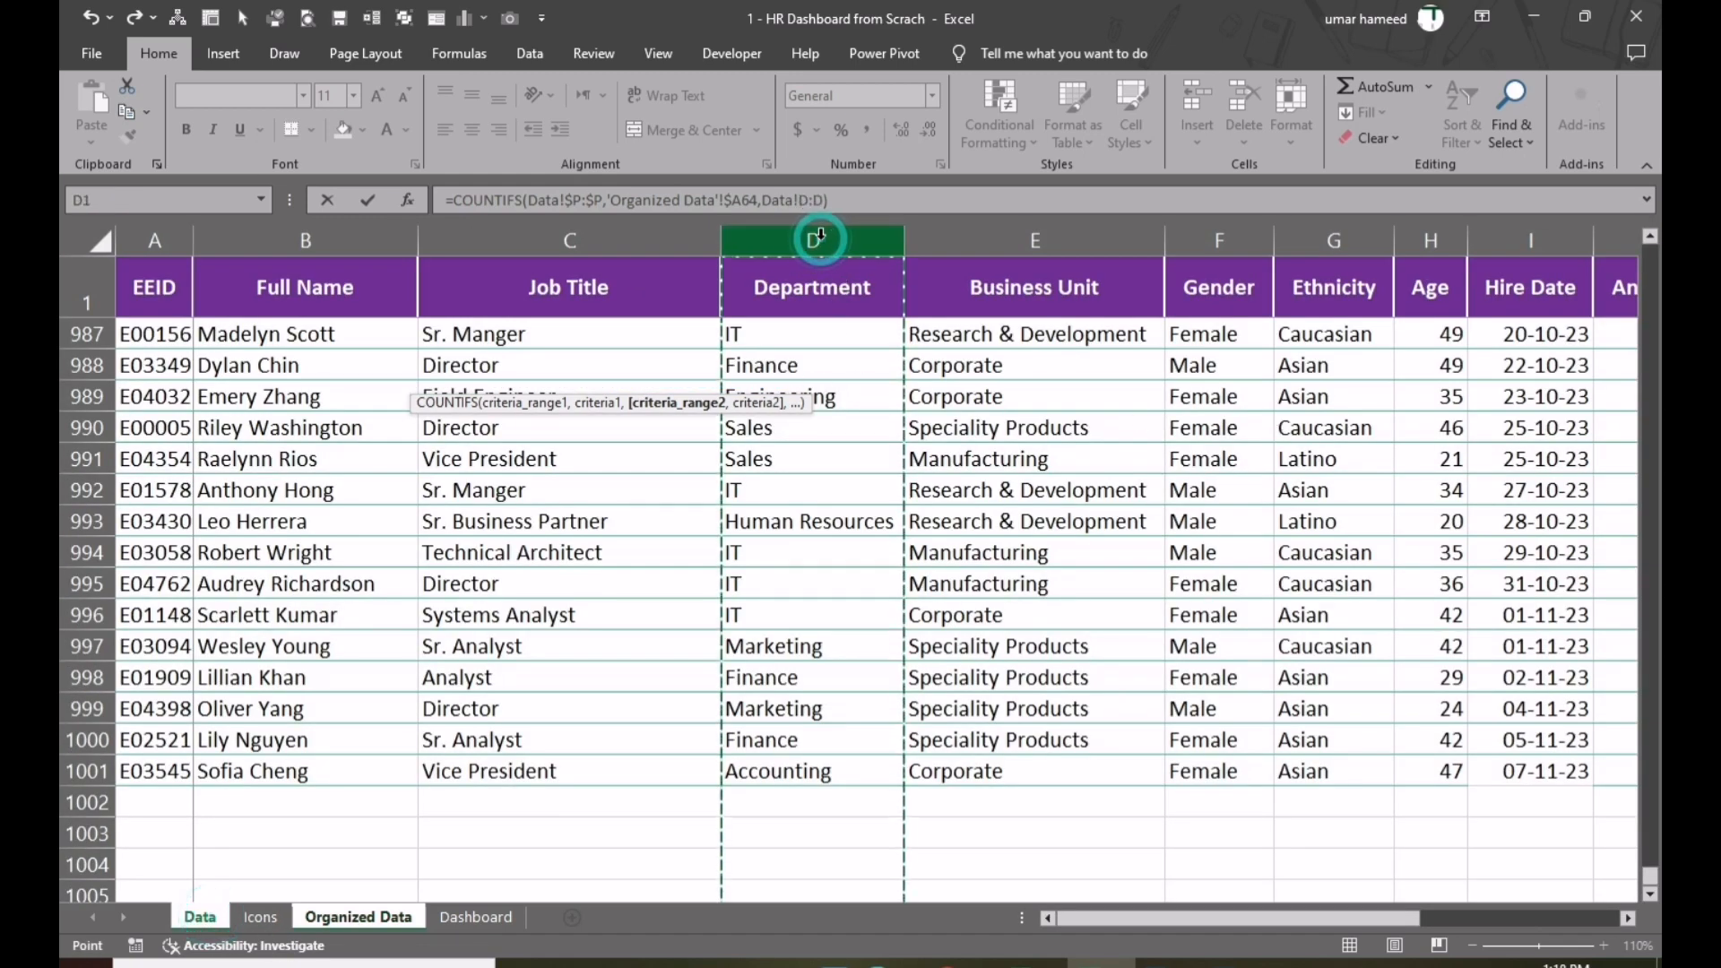
{"action": "key", "text": "F4"}
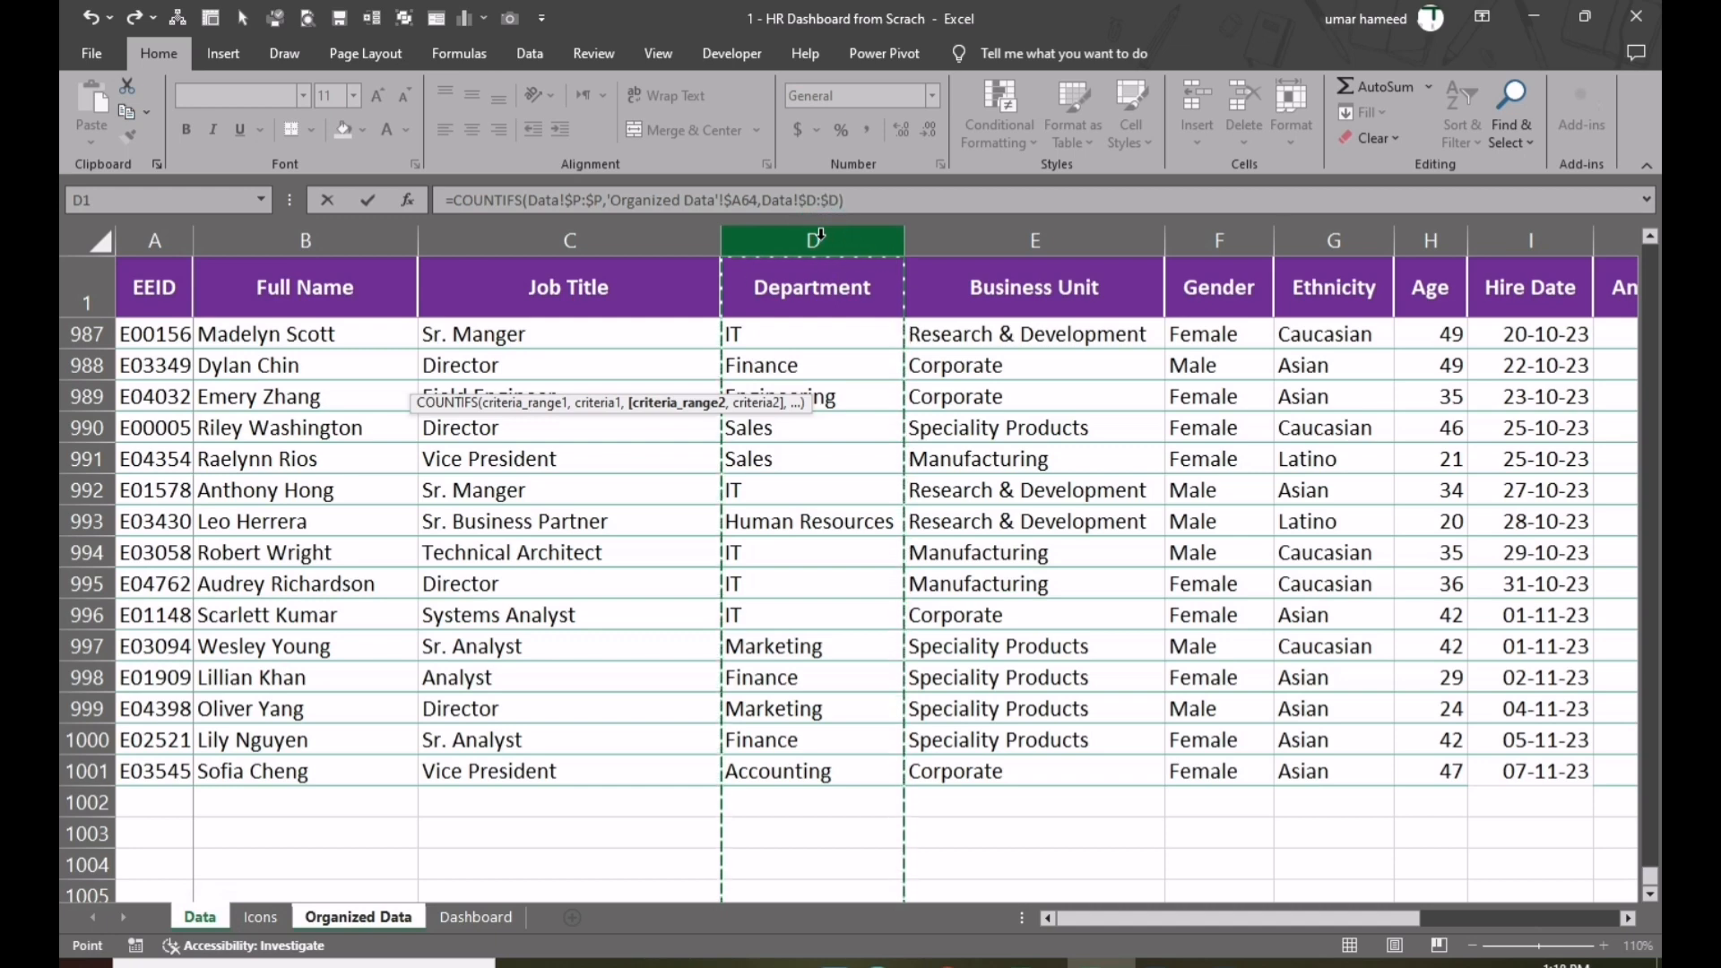
{"action": "type", "text": ","}
{"action": "left_click", "coordinate": [309, 921]}
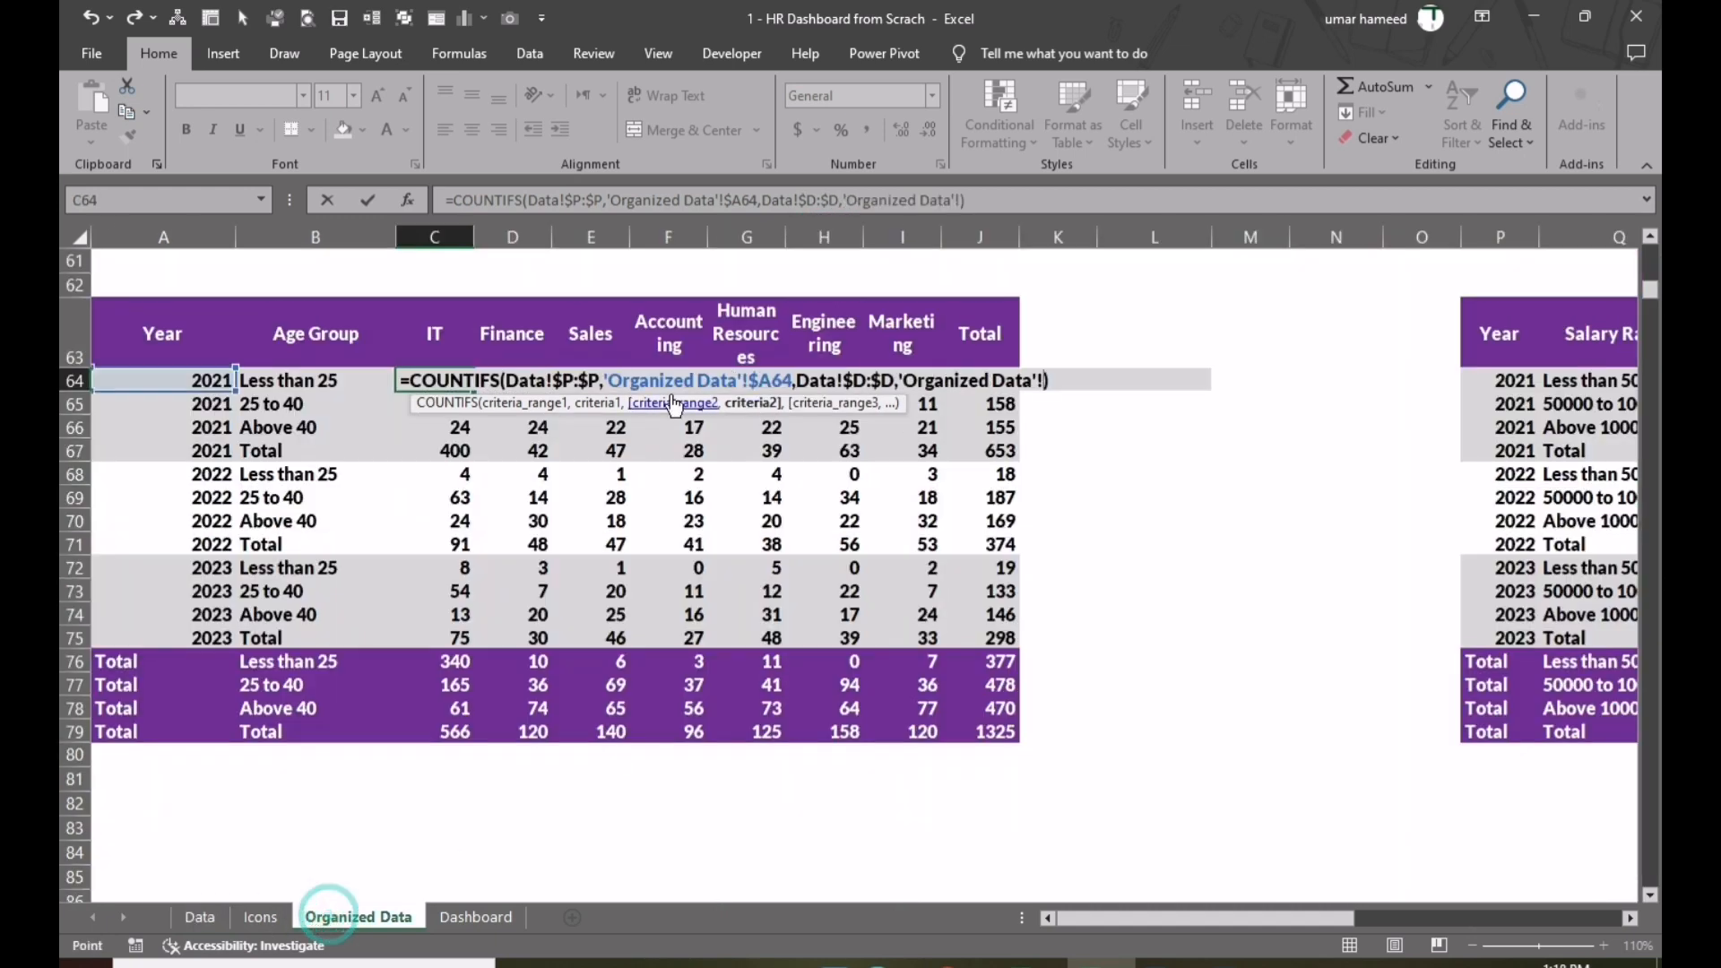
{"action": "left_click", "coordinate": [430, 339]}
{"action": "key", "text": "F4"}
{"action": "key", "text": "F4"}
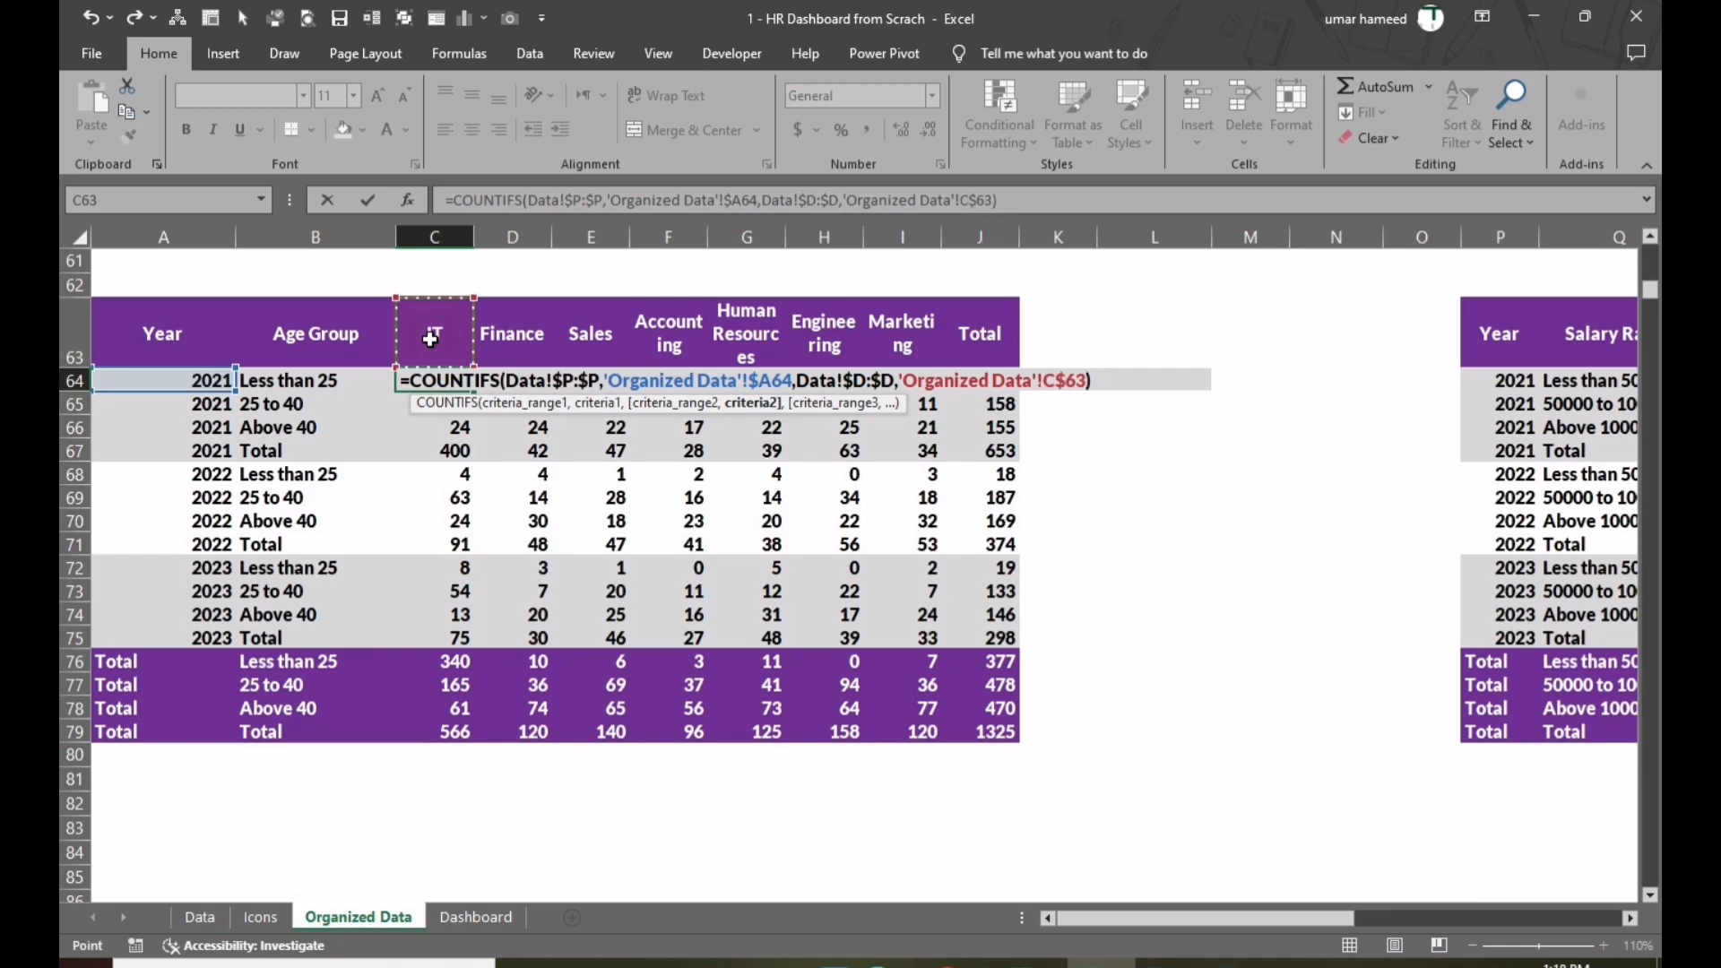
- Add an age condition to the C64 formula, testing Data!$H:$H with "<"&25, and commit it
{"action": "type", "text": ","}
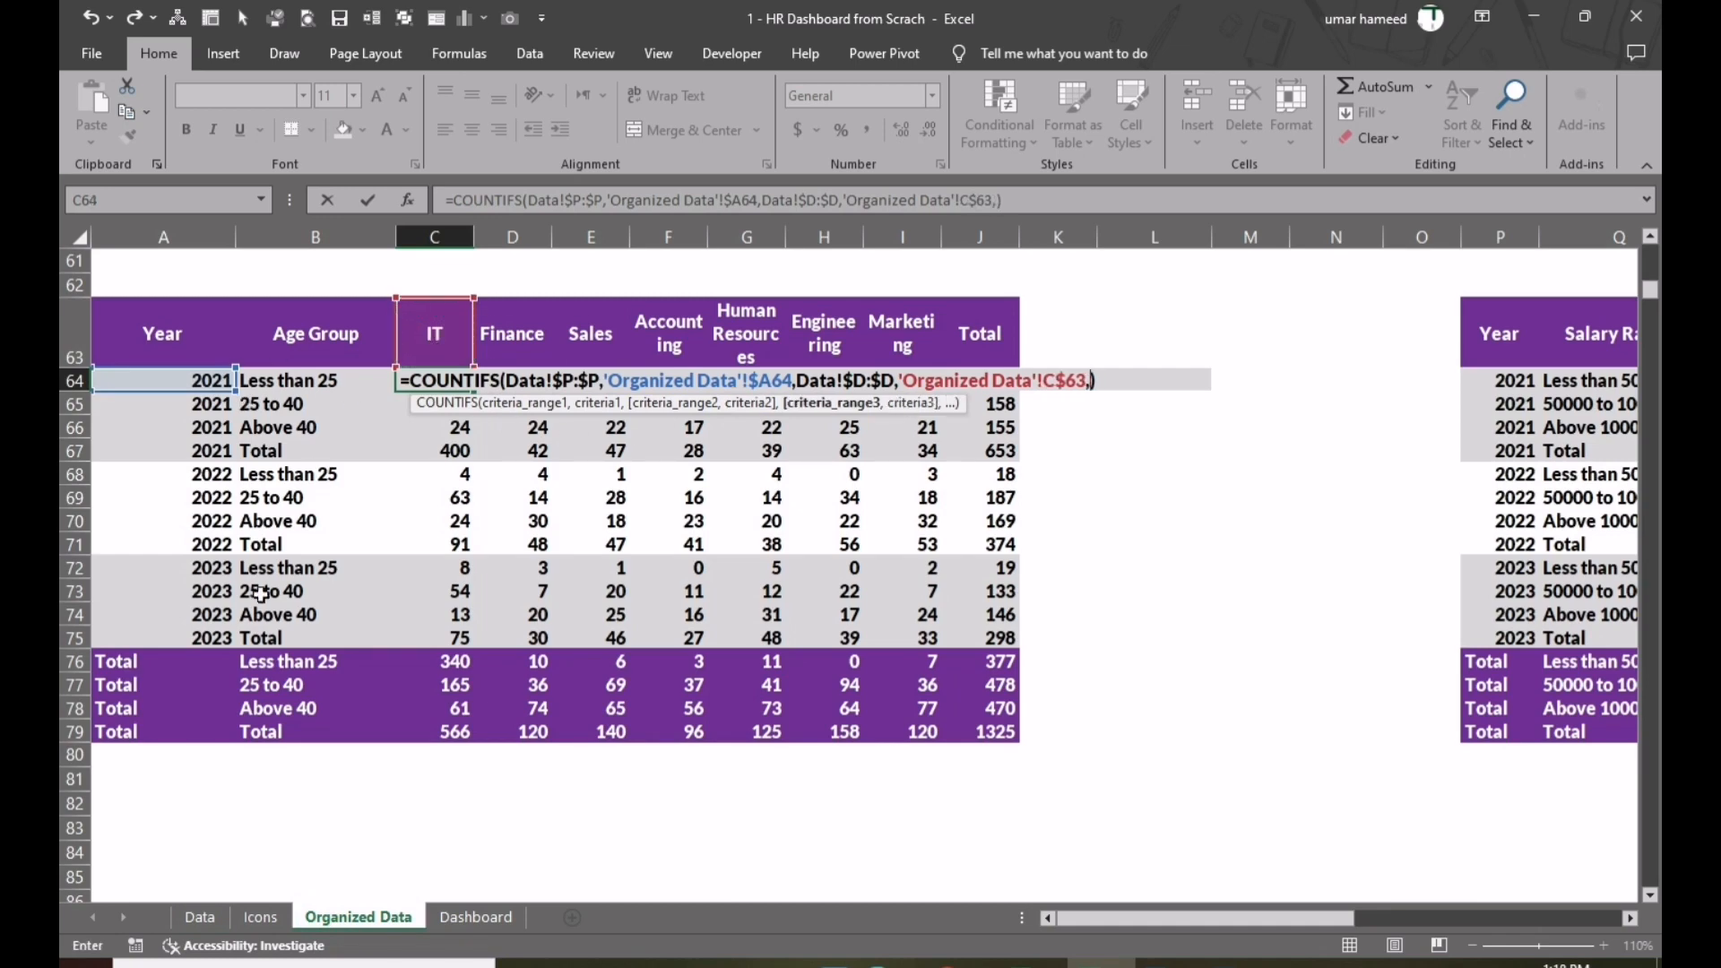
{"action": "left_click", "coordinate": [201, 914]}
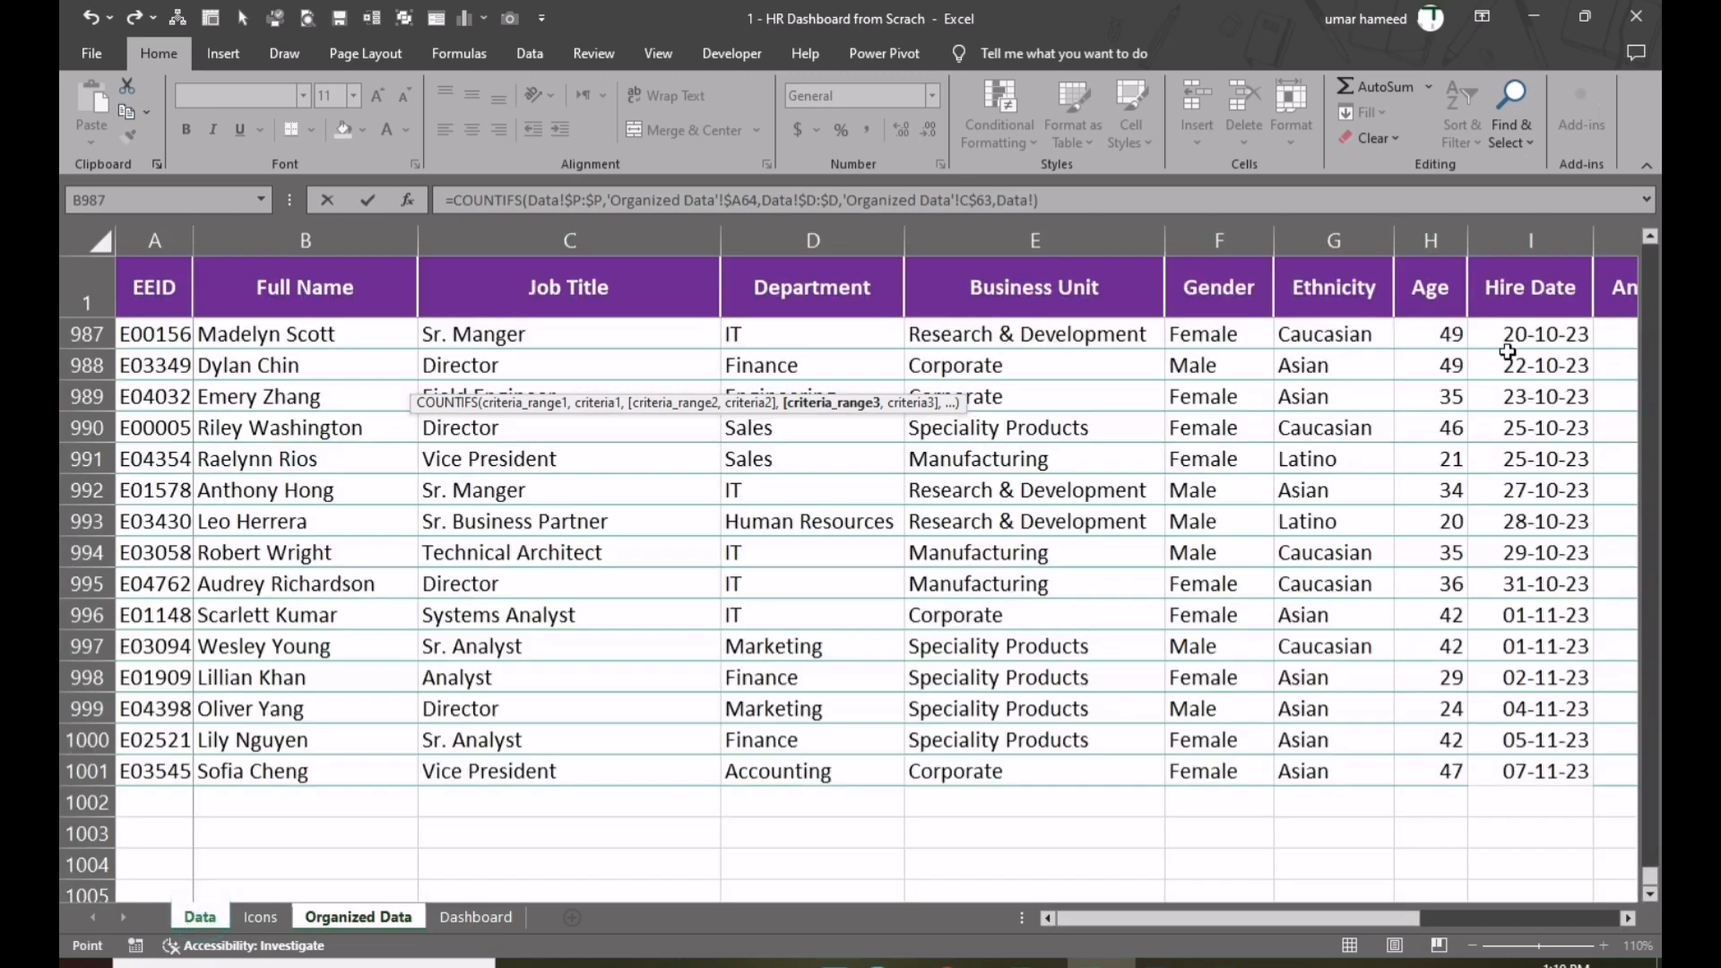
{"action": "left_click", "coordinate": [1434, 240]}
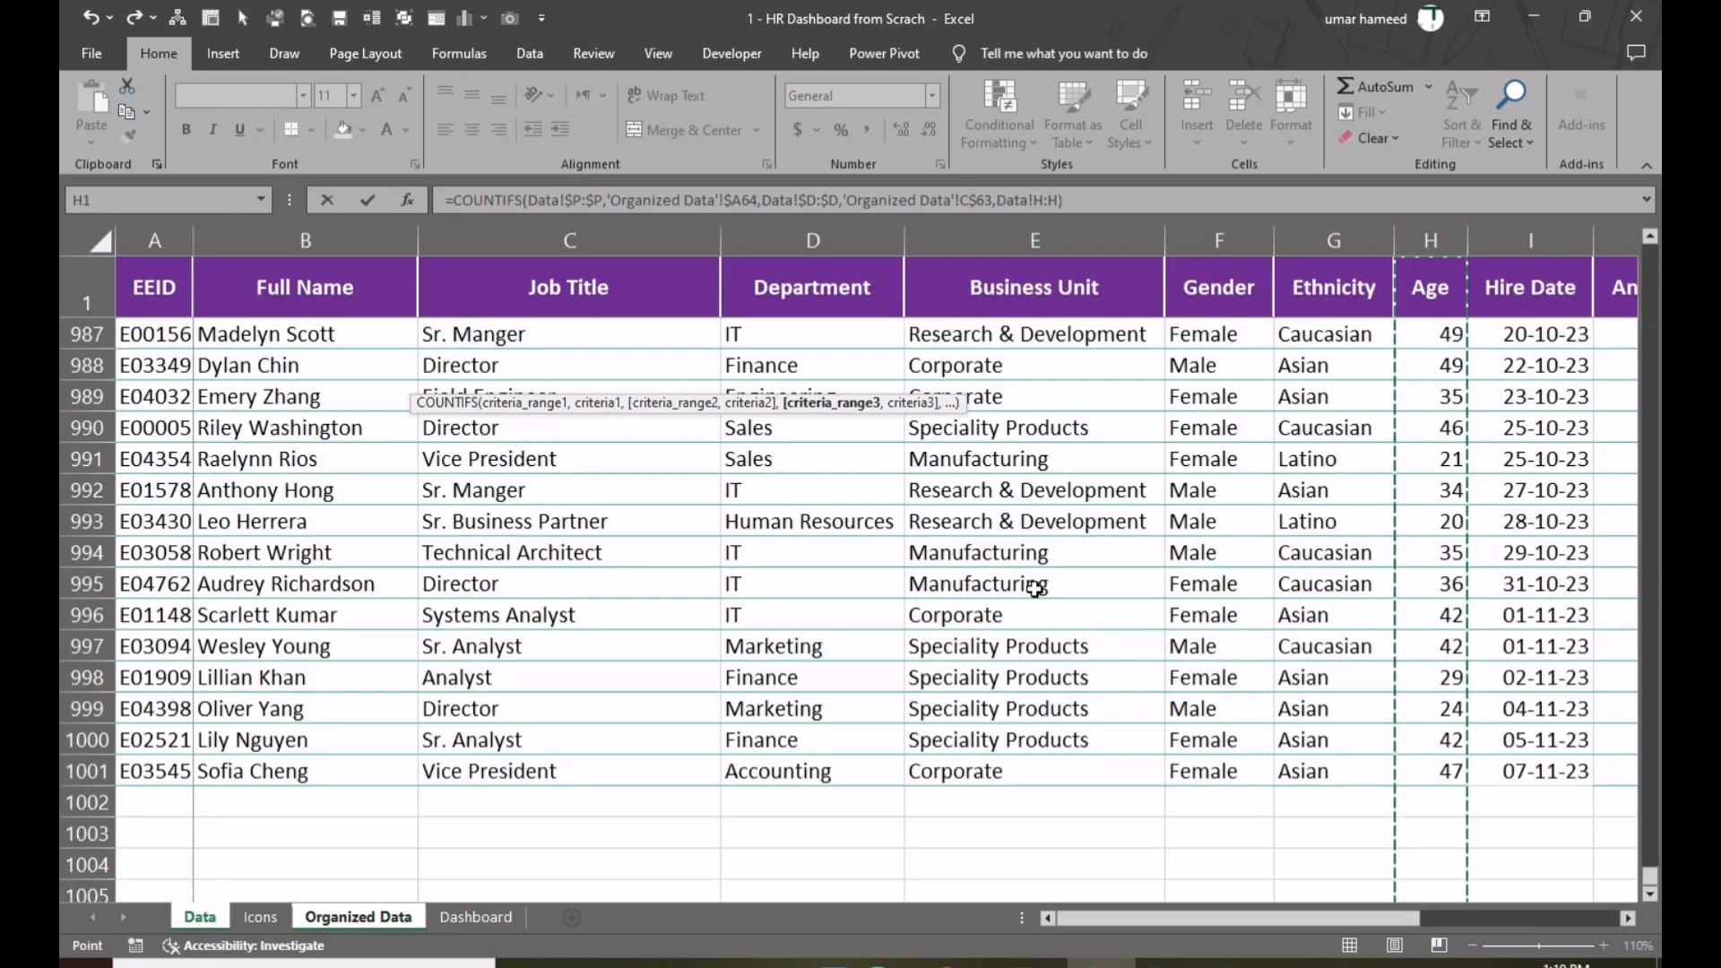
{"action": "key", "text": "F4"}
{"action": "type", "text": ","}
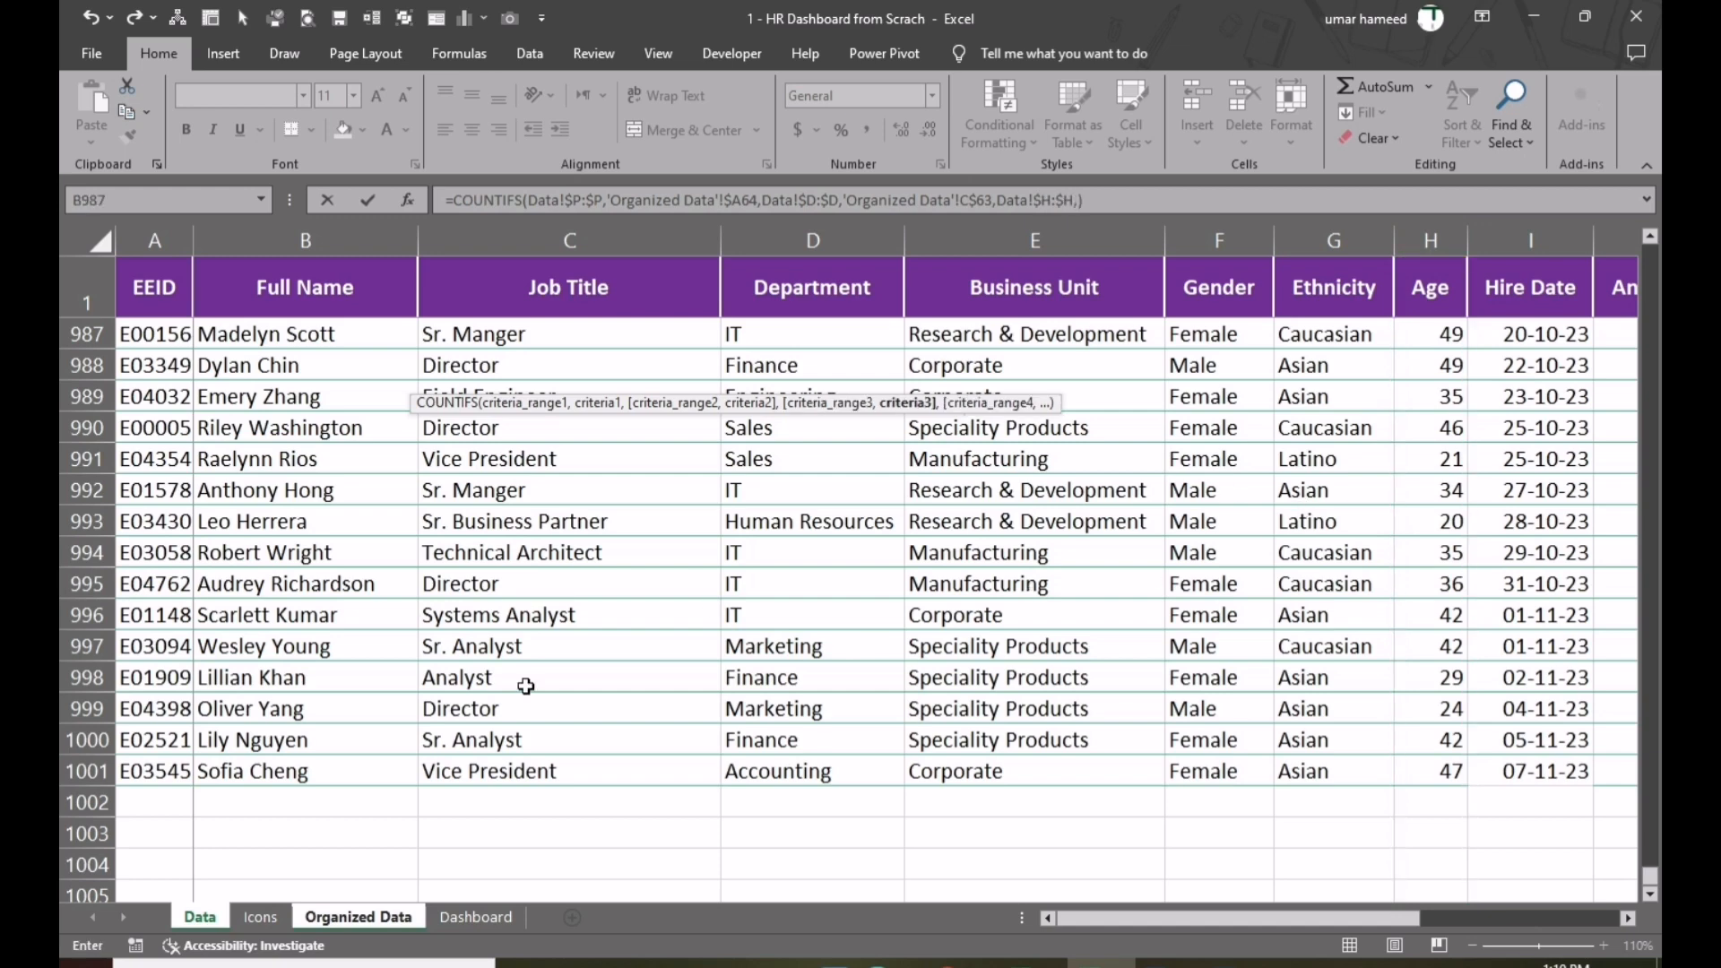
{"action": "left_click", "coordinate": [367, 916]}
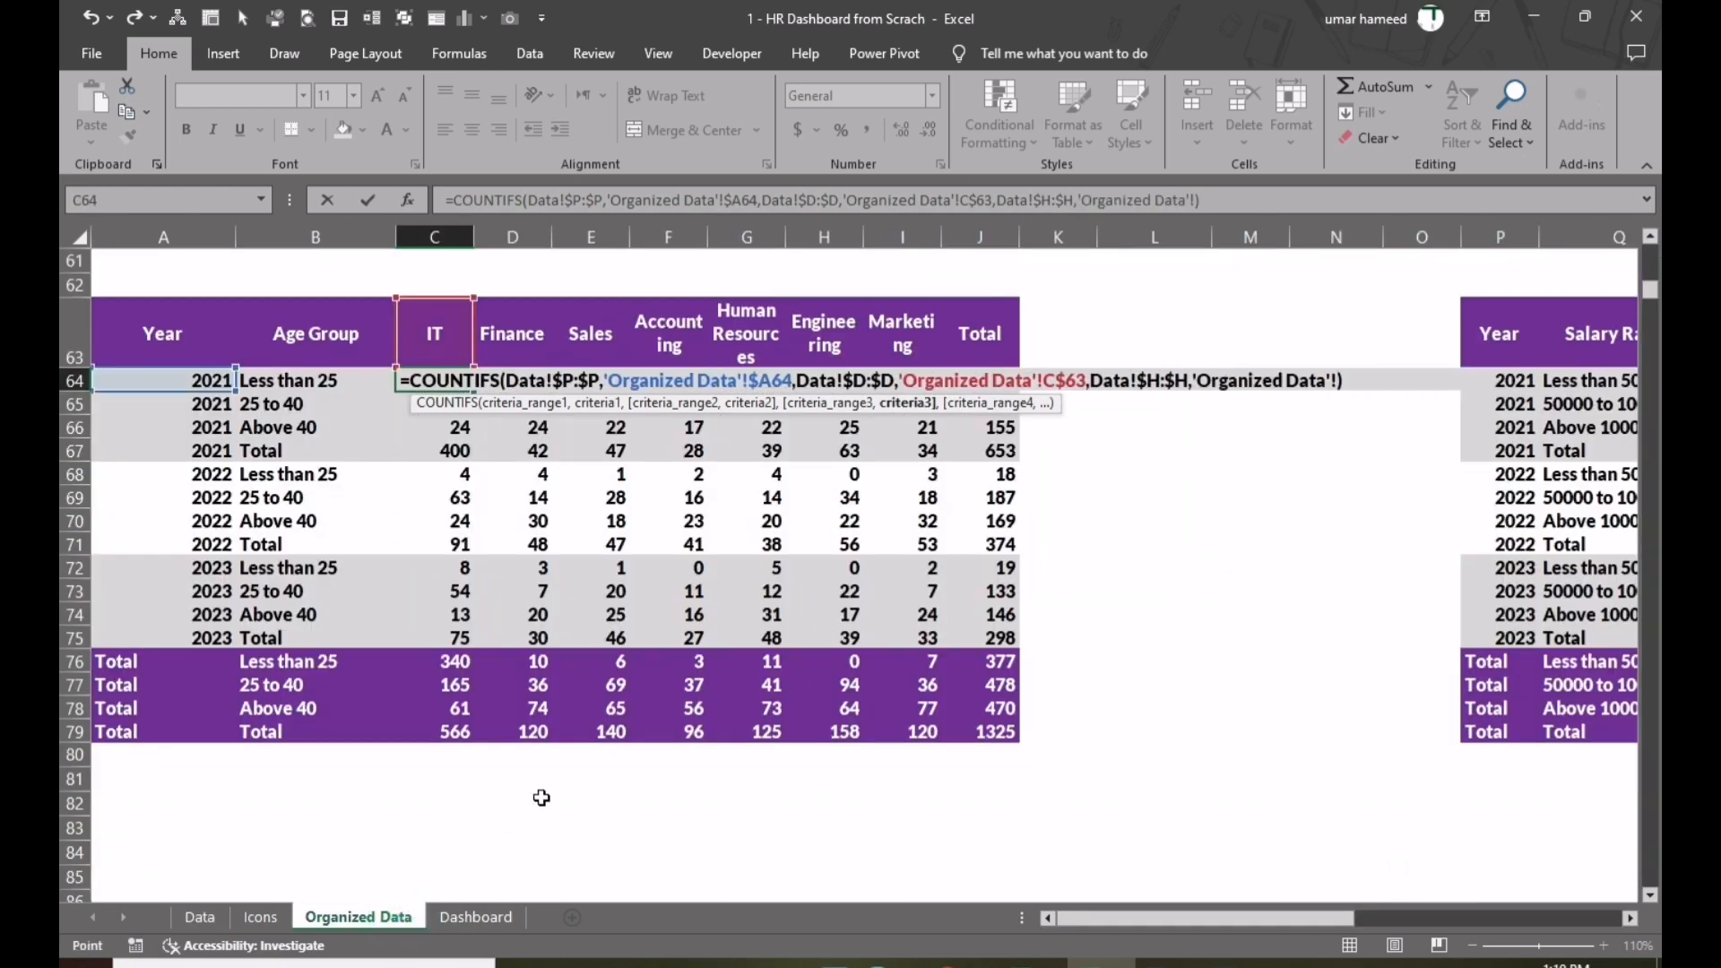
{"action": "key", "text": "BackSpace"}
{"action": "key", "text": "BackSpace"}
{"action": "key", "text": "BackSpace"}
{"action": "key", "text": "BackSpace"}
{"action": "key", "text": "BackSpace"}
{"action": "key", "text": "BackSpace"}
{"action": "key", "text": "BackSpace"}
{"action": "key", "text": "BackSpace"}
{"action": "key", "text": "BackSpace"}
{"action": "key", "text": "BackSpace"}
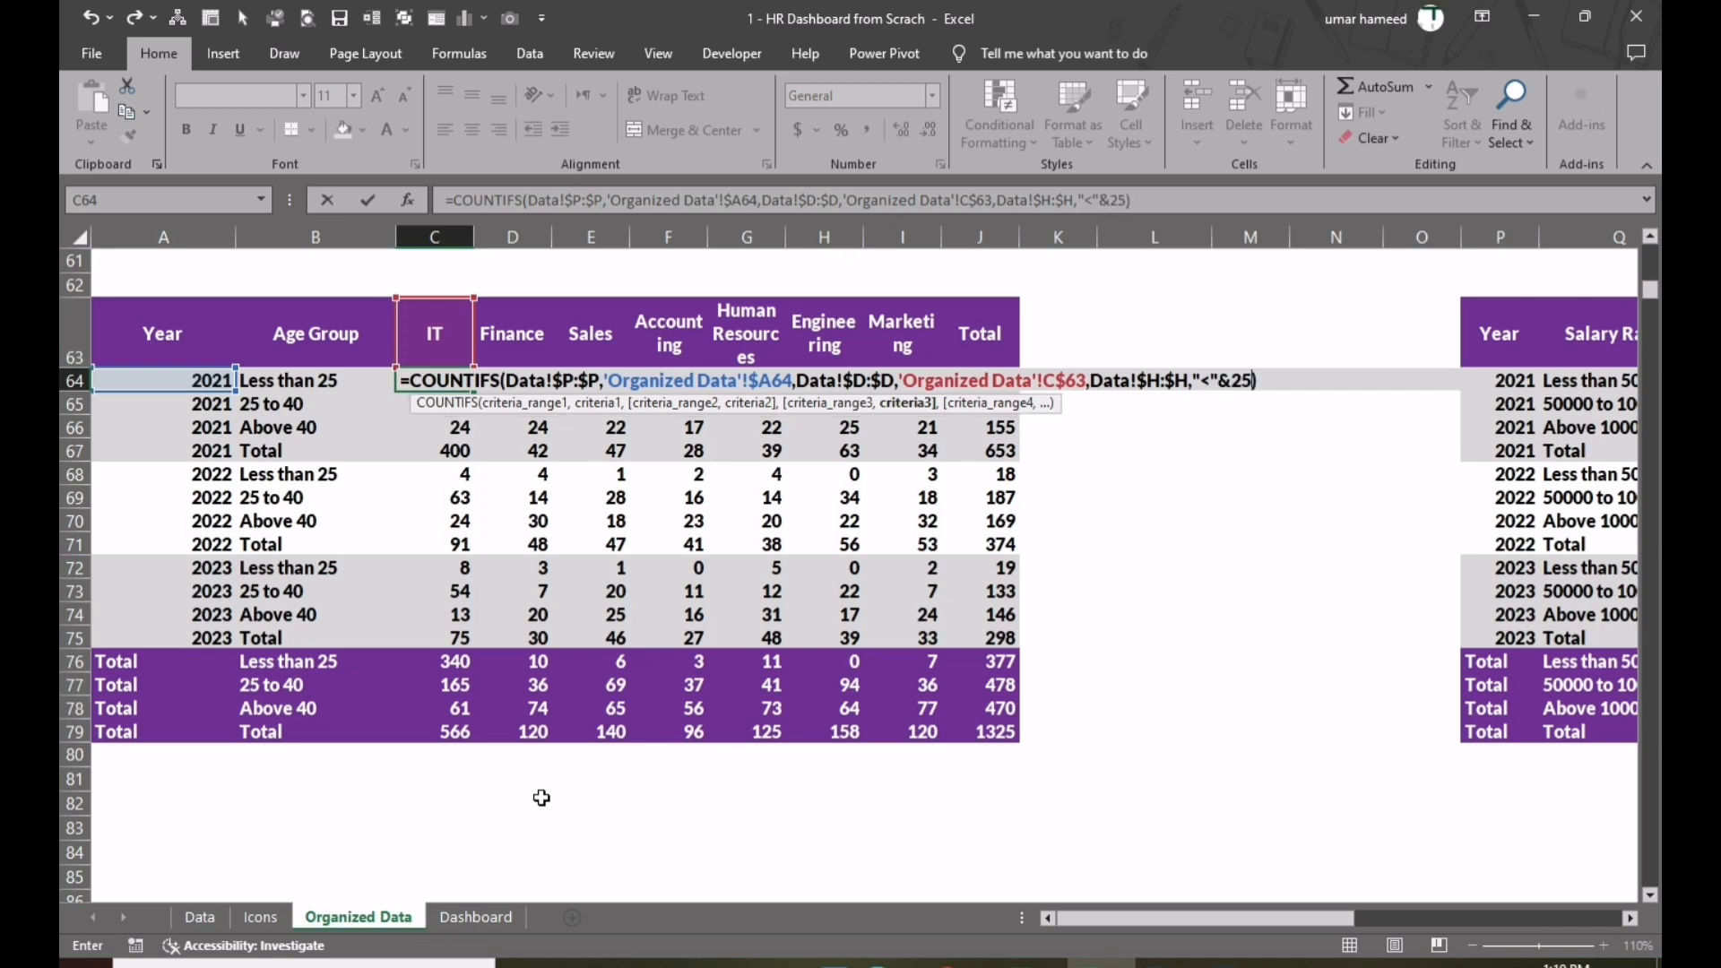
{"action": "key", "text": "ctrl+Return"}
- Fill the C64 formula across the remaining departments through I64
{"action": "key", "text": "shift+Right"}
{"action": "key", "text": "shift+Right"}
{"action": "key", "text": "shift+Right"}
{"action": "key", "text": "shift+Right"}
{"action": "key", "text": "shift+Right"}
{"action": "key", "text": "shift+Right"}
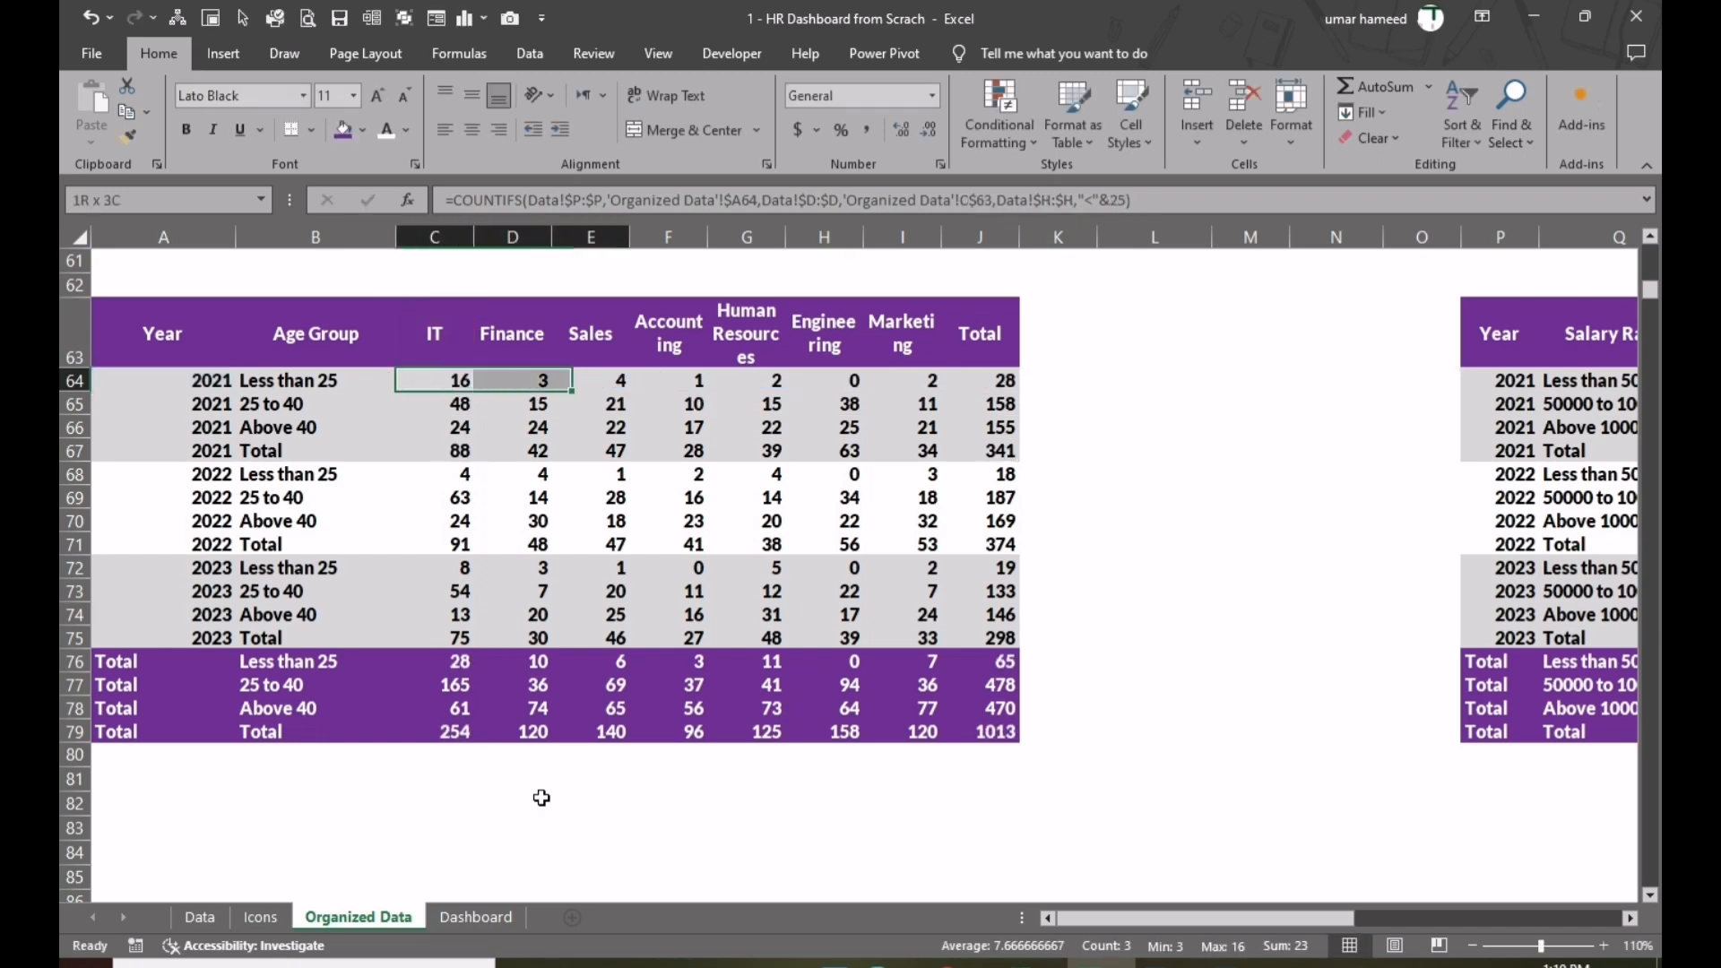
{"action": "key", "text": "ctrl+r"}
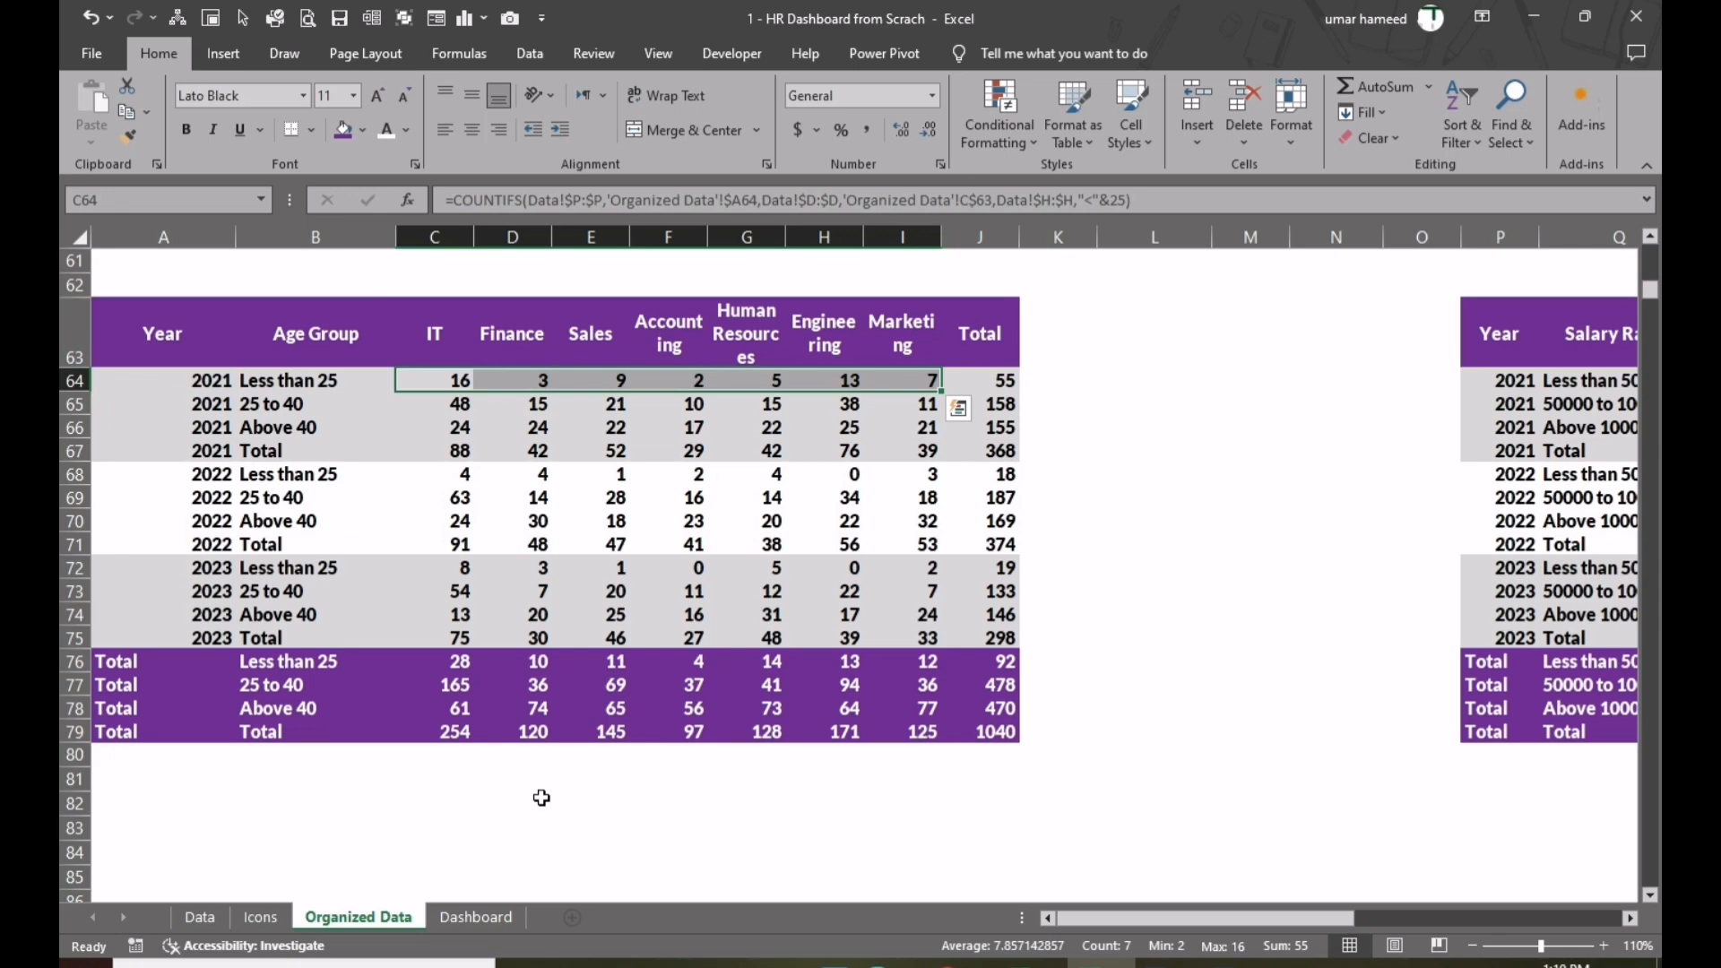
- Clear the old salary-based formulas from C65:I75 in the age group table
{"action": "key", "text": "Down"}
{"action": "key", "text": "shift+Right"}
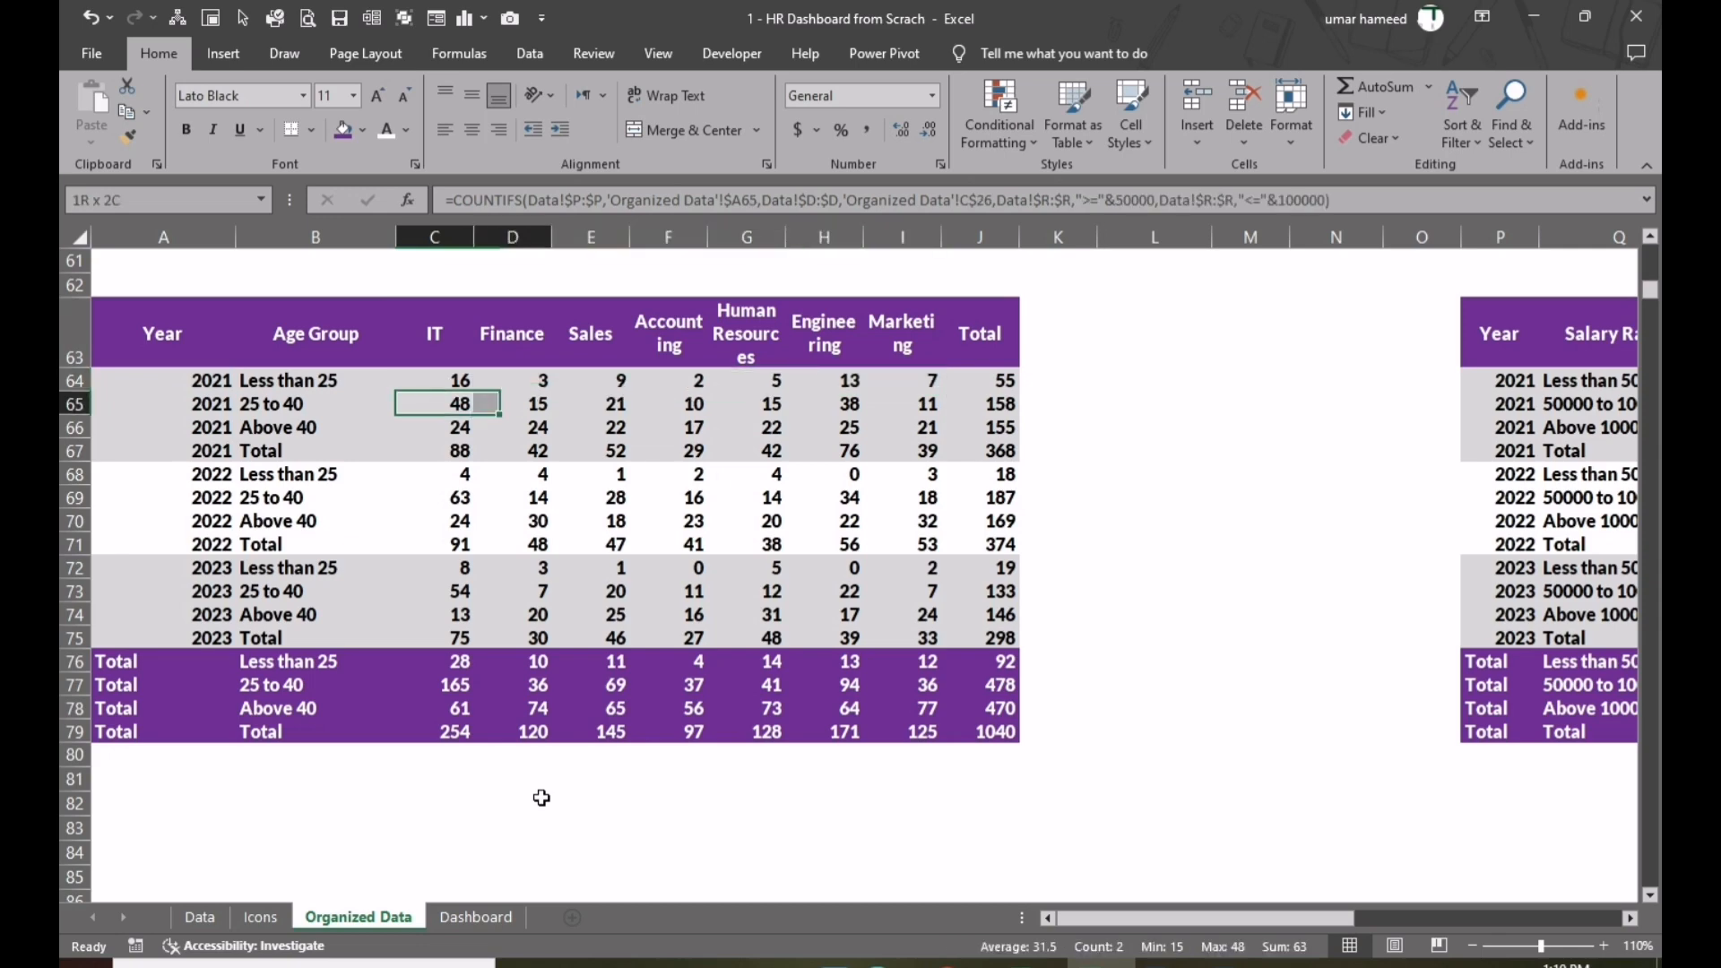
{"action": "key", "text": "shift+Right"}
{"action": "key", "text": "shift+Right"}
{"action": "key", "text": "shift+Right"}
{"action": "key", "text": "shift+Right"}
{"action": "key", "text": "shift+Right"}
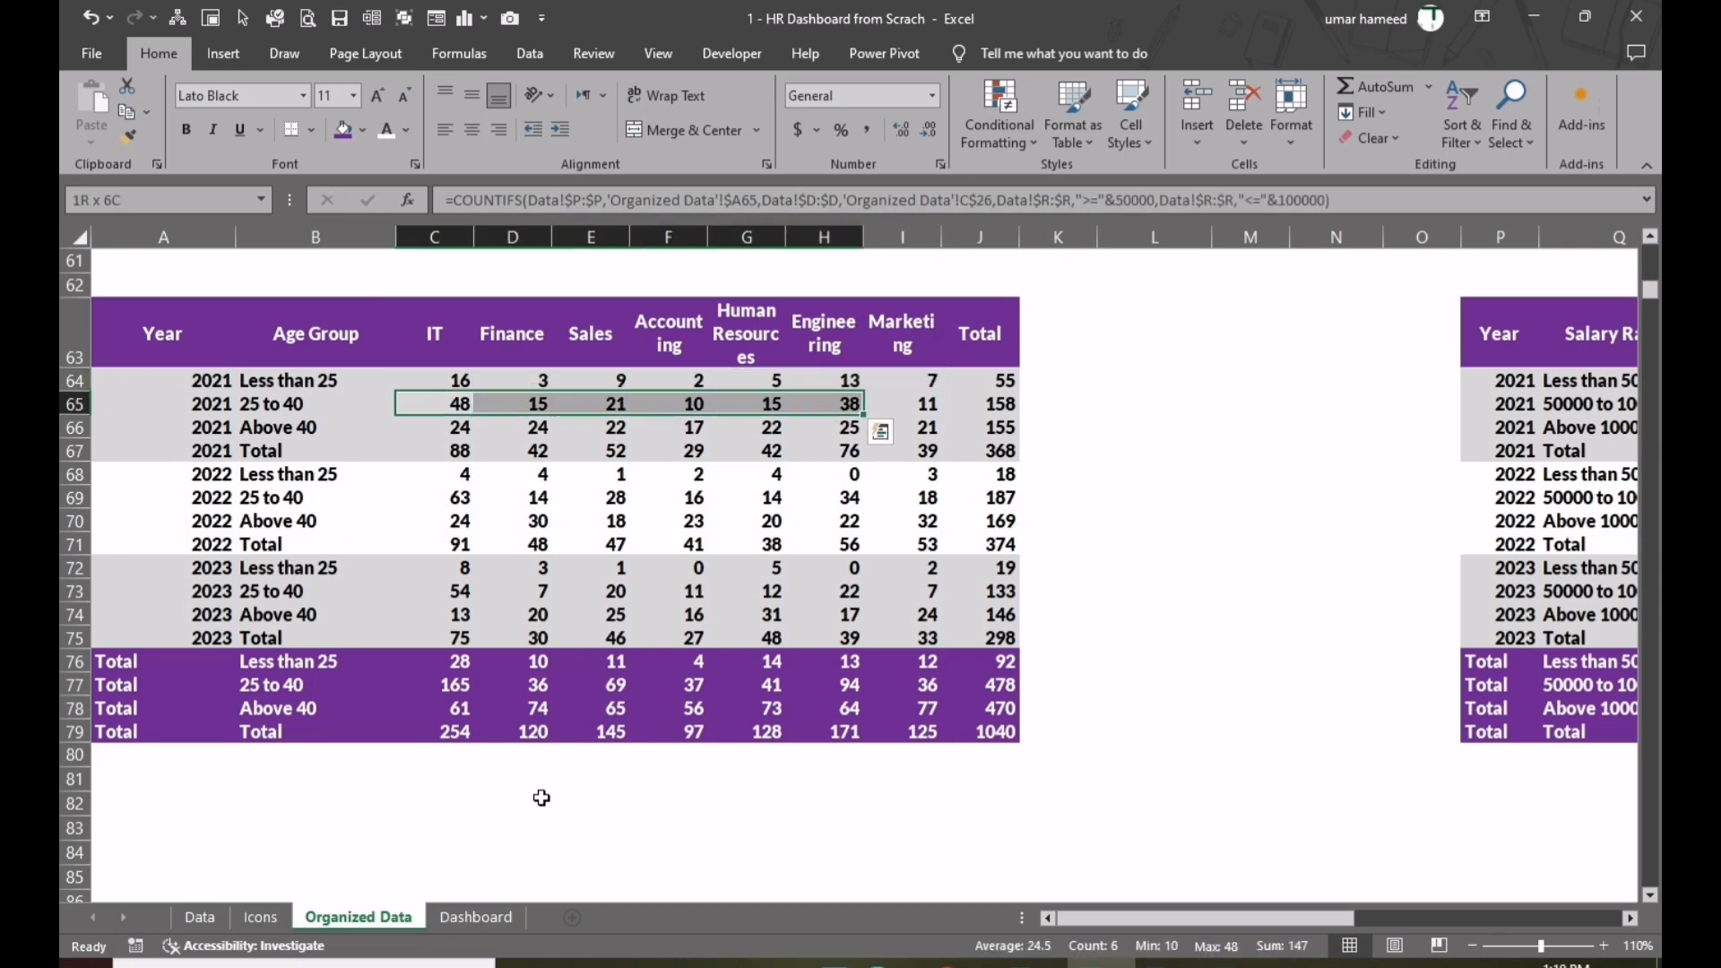
{"action": "key", "text": "shift+Down"}
{"action": "key", "text": "shift+Down"}
{"action": "key", "text": "shift+Down"}
{"action": "key", "text": "shift+Down"}
{"action": "key", "text": "shift+Down"}
{"action": "key", "text": "shift+Down"}
{"action": "key", "text": "shift+Down"}
{"action": "key", "text": "shift+Down"}
{"action": "key", "text": "shift+Down"}
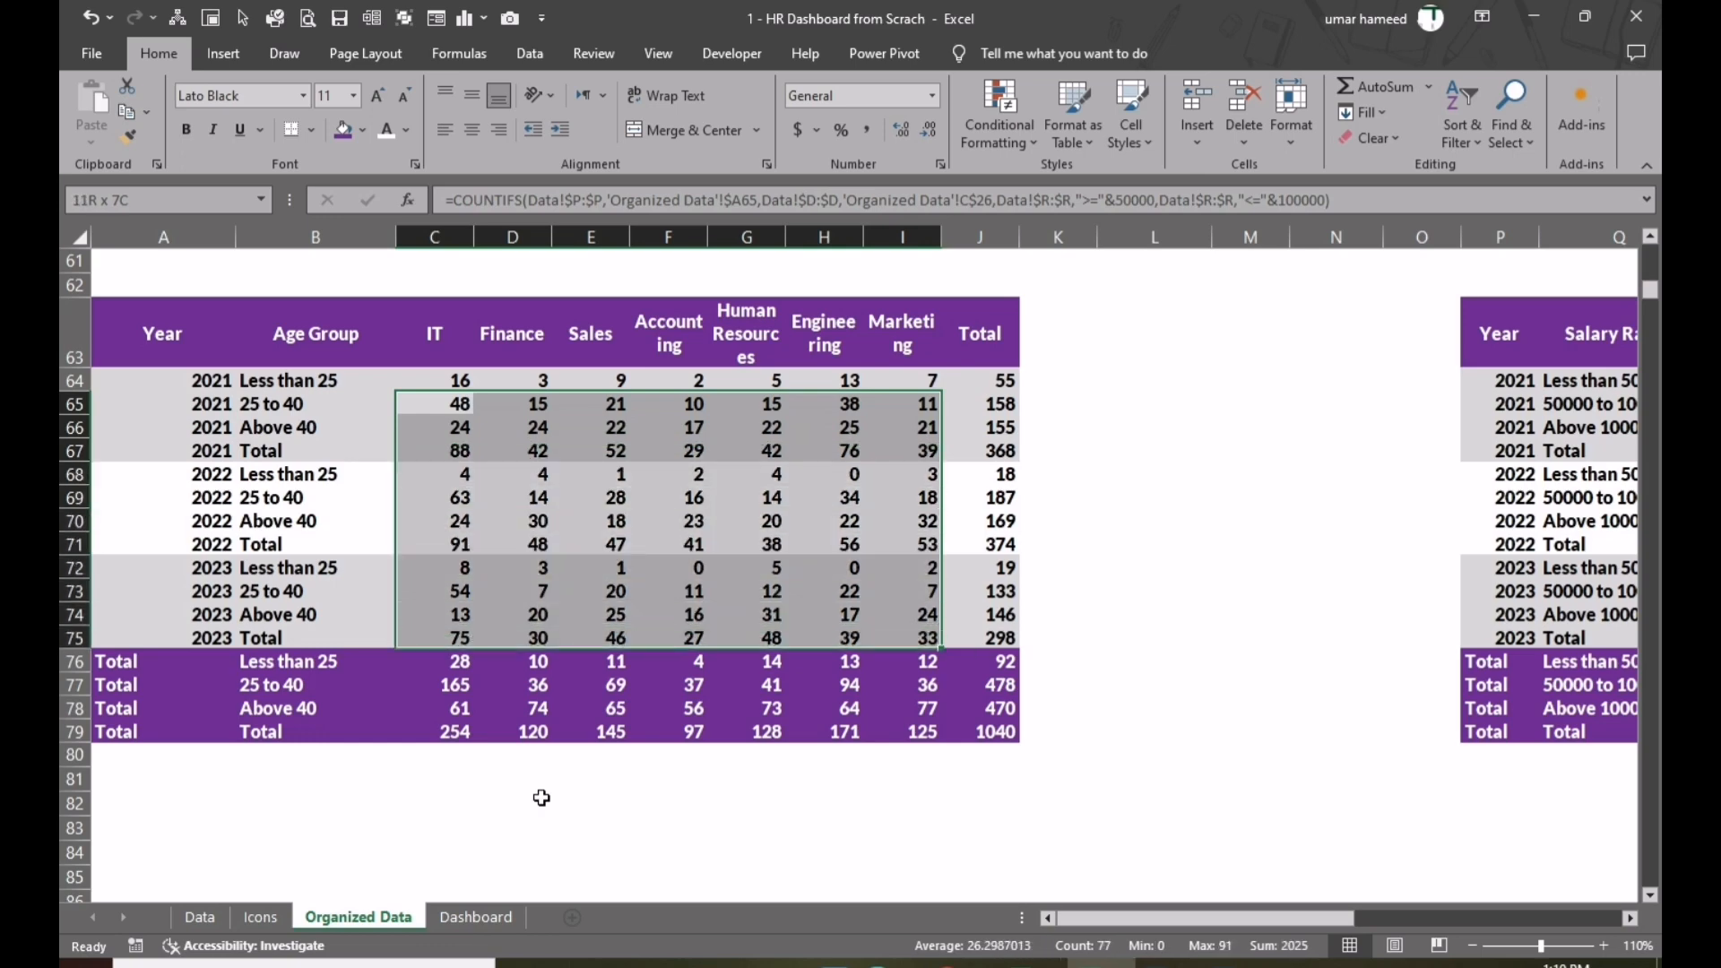
{"action": "key", "text": "Delete"}
- Fill the C64 formula down into C65 for the 2021 "25 to 40" row
{"action": "key", "text": "F2"}
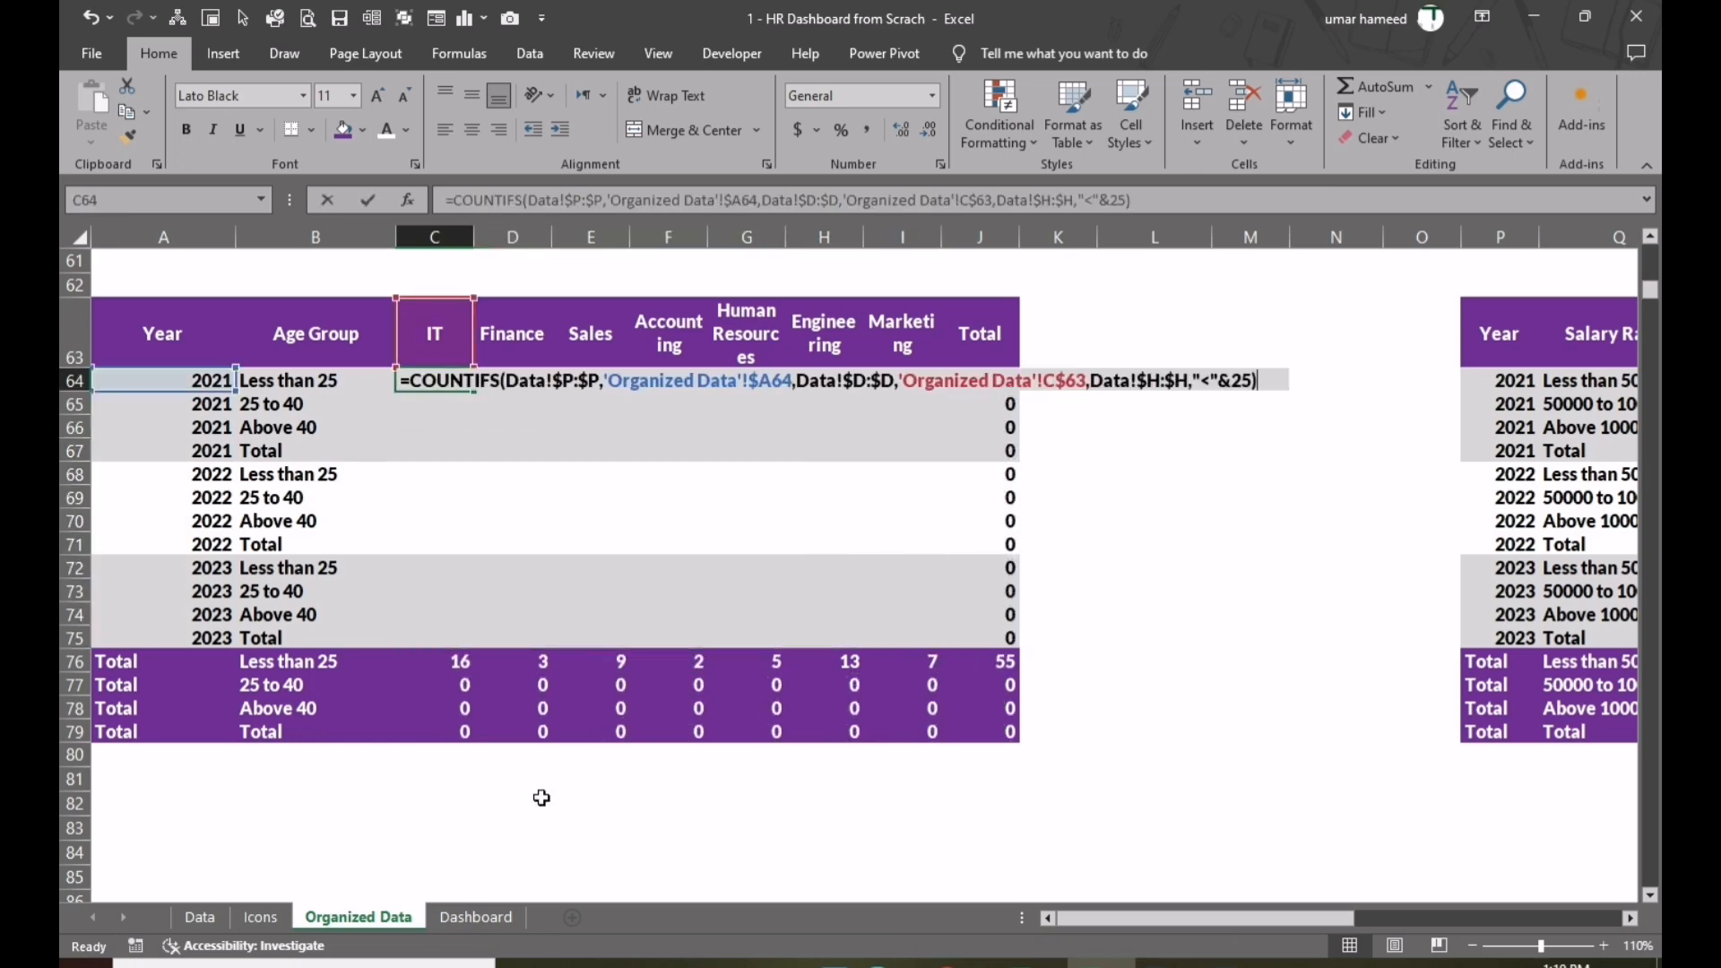
{"action": "key", "text": "Return"}
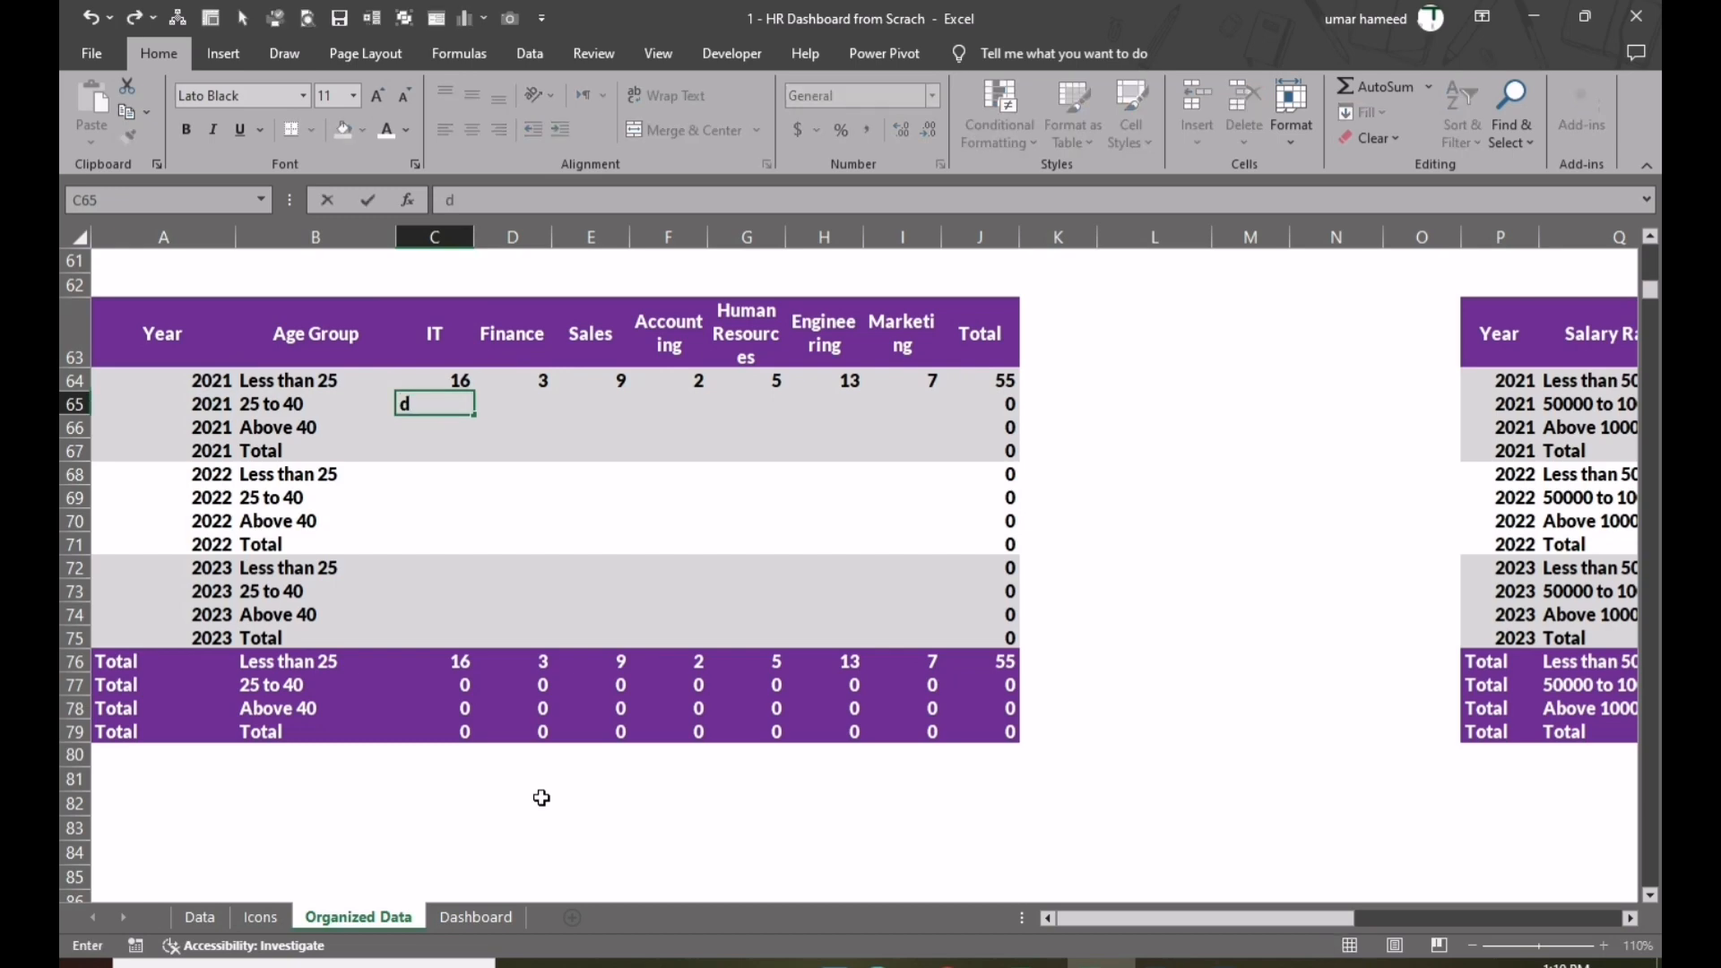
{"action": "key", "text": "Escape"}
{"action": "key", "text": "ctrl+d"}
- Change the age criterion in the C65 formula to ">="&25 and commit it
{"action": "key", "text": "F2"}
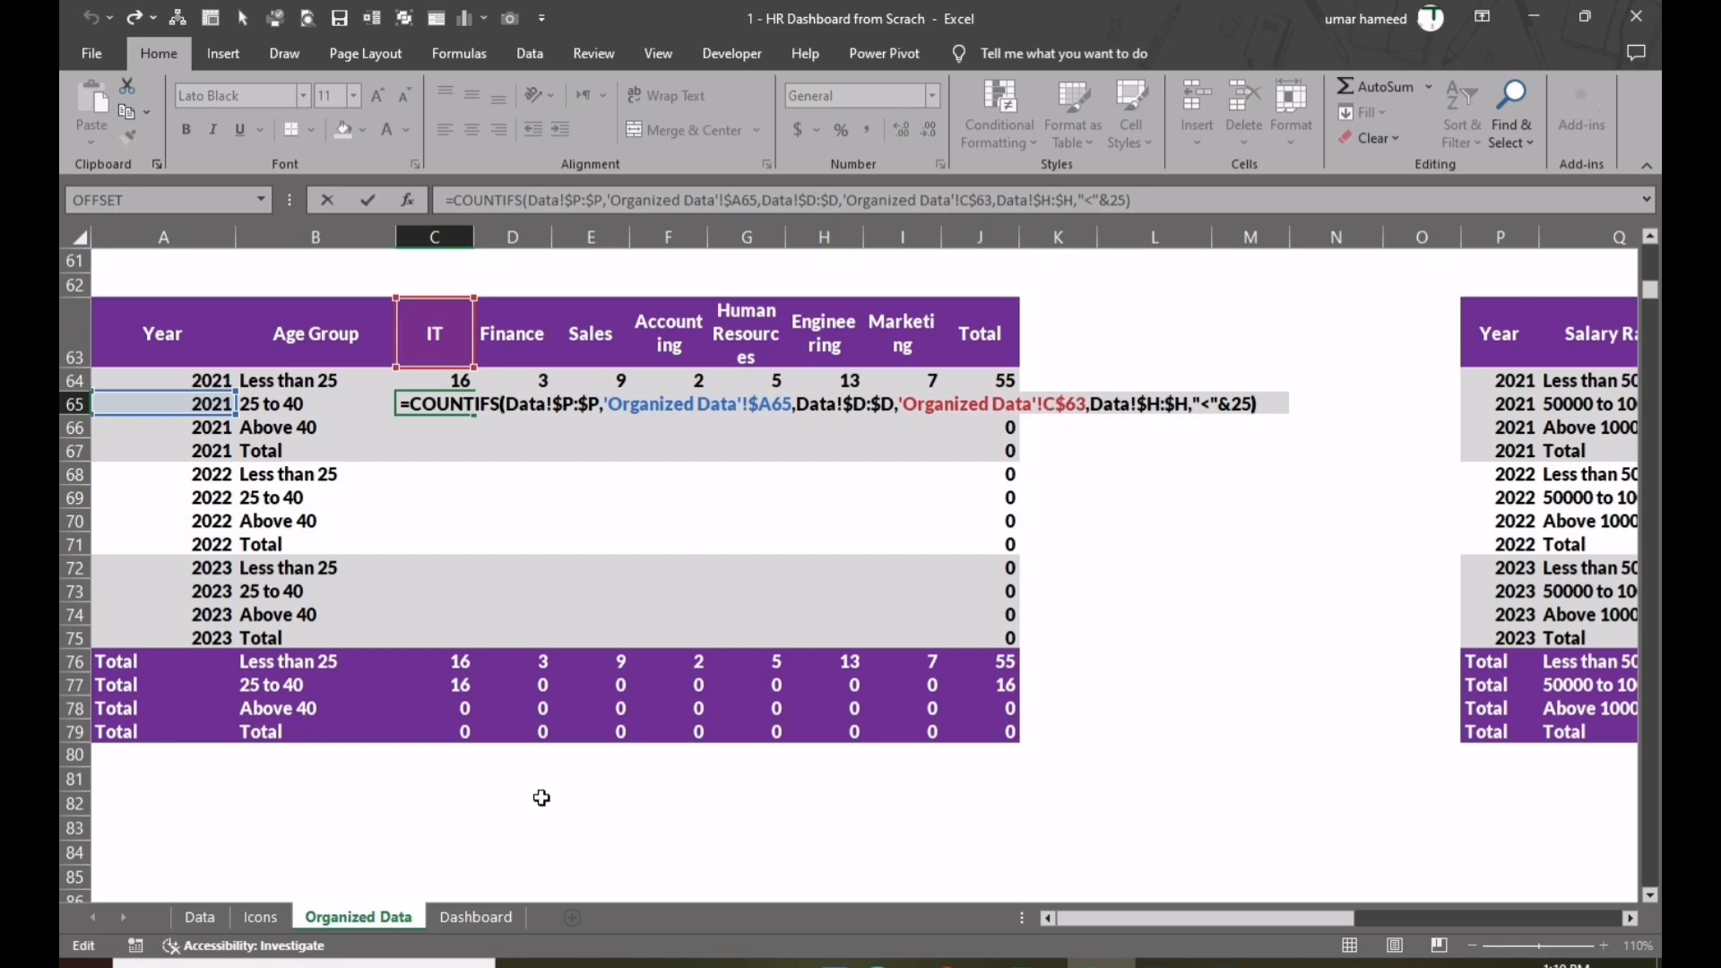
{"action": "key", "text": "Left"}
{"action": "key", "text": "Left"}
{"action": "key", "text": "Left"}
{"action": "key", "text": "Left"}
{"action": "key", "text": "Left"}
{"action": "key", "text": "Left"}
{"action": "key", "text": "Left"}
{"action": "key", "text": "Left"}
{"action": "key", "text": "Left"}
{"action": "key", "text": "Left"}
{"action": "key", "text": "Left"}
{"action": "key", "text": "Left"}
{"action": "key", "text": "Left"}
{"action": "key", "text": "Left"}
{"action": "key", "text": "Left"}
{"action": "key", "text": "Left"}
{"action": "key", "text": "Left"}
{"action": "key", "text": "Left"}
{"action": "key", "text": "Left"}
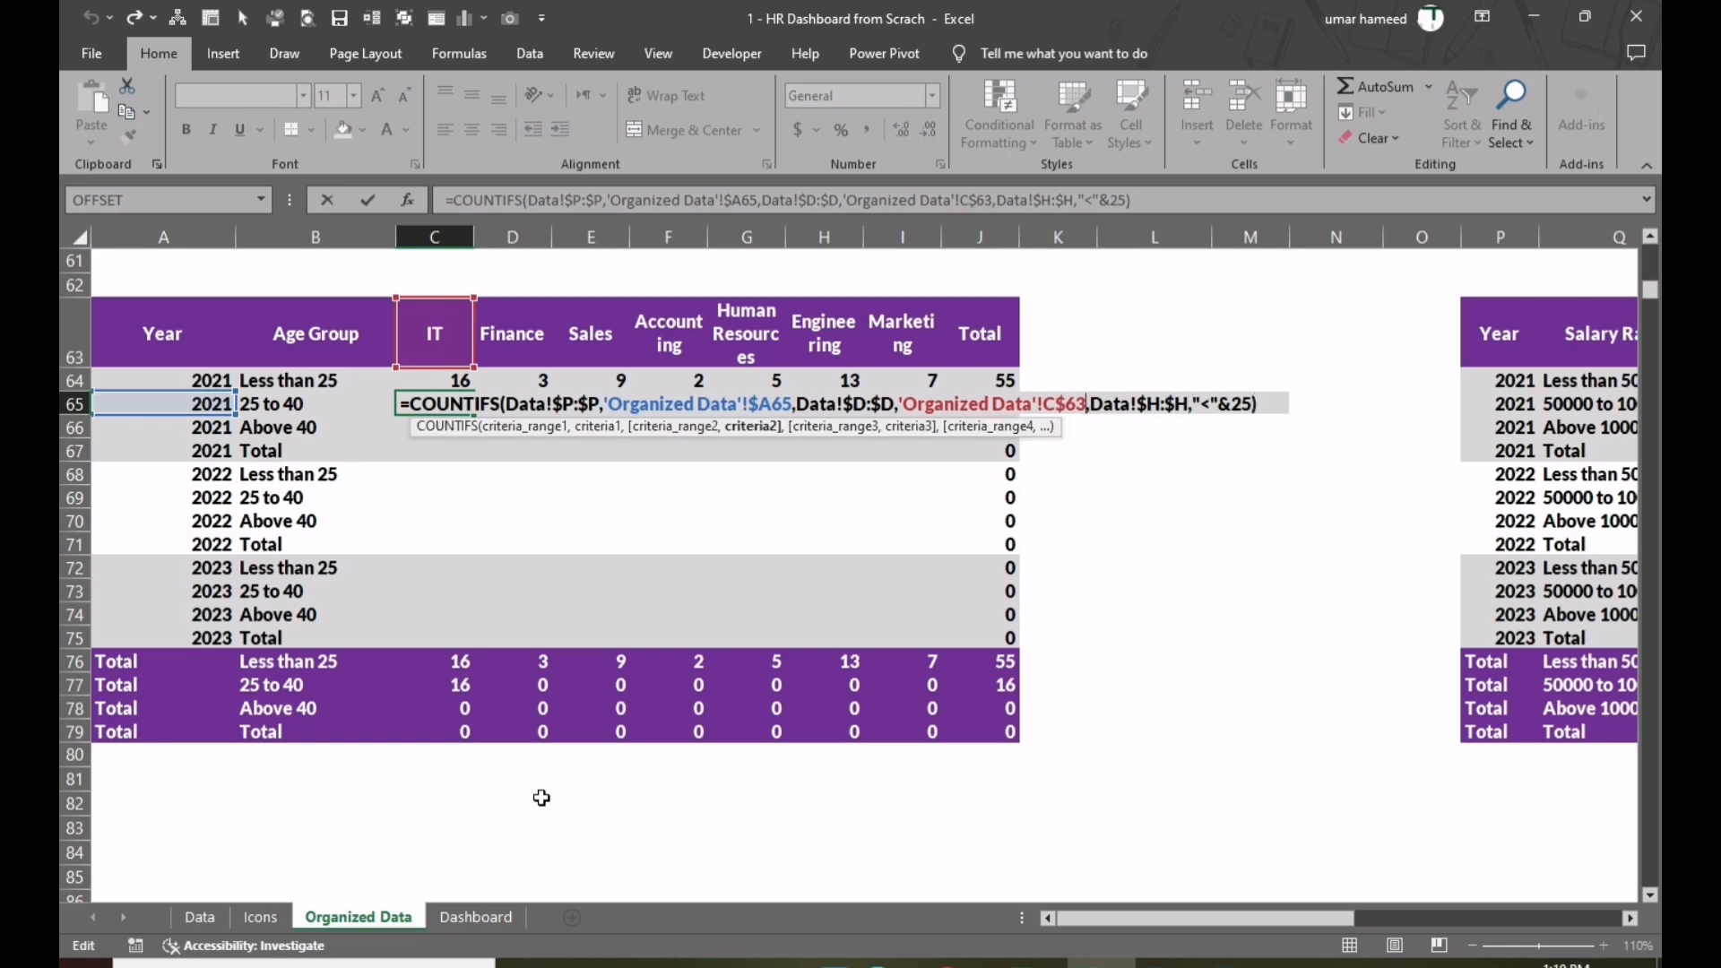
{"action": "key", "text": "Right"}
{"action": "key", "text": "Right"}
{"action": "key", "text": "Right"}
{"action": "key", "text": "Right"}
{"action": "key", "text": "Right"}
{"action": "key", "text": "Right"}
{"action": "key", "text": "Right"}
{"action": "key", "text": "Right"}
{"action": "key", "text": "Right"}
{"action": "key", "text": "Right"}
{"action": "key", "text": "Right"}
{"action": "key", "text": "Right"}
{"action": "key", "text": "Right"}
{"action": "key", "text": "Right"}
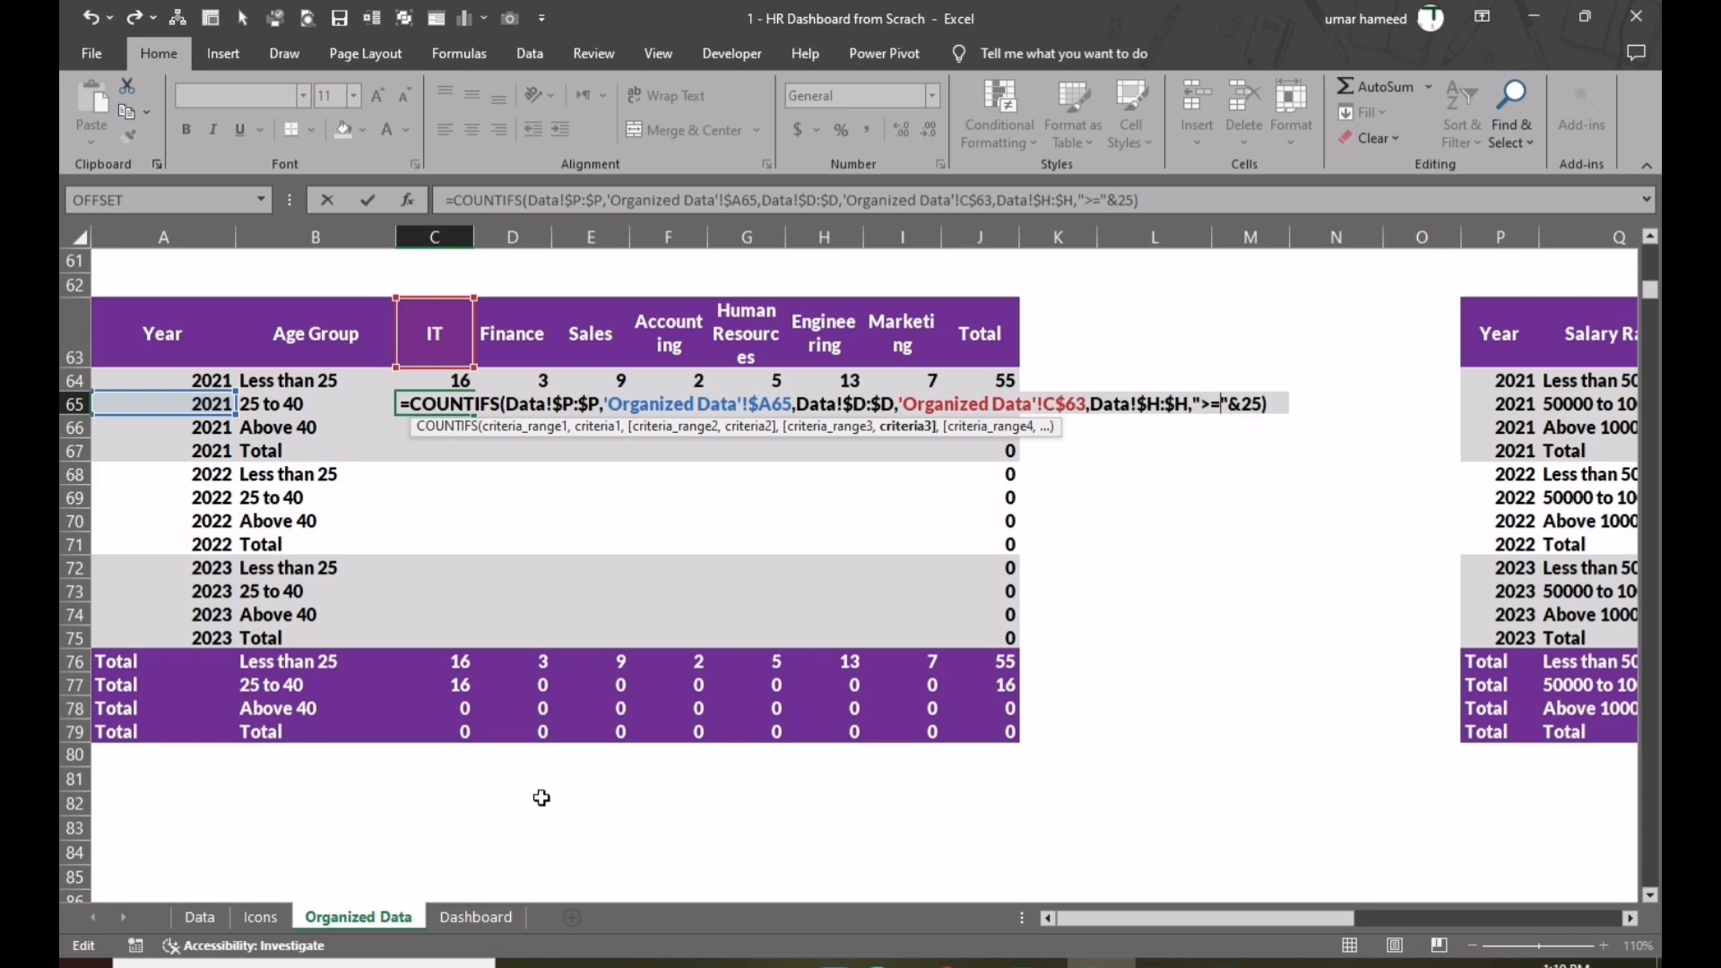
{"action": "key", "text": "Return"}
- Add a second age condition to the C65 formula, testing Data!$H:$H with "<="&40, and commit it
{"action": "key", "text": "Up"}
{"action": "key", "text": "F2"}
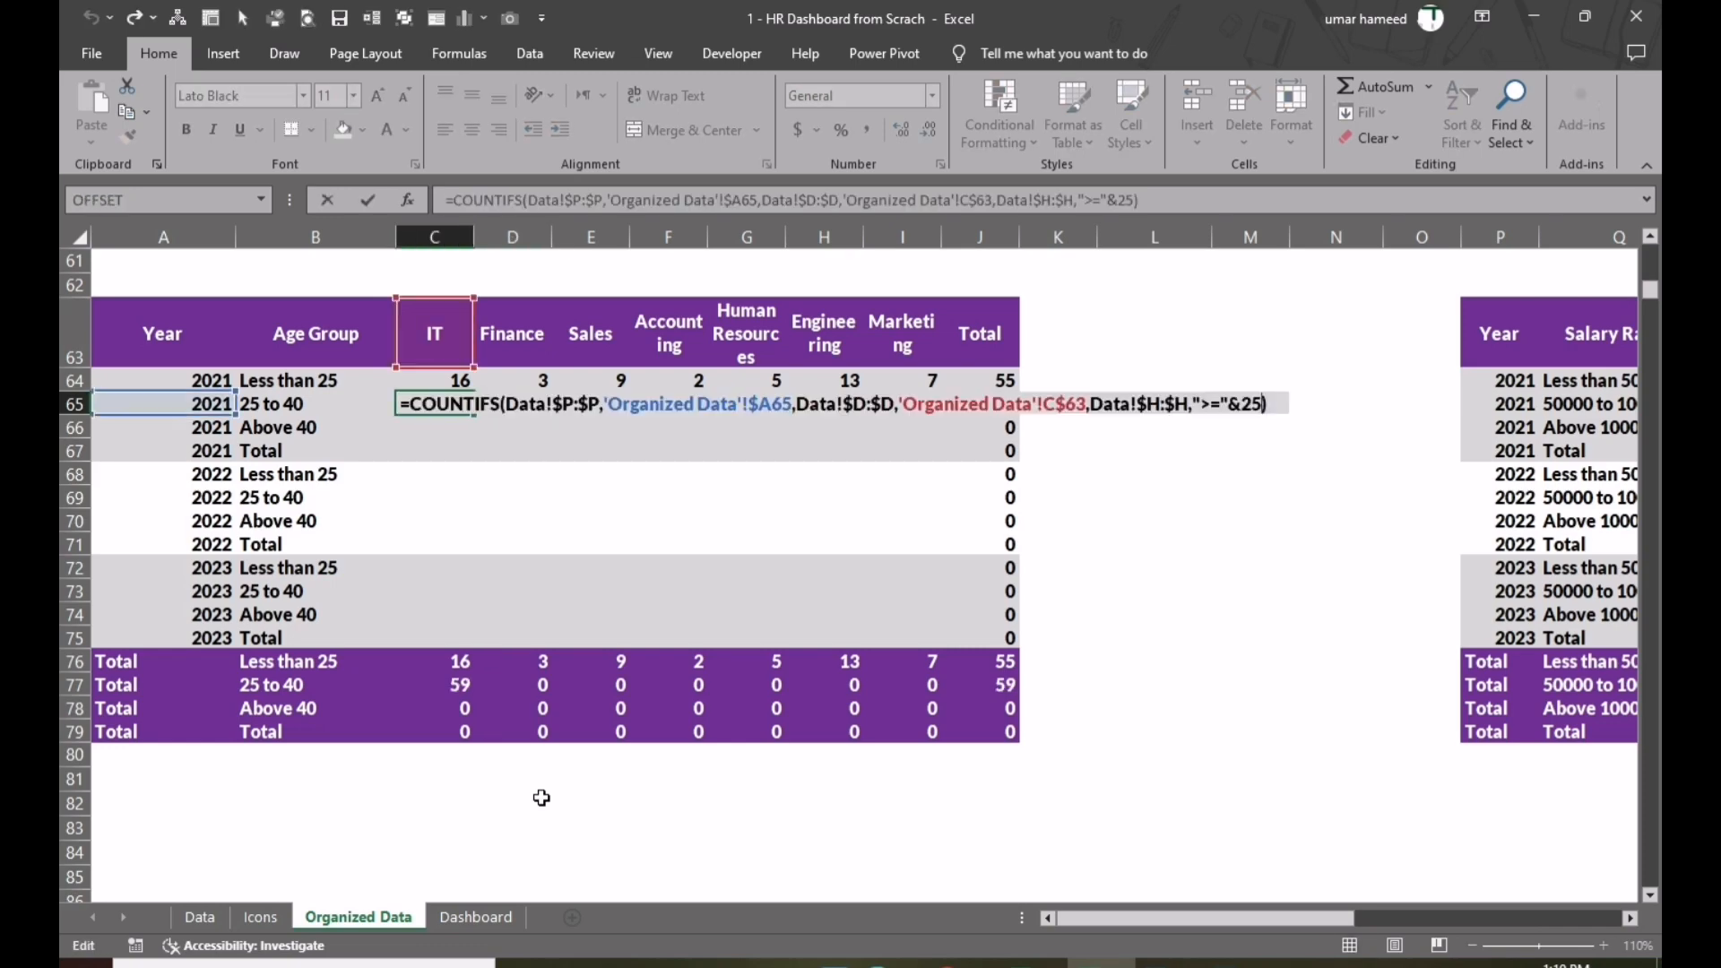
{"action": "key", "text": "Left"}
{"action": "key", "text": "Left"}
{"action": "key", "text": "Left"}
{"action": "key", "text": "Left"}
{"action": "key", "text": "Left"}
{"action": "key", "text": "Left"}
{"action": "key", "text": "Left"}
{"action": "key", "text": "Left"}
{"action": "key", "text": "Left"}
{"action": "key", "text": "Left"}
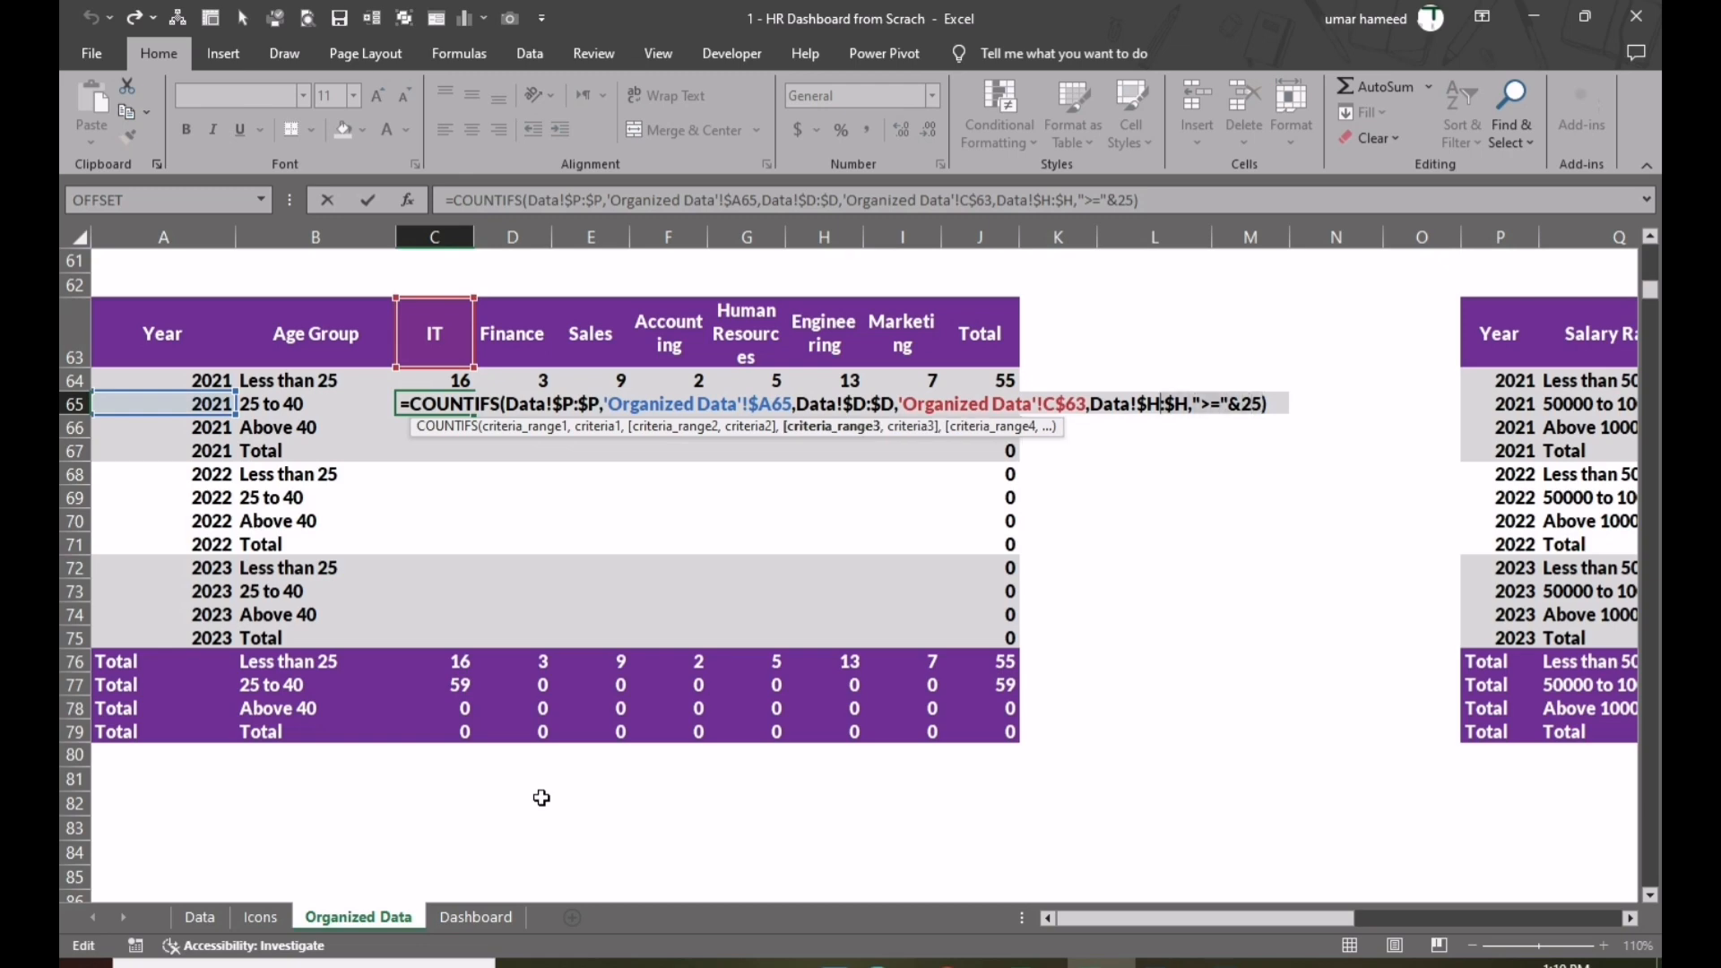
{"action": "key", "text": "shift+Left"}
{"action": "key", "text": "ctrl+c"}
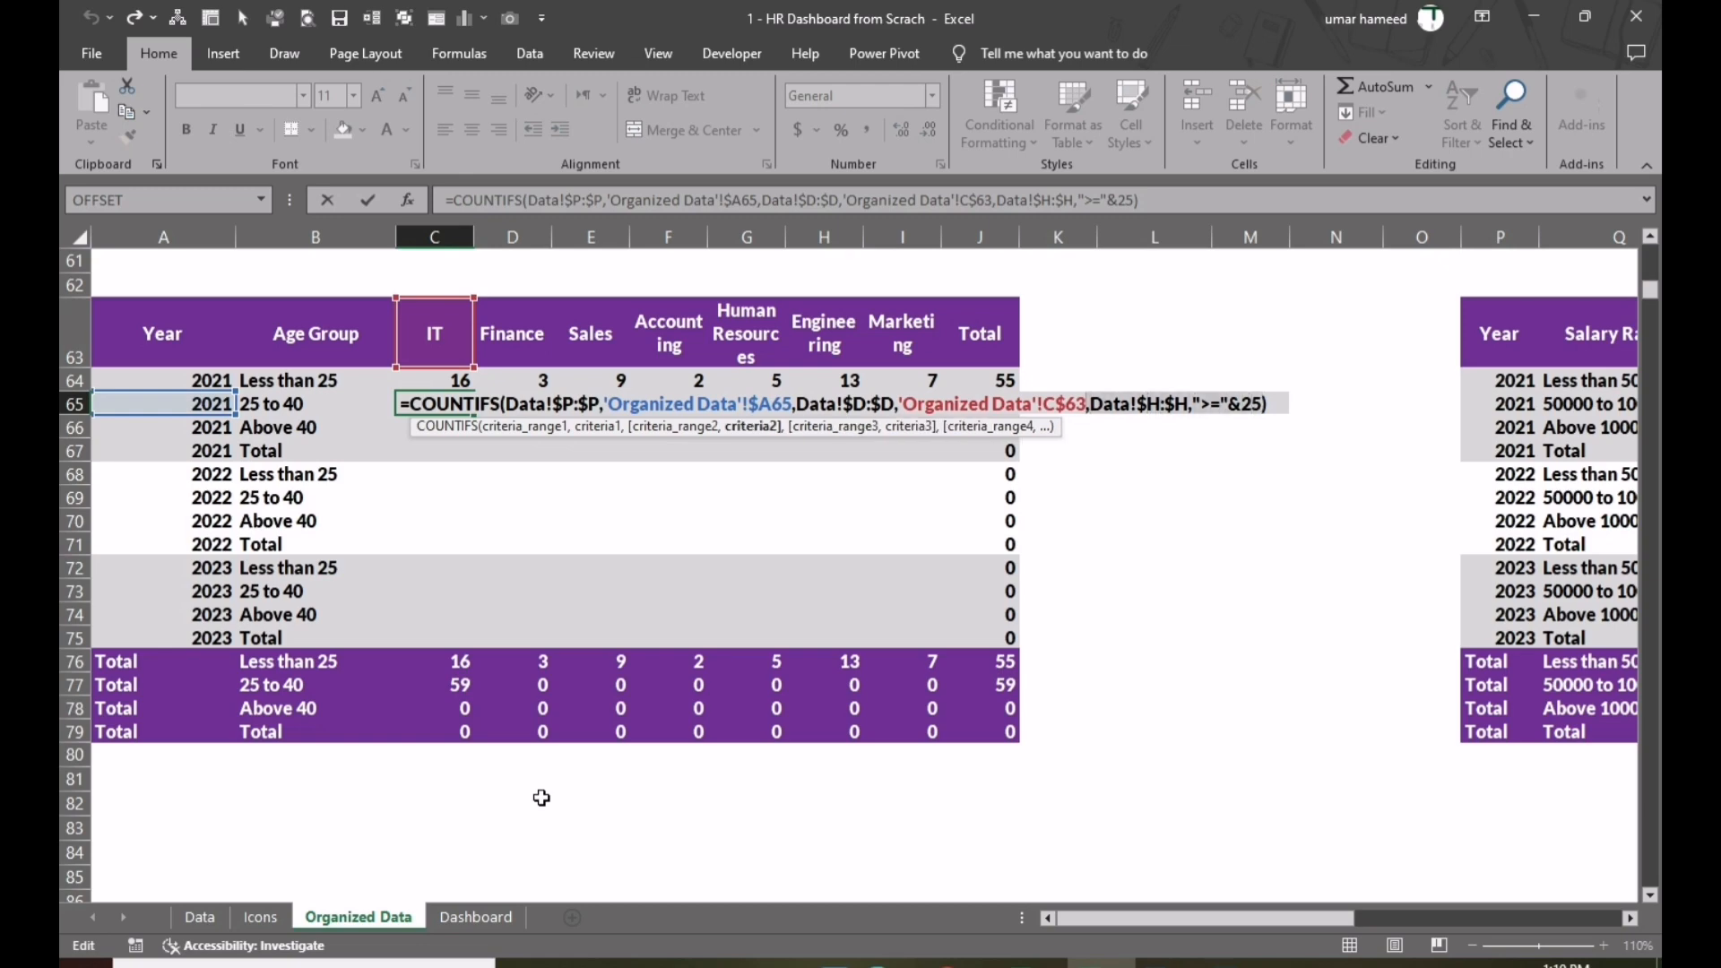
{"action": "key", "text": "Right"}
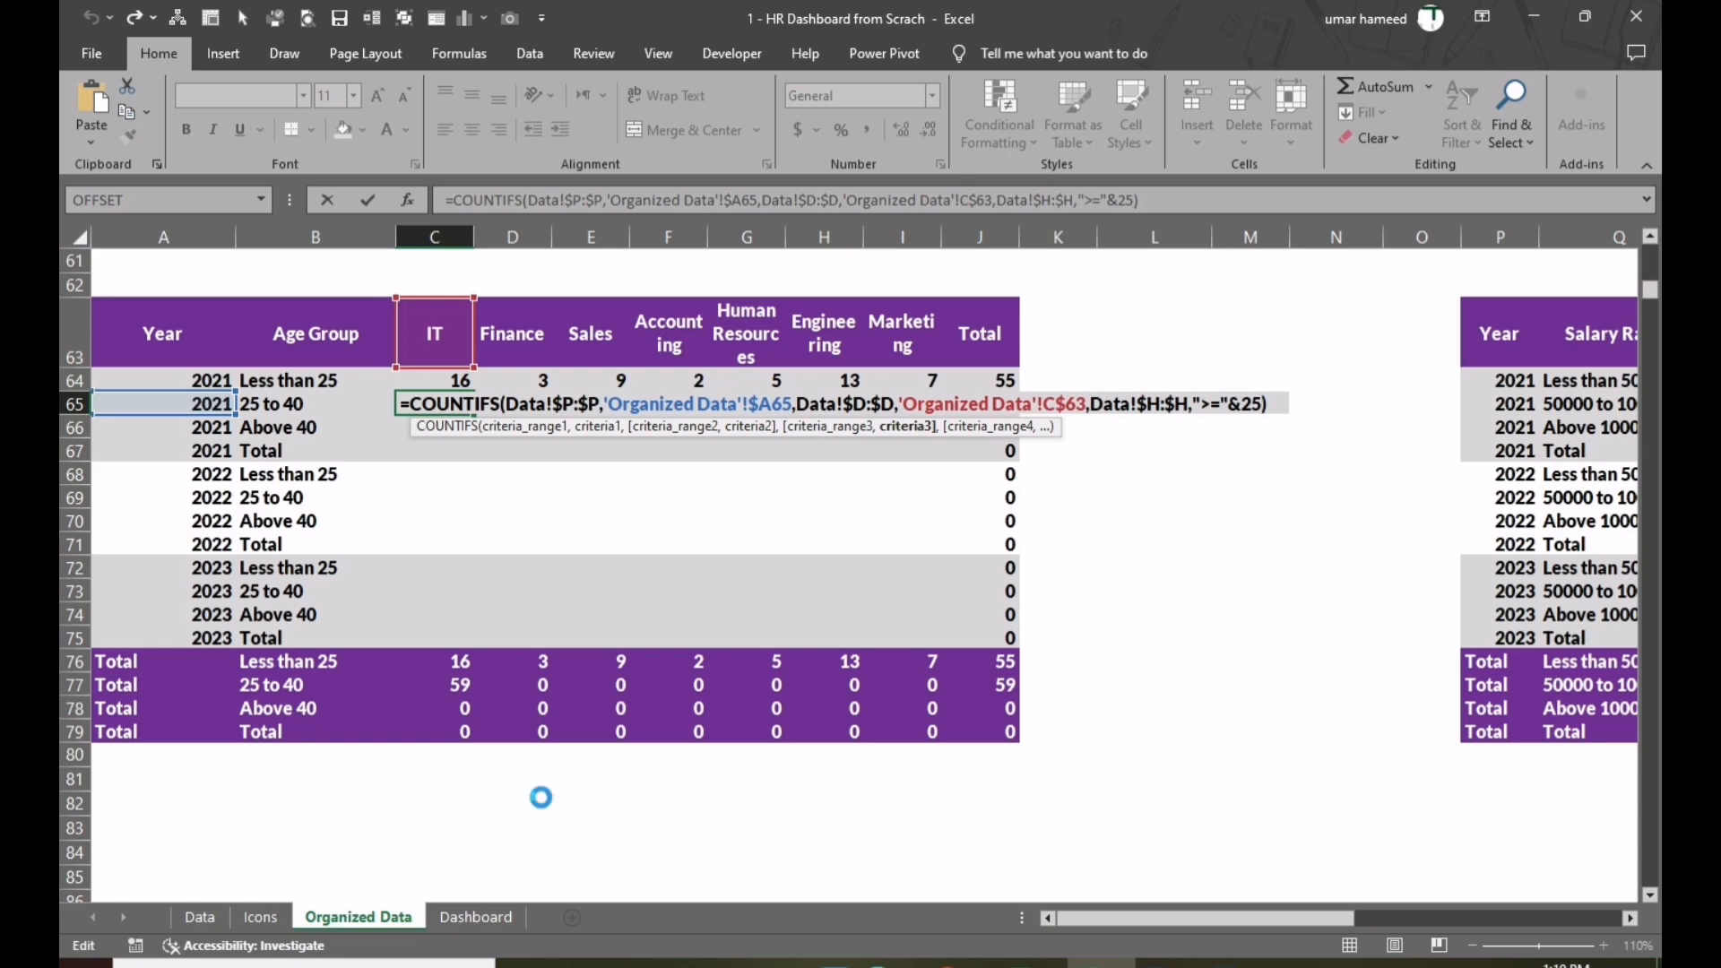
{"action": "key", "text": "ctrl+v"}
{"action": "key", "text": "Left"}
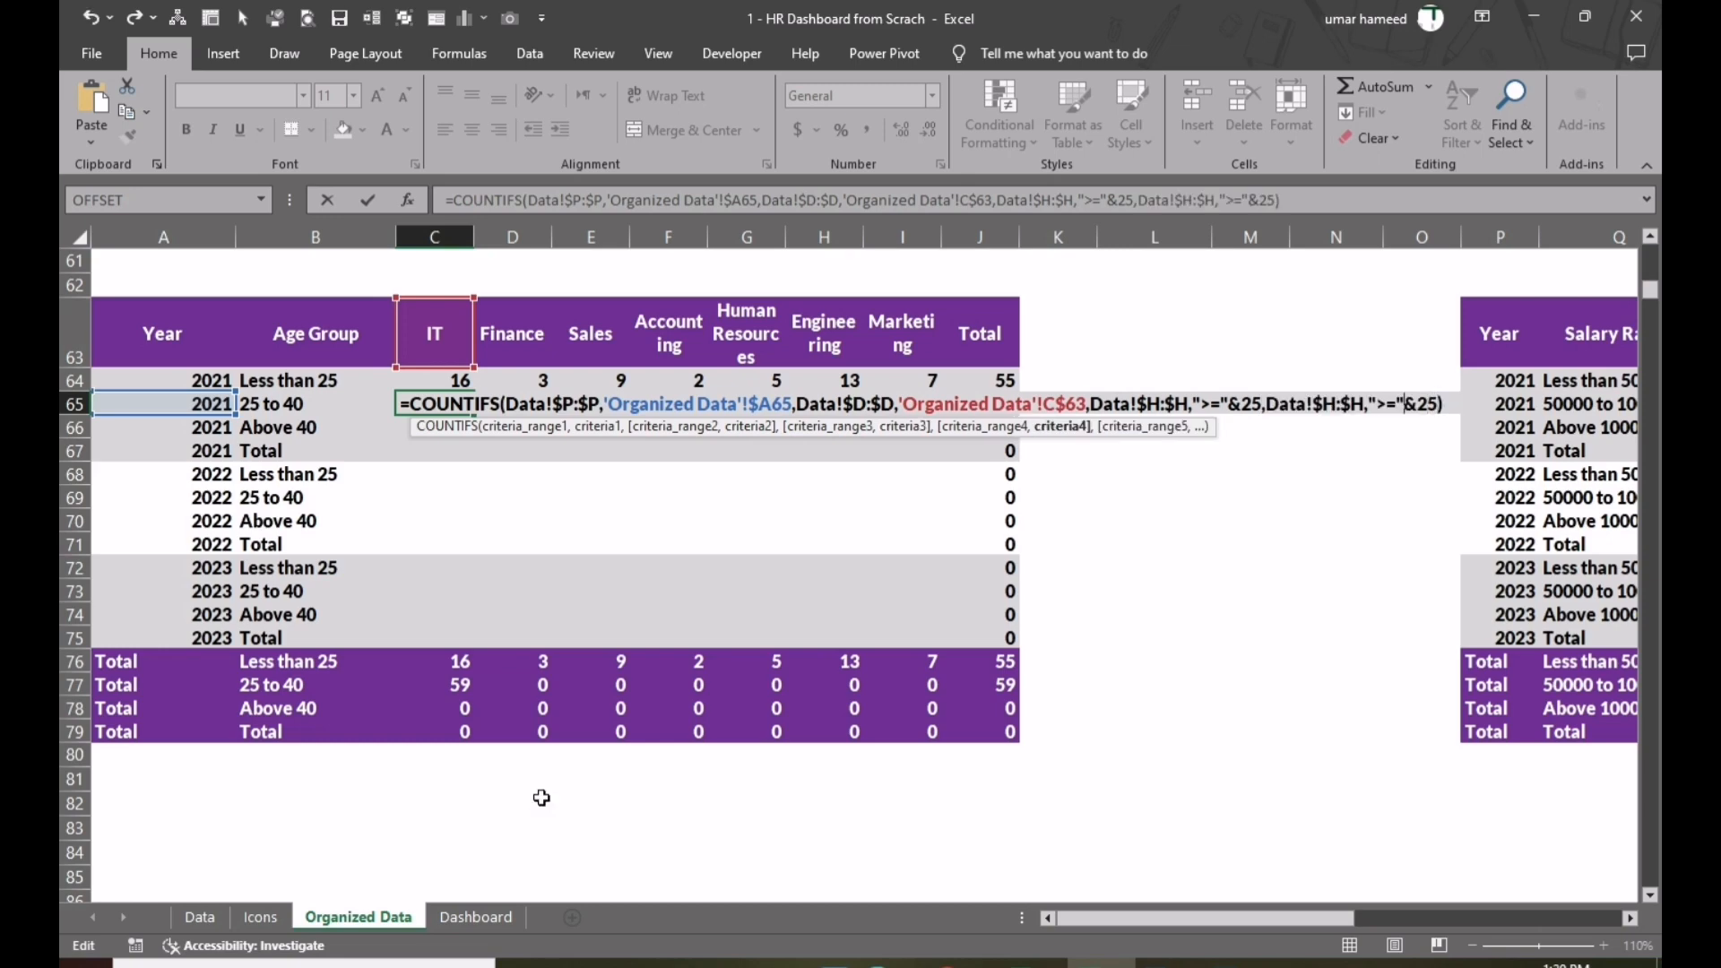
{"action": "key", "text": "Left"}
{"action": "key", "text": "Left"}
{"action": "key", "text": "Left"}
{"action": "key", "text": "Left"}
{"action": "key", "text": "Left"}
{"action": "key", "text": "Left"}
{"action": "key", "text": "Left"}
{"action": "key", "text": "Right"}
{"action": "key", "text": "ctrl+Return"}
- Fill the C65 formula across the remaining departments through I65
{"action": "key", "text": "shift+Right"}
{"action": "key", "text": "shift+Right"}
{"action": "key", "text": "shift+Right"}
{"action": "key", "text": "shift+Right"}
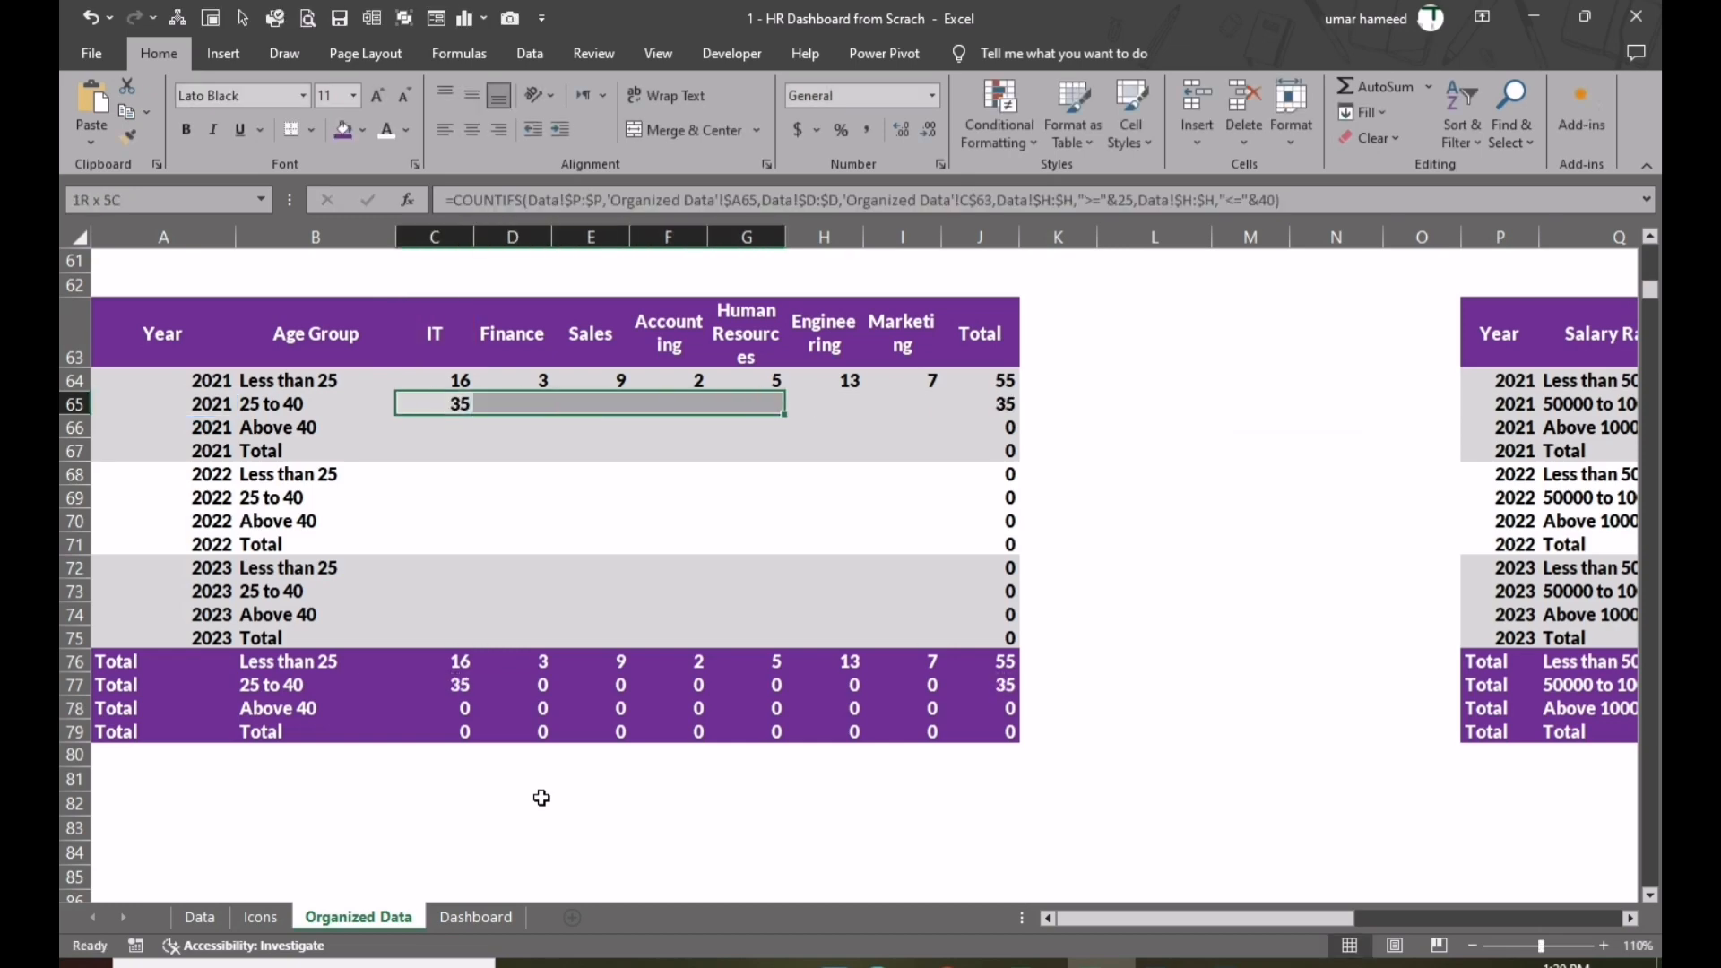
{"action": "key", "text": "shift+Right"}
{"action": "key", "text": "shift+Right"}
{"action": "key", "text": "F2"}
{"action": "key", "text": "ctrl+Return"}
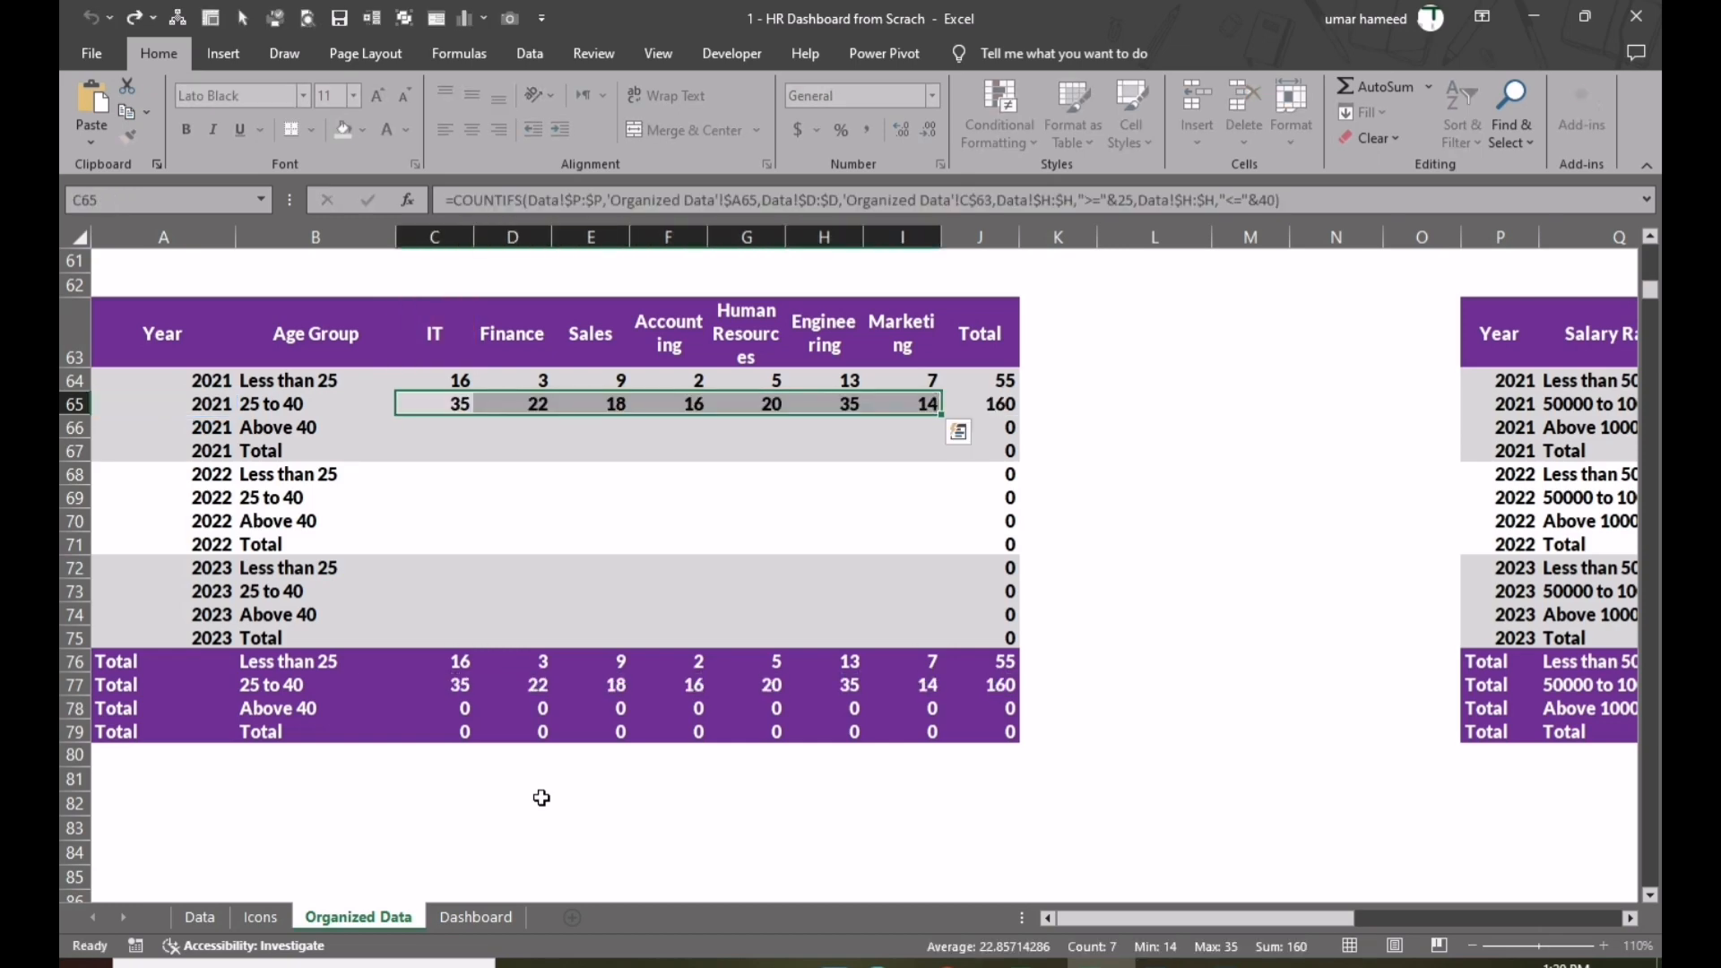
- Copy the C64 formula into C66 for the 2021 "Above 40" row
{"action": "key", "text": "Up"}
{"action": "key", "text": "ctrl+c"}
{"action": "key", "text": "Down"}
{"action": "key", "text": "Down"}
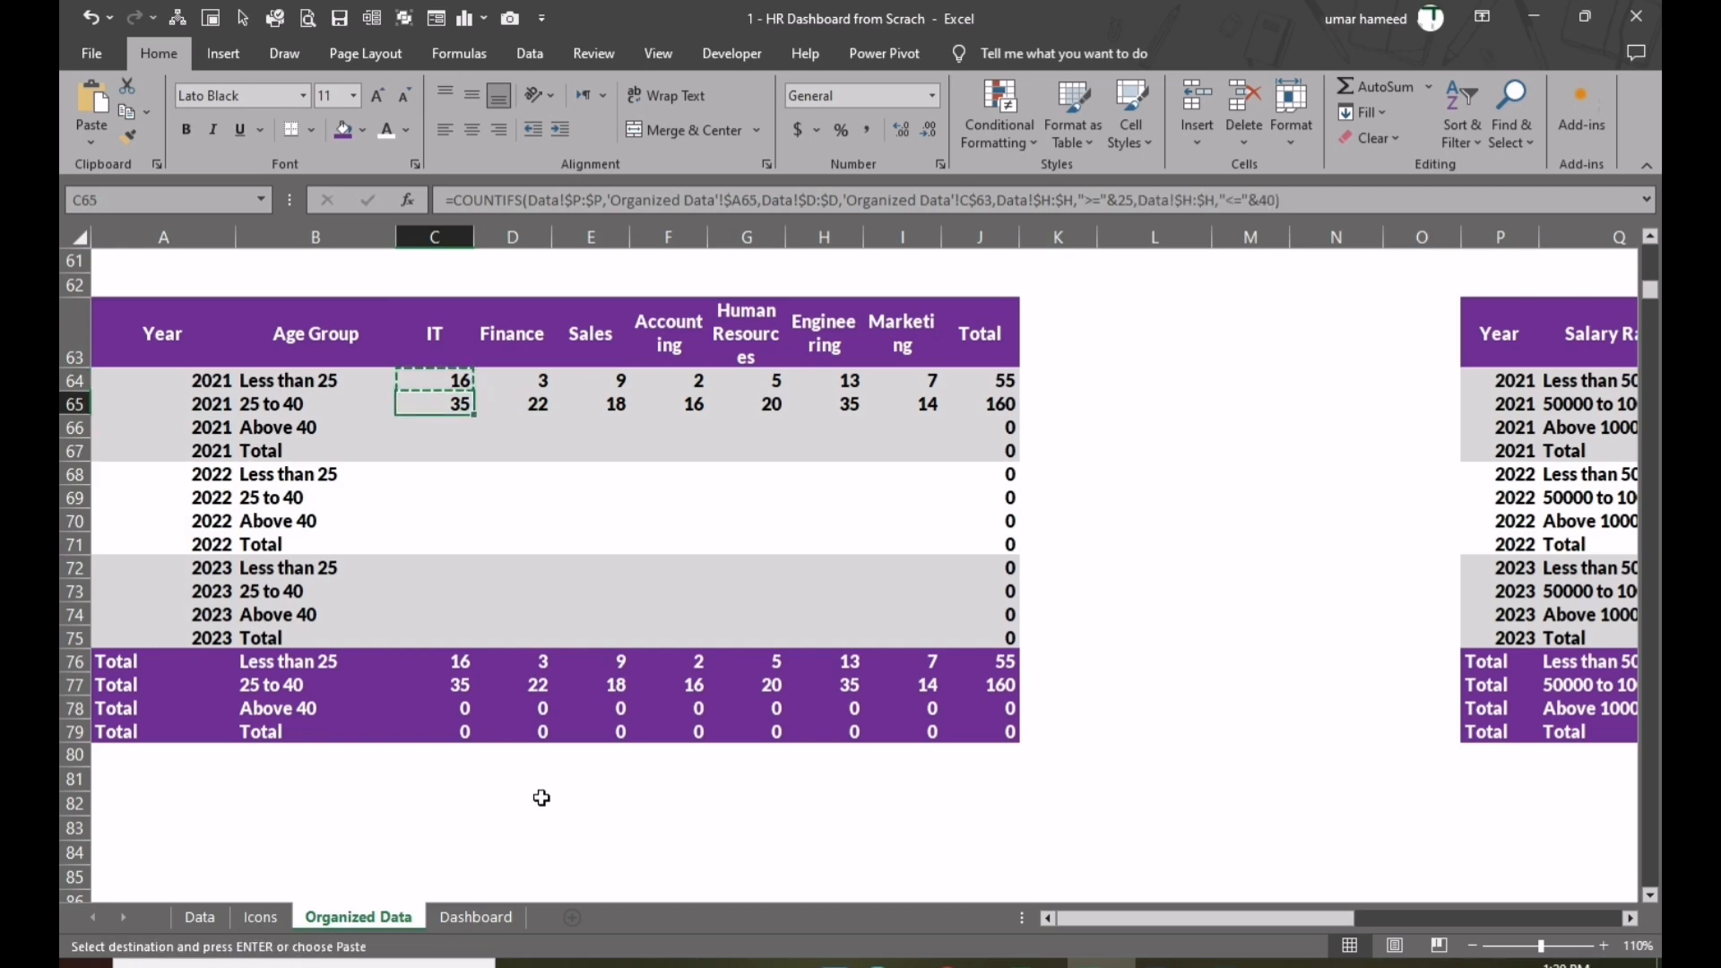
{"action": "key", "text": "ctrl+v"}
- Change the age criterion in the C66 formula to ">"&40 and commit it
{"action": "key", "text": "F2"}
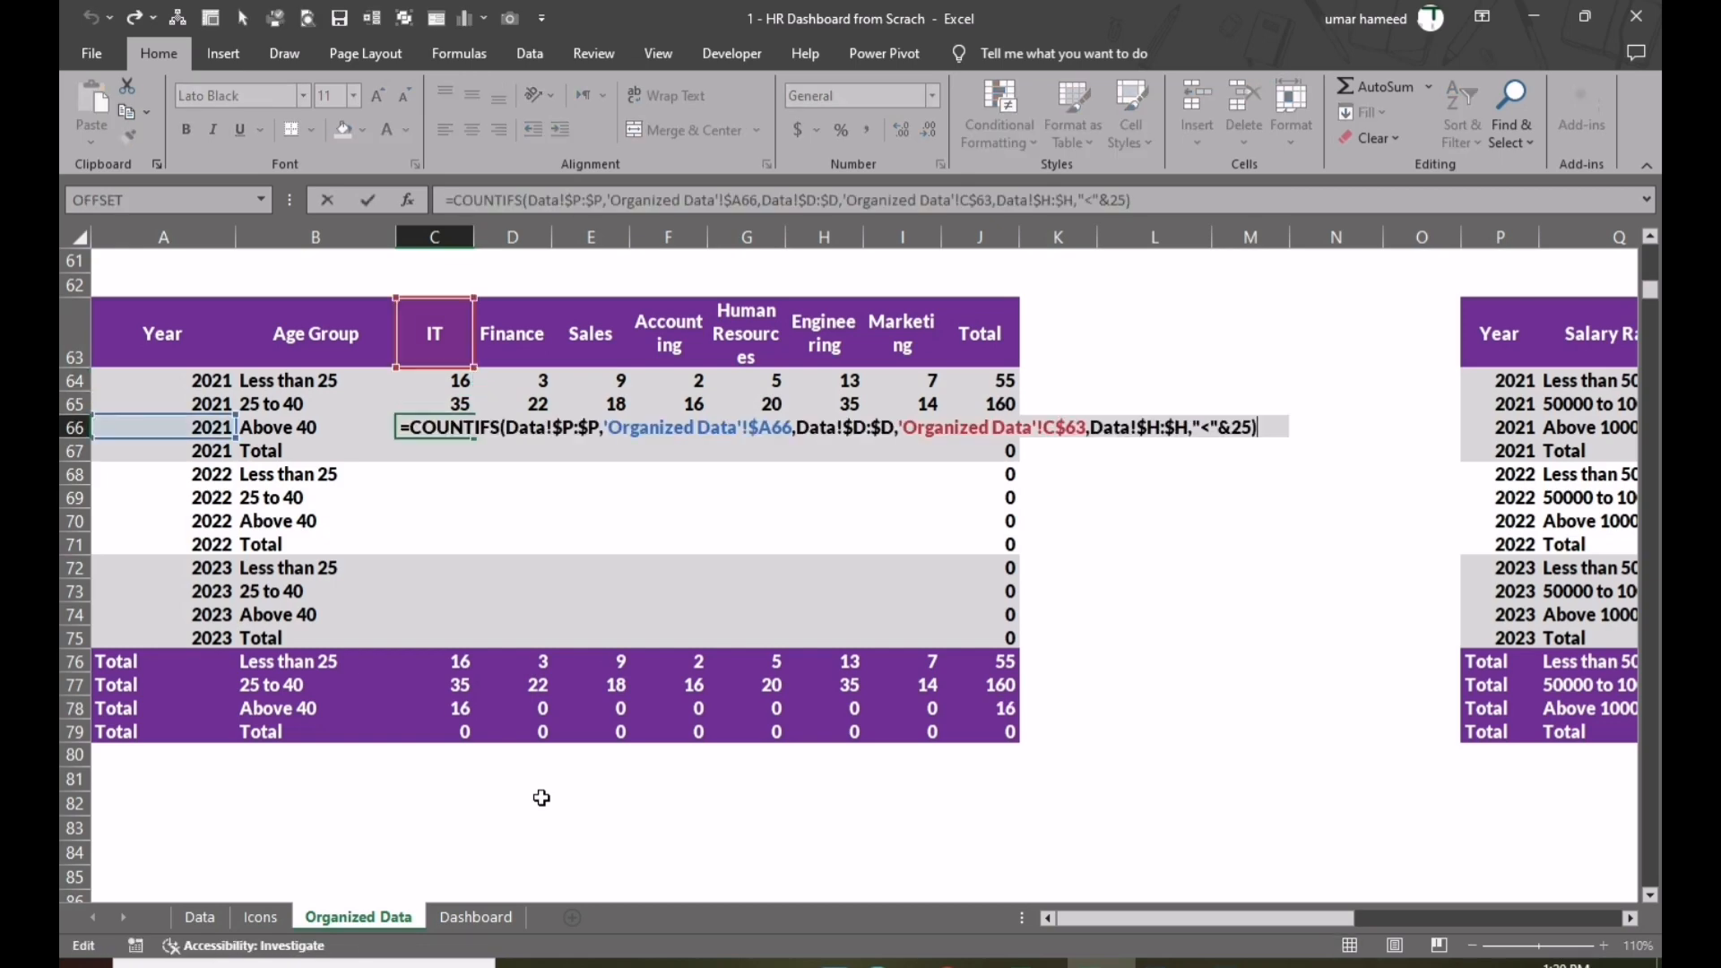
{"action": "key", "text": "Left"}
{"action": "key", "text": "Left"}
{"action": "key", "text": "Left"}
{"action": "key", "text": "Left"}
{"action": "key", "text": "Left"}
{"action": "key", "text": "Left"}
{"action": "key", "text": "Left"}
{"action": "key", "text": "Left"}
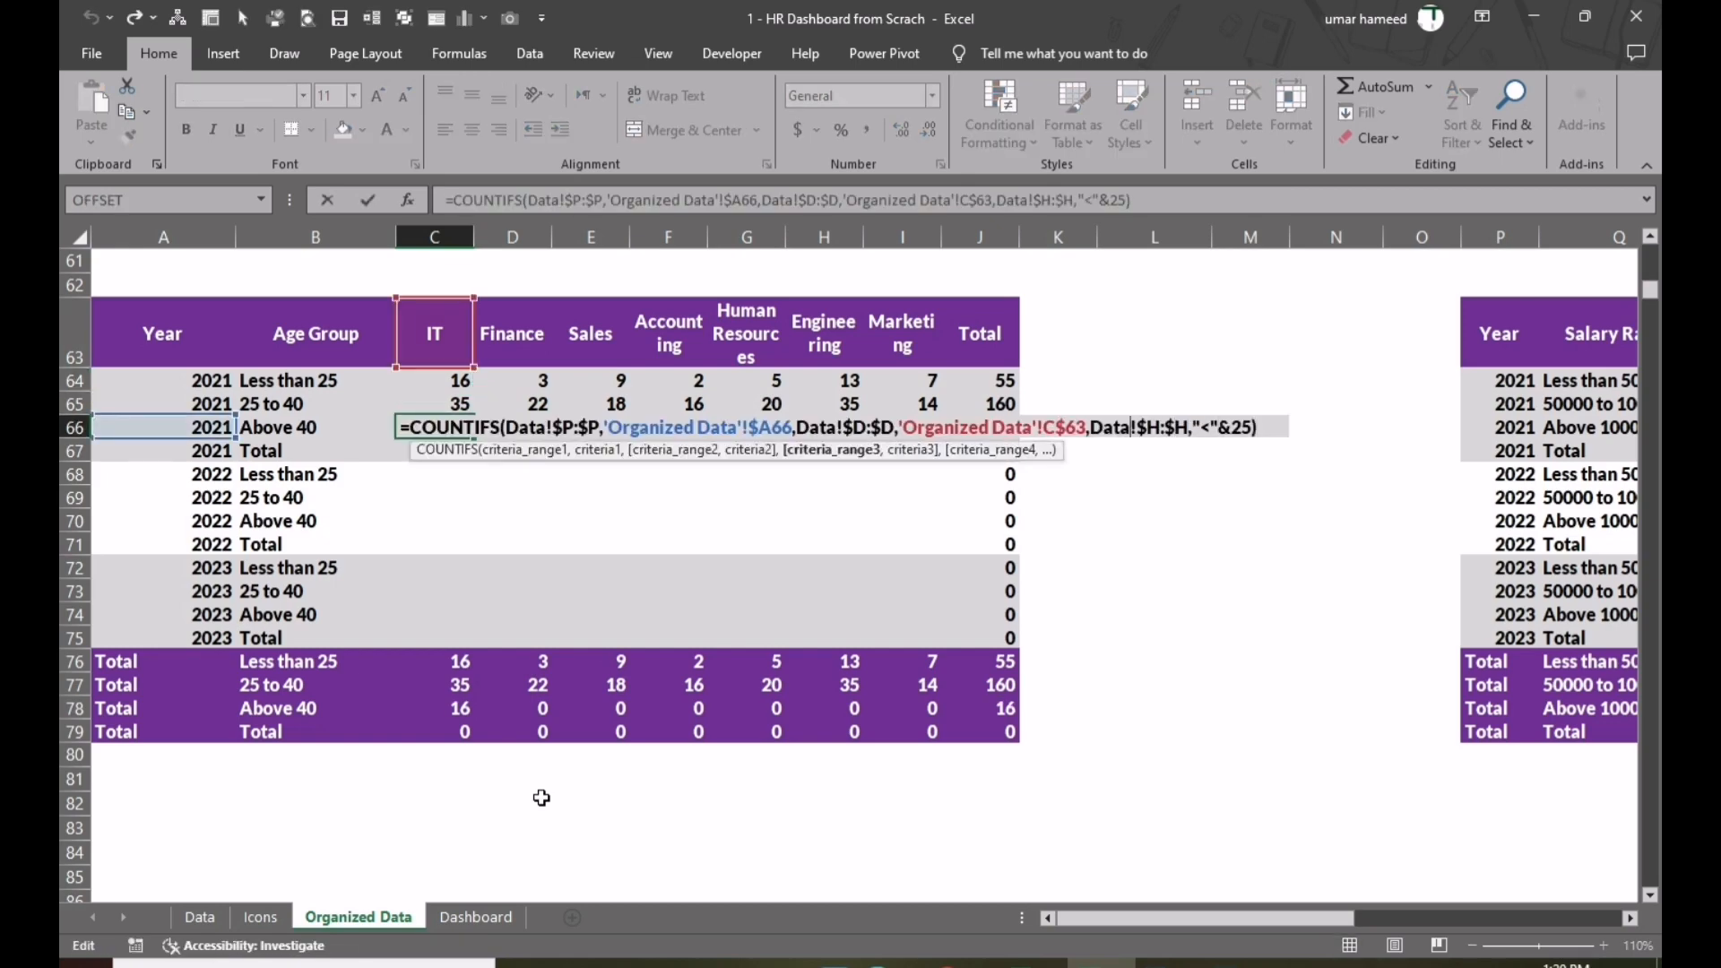
{"action": "key", "text": "Right"}
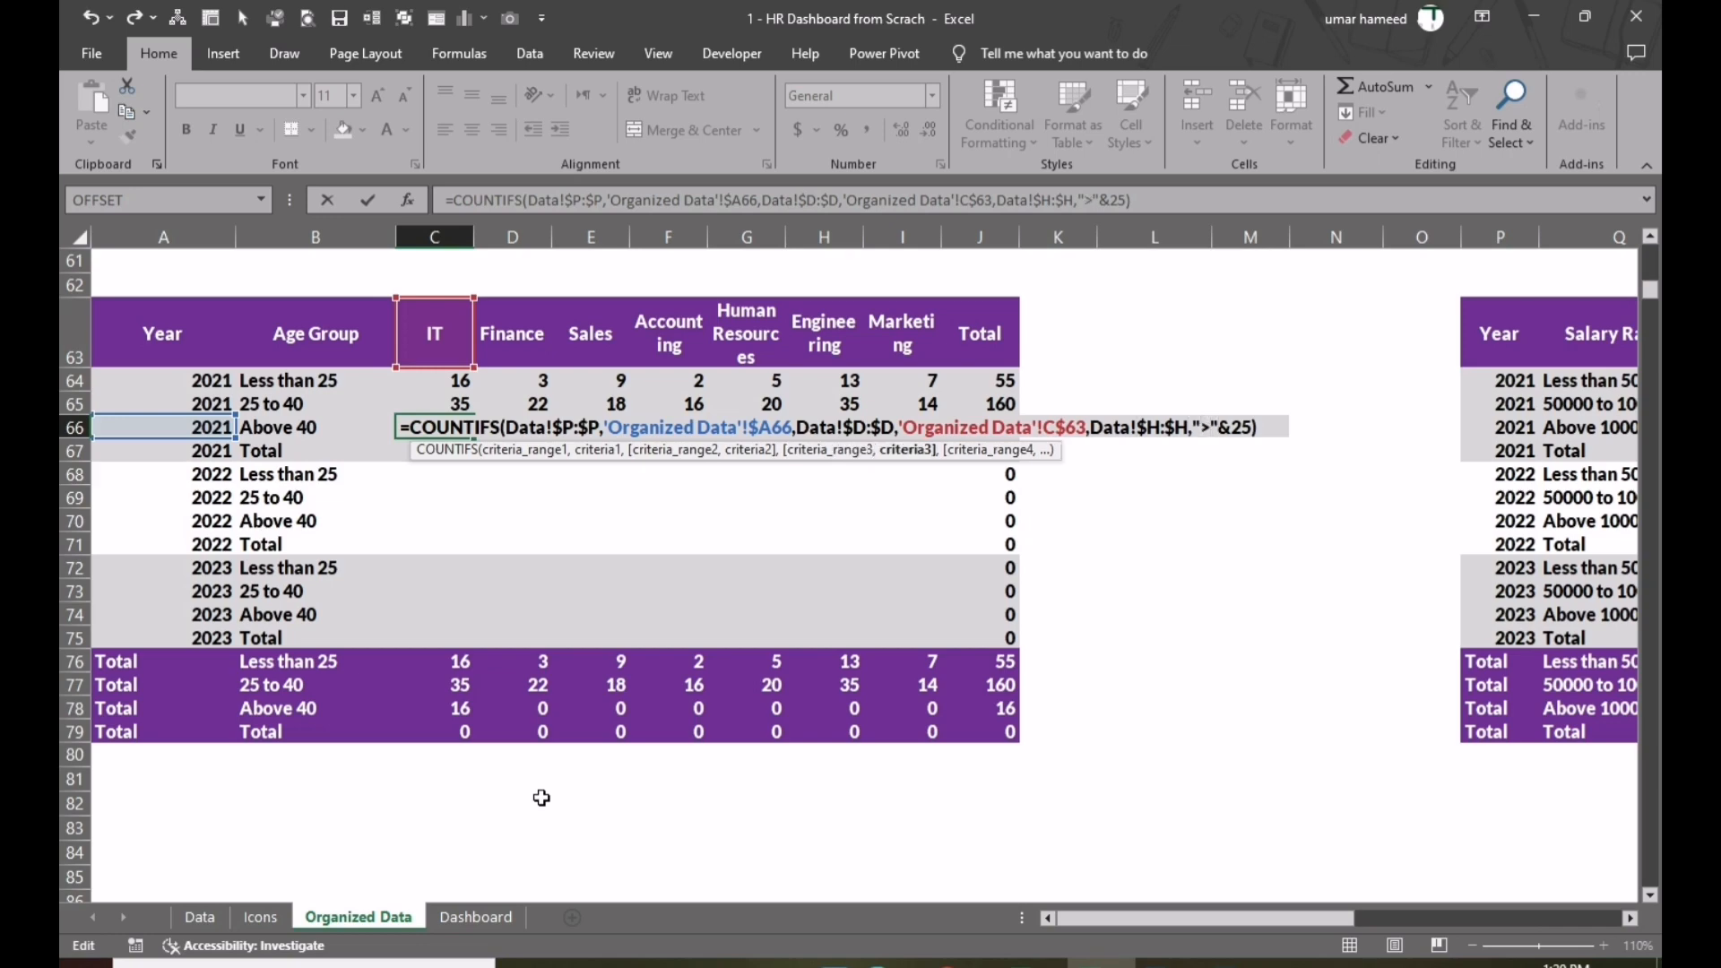
{"action": "key", "text": "BackSpace"}
{"action": "key", "text": "BackSpace"}
{"action": "type", "text": "40"}
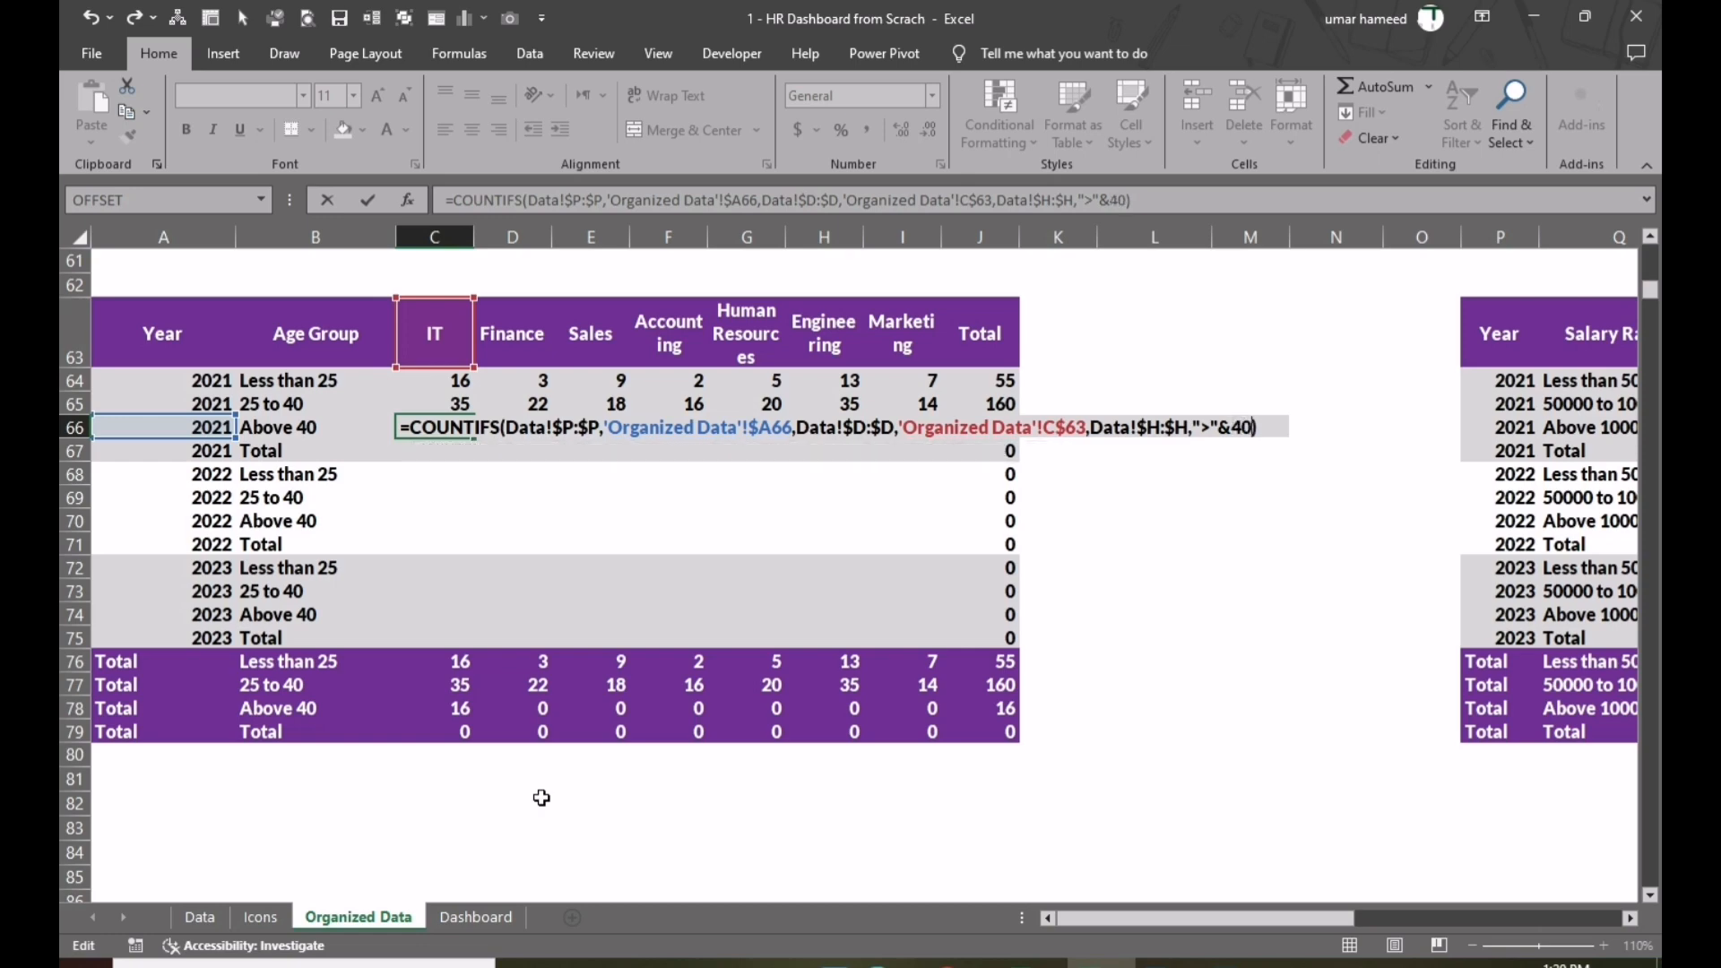
{"action": "key", "text": "ctrl+Return"}
- Fill the C66 formula across the remaining departments through I66
{"action": "key", "text": "shift+Right"}
{"action": "key", "text": "shift+Right"}
{"action": "key", "text": "shift+Right"}
{"action": "key", "text": "shift+Right"}
{"action": "key", "text": "shift+Right"}
{"action": "key", "text": "shift+Right"}
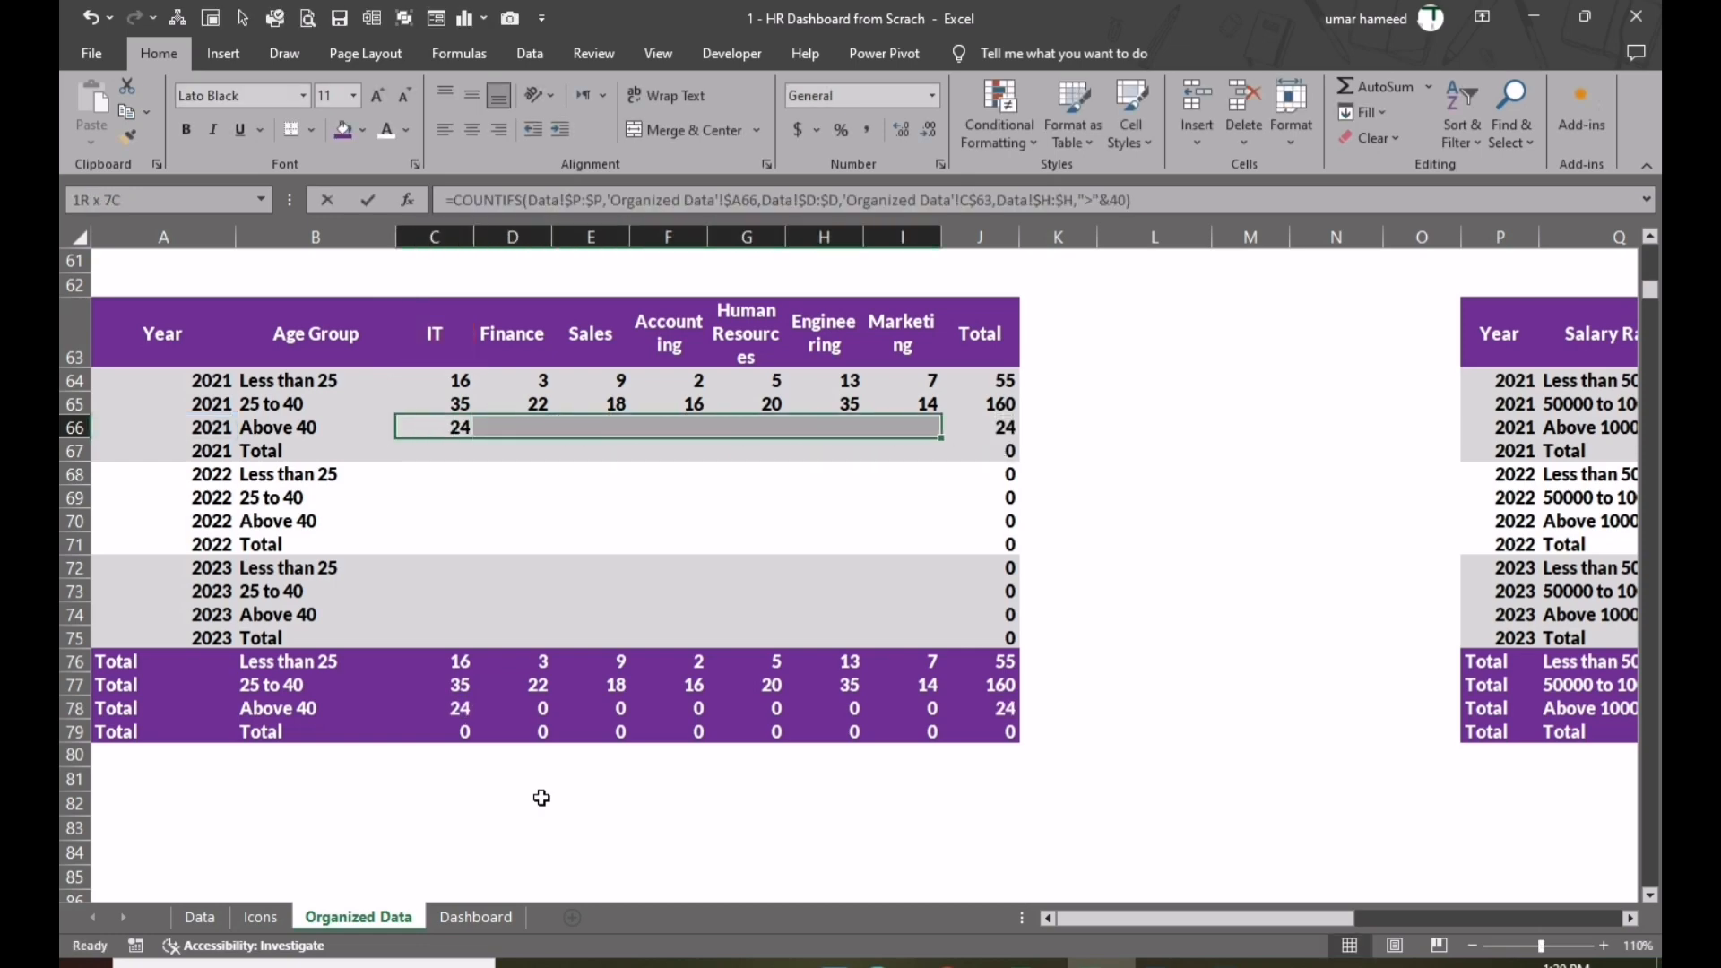
{"action": "key", "text": "ctrl+r"}
- Total the 2021 age groups in C67 with =SUM(C64:C66) and fill it across through I67
{"action": "key", "text": "Down"}
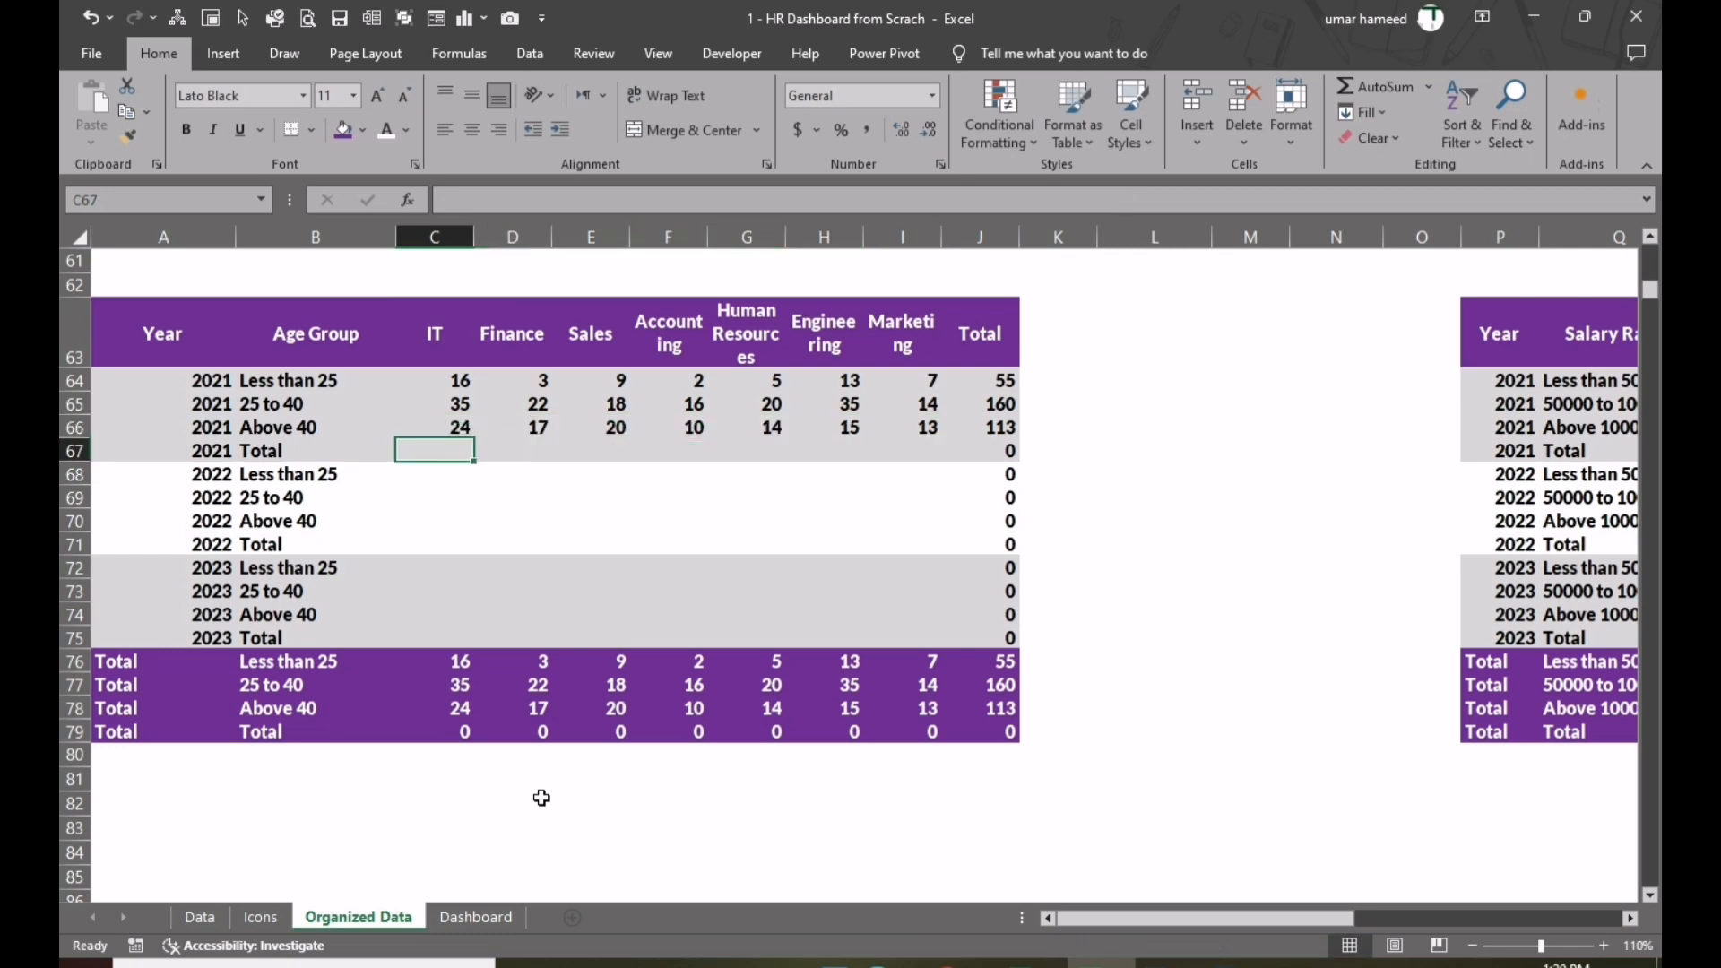
{"action": "key", "text": "alt+equal"}
{"action": "key", "text": "ctrl+Return"}
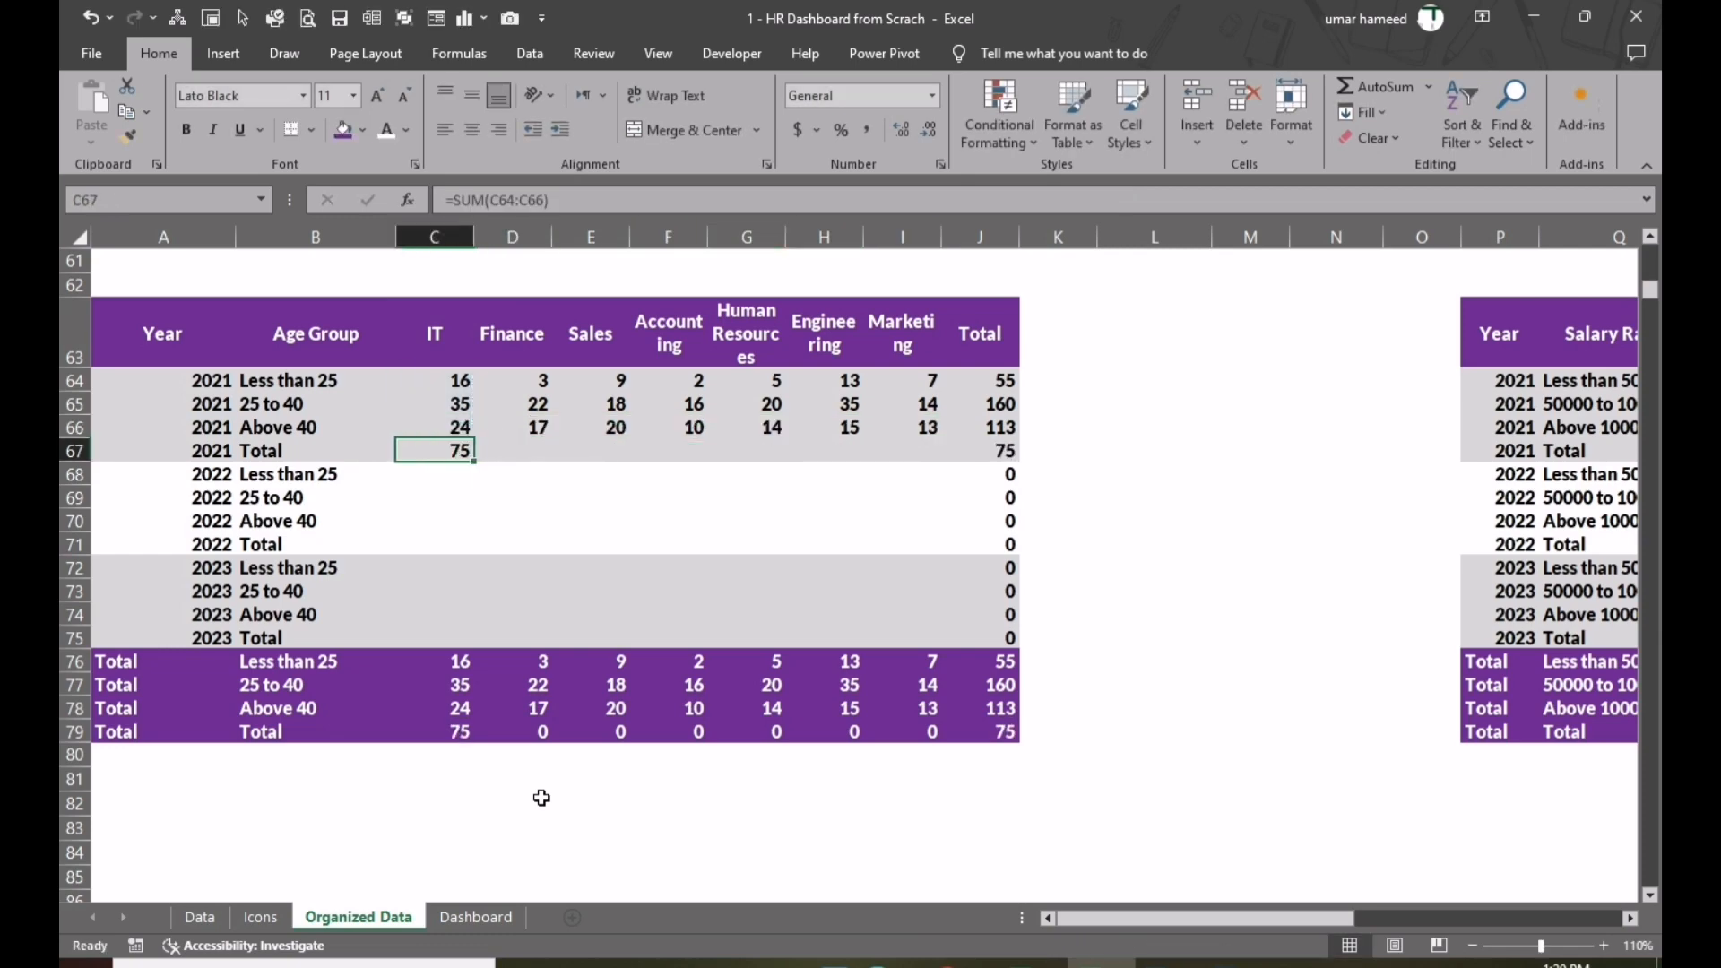
{"action": "key", "text": "shift+Right"}
{"action": "key", "text": "shift+Right"}
{"action": "key", "text": "shift+Right"}
{"action": "key", "text": "shift+Right"}
{"action": "key", "text": "shift+Right"}
{"action": "key", "text": "shift+Right"}
{"action": "key", "text": "F2"}
{"action": "key", "text": "ctrl+Return"}
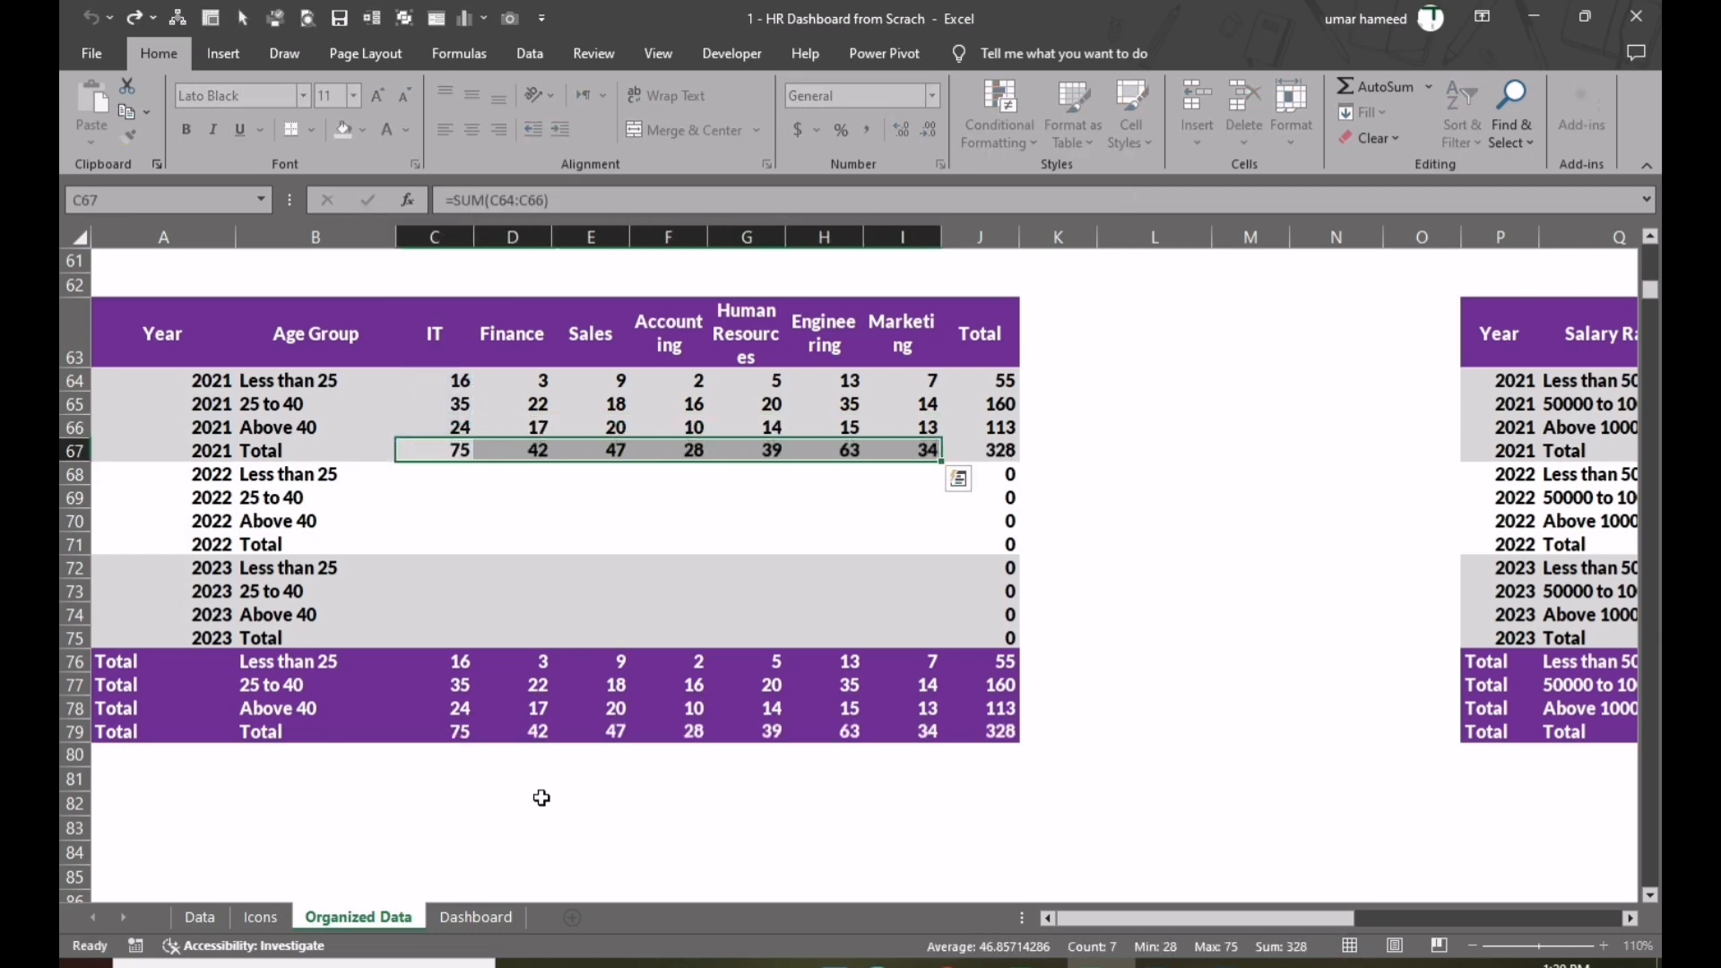
- Copy the 2021 block C64:I67 and paste only its formulas into the 2022 block starting at C68
{"action": "scroll", "coordinate": [988, 462], "scroll_direction": "up", "scroll_amount": 16}
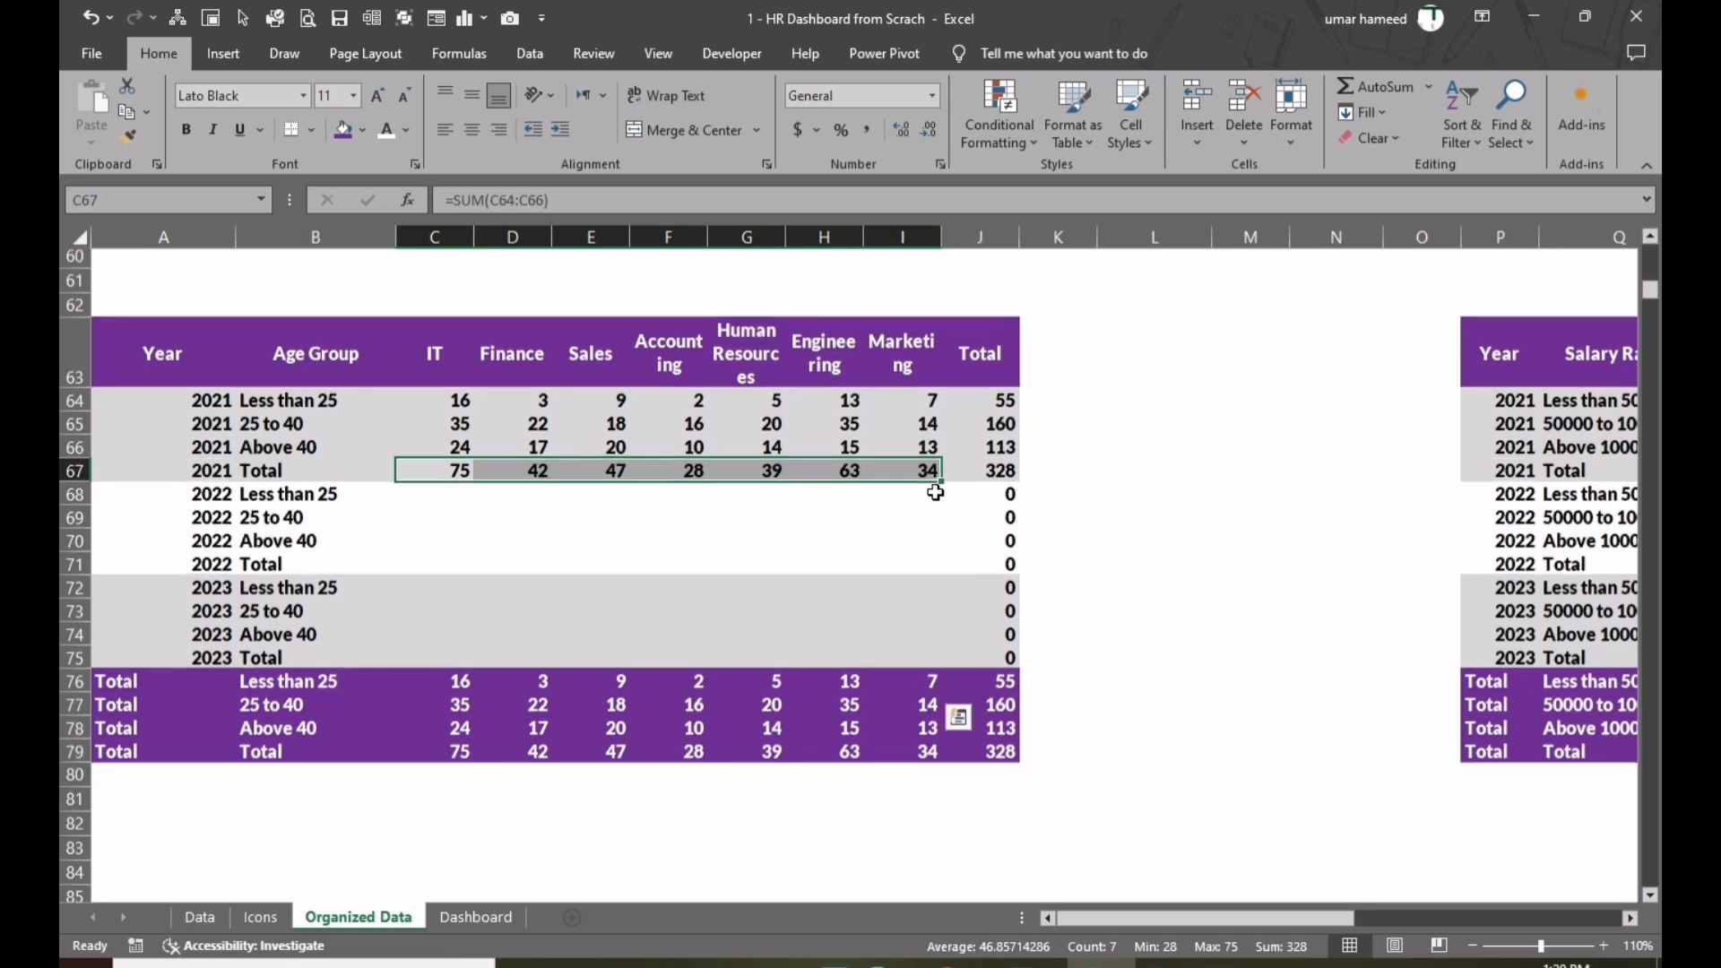
{"action": "scroll", "coordinate": [526, 421], "scroll_direction": "up", "scroll_amount": 4}
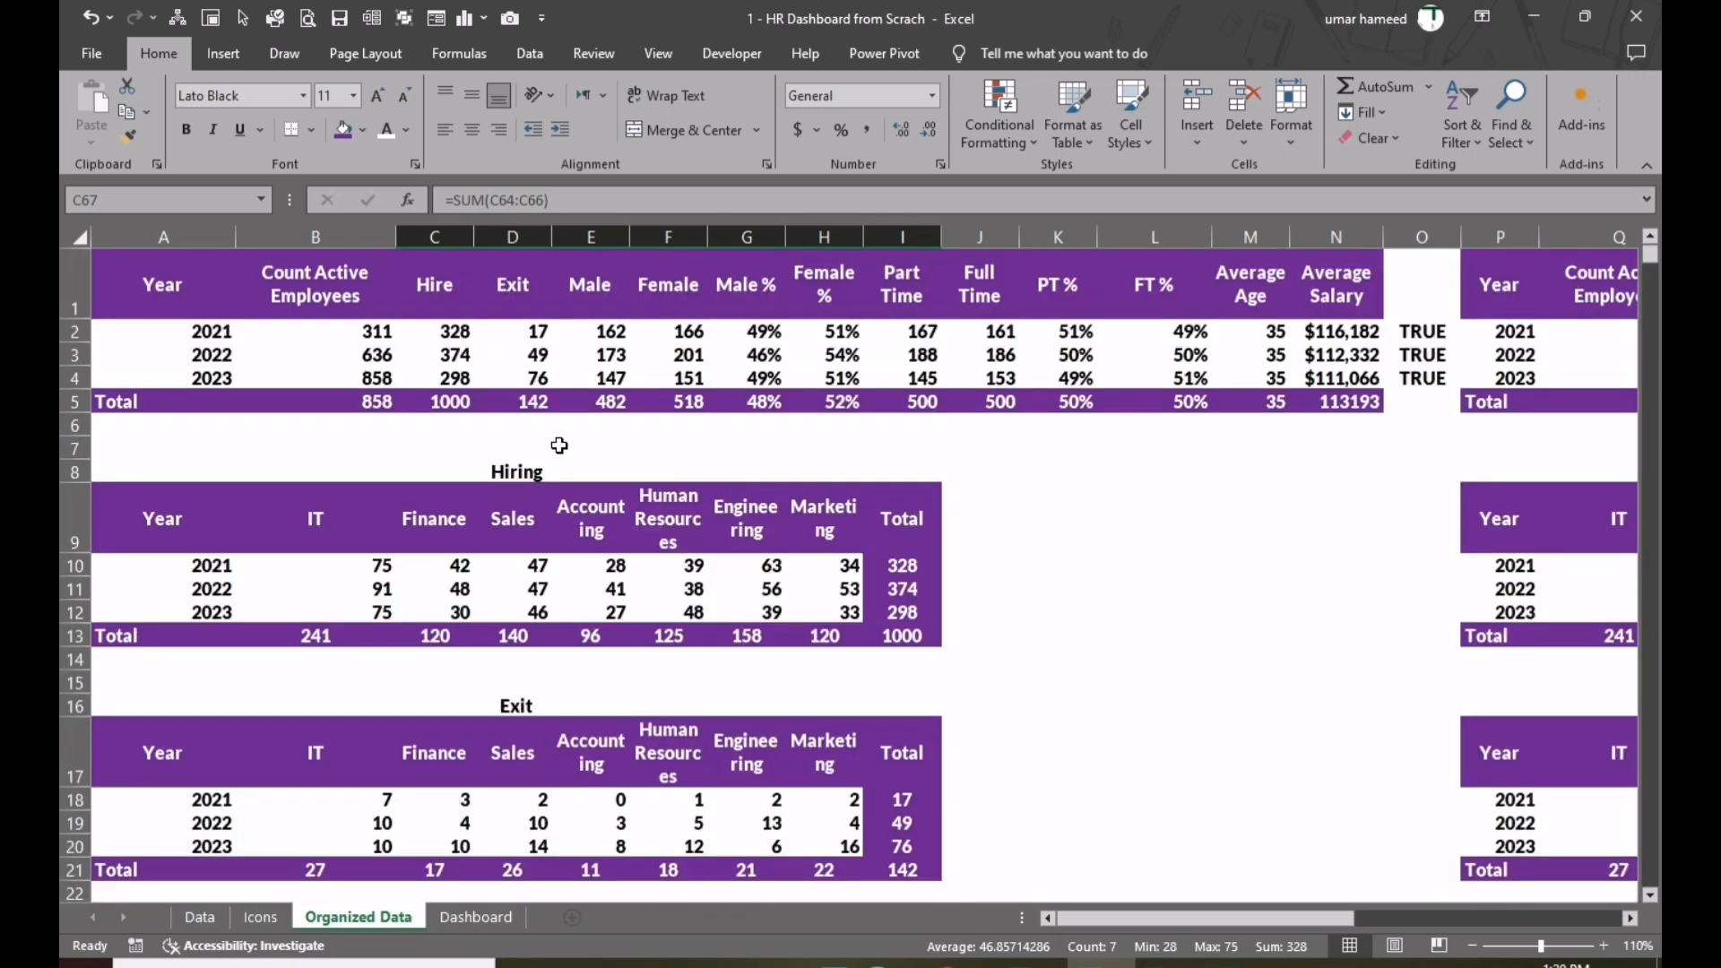
{"action": "scroll", "coordinate": [755, 638], "scroll_direction": "down", "scroll_amount": 20}
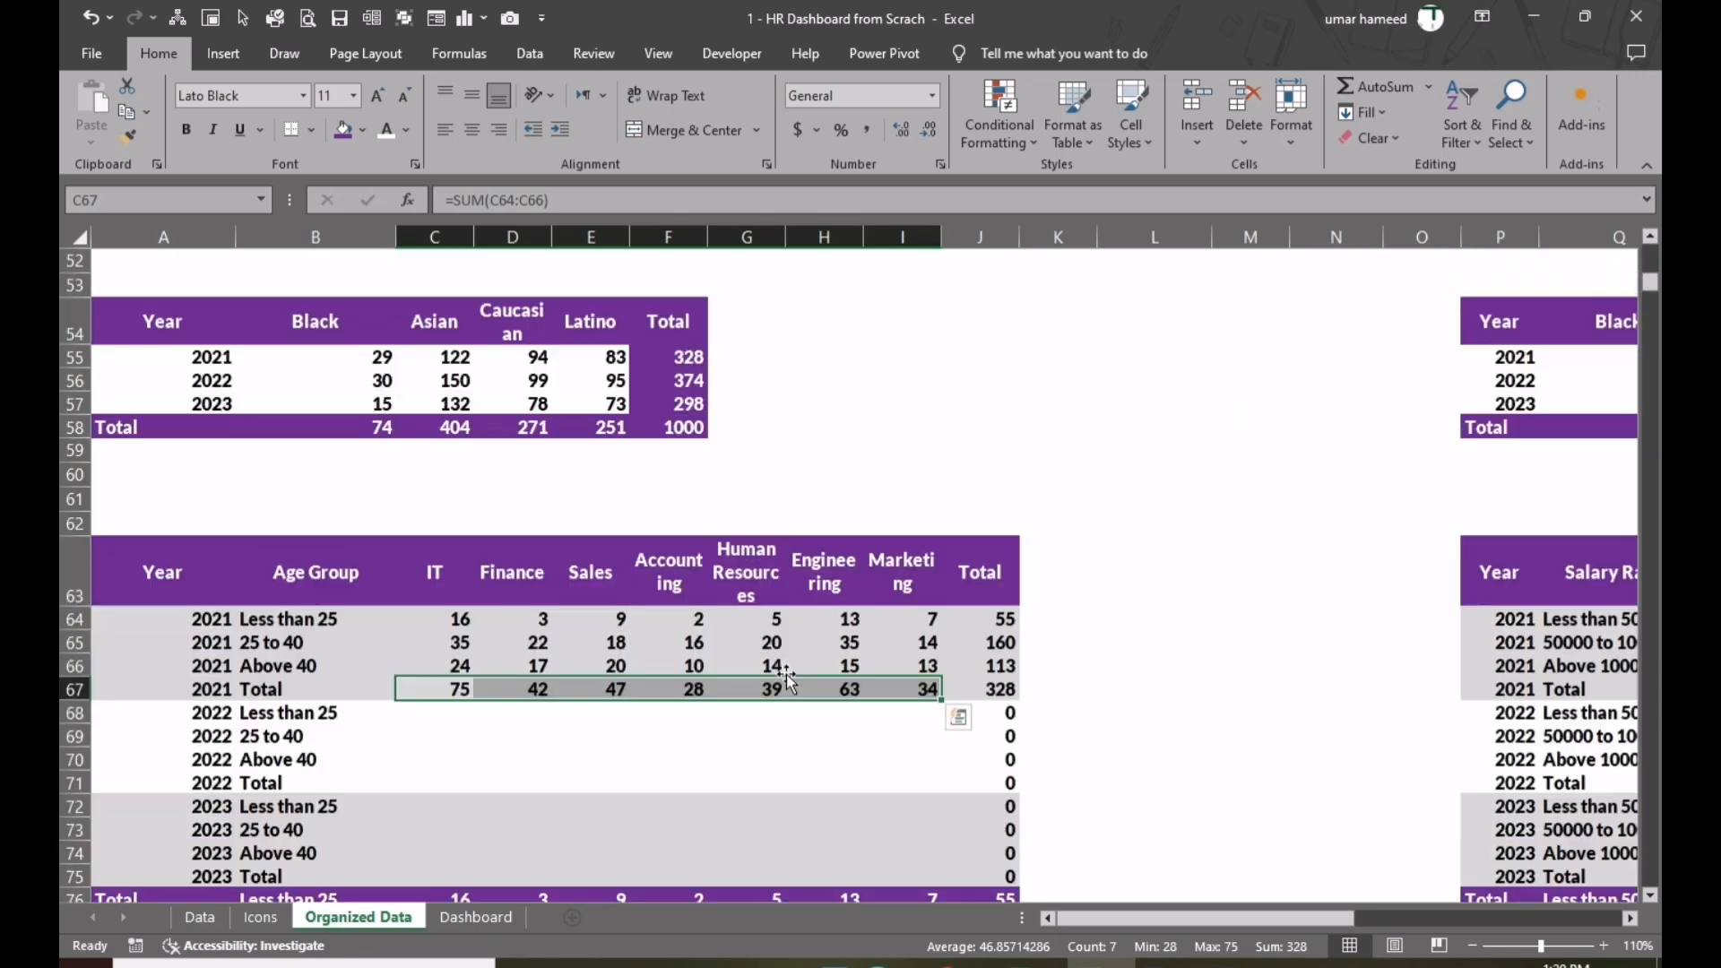
{"action": "scroll", "coordinate": [786, 674], "scroll_direction": "up", "scroll_amount": 2}
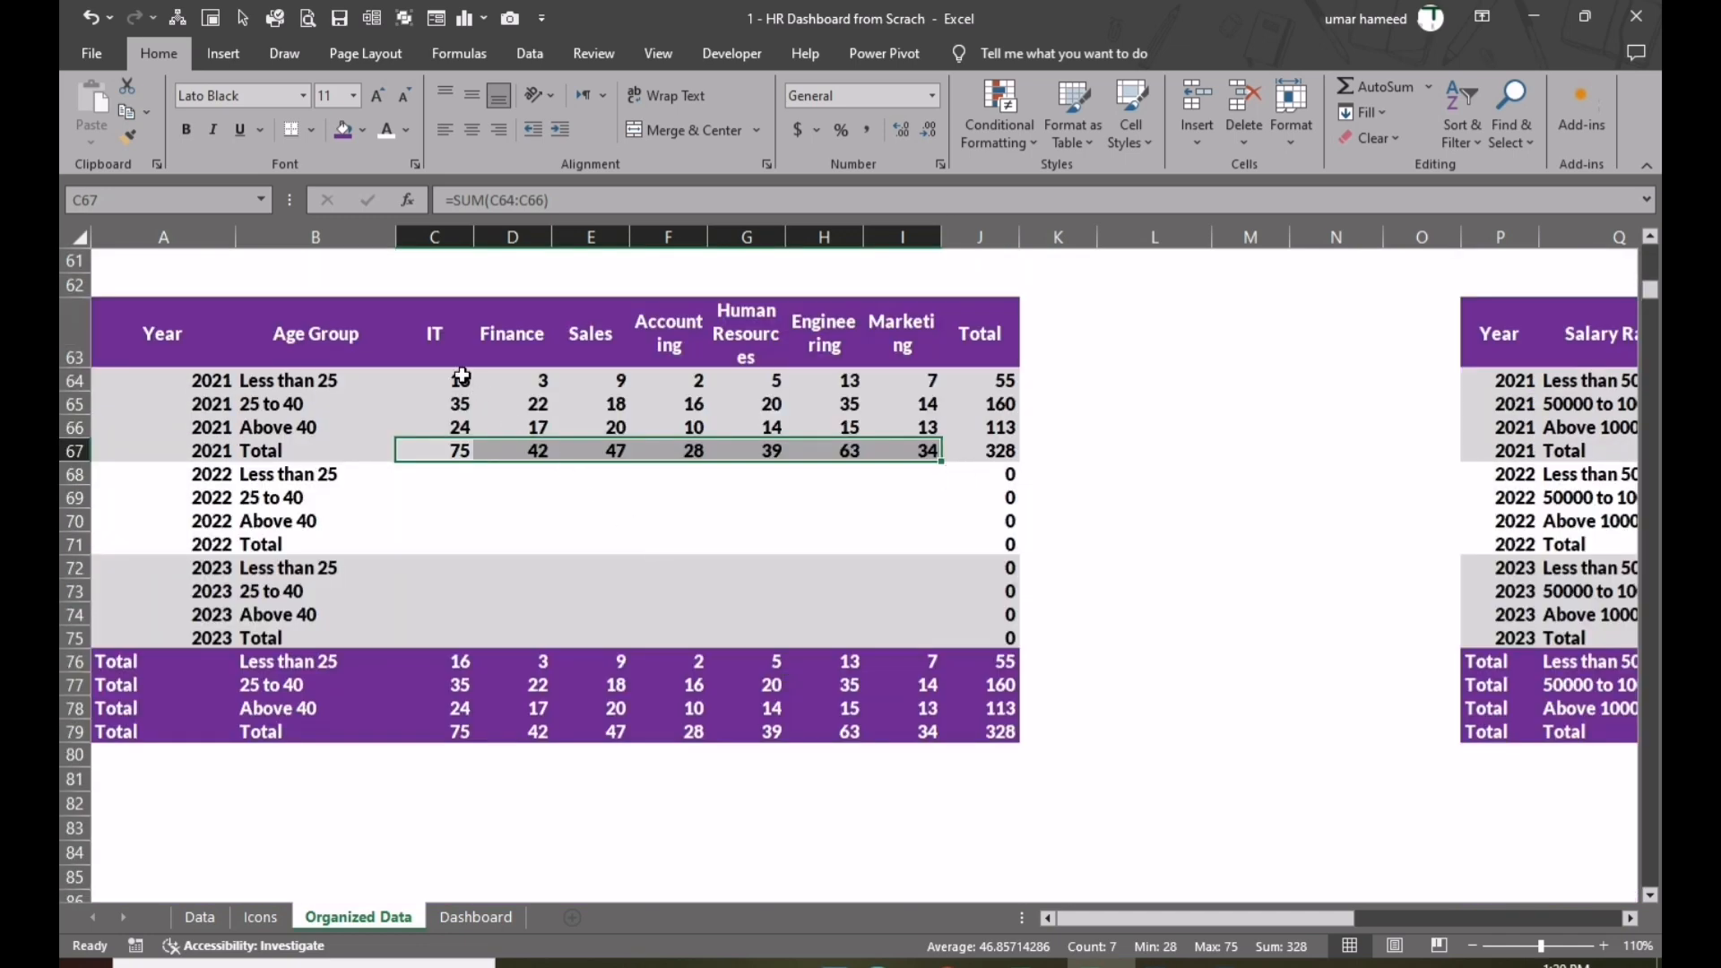
{"action": "left_click_drag", "start_coordinate": [462, 374], "coordinate": [918, 442]}
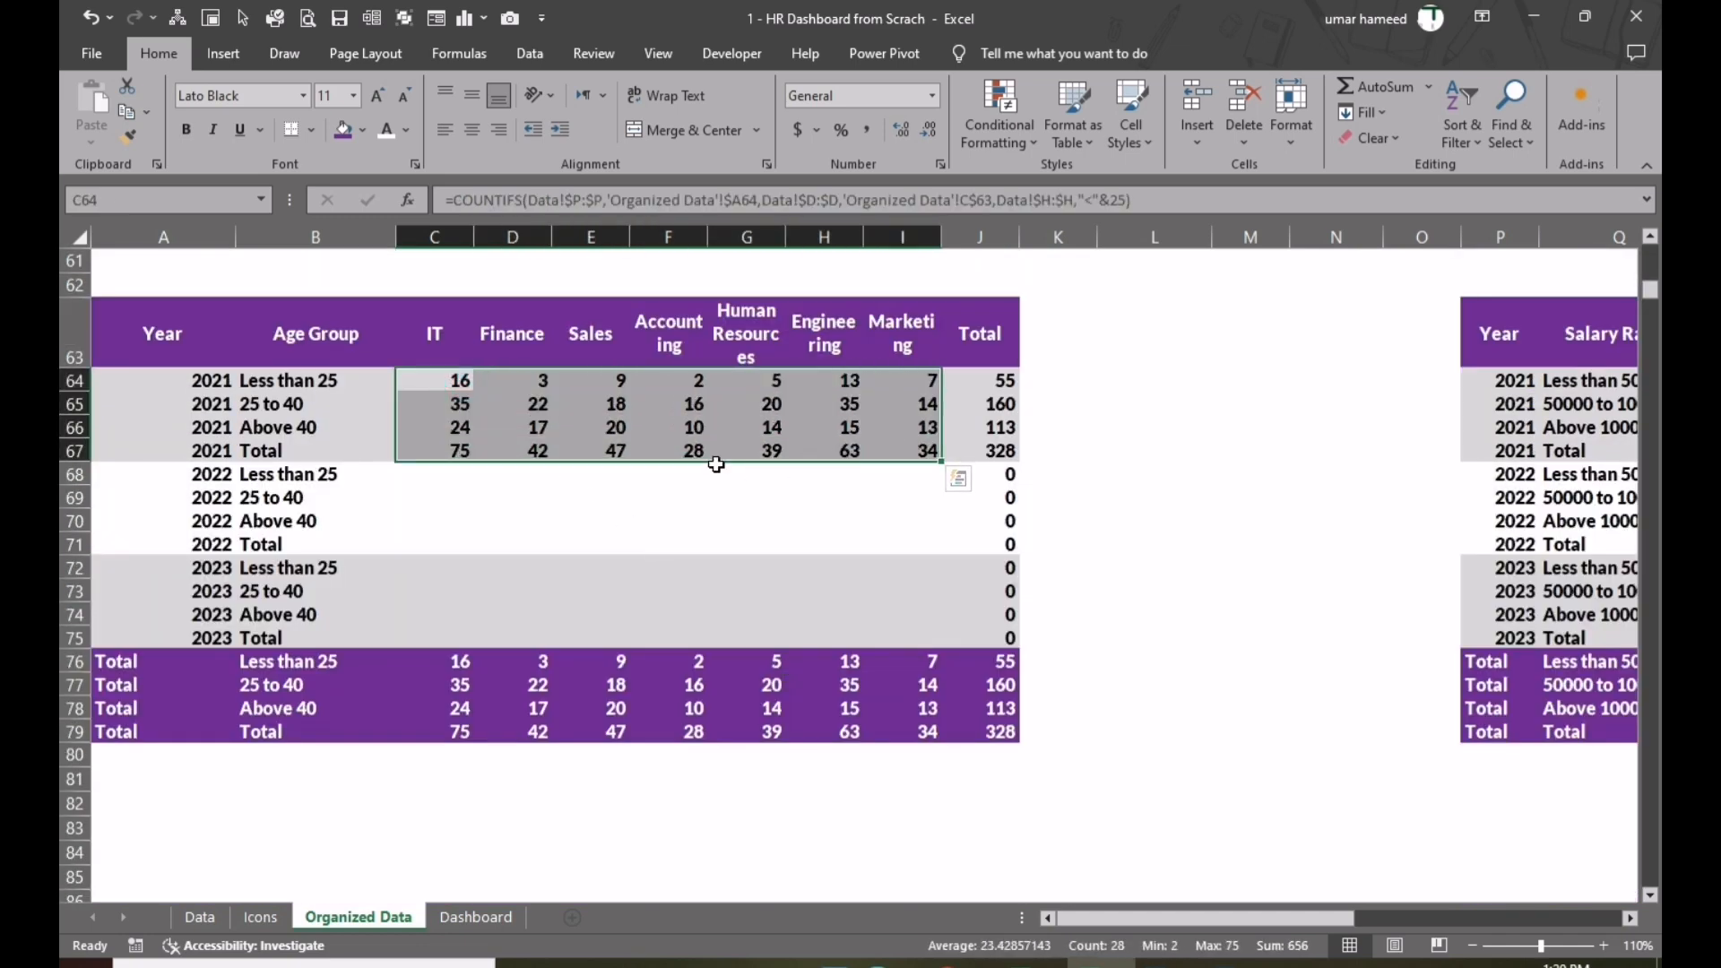
{"action": "key", "text": "ctrl+c"}
{"action": "left_click", "coordinate": [466, 477]}
{"action": "key", "text": "ctrl+alt+v"}
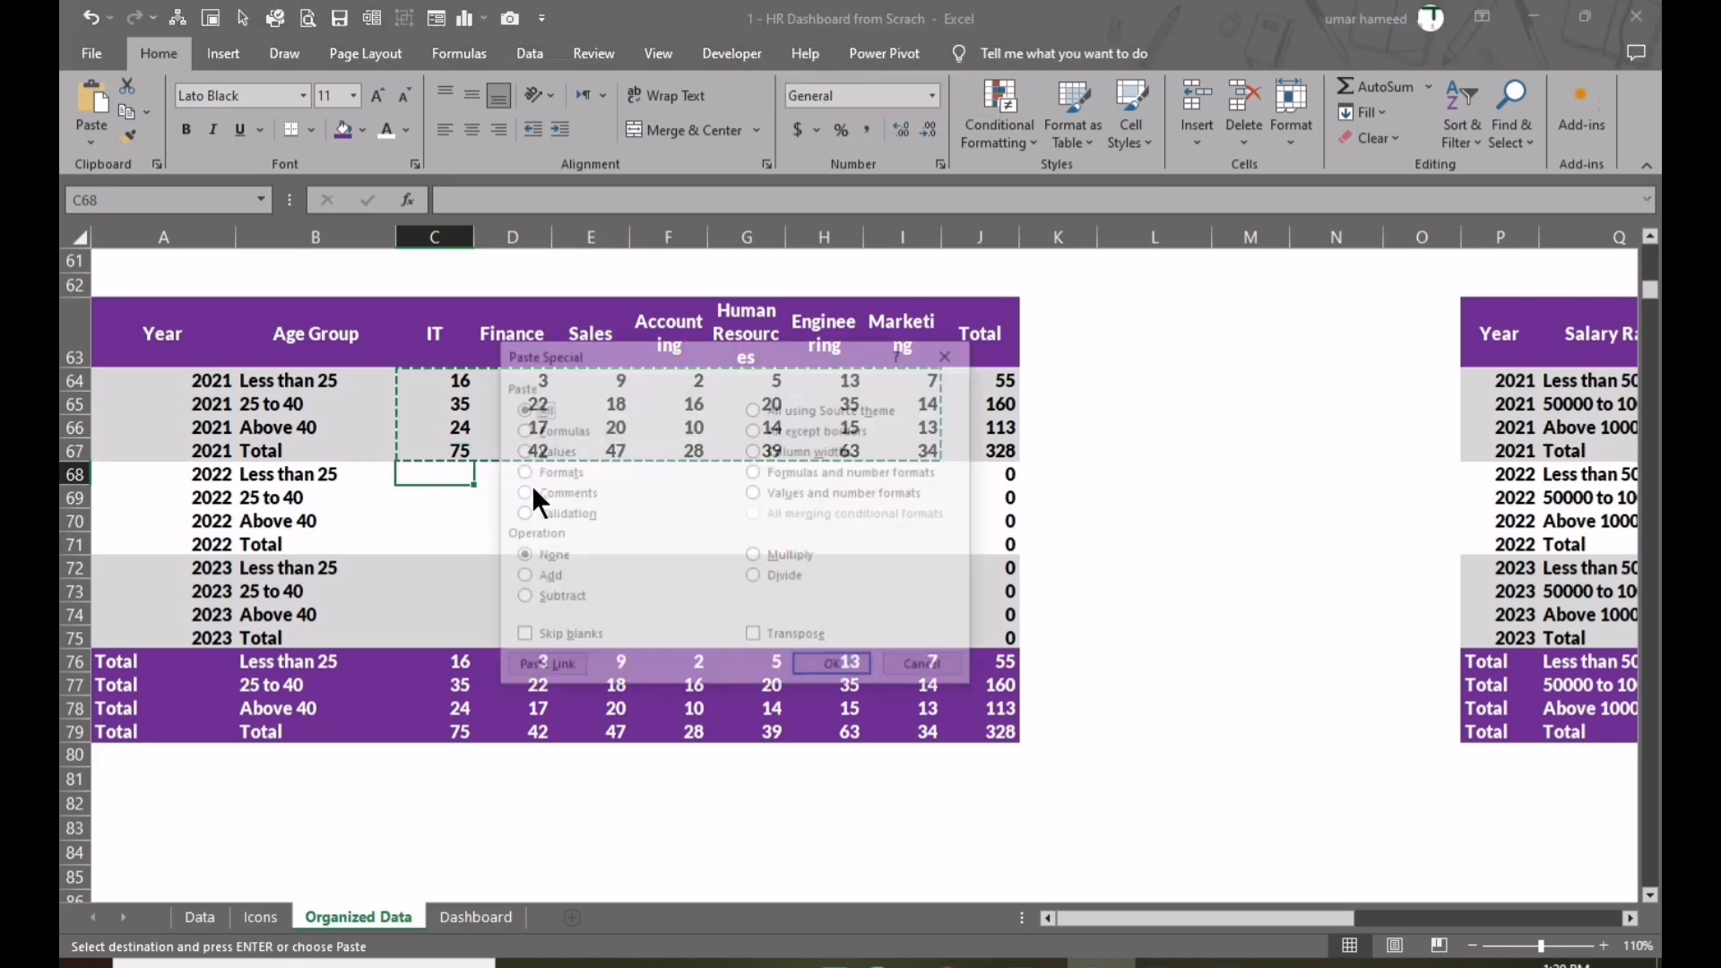
{"action": "key", "text": "f"}
{"action": "key", "text": "Return"}
- Paste only the formulas of the copied 2021 block into the 2023 block starting at C72
{"action": "left_click", "coordinate": [447, 569]}
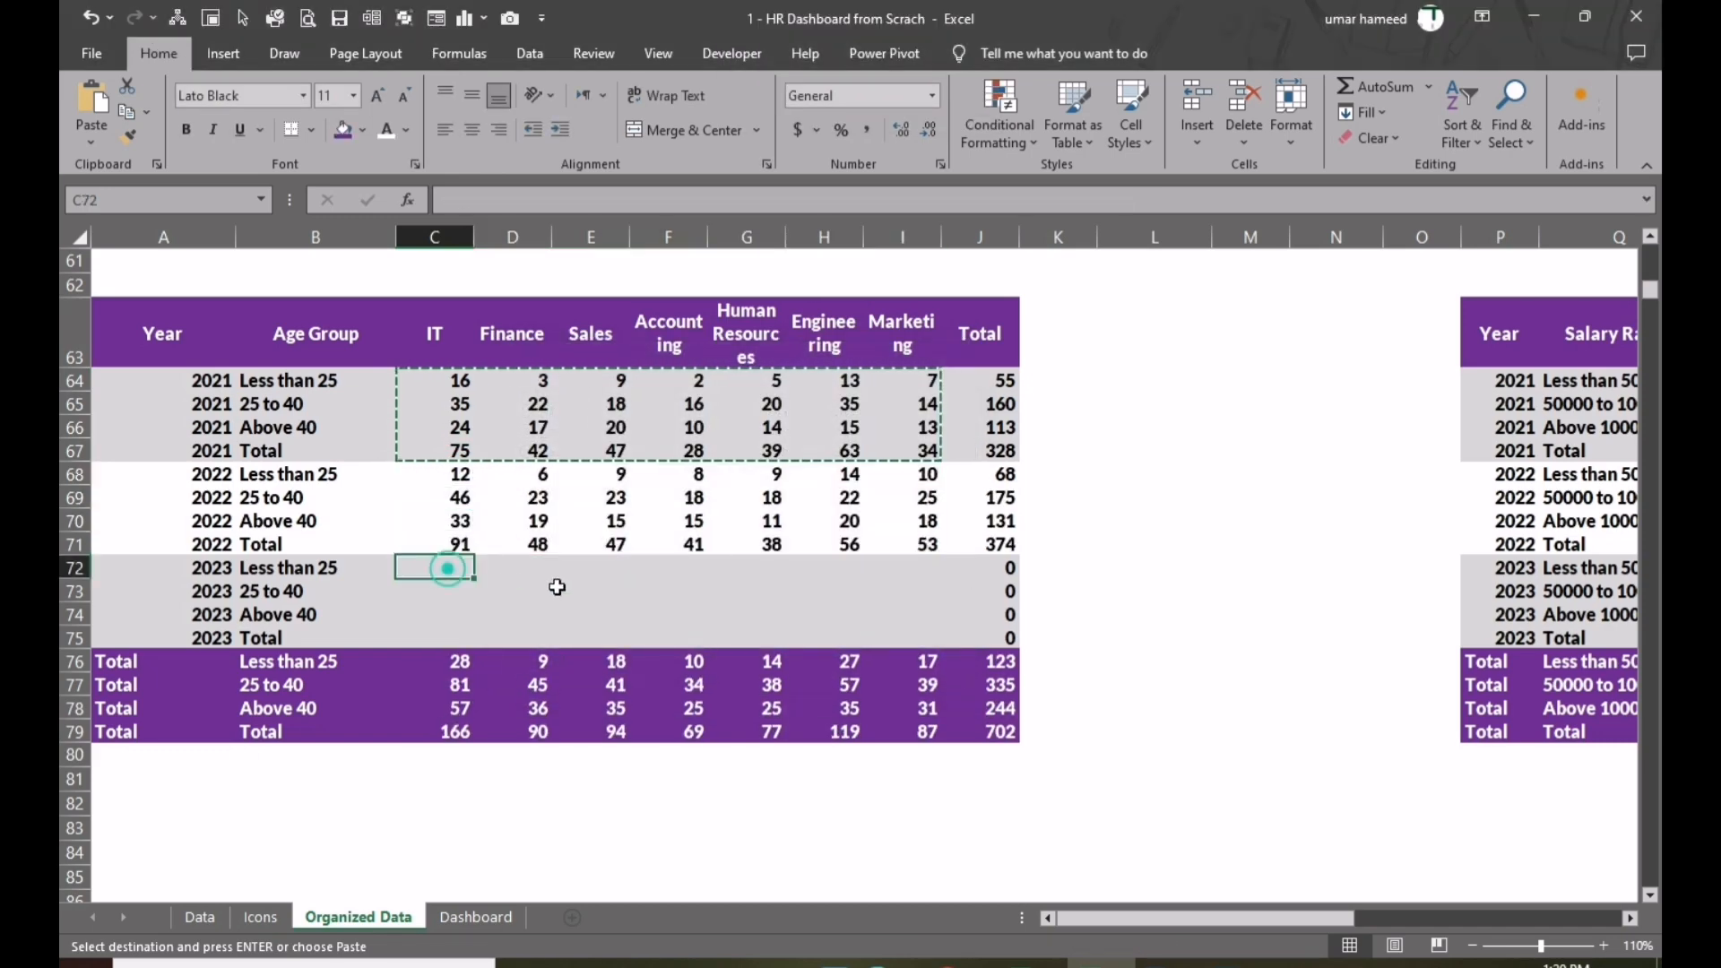
{"action": "key", "text": "ctrl+alt+v"}
{"action": "key", "text": "f"}
{"action": "key", "text": "Return"}
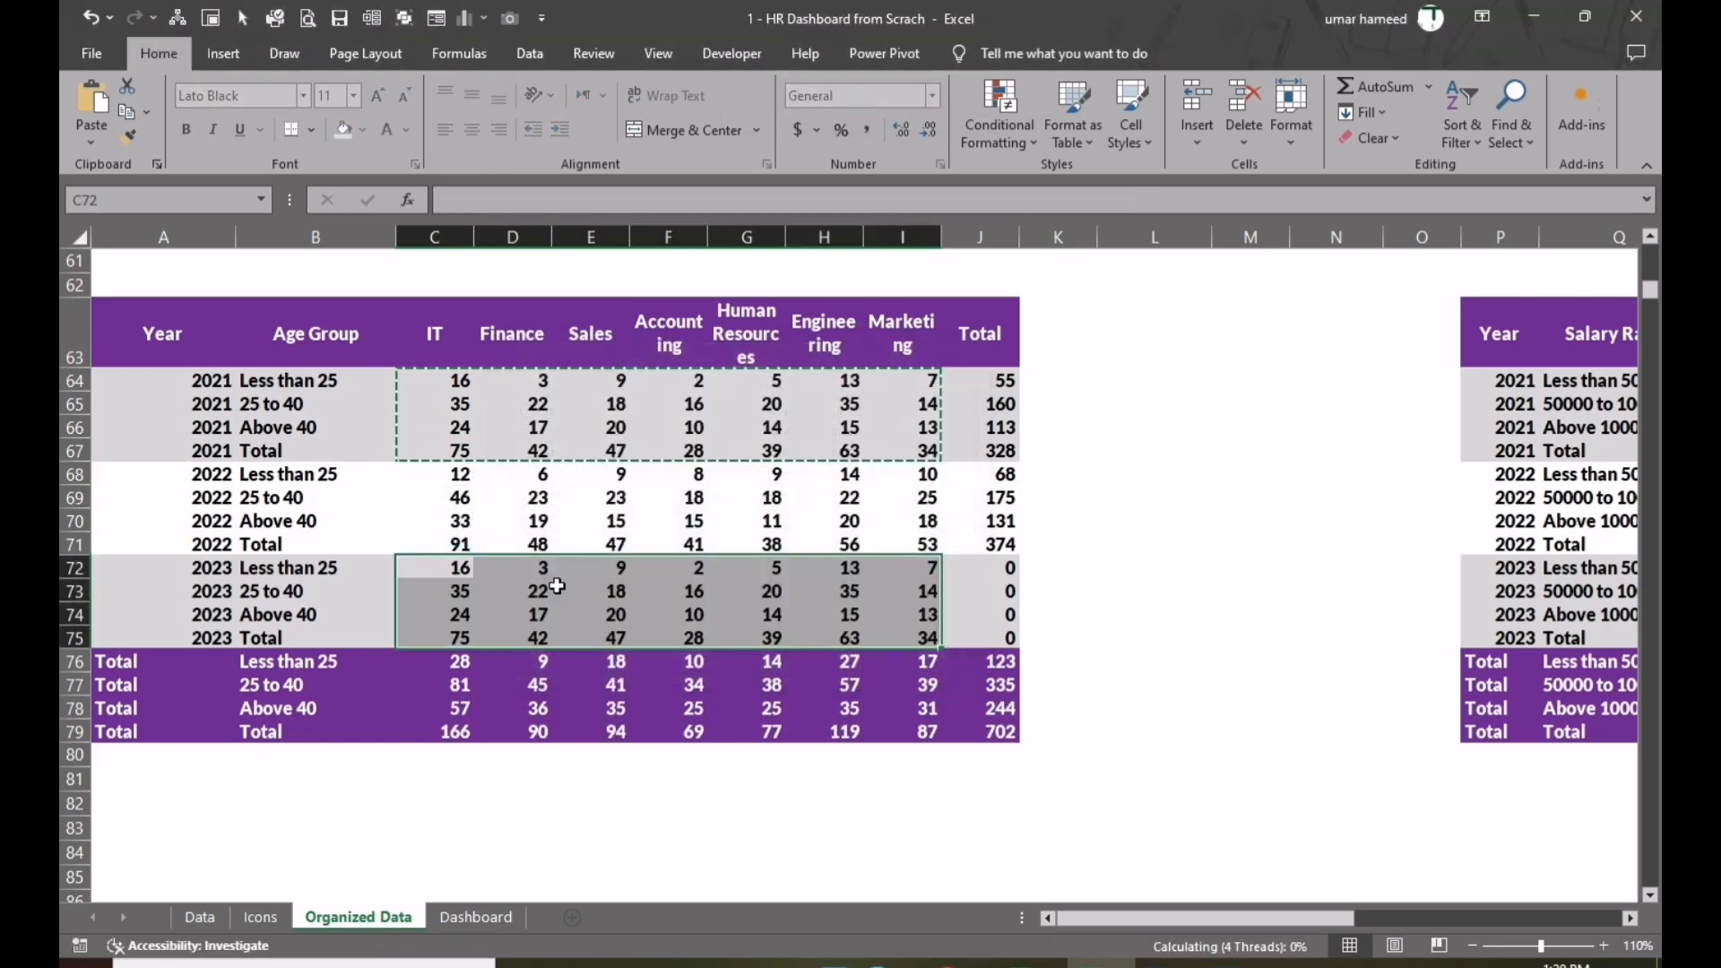
{"action": "left_click", "coordinate": [1040, 761]}
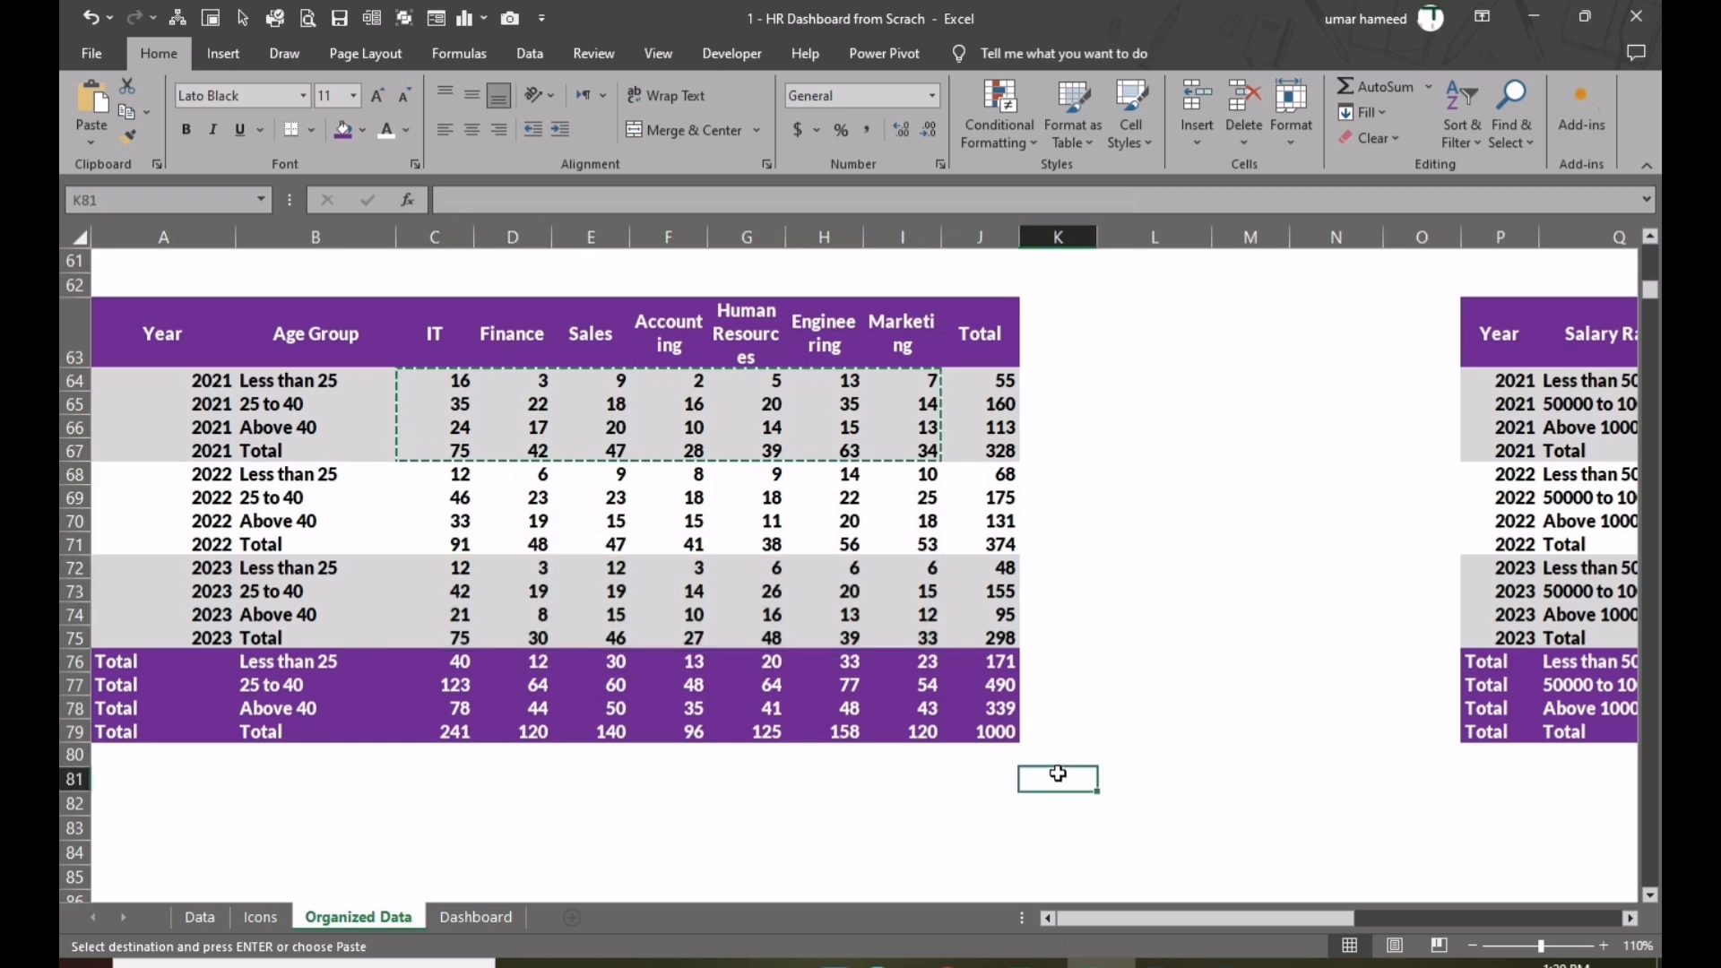
- Copy the age group labels B63:B79 over the salary range labels of the second table, starting at Q63
{"action": "left_click", "coordinate": [302, 383]}
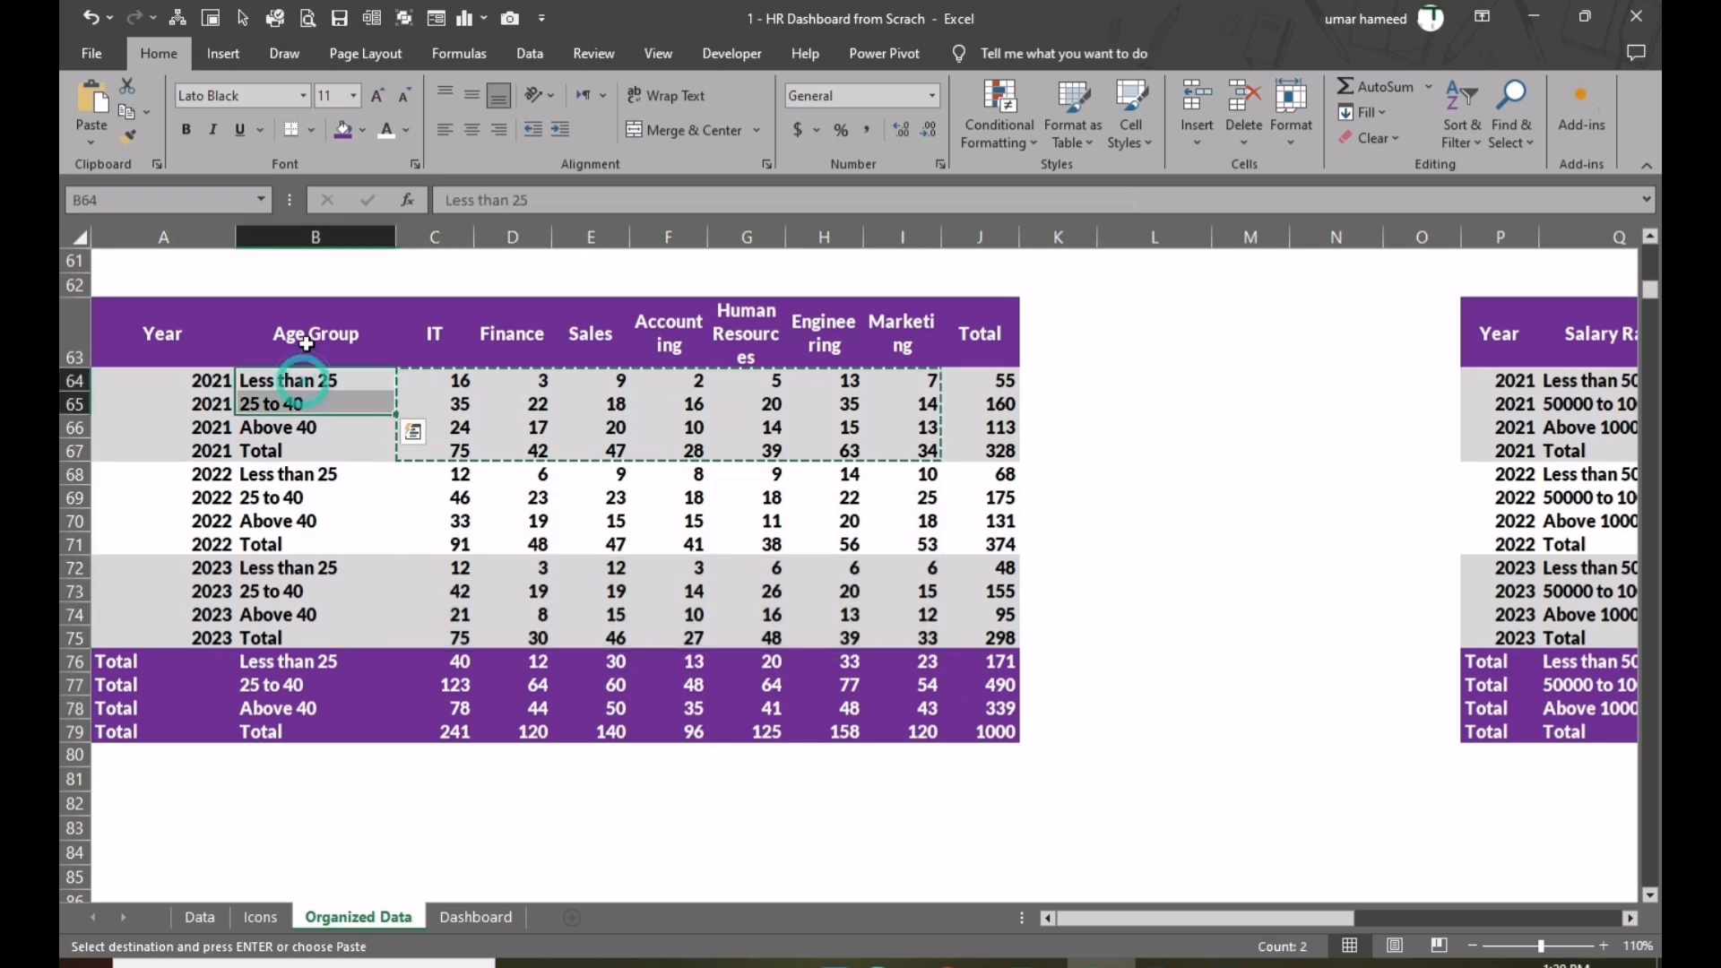
{"action": "left_click_drag", "start_coordinate": [296, 359], "coordinate": [294, 722]}
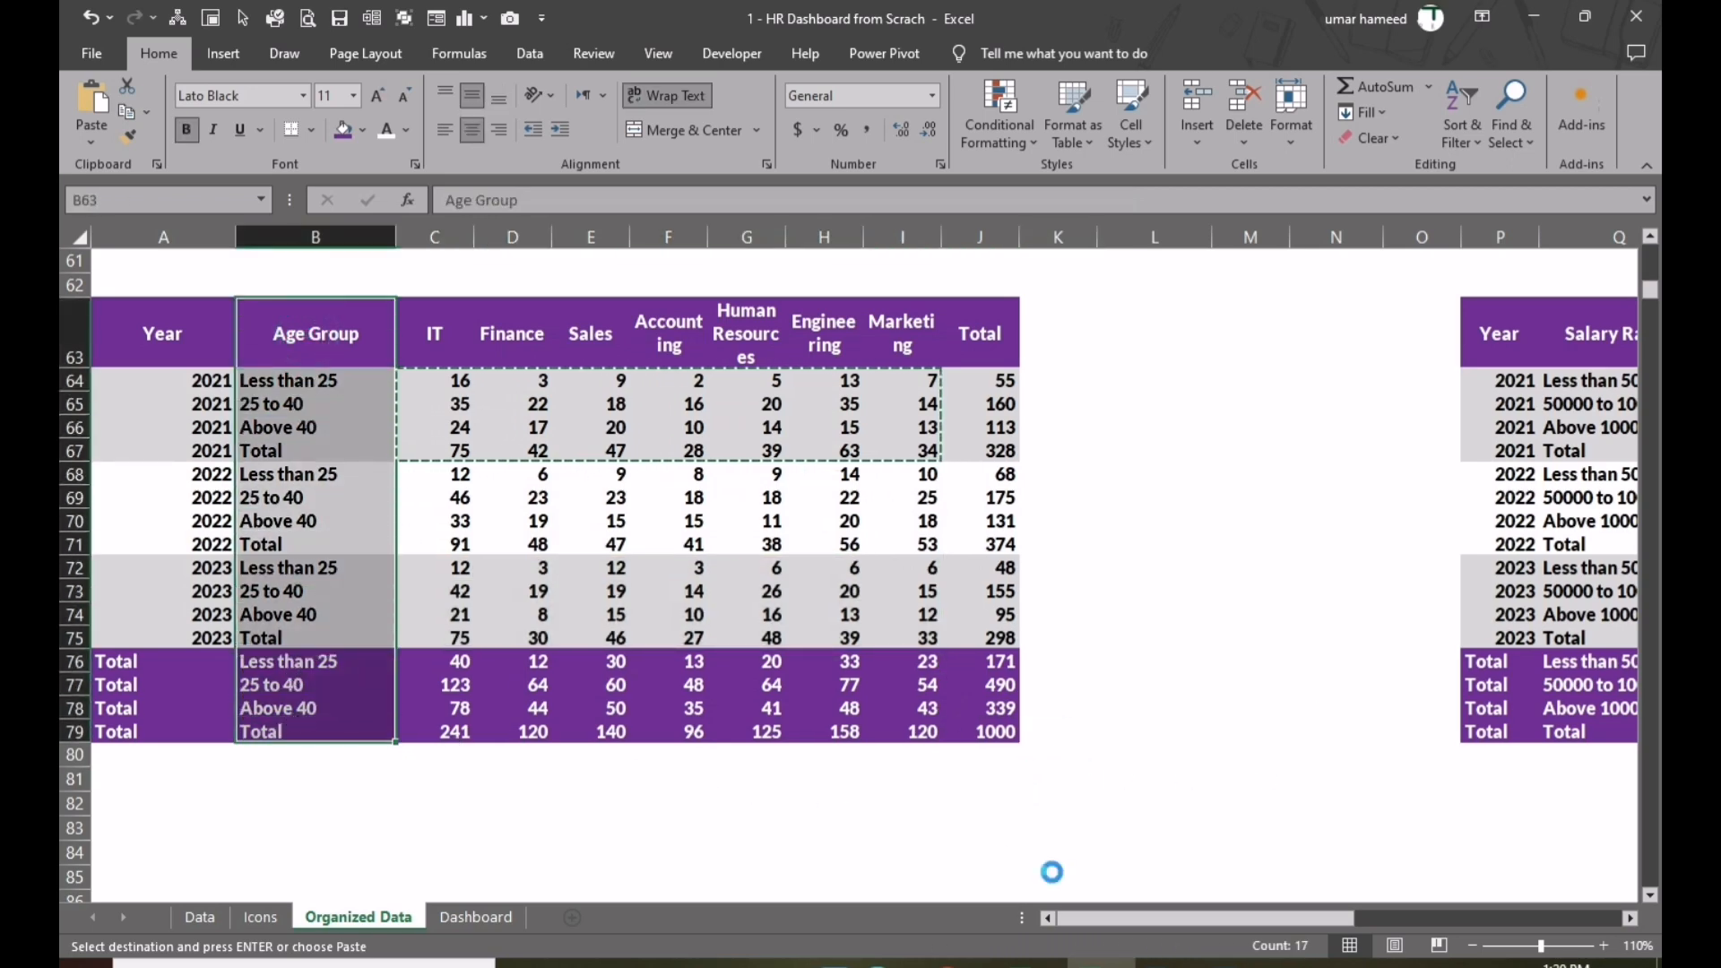
{"action": "left_click_drag", "start_coordinate": [1093, 918], "coordinate": [1188, 914]}
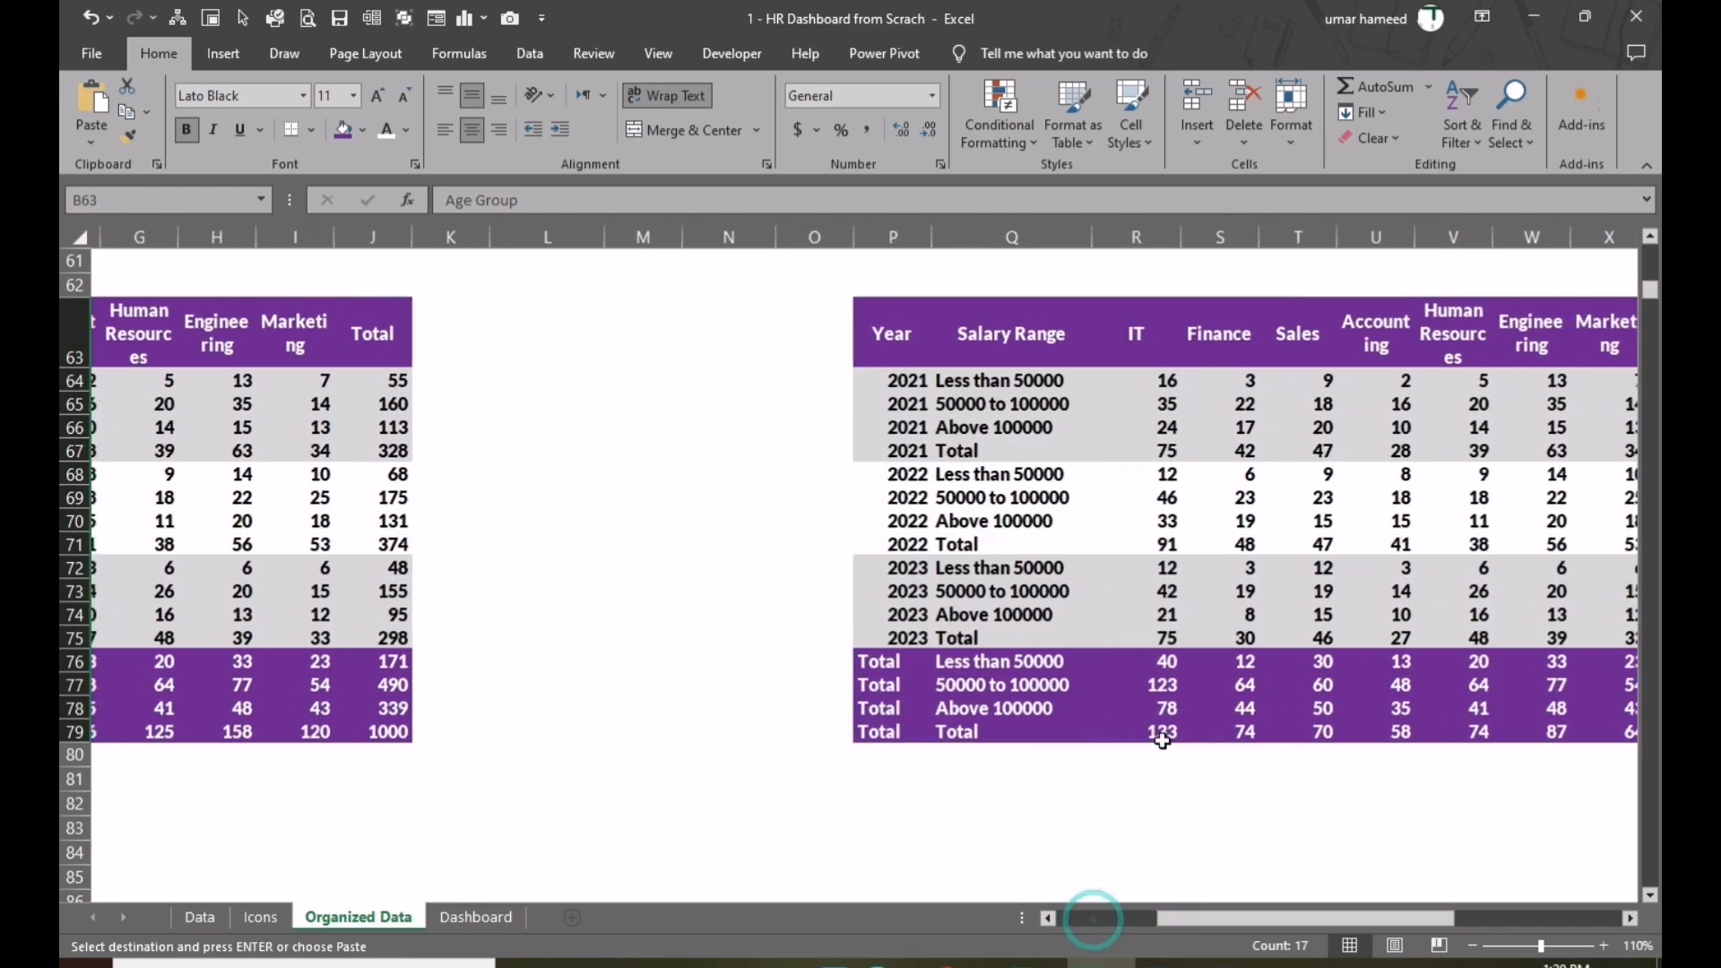
{"action": "left_click", "coordinate": [963, 333]}
{"action": "key", "text": "ctrl+v"}
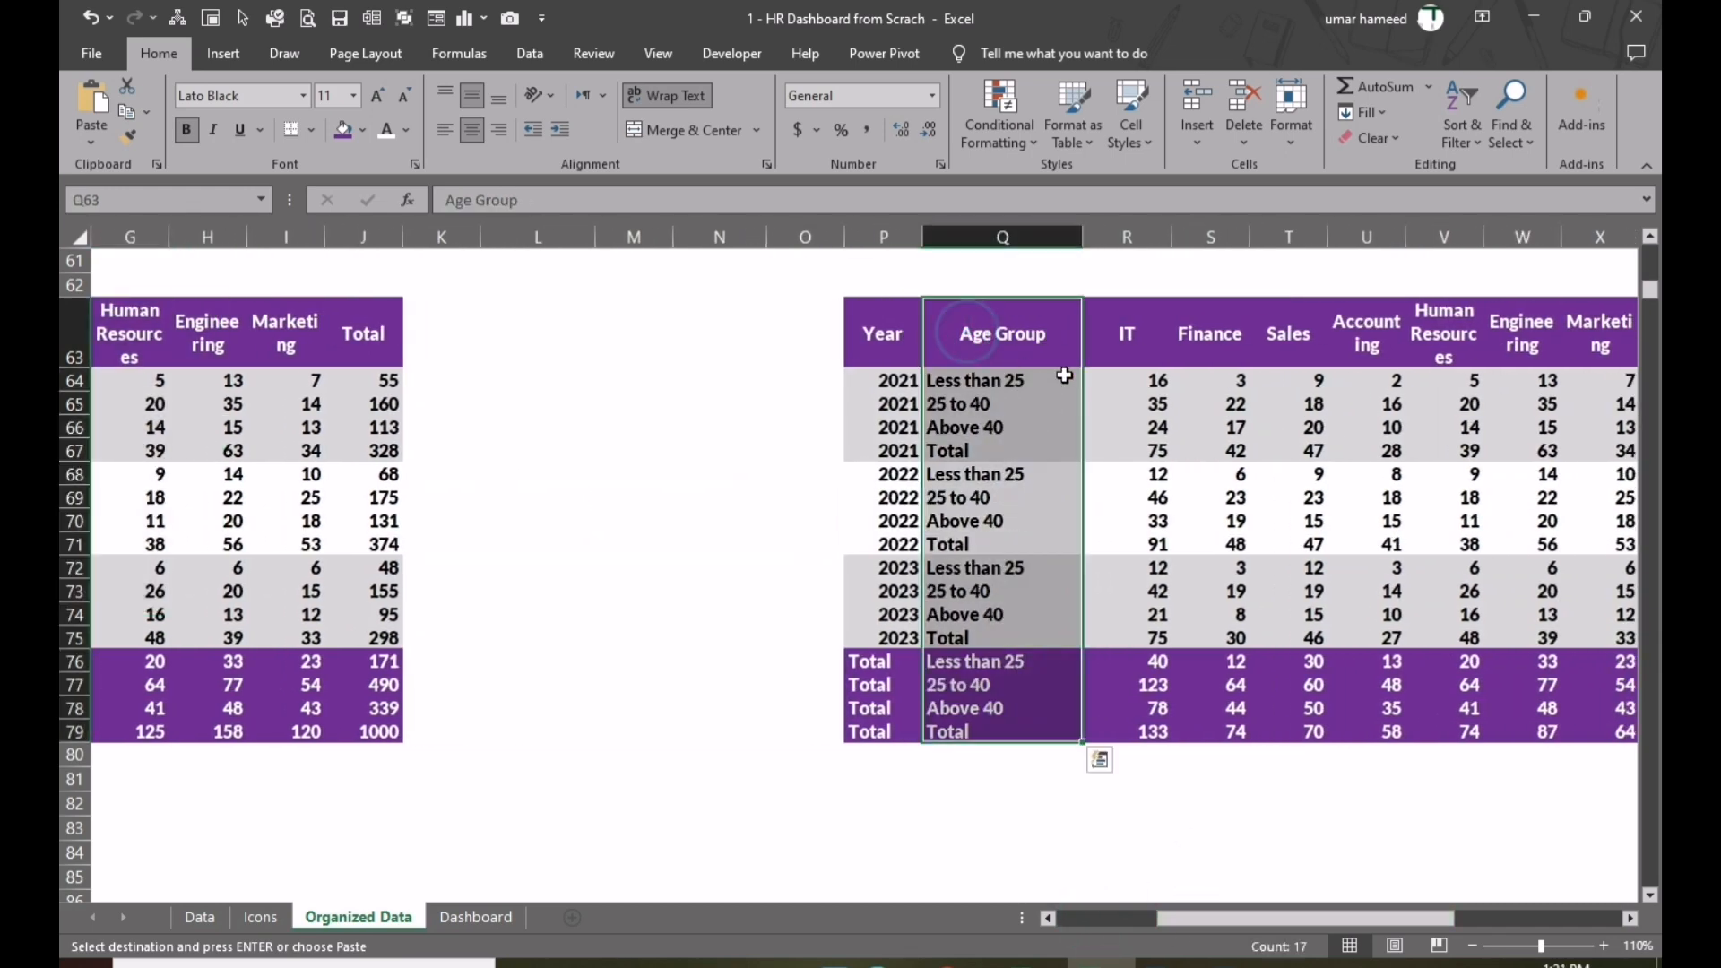
- Examine the IF formula in R64 that links the second age group table to the first one
{"action": "left_click", "coordinate": [1153, 390]}
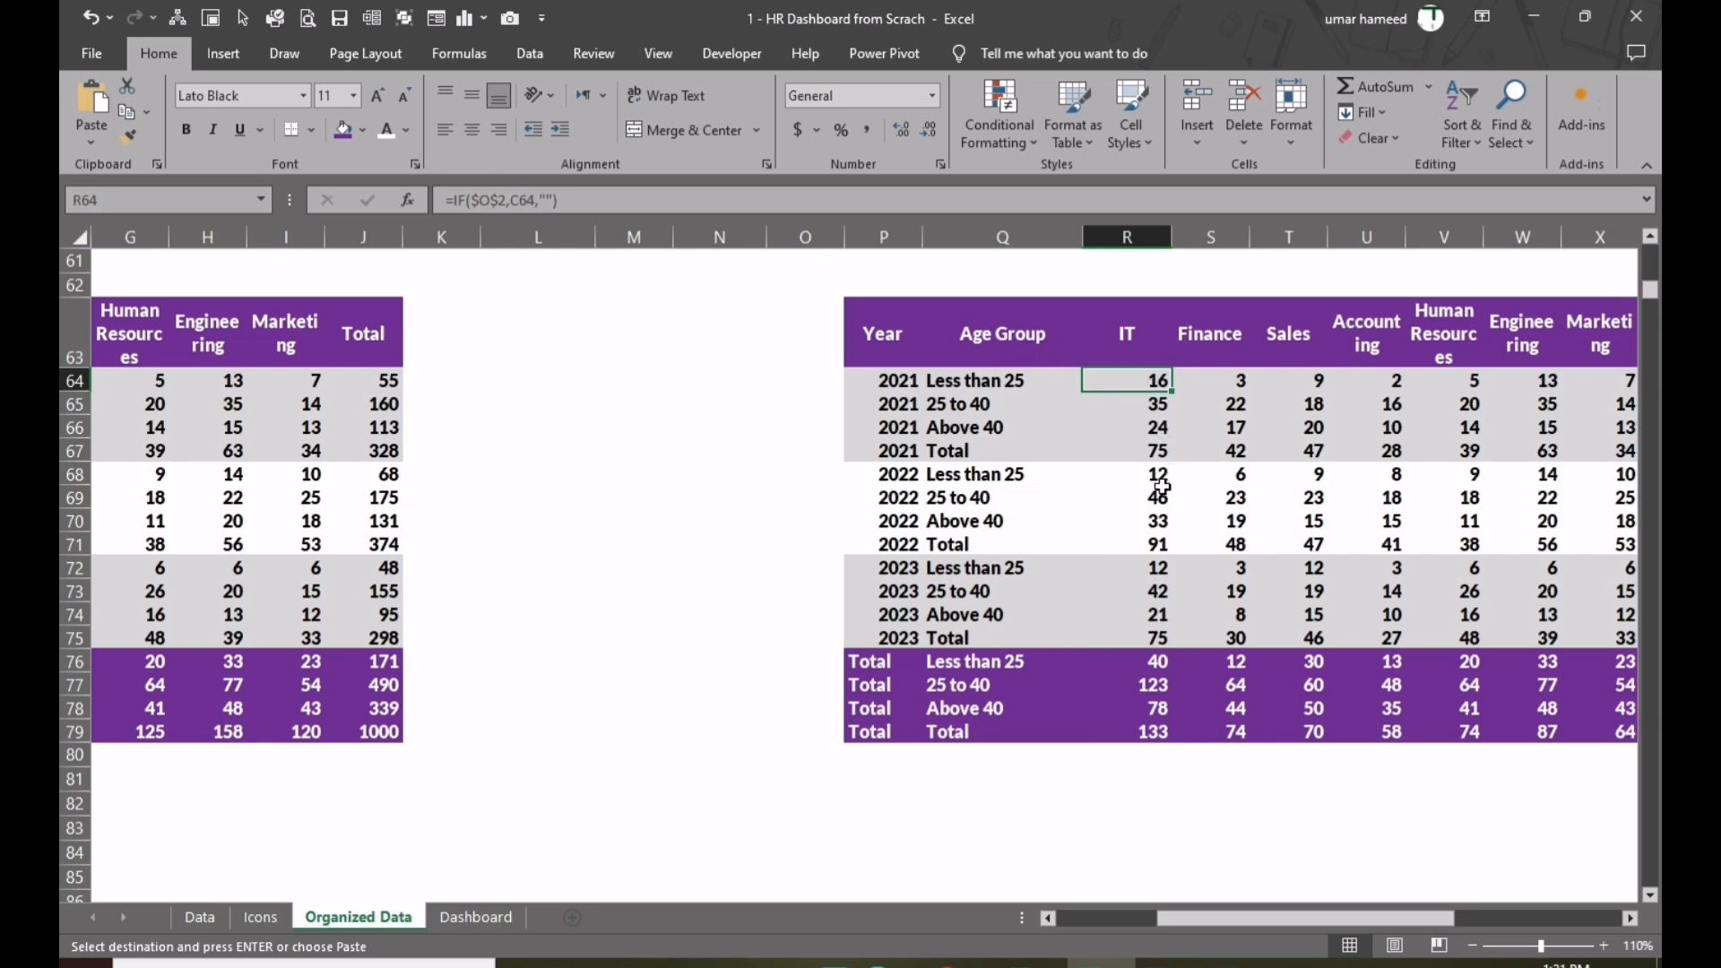
{"action": "left_click_drag", "start_coordinate": [1238, 916], "coordinate": [1310, 916]}
{"action": "double_click", "coordinate": [836, 370]}
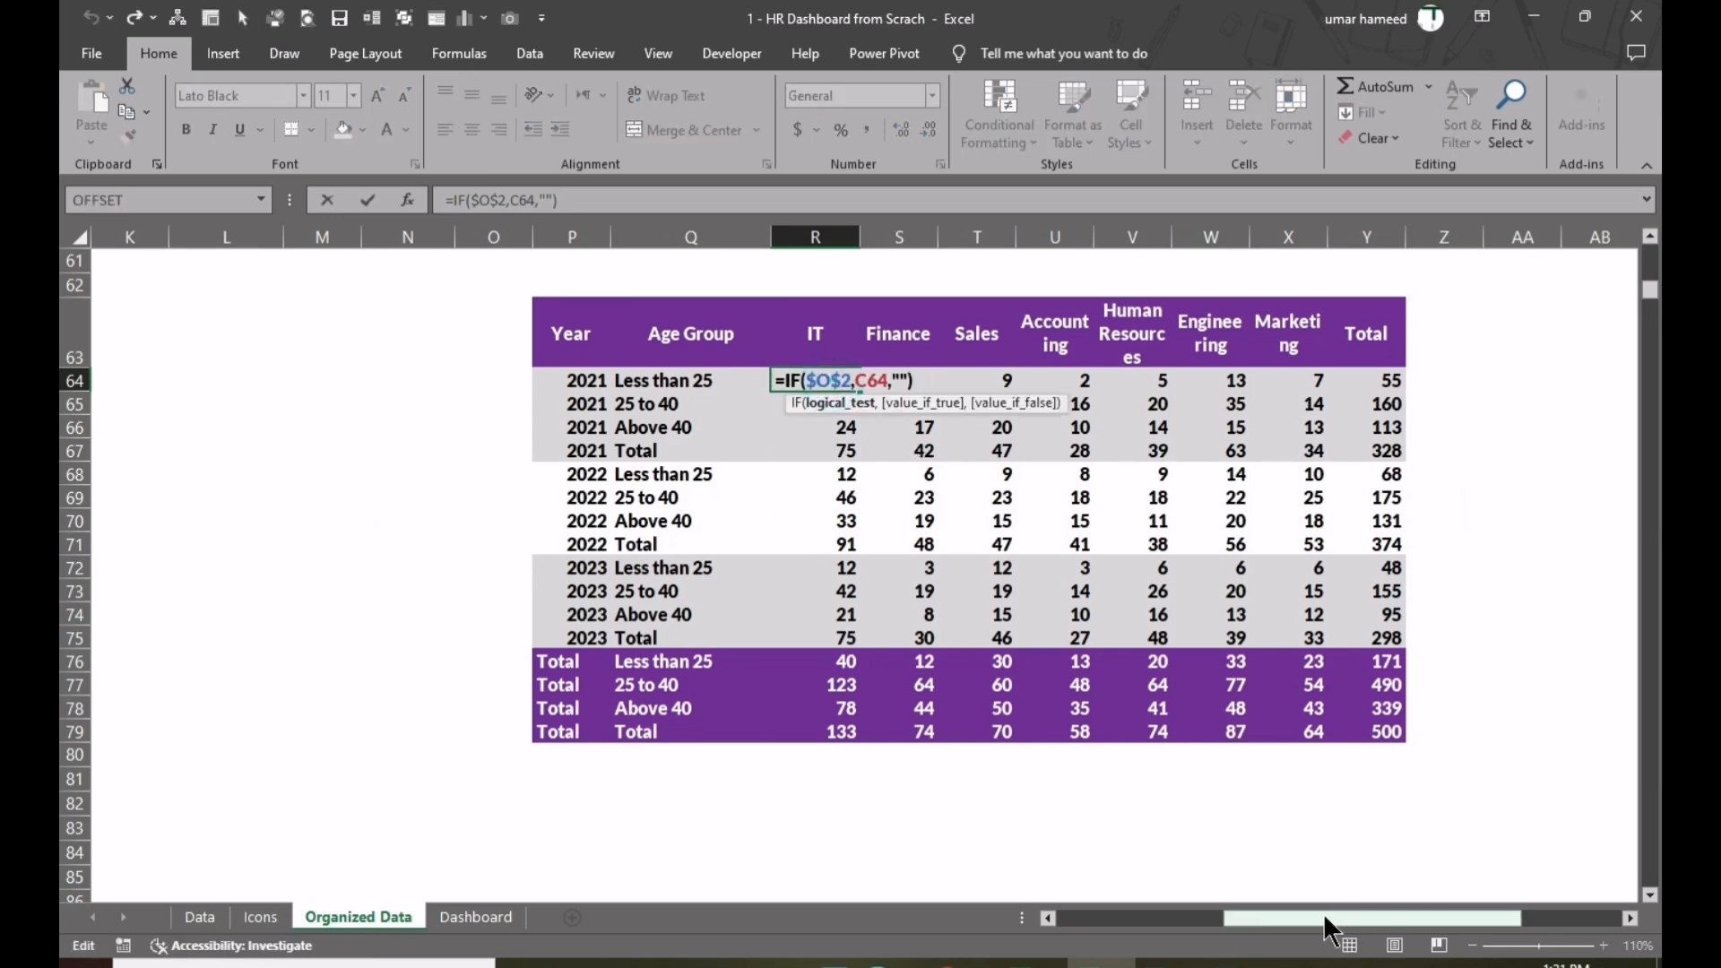
{"action": "left_click_drag", "start_coordinate": [1322, 914], "coordinate": [1274, 913]}
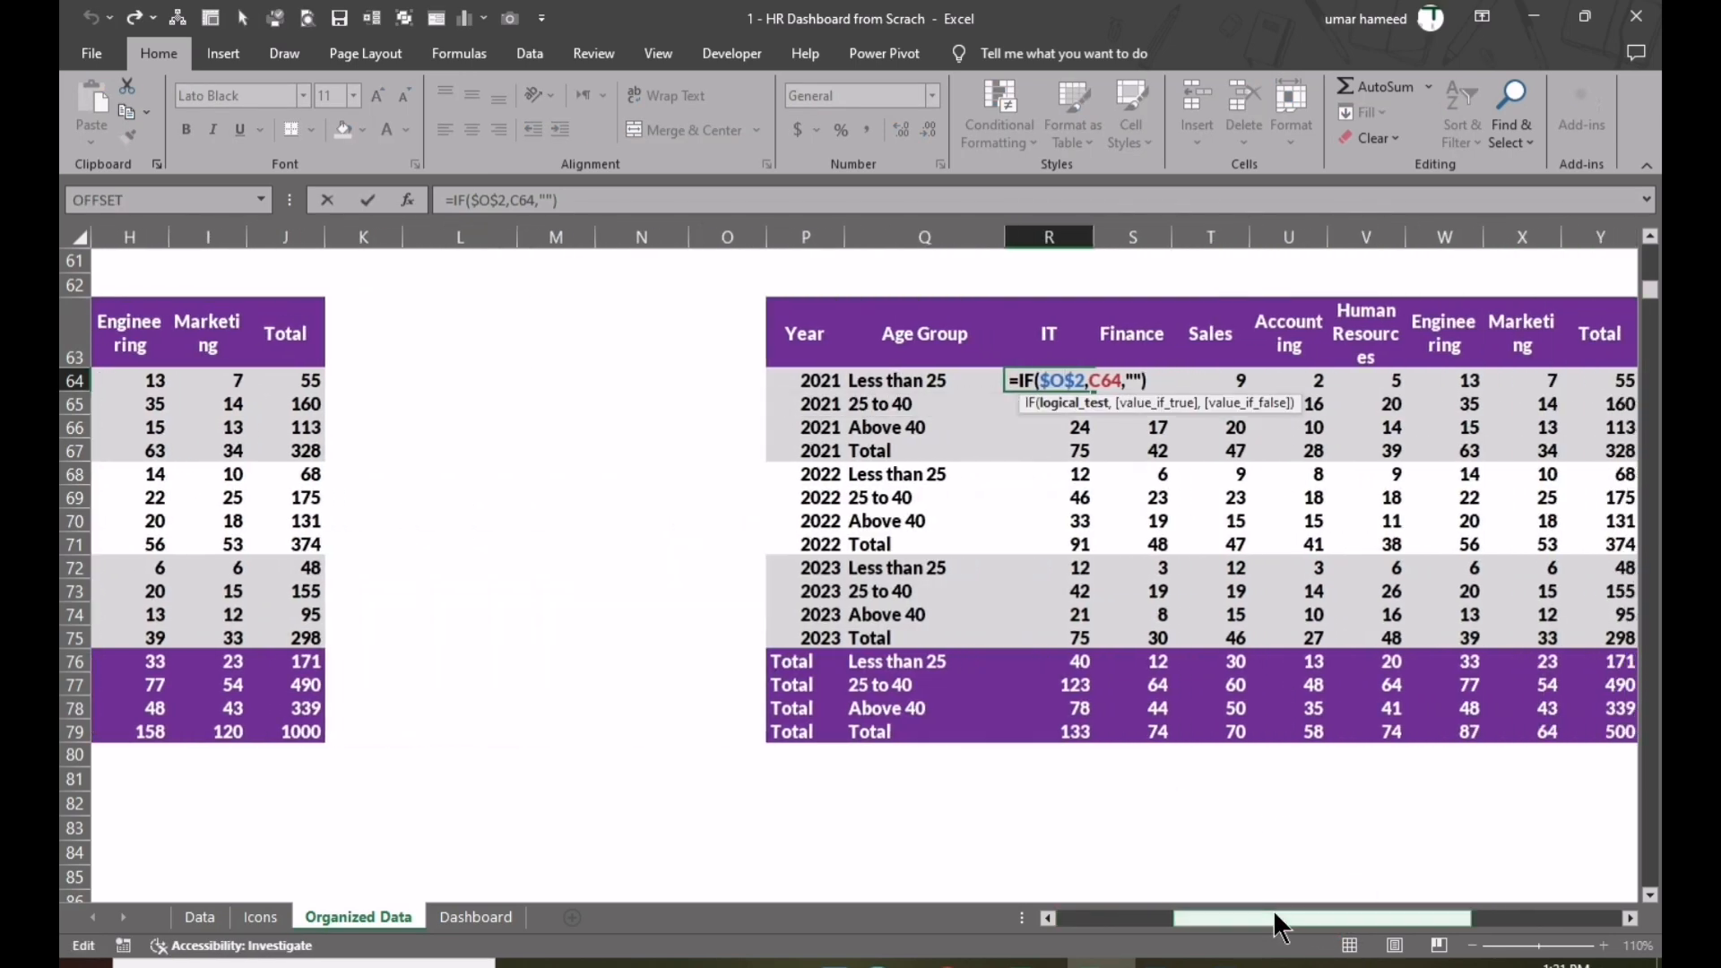
{"action": "key", "text": "Return"}
{"action": "key", "text": "Return"}
{"action": "key", "text": "Return"}
{"action": "key", "text": "Return"}
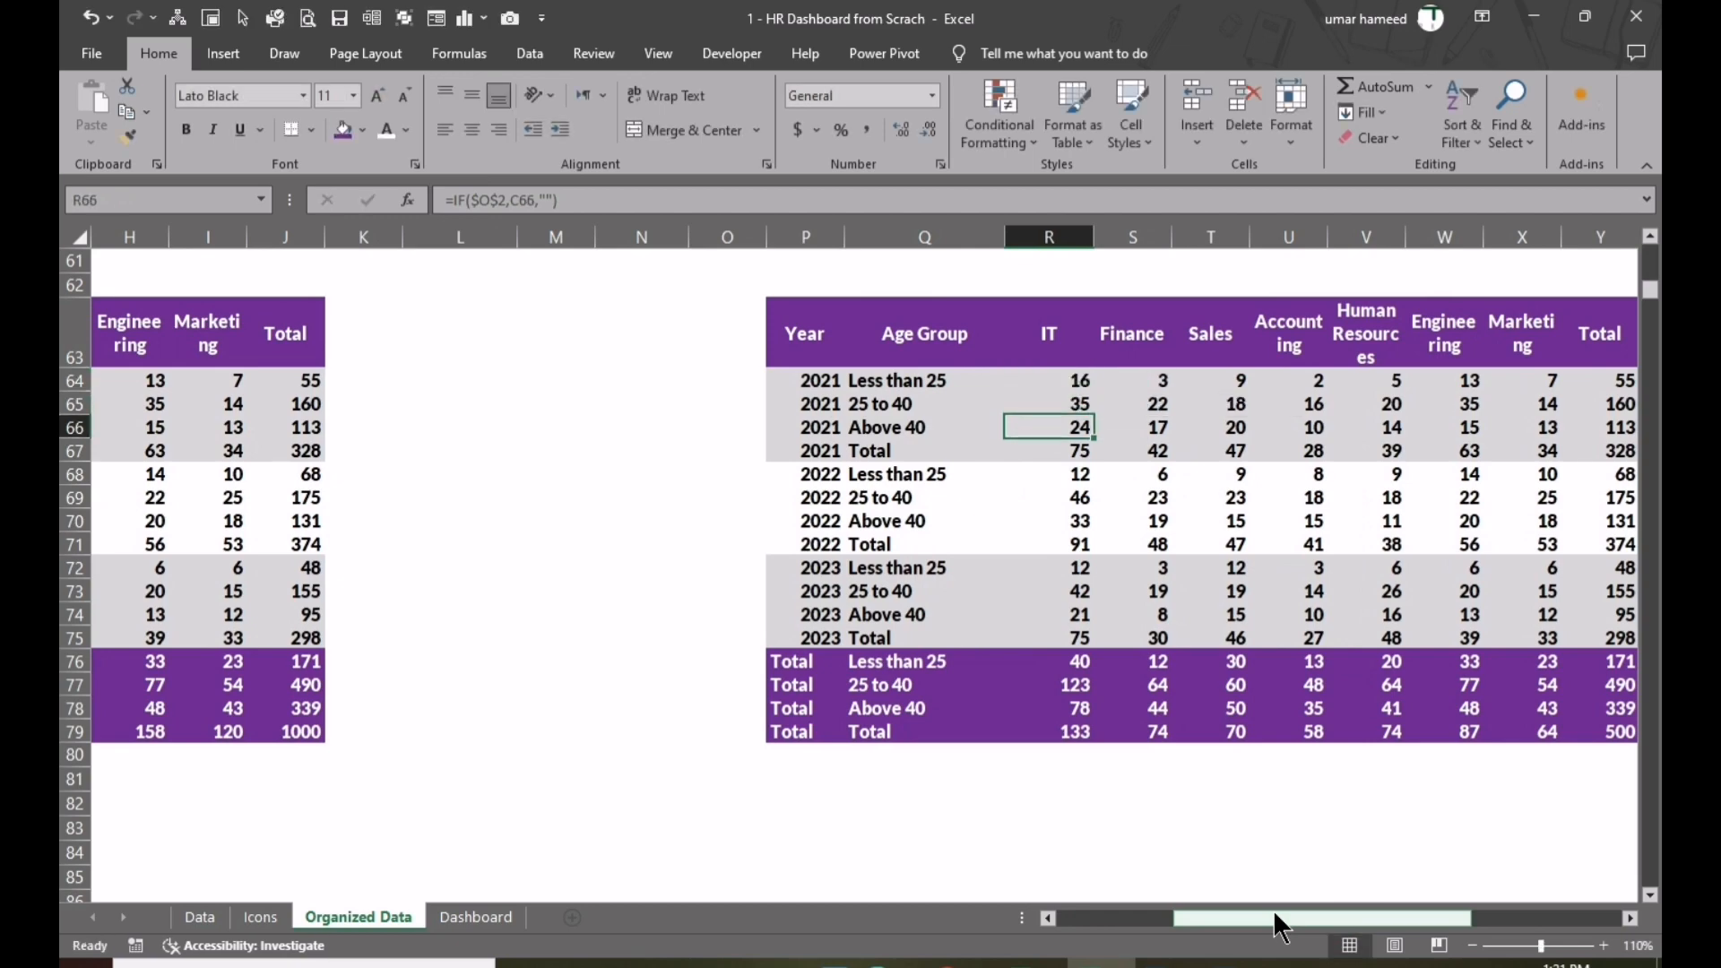
{"action": "key", "text": "Return"}
{"action": "key", "text": "Return"}
{"action": "key", "text": "Return"}
{"action": "key", "text": "Return"}
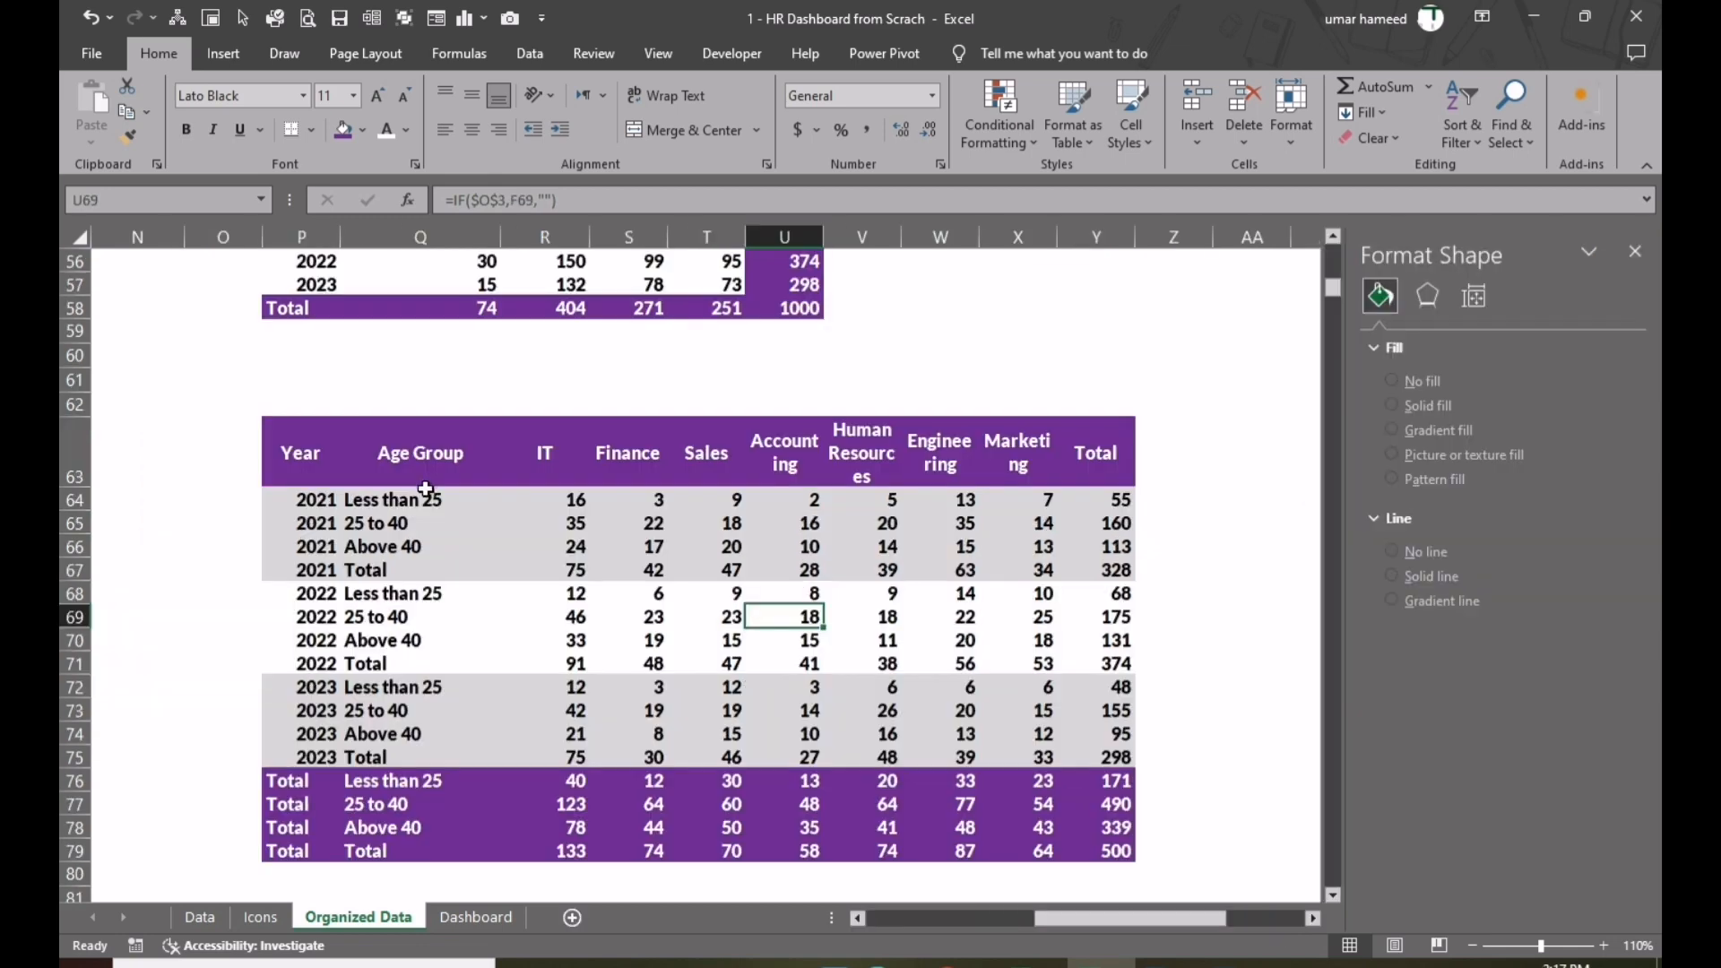
- Insert a 2-D clustered column chart from the headers Q63:X63 and the total rows Q76:X78
{"action": "left_click_drag", "start_coordinate": [482, 448], "coordinate": [1021, 448]}
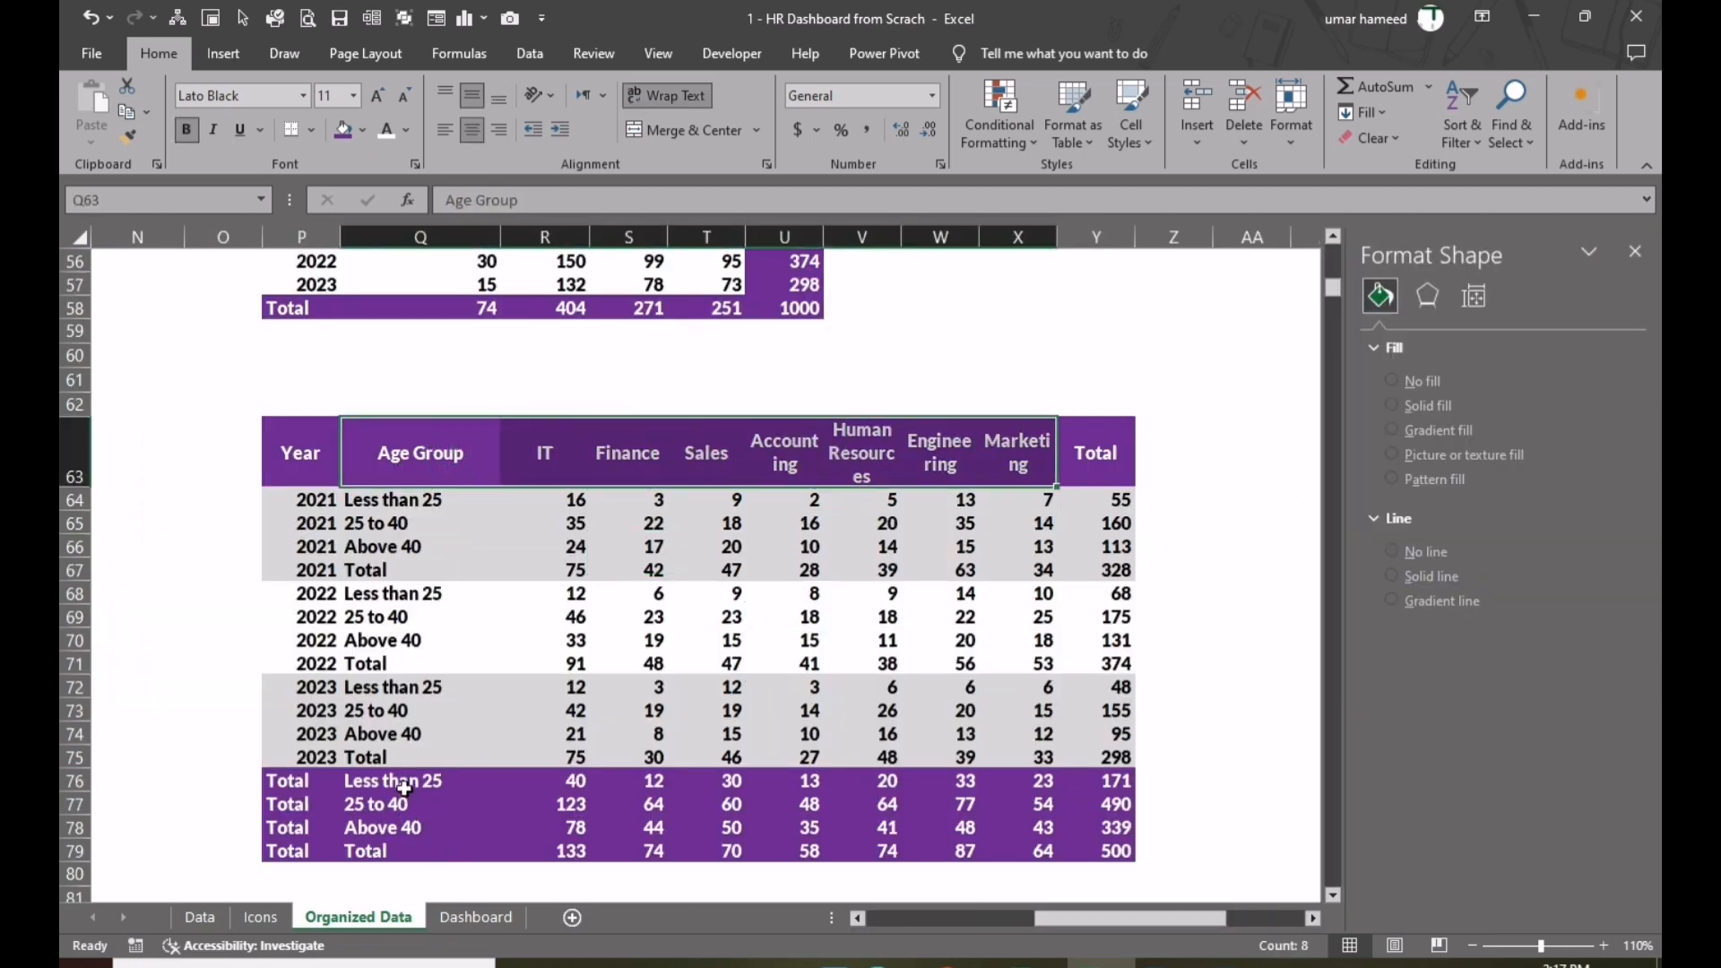
{"action": "left_click_drag", "start_coordinate": [404, 787], "coordinate": [1011, 822]}
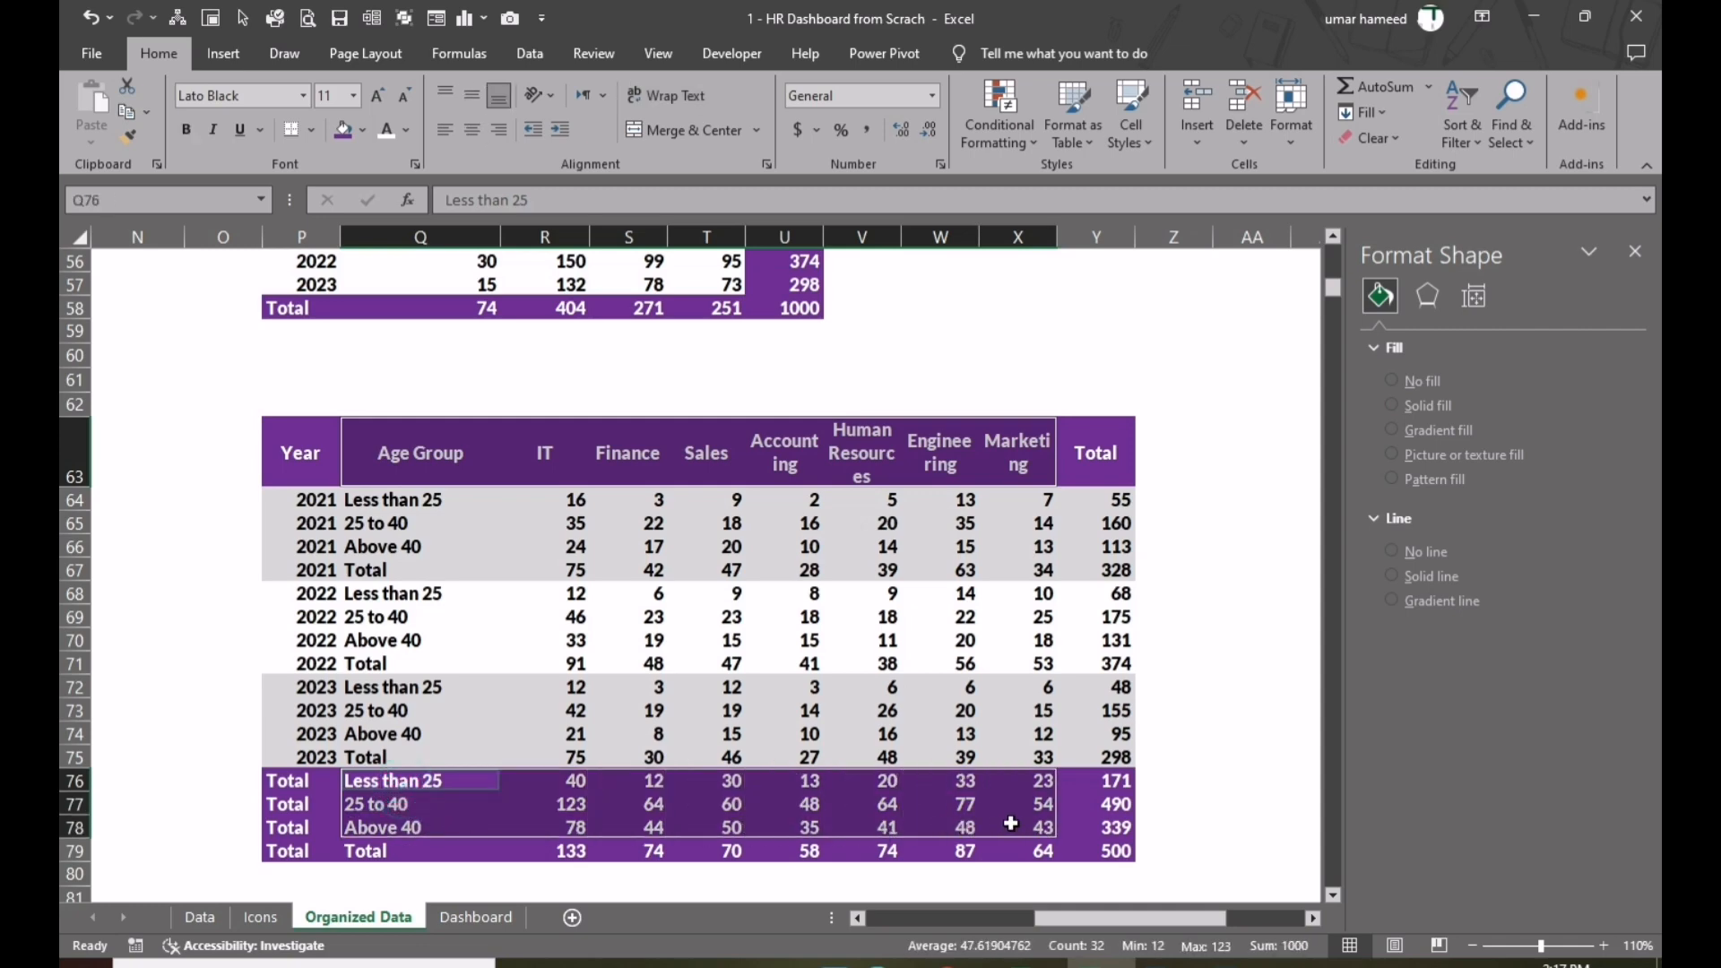
{"action": "left_click", "coordinate": [215, 54]}
{"action": "left_click", "coordinate": [719, 88]}
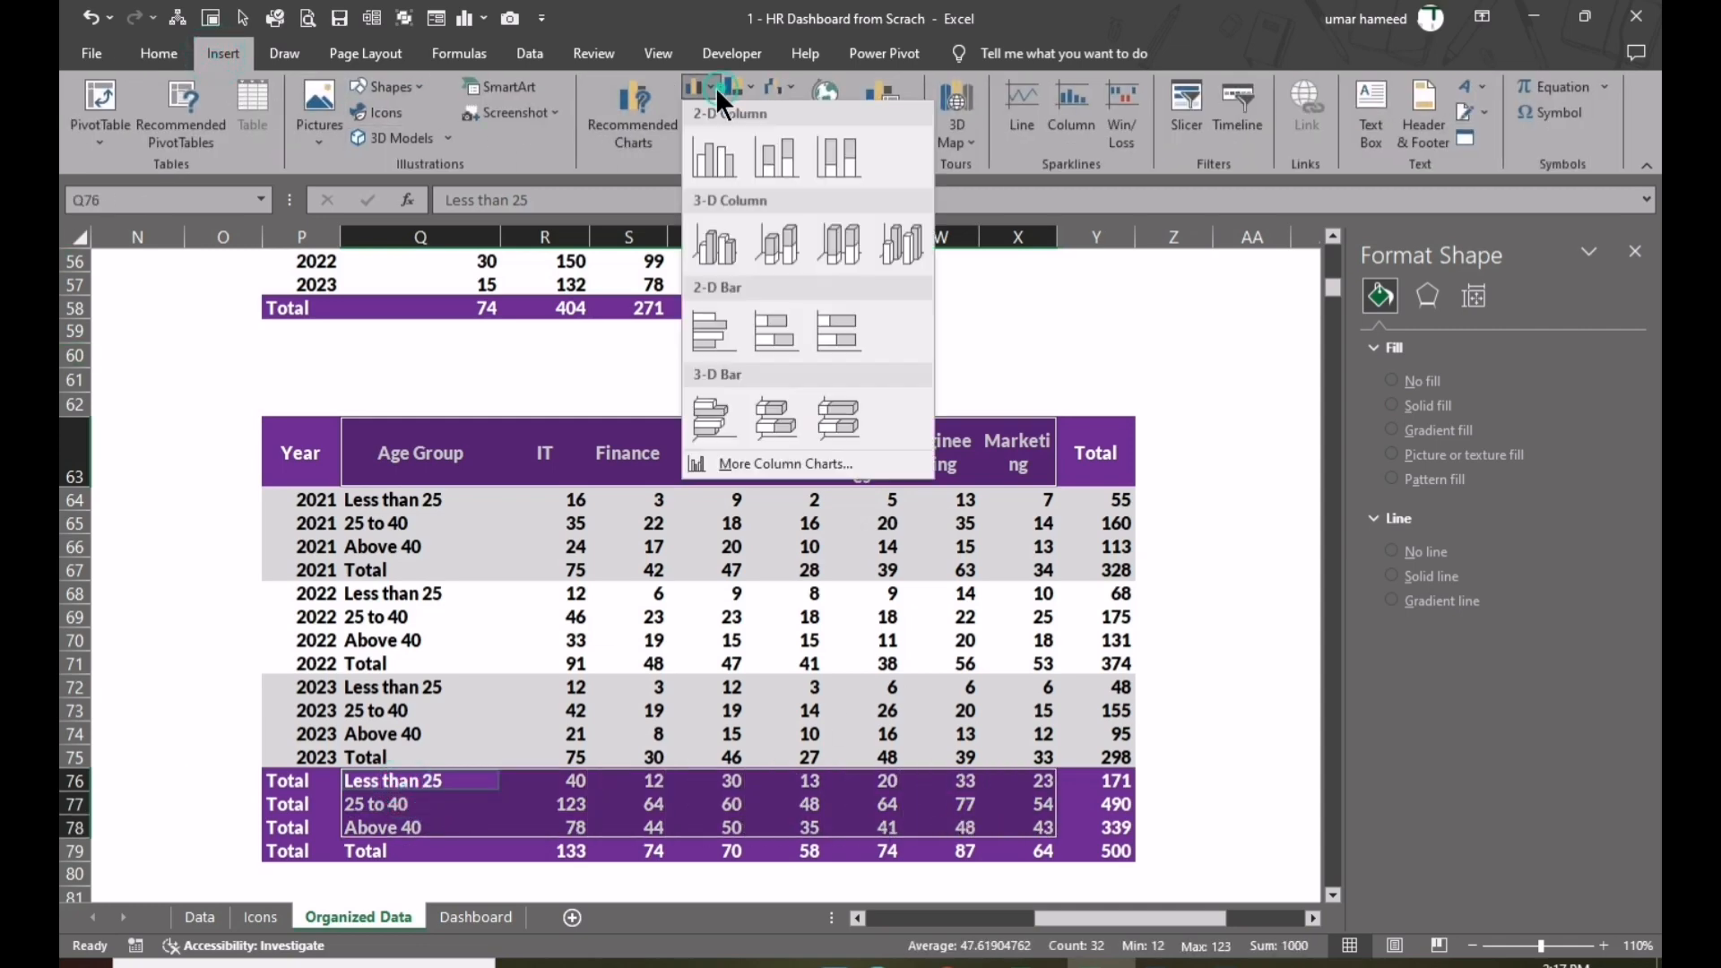
{"action": "left_click", "coordinate": [720, 161]}
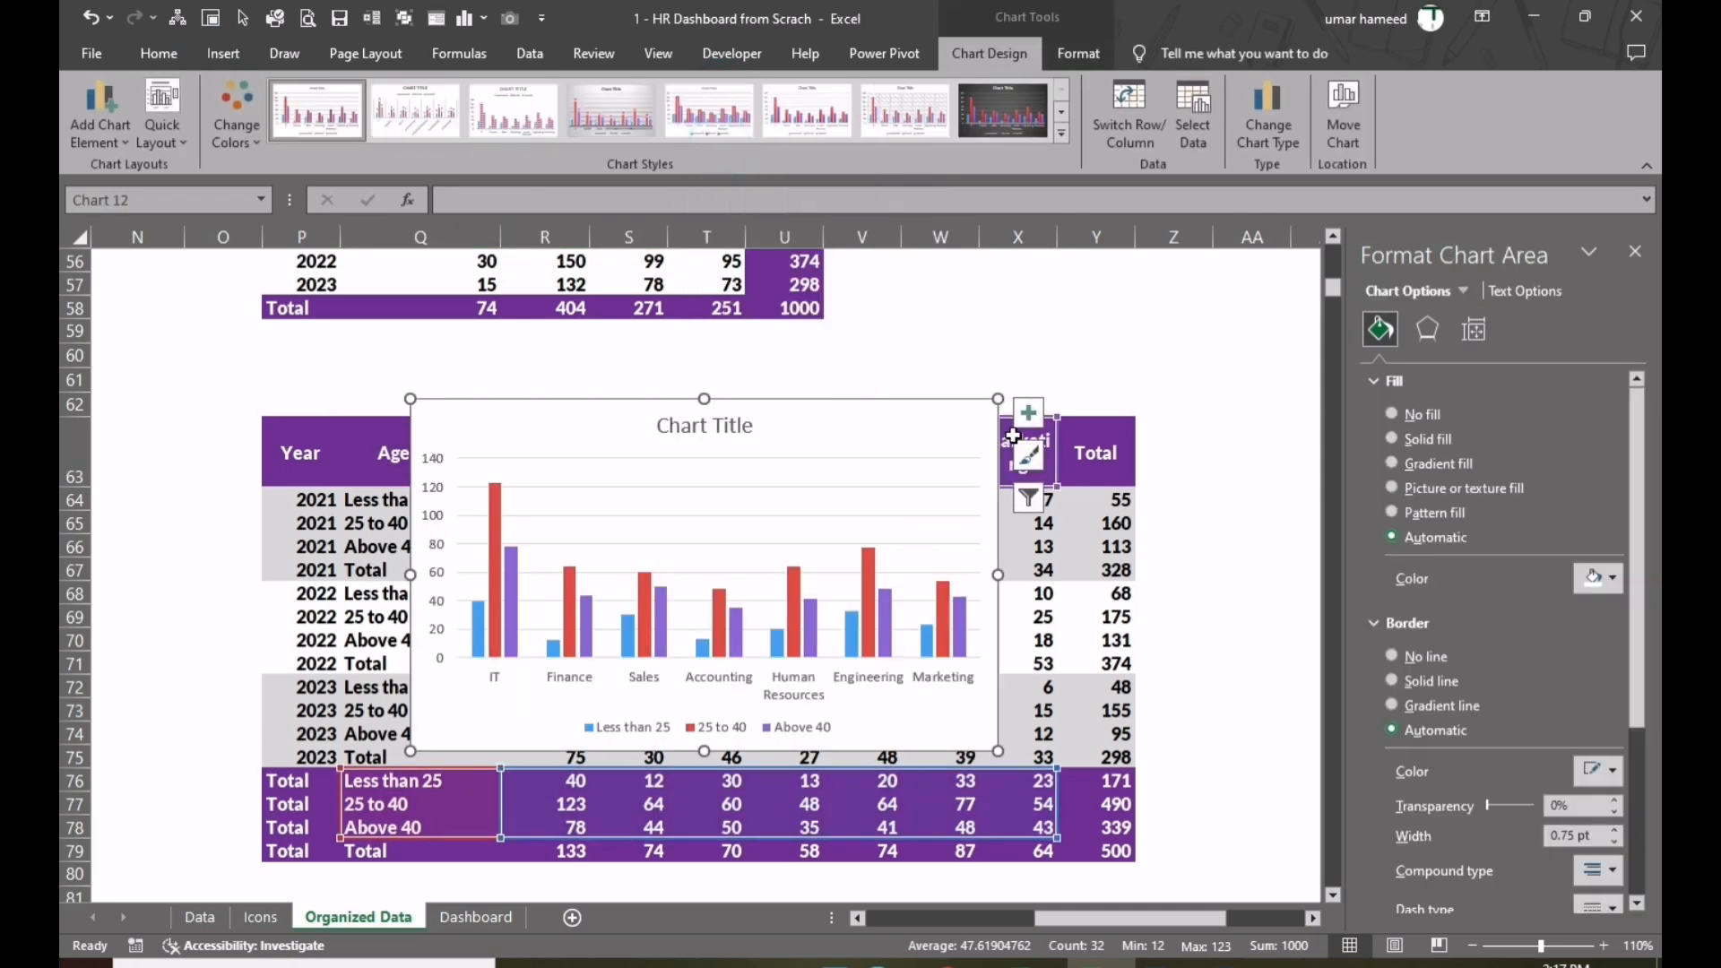
- Remove the title and gridlines from the age group column chart, keeping its axes
{"action": "left_click", "coordinate": [1030, 415]}
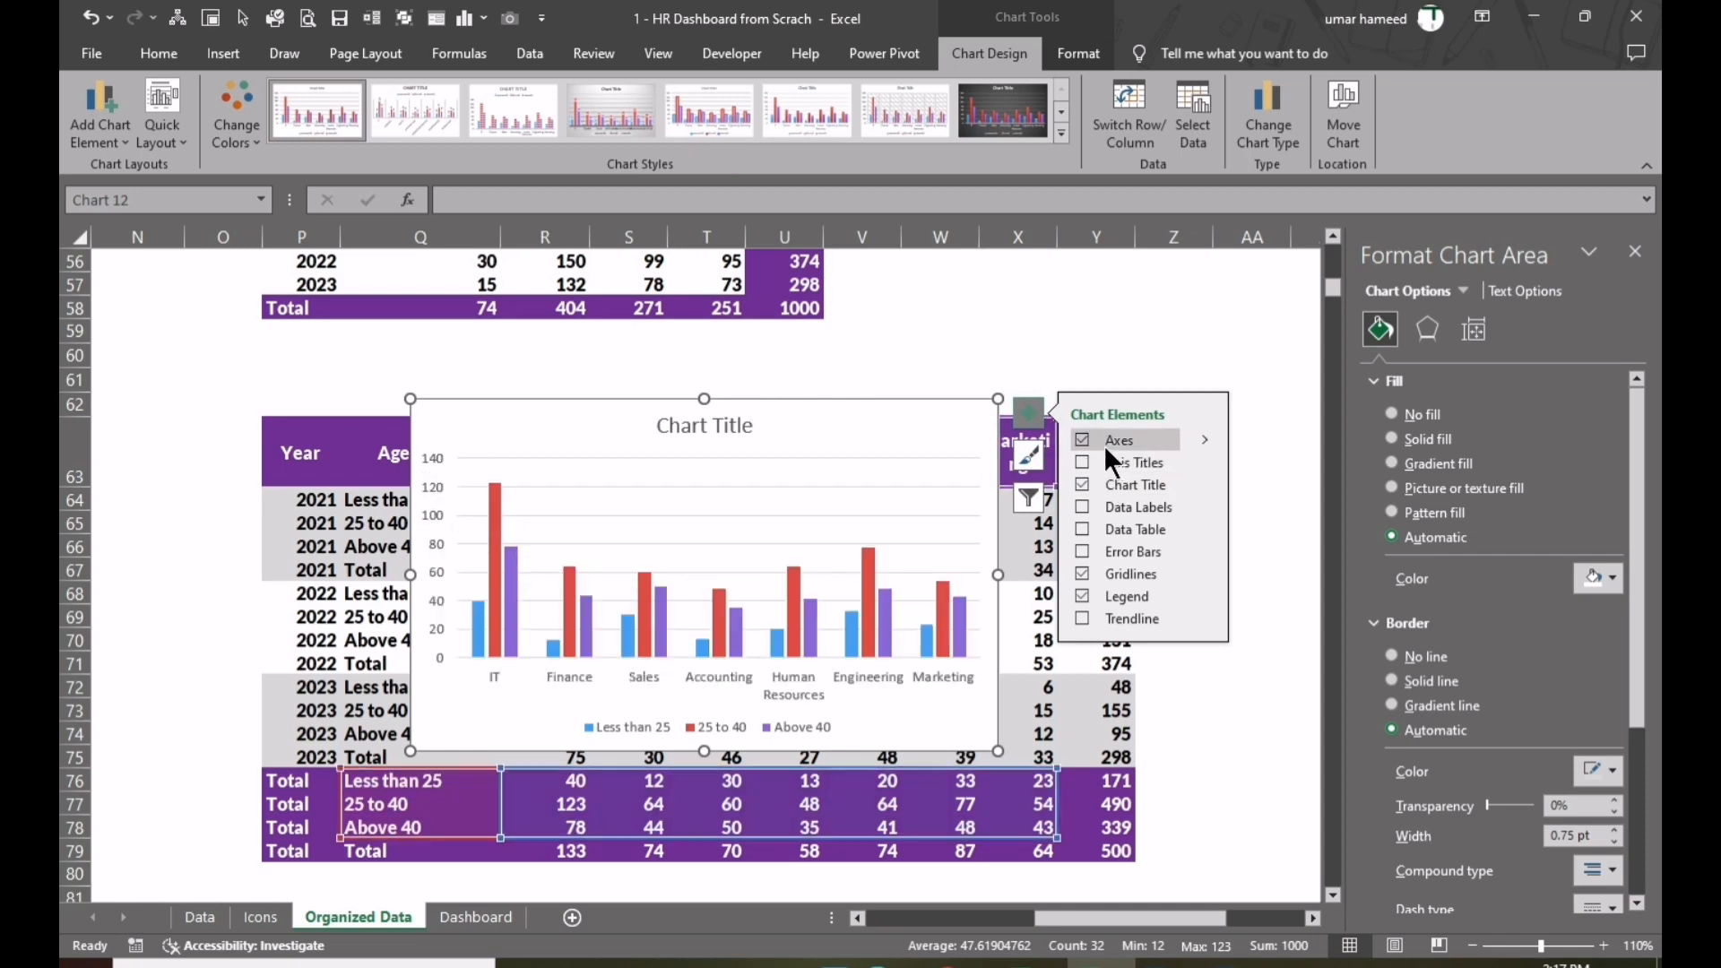
{"action": "left_click", "coordinate": [1104, 444]}
{"action": "left_click", "coordinate": [1109, 442]}
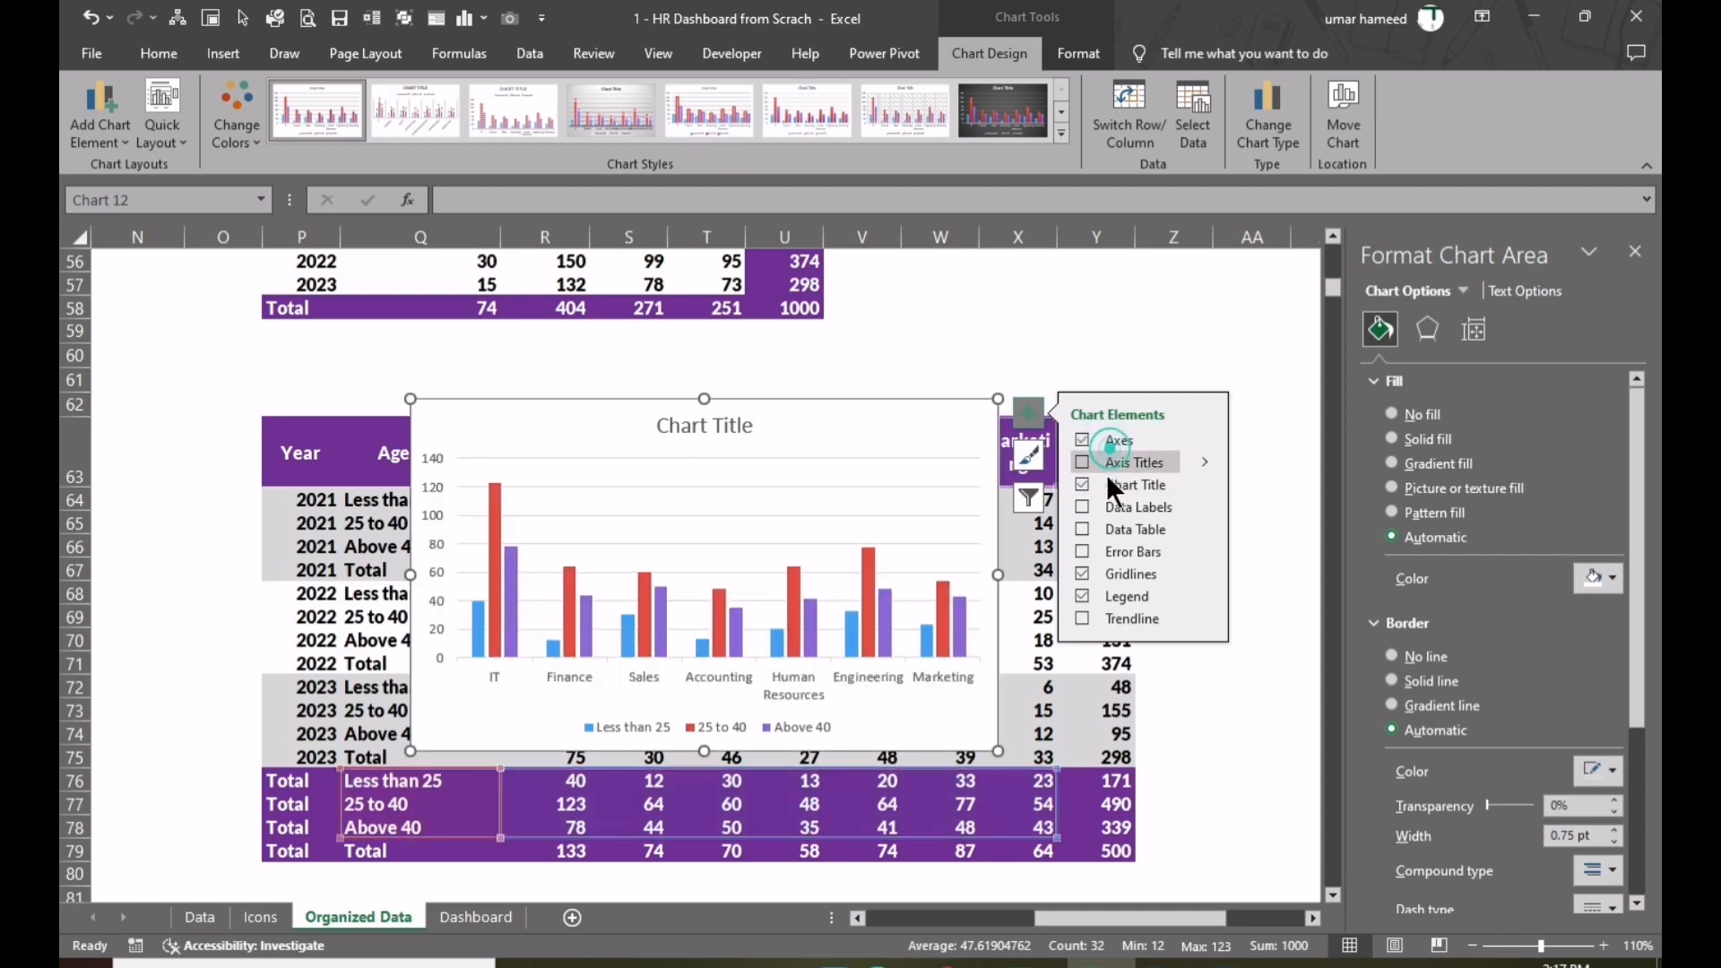
{"action": "left_click", "coordinate": [1106, 483]}
{"action": "left_click", "coordinate": [1115, 569]}
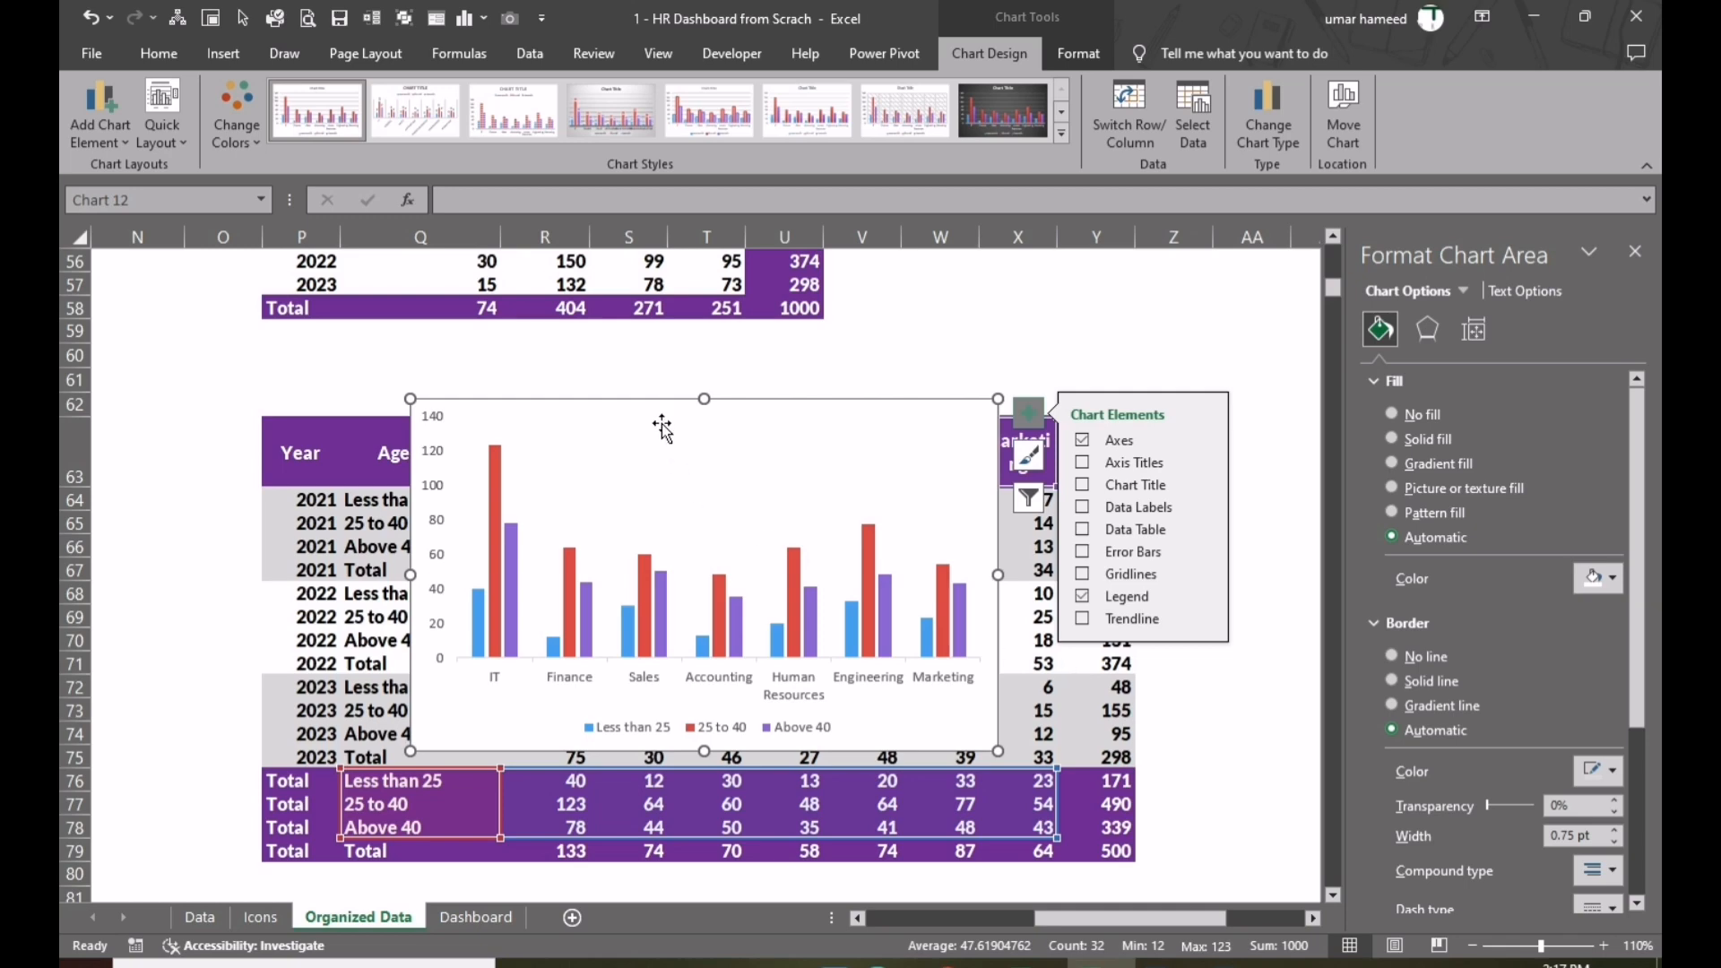
- Move the age group chart into the empty area below the table
{"action": "left_click_drag", "start_coordinate": [659, 408], "coordinate": [631, 697]}
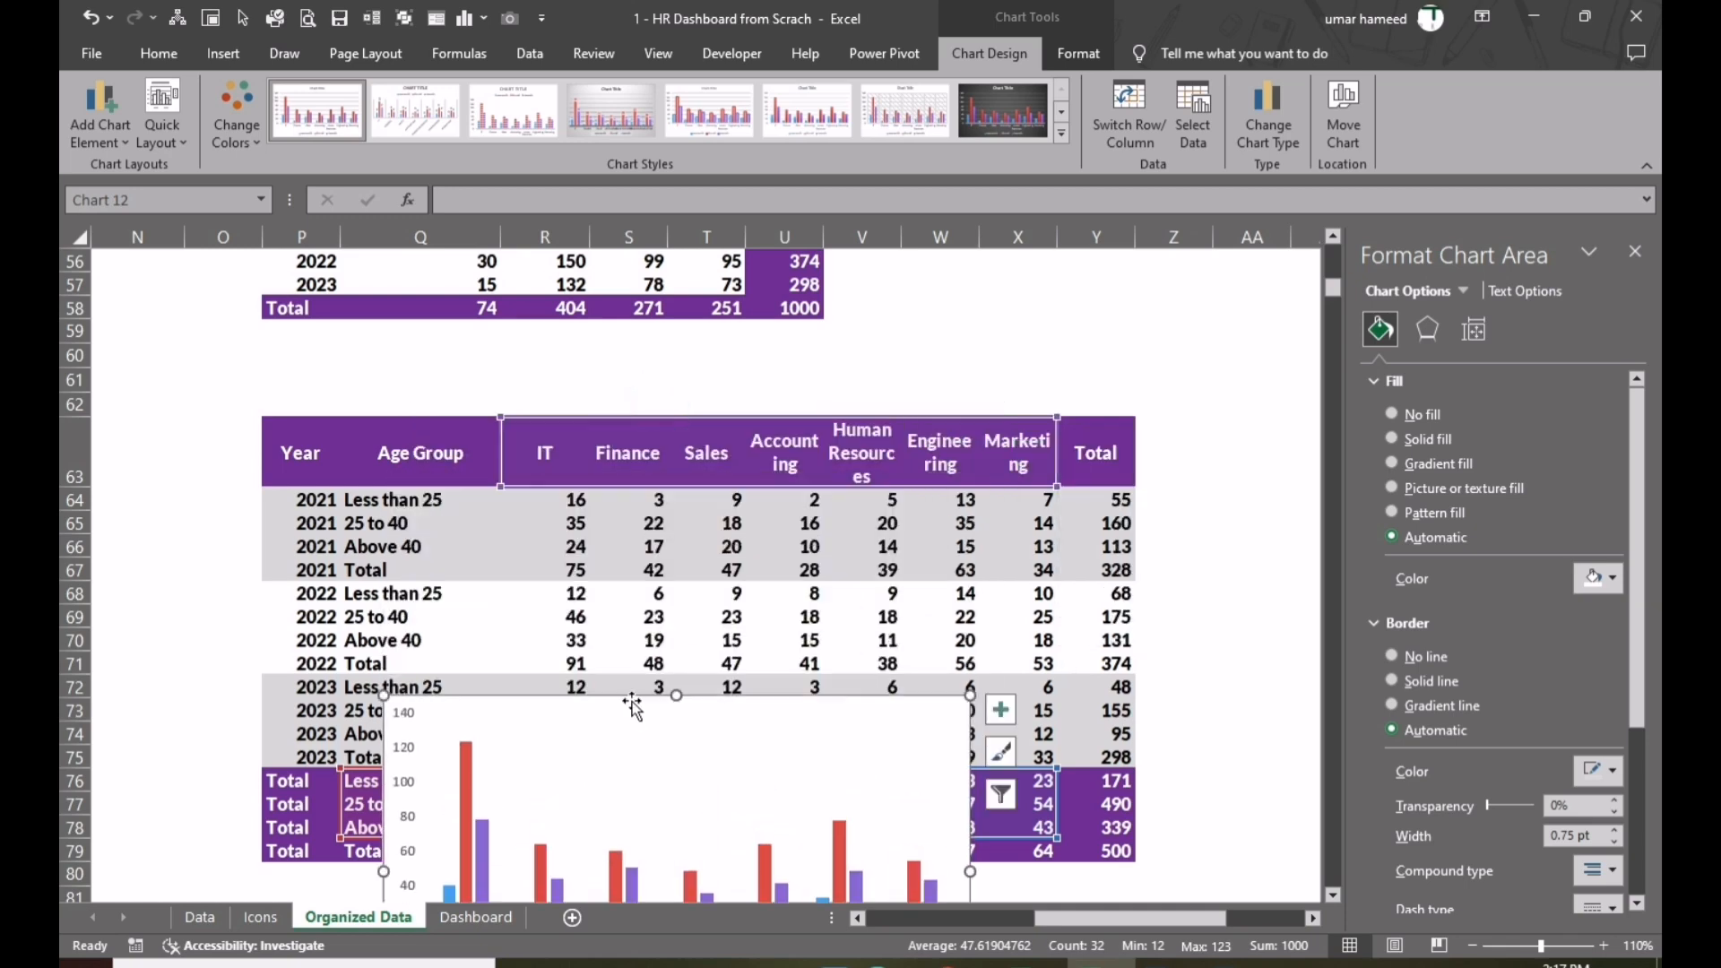
{"action": "scroll", "coordinate": [633, 700], "scroll_direction": "down", "scroll_amount": 5}
{"action": "left_click", "coordinate": [1018, 734]}
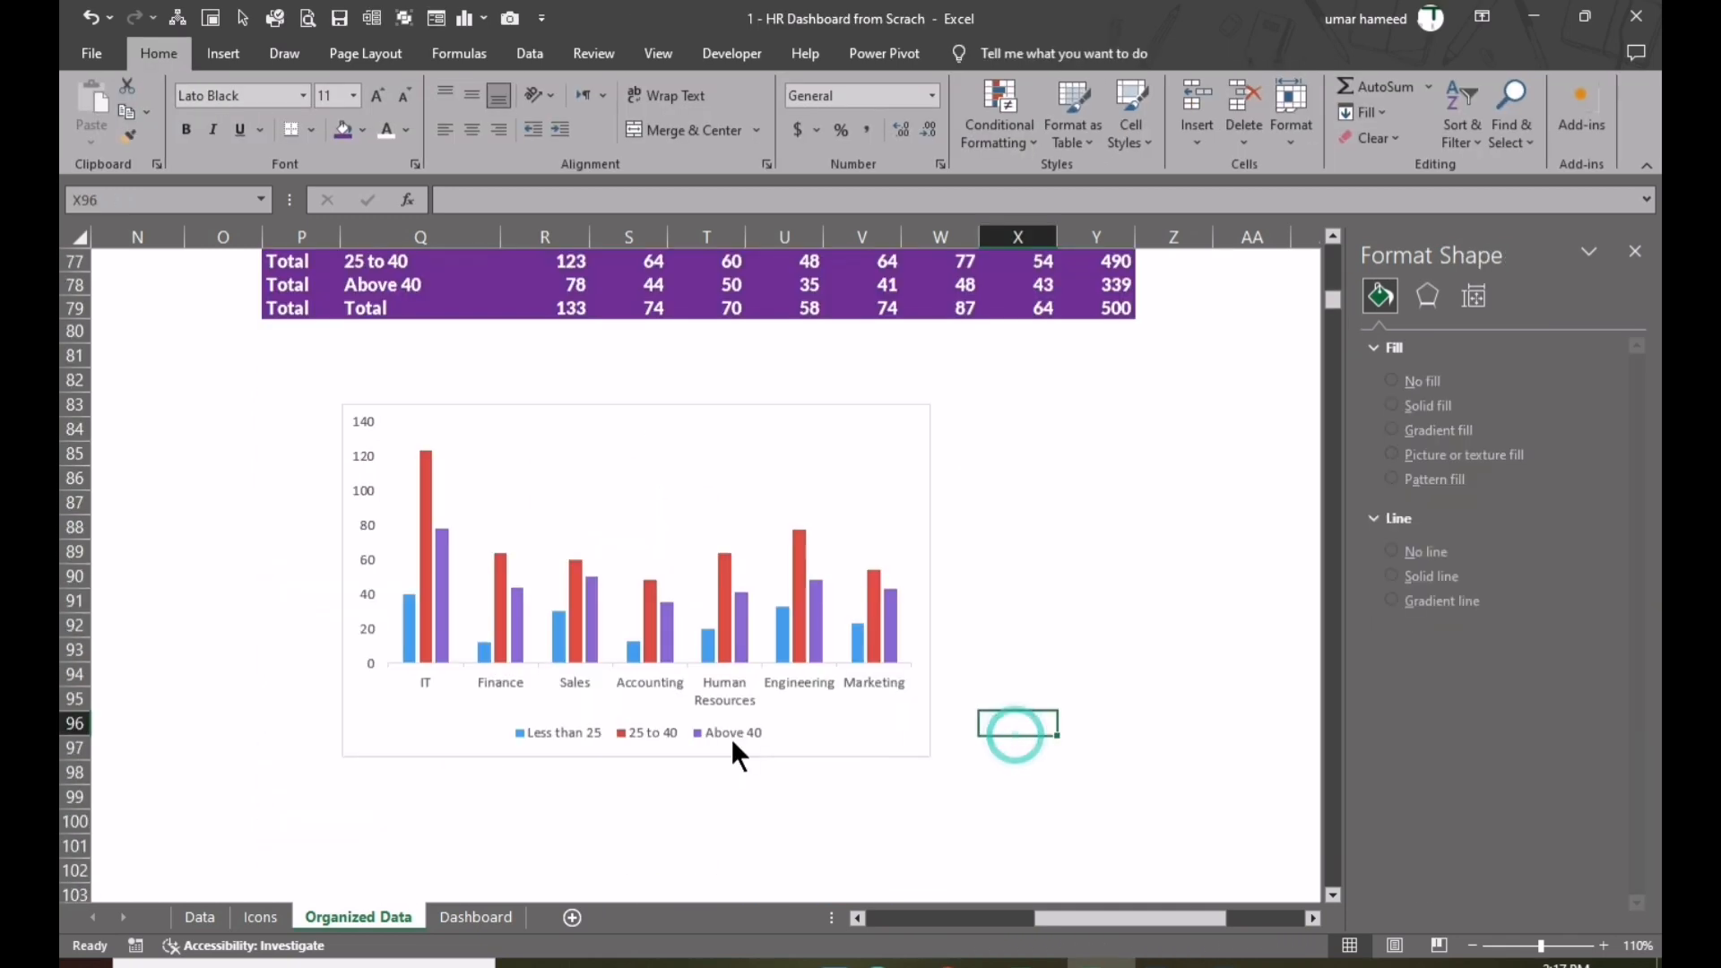
- Set the chart's legend position to Top
{"action": "right_click", "coordinate": [728, 735]}
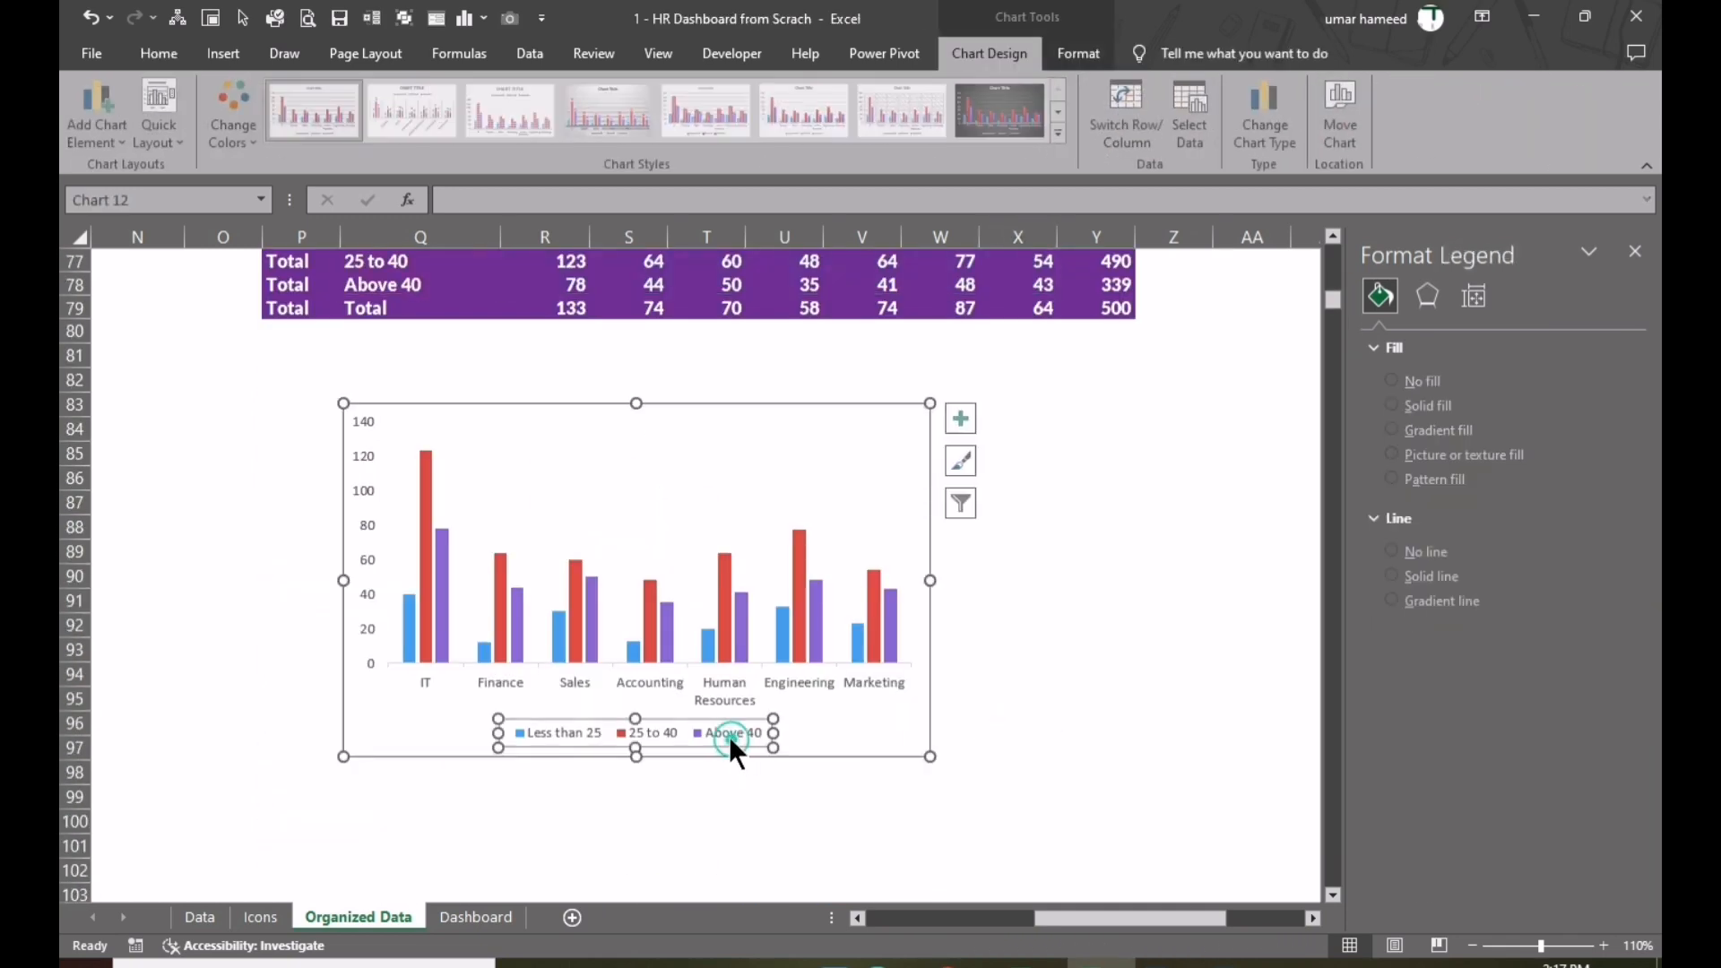
{"action": "left_click", "coordinate": [809, 914]}
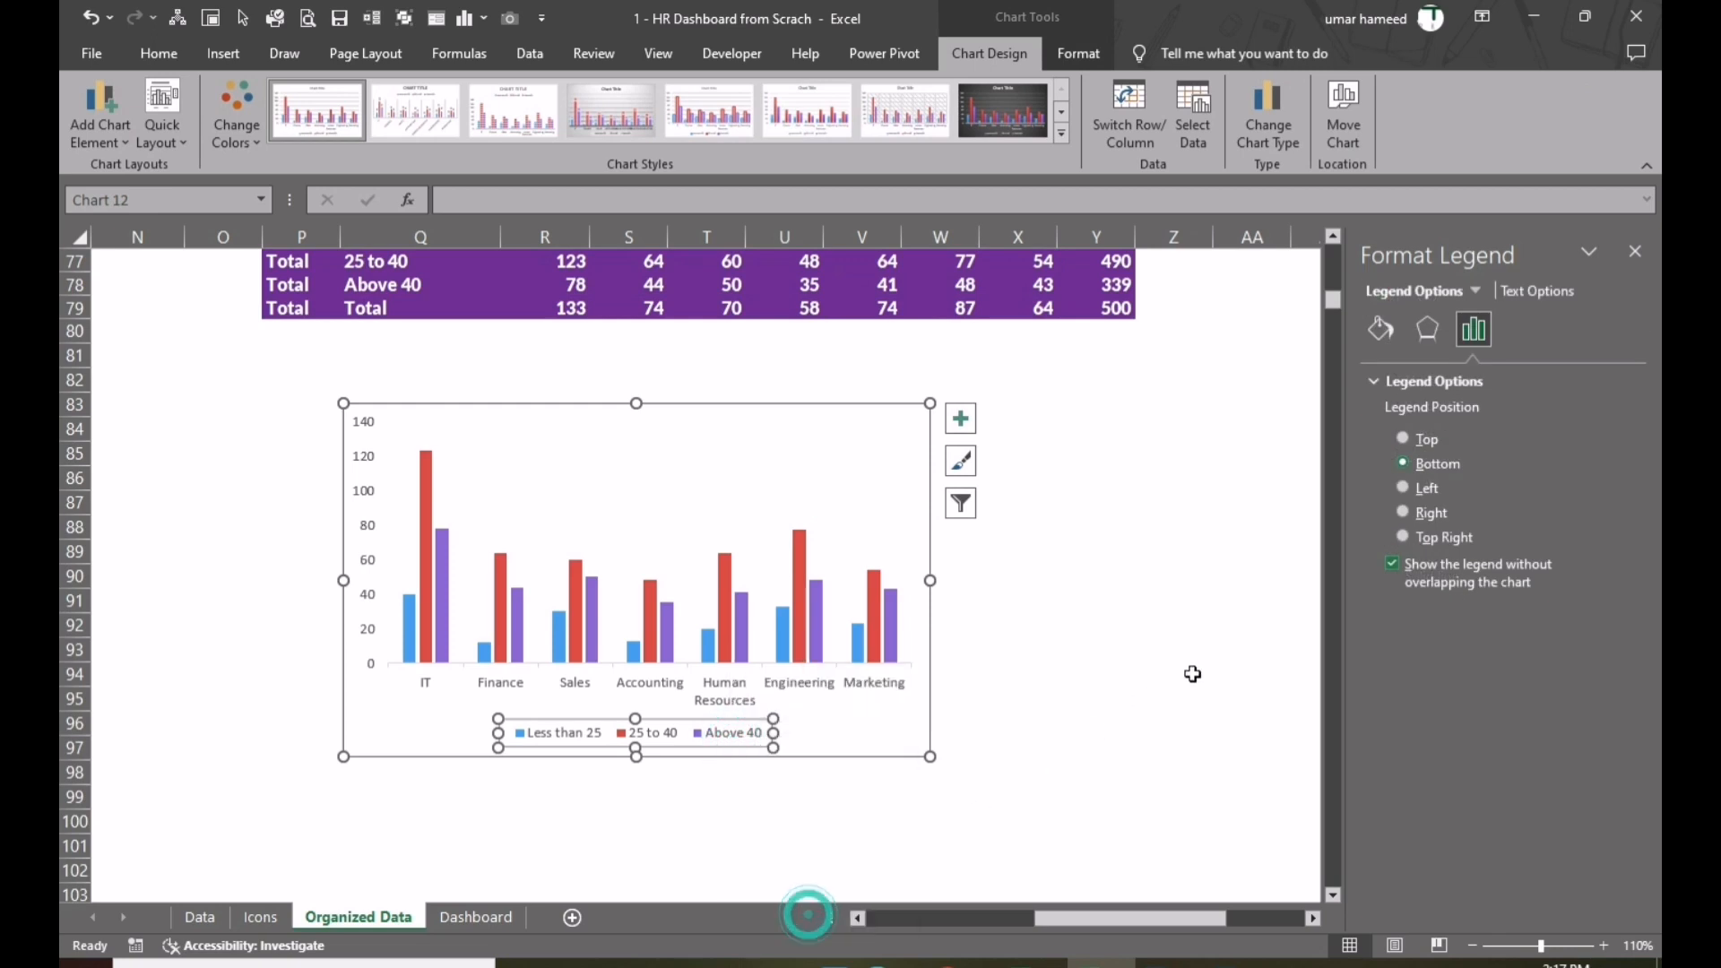
{"action": "left_click", "coordinate": [1402, 439]}
{"action": "left_click", "coordinate": [1066, 679]}
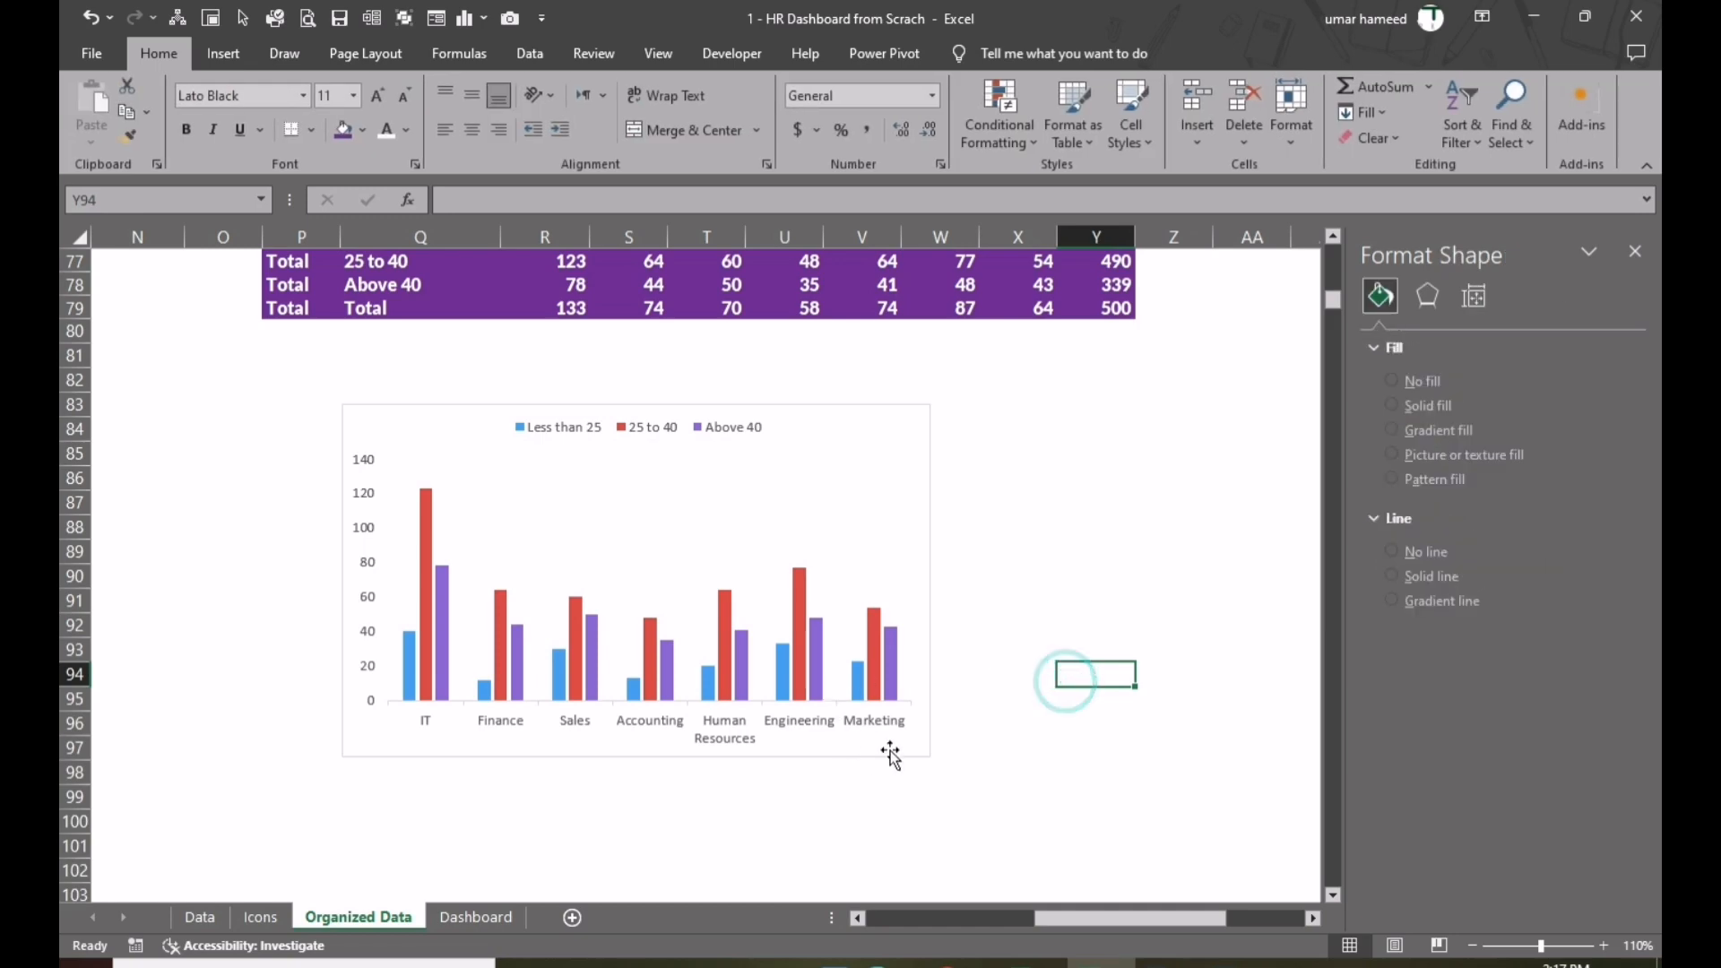
{"action": "left_click", "coordinate": [997, 764]}
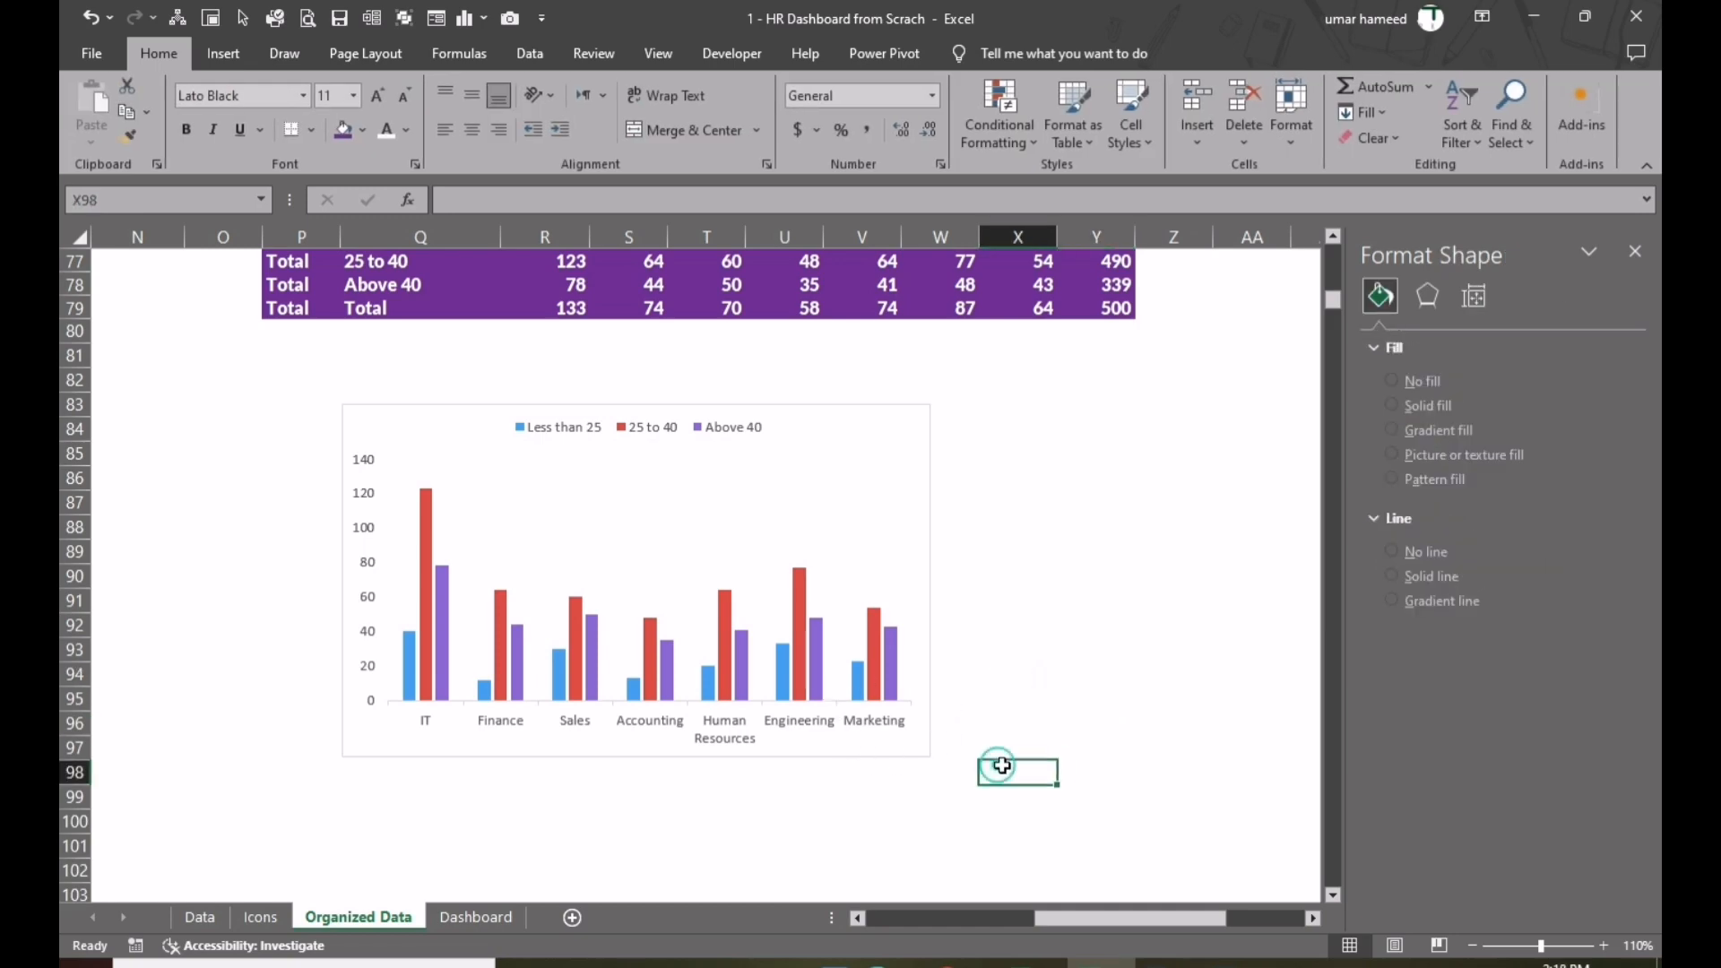
- Reduce the gap width of the chart's data series to make the columns wider
{"action": "left_click", "coordinate": [895, 675]}
{"action": "right_click", "coordinate": [895, 675]}
{"action": "left_click", "coordinate": [1004, 897]}
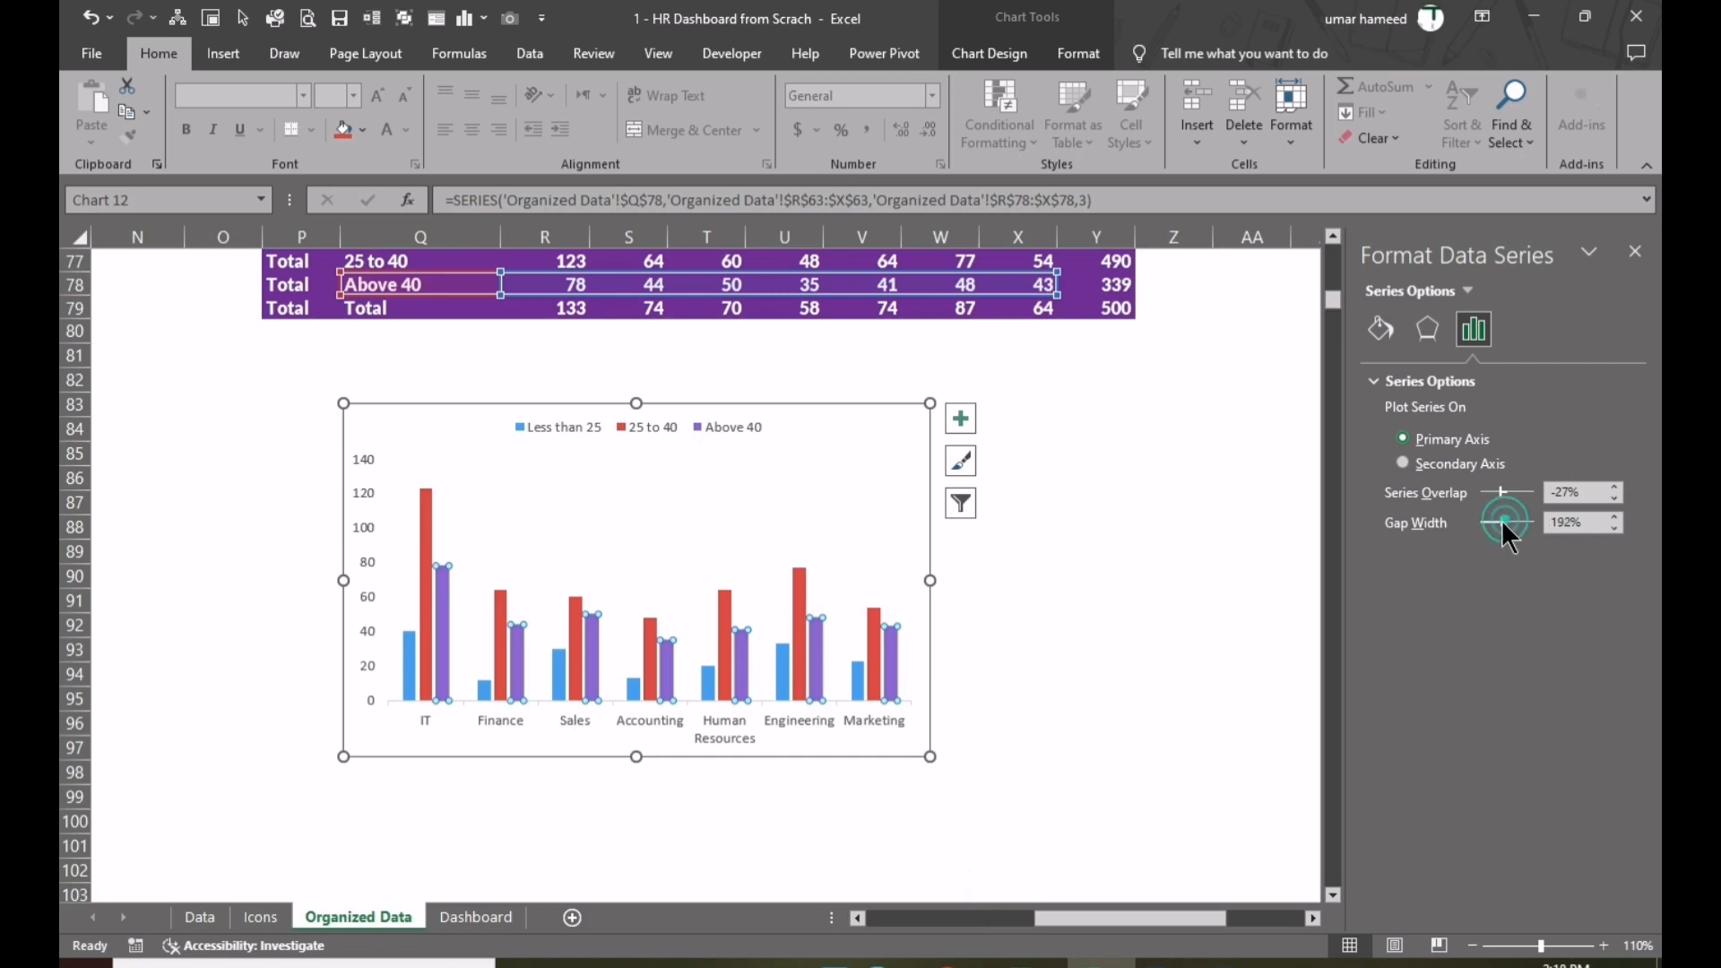
{"action": "left_click_drag", "start_coordinate": [1502, 520], "coordinate": [1493, 522]}
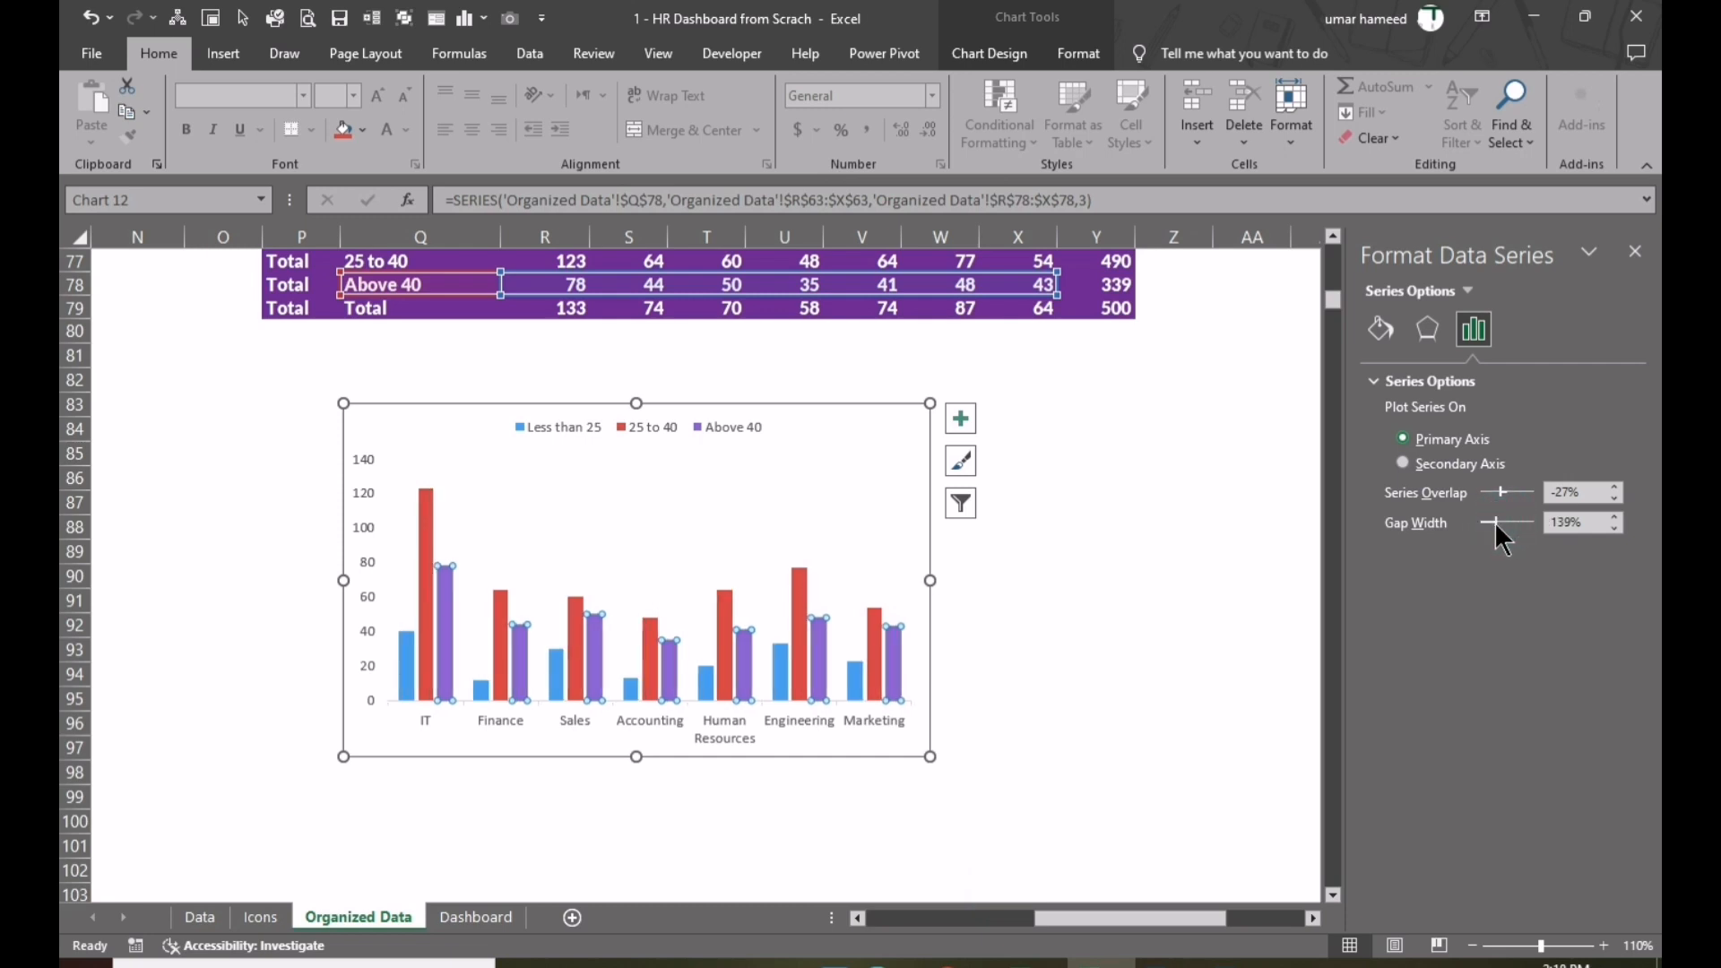
{"action": "left_click", "coordinate": [1173, 674]}
- Format the chart area with no fill and no border line
{"action": "right_click", "coordinate": [889, 445]}
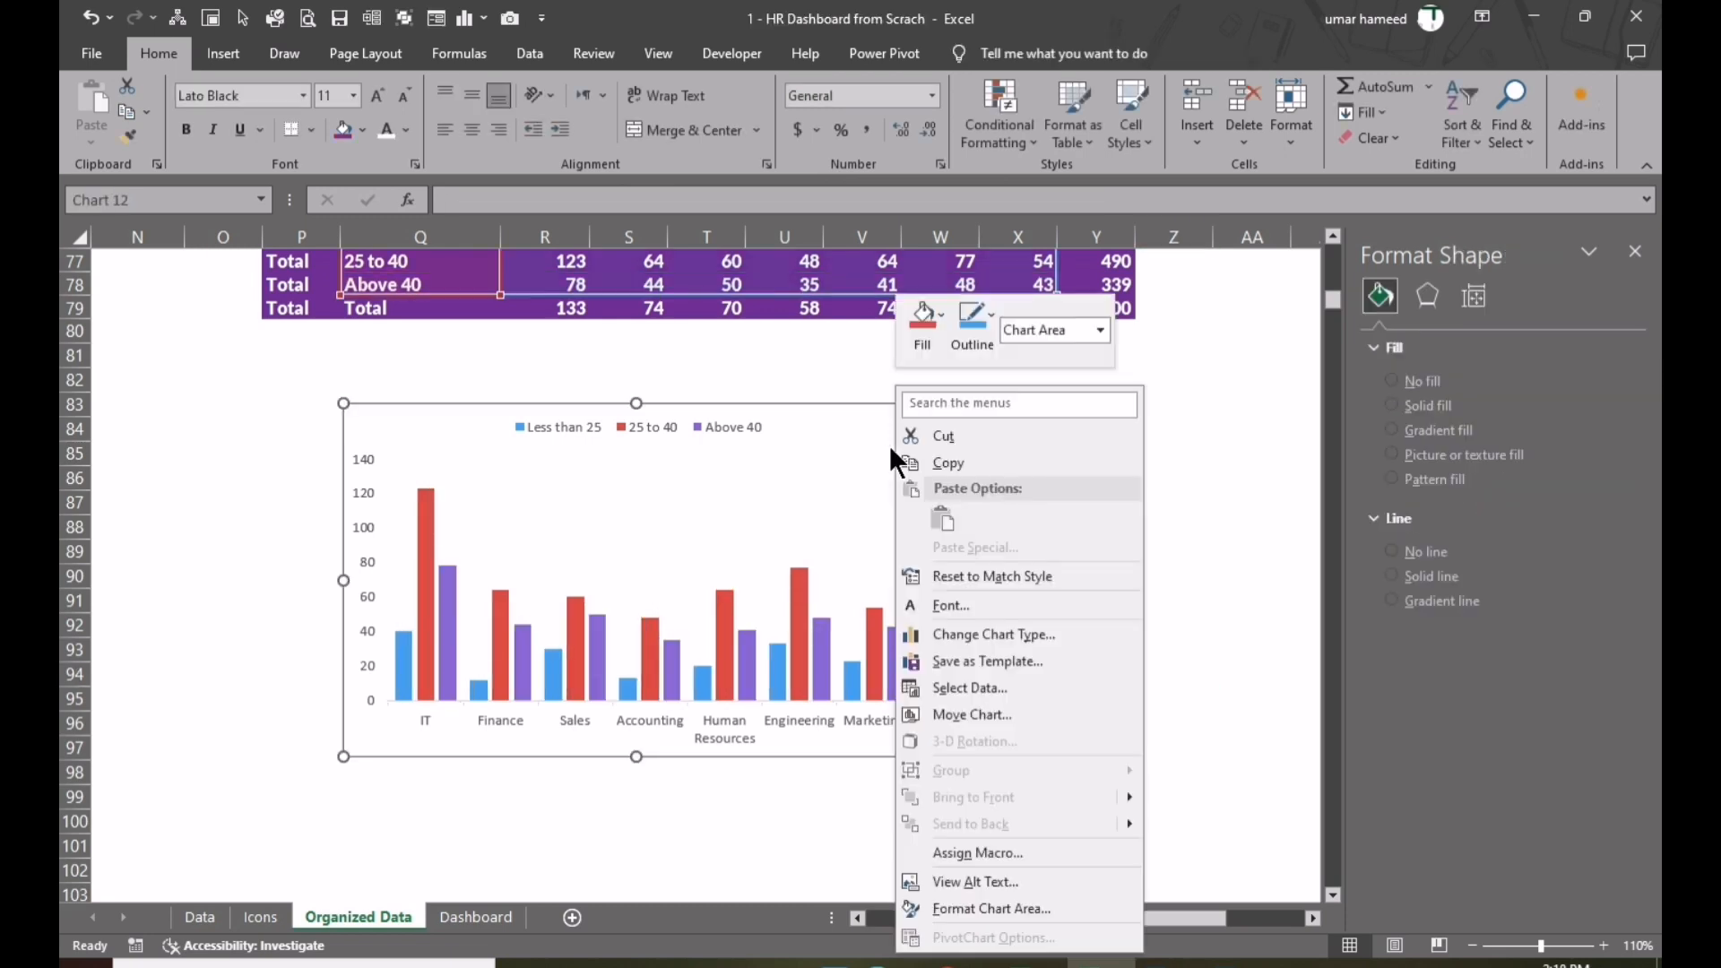
{"action": "left_click", "coordinate": [983, 901]}
{"action": "left_click", "coordinate": [1418, 408]}
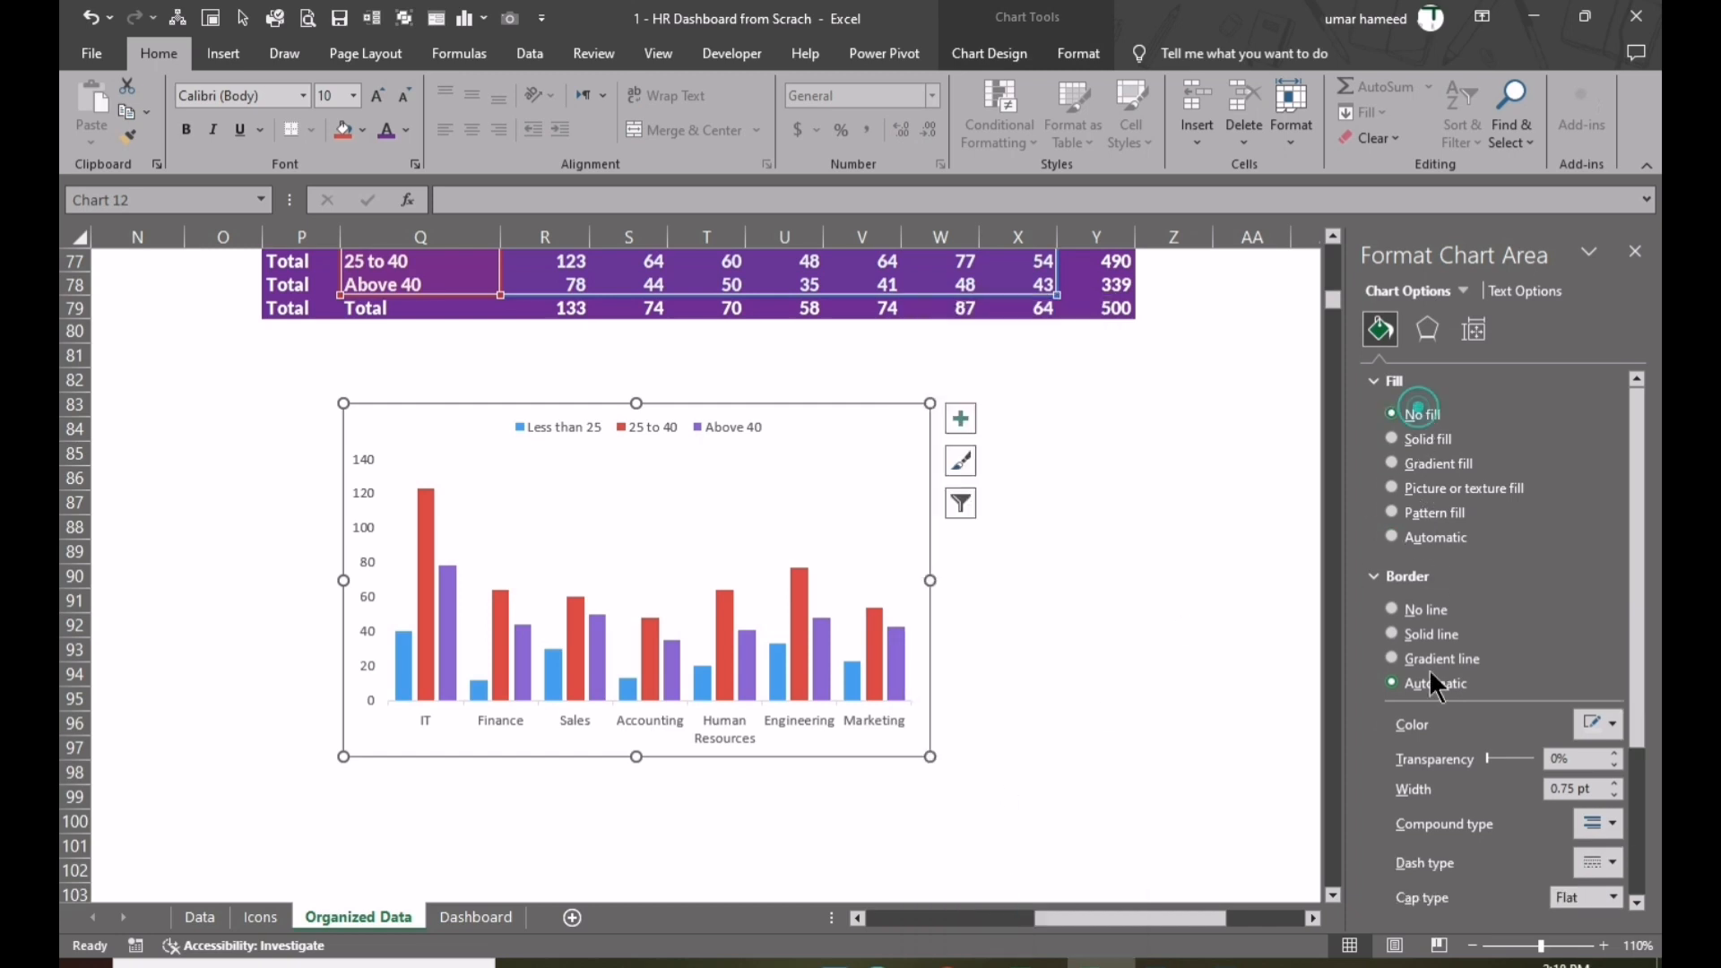
{"action": "left_click", "coordinate": [1418, 612]}
{"action": "left_click", "coordinate": [1233, 656]}
- Cut the age group chart and paste it into the Age Group Demographics card on the Dashboard sheet
{"action": "double_click", "coordinate": [773, 417]}
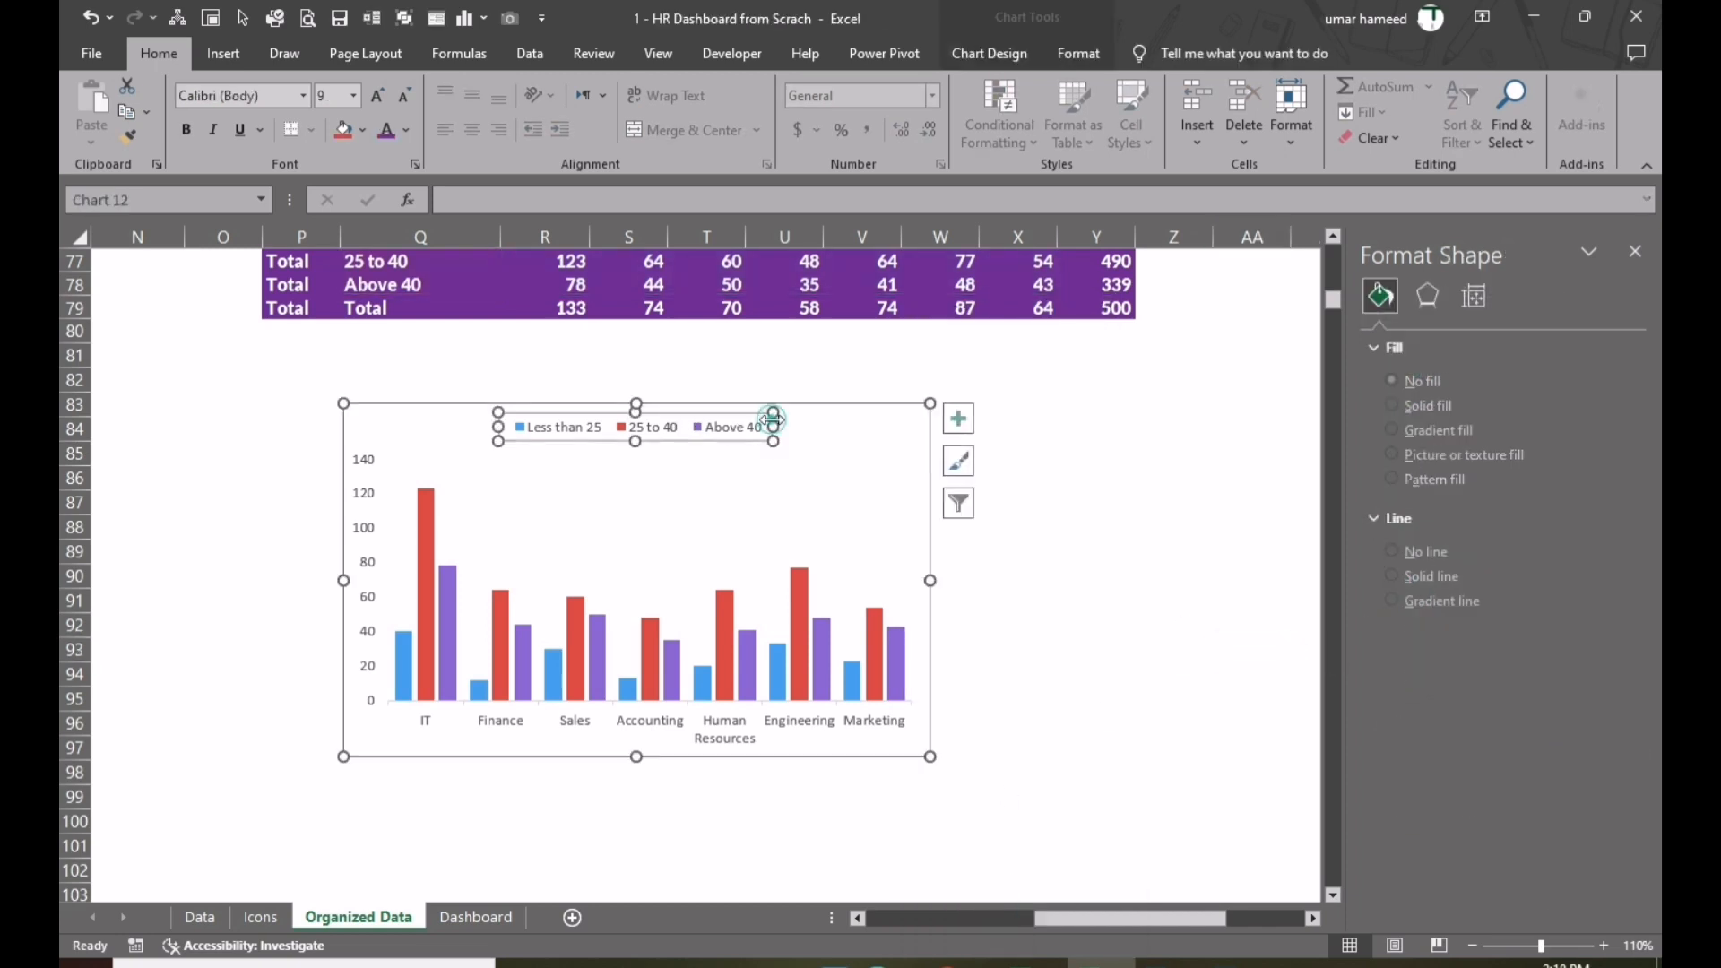
{"action": "left_click", "coordinate": [792, 401]}
{"action": "right_click", "coordinate": [794, 401]}
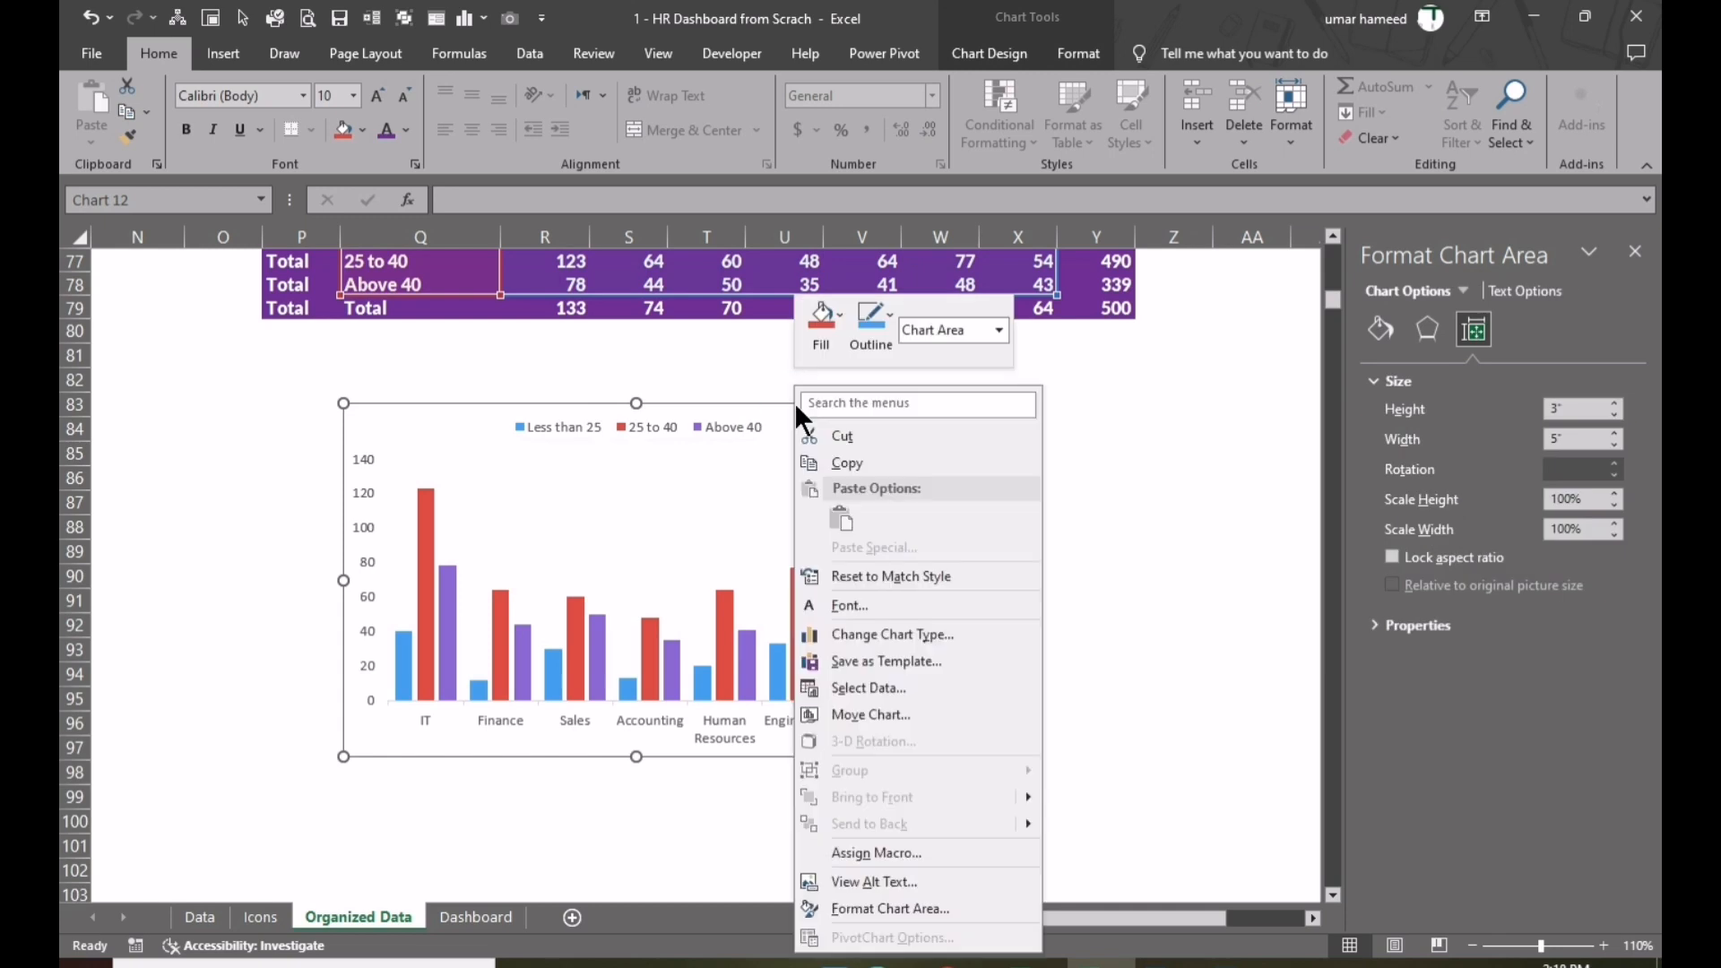
{"action": "left_click", "coordinate": [844, 435]}
{"action": "left_click", "coordinate": [474, 916]}
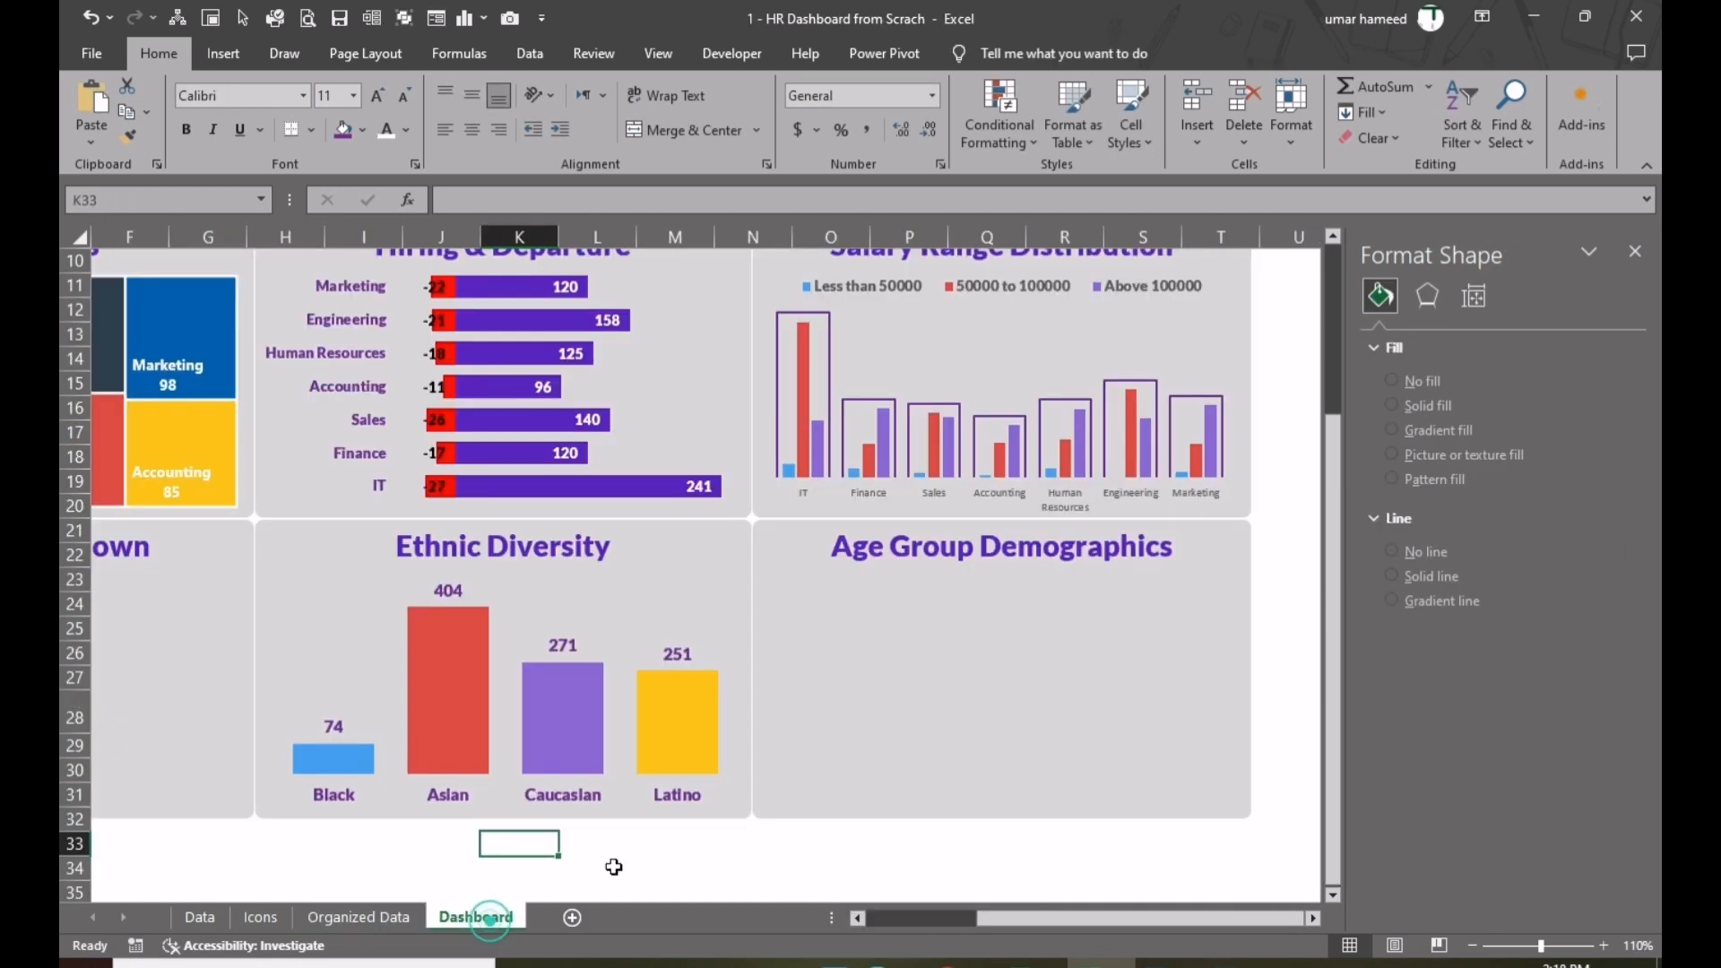
{"action": "left_click", "coordinate": [993, 683]}
{"action": "key", "text": "ctrl+v"}
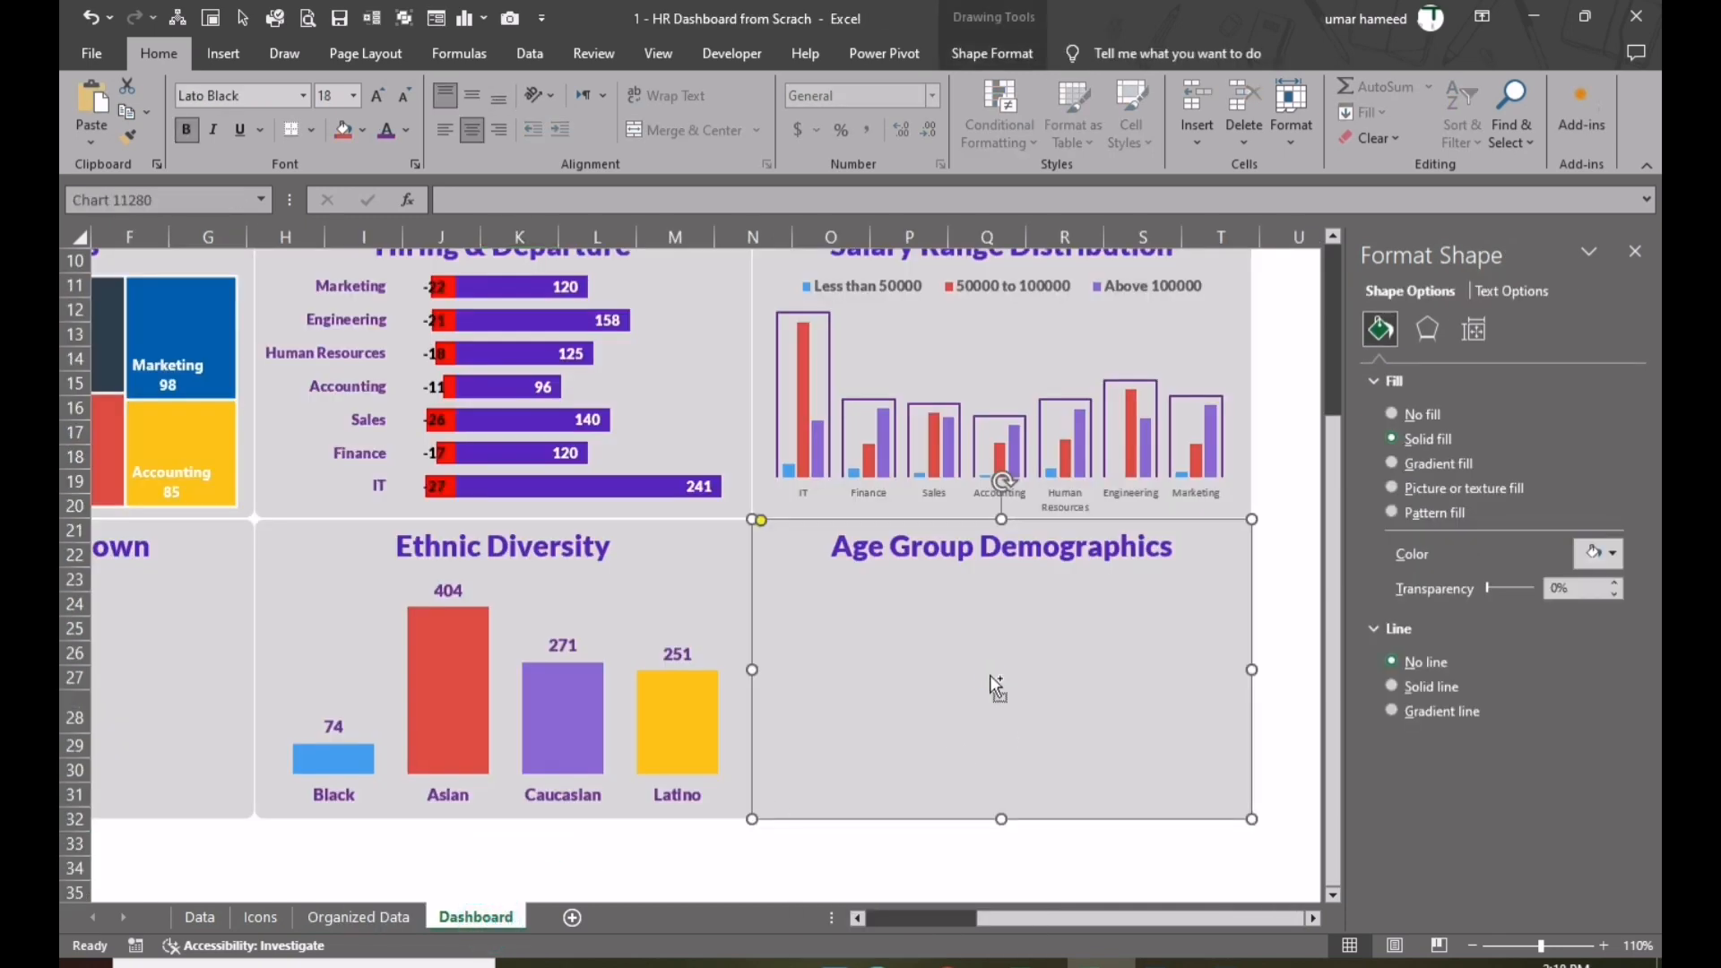
- Close the formatting pane and resize the pasted chart to fit the card beneath the Age Group Demographics heading
{"action": "left_click", "coordinate": [1635, 252]}
{"action": "left_click_drag", "start_coordinate": [1340, 877], "coordinate": [1244, 837]}
{"action": "left_click_drag", "start_coordinate": [999, 520], "coordinate": [999, 557]}
{"action": "left_click_drag", "start_coordinate": [1001, 833], "coordinate": [1001, 822]}
- Format the chart's vertical axis labels in purple with the Lato Black font
{"action": "left_click", "coordinate": [952, 794]}
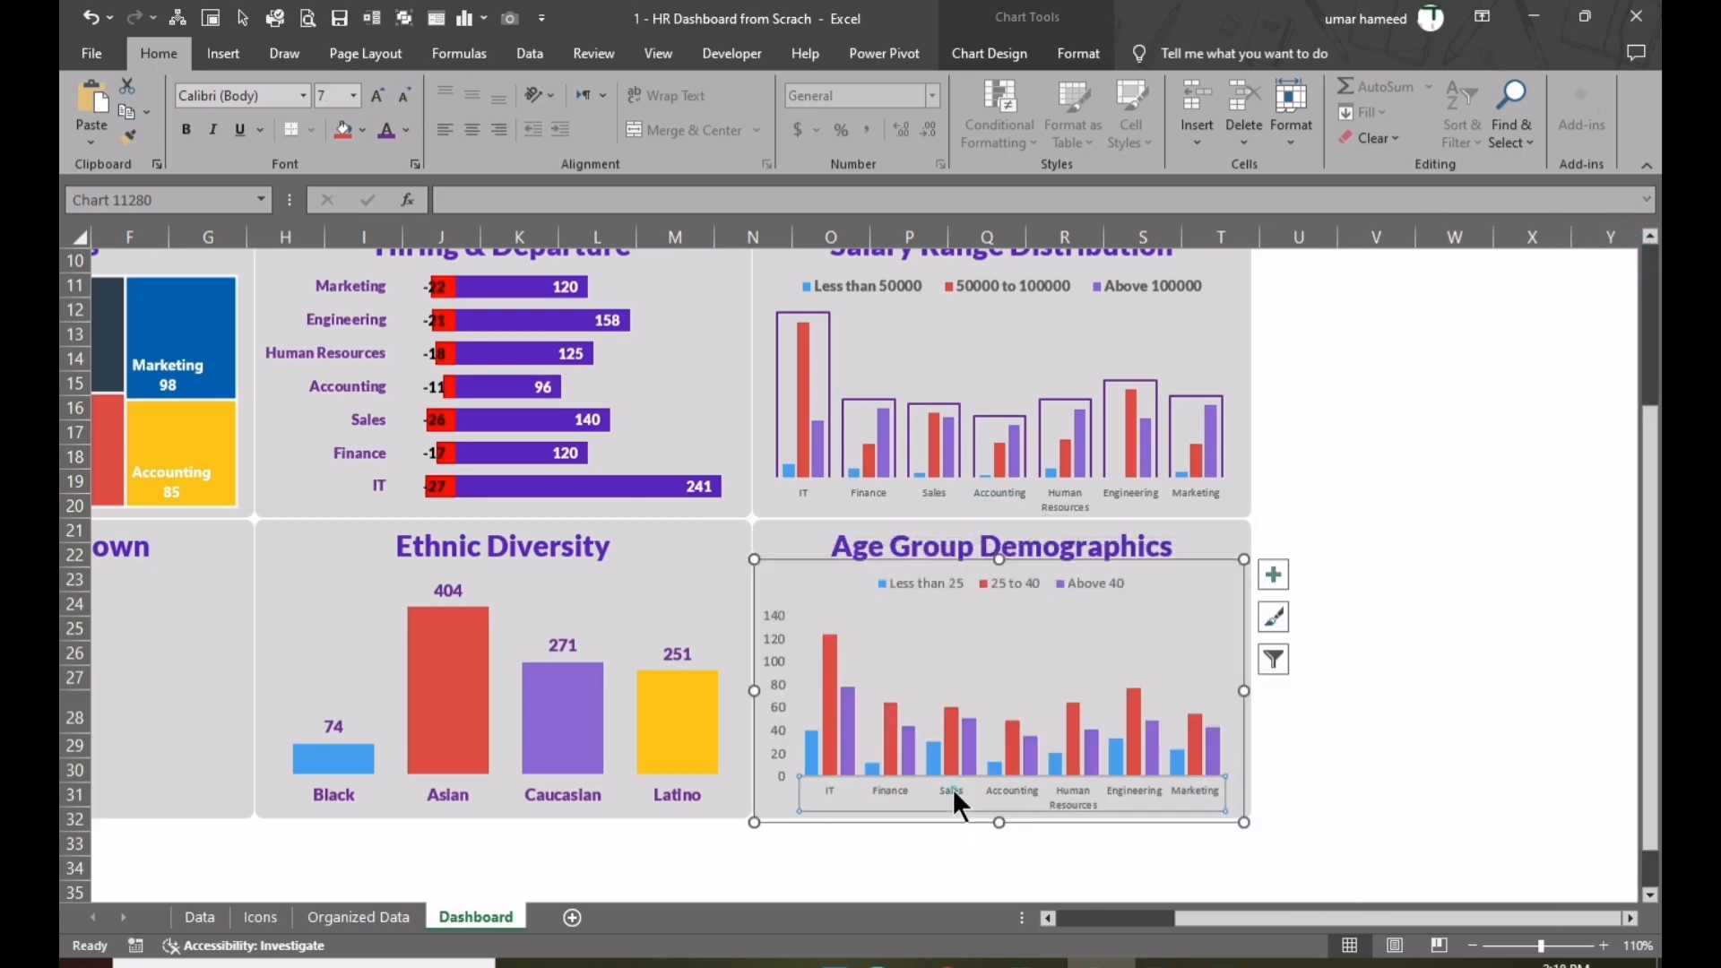
{"action": "left_click", "coordinate": [776, 663]}
{"action": "left_click", "coordinate": [385, 131]}
{"action": "left_click", "coordinate": [288, 95]}
{"action": "type", "text": "Lato Black"}
{"action": "key", "text": "Return"}
- Format the chart's department axis labels in purple with the Lato Black font
{"action": "left_click", "coordinate": [946, 796]}
{"action": "left_click", "coordinate": [383, 131]}
{"action": "left_click", "coordinate": [269, 95]}
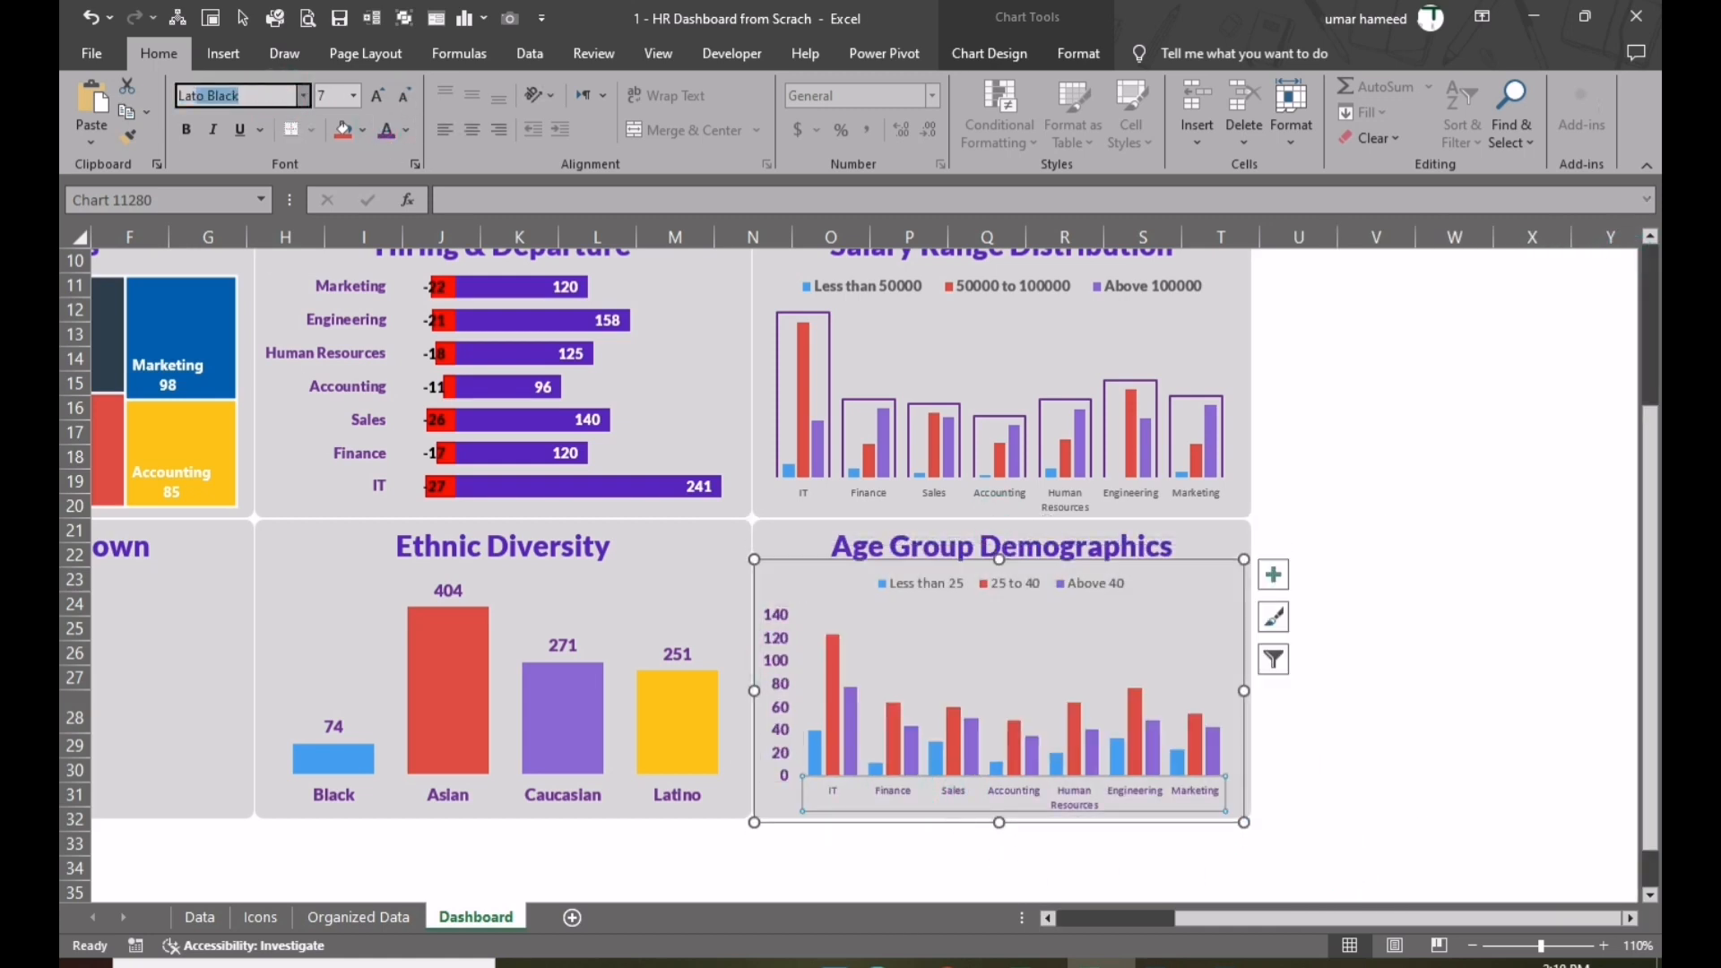
{"action": "type", "text": "Lato Black"}
{"action": "key", "text": "Return"}
{"action": "left_click", "coordinate": [833, 867]}
- Select the legend of the Age Group Demographics chart
{"action": "left_click_drag", "start_coordinate": [1205, 919], "coordinate": [1079, 920]}
{"action": "left_click", "coordinate": [1333, 587]}
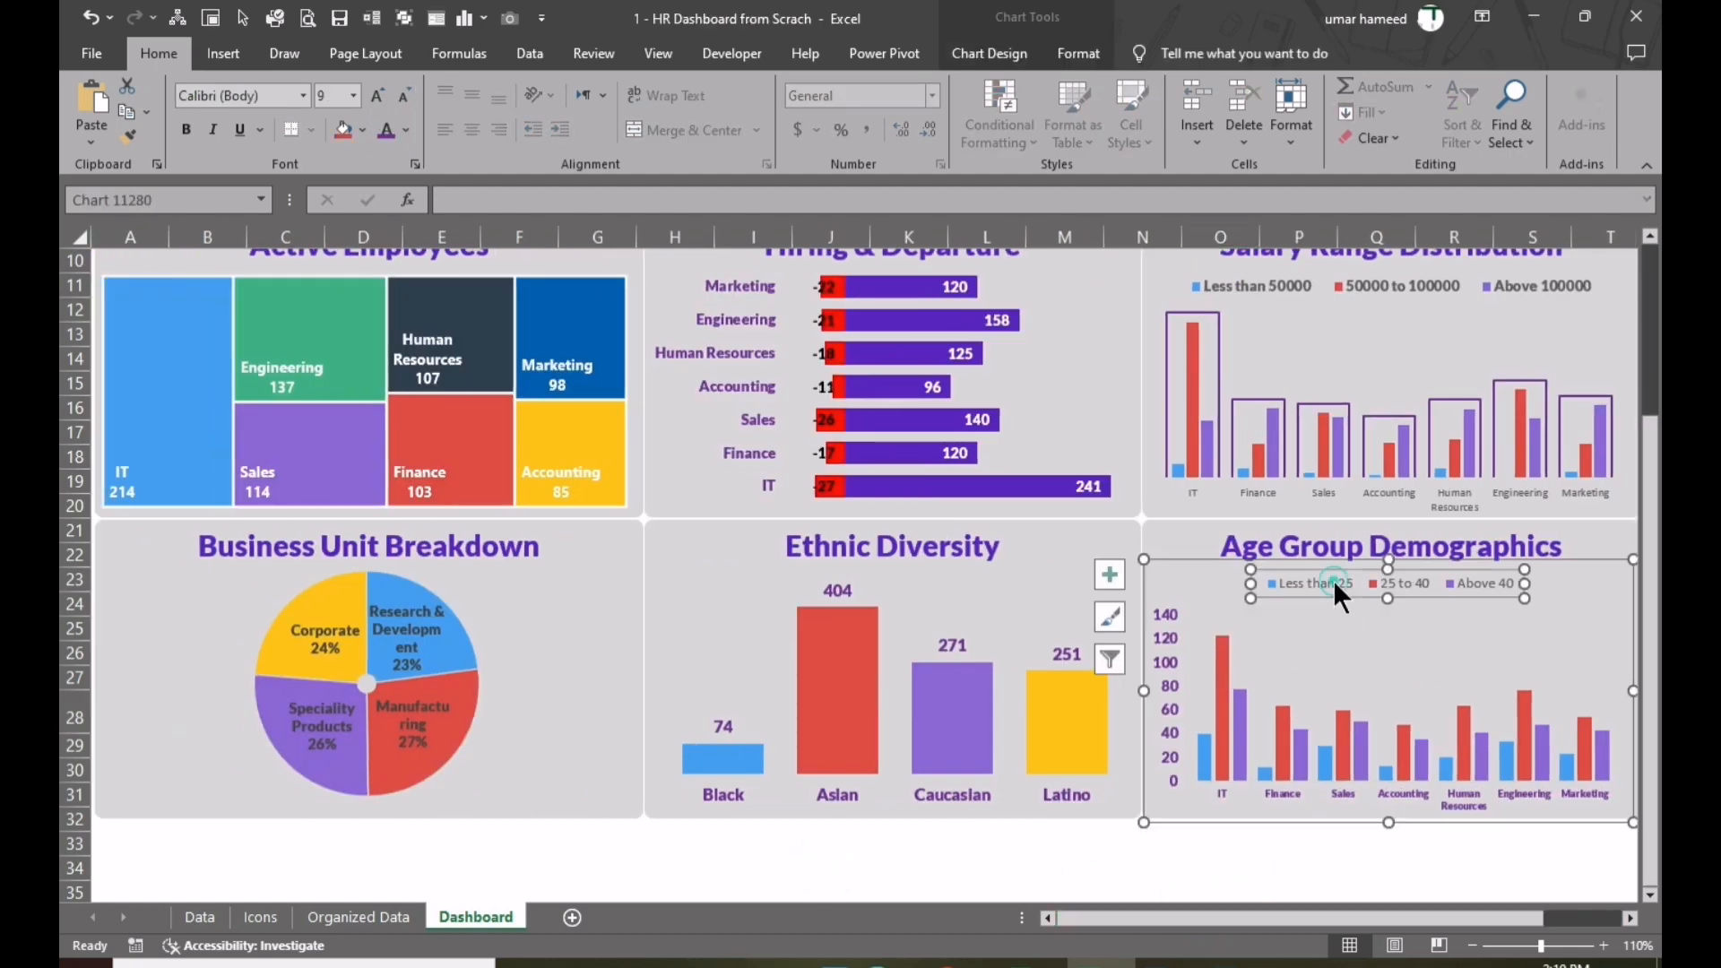